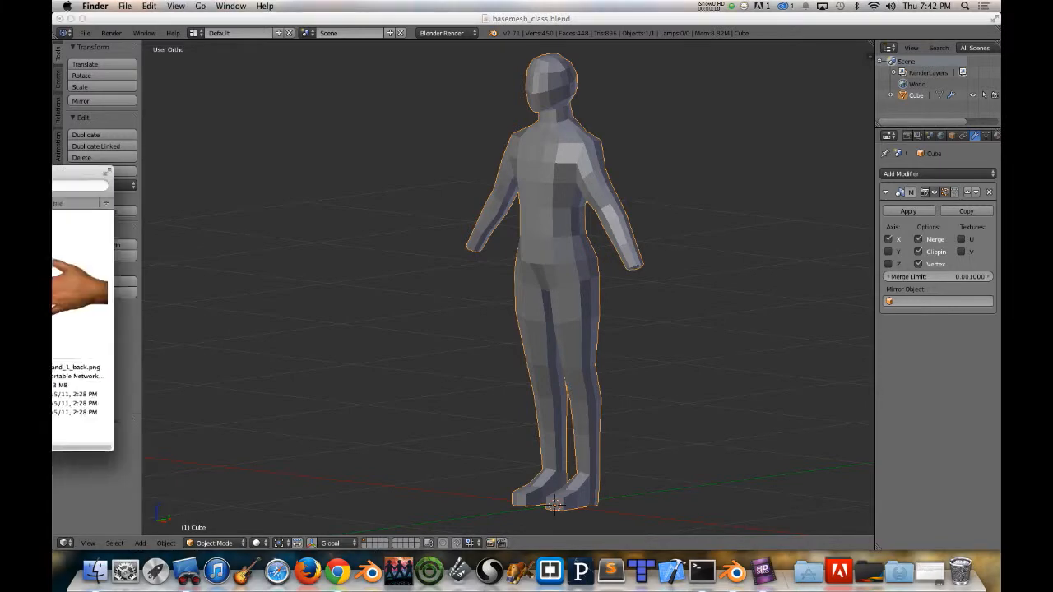
Step: Preview the hand reference image Hand_1_back.png in the male_1 folder and close the preview
key(space)
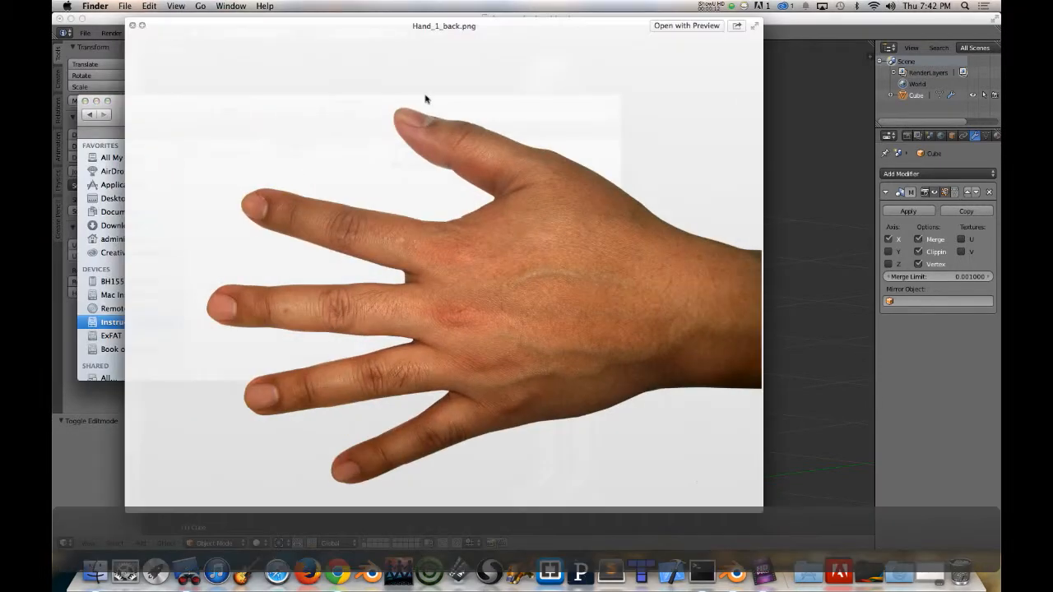
key(Down)
key(Up)
key(space)
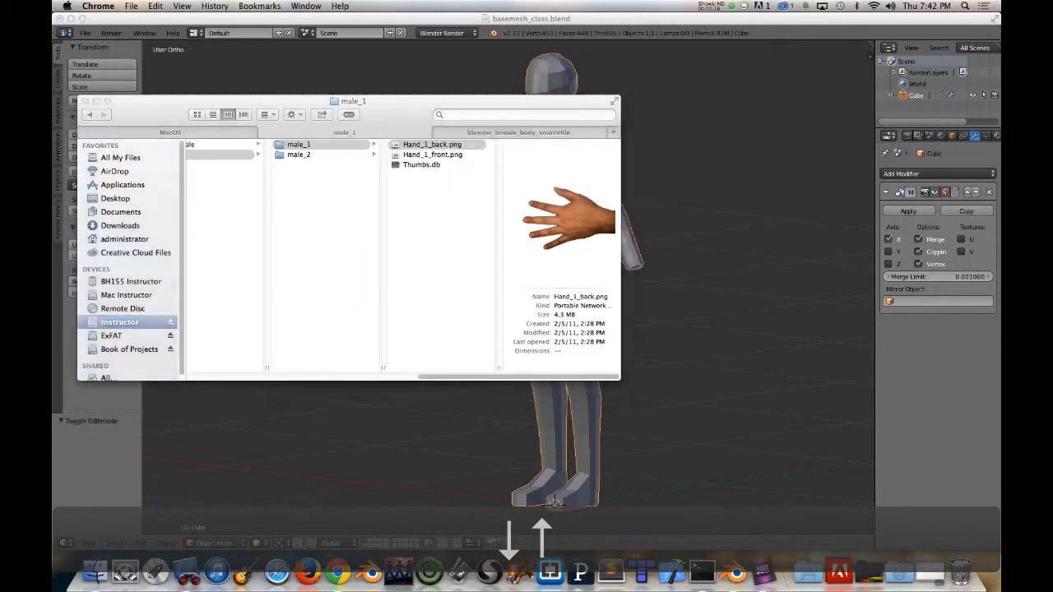
Step: Reopen the "Hand image required - cgTantra Forums" page from the Chrome browsing history, and switch back to Blender
key(c)
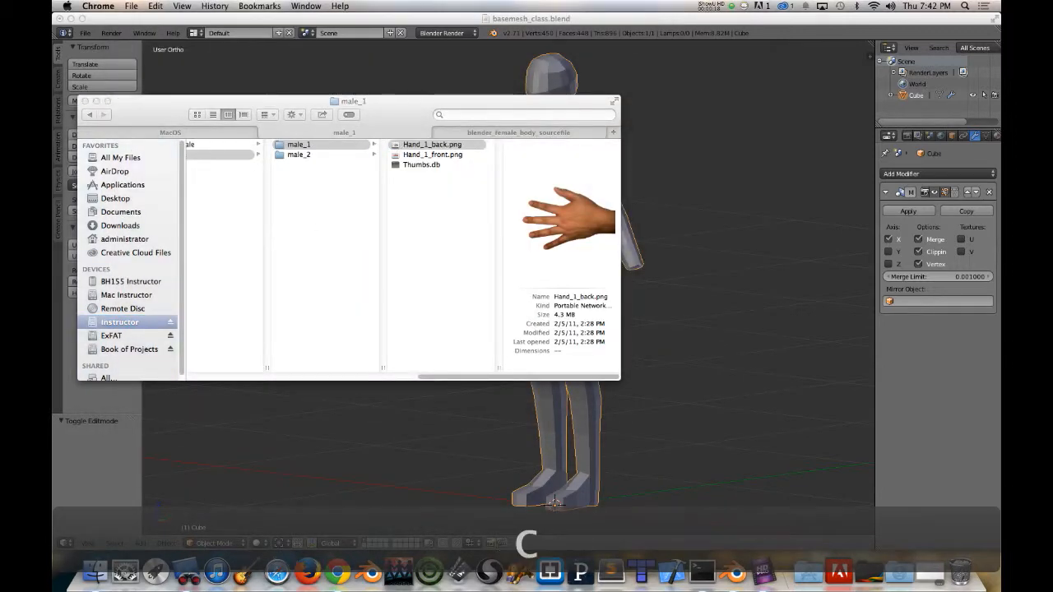
key(g)
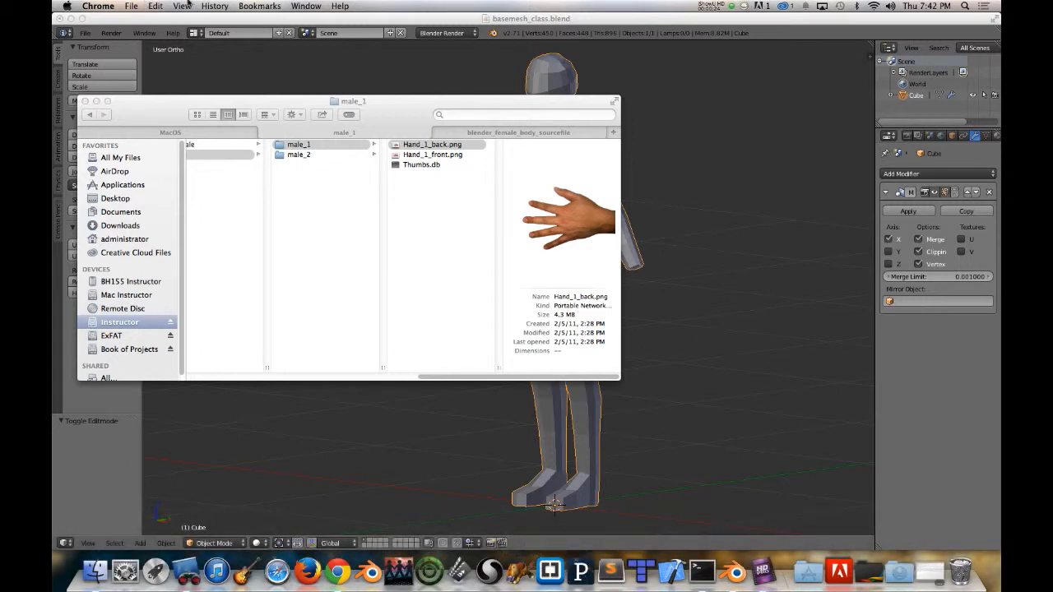
click(215, 5)
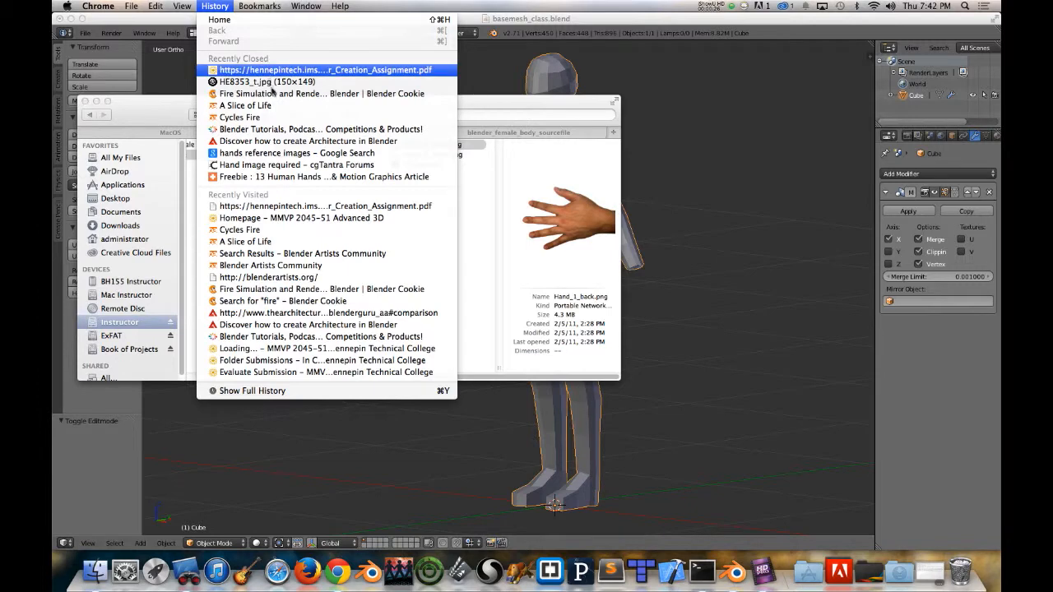
click(282, 165)
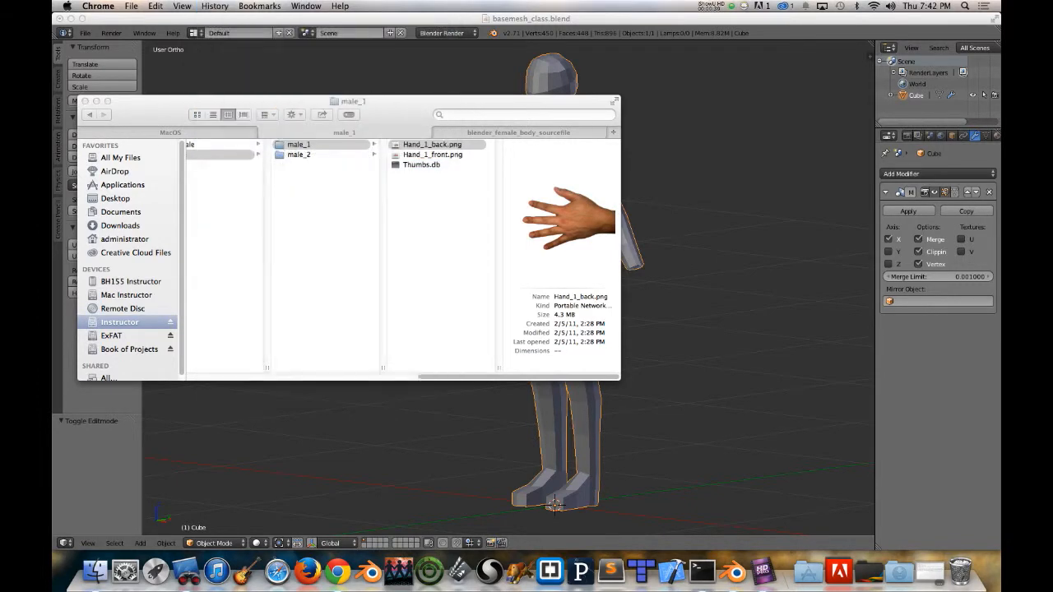
click(223, 6)
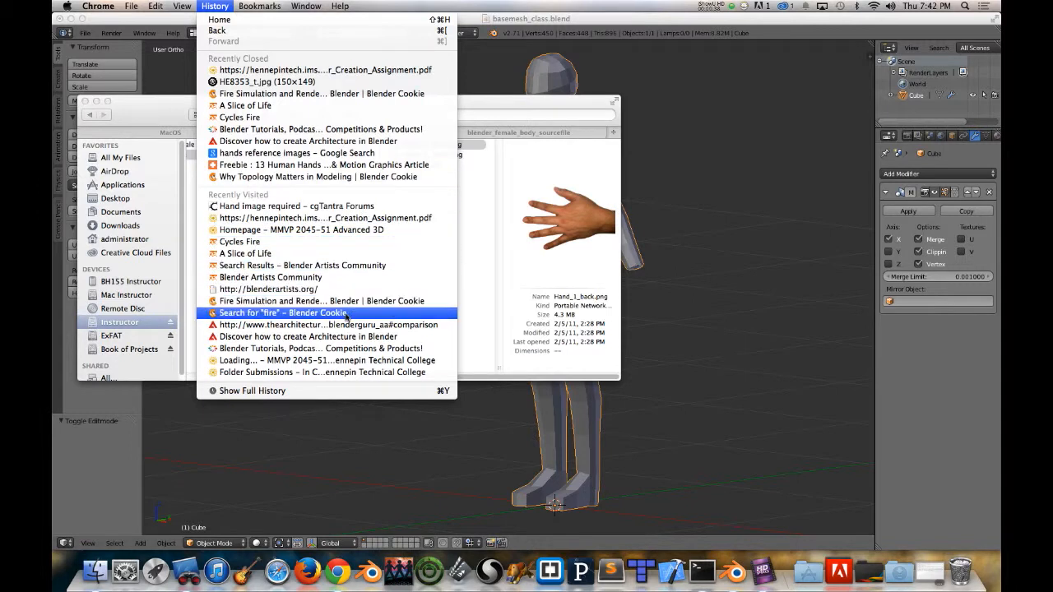
click(451, 18)
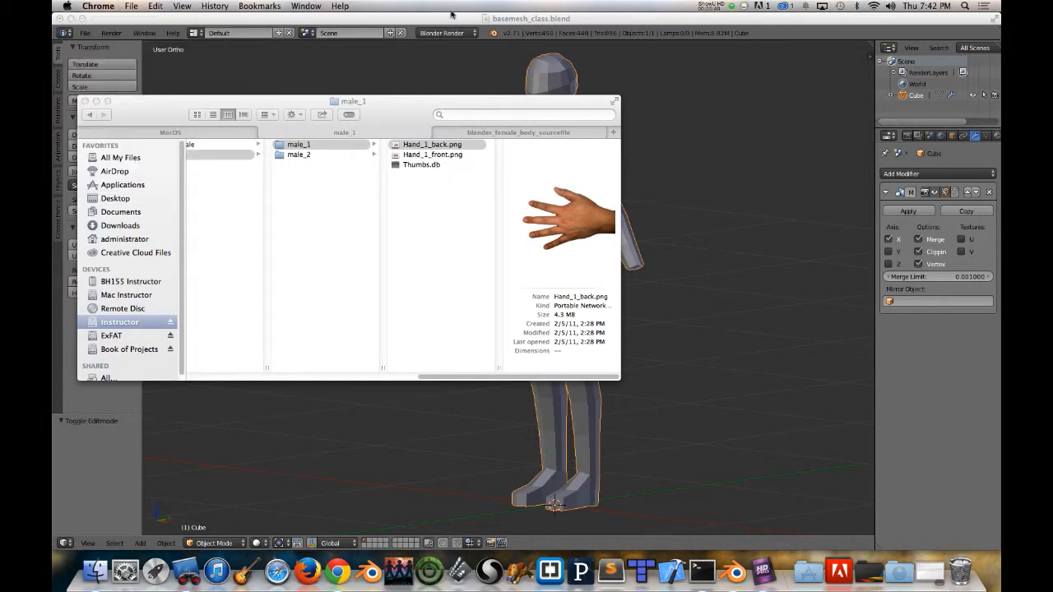
click(451, 19)
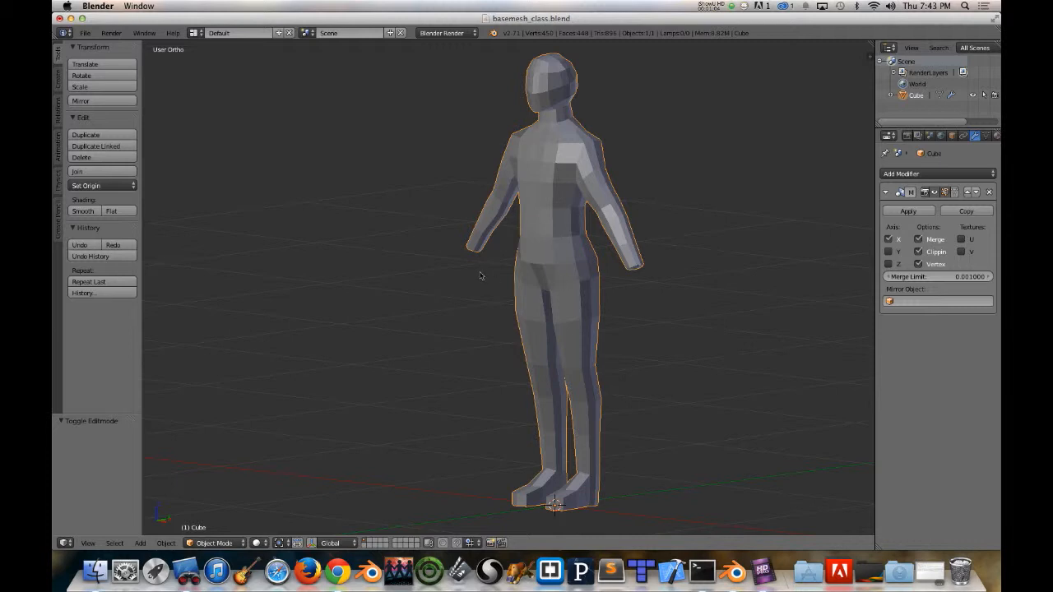
Step: Switch to layer 2 and hide the male body background images in the 3D view's background image settings
key(2)
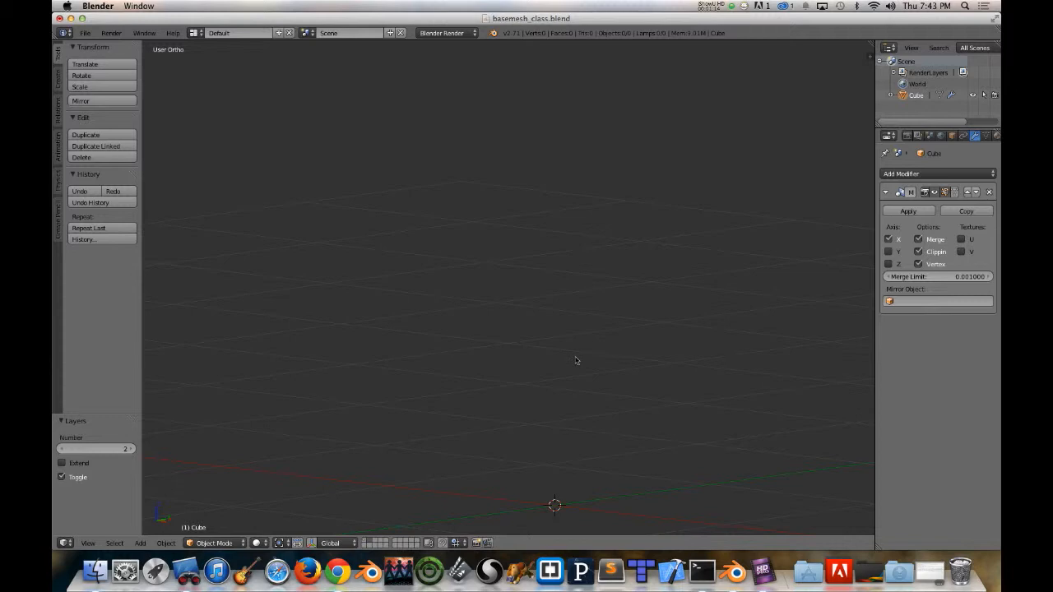
key(n)
scroll(809, 336, down, 5)
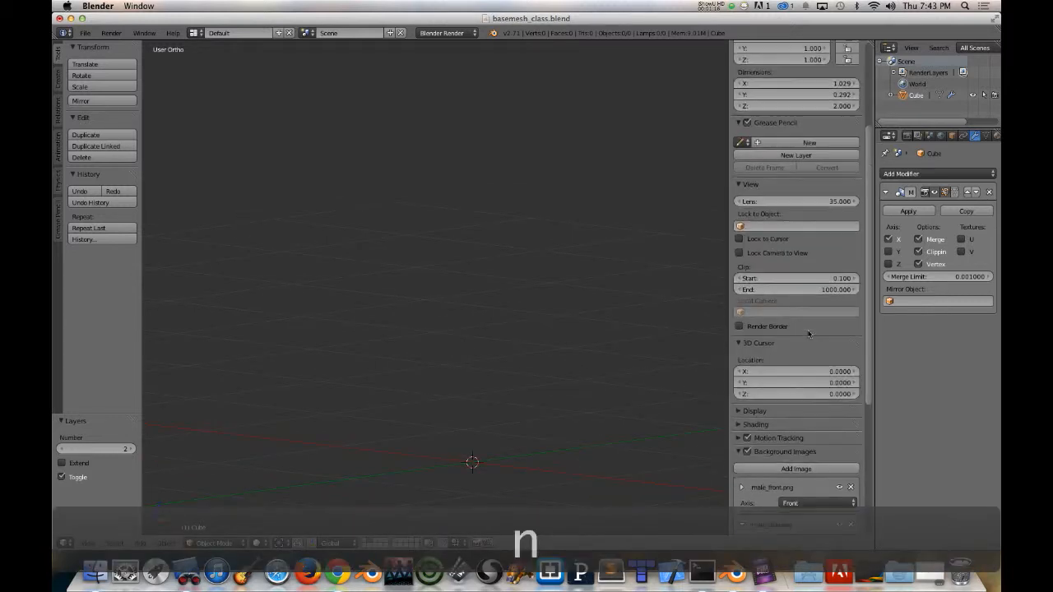
click(767, 299)
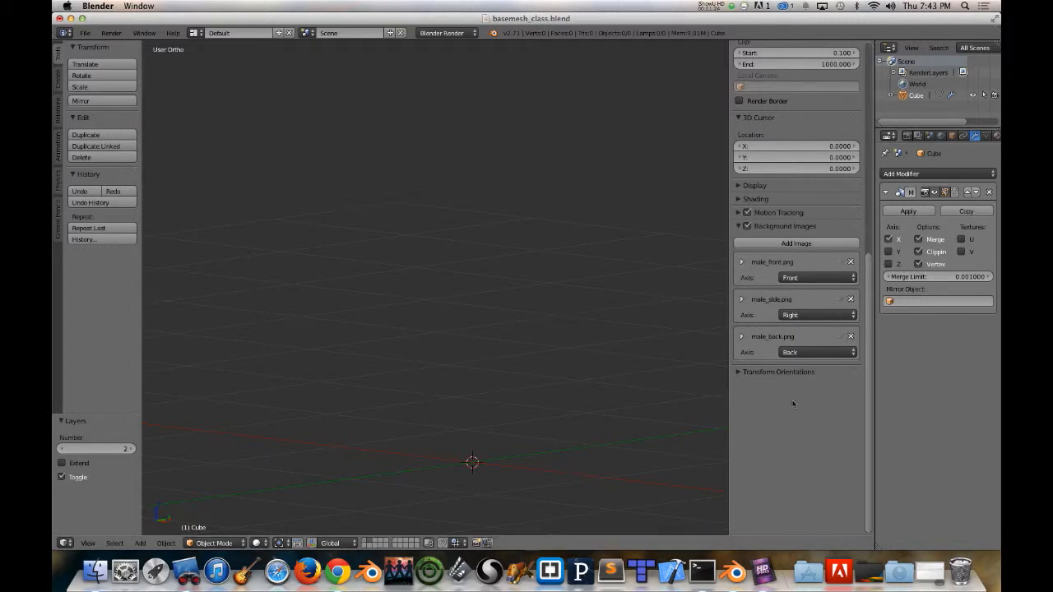
Step: Add two empty background image slots and browse to the Advanced_3D/1.Reference folder for the first slot's image
click(795, 244)
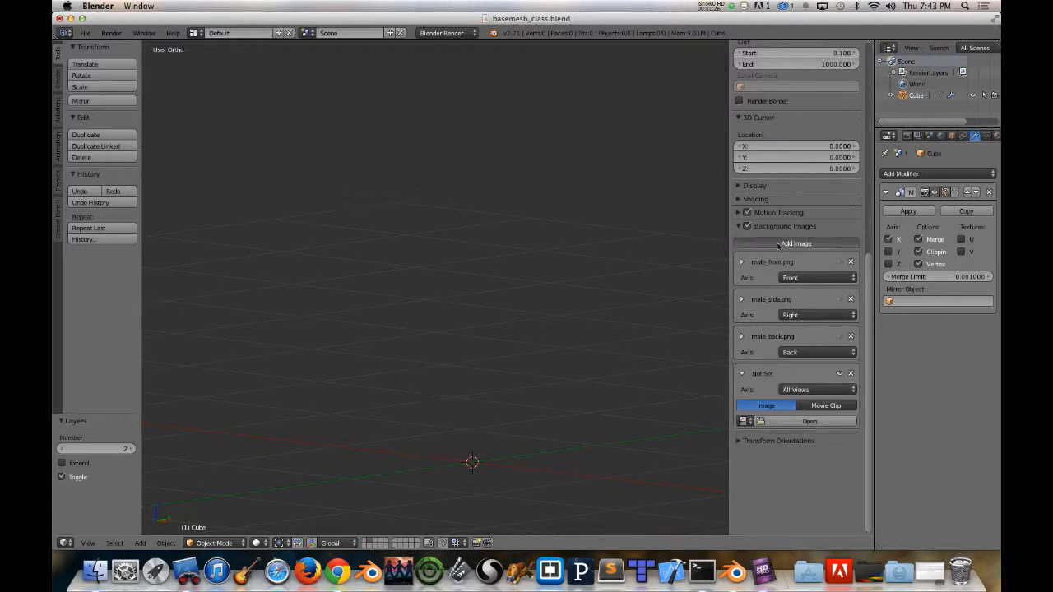
click(795, 243)
click(809, 421)
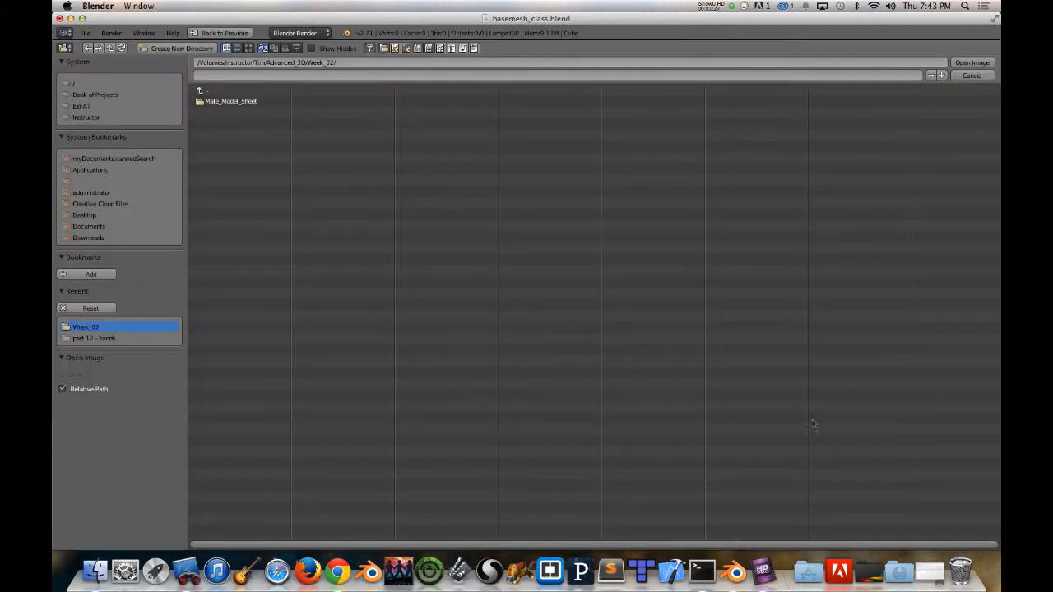
click(87, 117)
click(209, 134)
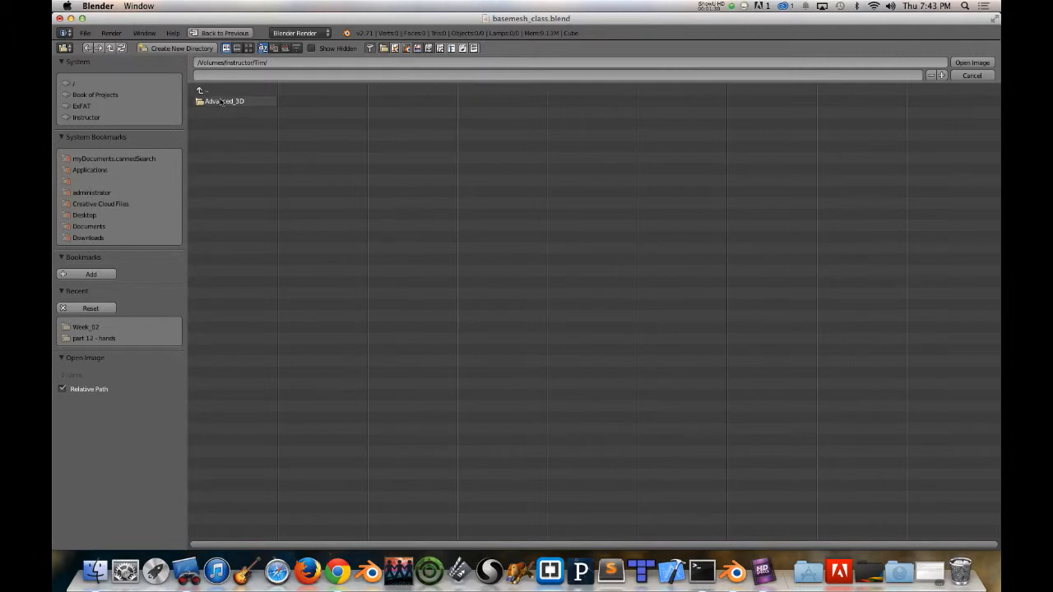
click(220, 100)
click(230, 112)
click(223, 146)
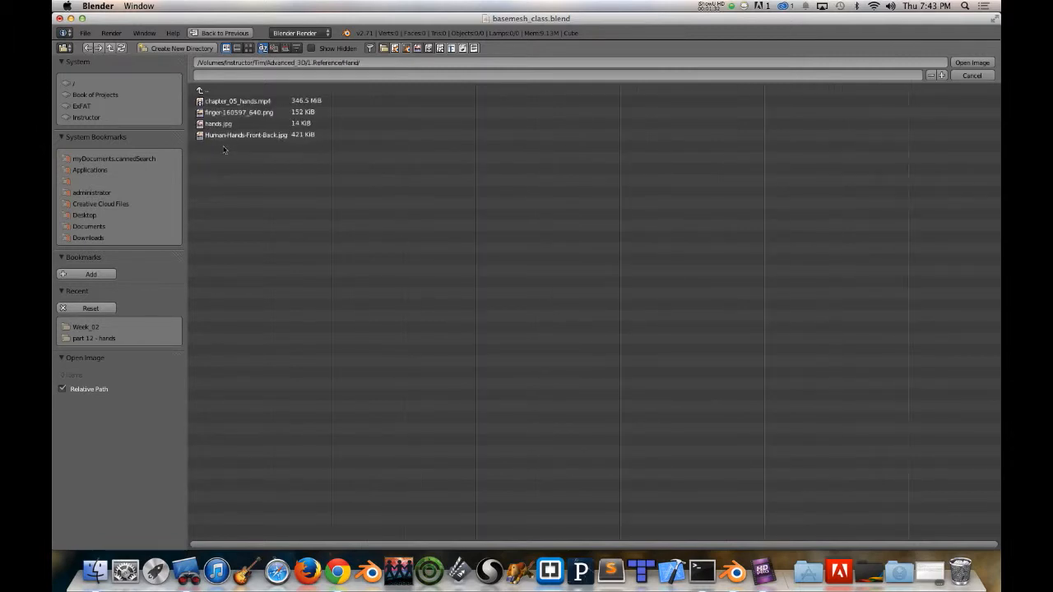
click(214, 100)
click(212, 89)
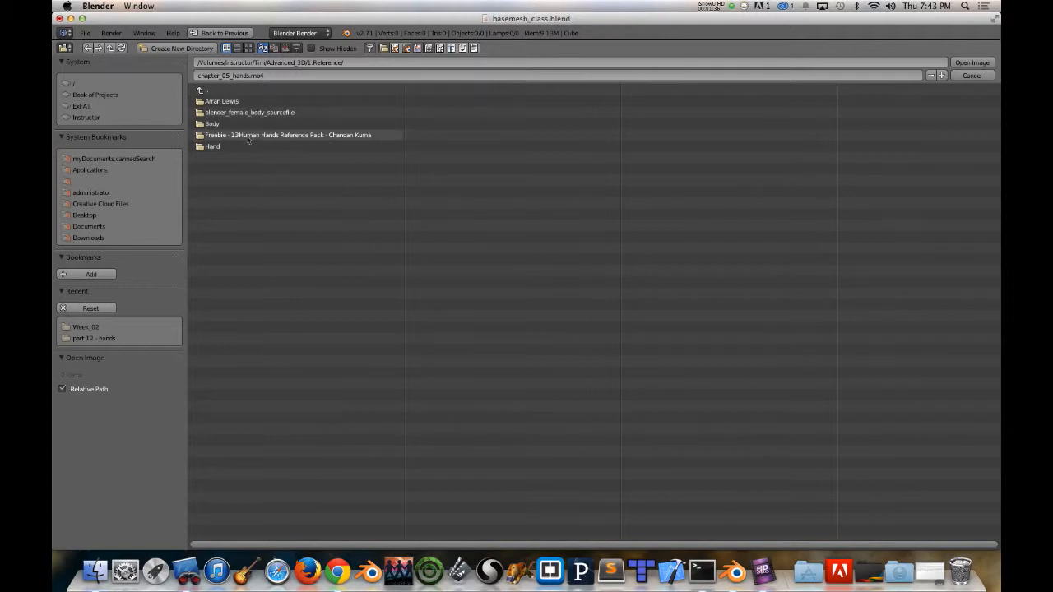
Step: Browse the 13 Human Hands Reference Pack to Male/male_1 and try to open an image from that folder
click(248, 137)
click(237, 113)
click(245, 111)
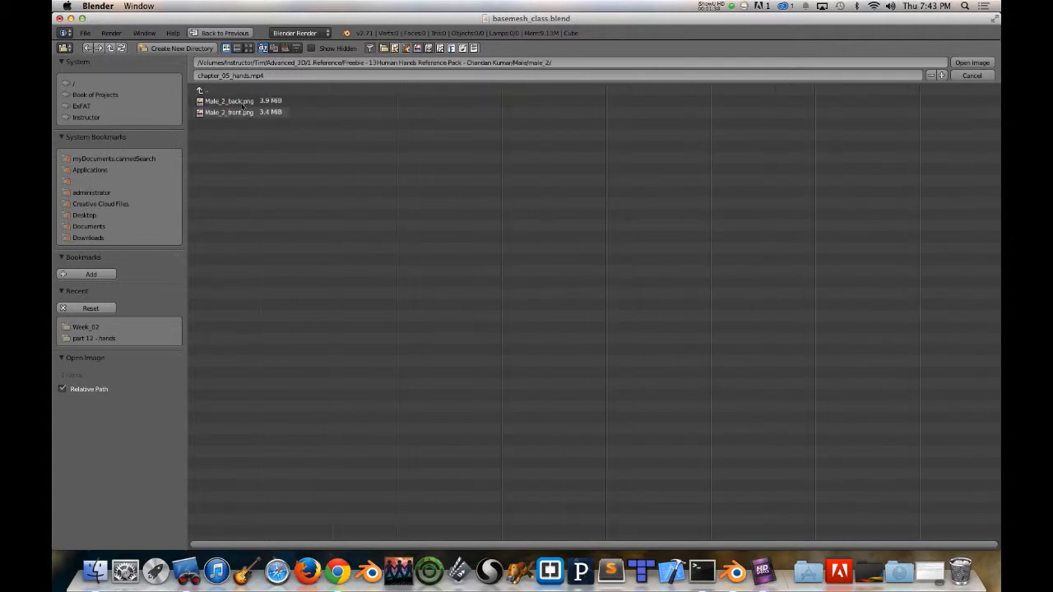
click(205, 91)
click(210, 102)
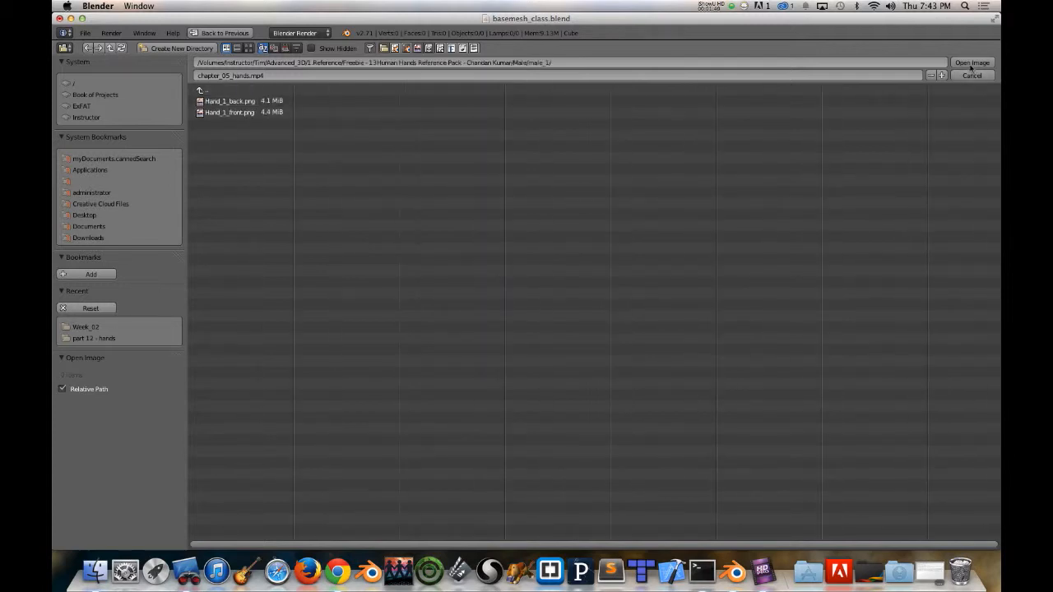
click(971, 64)
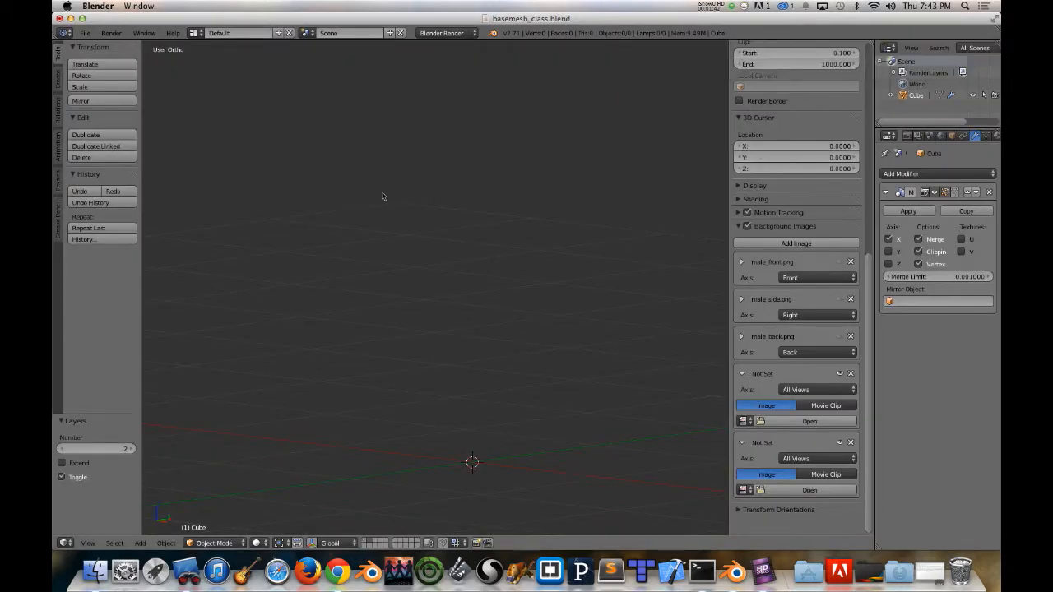
Step: Load Hand_1_back.png from the male_1 folder into the first empty background slot and display it in front view
click(809, 421)
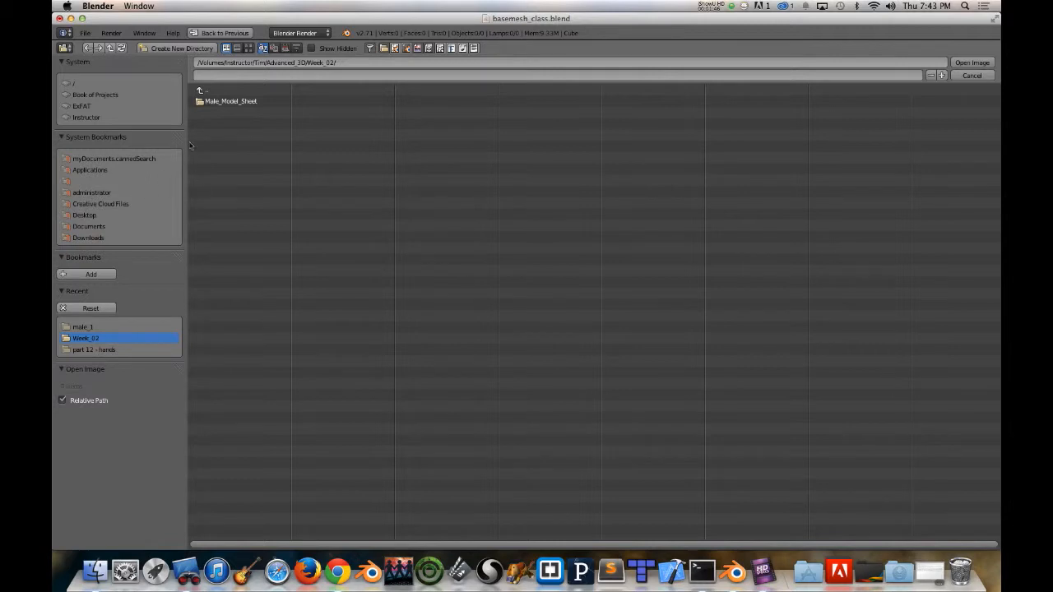
click(83, 327)
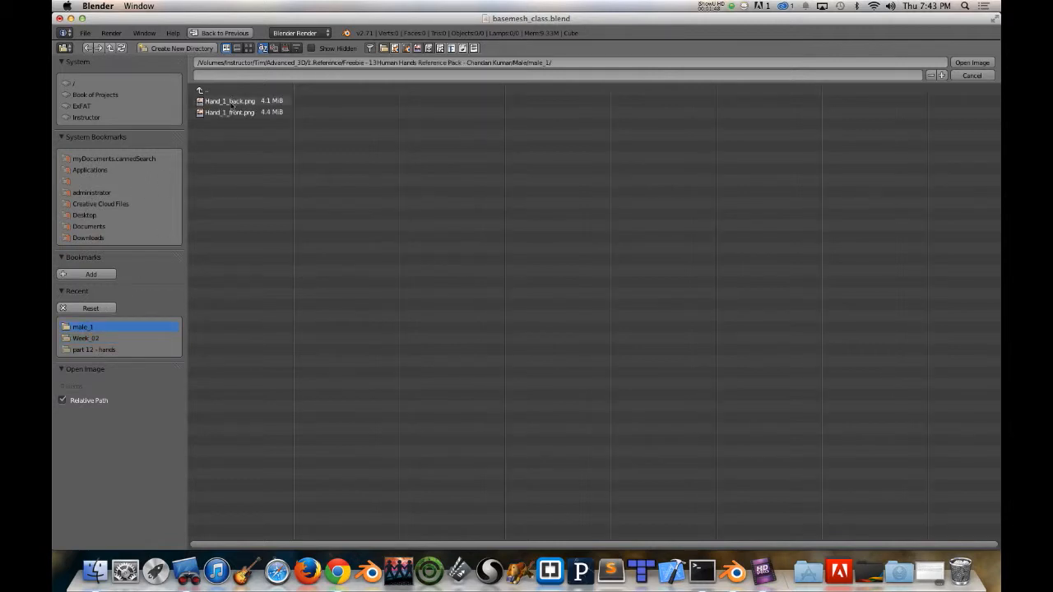
click(232, 101)
click(971, 63)
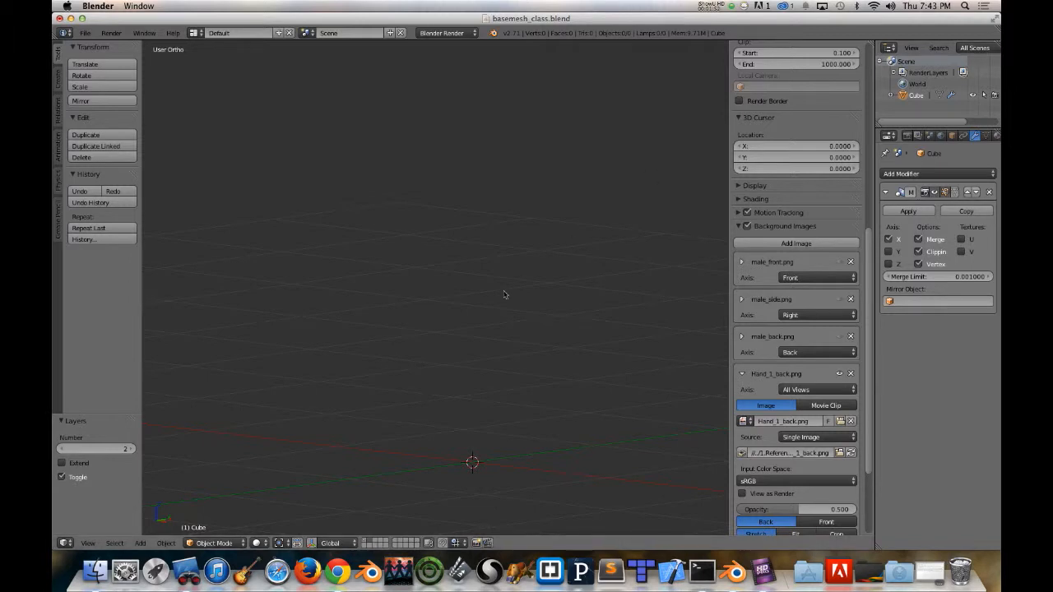
key(KP_1)
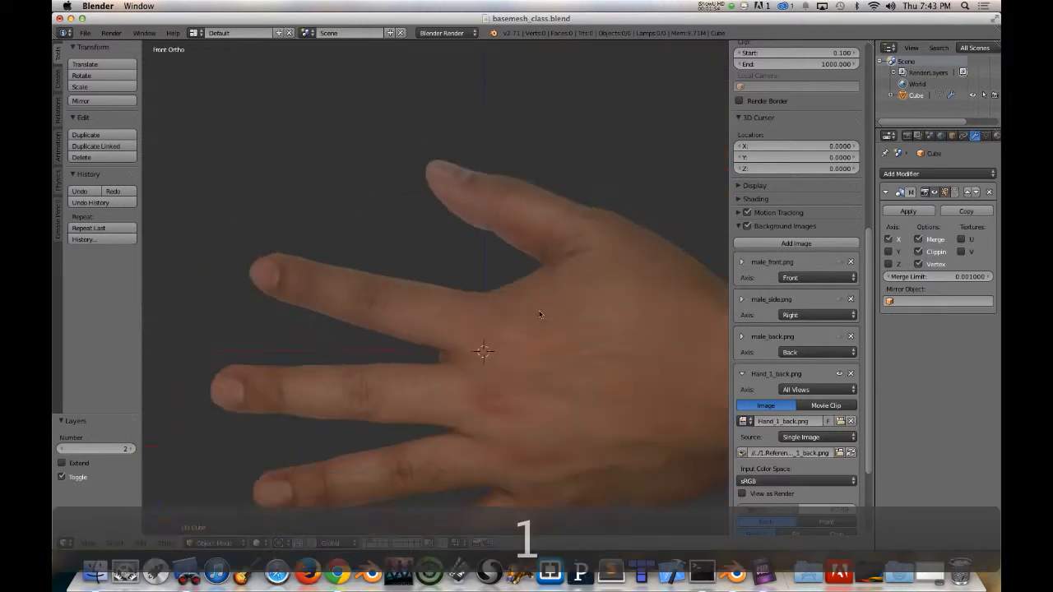
scroll(539, 314, down, 3)
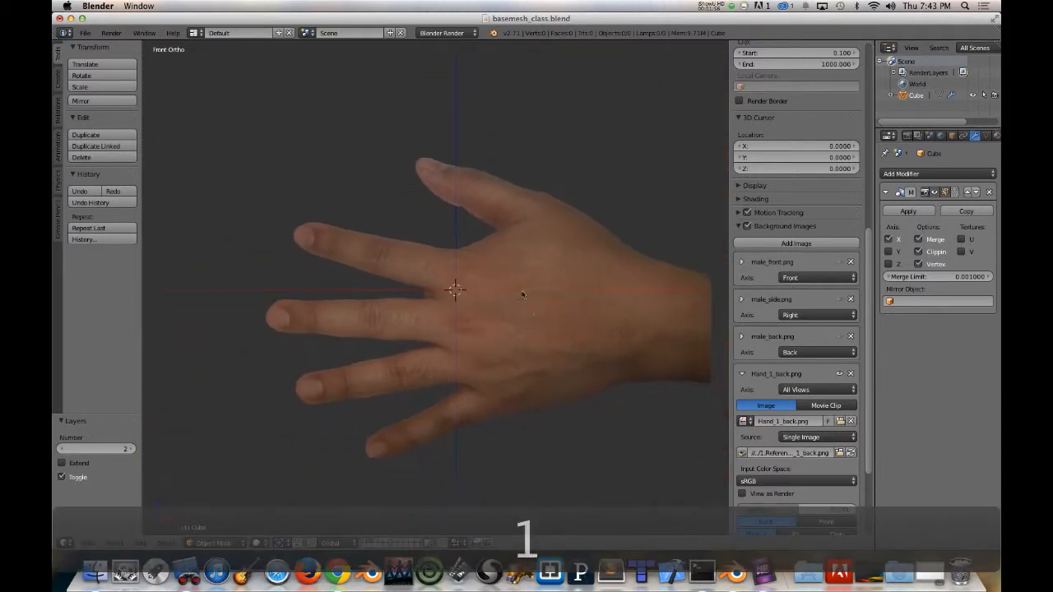
shift+middle_drag(523, 294, 516, 284)
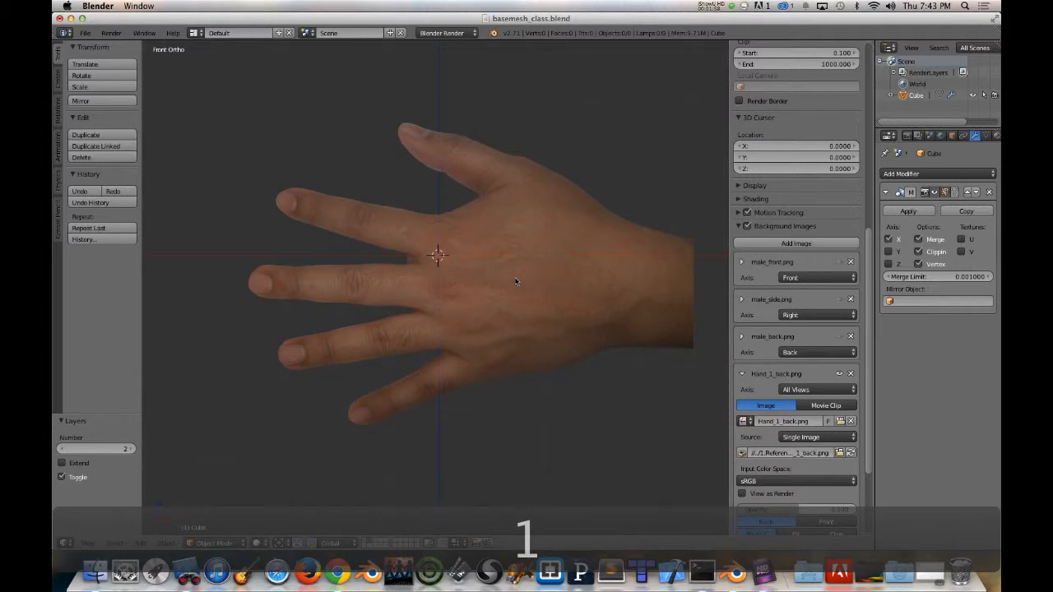
Step: Load Hand_1_front.png from the male_1 folder into the remaining empty background image slot
scroll(858, 496, down, 1)
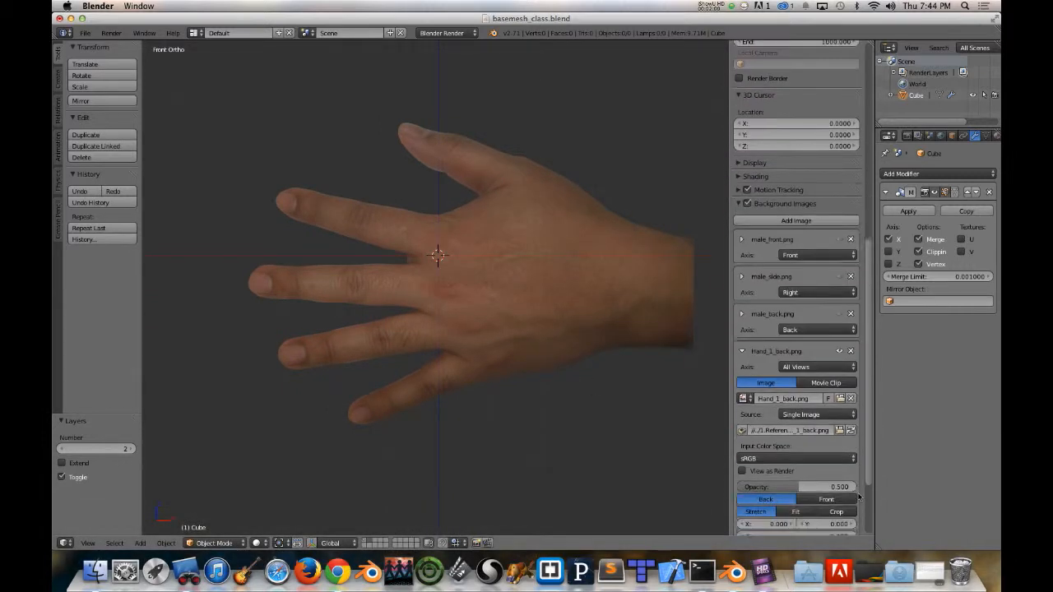
scroll(858, 496, down, 4)
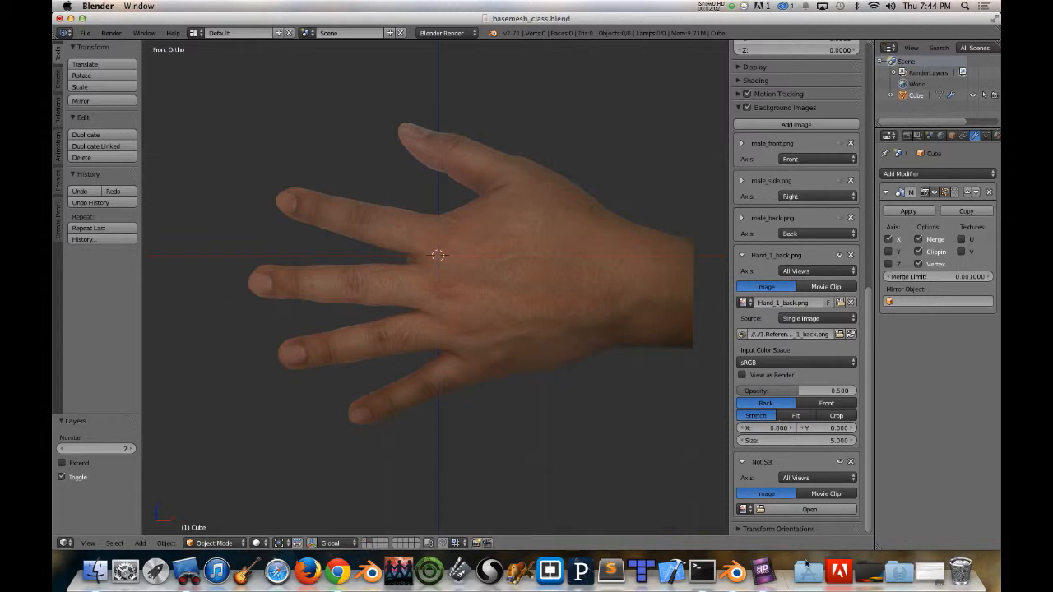
click(803, 510)
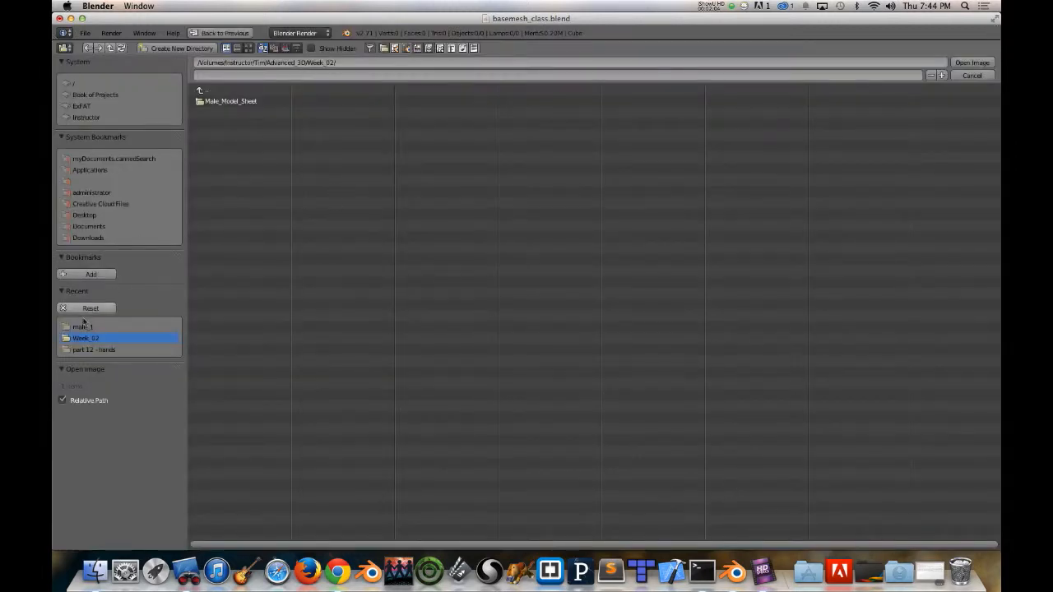
click(84, 327)
drag(232, 129, 239, 95)
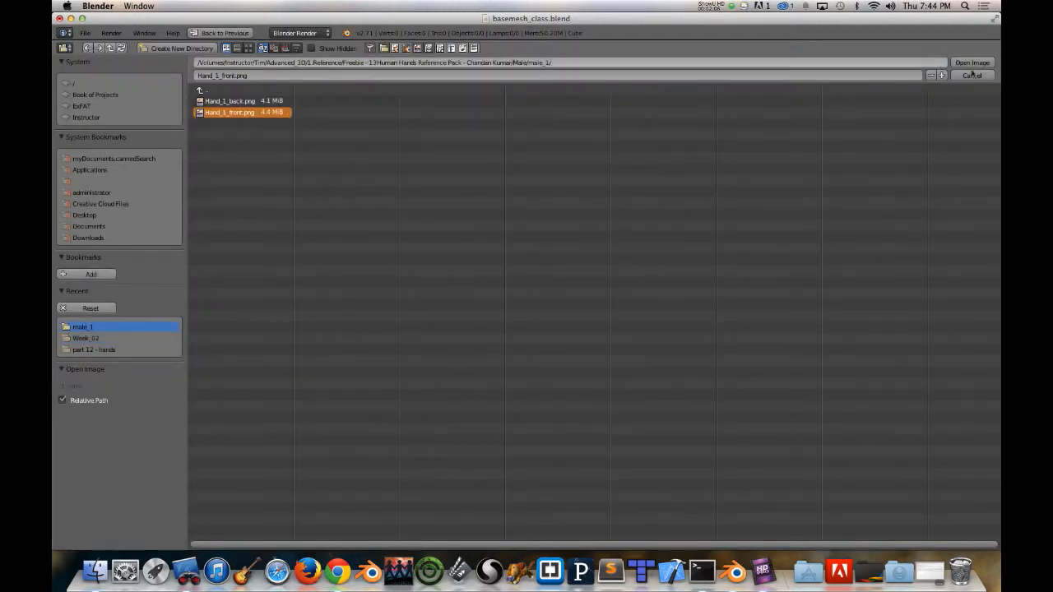
click(972, 62)
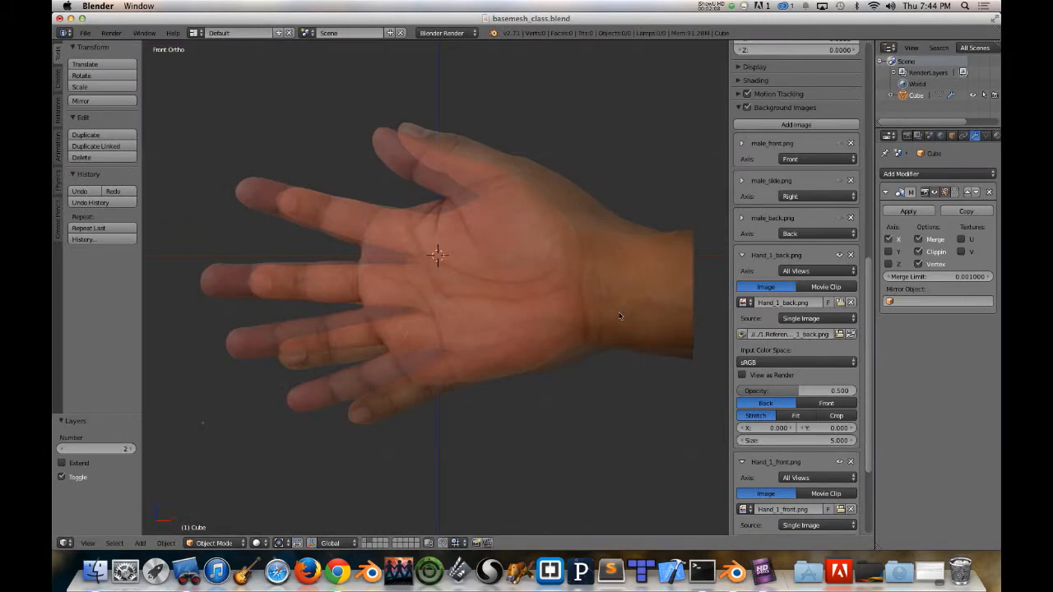
Step: Hide the Hand_1_front.png background image so only the back-of-hand reference is displayed
scroll(612, 353, down, 3)
scroll(612, 353, up, 5)
scroll(612, 354, down, 3)
scroll(765, 316, down, 2)
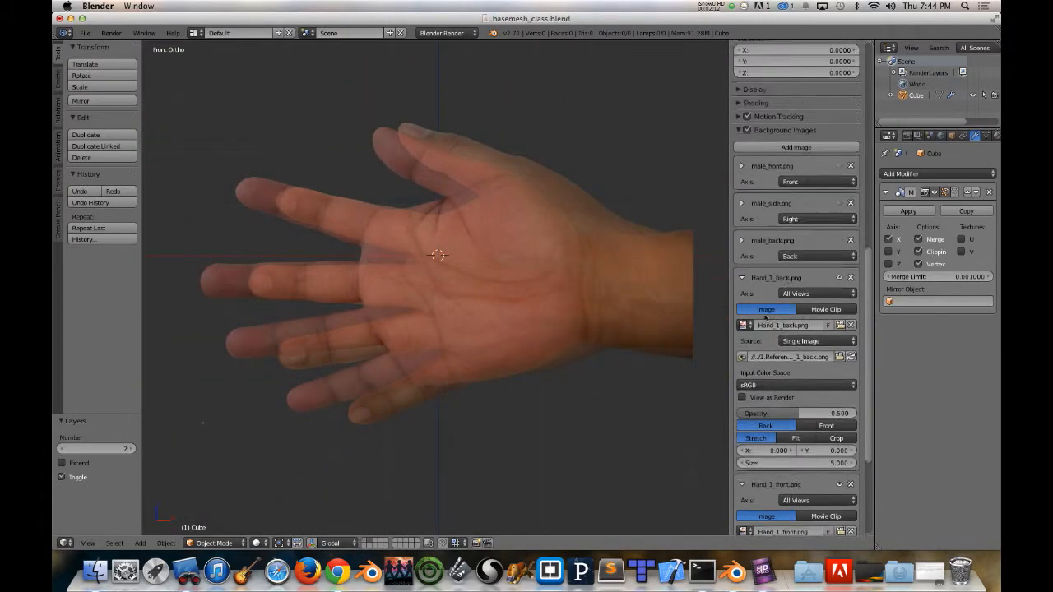
scroll(765, 316, down, 5)
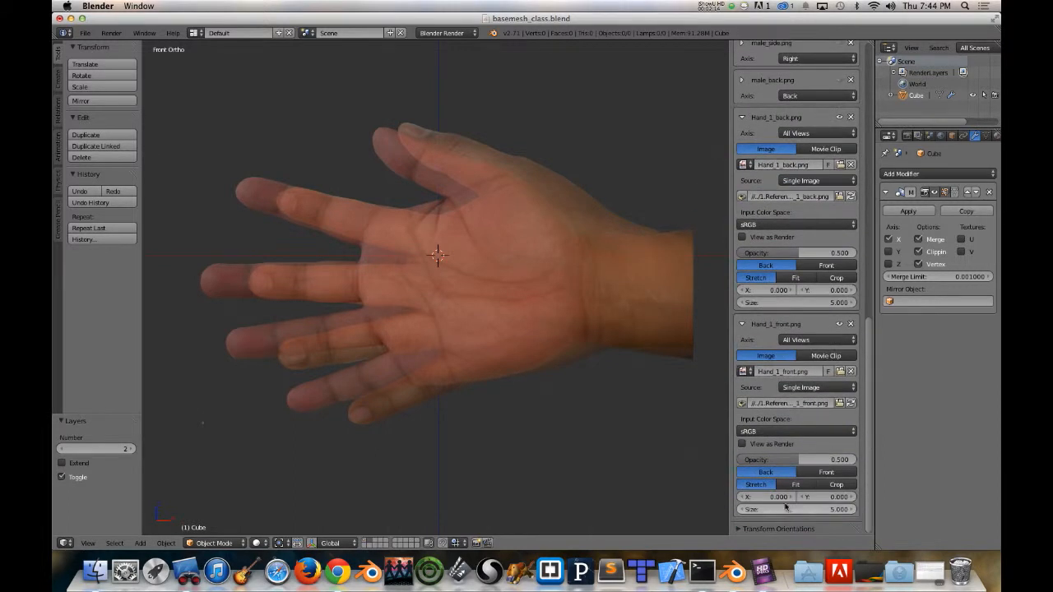
click(838, 323)
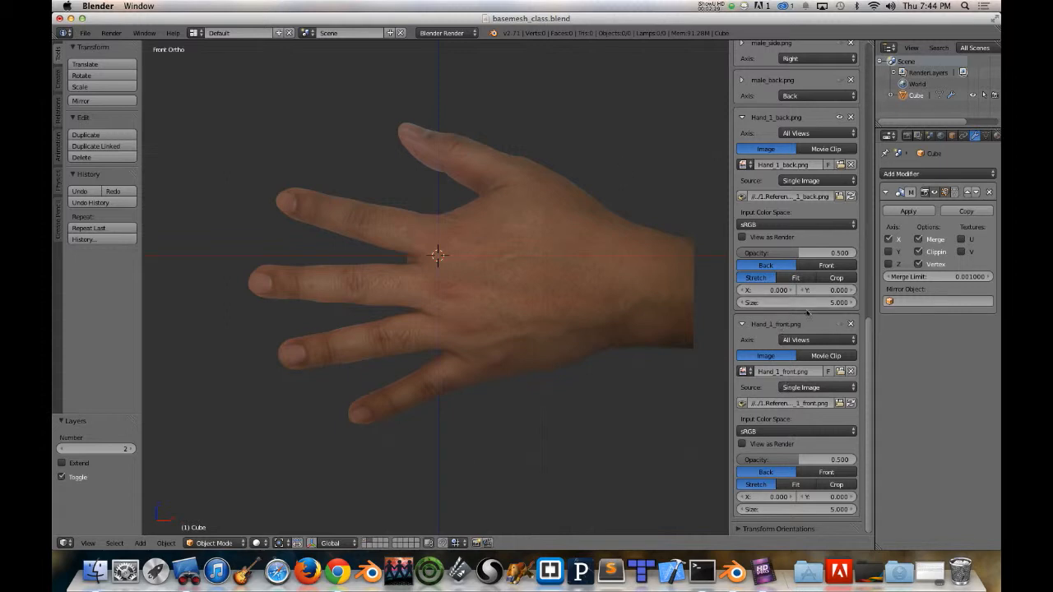
scroll(807, 307, up, 1)
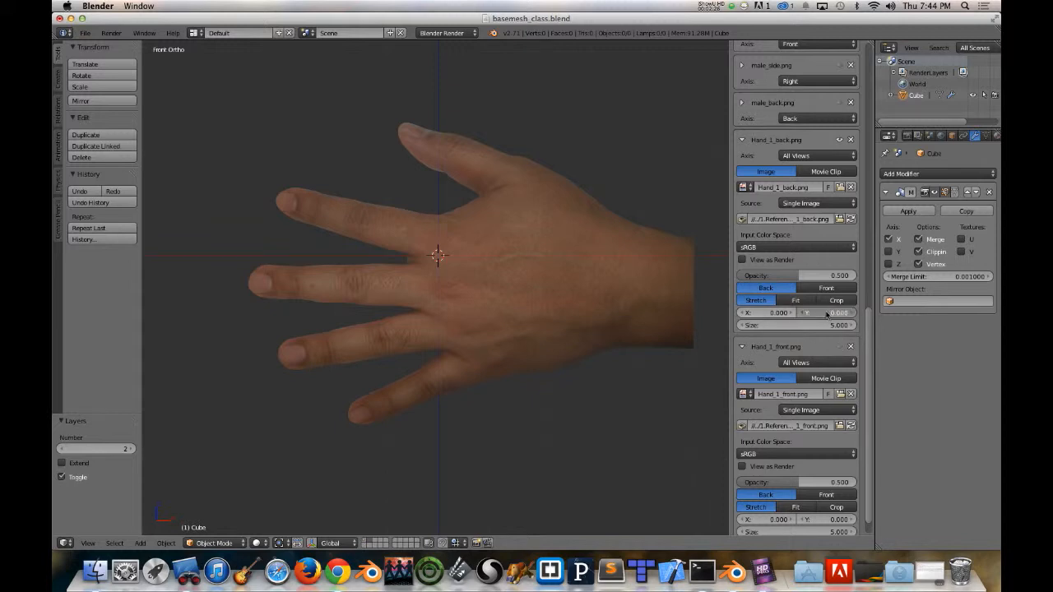
Step: Offset the Hand_1_back.png background image to X -1.600 and Y 0.900
drag(827, 313, 843, 313)
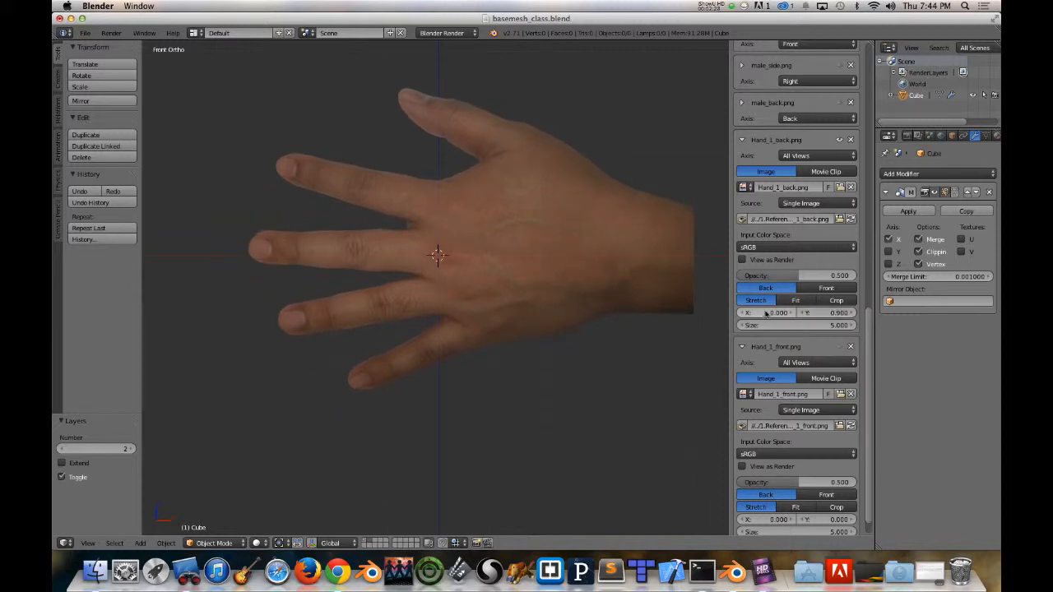
mouse_move(767, 314)
mouse_down()
mouse_move(752, 313)
mouse_move(761, 313)
mouse_up()
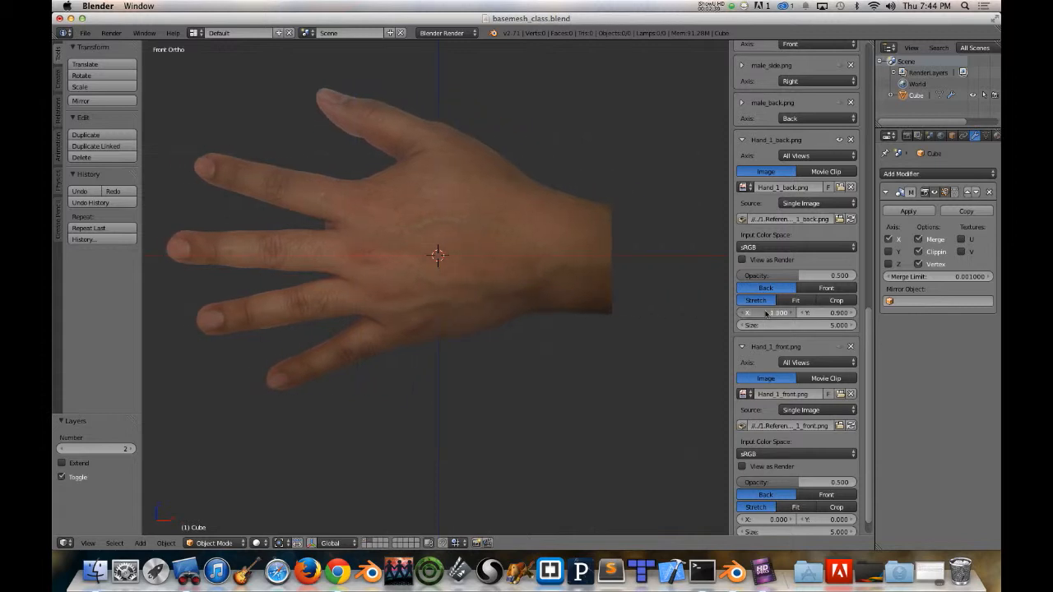
click(823, 314)
key(Return)
Step: Show the Hand_1_front.png background image and offset it to X -0.900 and Y 0.800 over the back-of-hand reference
scroll(814, 394, down, 3)
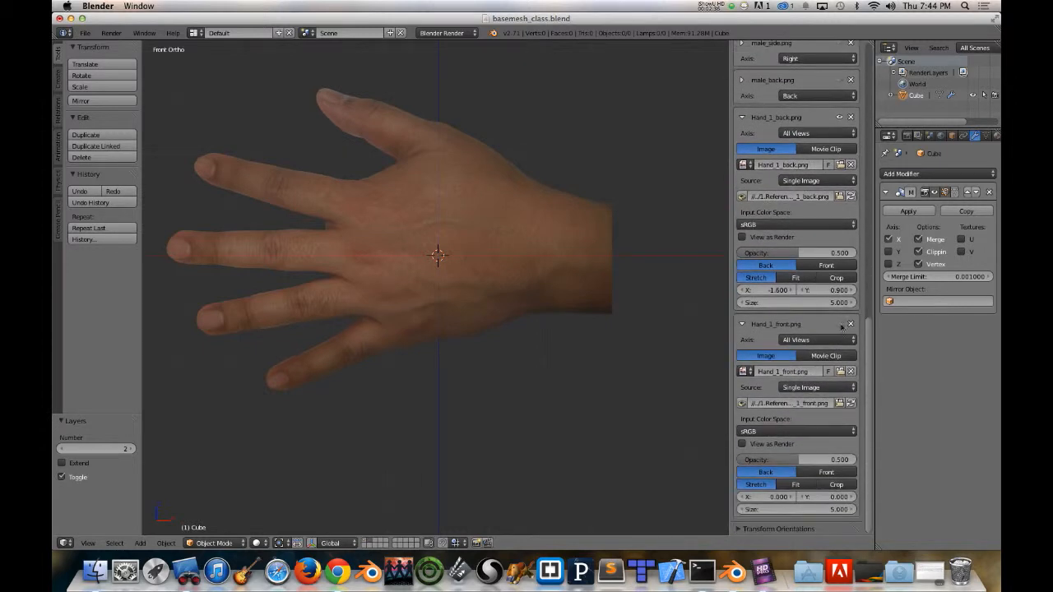
click(839, 324)
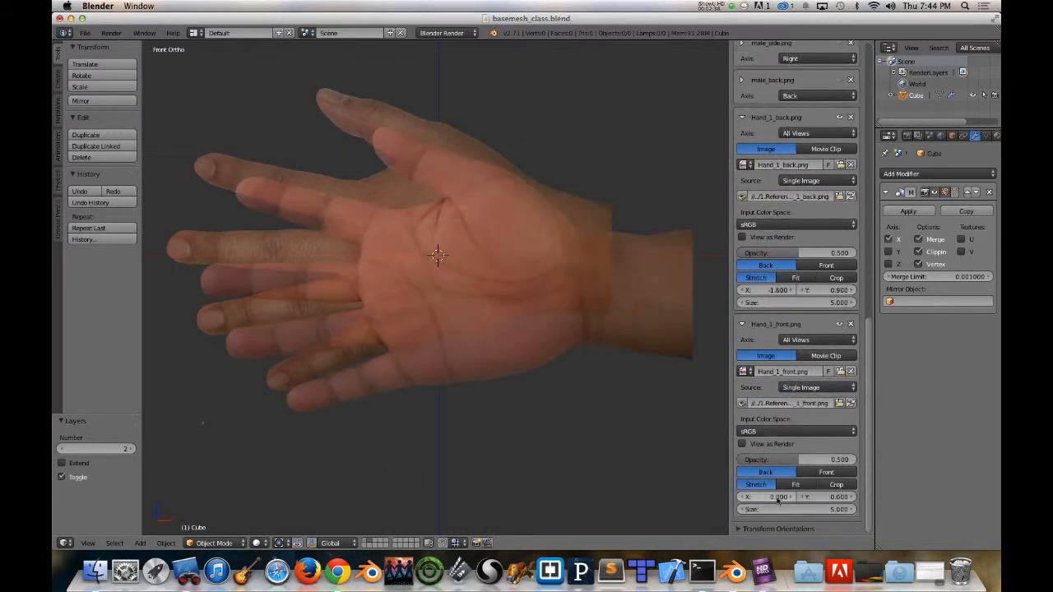
drag(782, 499, 820, 500)
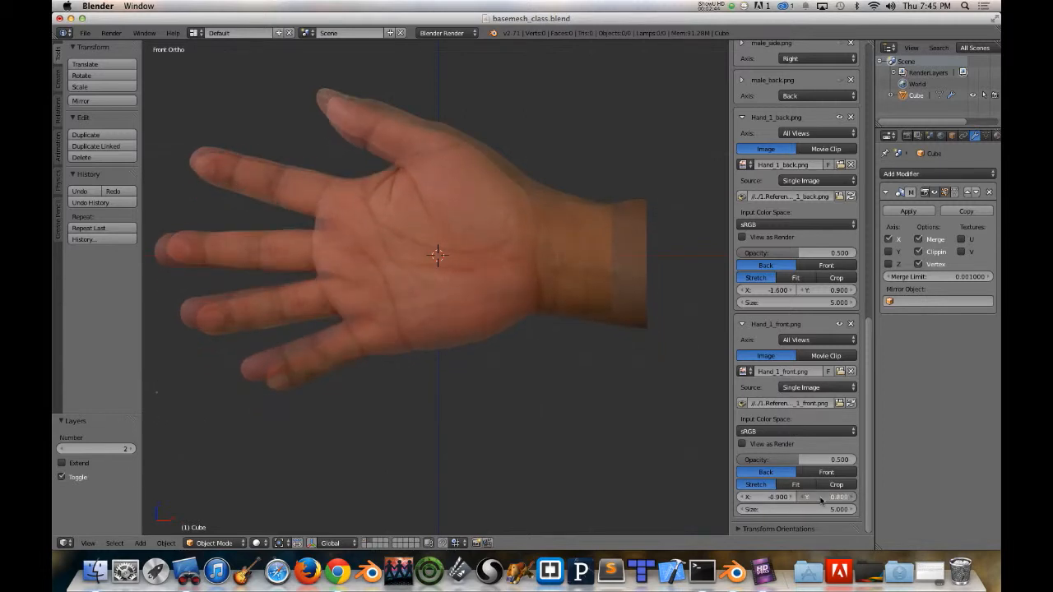
Step: Align the palm image with the back-of-hand image by setting Hand_1_front.png to size 4.900 and X offset -0.700
click(747, 510)
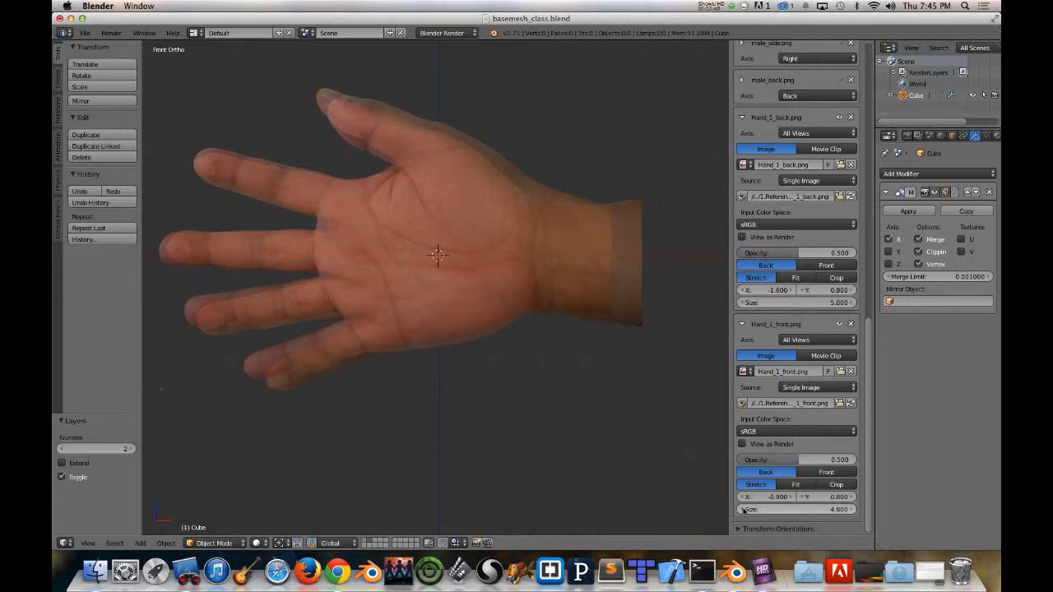
click(744, 510)
click(744, 510)
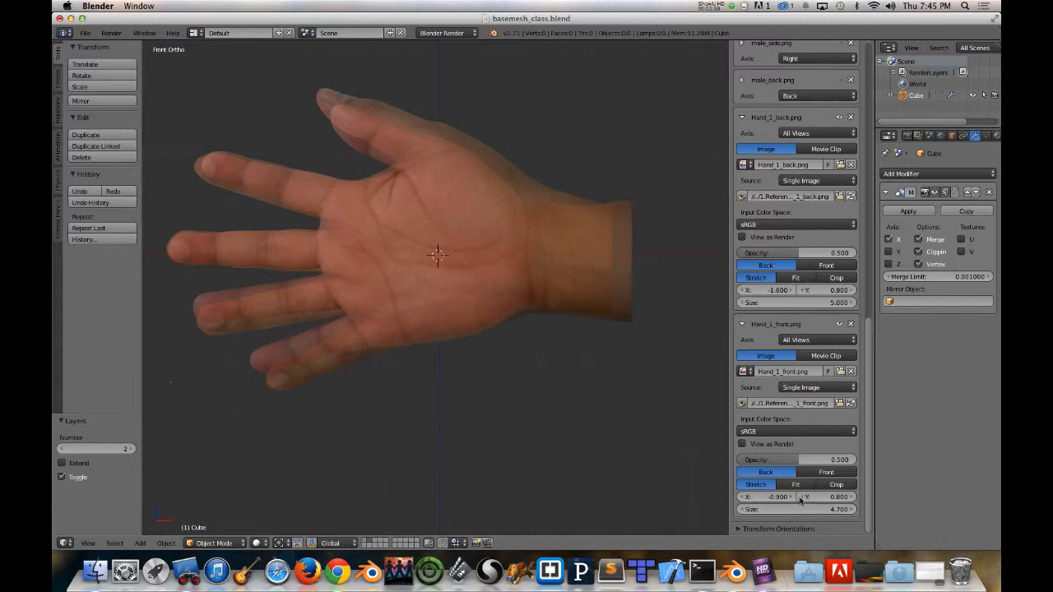
mouse_move(828, 498)
mouse_down()
mouse_move(852, 505)
mouse_move(815, 499)
mouse_up()
click(853, 508)
click(853, 507)
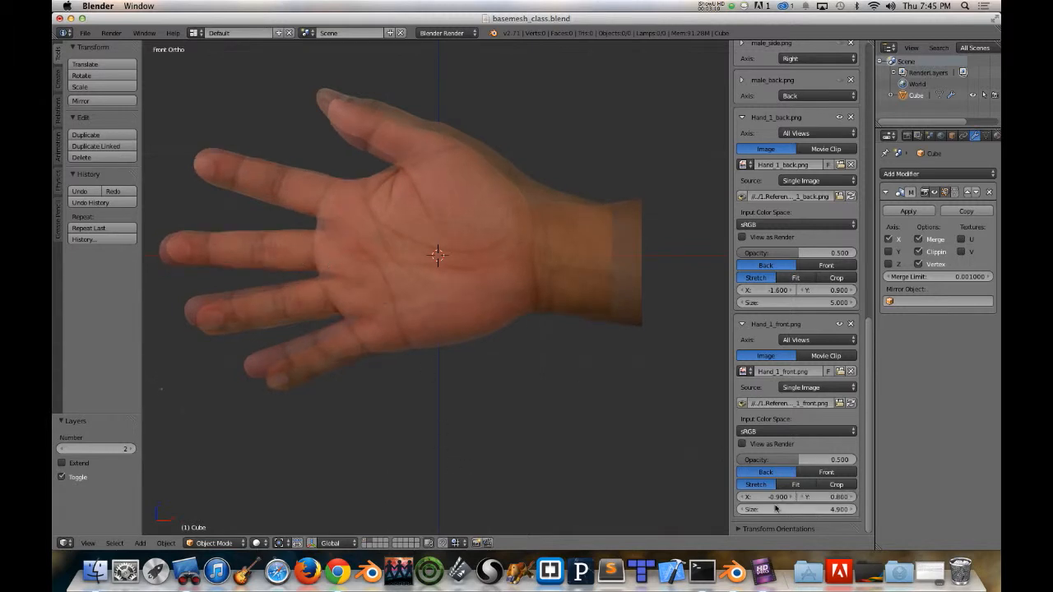
drag(770, 499, 770, 498)
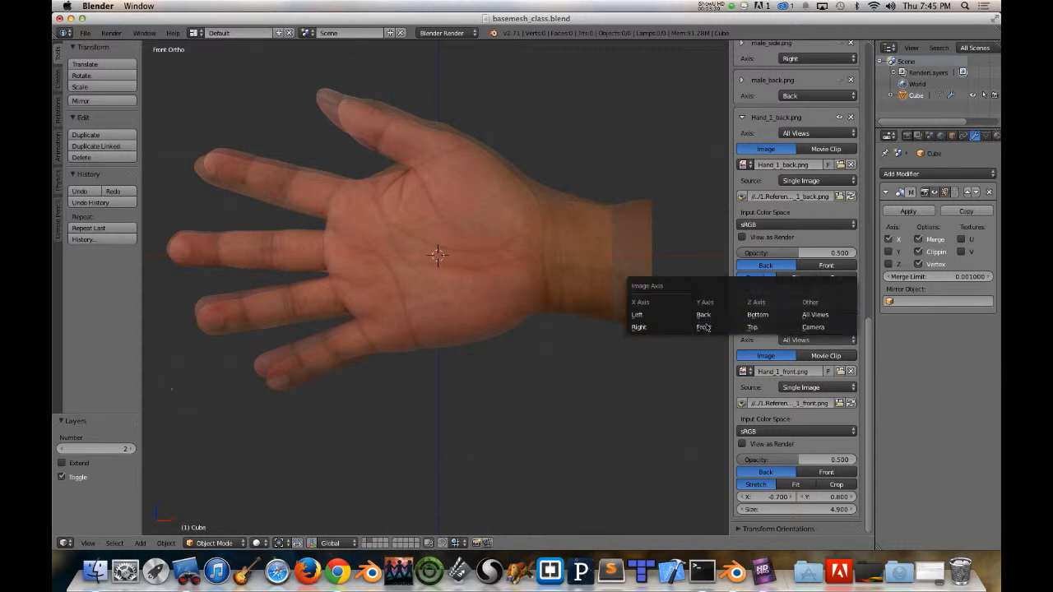
Step: Assign Hand_1_front.png to the Front axis and Hand_1_back.png to the Back axis, and check both views
click(702, 328)
click(799, 135)
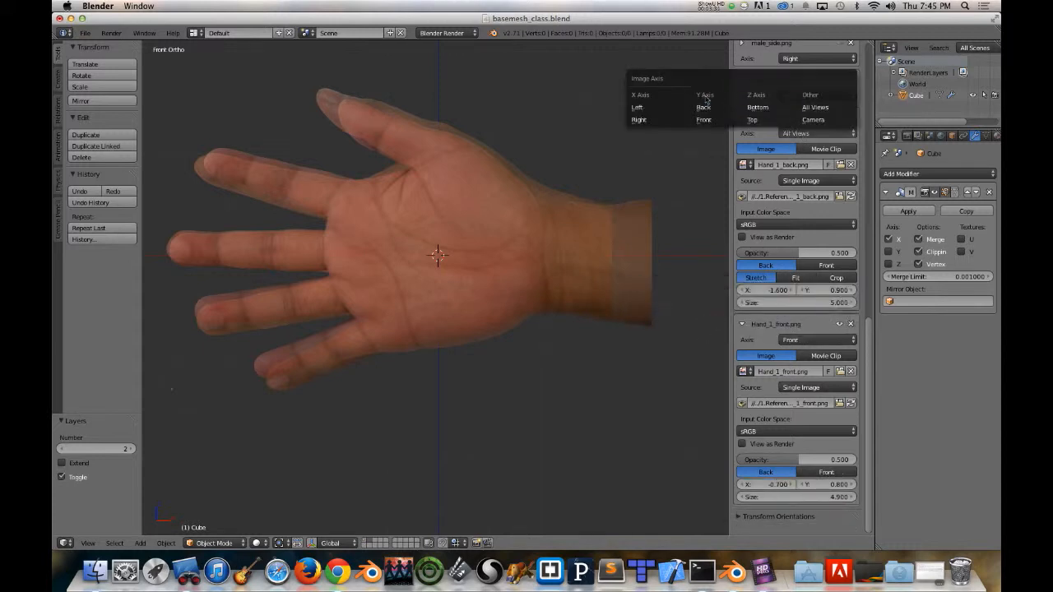
click(703, 107)
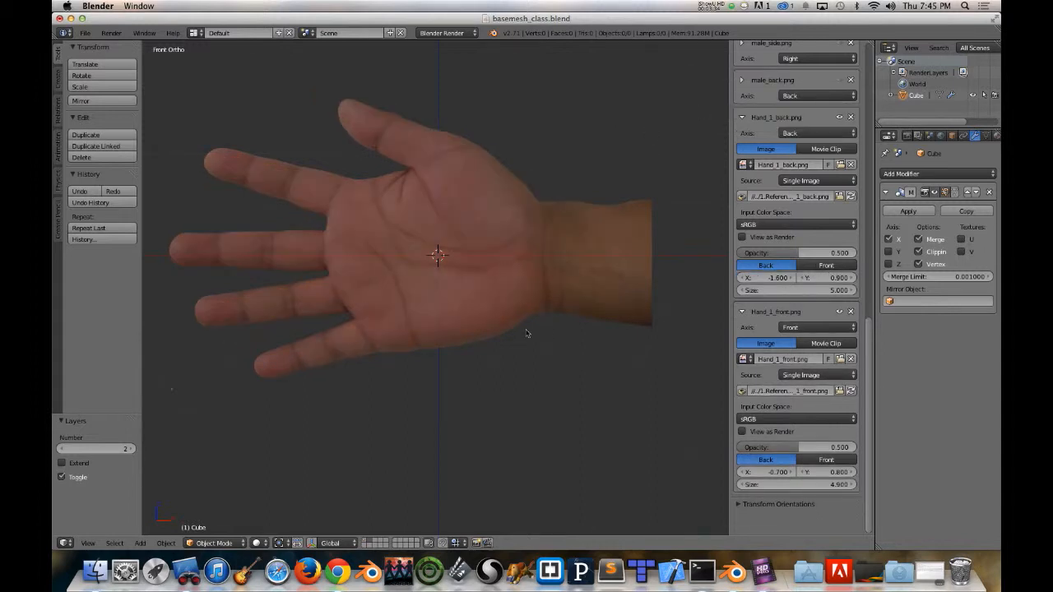
key(1)
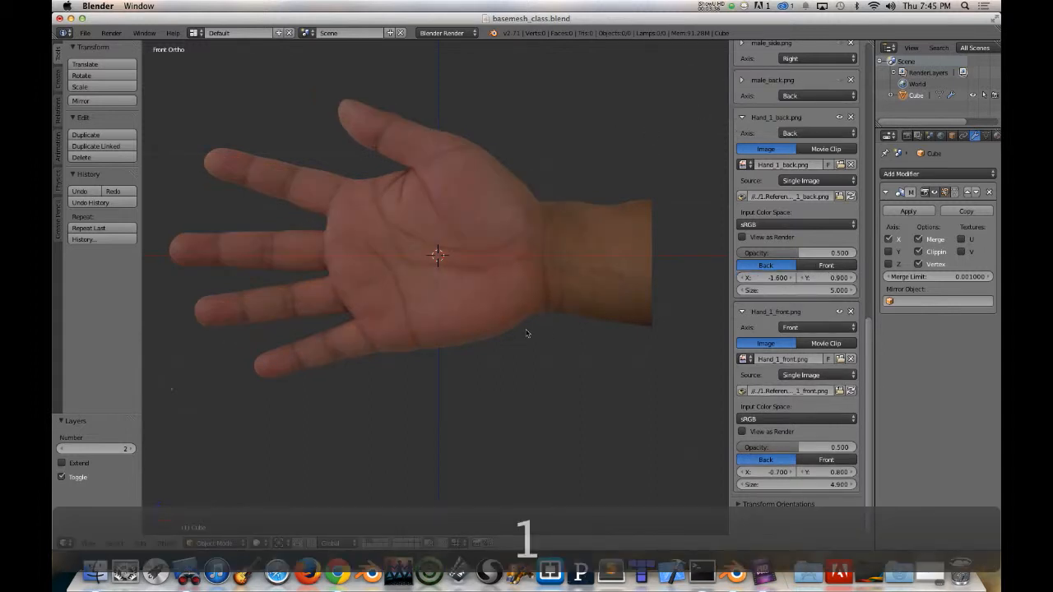
key(ctrl+1)
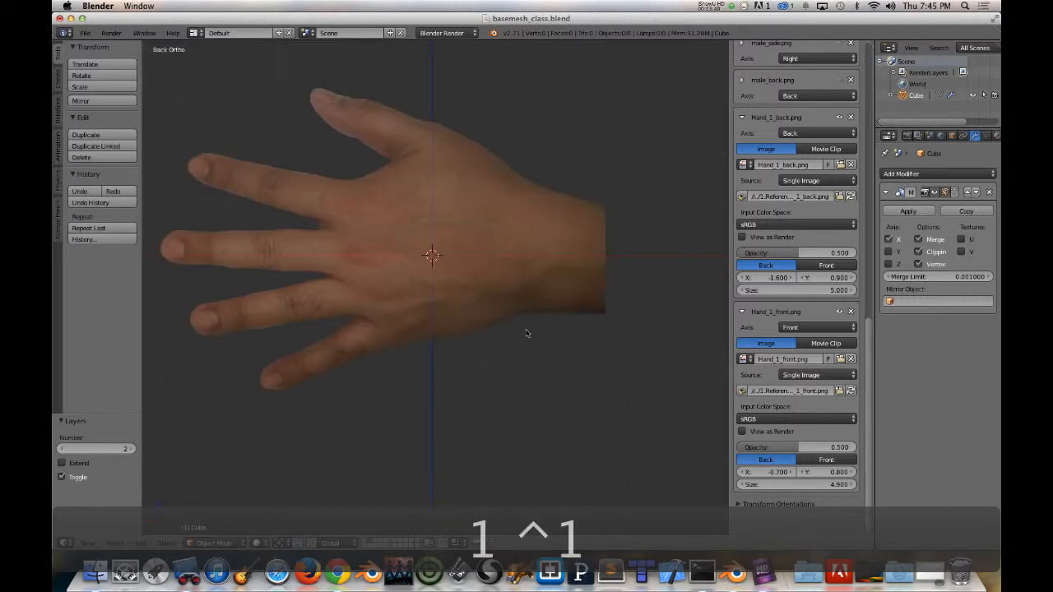
key(1)
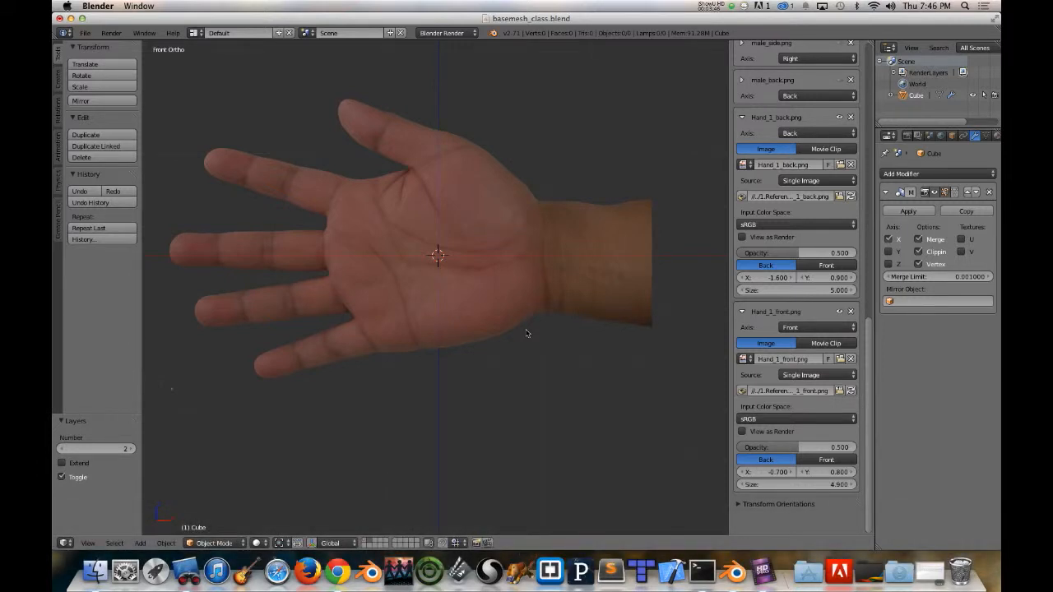
Step: Switch the viewport to wireframe shading and return to the front view
mouse_move(484, 335)
middle_down()
mouse_move(482, 319)
mouse_move(482, 347)
middle_up()
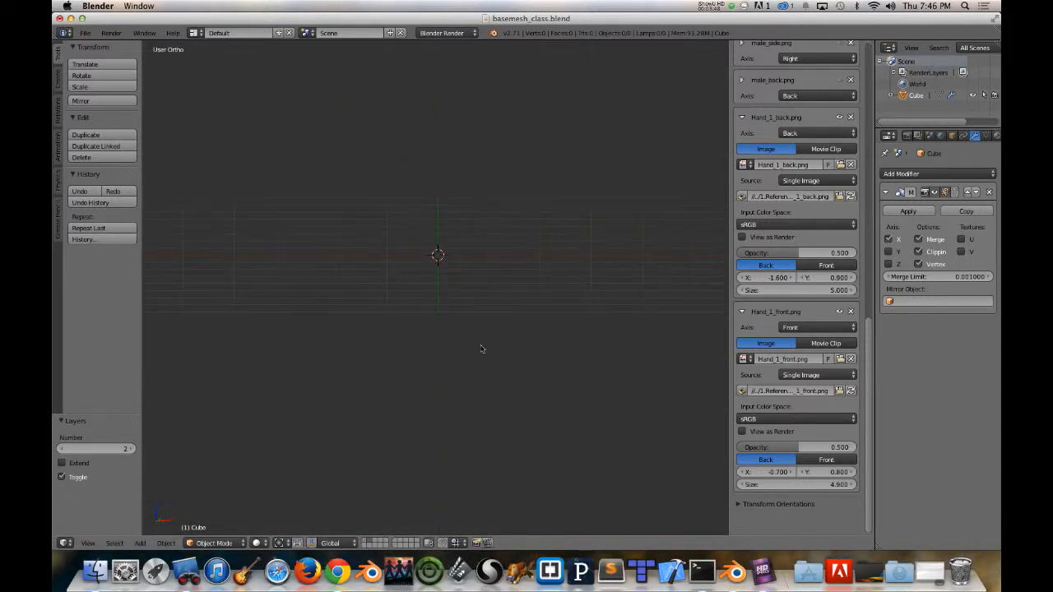
key(z)
key(1)
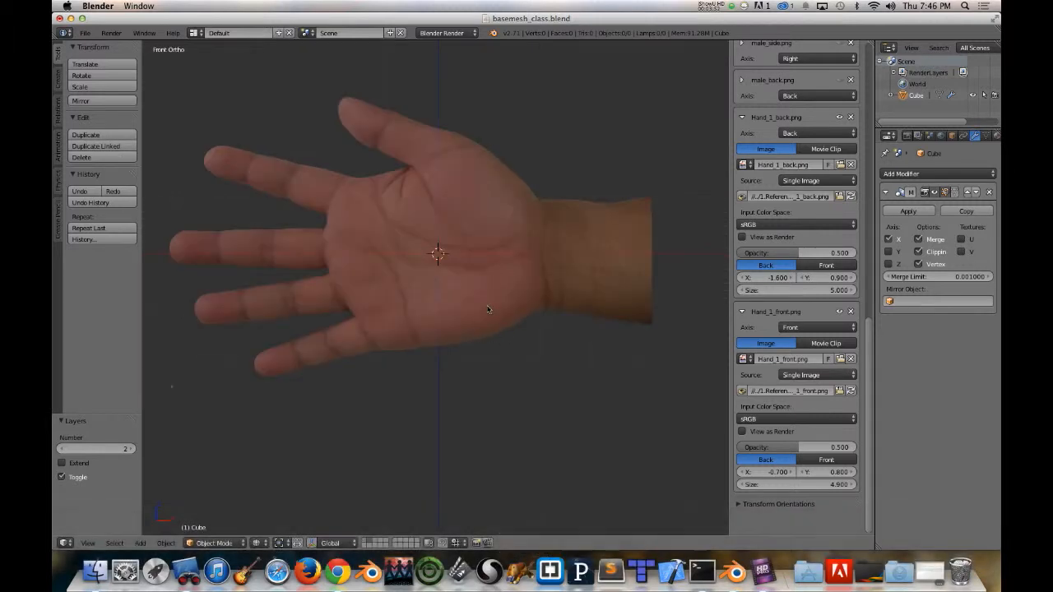
Step: In top view, assign Hand_1_back.png to the Top axis and Hand_1_front.png to the Bottom axis
key(7)
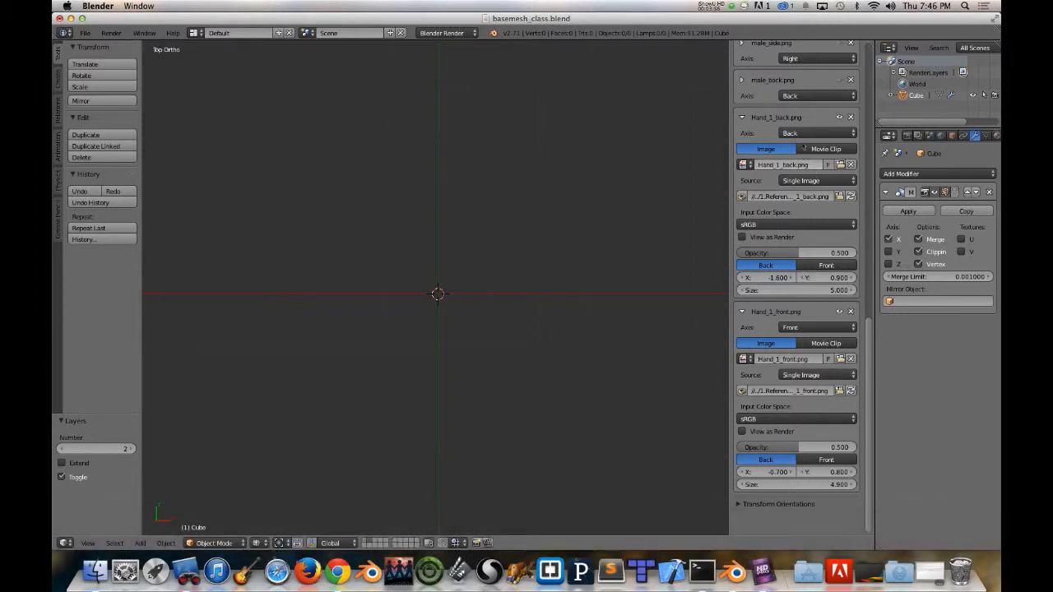
click(802, 134)
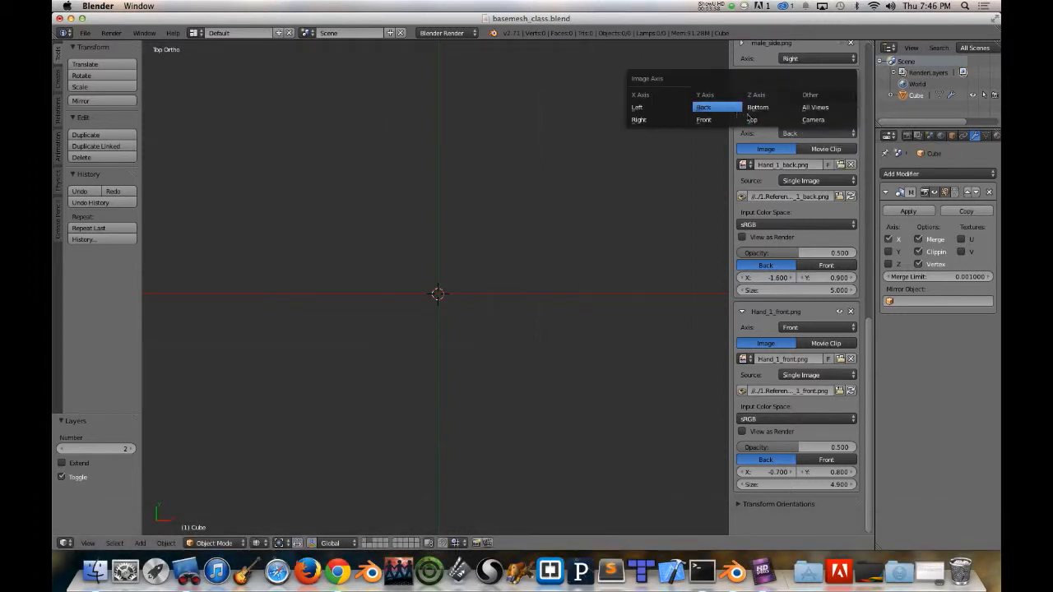
click(752, 120)
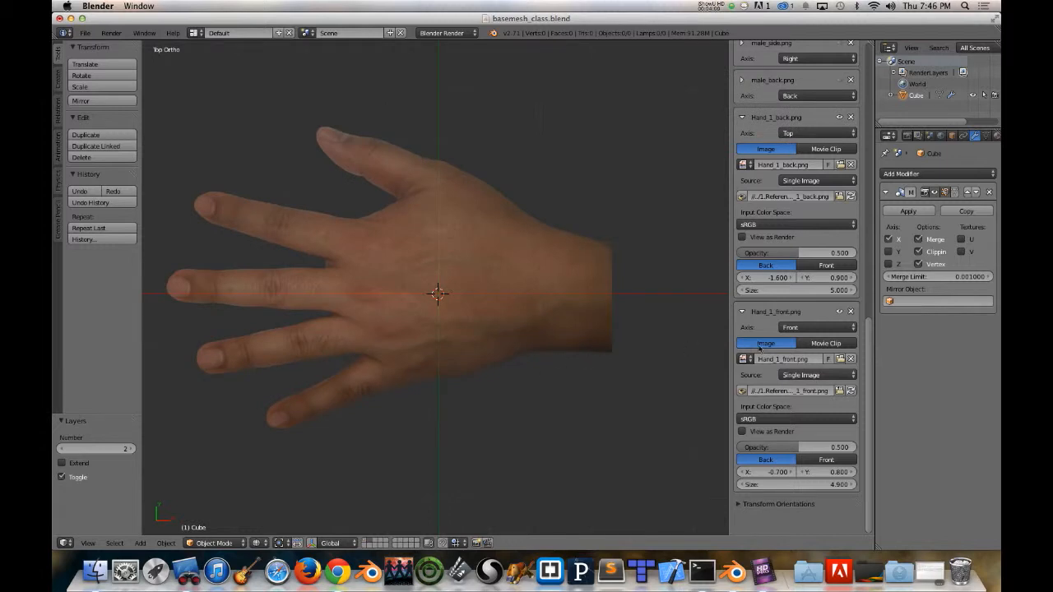
click(795, 328)
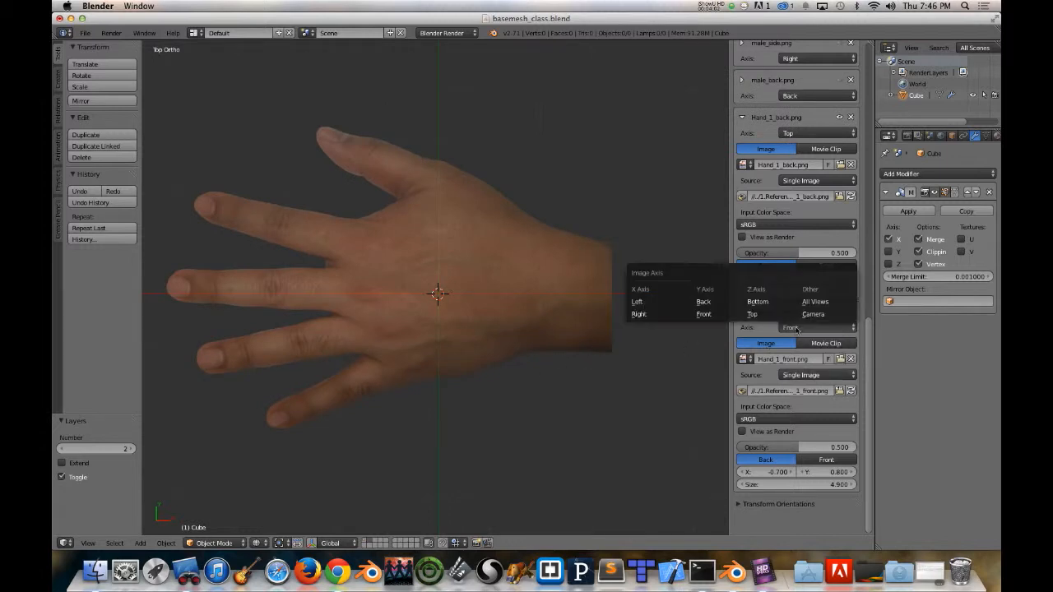
click(763, 301)
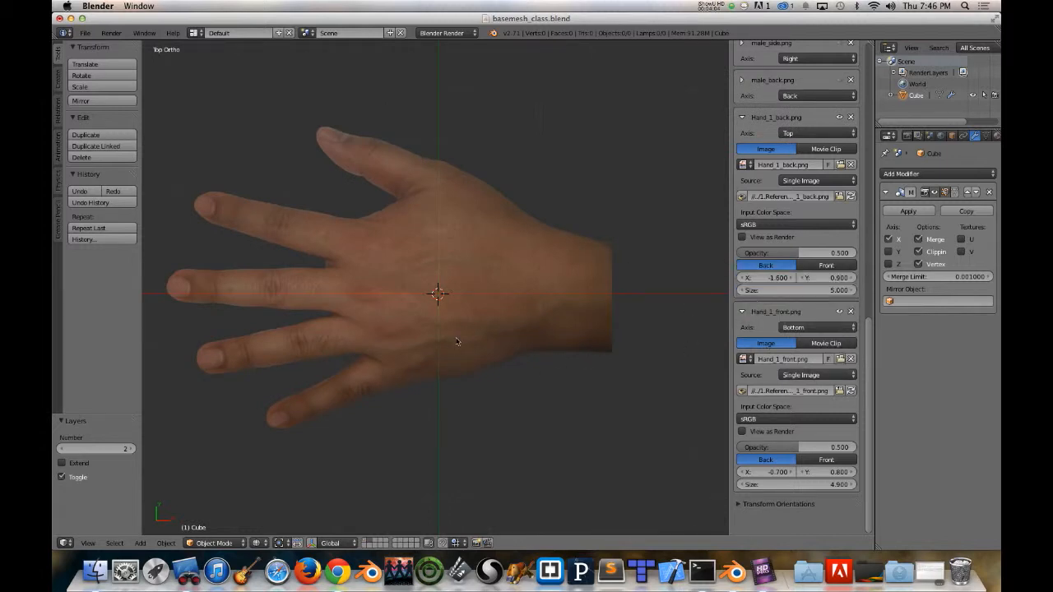
Step: Return to a centred top view of the back-of-hand reference and hide the properties sidebar
middle_drag(462, 341, 488, 361)
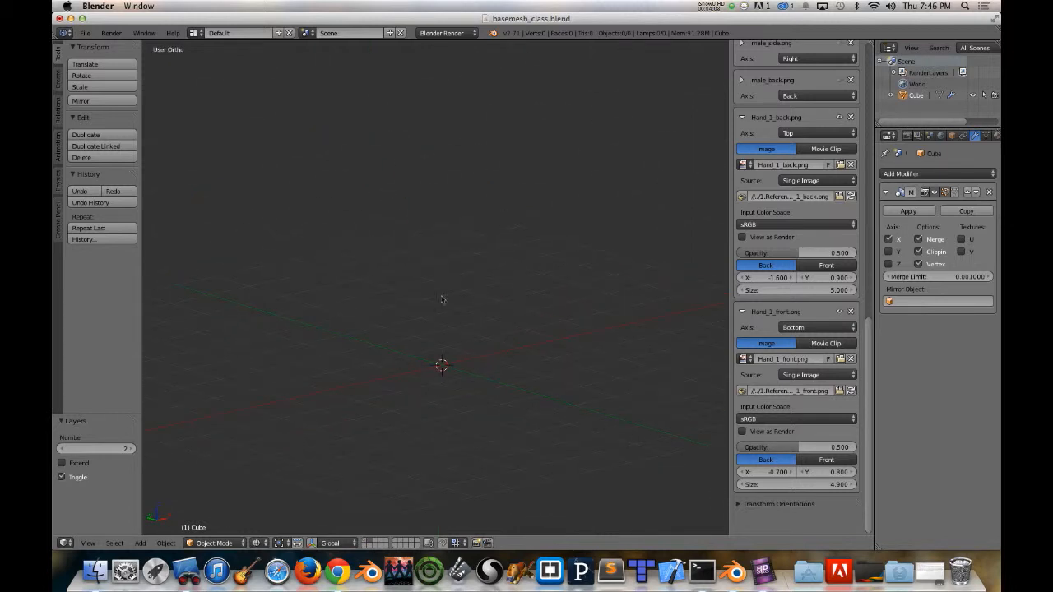
middle_drag(421, 419, 351, 446)
key(KP_7)
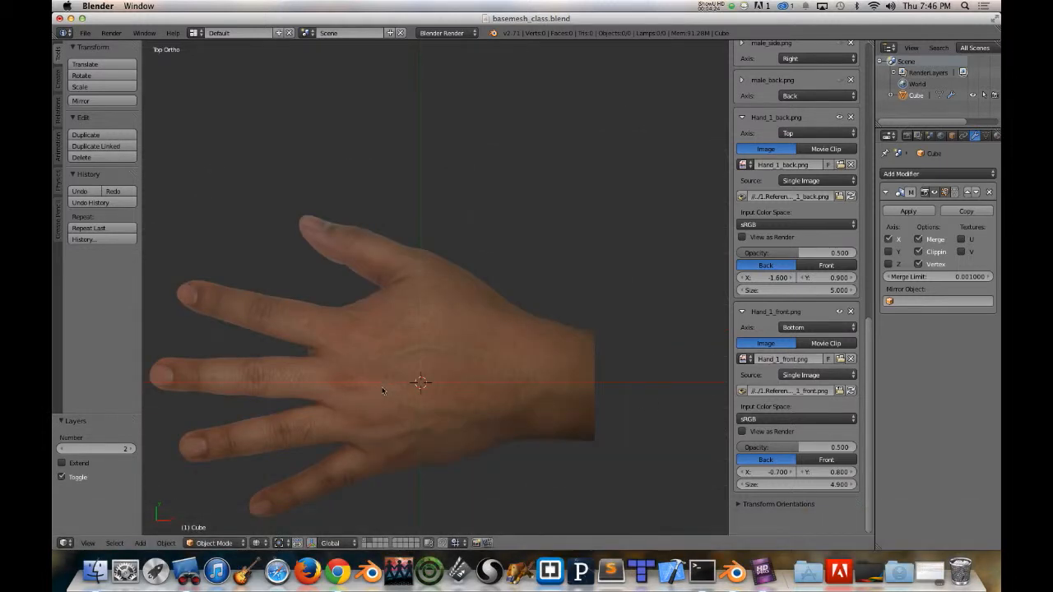
shift+middle_drag(328, 389, 385, 303)
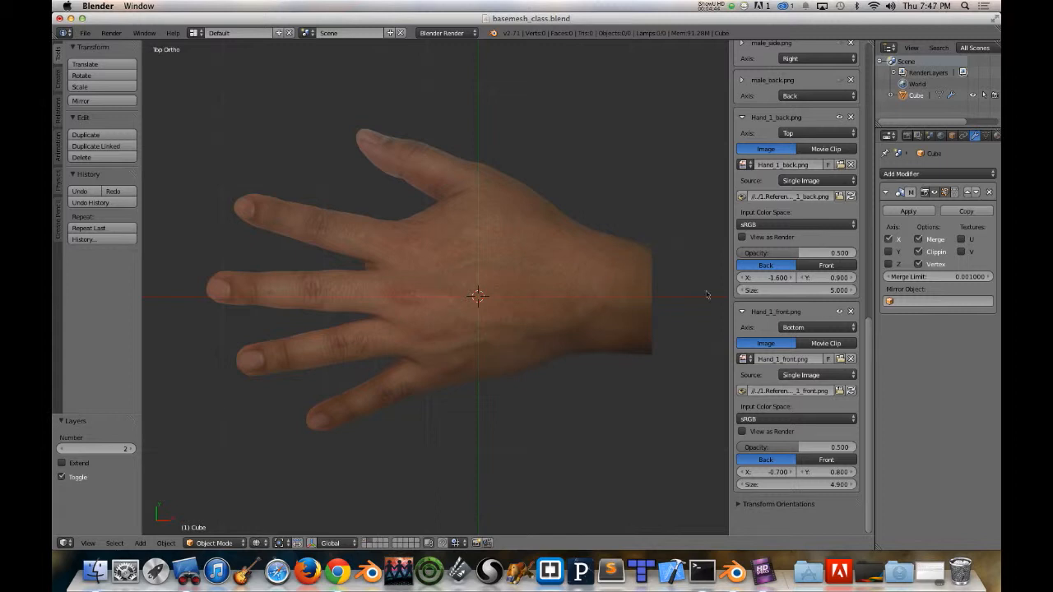
key(n)
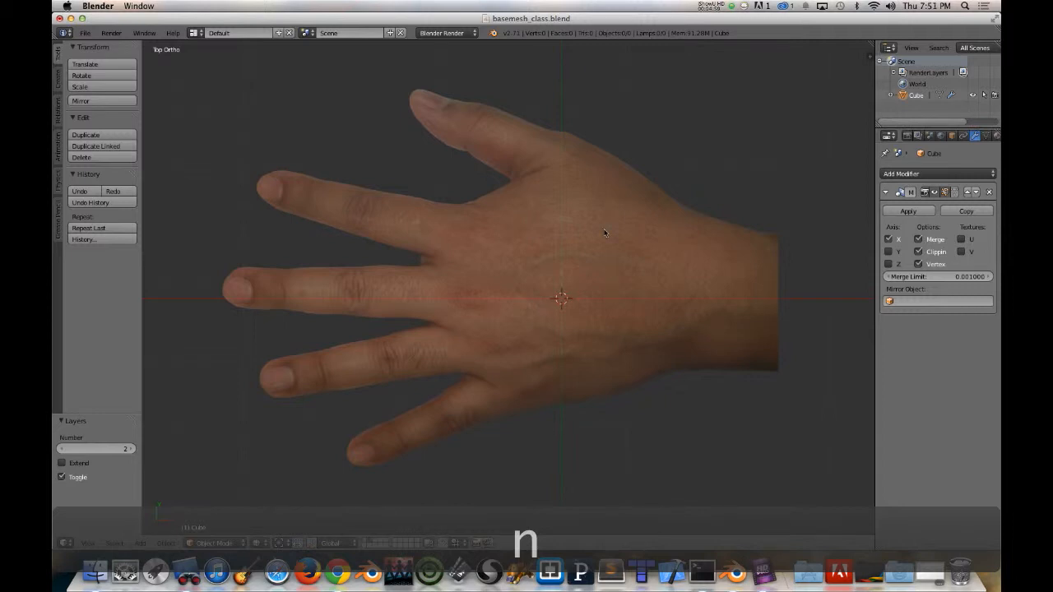
Step: Add a mesh circle with 12 vertices at the 3D cursor over the hand reference
key(shift+a)
mouse_move(595, 240)
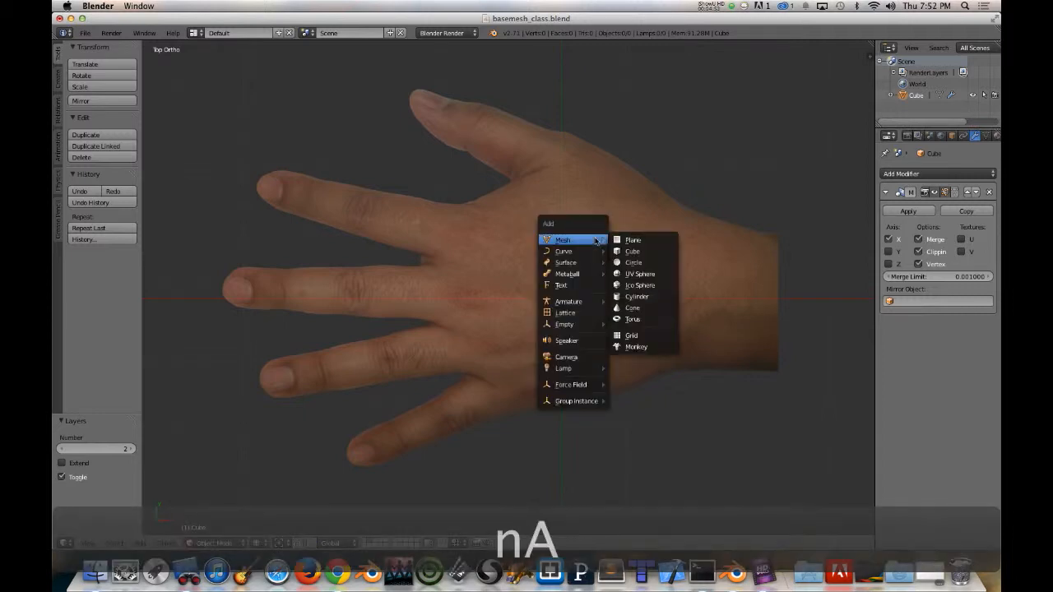
click(644, 262)
key(F6)
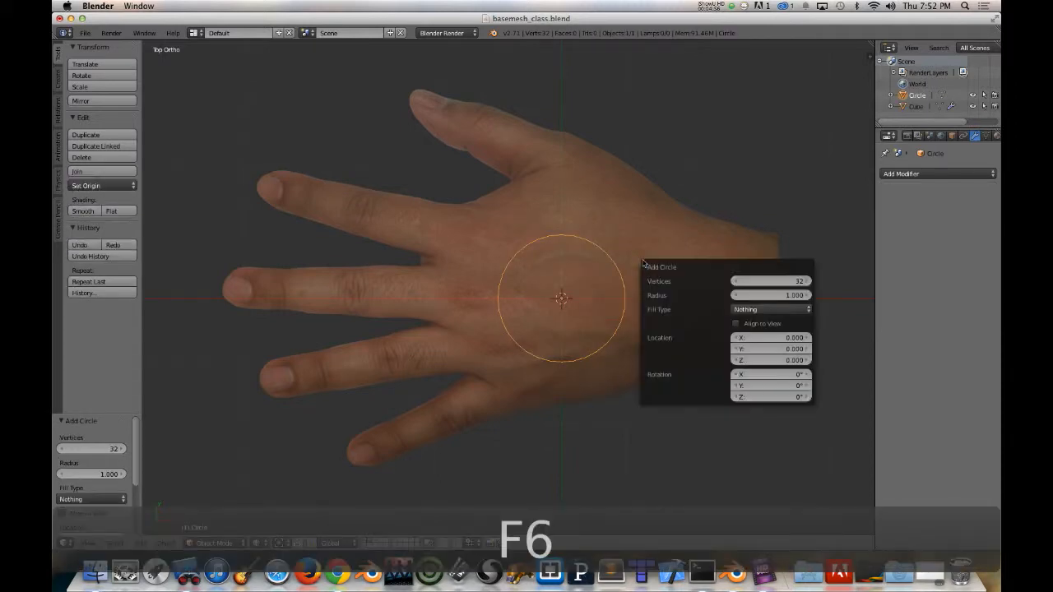
click(762, 280)
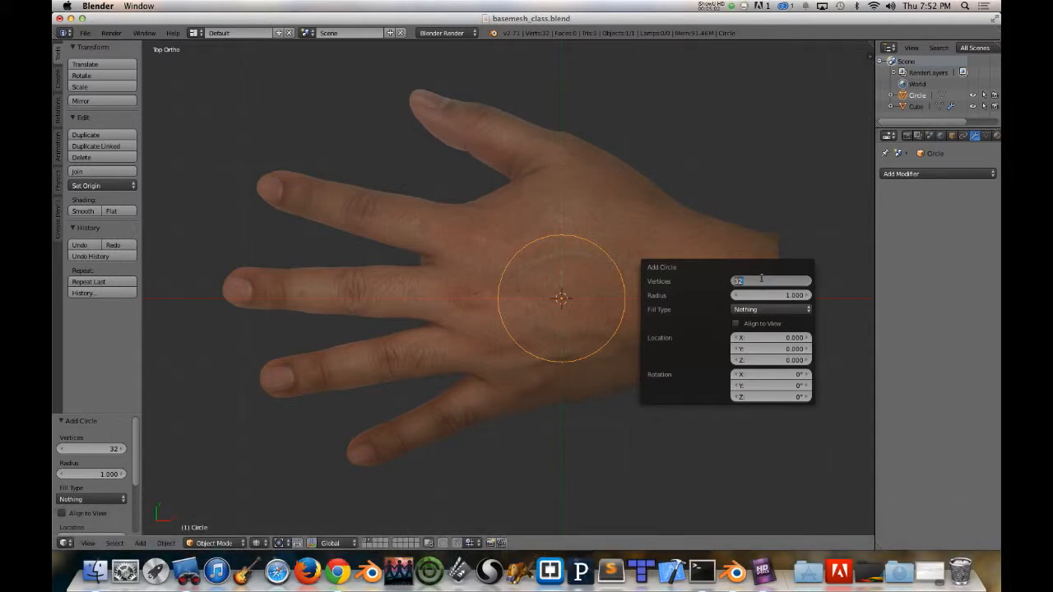
text(12)
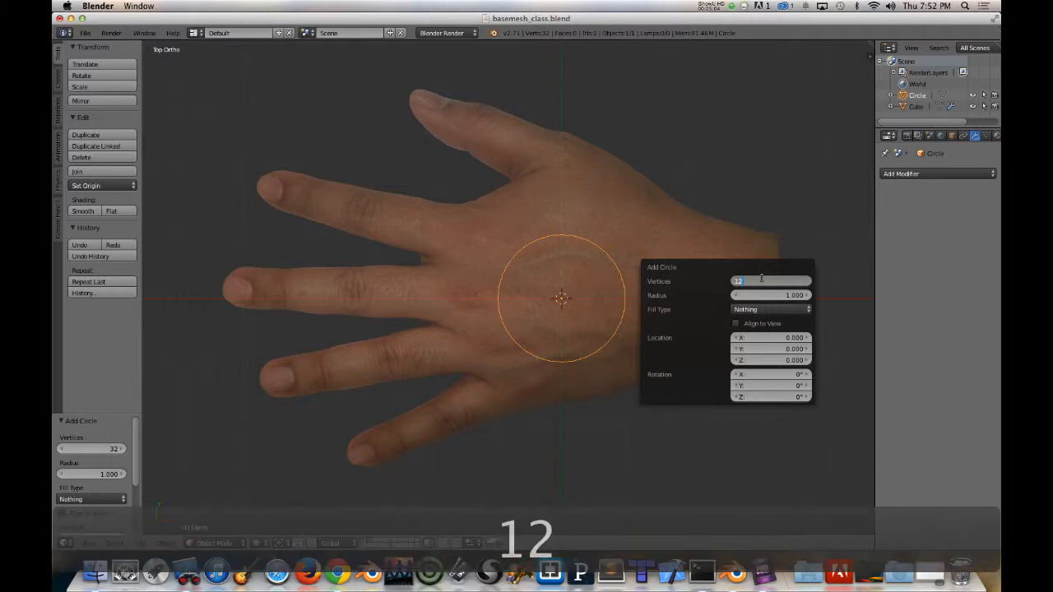
key(Return)
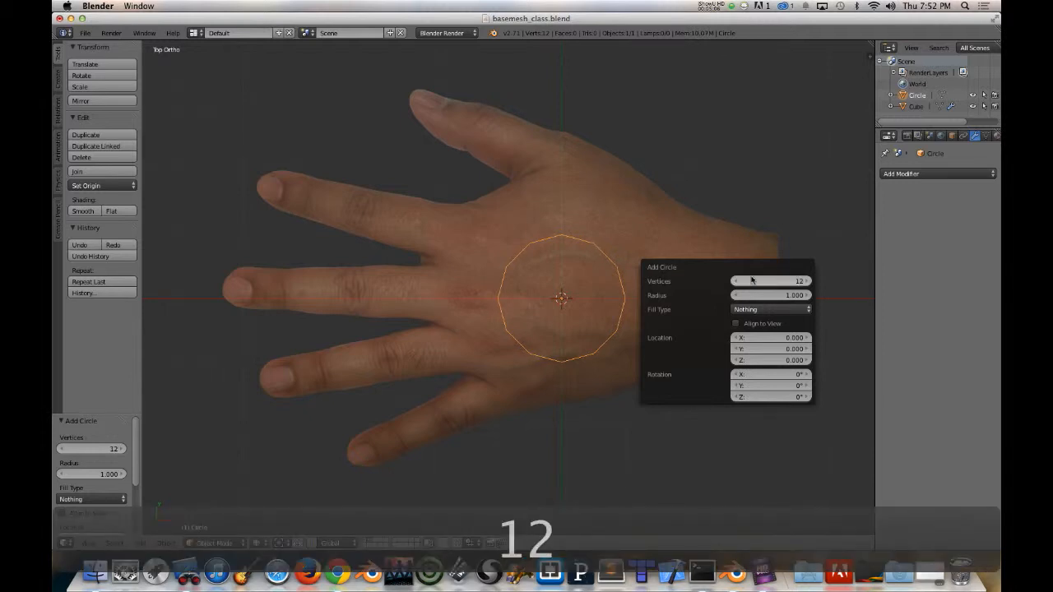
Step: In Edit Mode, rotate all of the circle's vertices 90° about the Y axis
key(Tab)
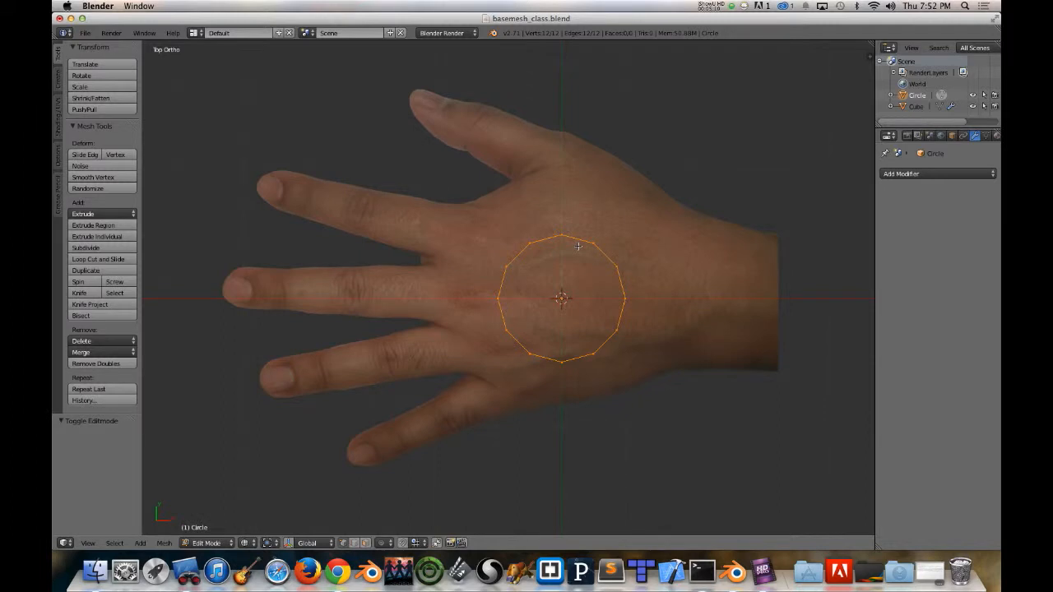
key(r)
text(y)
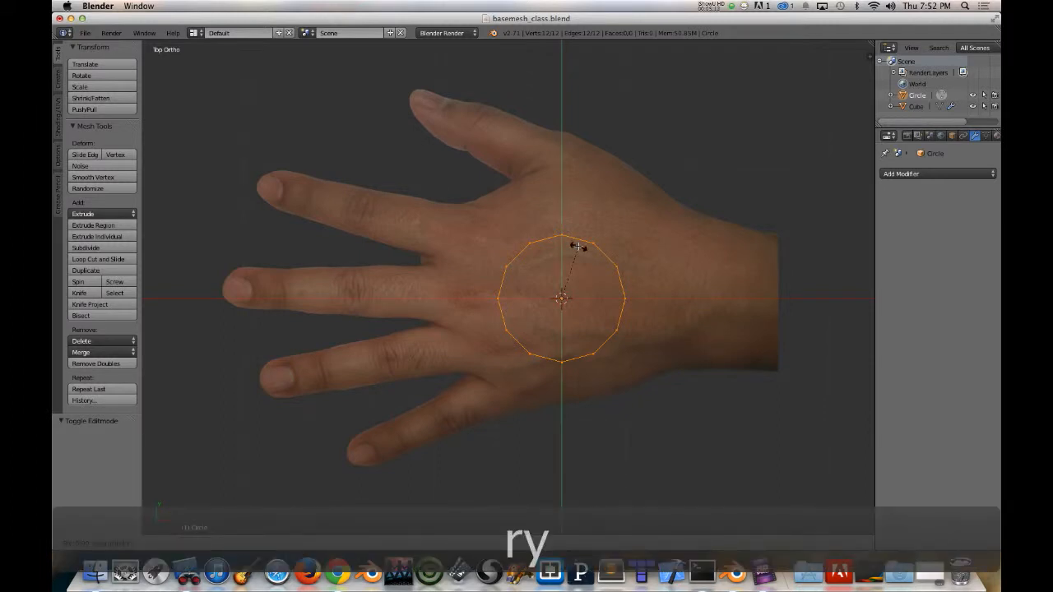
text(90)
click(577, 246)
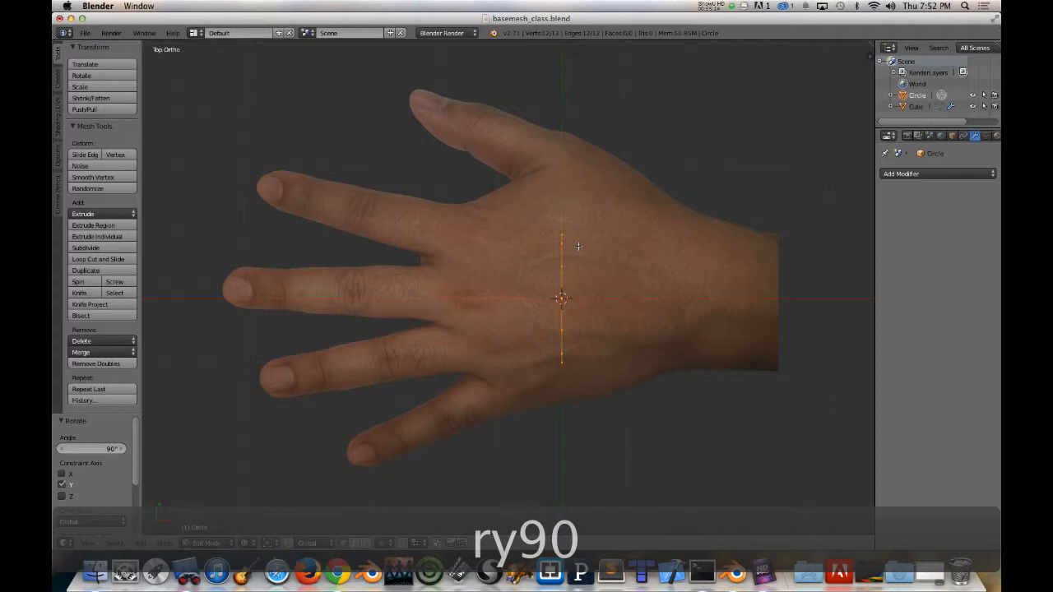
Step: Move the circle along the X axis by about 3.06 units so it sits at the wrist of the hand reference
middle_drag(503, 437, 594, 299)
key(KP_7)
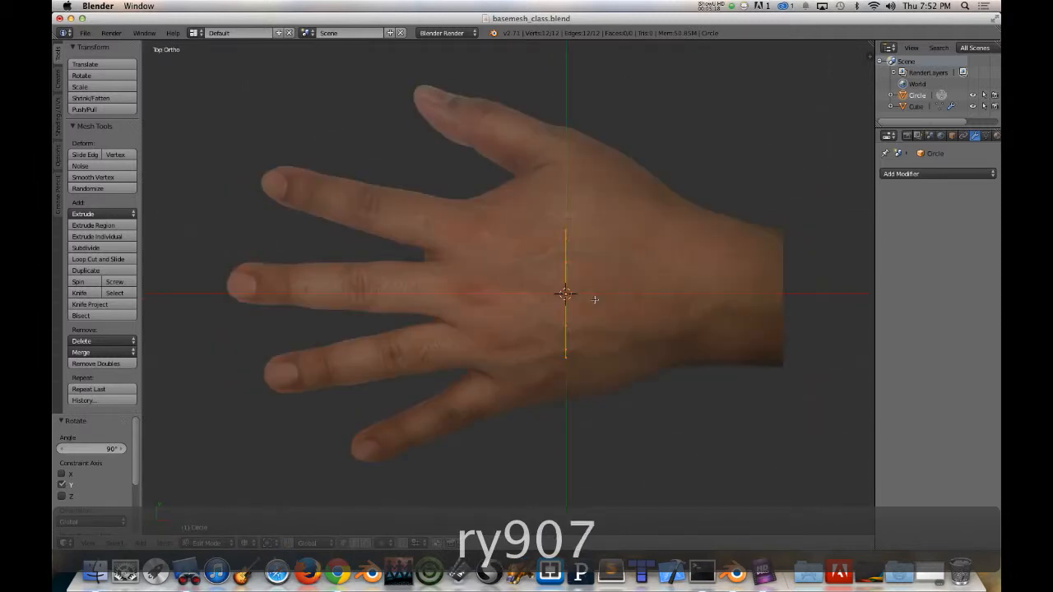
key(g)
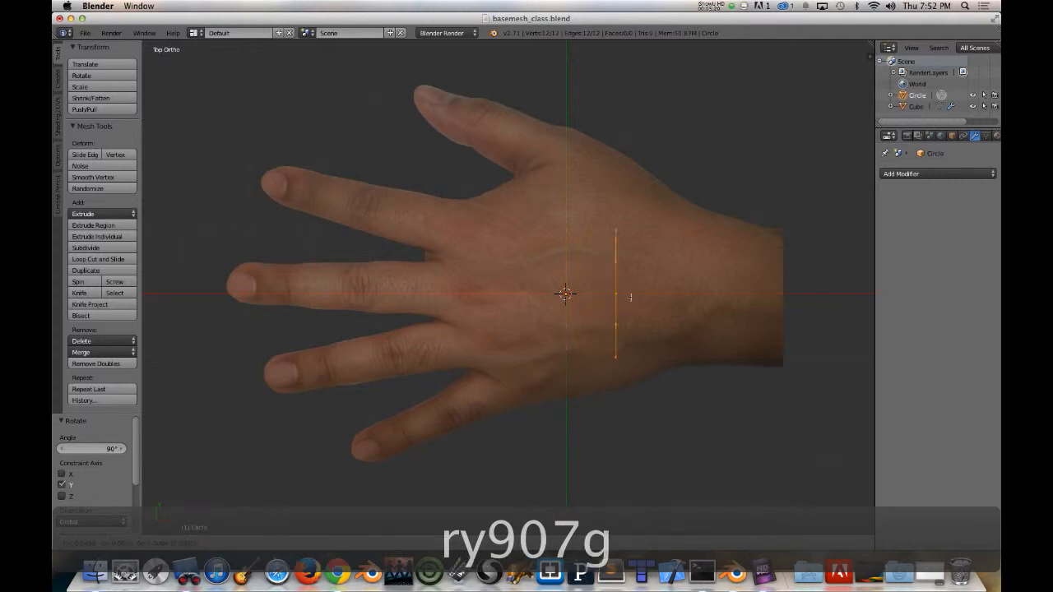
key(x)
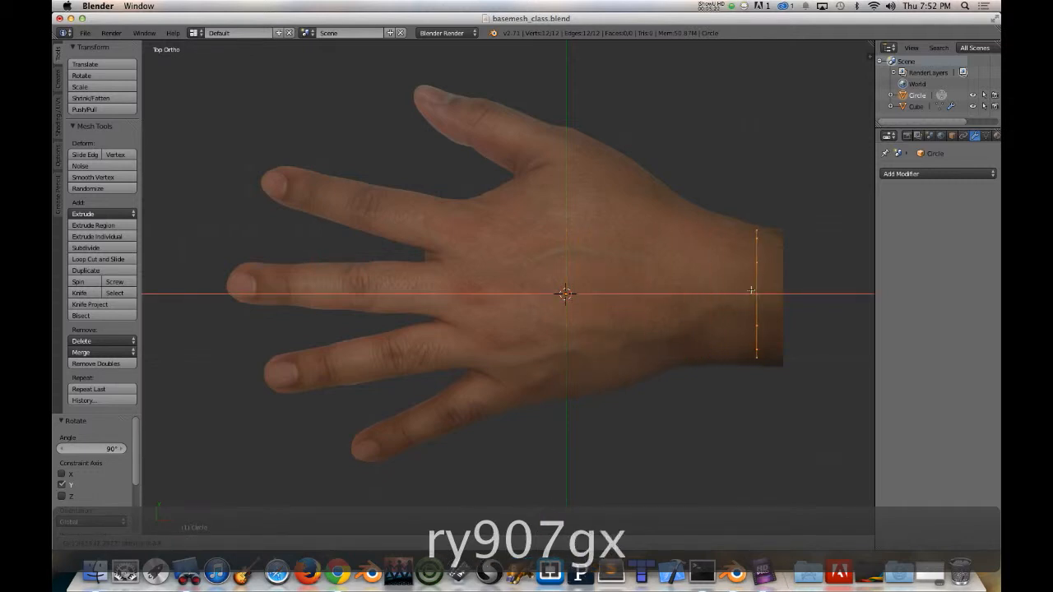
click(755, 290)
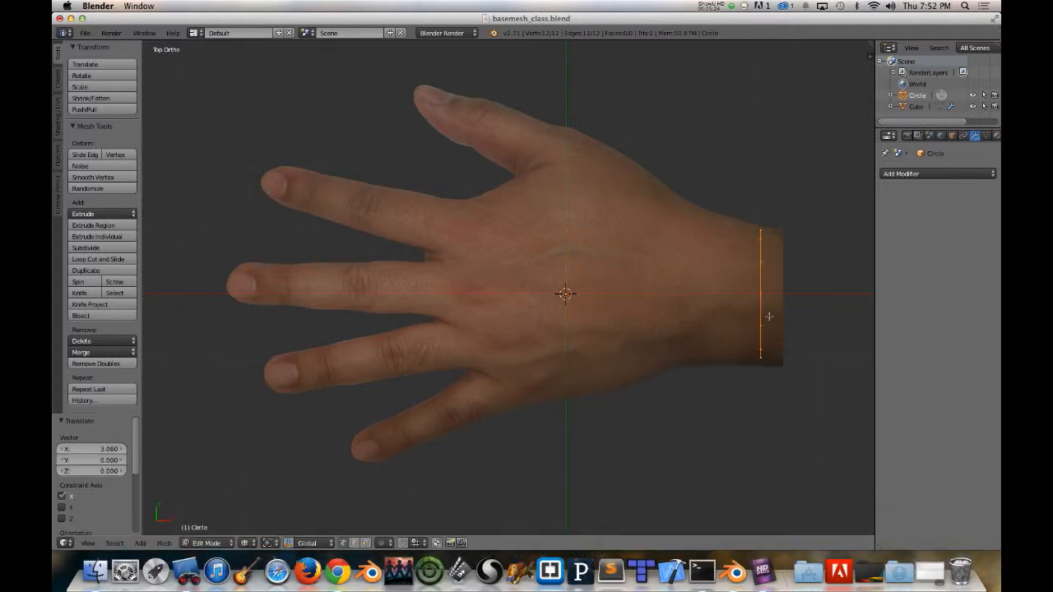
Step: Scale the wrist ring by about 1.06 along Y and nudge it about -0.018 in Y to match the wrist's width
key(s)
key(y)
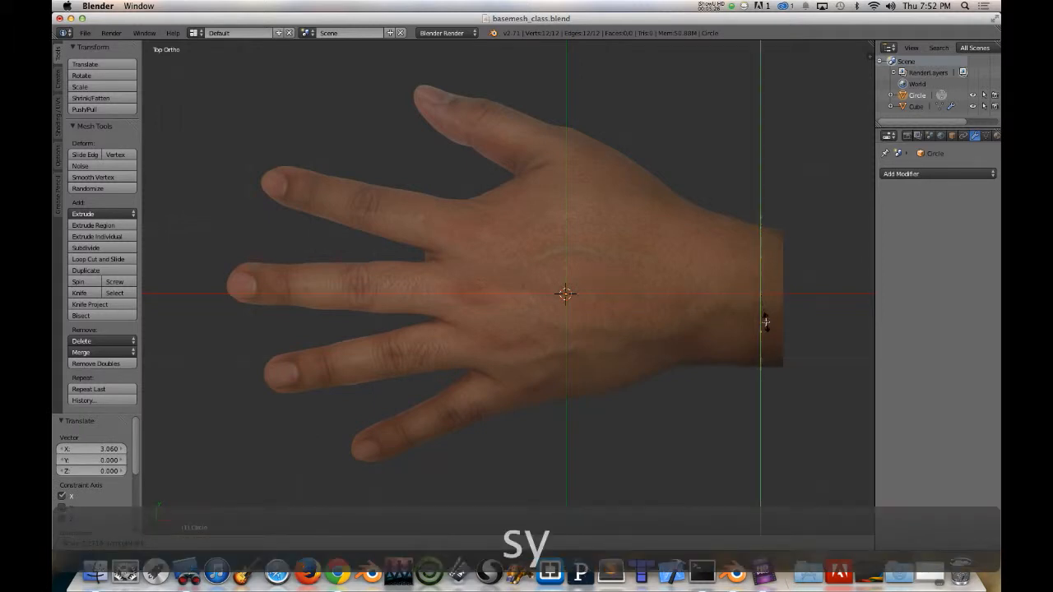
click(764, 320)
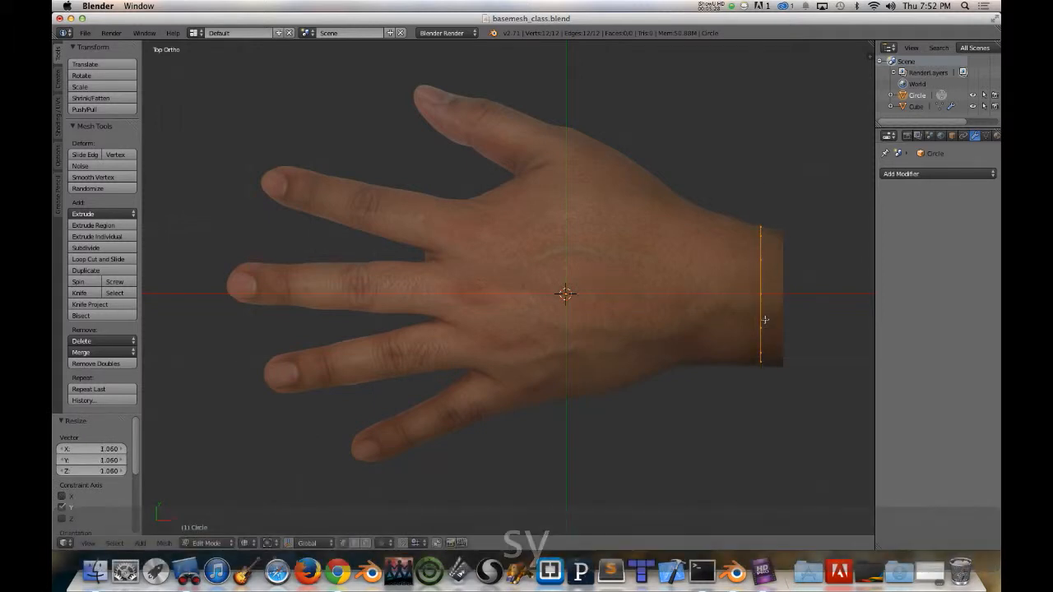
key(g)
click(764, 320)
Step: Flatten the wrist ring into an oval by scaling it along Z by about 0.48 and then by about 1.52
key(1)
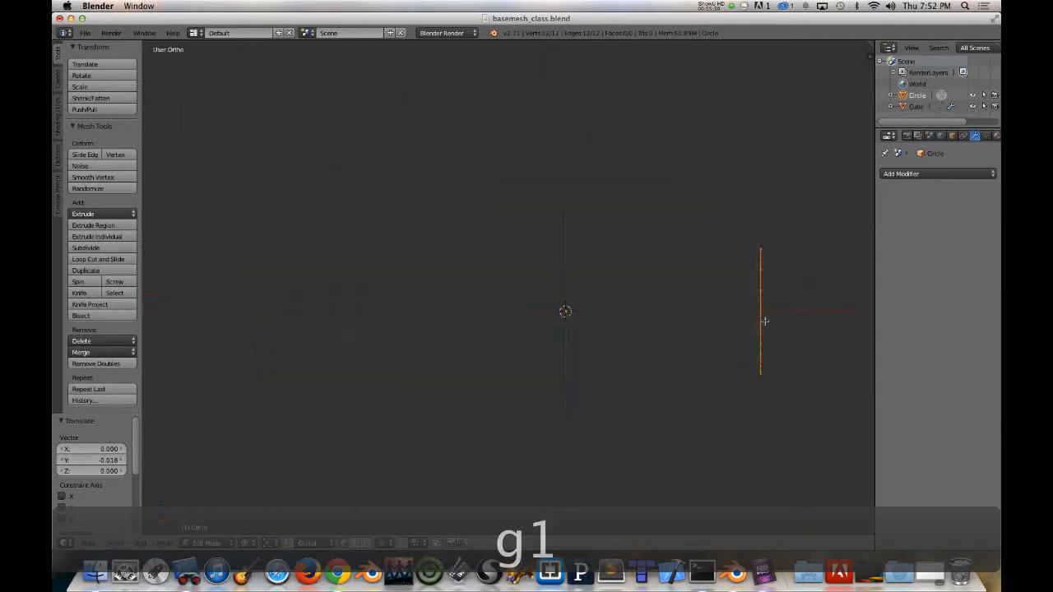
middle_drag(721, 320, 757, 399)
key(s)
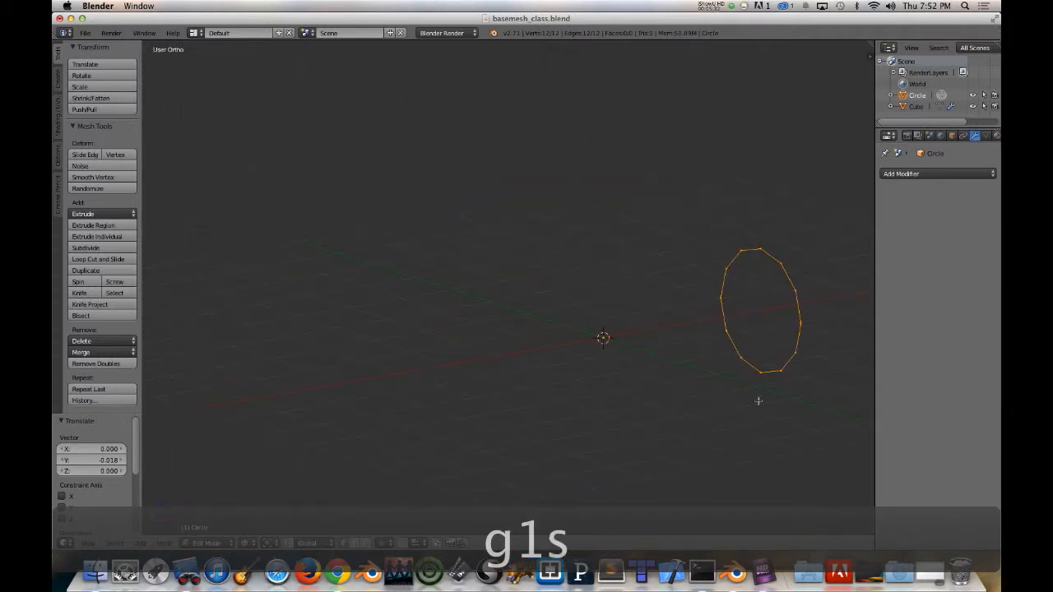
key(z)
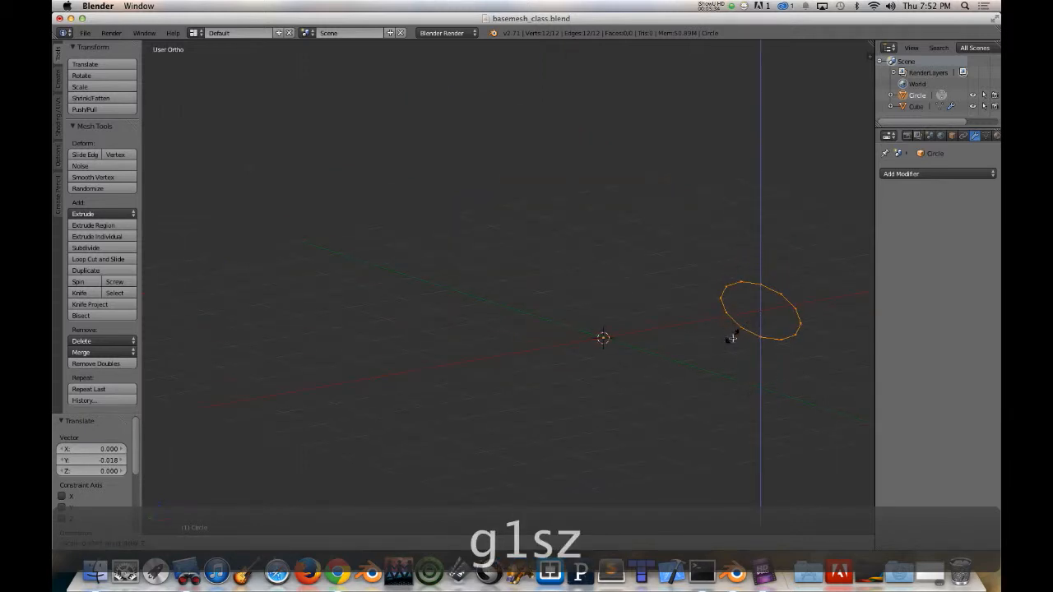
click(735, 345)
middle_drag(736, 346, 787, 357)
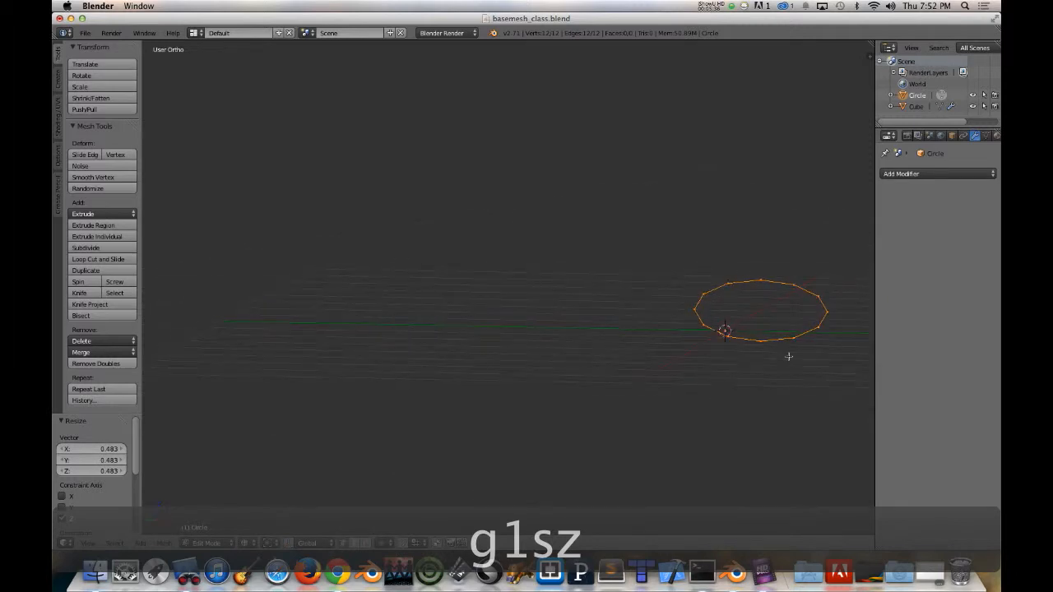
key(s)
key(z)
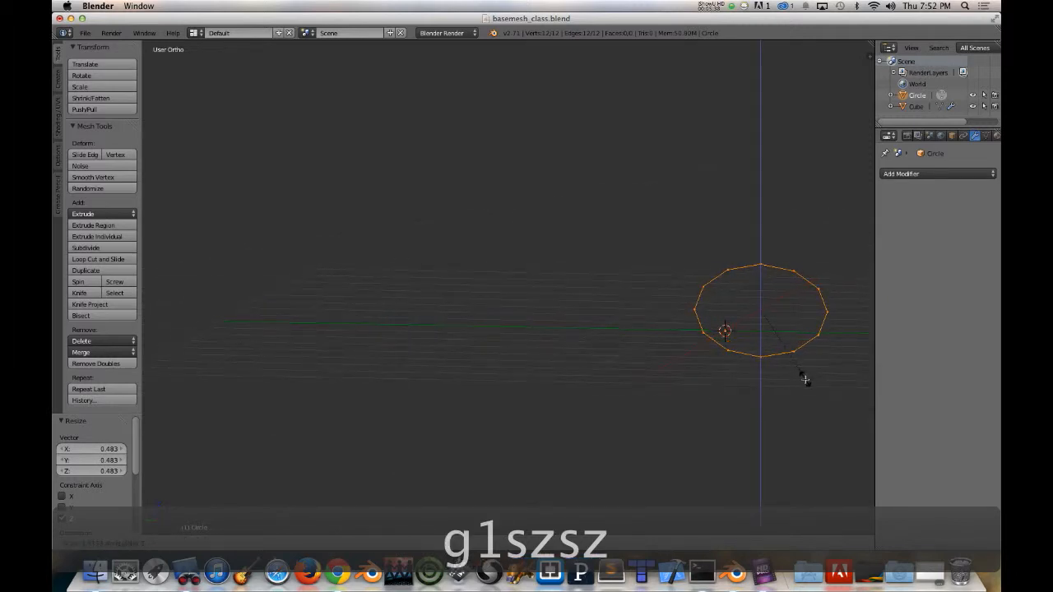
click(803, 378)
Step: In top view, duplicate the wrist ring and place the copy across the palm, about -3.8 units along X
middle_drag(802, 378, 602, 350)
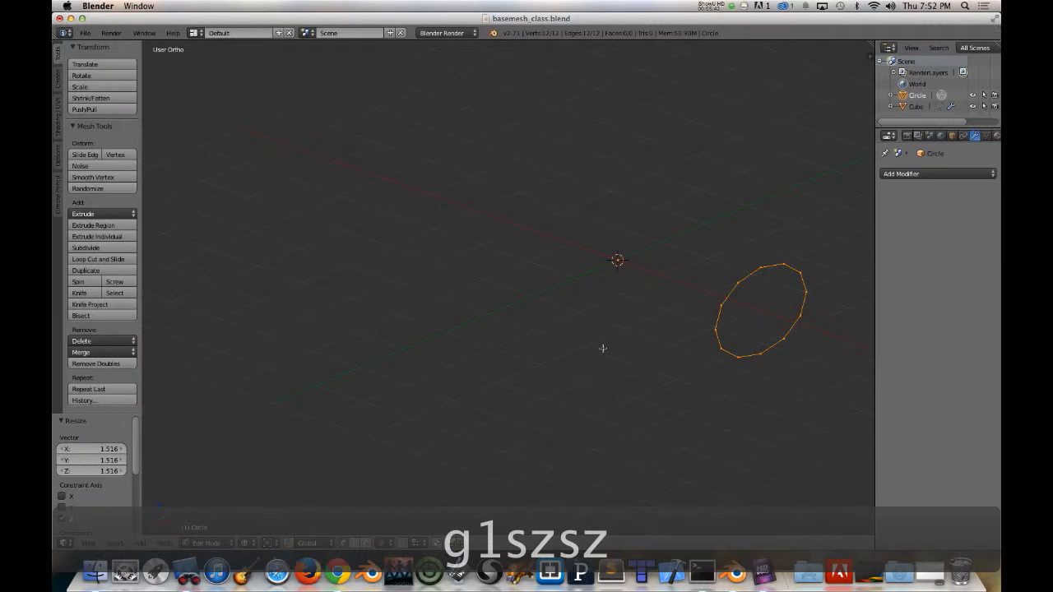
key(3)
key(7)
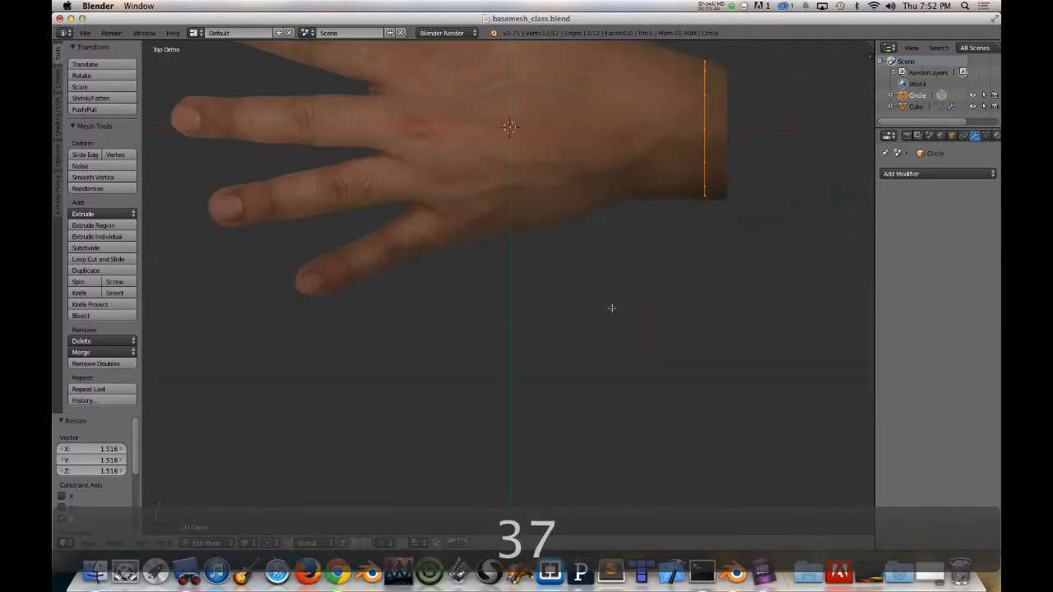
shift+middle_drag(653, 135, 627, 293)
middle_drag(568, 315, 540, 322)
key(7)
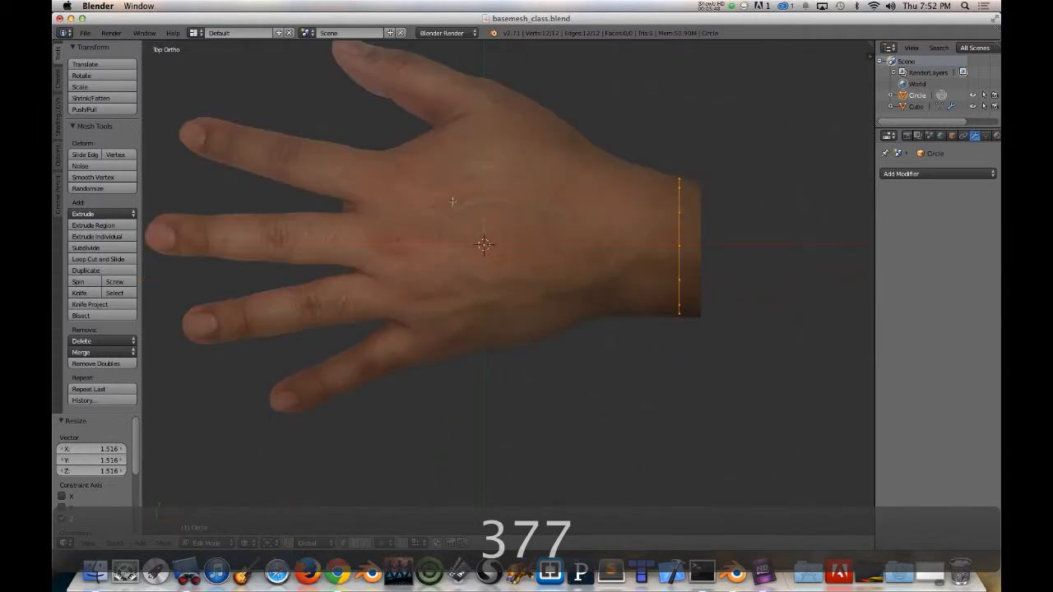
shift+middle_drag(452, 200, 536, 217)
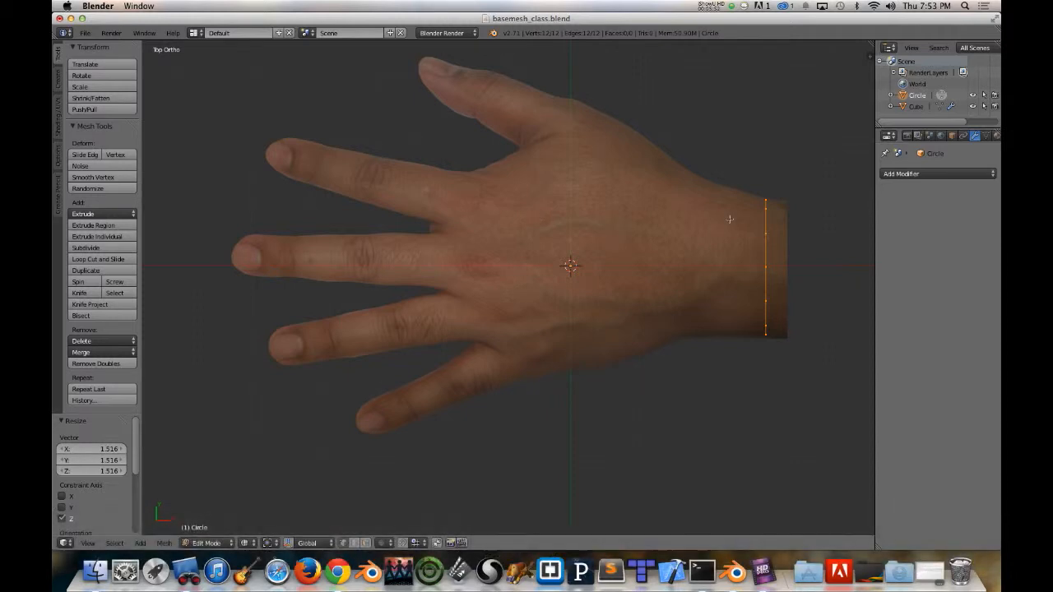
shift+middle_drag(604, 243, 608, 265)
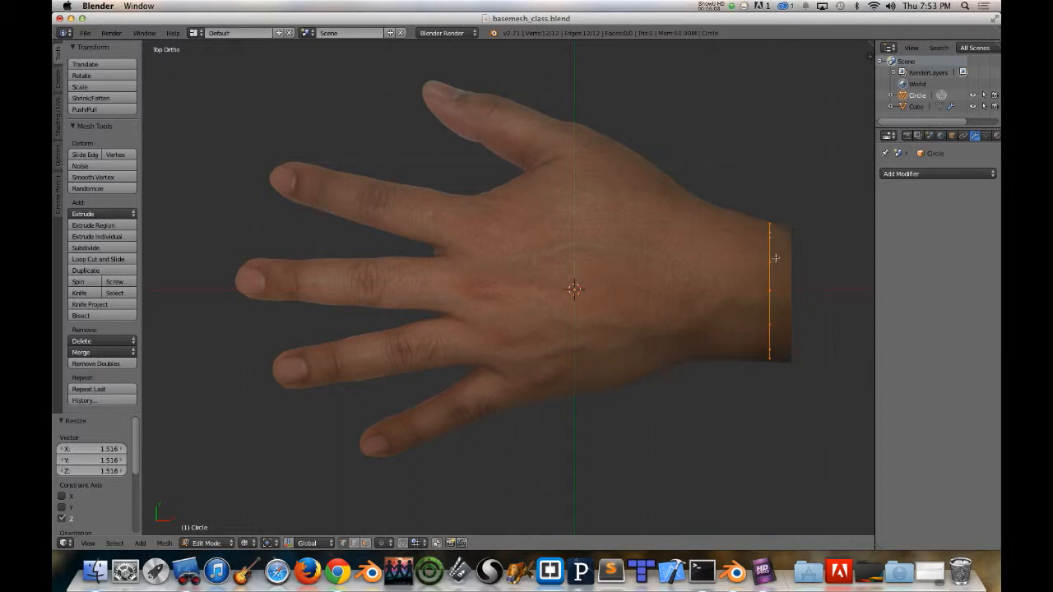
key(shift+d)
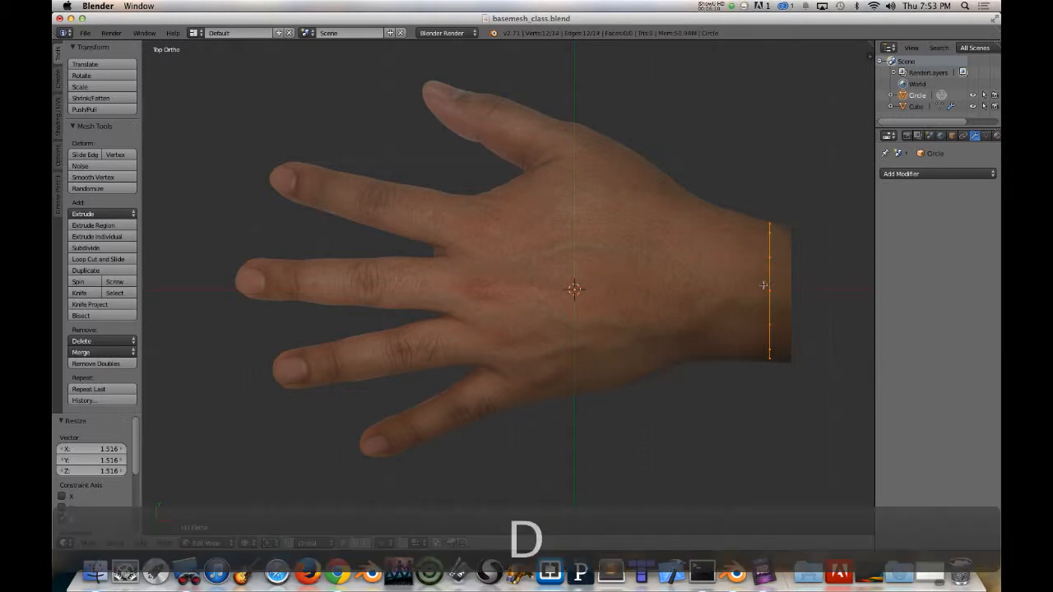
click(524, 273)
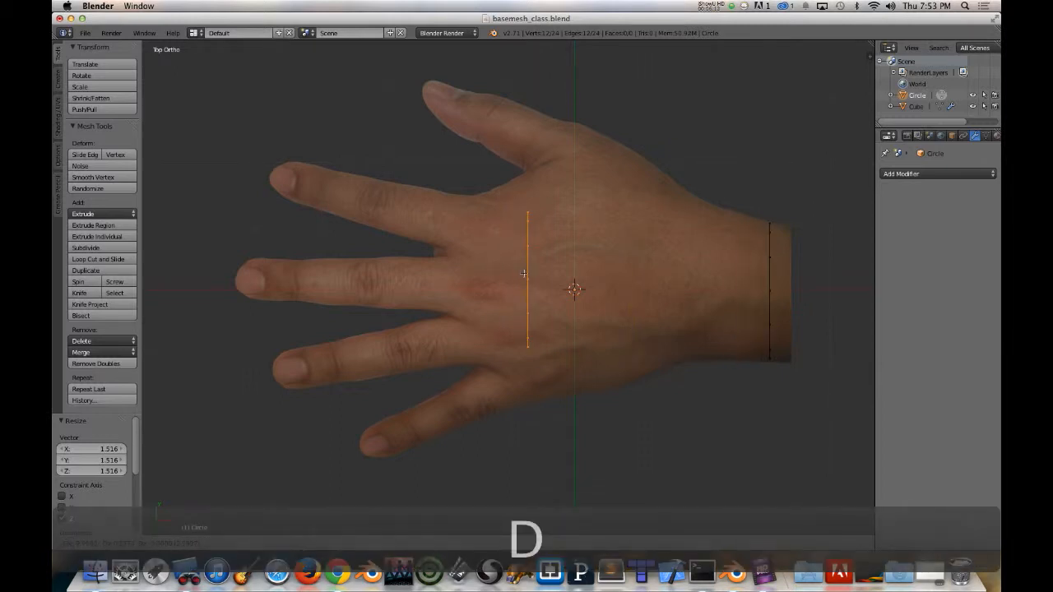
Step: Rotate the palm ring about -10.2° and scale it by about 1.47 in X and Y only to span the palm
key(r)
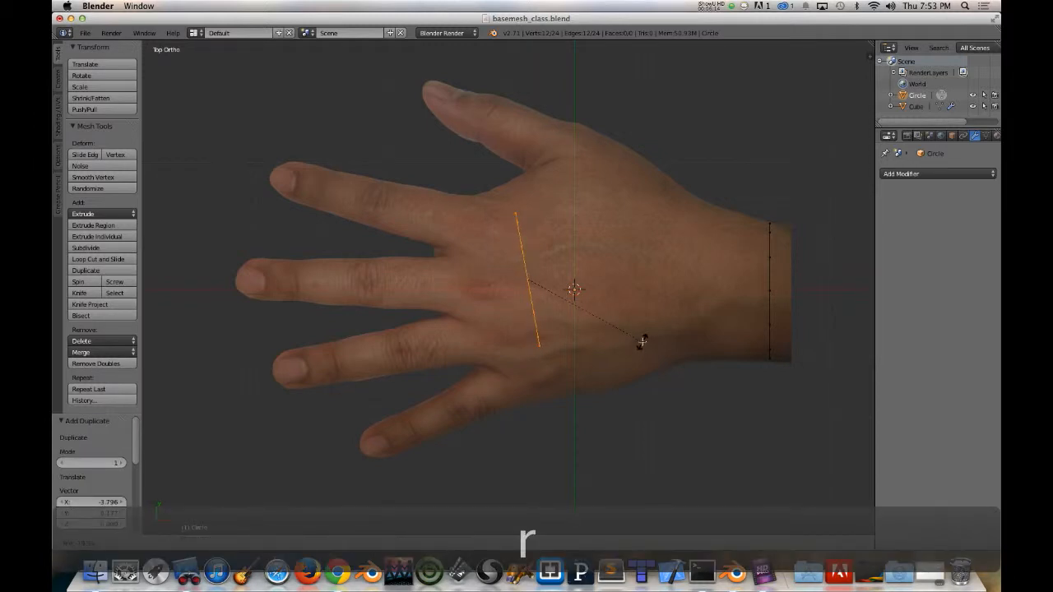
click(642, 343)
key(s)
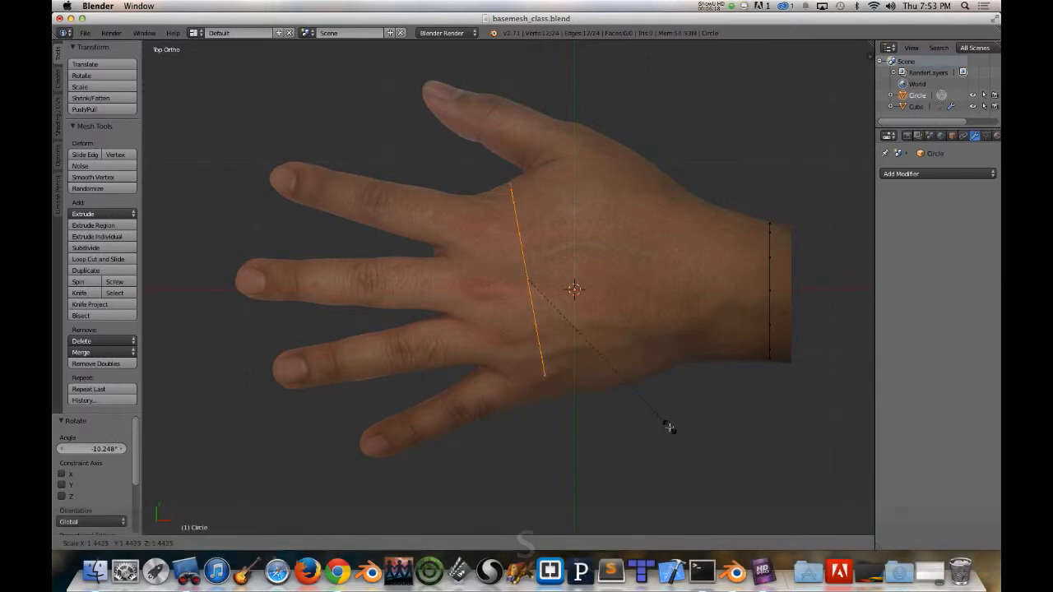
key(z)
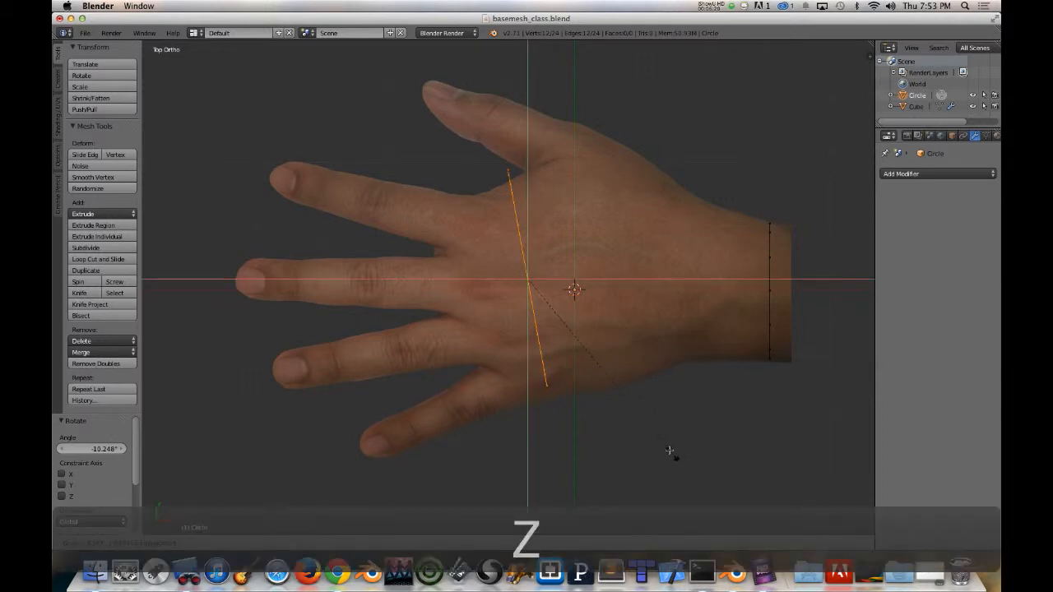
click(595, 453)
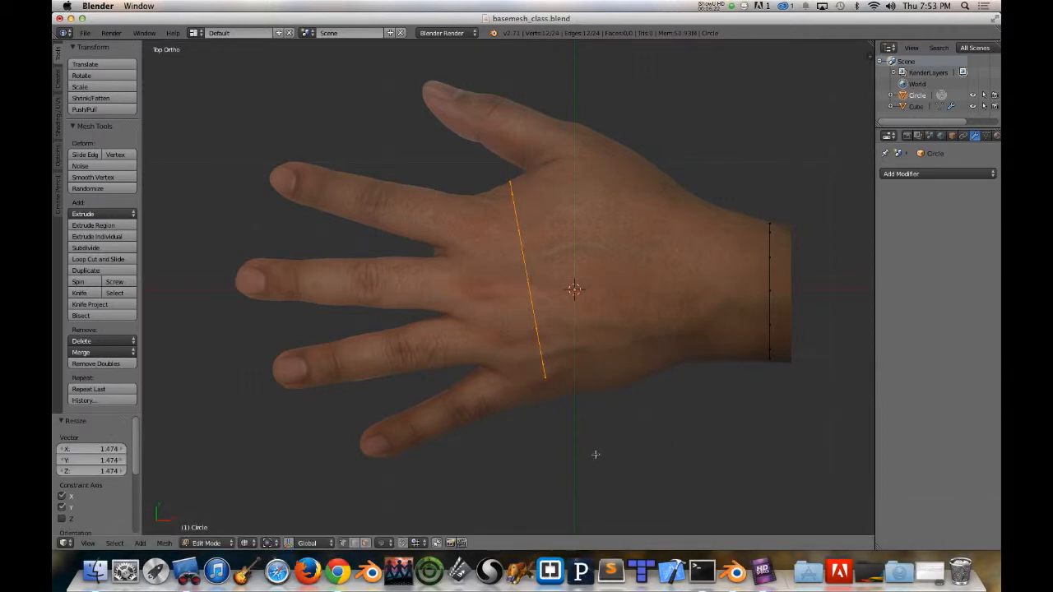
Step: Adjust the palm ring's tilt, shifting it about 0.31 in X and -0.1 in Y and finishing with a rotation of about 5.2°
middle_drag(595, 453, 623, 351)
key(KP_7)
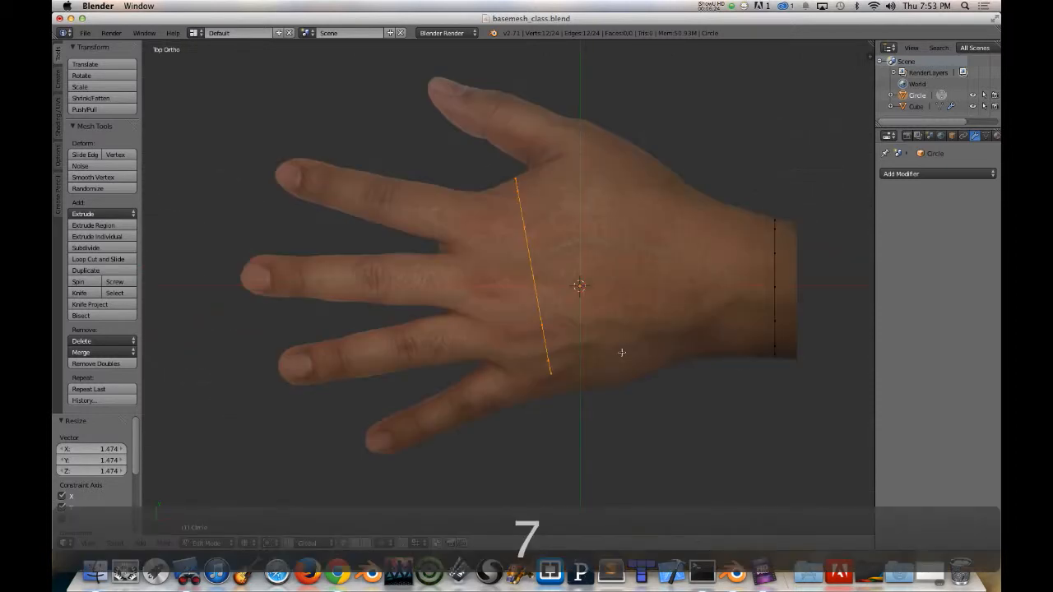
key(r)
click(634, 383)
key(g)
click(658, 353)
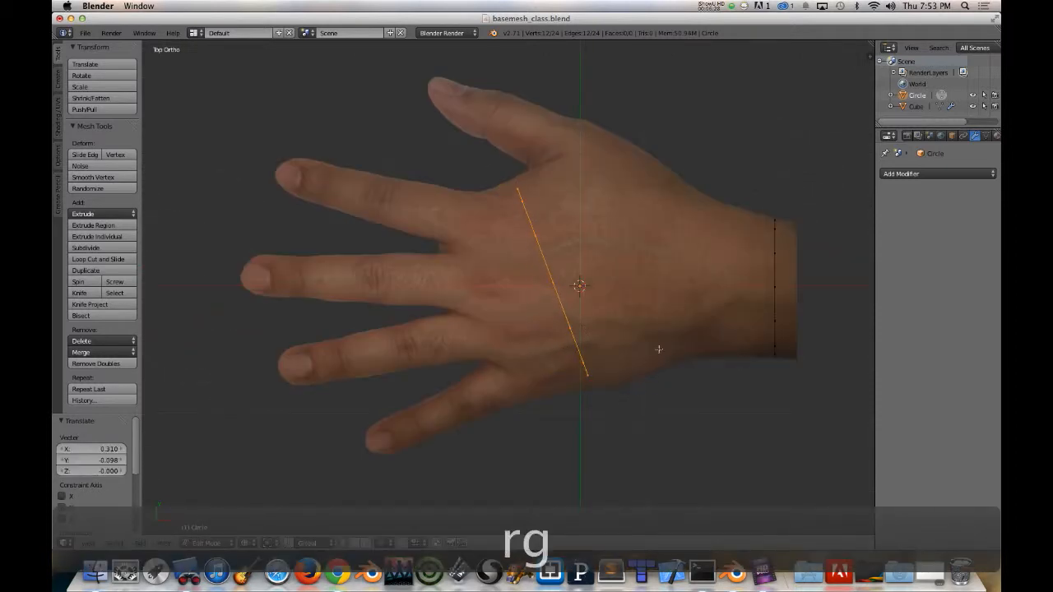
key(r)
click(658, 347)
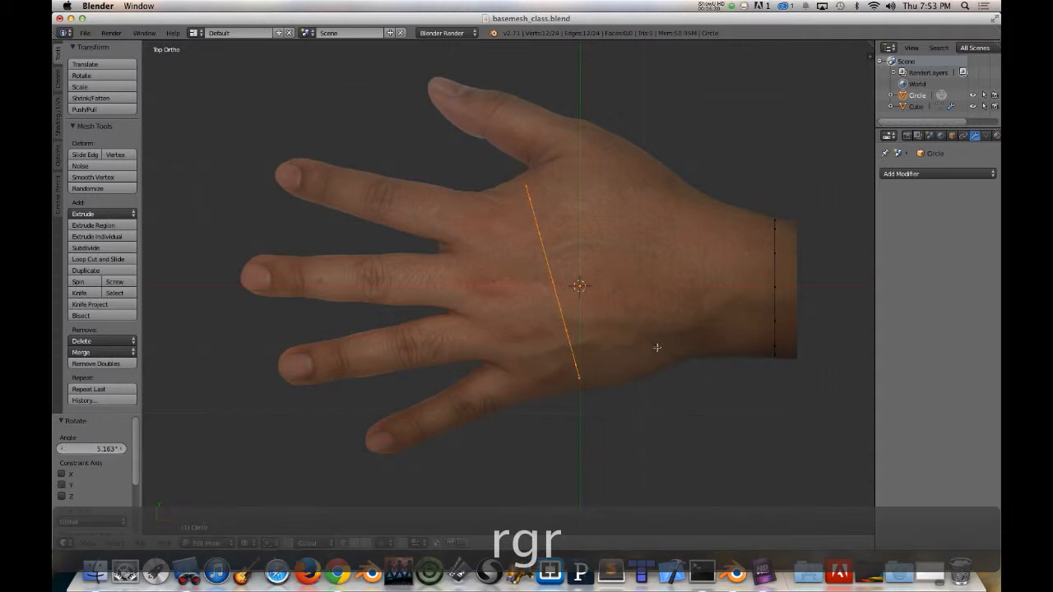
Step: Scale the palm ring by about 1.13 in X and Y only so its ends reach the hand's outline
key(s)
key(shift+z)
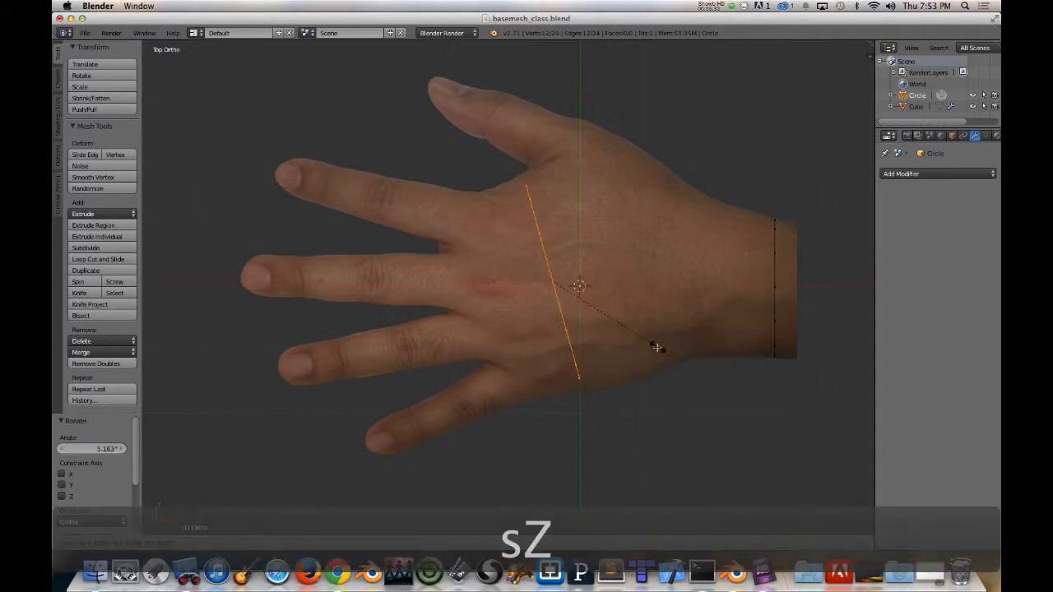
click(667, 361)
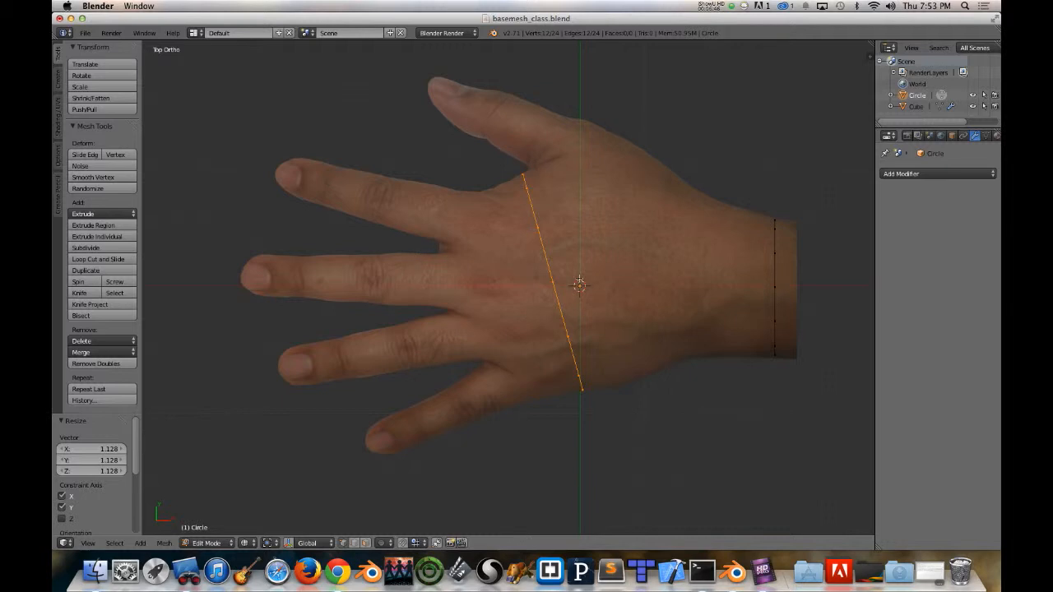
Step: Add a mesh circle with 8 vertices at the 3D cursor within the same mesh
key(shift+a)
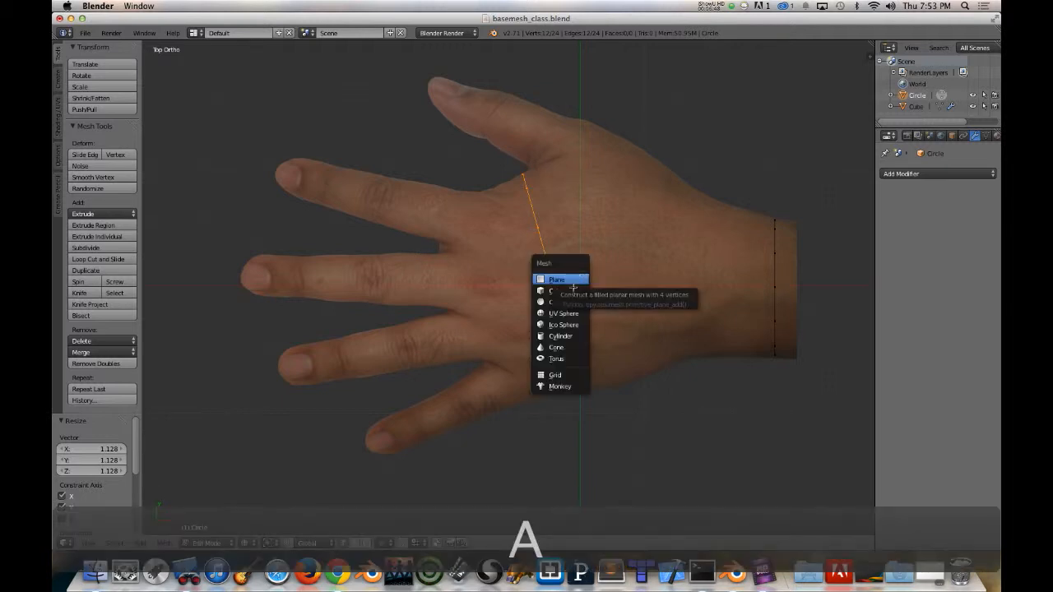
click(560, 302)
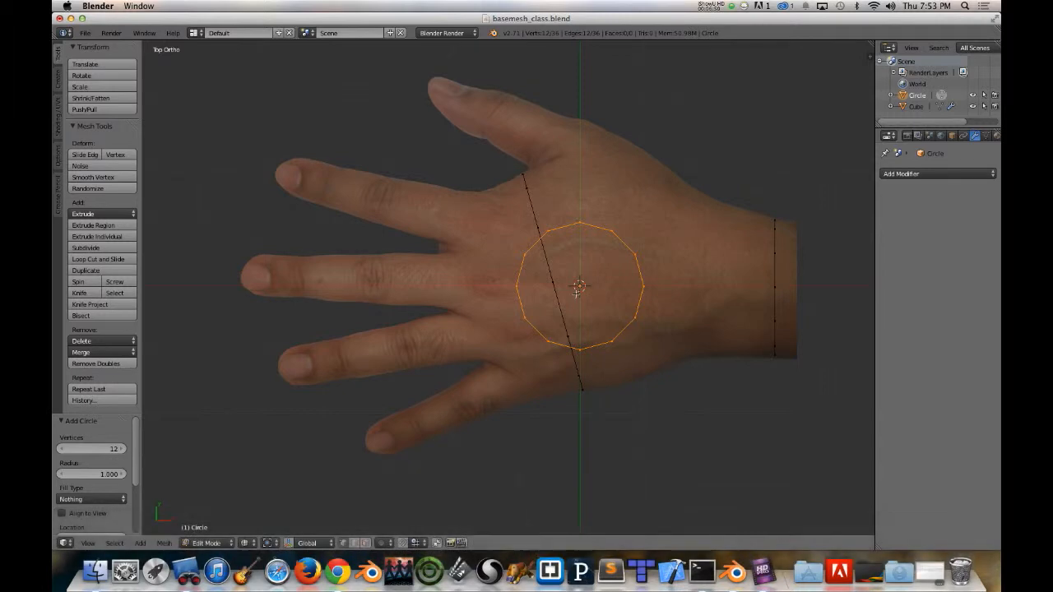
key(F6)
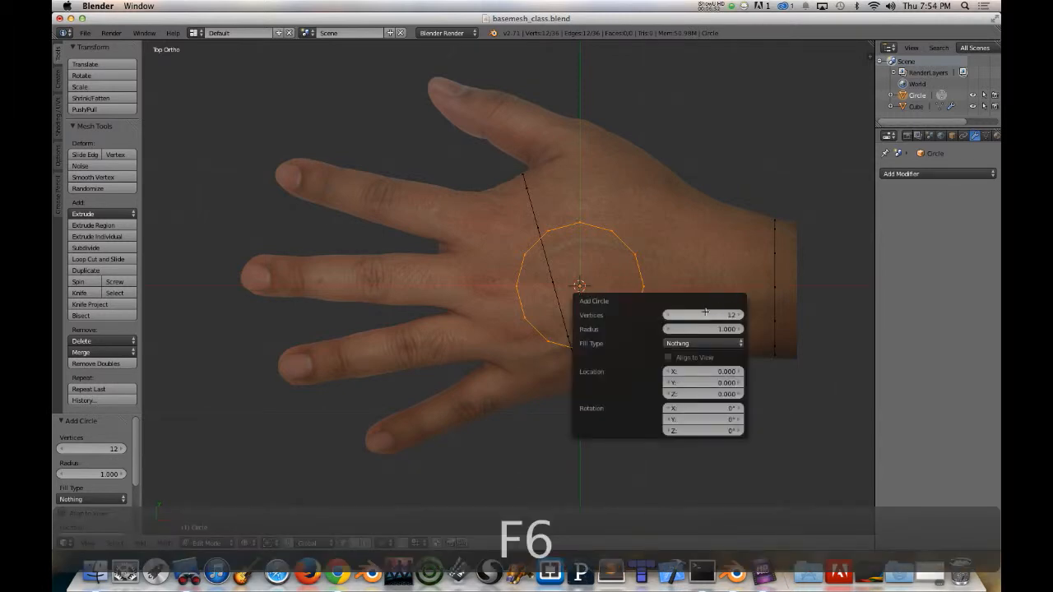
click(705, 313)
text(8)
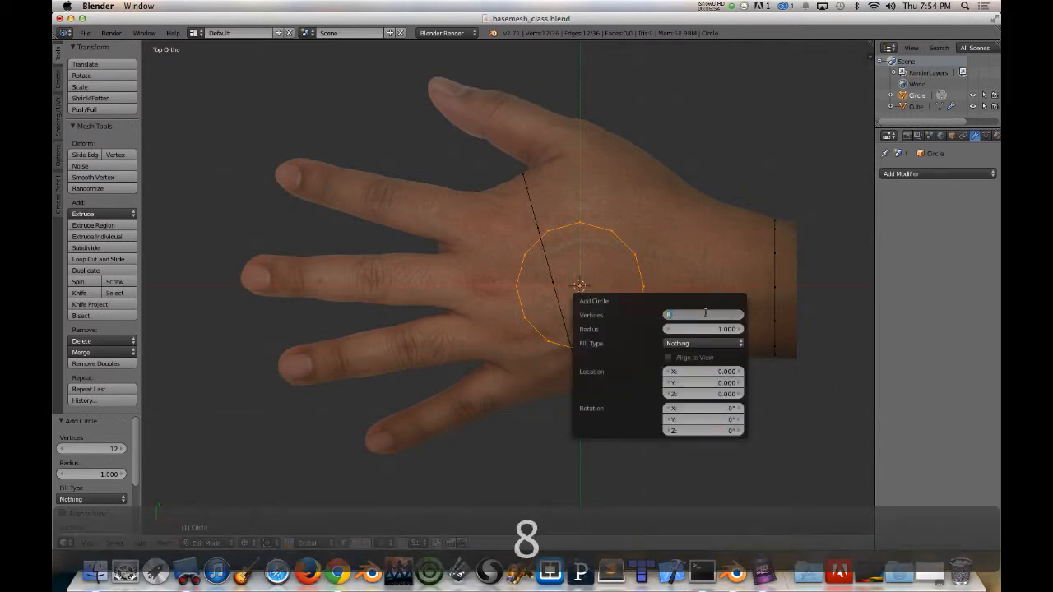
key(Return)
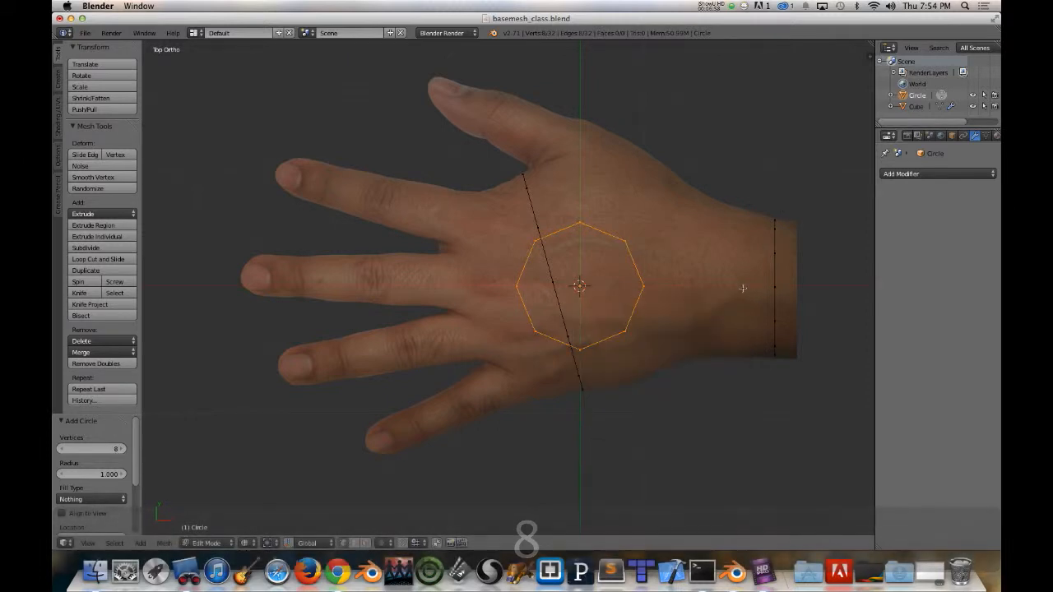
Step: Rotate the new 8-vertex circle 90° about the Y axis
key(r)
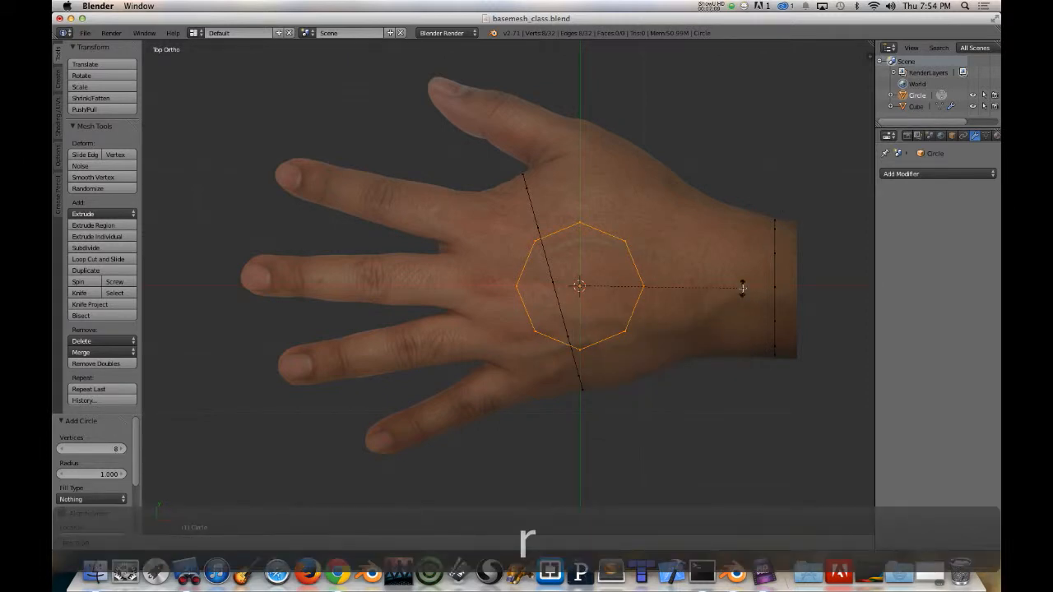
key(y)
key(9)
key(0)
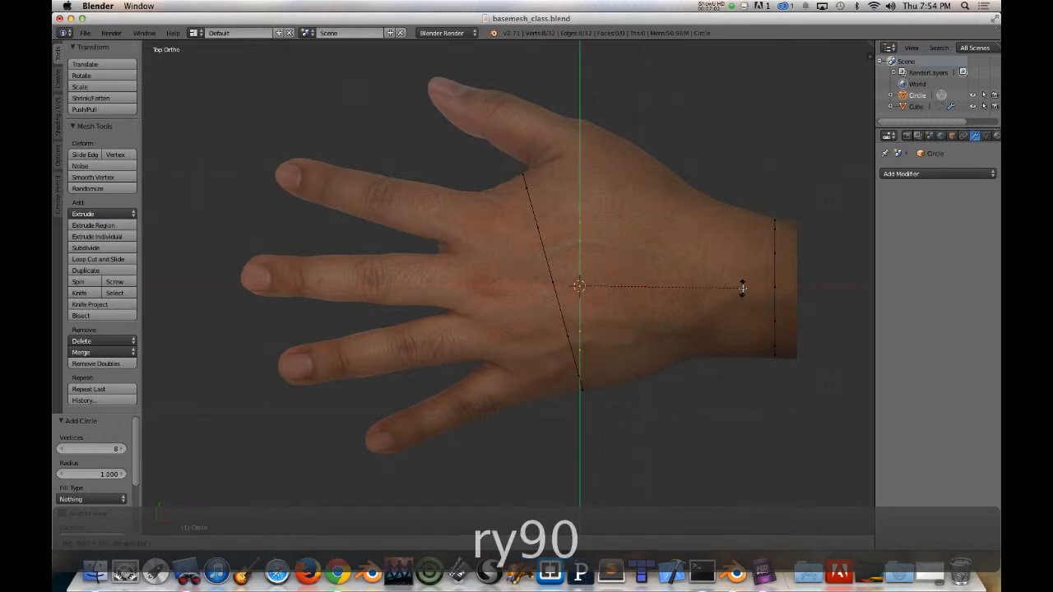
click(742, 288)
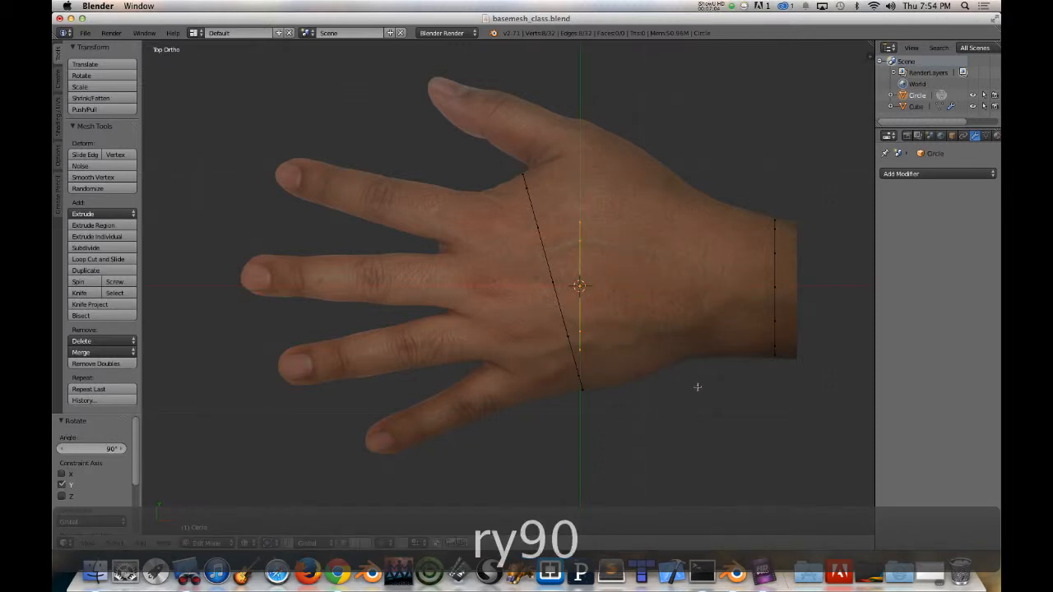
Step: Position the new 8-vertex ring across the middle finger's base and scale it to the finger's width, finishing with a scale of about 1.10
key(g)
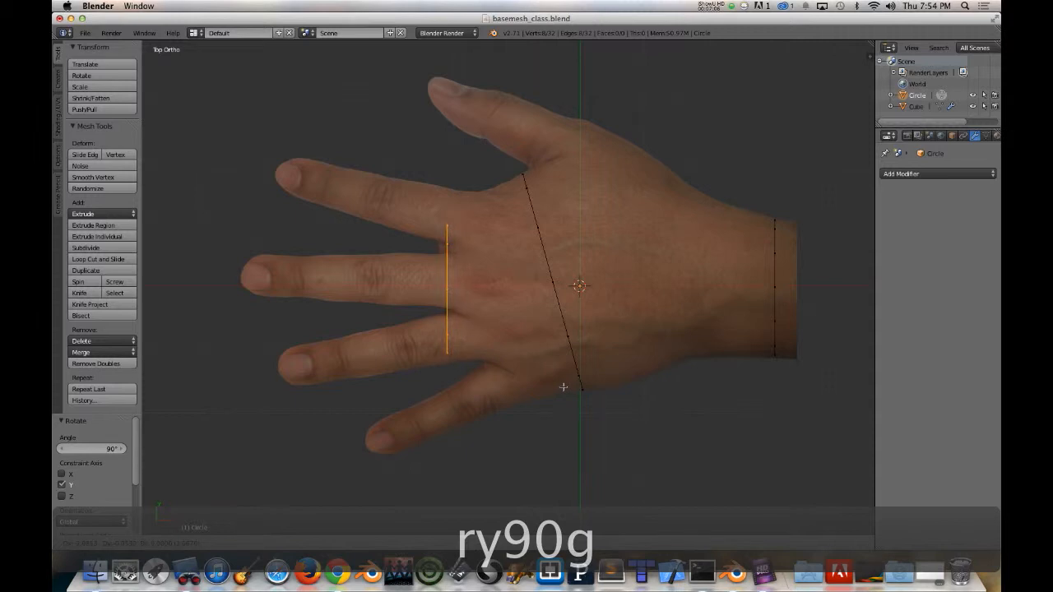
click(564, 386)
key(s)
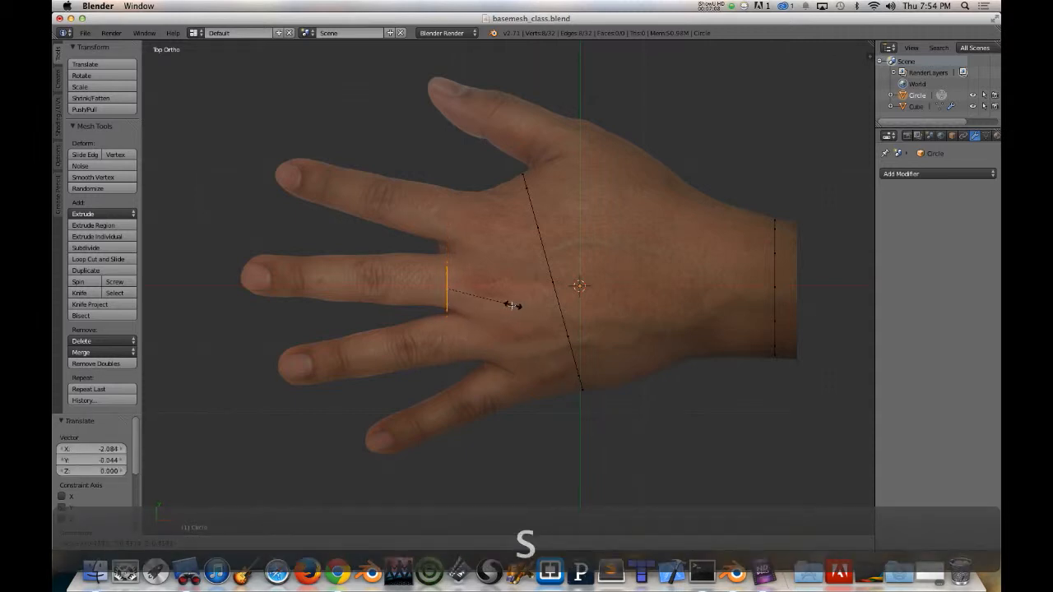
click(511, 305)
key(g)
click(512, 301)
key(s)
click(520, 308)
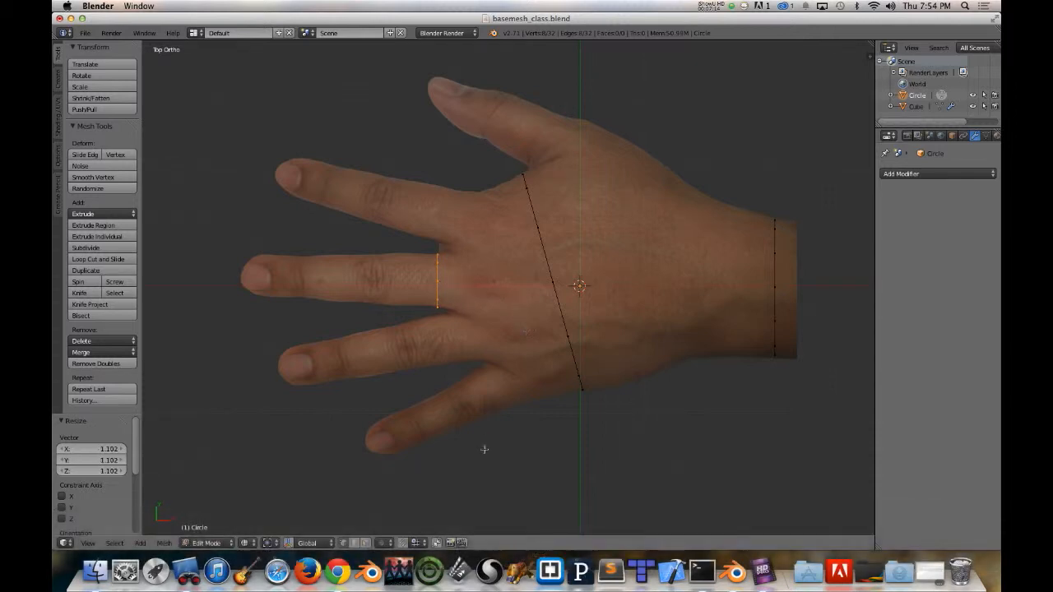
Step: Duplicate the middle finger's ring onto the index finger's base in top view and rotate the copy about 24.6°
middle_drag(484, 449, 518, 384)
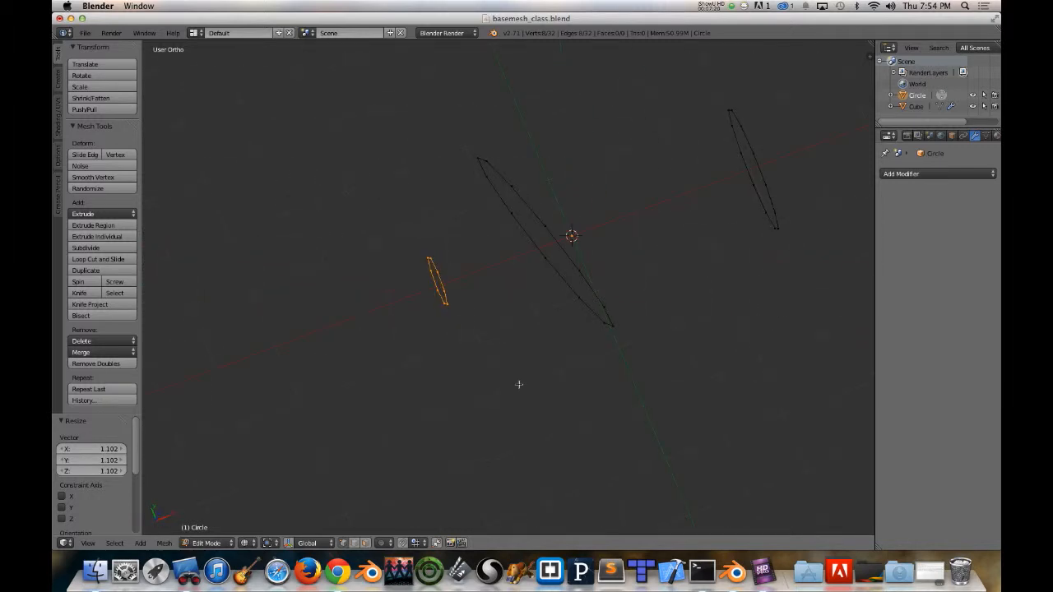
key(KP_7)
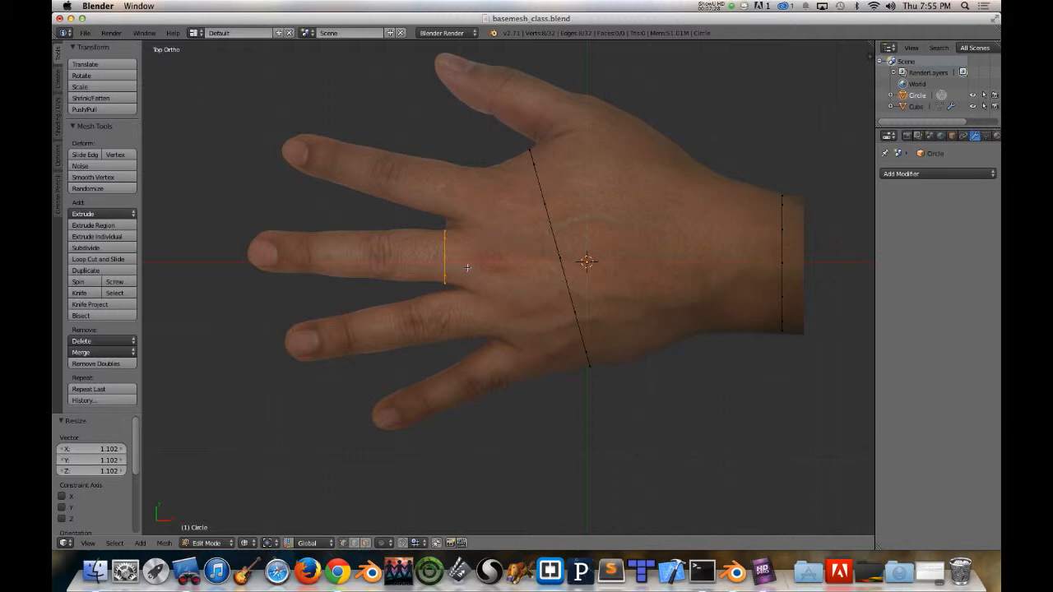
key(shift+d)
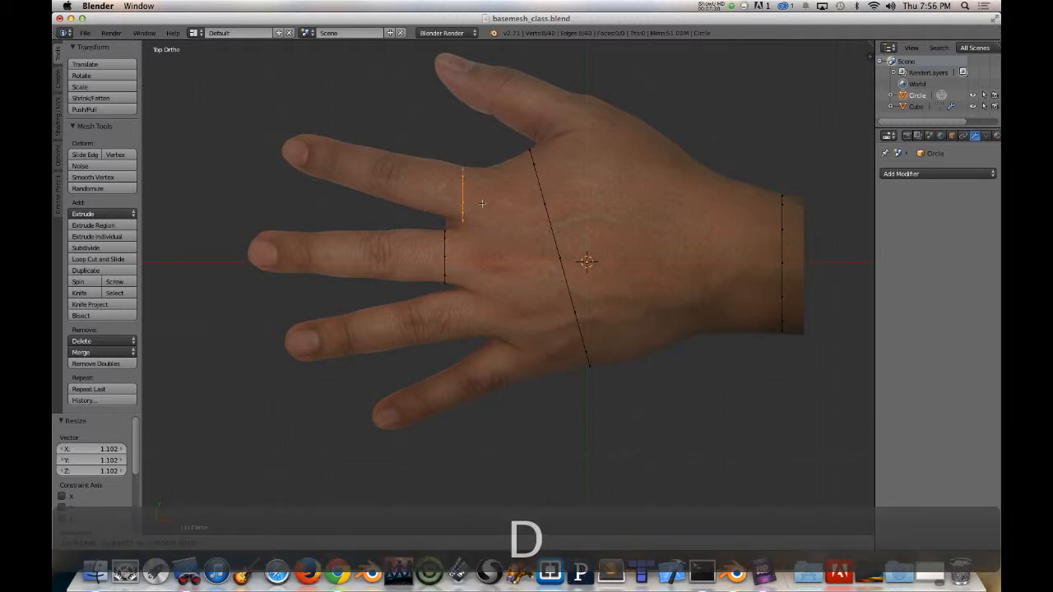
click(479, 202)
key(r)
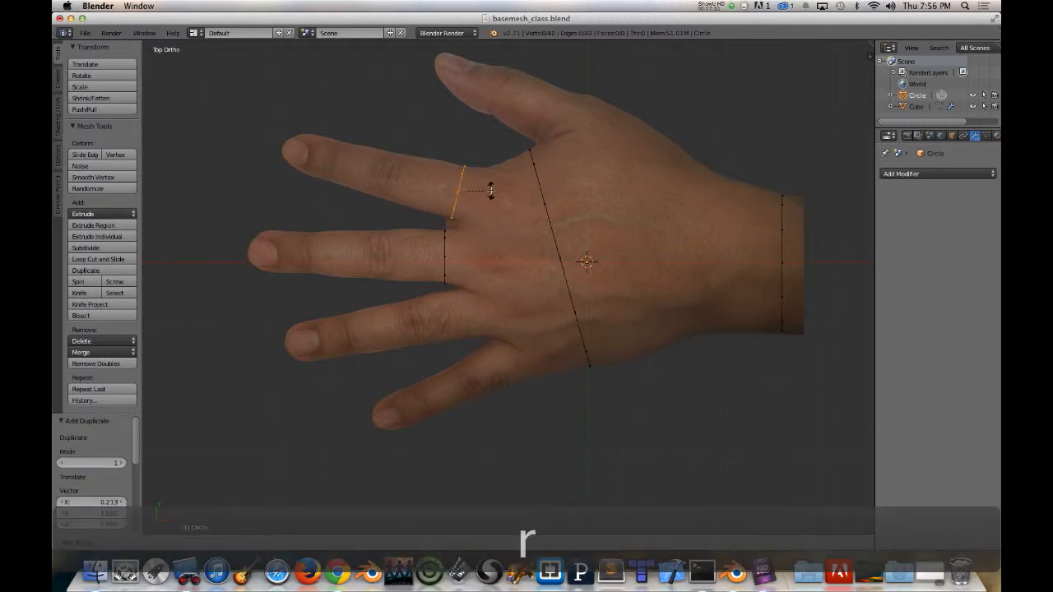
click(491, 196)
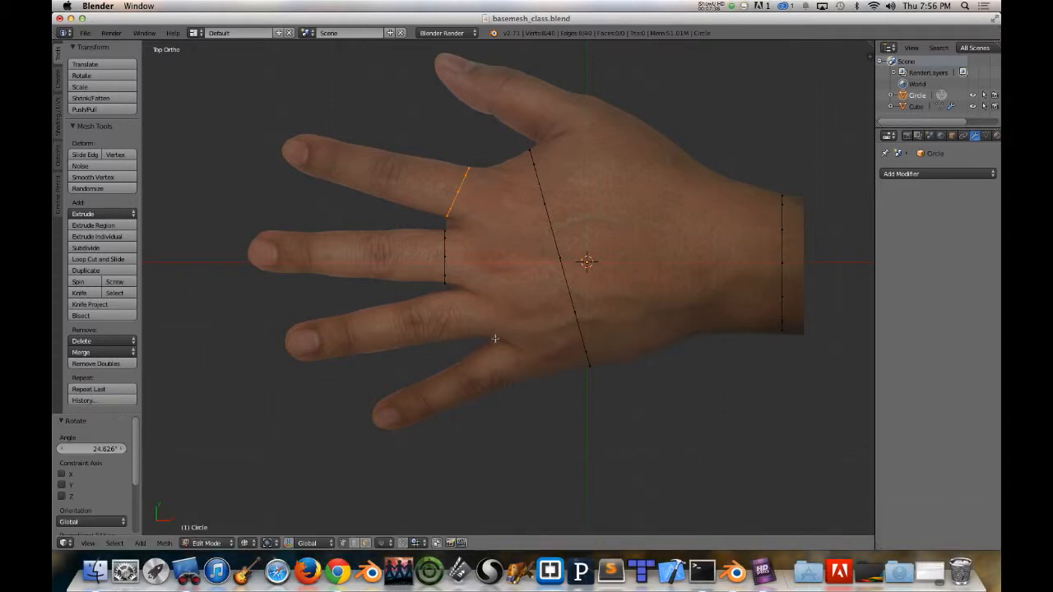
Step: Duplicate the index finger's ring onto the thumb's base, about 1.69 away in X, and rotate the copy about 27°
key(shift+d)
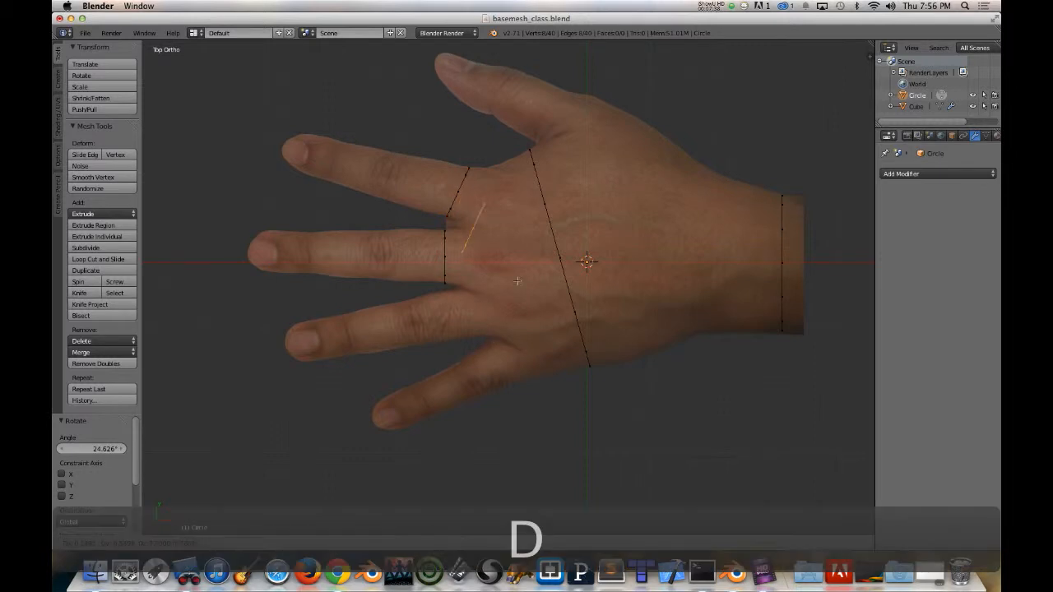
click(585, 221)
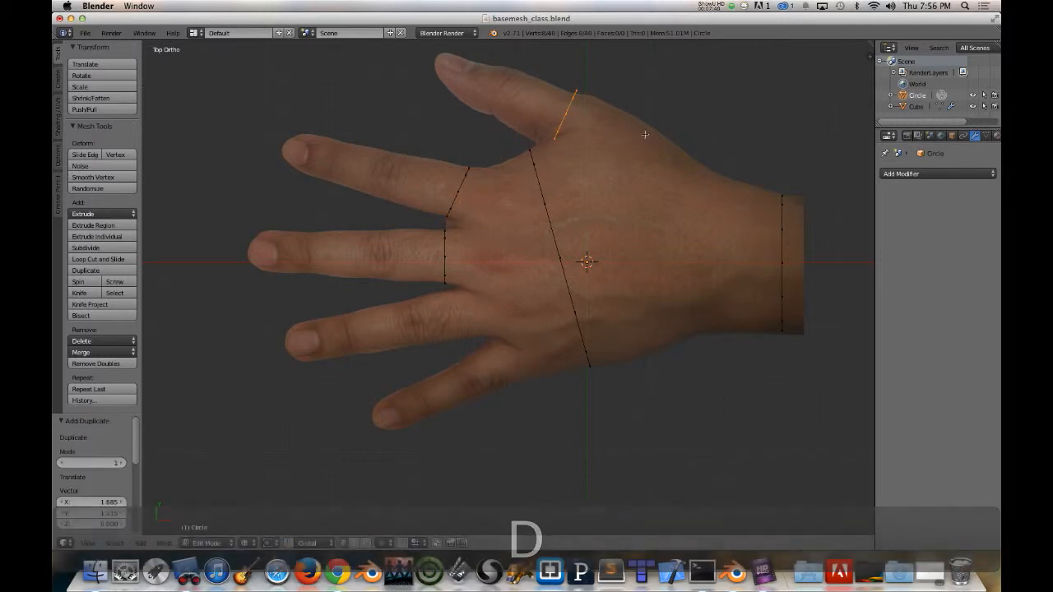
key(r)
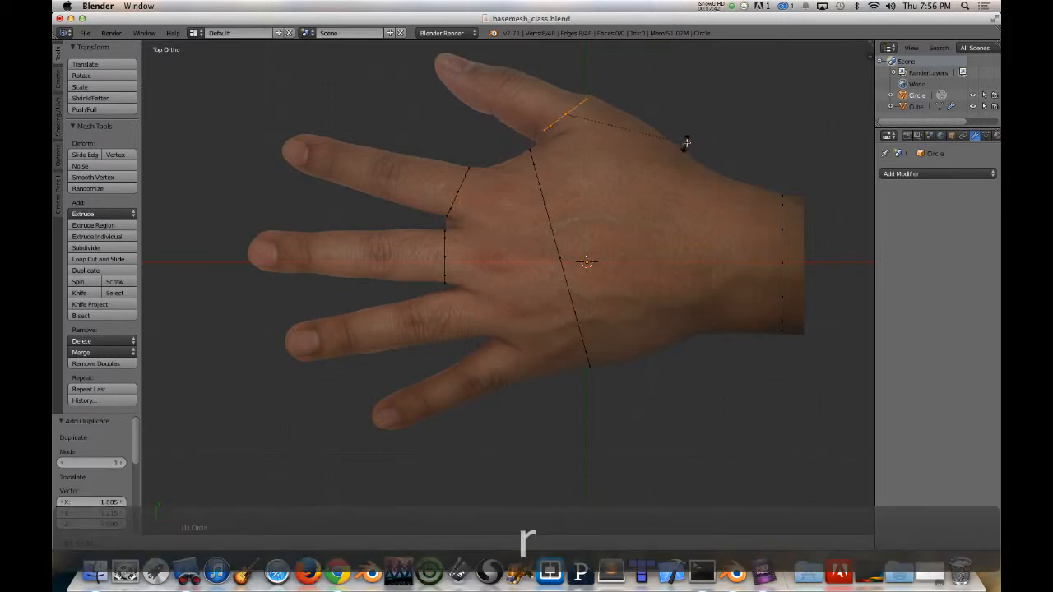
click(687, 139)
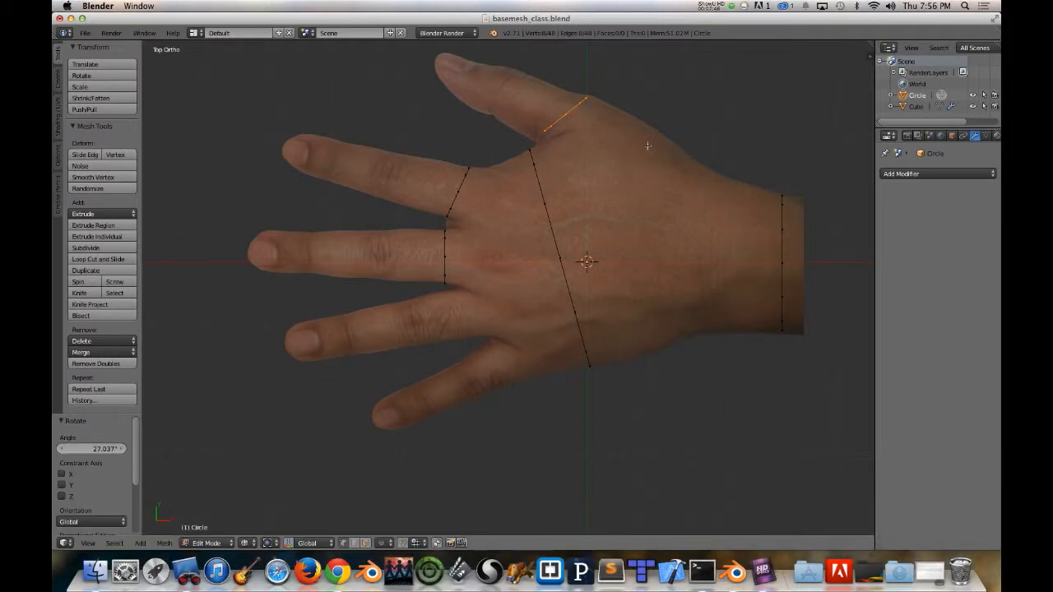
Step: Scale the thumb ring by about 1.12, nudge it toward the thumb and rotate it about -2.5°
key(s)
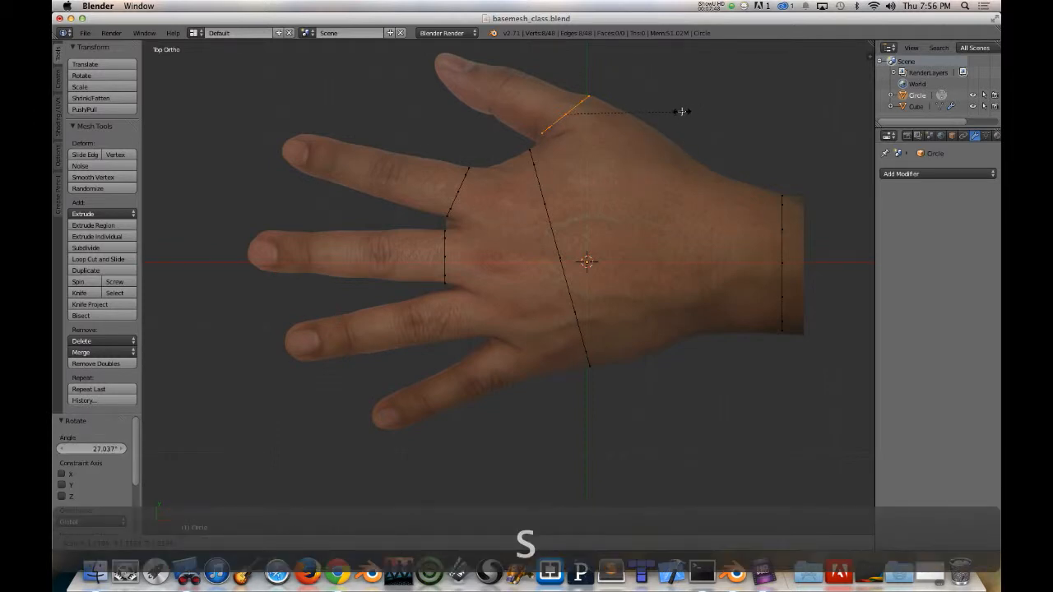
click(681, 111)
key(g)
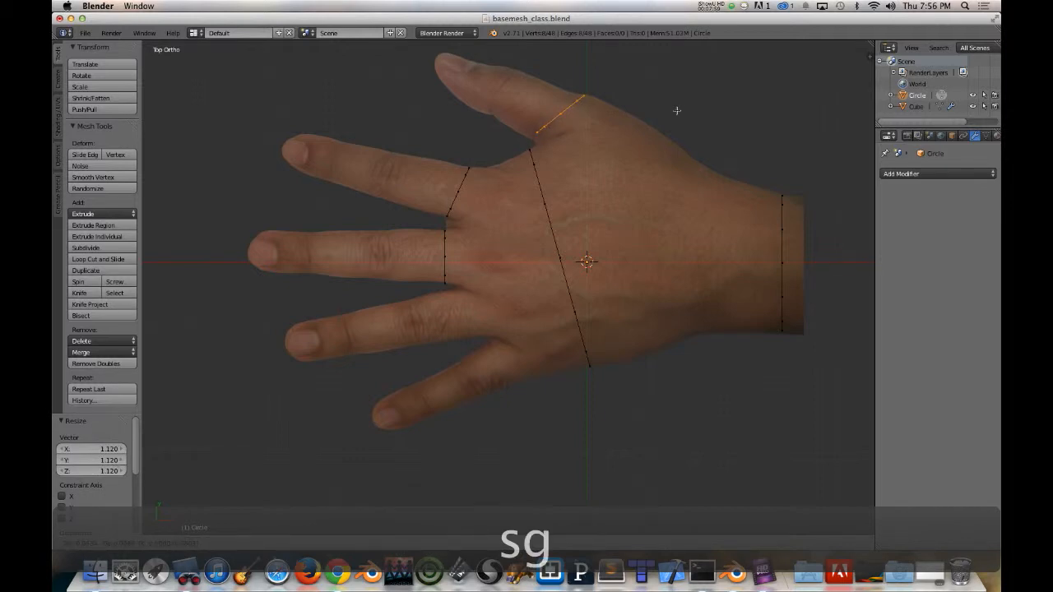
click(678, 107)
key(r)
click(677, 107)
Step: Enlarge the thumb ring by a further 1.07 or so, shift it slightly and rotate it about -3° to span the thumb's base
key(d)
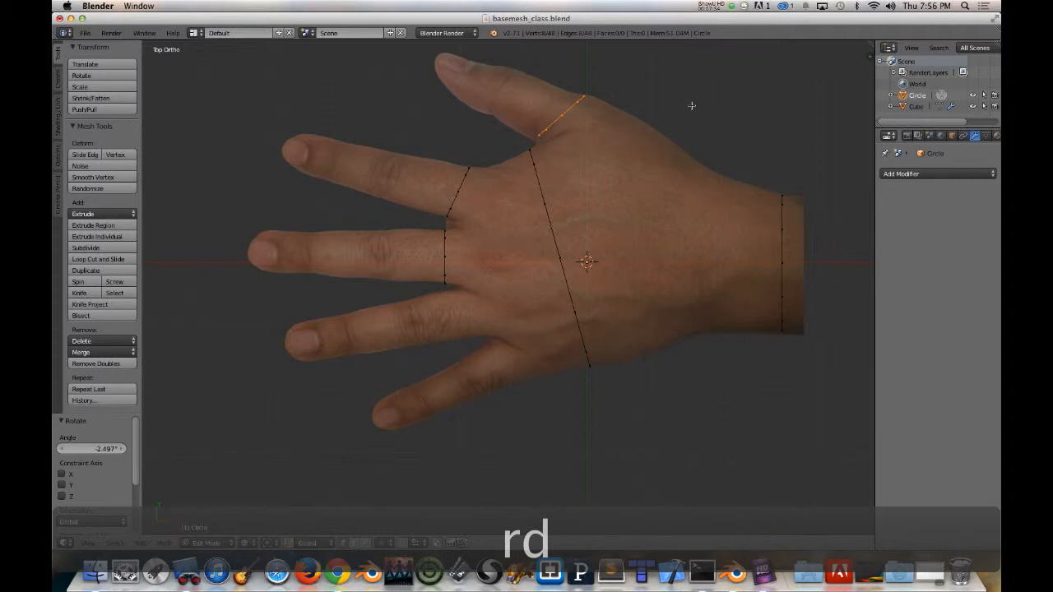
key(s)
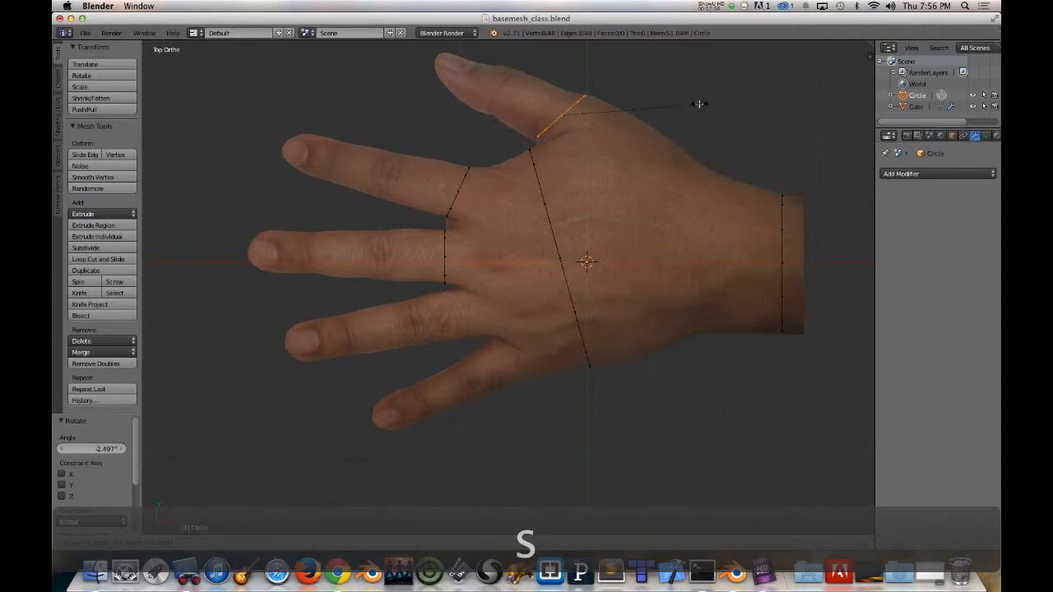
click(700, 104)
key(g)
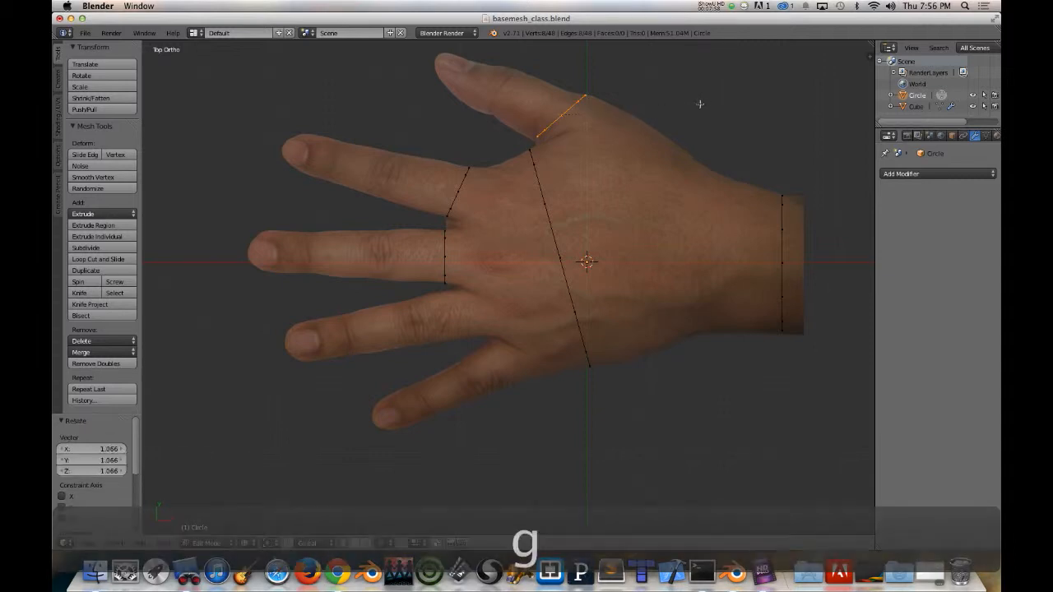
click(696, 106)
key(r)
click(697, 108)
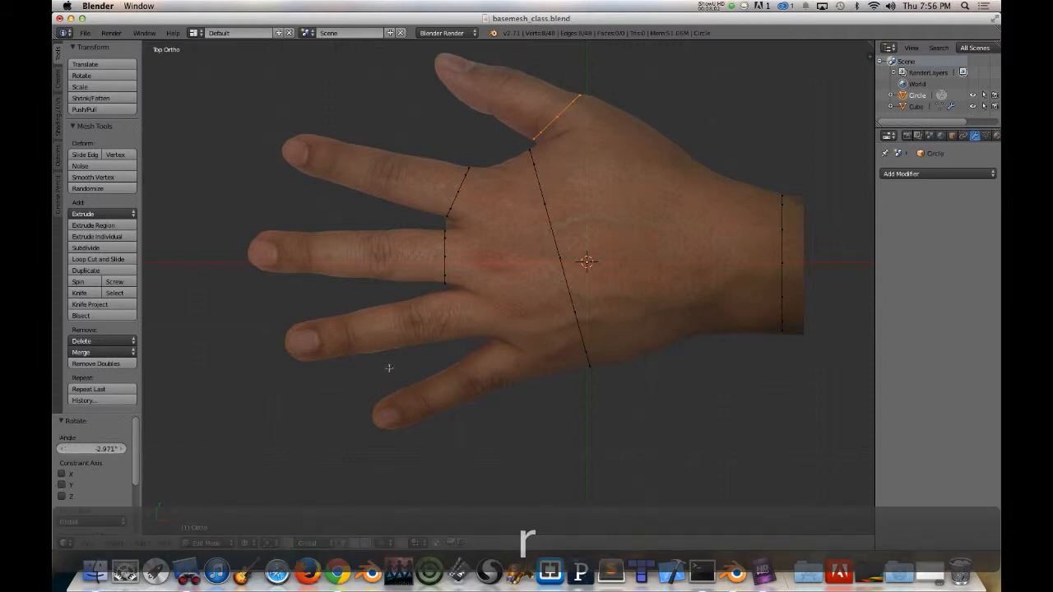
Step: Duplicate the middle finger's ring onto the ring finger's base, rotate it about -15.6° and shift it about -0.15 in X and 0.03 in Y
right_click(444, 263)
key(shift+d)
click(507, 385)
key(r)
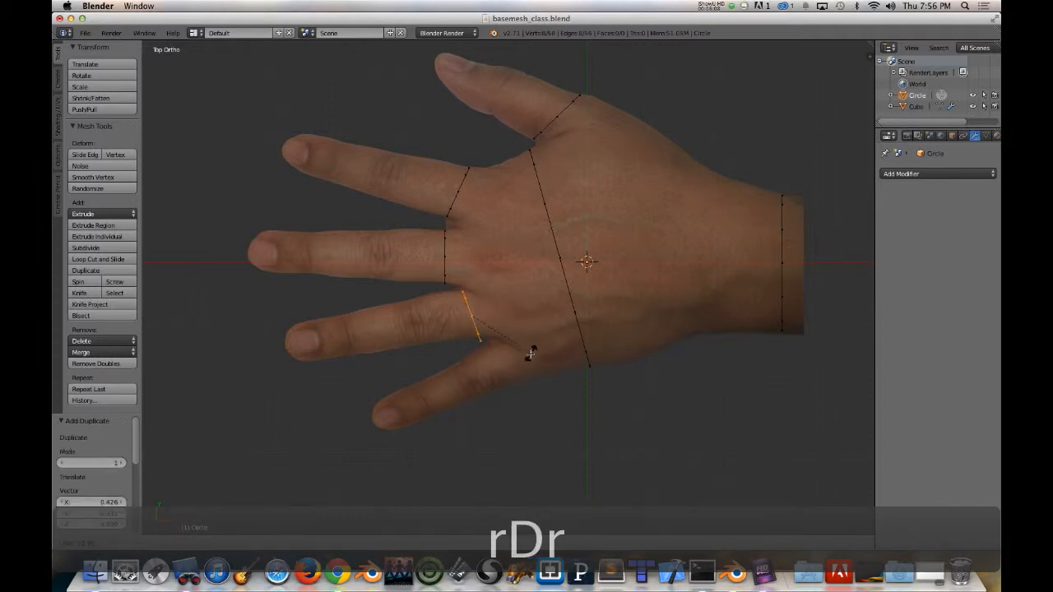
click(527, 356)
key(g)
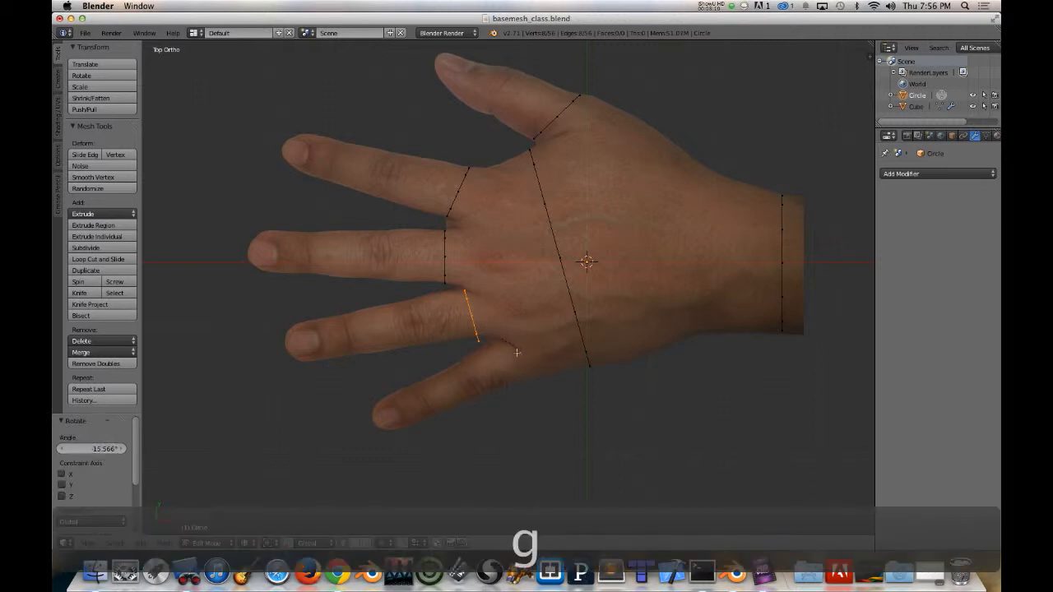
click(518, 356)
key(r)
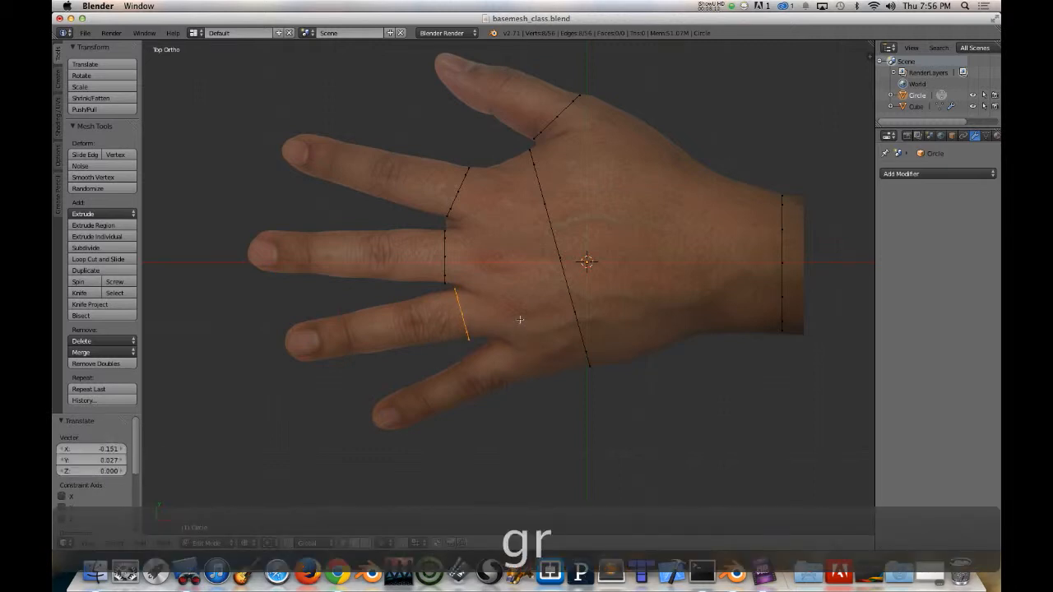
click(517, 319)
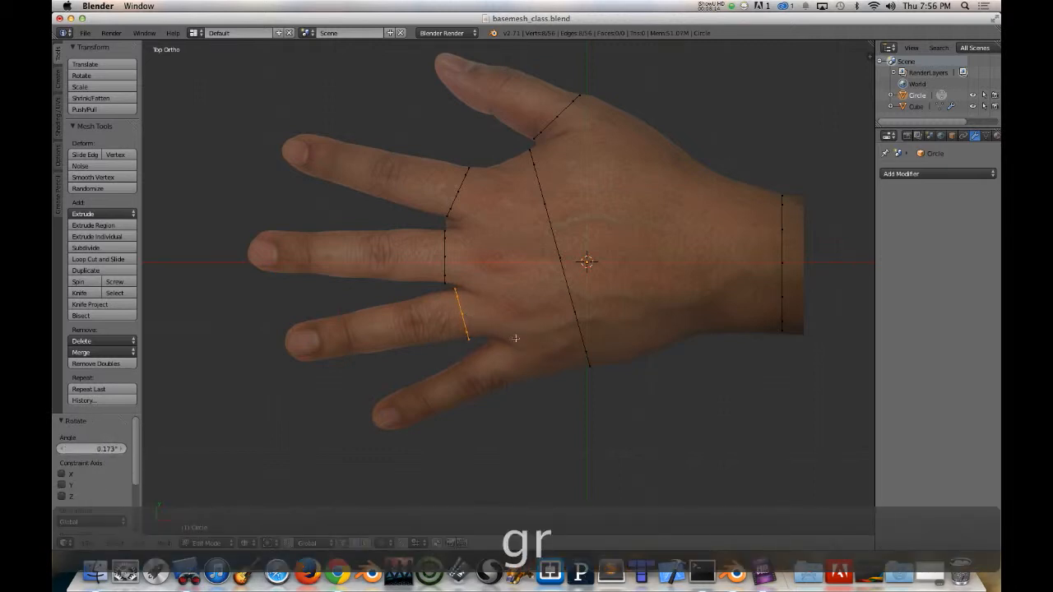
Step: Duplicate the ring finger's ring onto the little finger's base, about 0.71 away in X, and rotate the copy about -18.4°
key(shift+d)
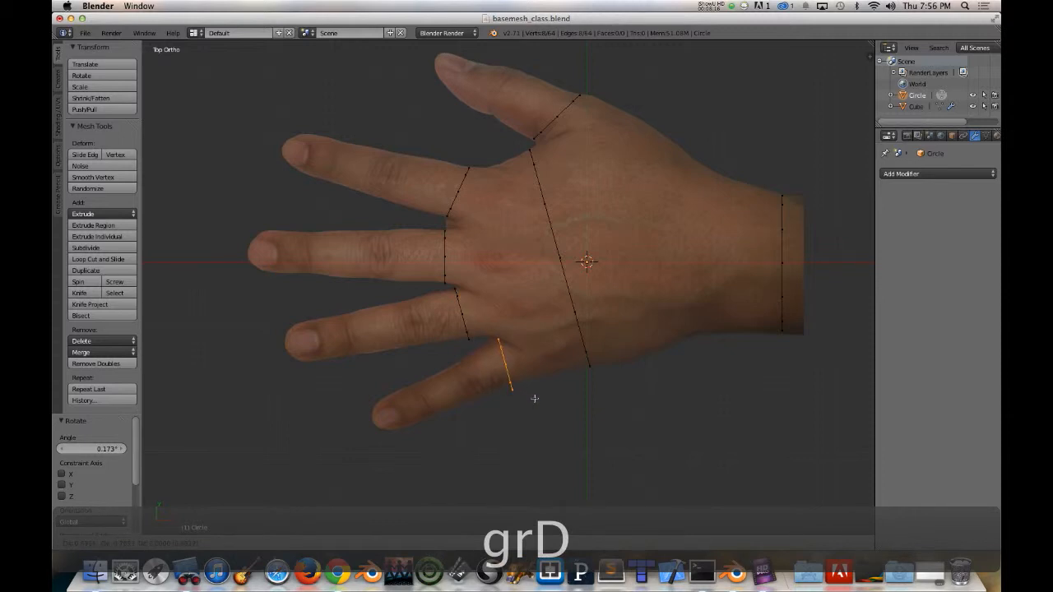
click(535, 398)
key(r)
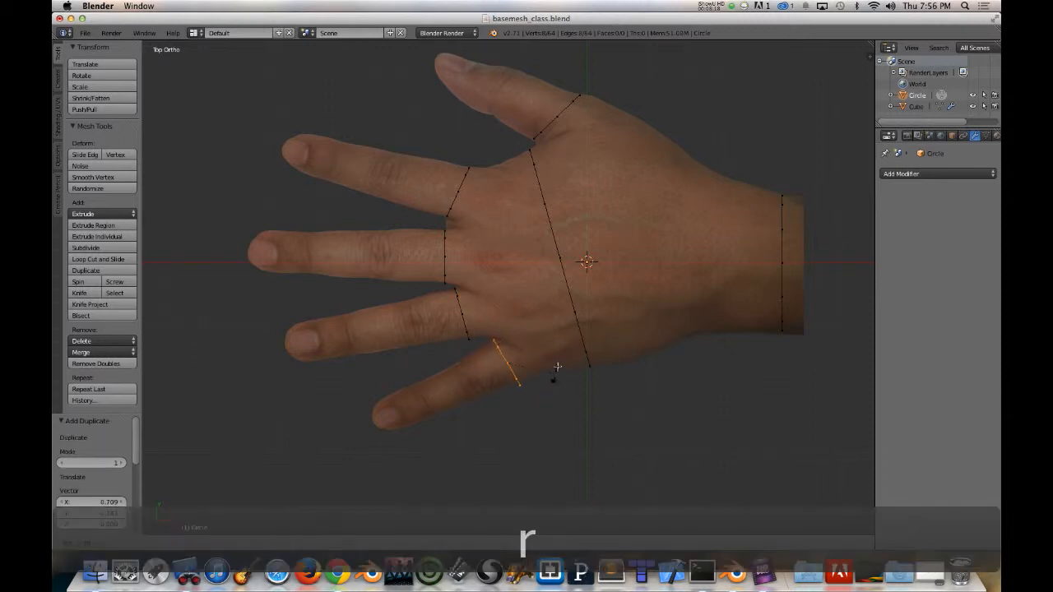
click(557, 373)
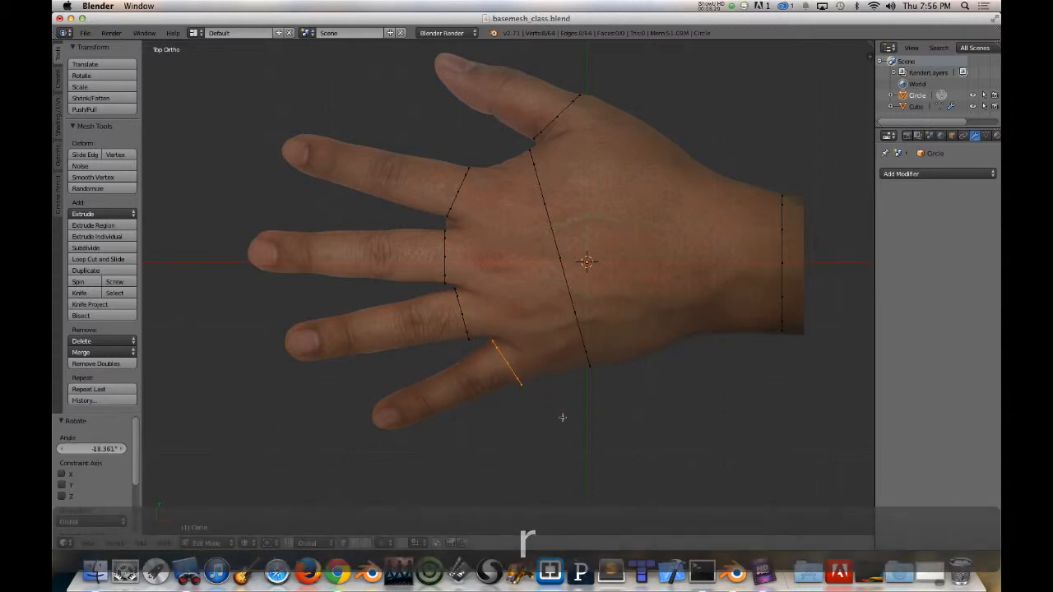
Step: Fit the little finger's ring by scaling it to about 0.86, shifting it slightly toward the fingertip and rotating it about 3.7°
key(s)
click(553, 404)
key(g)
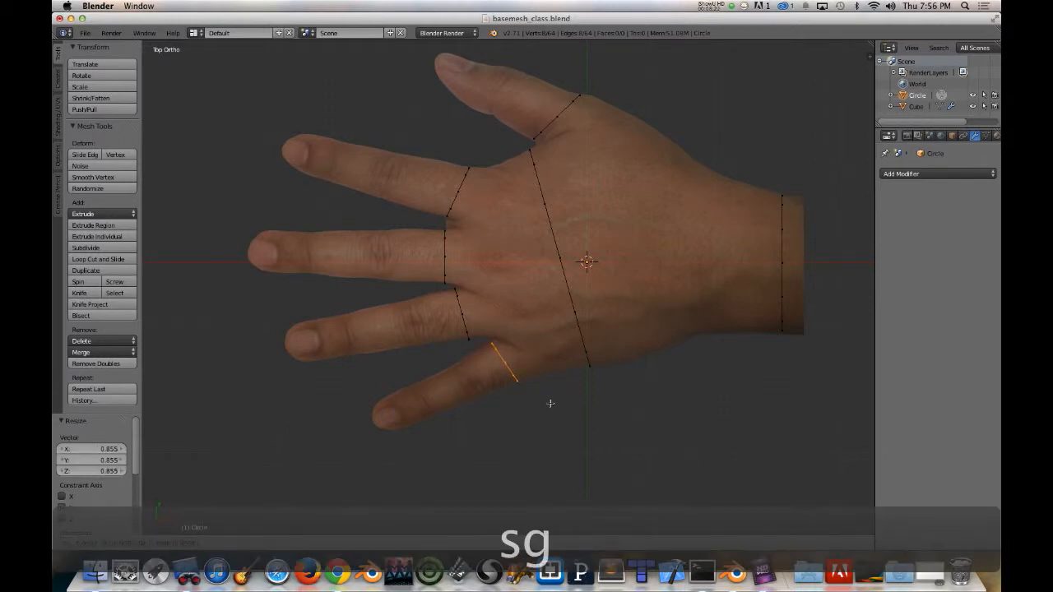
click(549, 403)
key(r)
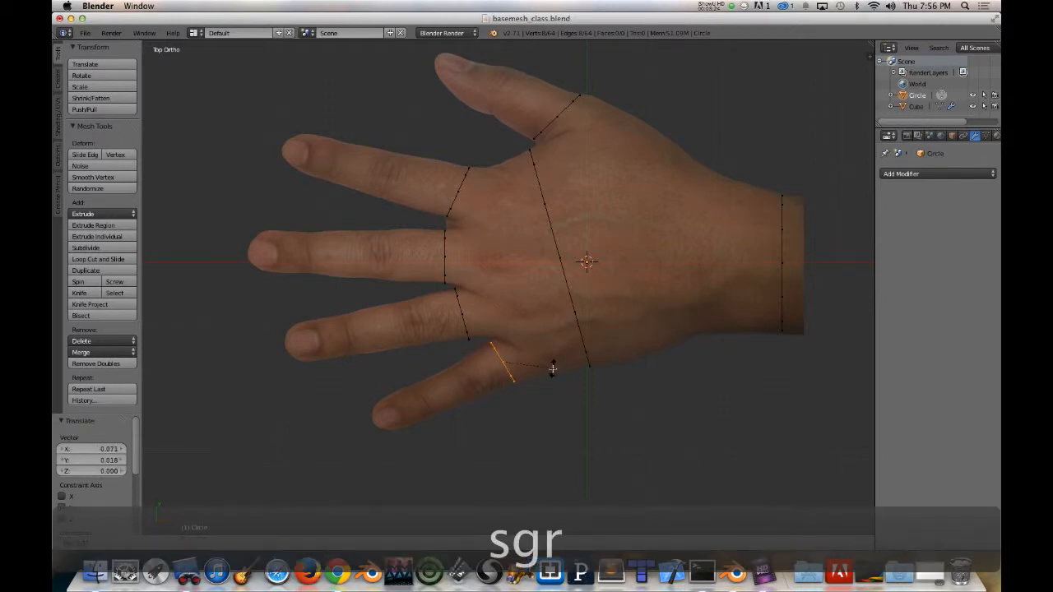
click(553, 368)
Step: Refit the ring finger's ring by scaling it down slightly, moving it about -0.02 in X and rotating it about -1.8°
right_click(463, 313)
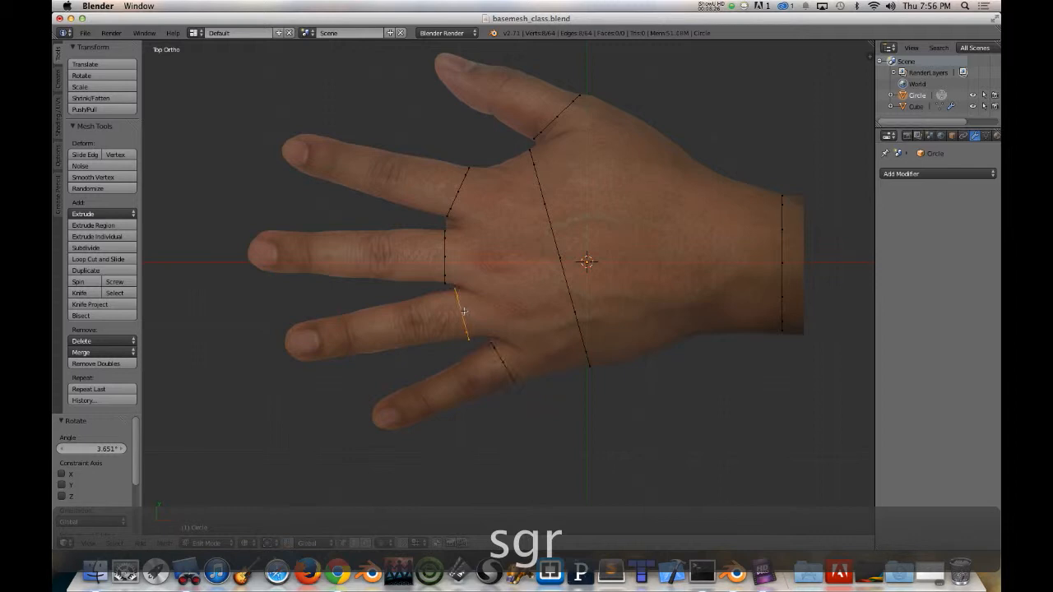
key(s)
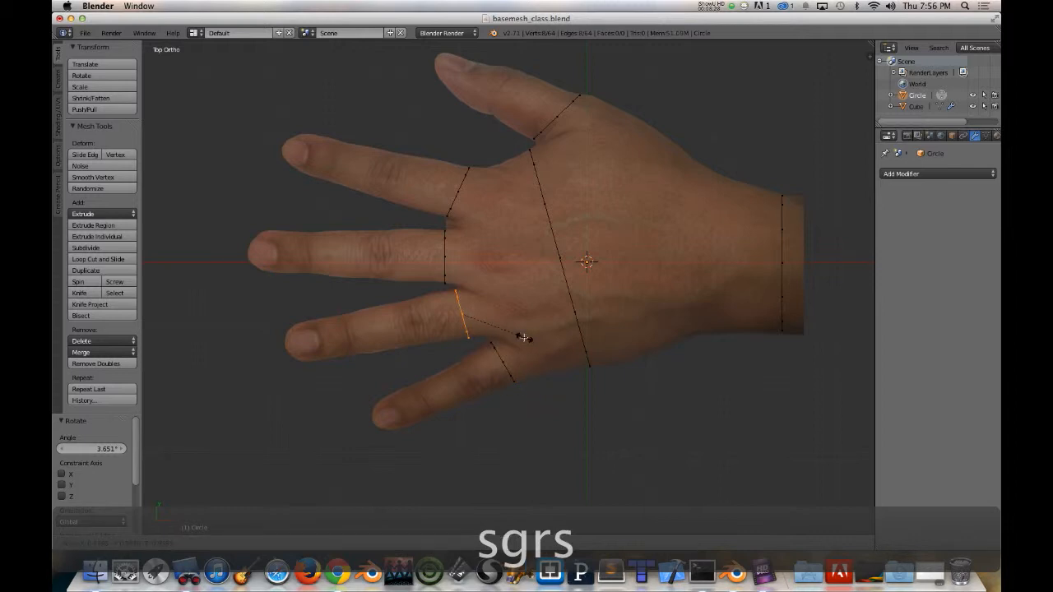
click(521, 338)
key(g)
key(r)
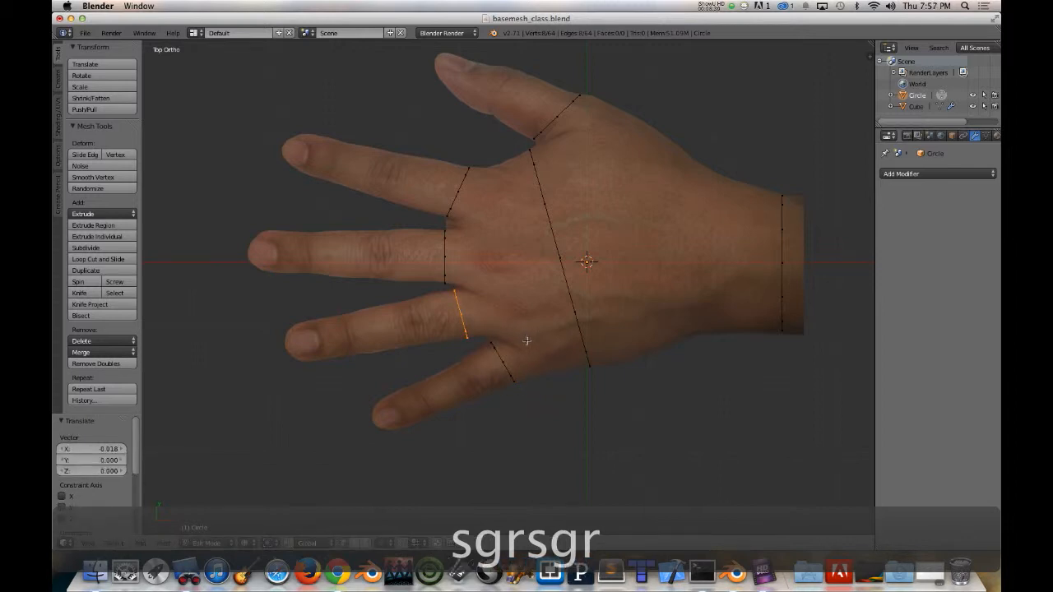
click(528, 338)
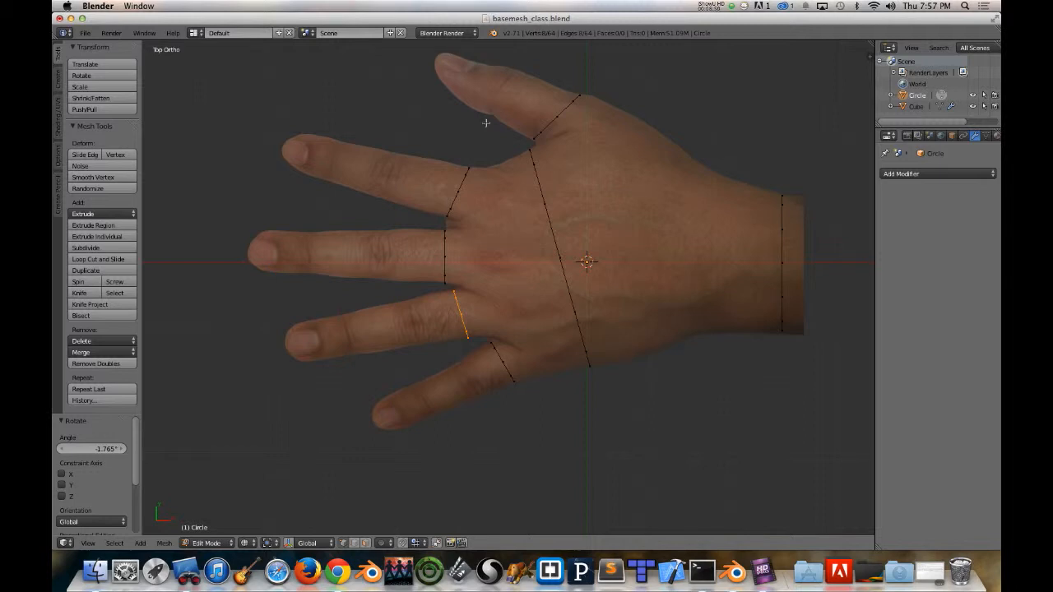
Step: Flatten the 12-vertex palm ring by scaling it to about 0.71 along Z only
middle_drag(544, 218, 589, 311)
alt+right_click(534, 255)
key(s)
key(z)
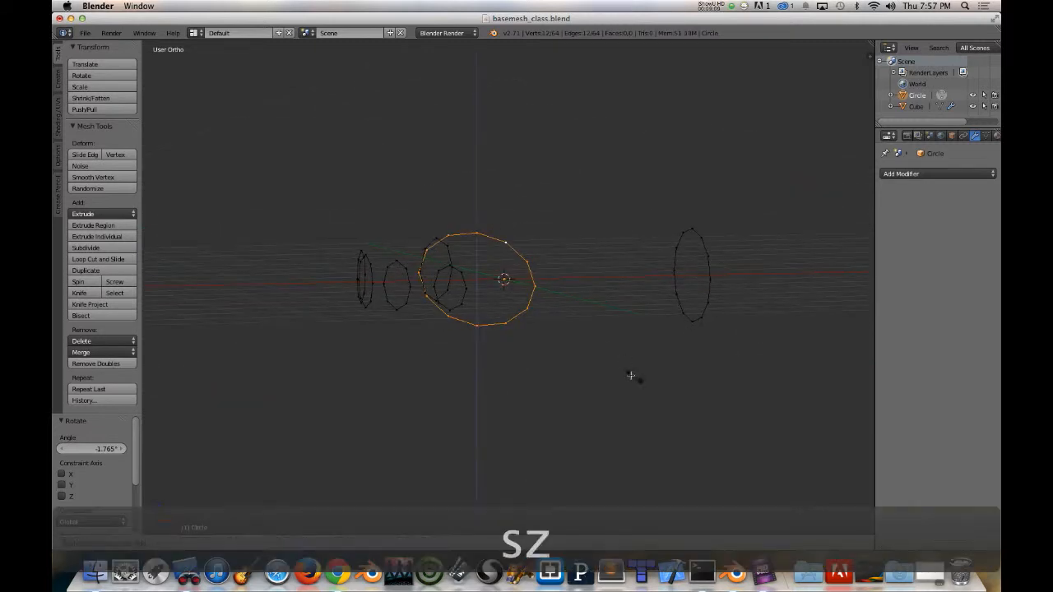
click(592, 335)
Step: Extrude the wrist ring about -0.56 in X toward the palm and scale the new ring to about 1.09 in X and Y only
middle_drag(594, 333, 461, 381)
key(KP_7)
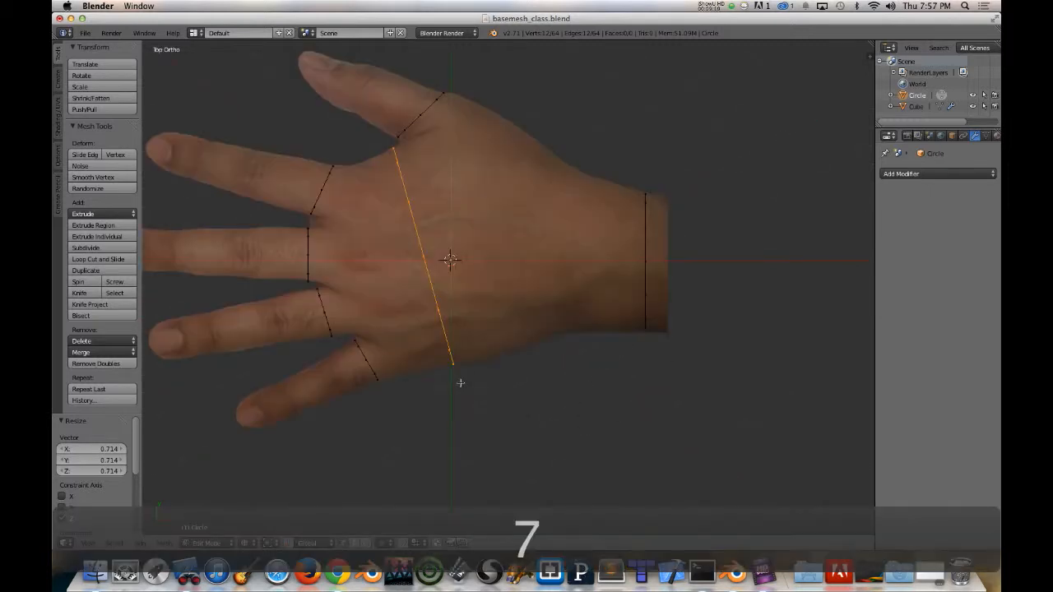
middle_drag(556, 263, 451, 275)
key(KP_7)
shift+middle_drag(557, 235, 525, 228)
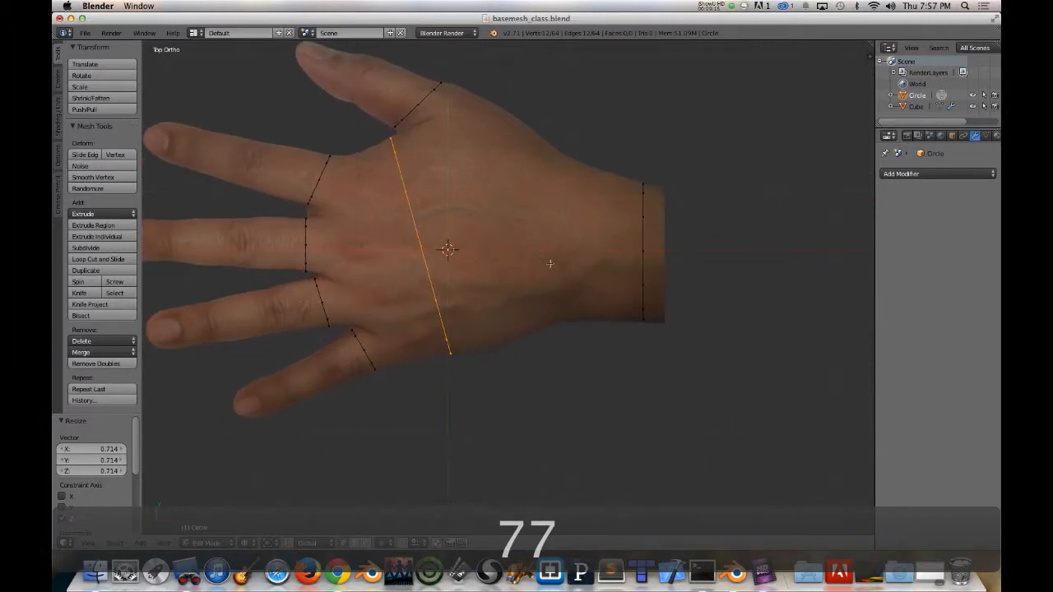
alt+right_click(643, 241)
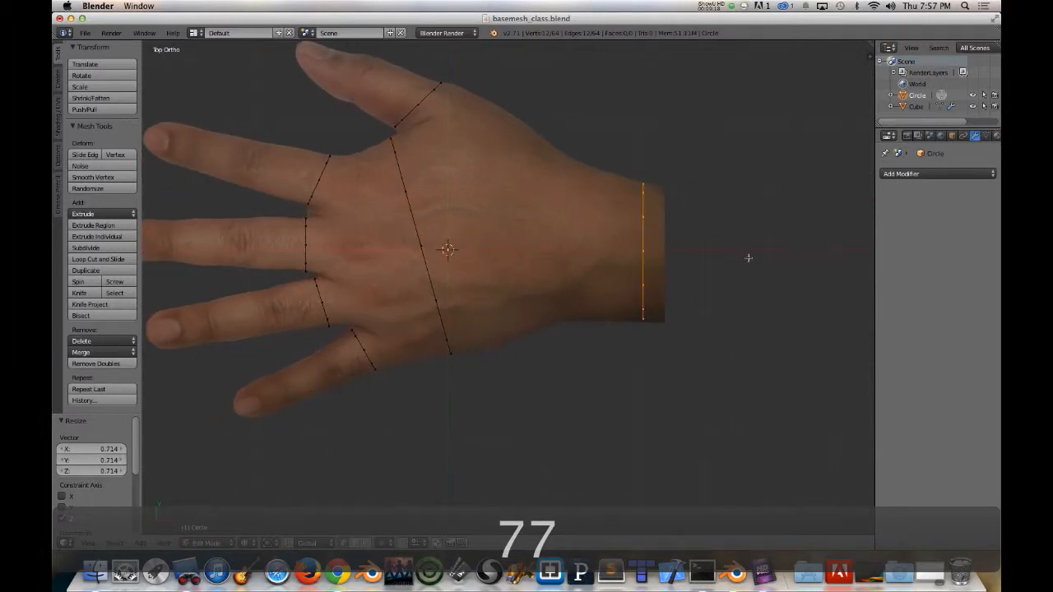
key(e)
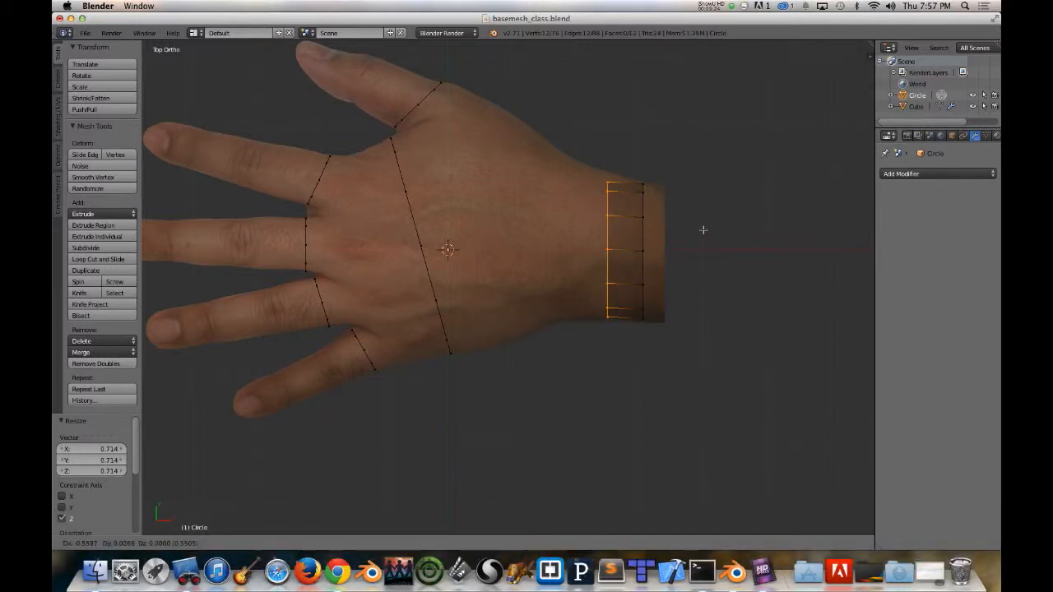
click(703, 228)
key(s)
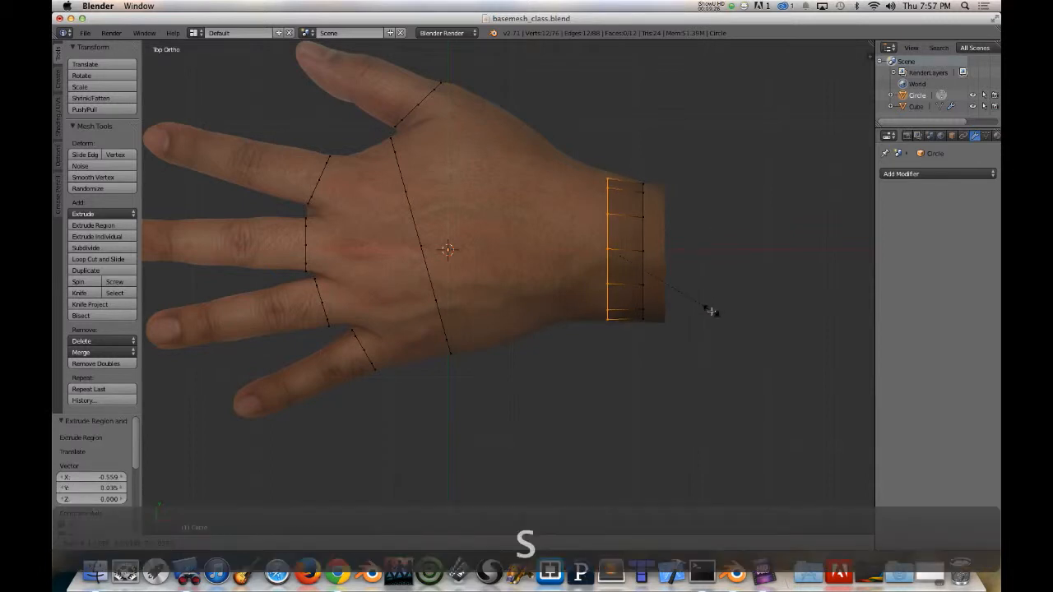
key(shift+z)
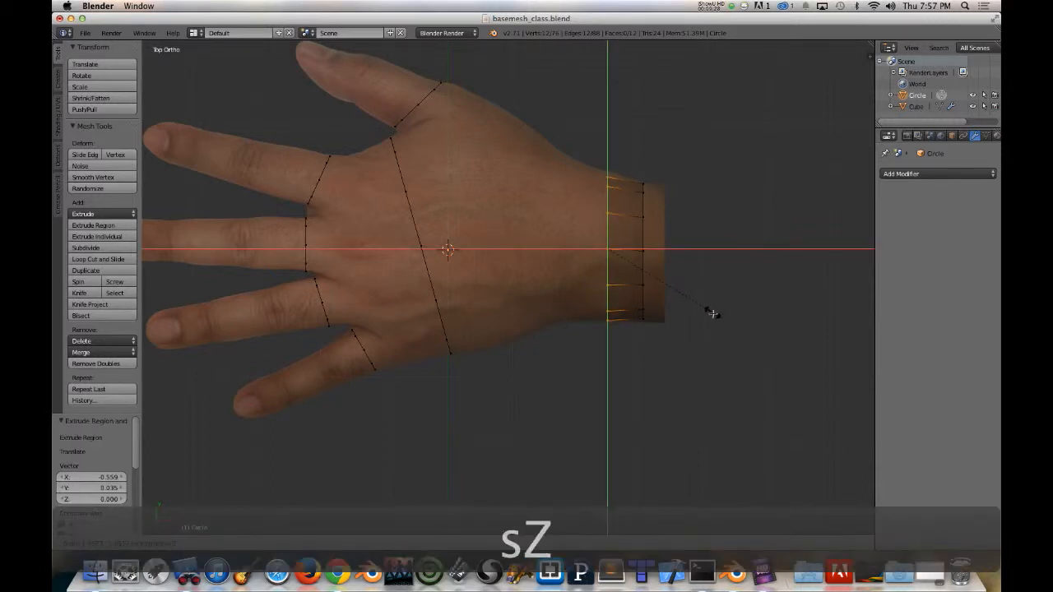
click(712, 312)
Step: Shift the extruded wrist ring about -0.25 in X and 0.08 in Y, and scale it to about 1.03 in X and Y
key(g)
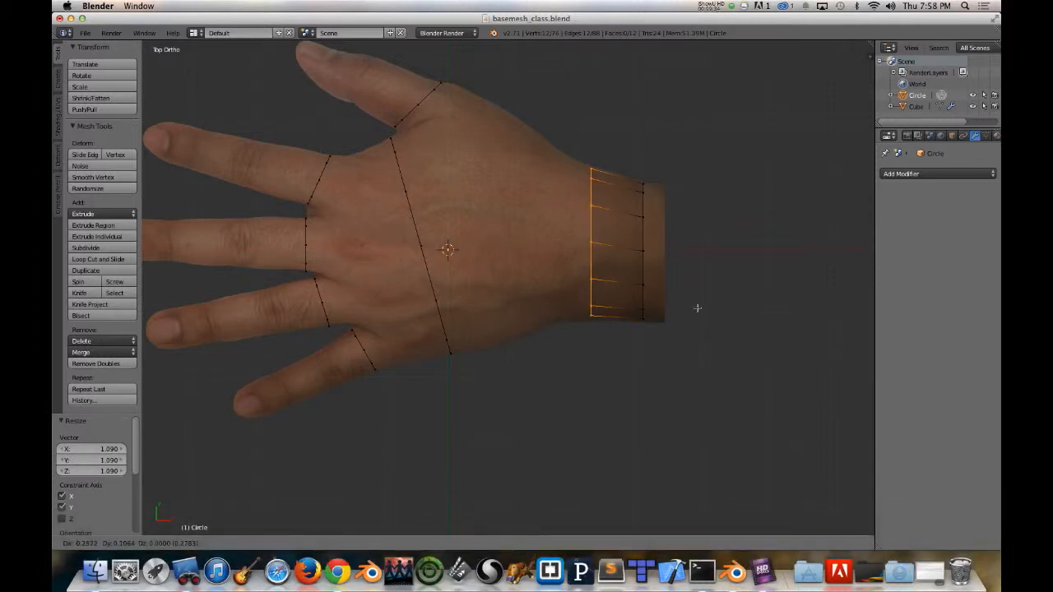
click(698, 309)
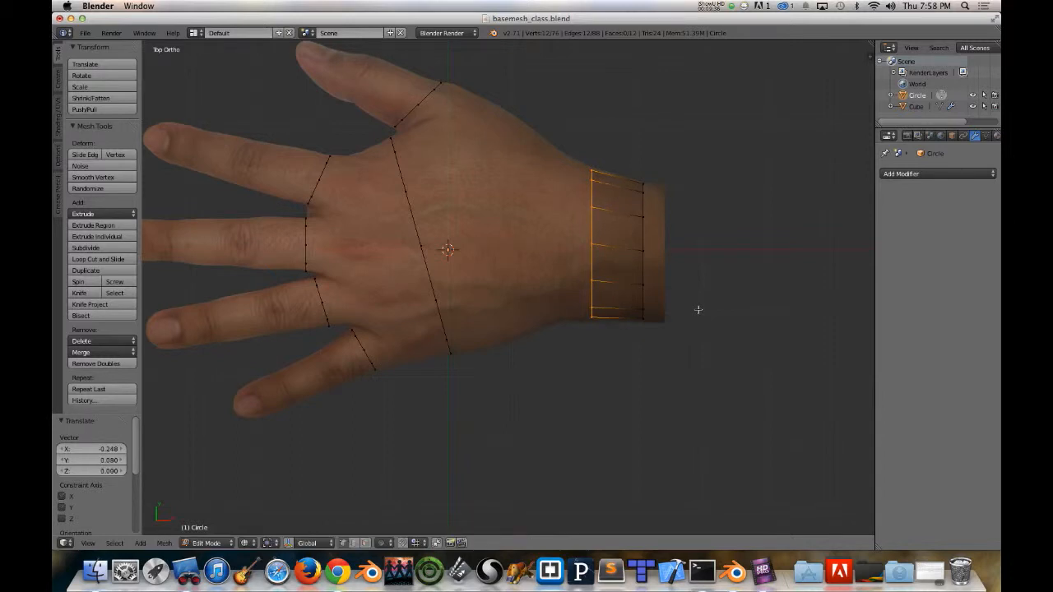
key(s)
key(shift+z)
click(701, 314)
mouse_move(559, 337)
middle_down()
mouse_move(620, 230)
mouse_move(552, 270)
mouse_move(554, 248)
middle_up()
key(z)
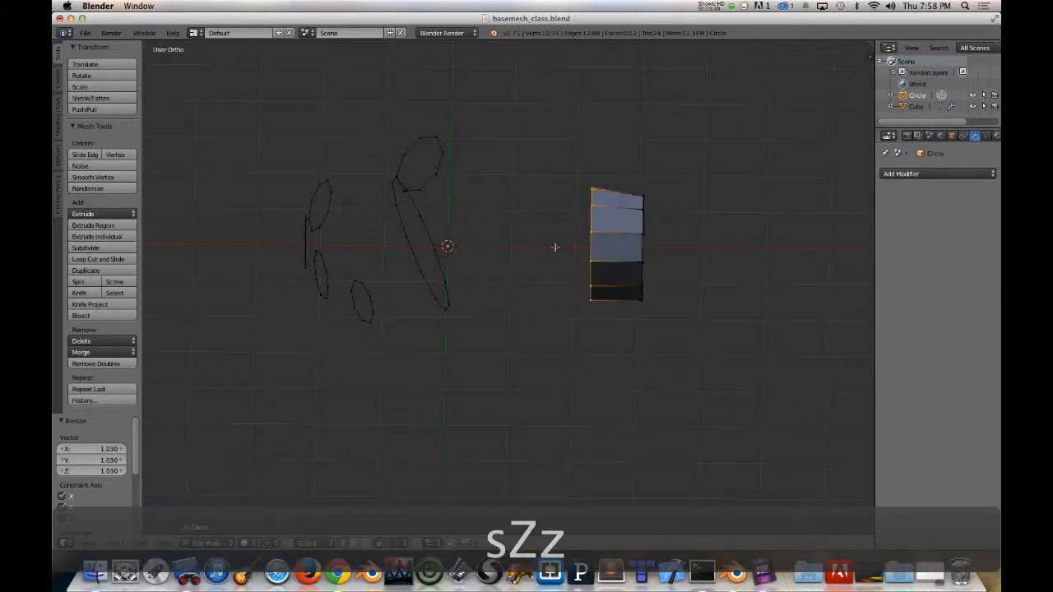
key(7)
key(z)
key(z)
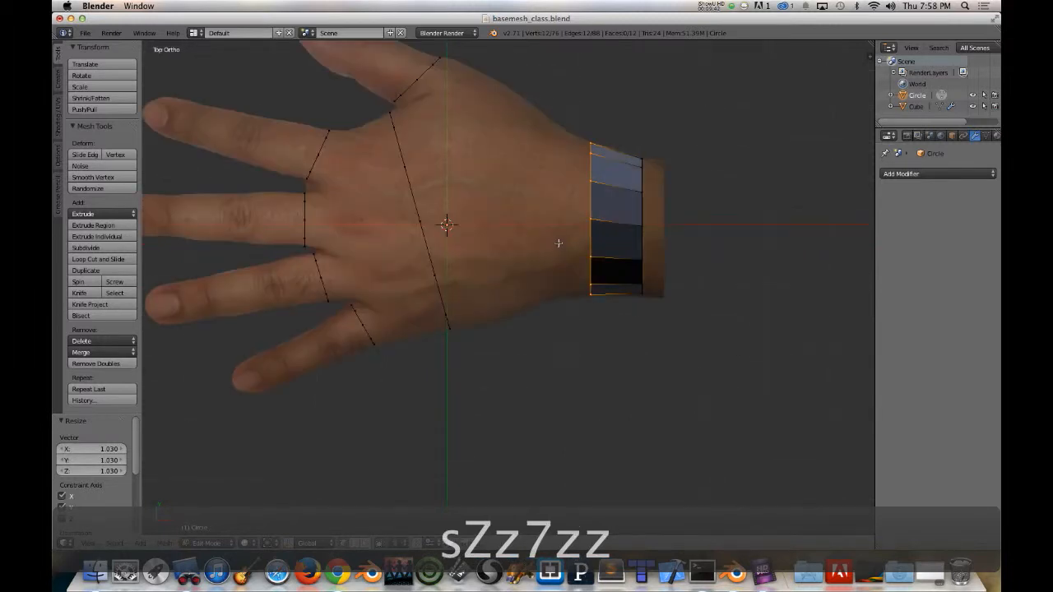
key(z)
Step: Extrude the palm ring toward the fingers by about -0.40 in X and -0.13 in Y, scaling it to about 0.976 in X and Y
shift+middle_drag(472, 180, 598, 204)
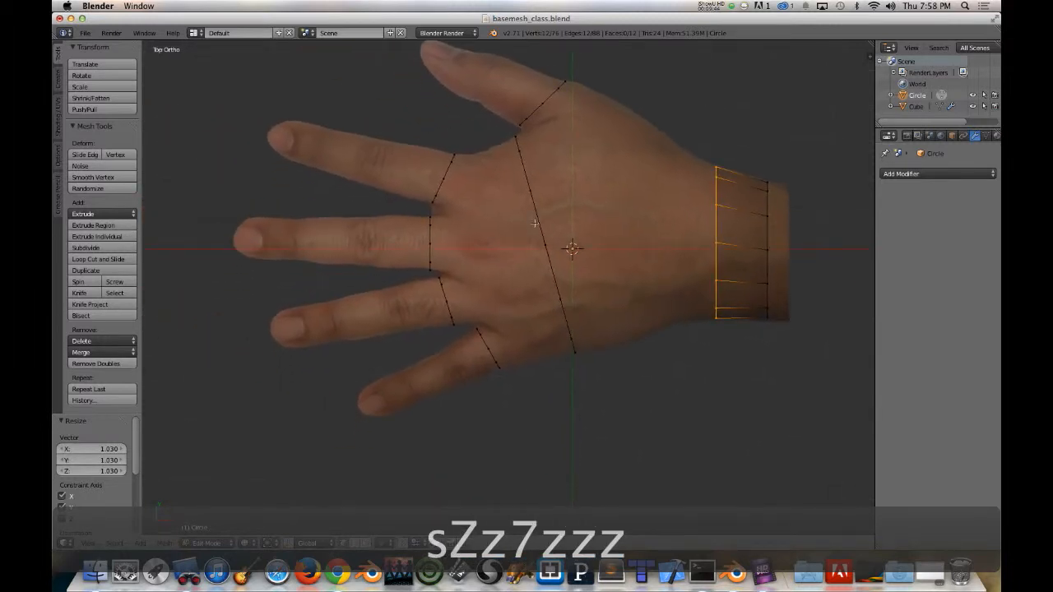
alt+right_click(539, 217)
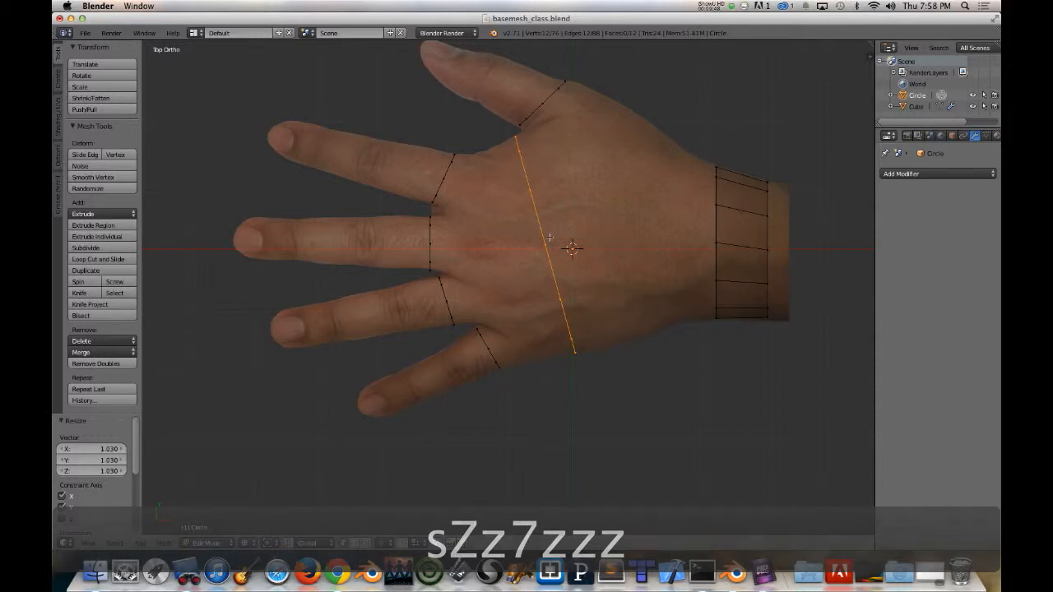
key(e)
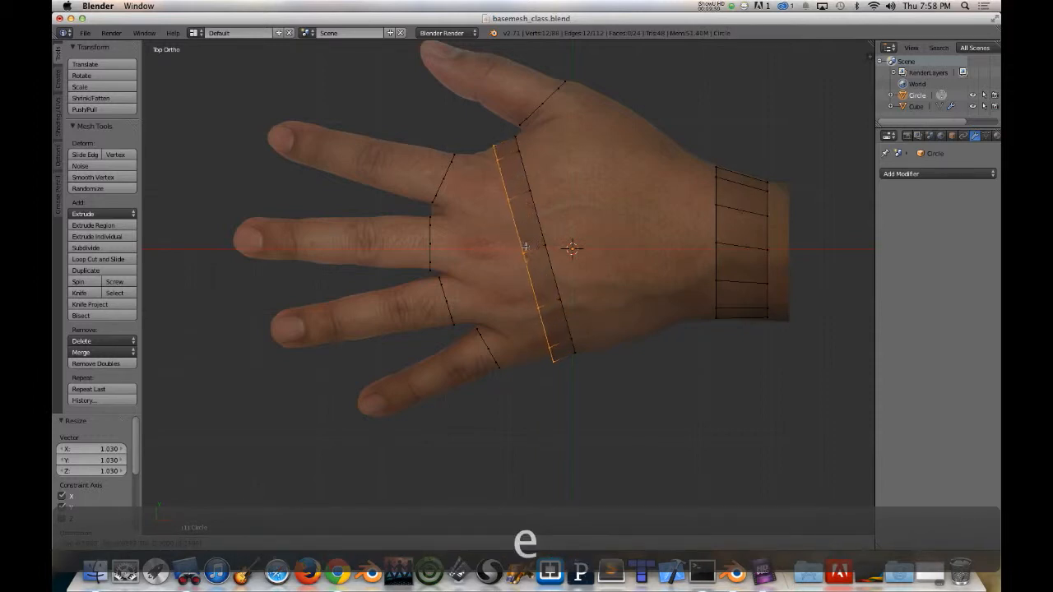
click(522, 247)
key(s)
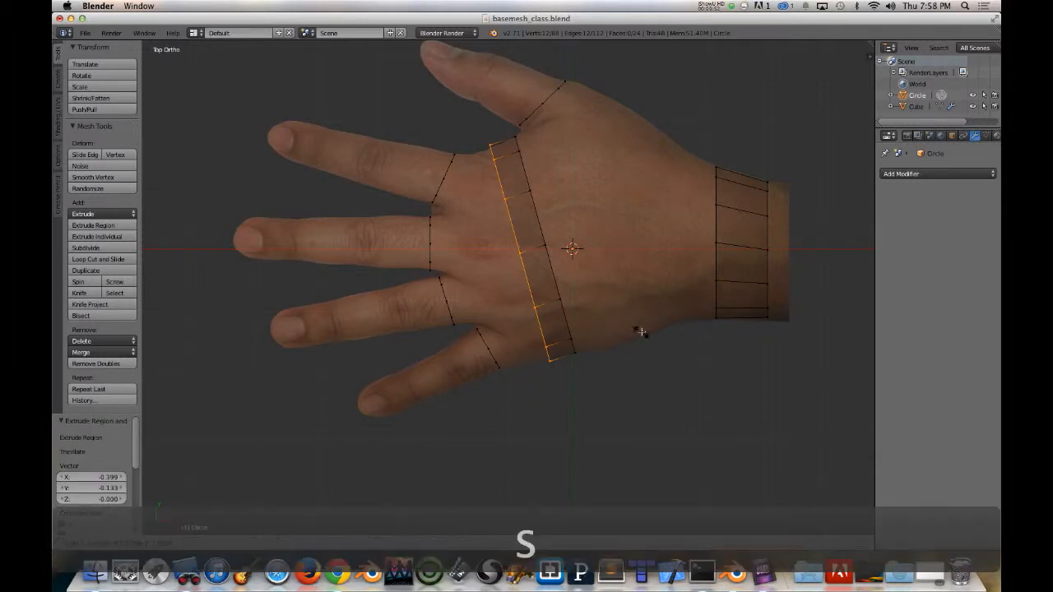
key(shift+z)
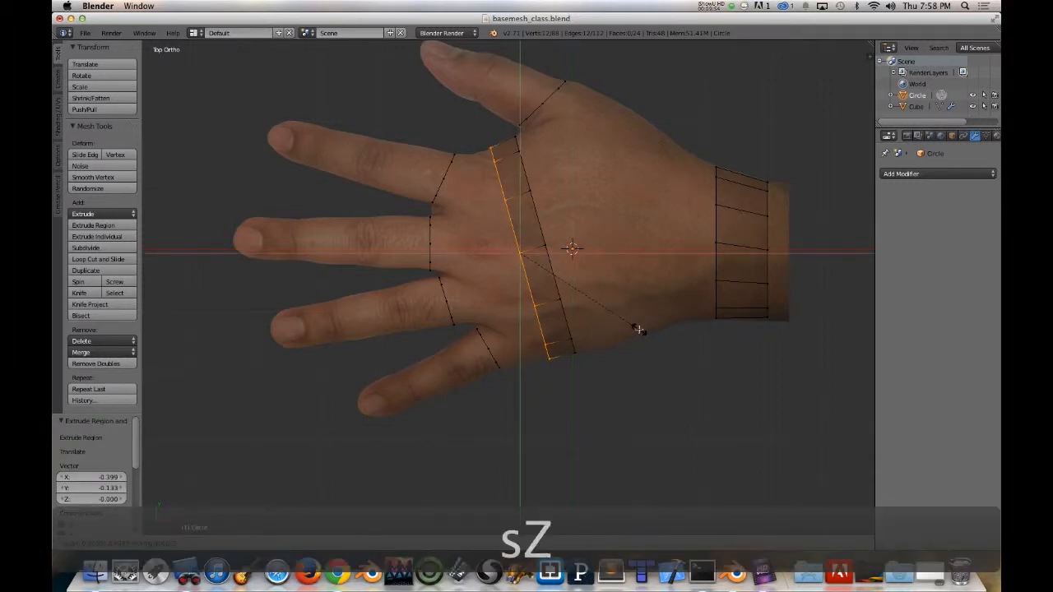
click(638, 330)
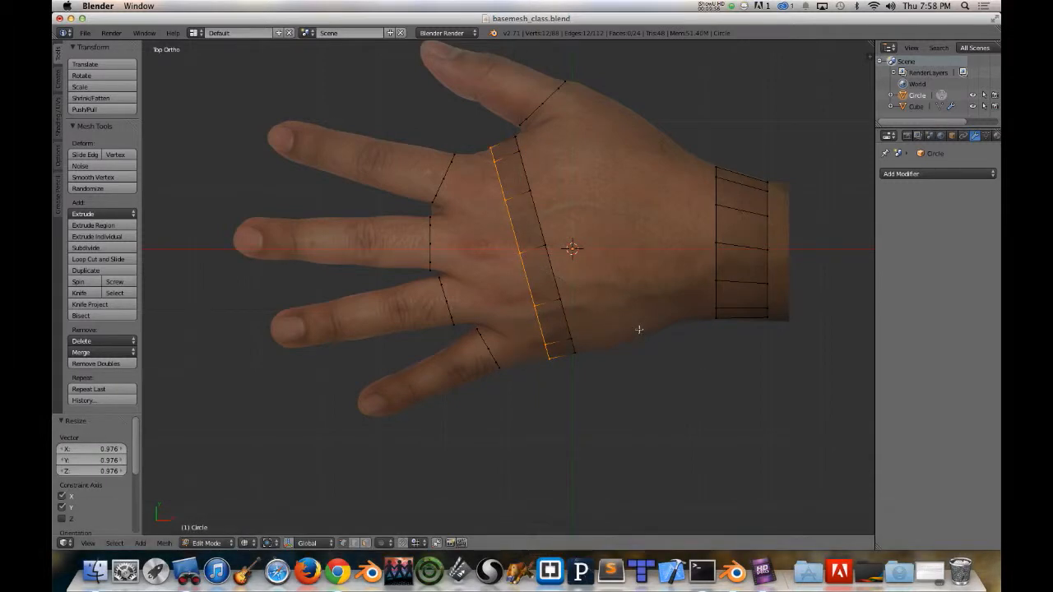
Step: Refit the extruded palm ring by moving it about -0.09 in X and -0.03 in Y and scaling it to about 0.981 in X and Y
key(g)
click(639, 332)
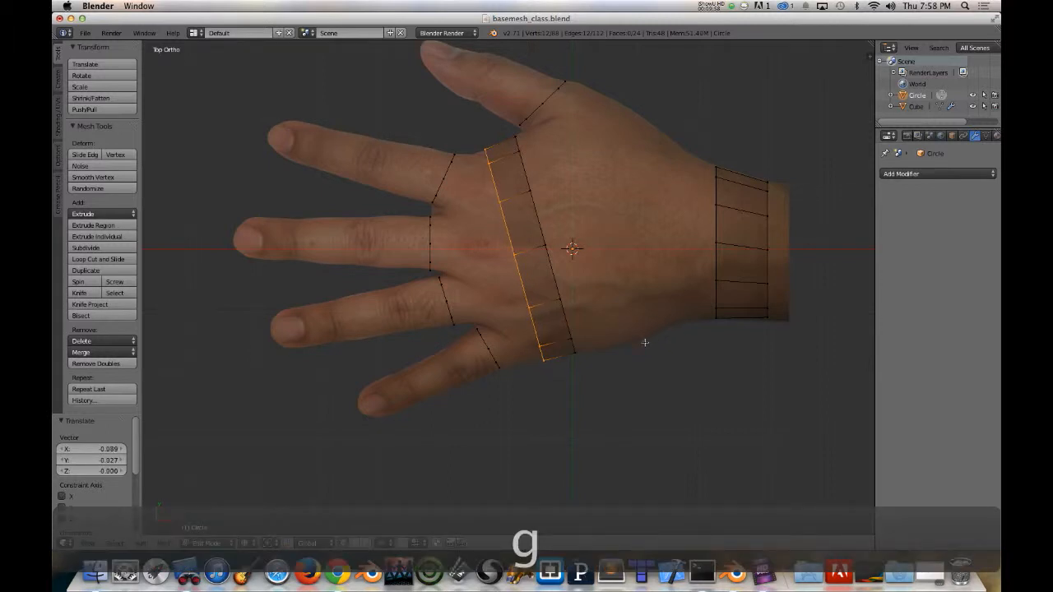
key(s)
key(shift+z)
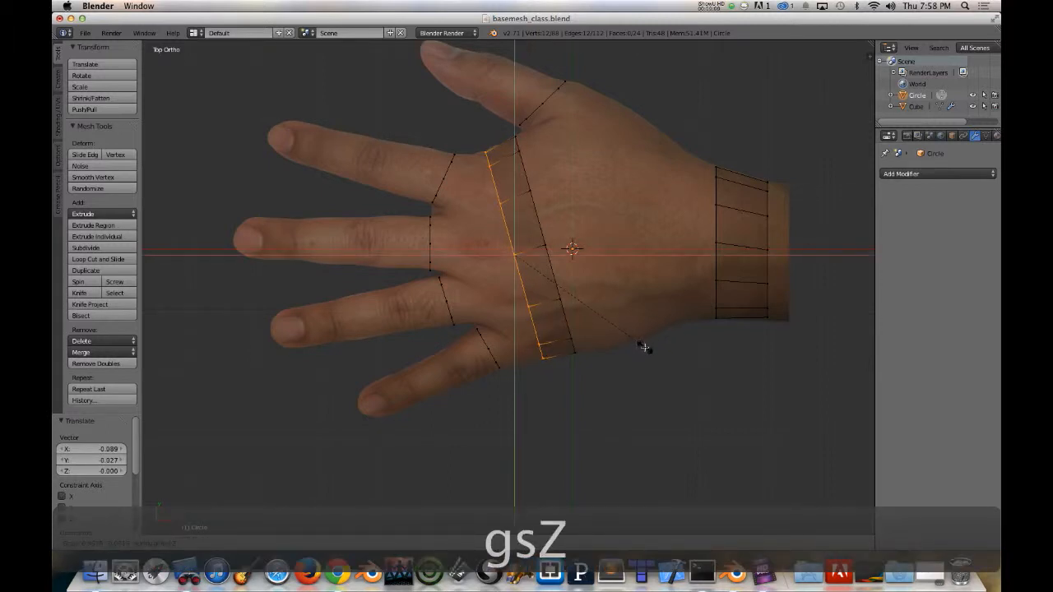
click(644, 348)
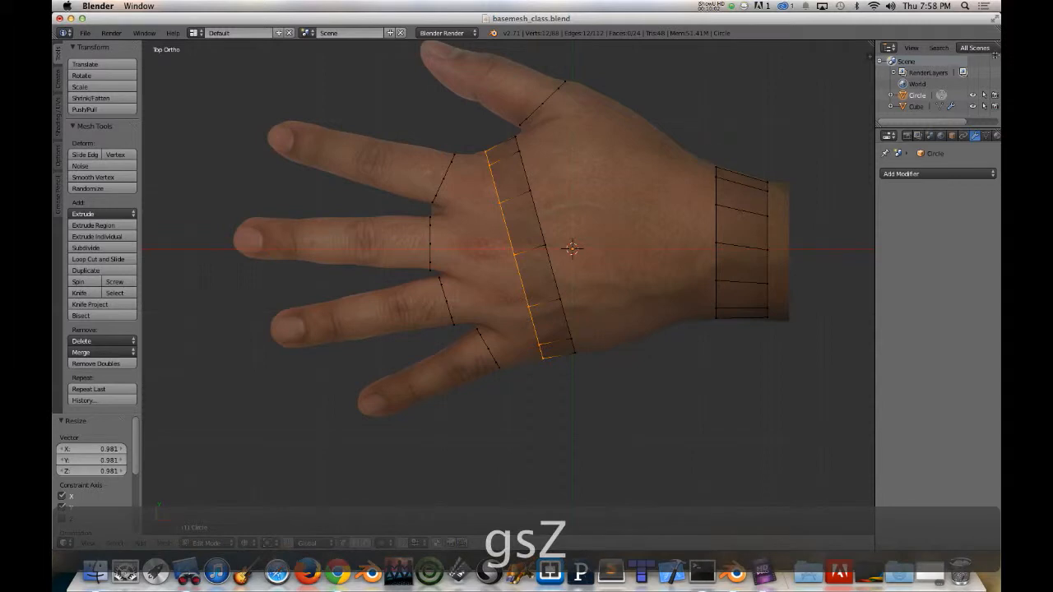
Step: Rename the Circle object as Hand
double_click(918, 95)
text(Hand)
key(Return)
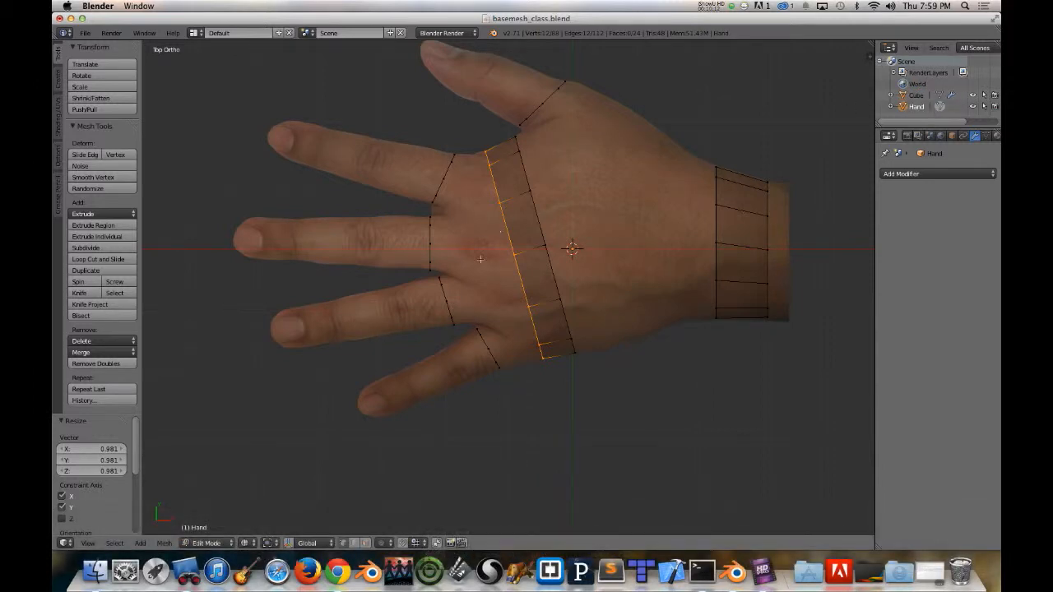
Step: Connect the index and middle finger rings with an edge and fill the upper four-sided face between them
shift+middle_drag(480, 259, 510, 250)
middle_drag(540, 282, 452, 228)
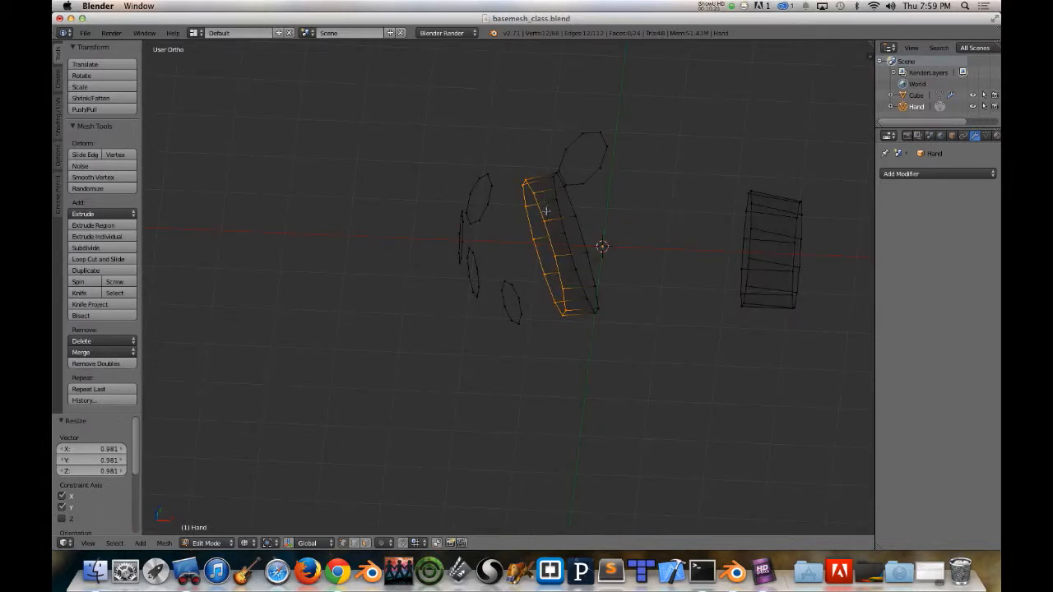
middle_drag(541, 215, 517, 286)
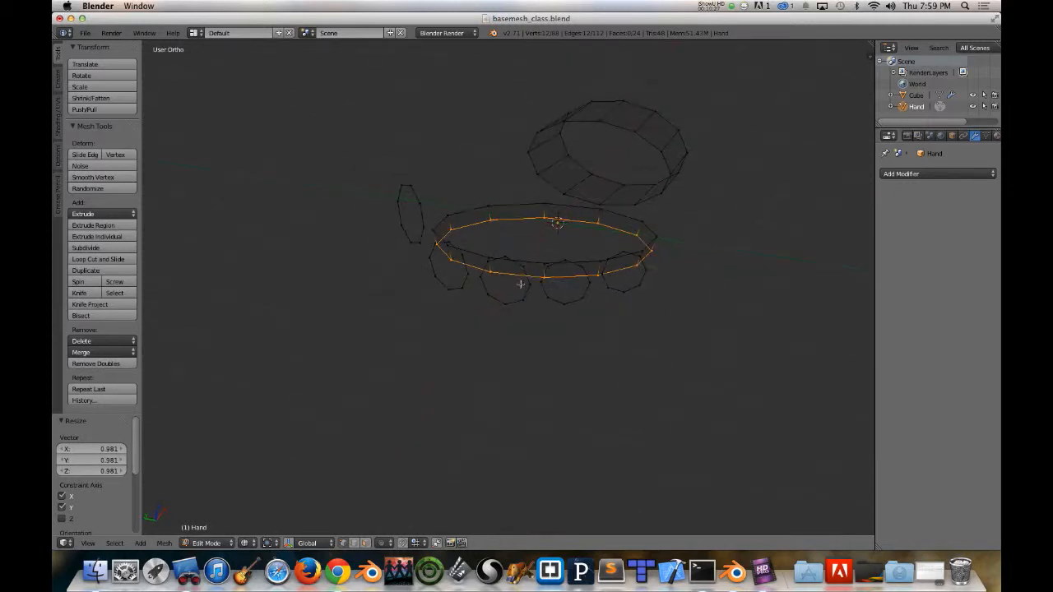
key(z)
scroll(526, 284, up, 5)
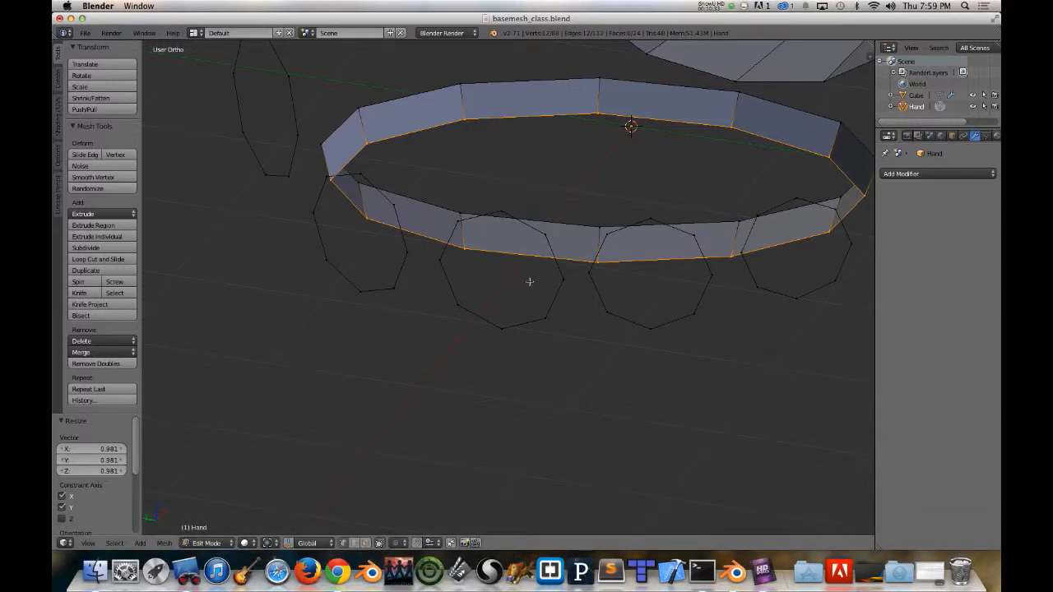
middle_drag(530, 281, 435, 303)
right_click(451, 297)
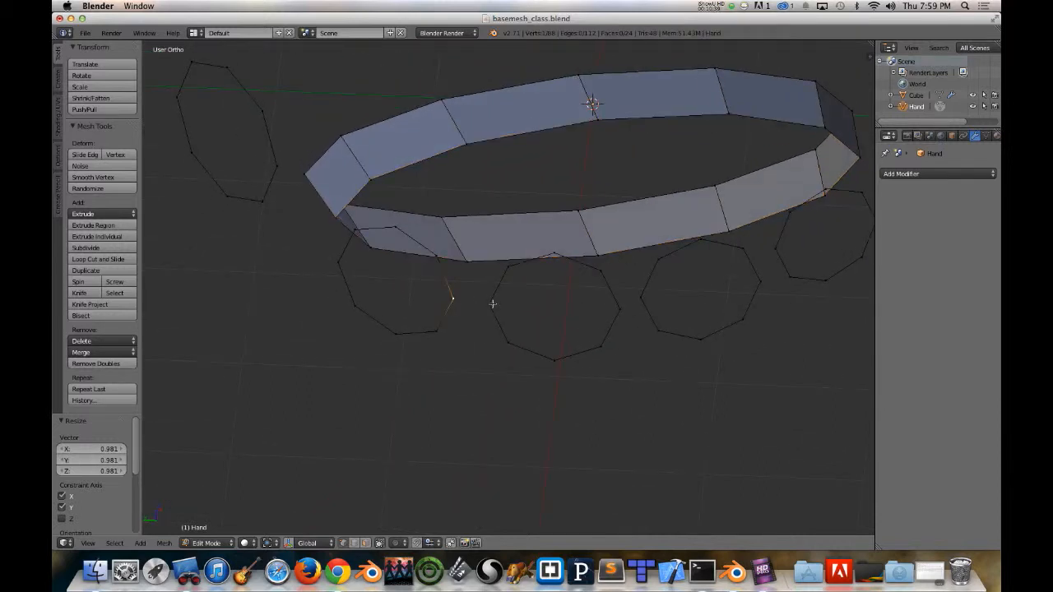
shift+right_click(490, 304)
mouse_move(474, 305)
middle_down()
mouse_move(505, 254)
mouse_move(449, 336)
mouse_move(471, 307)
mouse_move(462, 290)
middle_up()
key(f)
shift+right_click(445, 250)
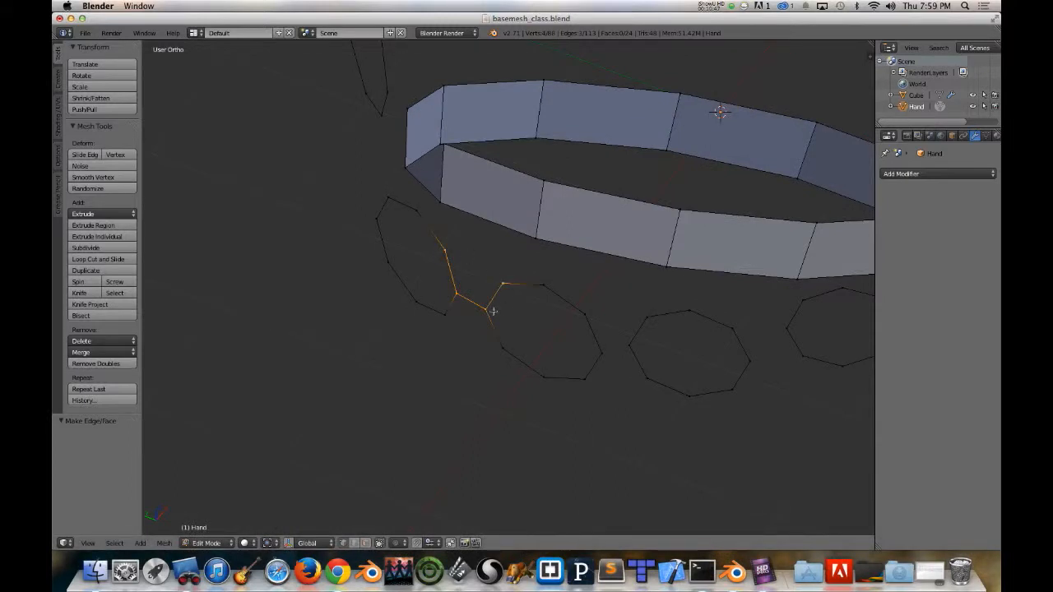
key(f)
Step: Fill the lower four-sided face between the index and middle finger rings
middle_drag(482, 296, 454, 312)
right_click(454, 306)
shift+right_click(444, 330)
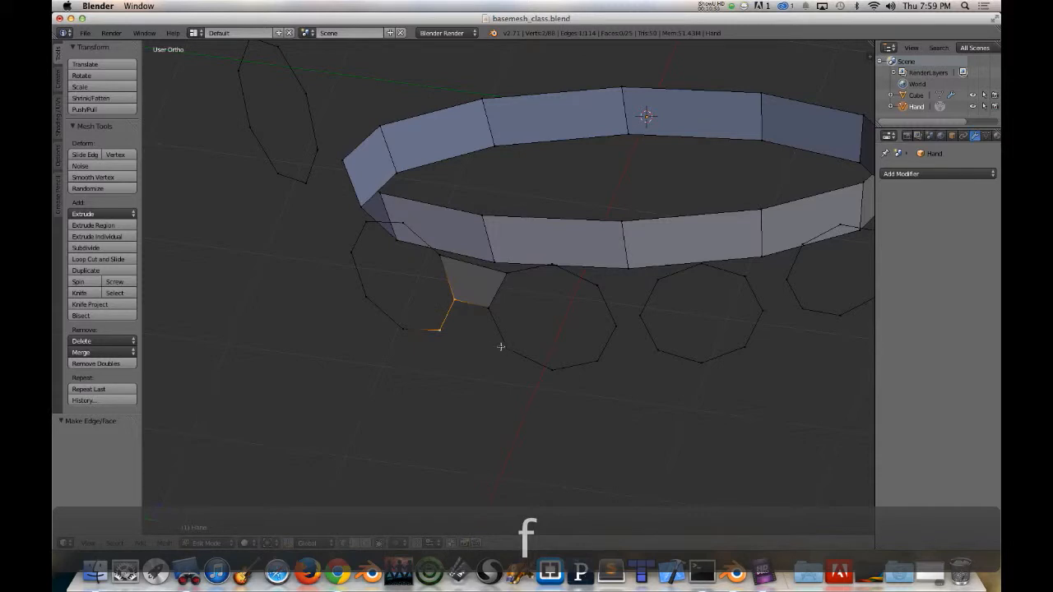
shift+right_click(500, 347)
shift+right_click(499, 312)
key(f)
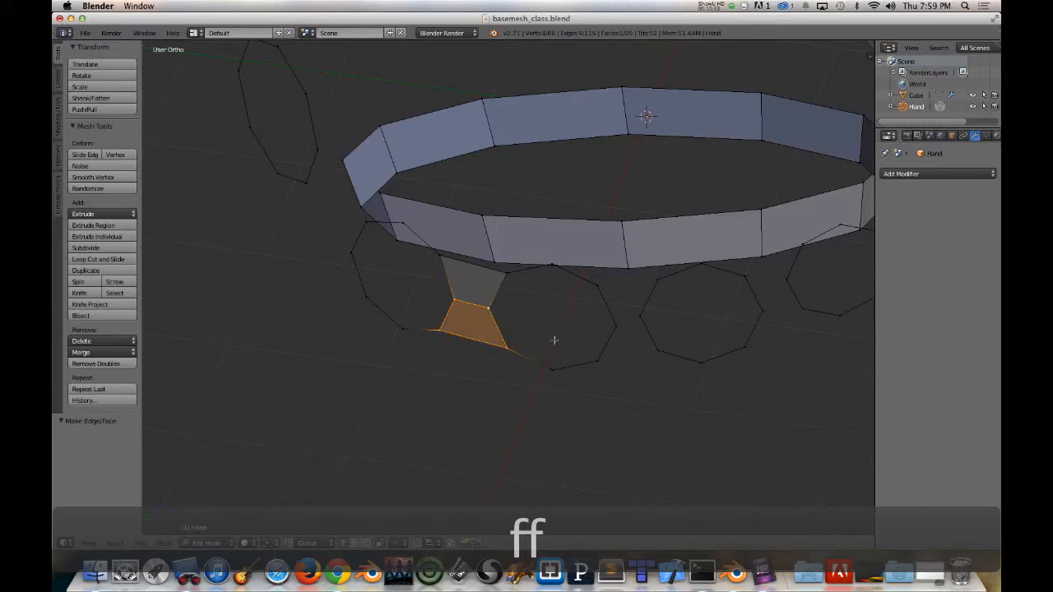
Step: Fill the upper four-sided face between the middle and ring finger rings
right_click(615, 328)
shift+right_click(640, 318)
shift+right_click(658, 279)
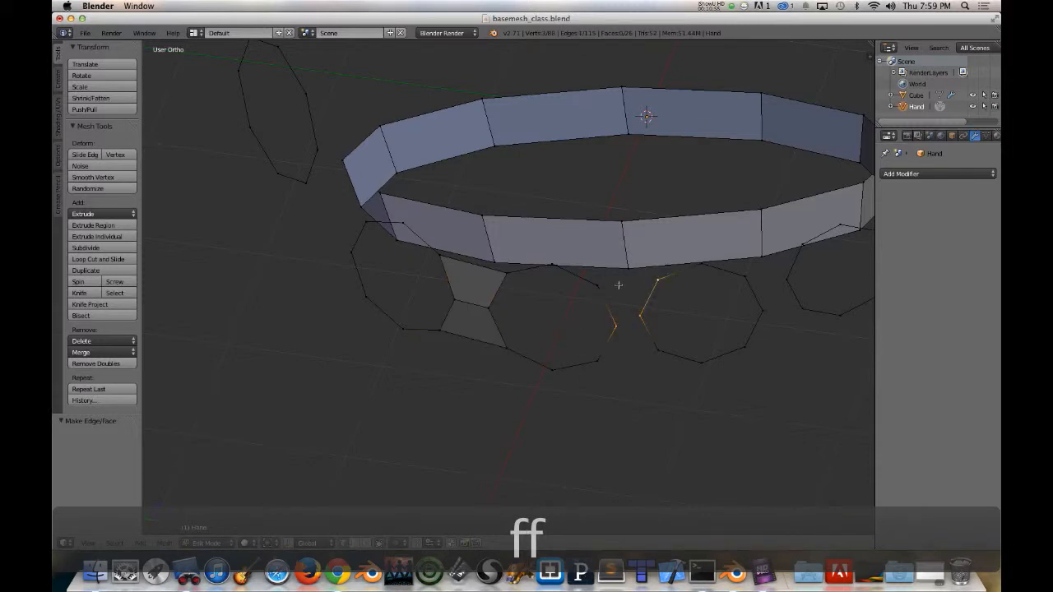
shift+right_click(600, 284)
key(f)
Step: Fill the lower four-sided face between the middle and ring finger rings
right_click(596, 360)
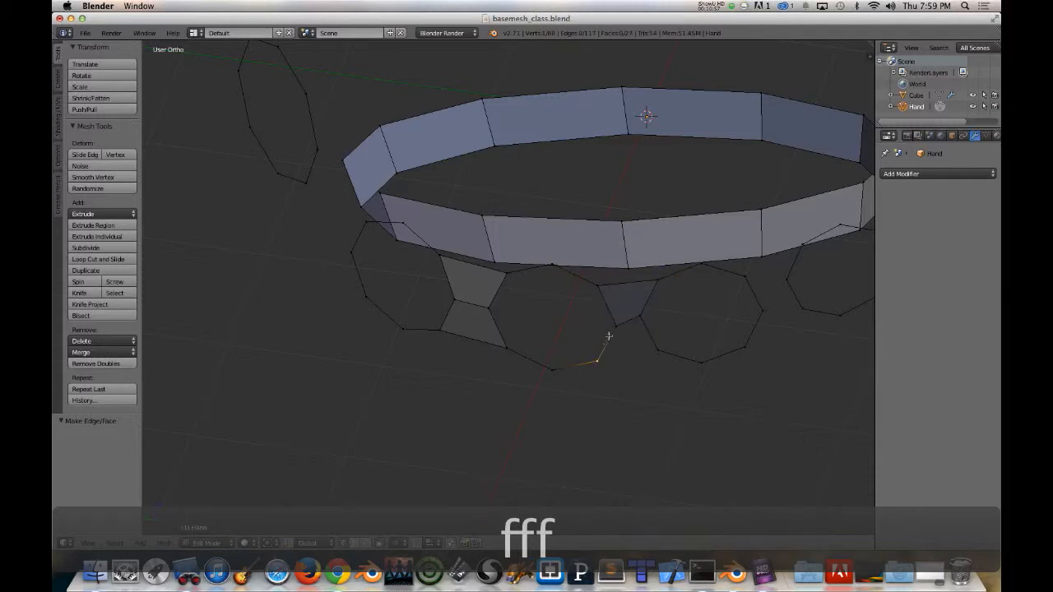
shift+right_click(615, 326)
shift+right_click(640, 315)
shift+right_click(654, 352)
key(f)
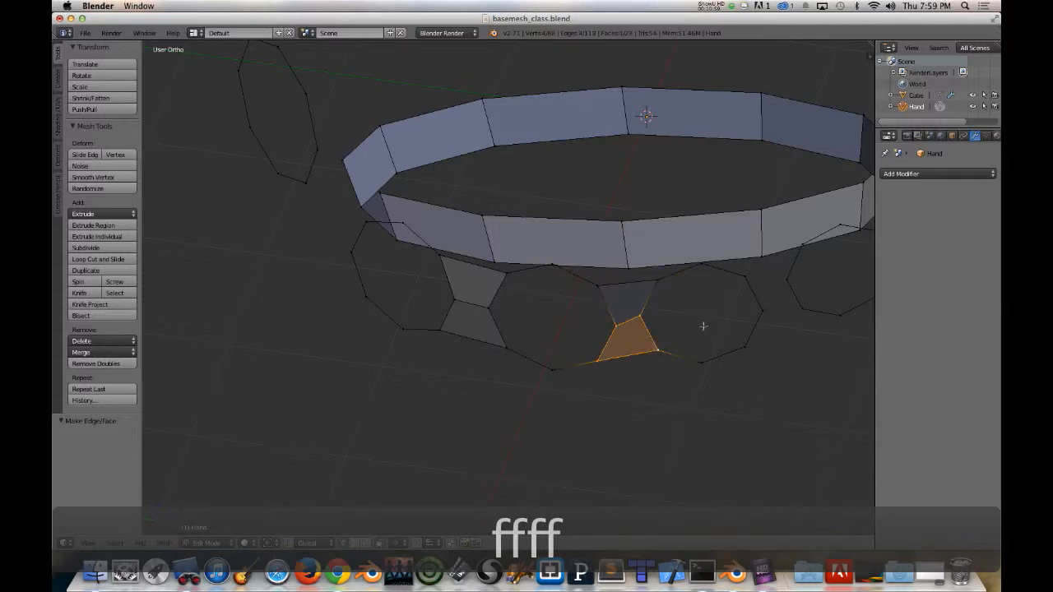
Step: Fill the upper four-sided face between the ring and little finger rings
middle_drag(699, 326, 684, 267)
right_click(621, 272)
shift+right_click(696, 261)
shift+right_click(681, 286)
shift+right_click(630, 309)
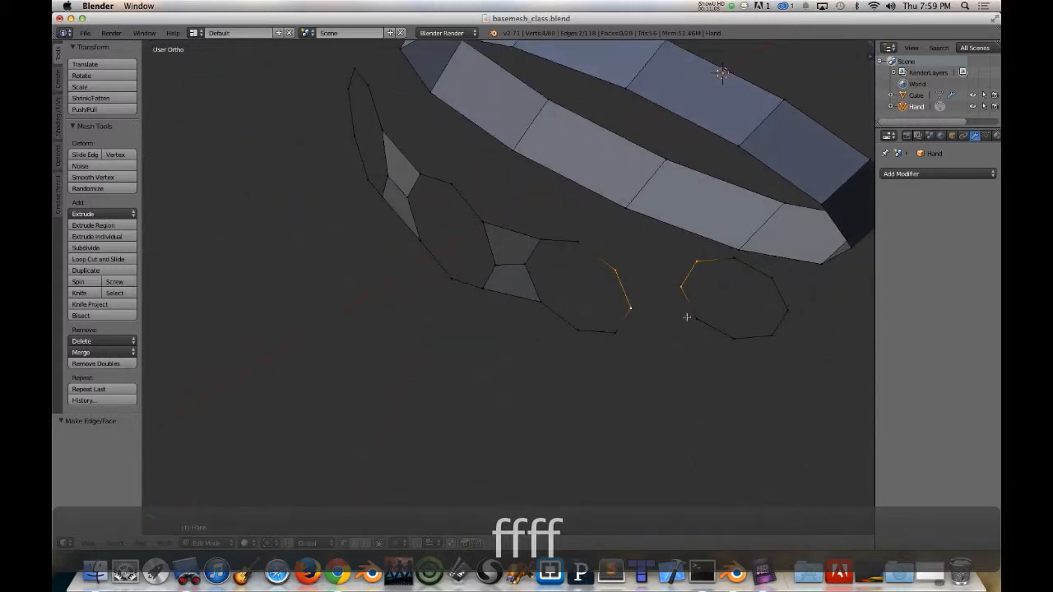
shift+right_click(694, 317)
shift+right_click(694, 317)
key(f)
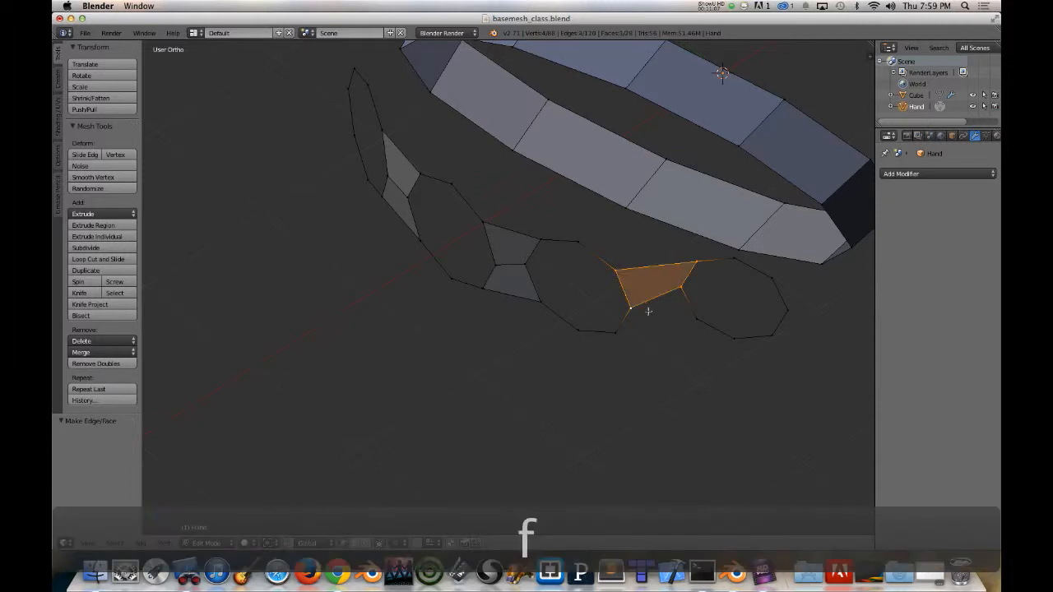
Step: Fill the lower four-sided face between the ring and little finger rings
right_click(637, 307)
shift+right_click(681, 288)
shift+right_click(692, 321)
shift+right_click(618, 334)
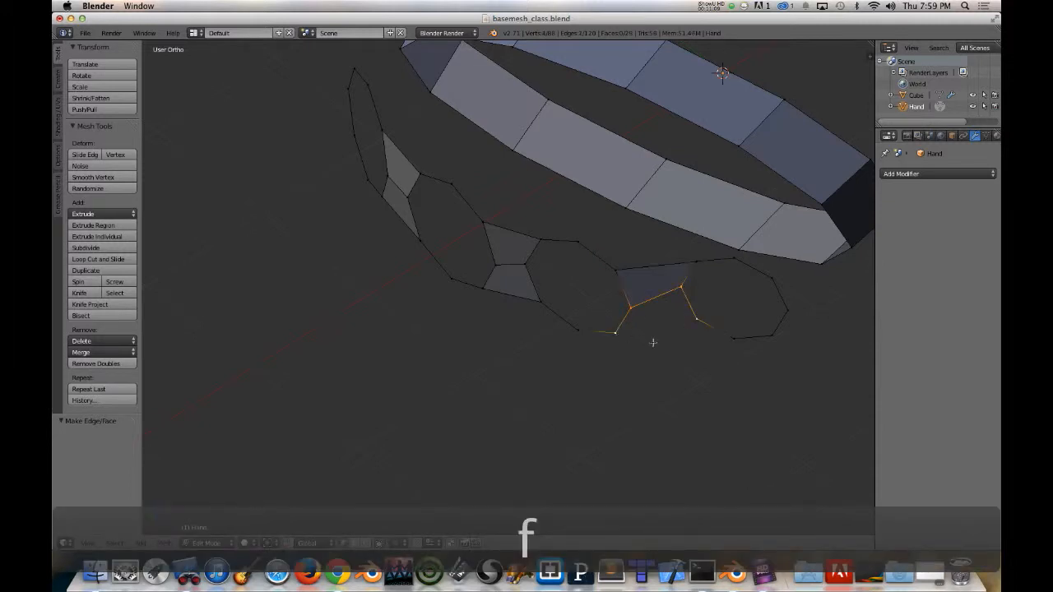
key(f)
middle_drag(653, 342, 541, 404)
key(KP_7)
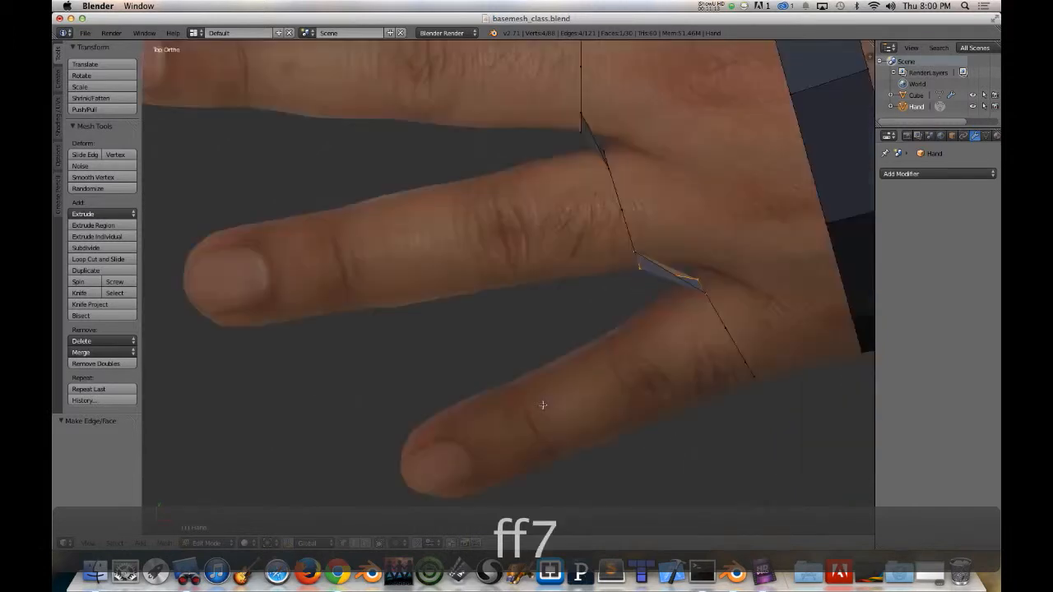
shift+middle_drag(578, 302, 479, 288)
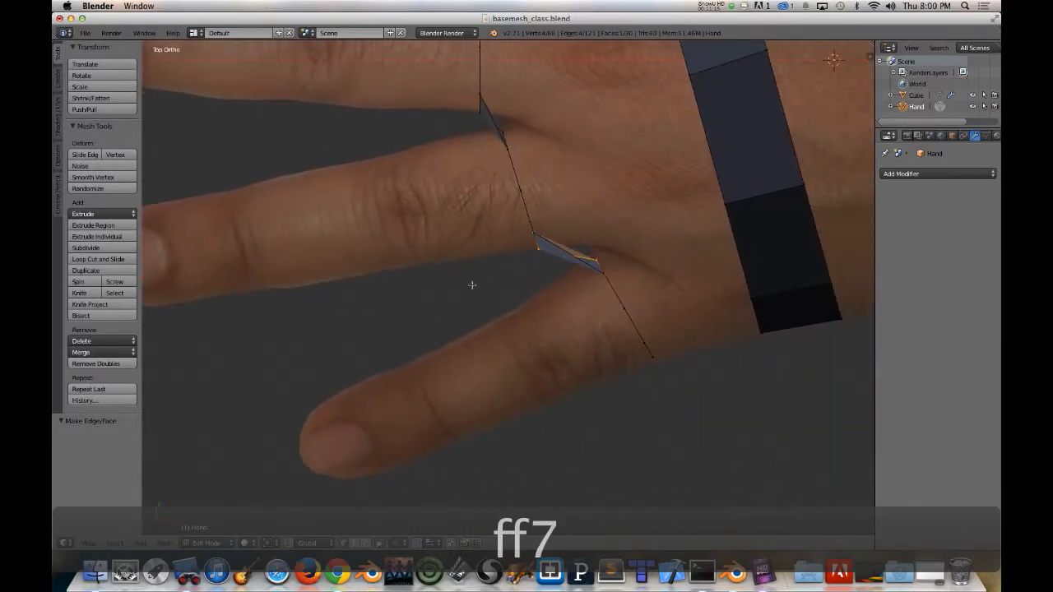
Step: Select the whole ring-finger base ring and move it about 0.051 in X and 0.046 in Y over the photo reference
scroll(486, 230, down, 3)
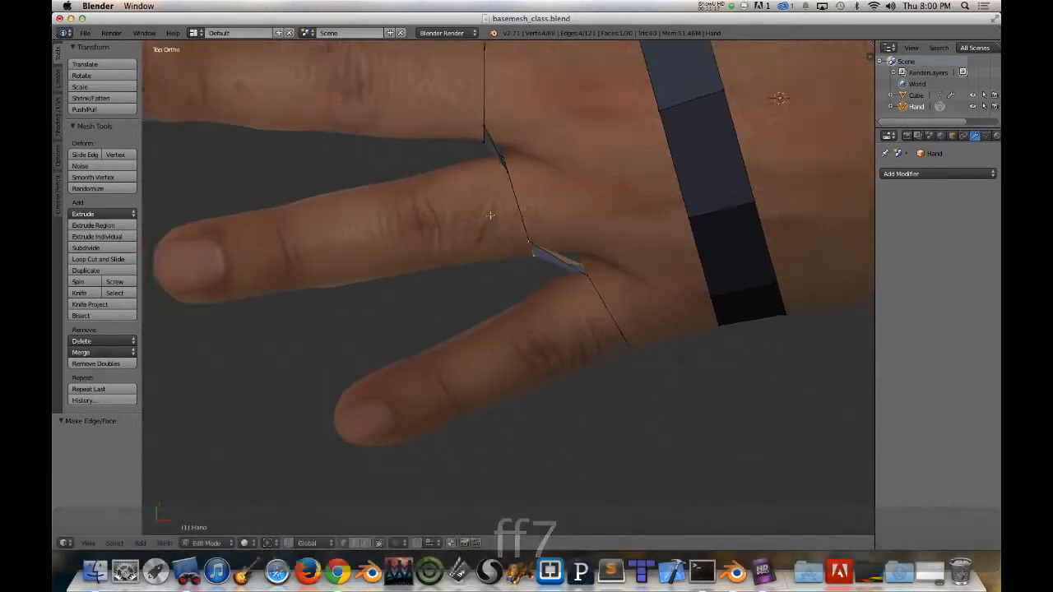
right_click(511, 205)
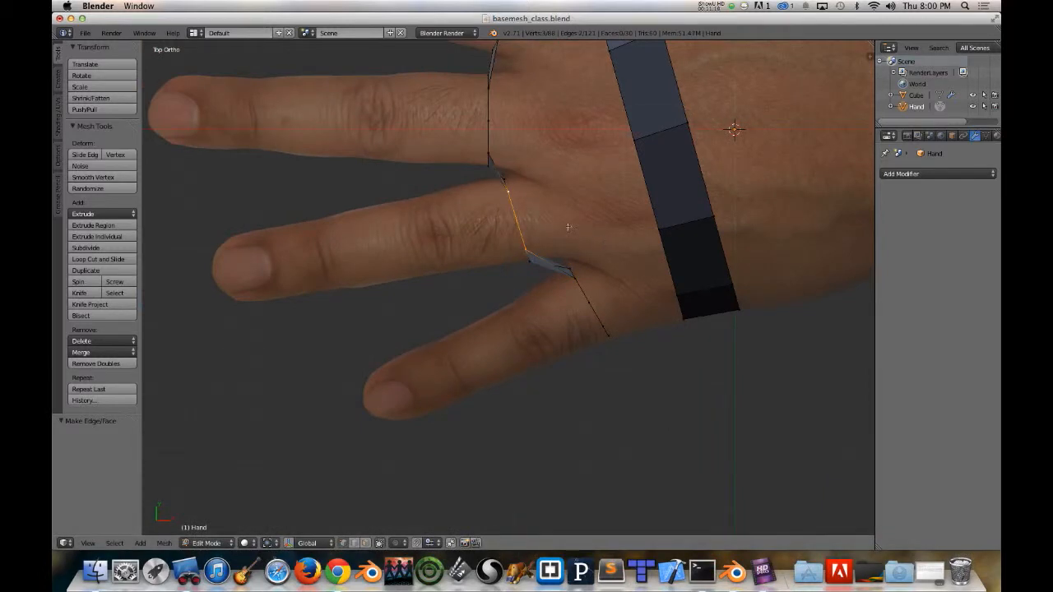
middle_drag(568, 226, 500, 315)
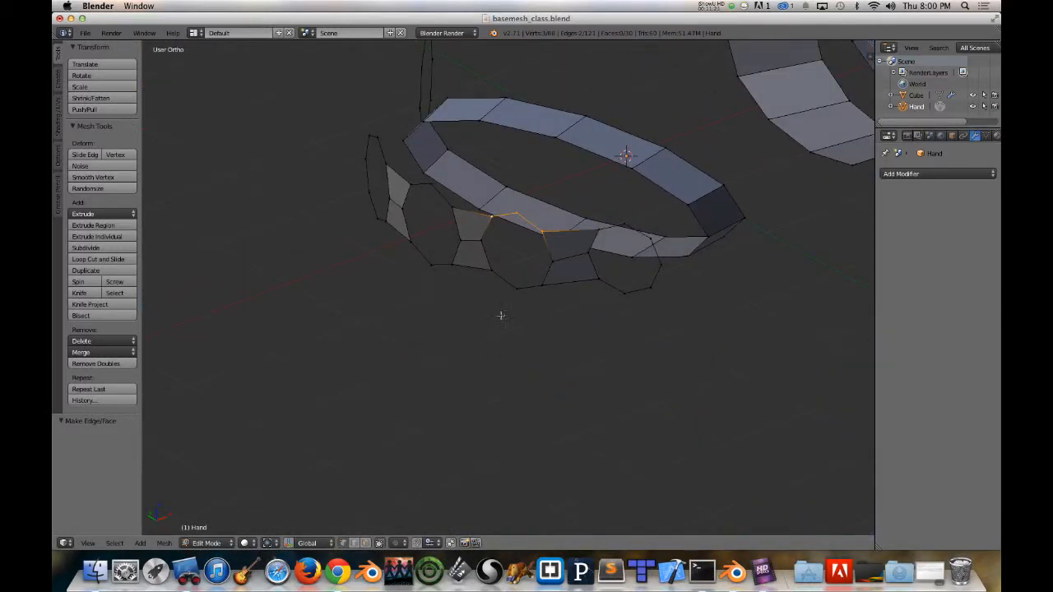
alt+shift+right_click(507, 280)
shift+right_click(482, 241)
shift+right_click(551, 261)
key(7)
key(r)
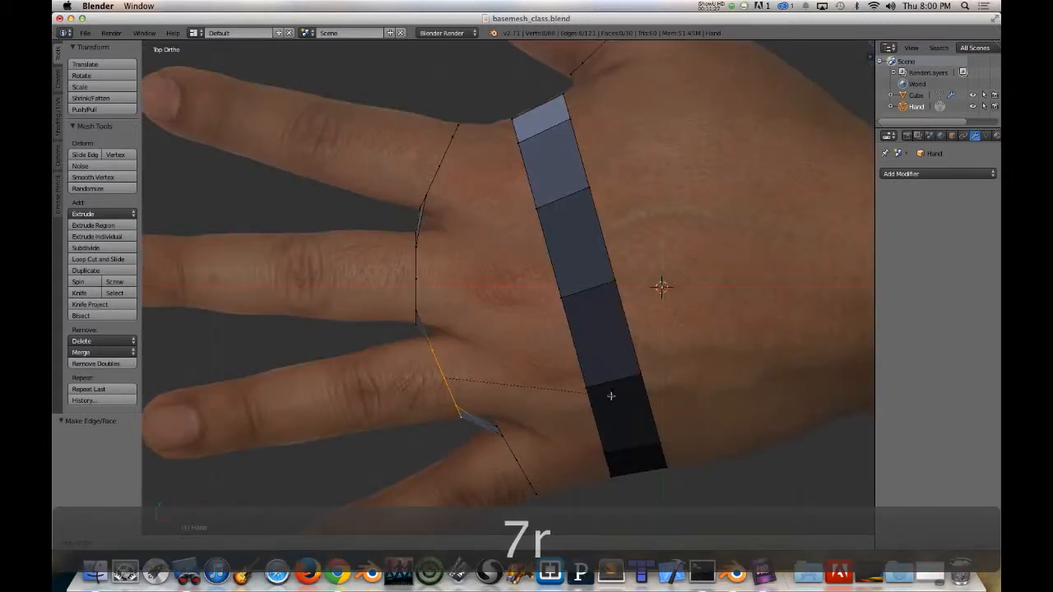
key(g)
click(617, 388)
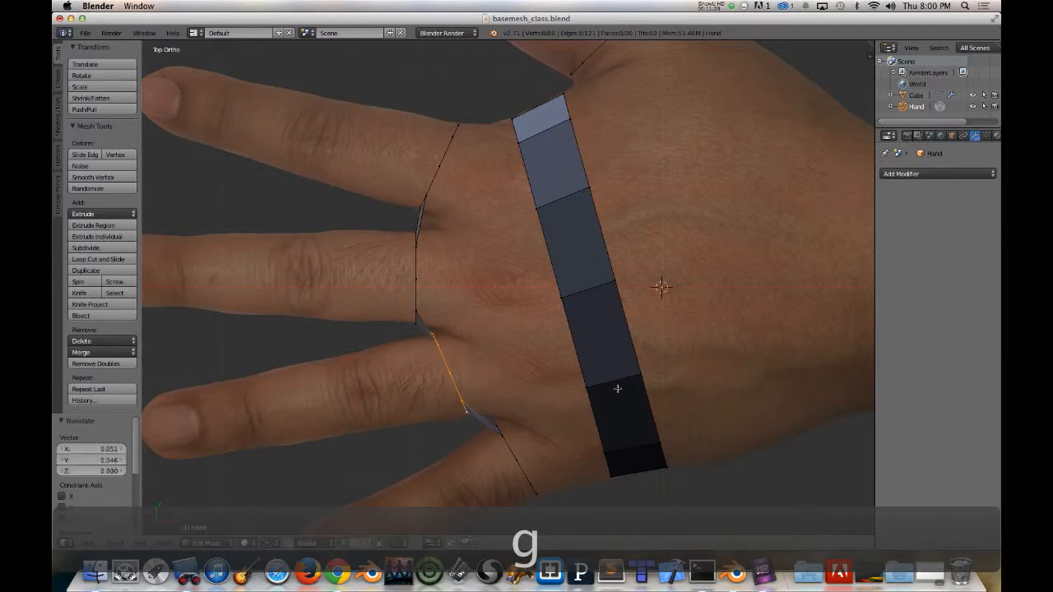
Step: Rotate the ring-finger base ring about -1.7° and shift it about 0.010 in X and -0.036 in Y
key(r)
click(619, 386)
key(g)
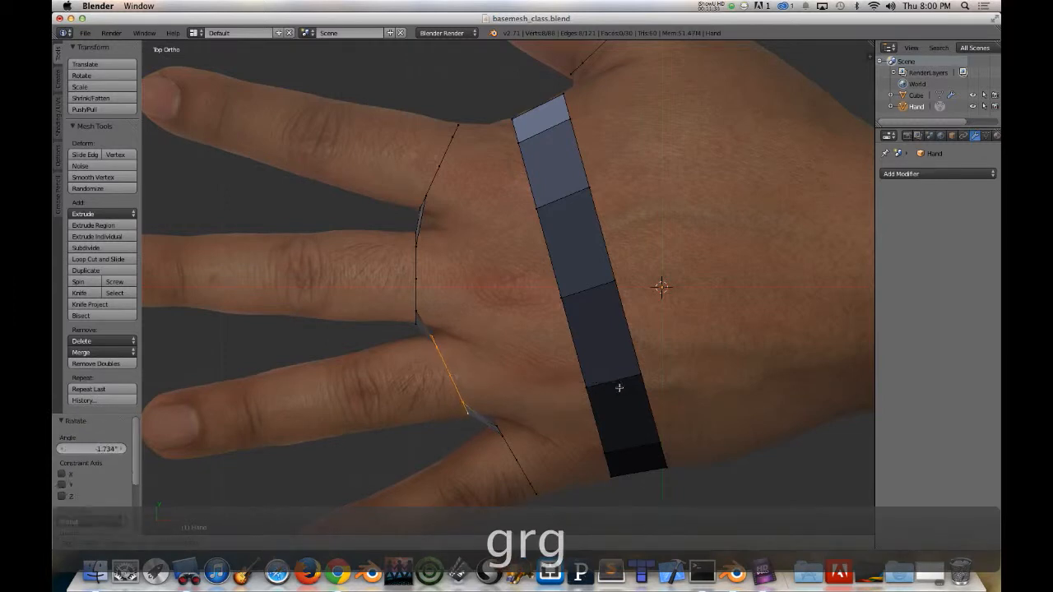
click(618, 387)
Step: Select the little-finger base ring, rotate it about -2.6° and move it about 0.046 in X and 0.026 in Y
shift+middle_drag(535, 433, 506, 350)
middle_drag(381, 327, 506, 335)
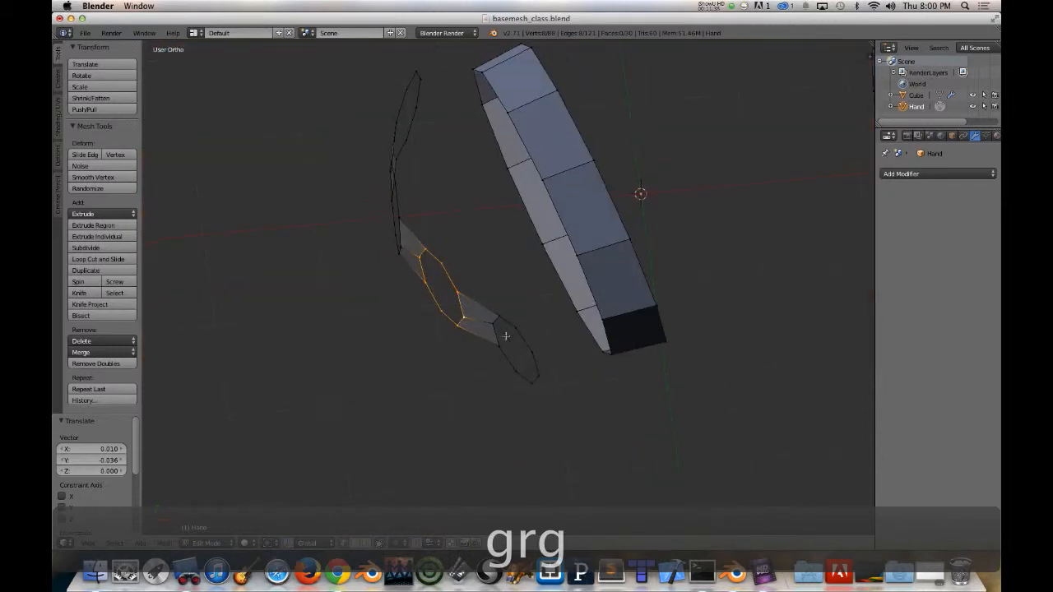
alt+right_click(518, 337)
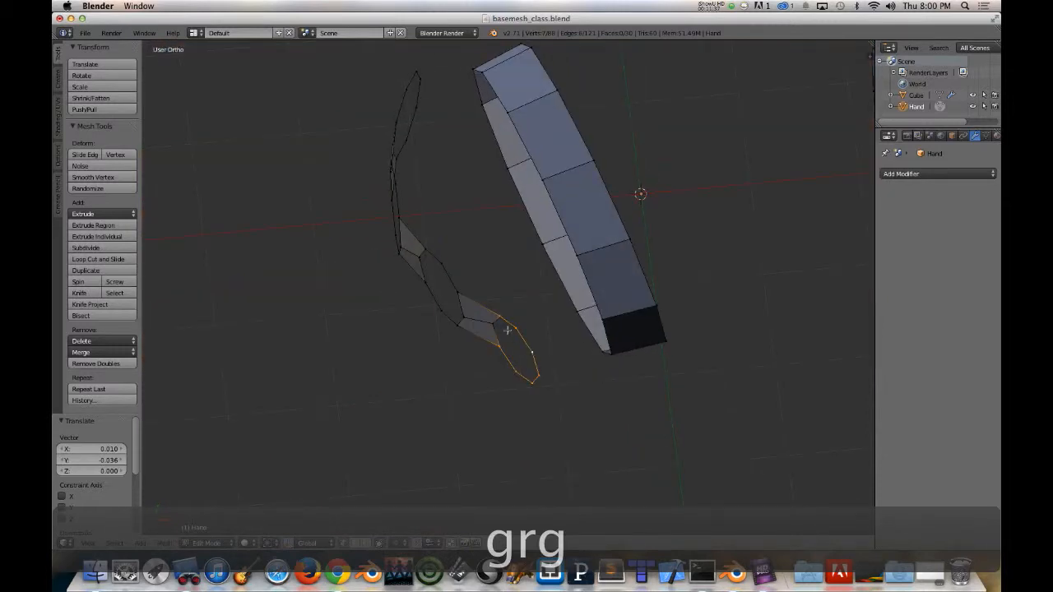
key(KP_7)
shift+middle_drag(596, 469, 579, 405)
key(r)
click(618, 399)
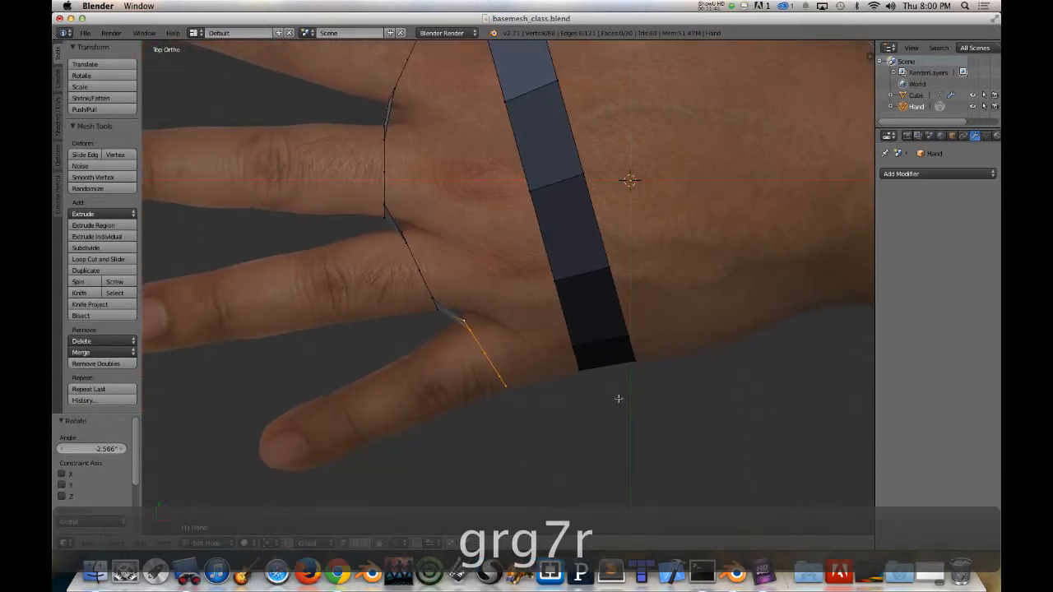
key(g)
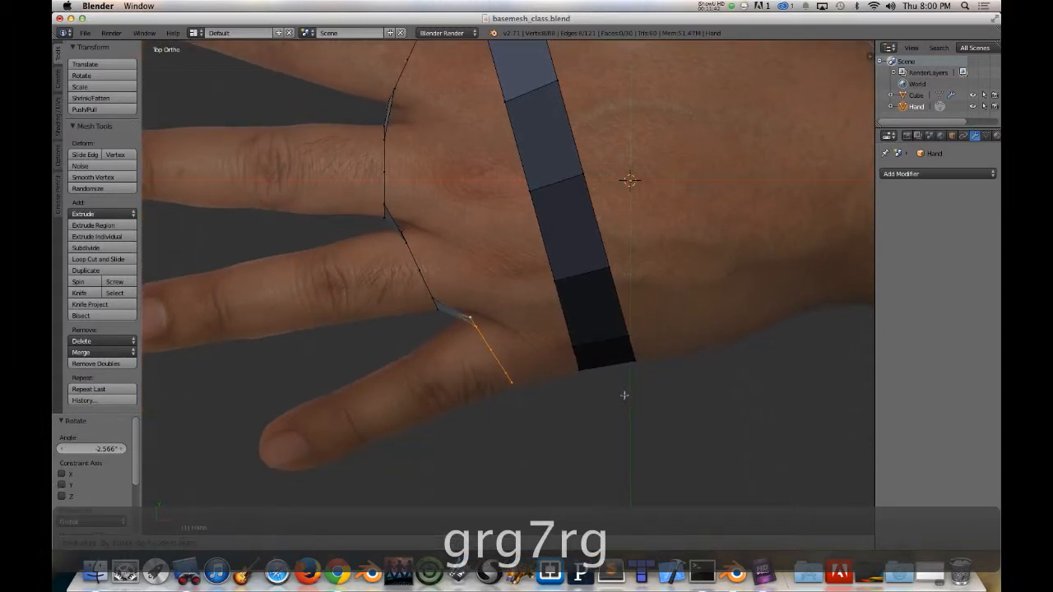
click(623, 398)
Step: Scale the little-finger base ring by about 1.09 and rotate it slightly to fit the finger's width and angle
key(s)
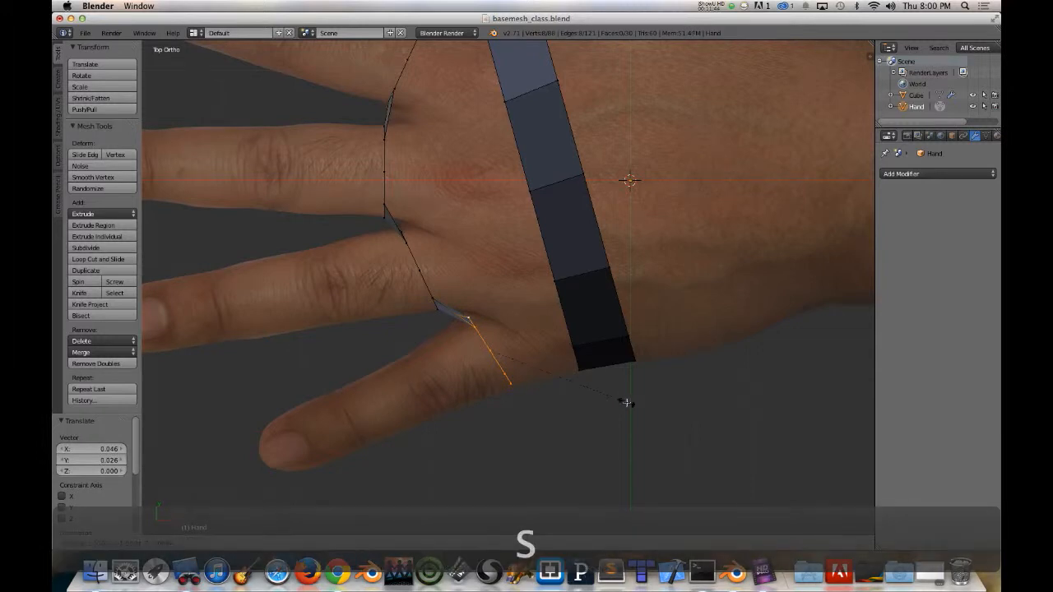
click(636, 411)
key(r)
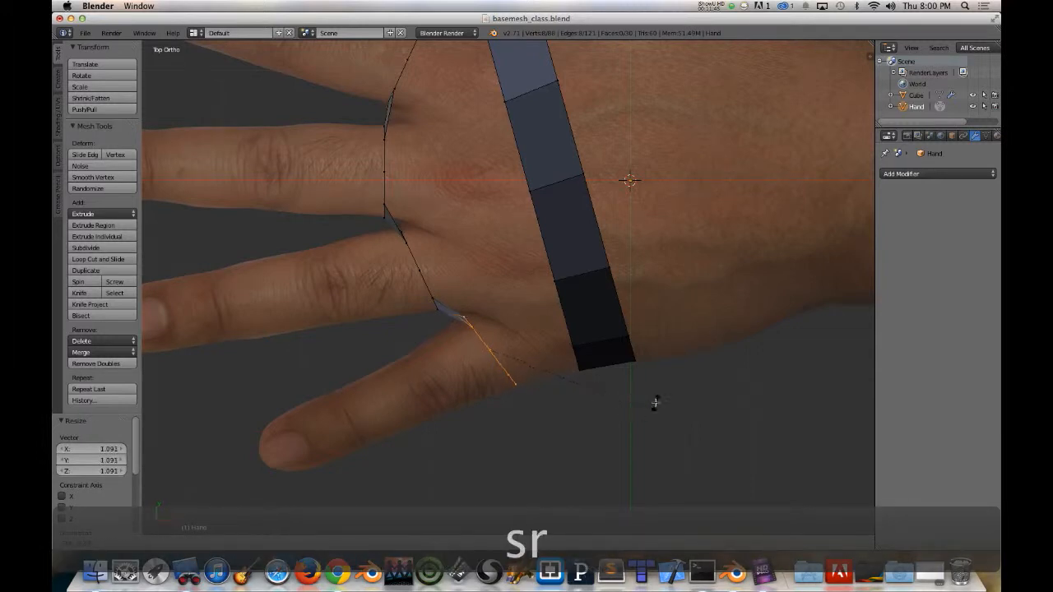
key(g)
click(653, 403)
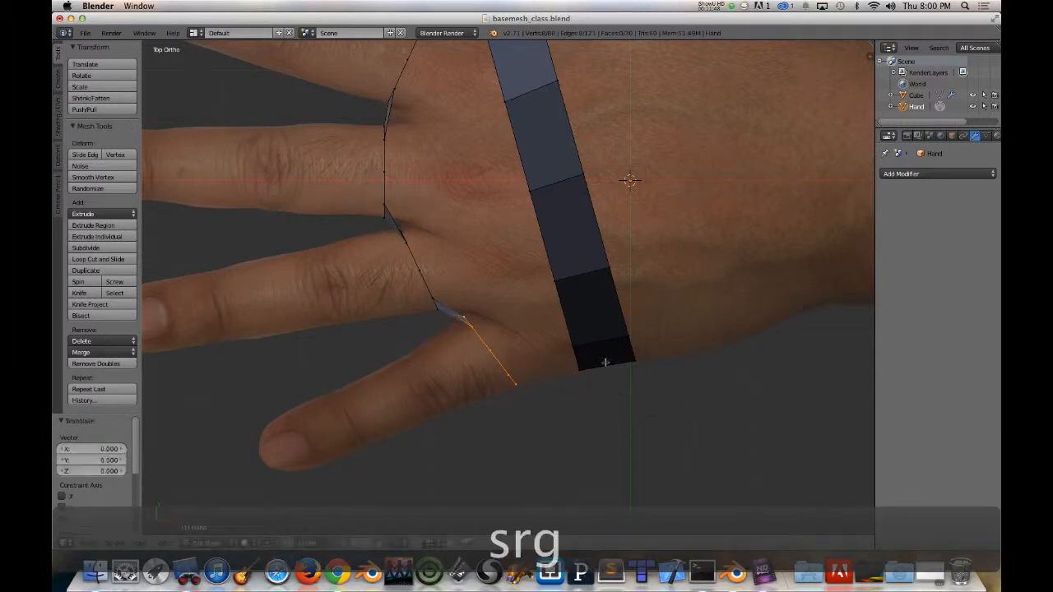
Step: Add one centred vertical loop cut through the web faces between the index and middle finger rings
scroll(512, 281, up, 2)
scroll(513, 281, down, 4)
shift+middle_drag(513, 282, 396, 361)
scroll(319, 411, up, 4)
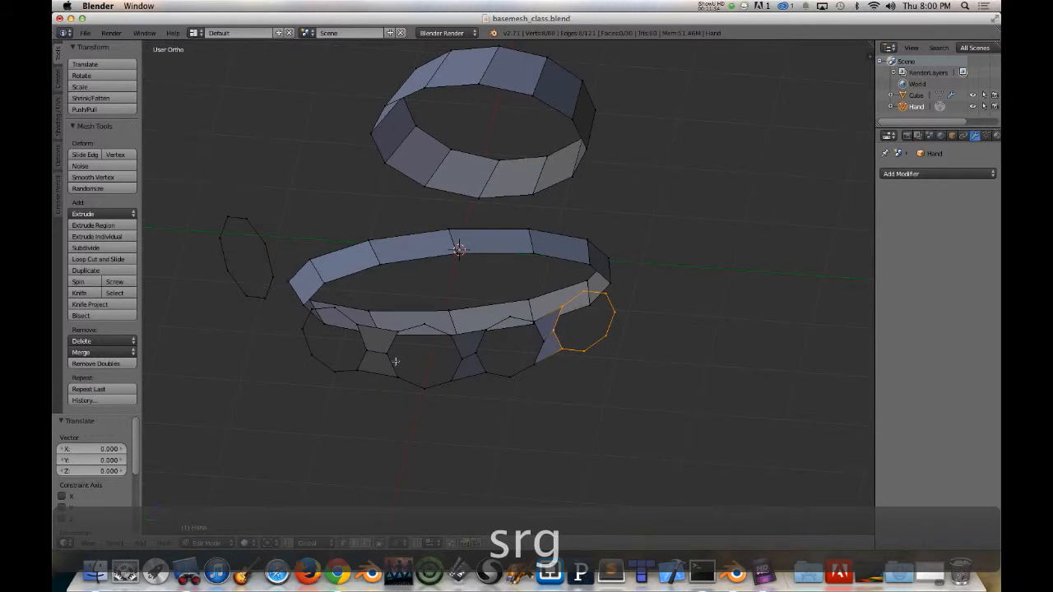
key(ctrl+r)
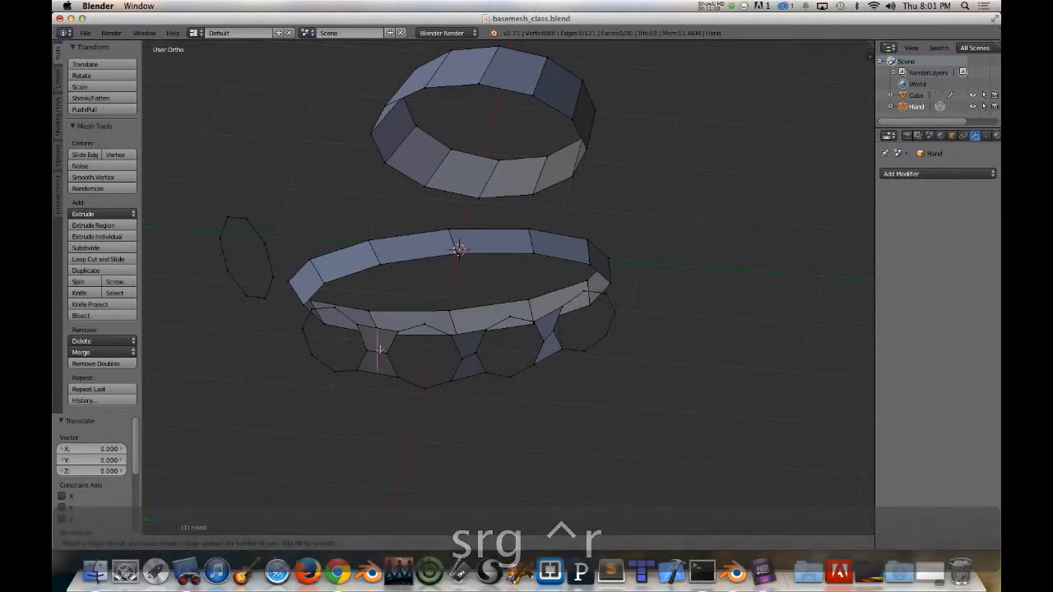
click(380, 349)
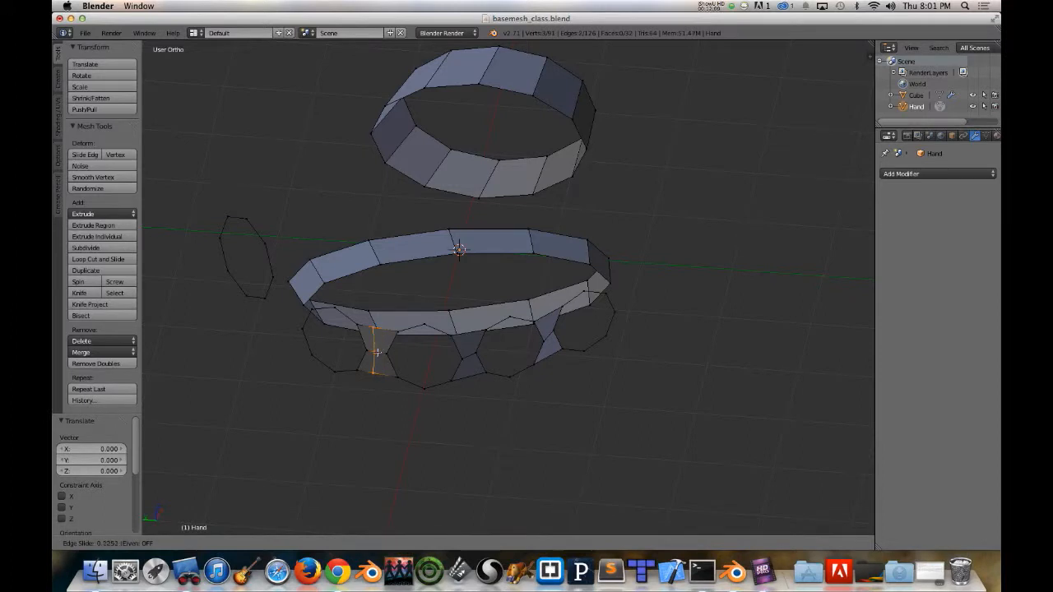
right_click(377, 351)
Step: Add one vertical loop cut through each of the middle-ring and ring-little finger webs, keeping the last one centred
key(ctrl+r)
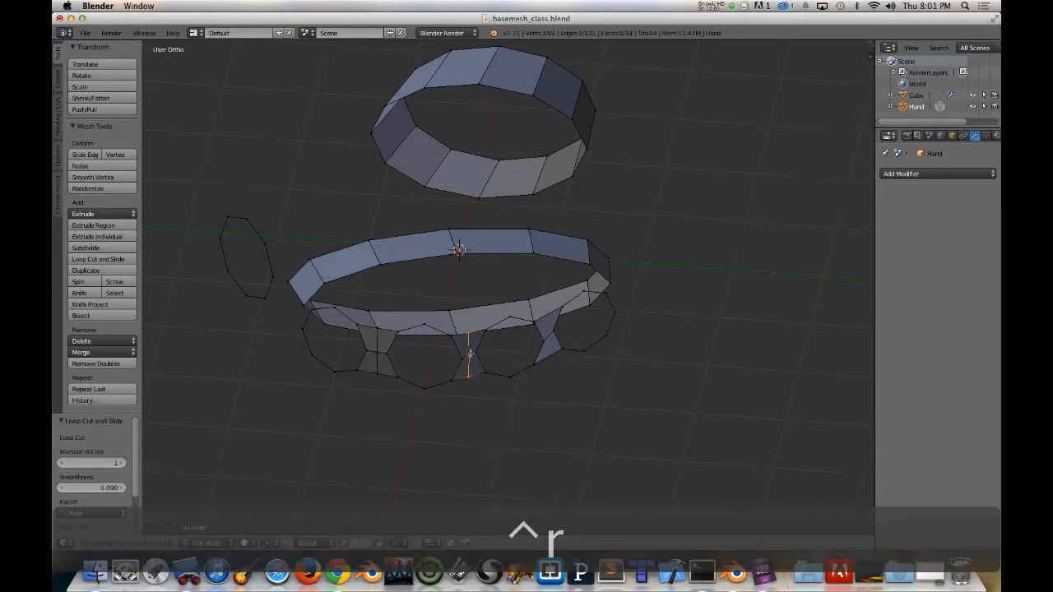
key(ctrl+r)
click(551, 336)
right_click(550, 336)
Step: Select the centre edge loops of all three finger webs and move them about 0.059 along X toward the palm
middle_drag(453, 370, 405, 367)
alt+shift+right_click(463, 324)
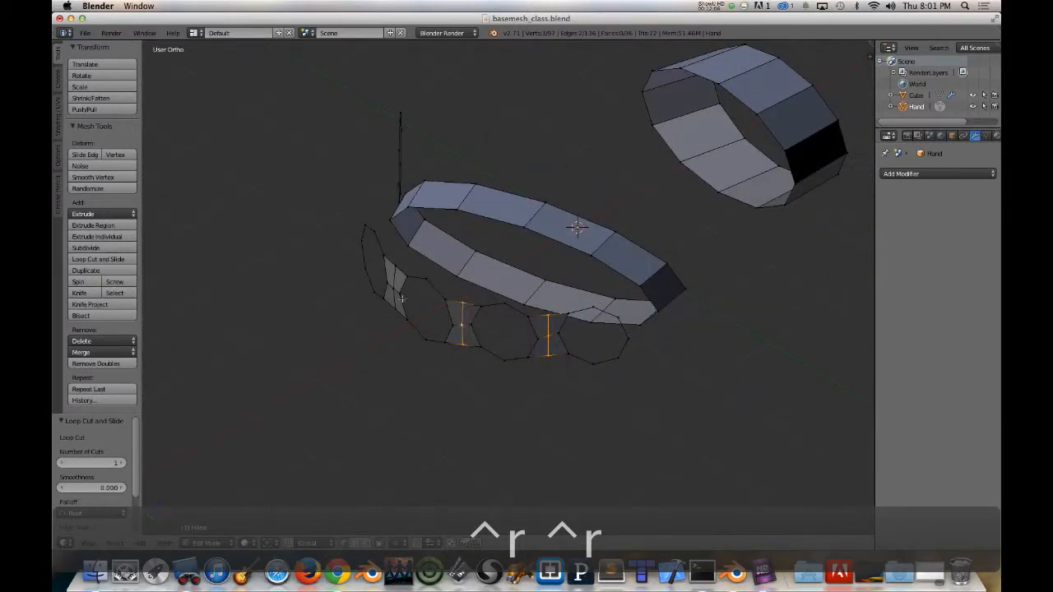
alt+shift+right_click(391, 282)
key(g)
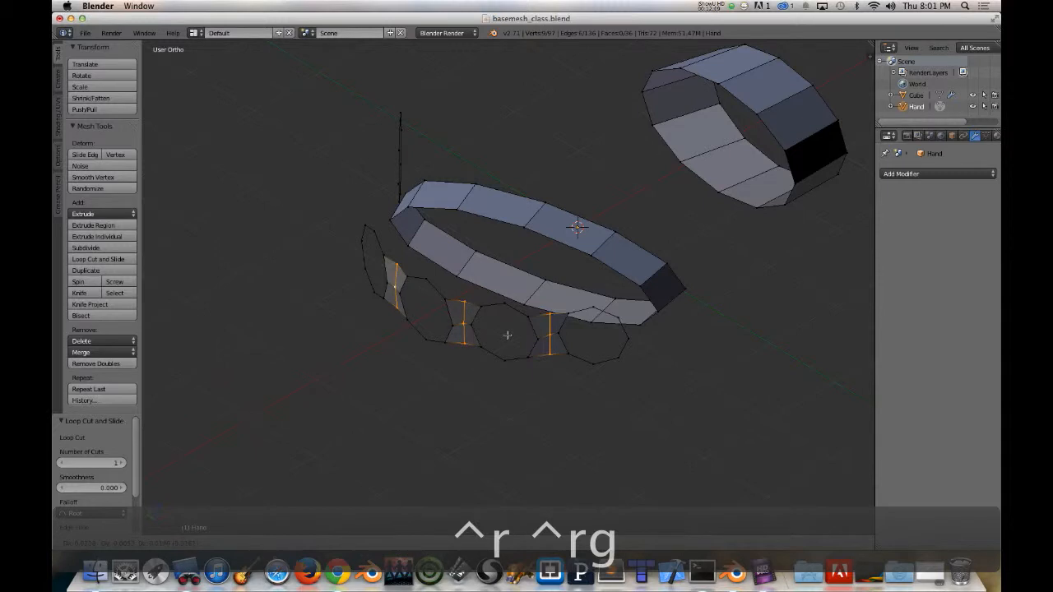
key(x)
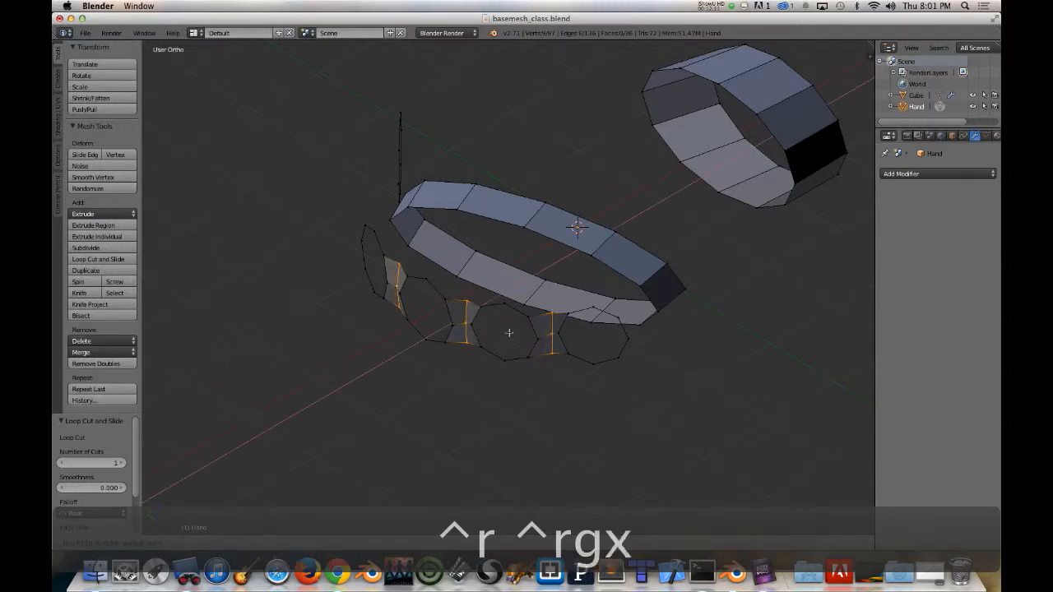
click(509, 332)
Step: Select the finger-side edge loop of the palm ring and extrude it about -0.310 in X and -0.062 in Y toward the fingers
middle_drag(508, 332, 342, 386)
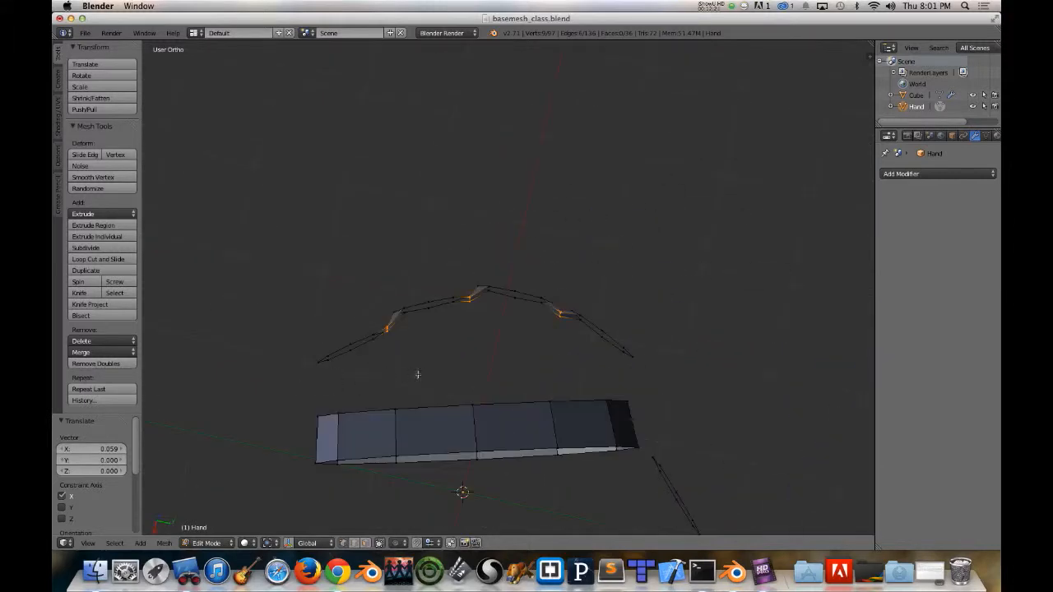
middle_drag(417, 371, 461, 359)
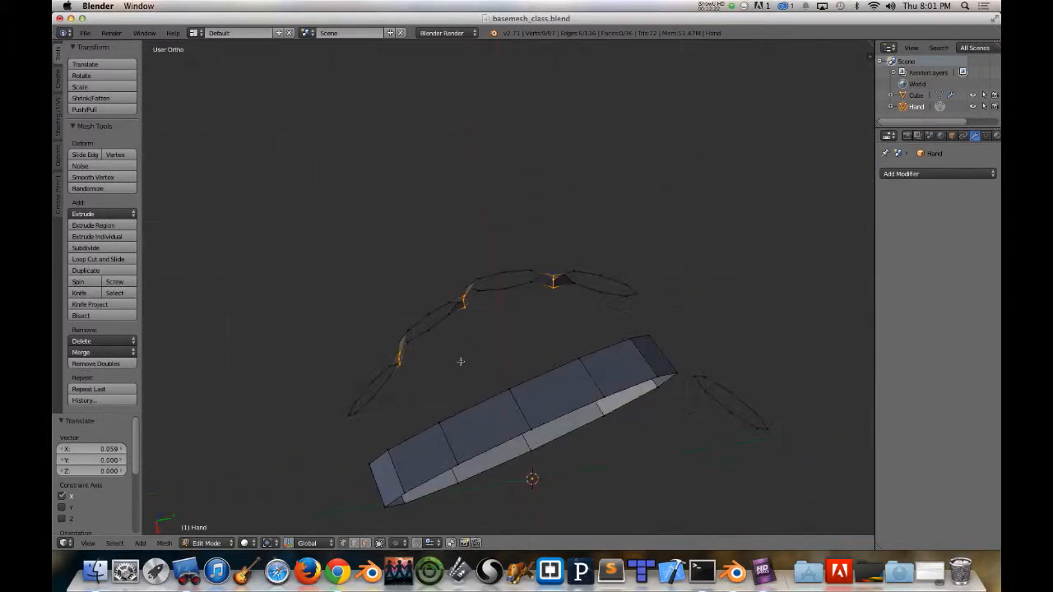
key(KP_7)
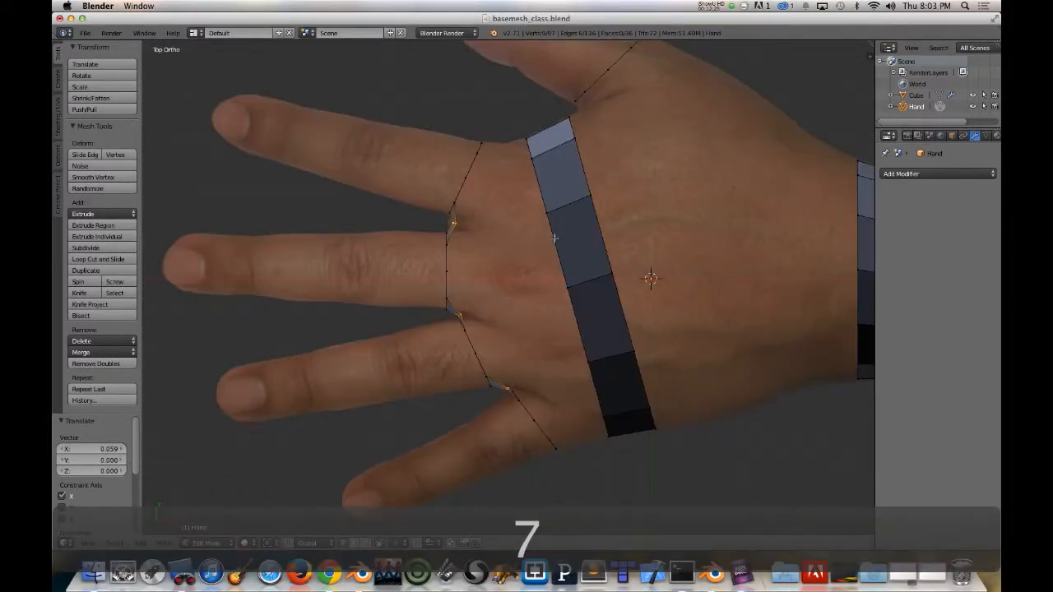
middle_drag(555, 238, 480, 238)
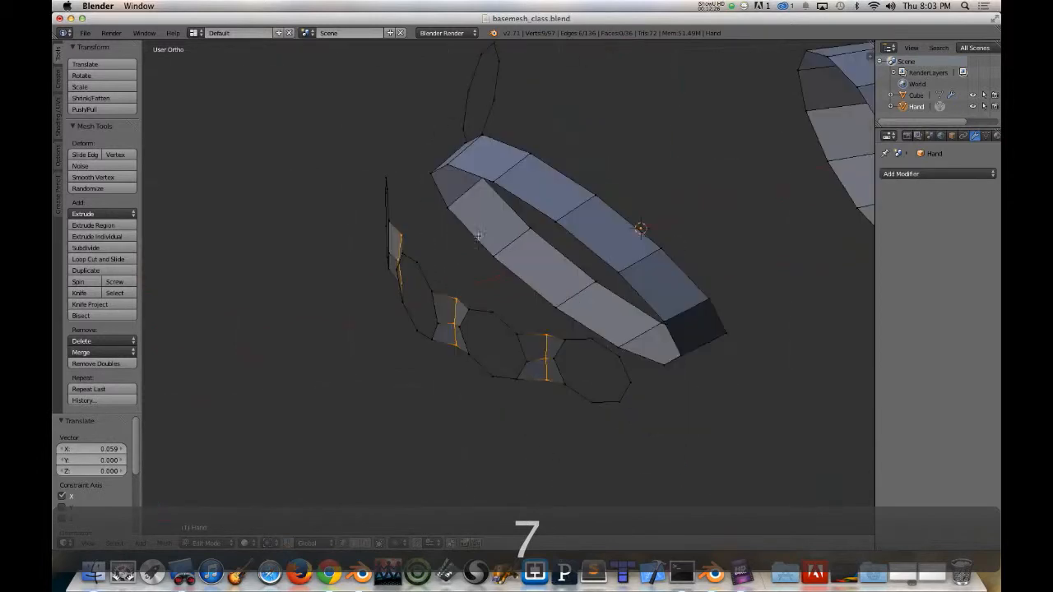
alt+right_click(415, 259)
alt+shift+right_click(543, 204)
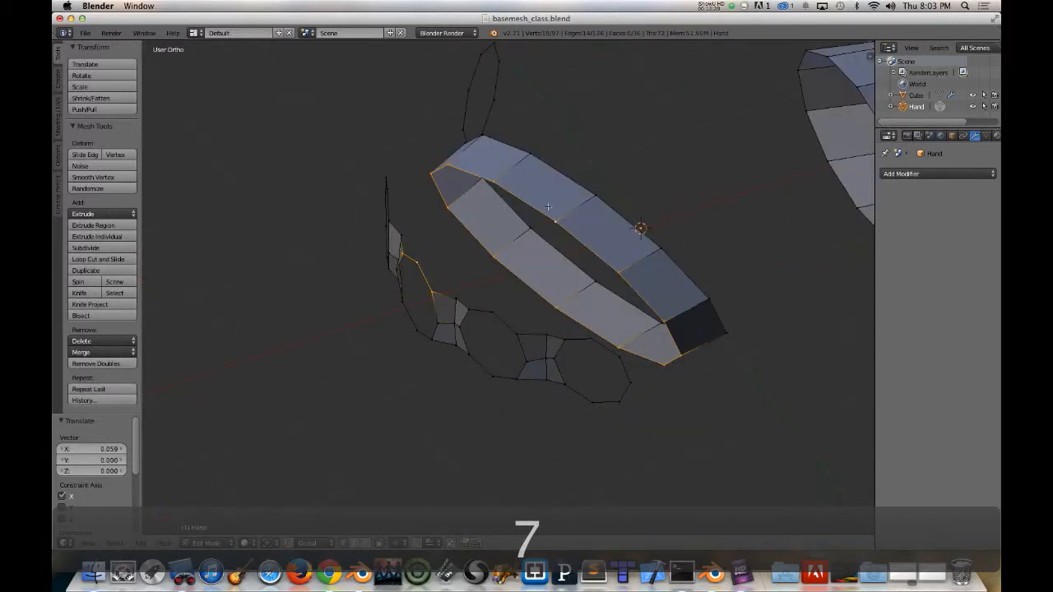
middle_drag(543, 204, 592, 227)
key(KP_7)
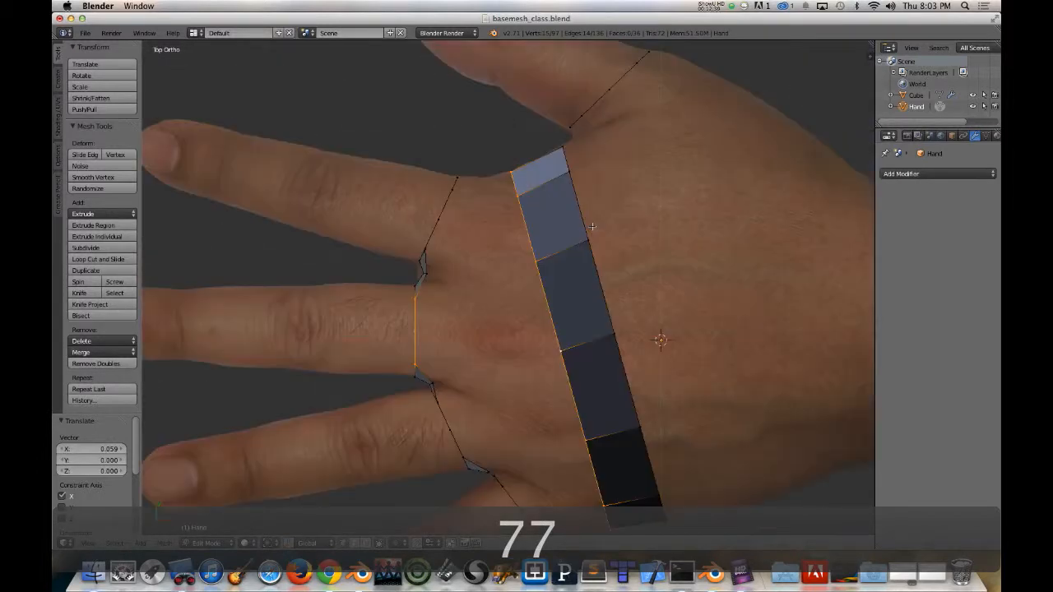
shift+middle_drag(542, 329, 529, 245)
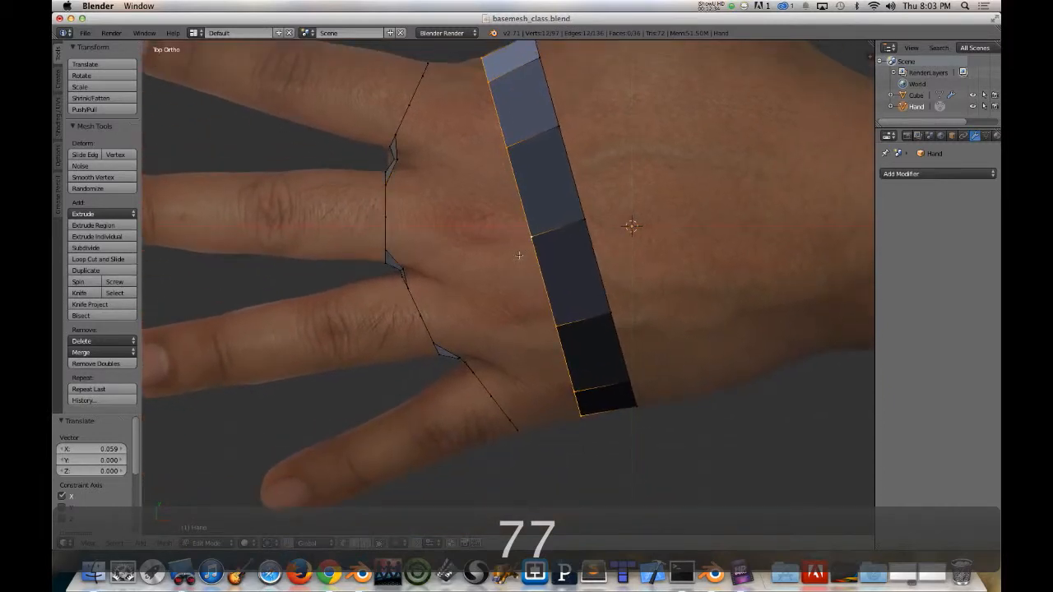
scroll(522, 251, down, 3)
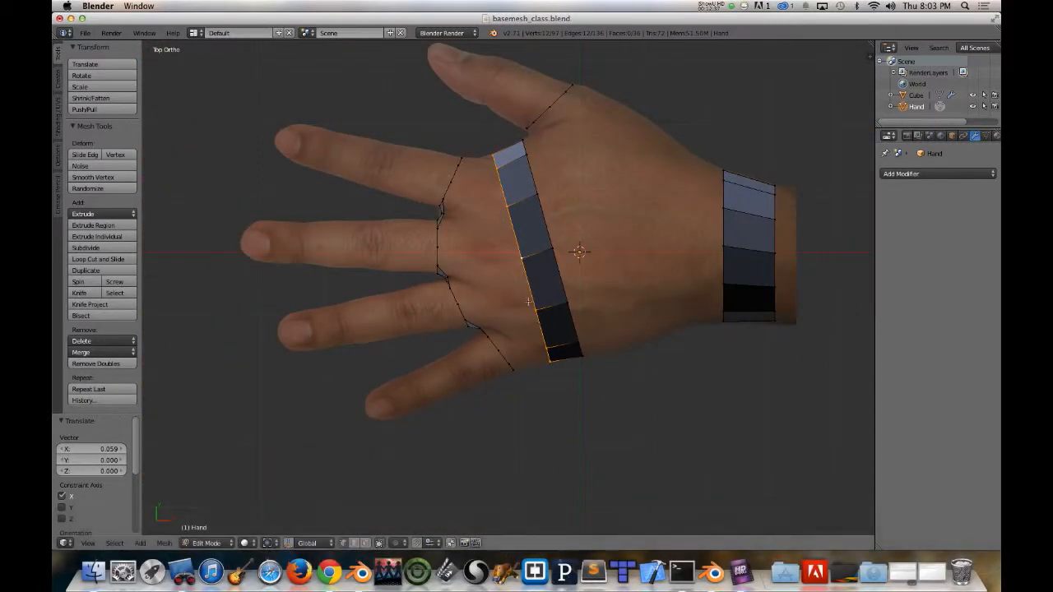
key(e)
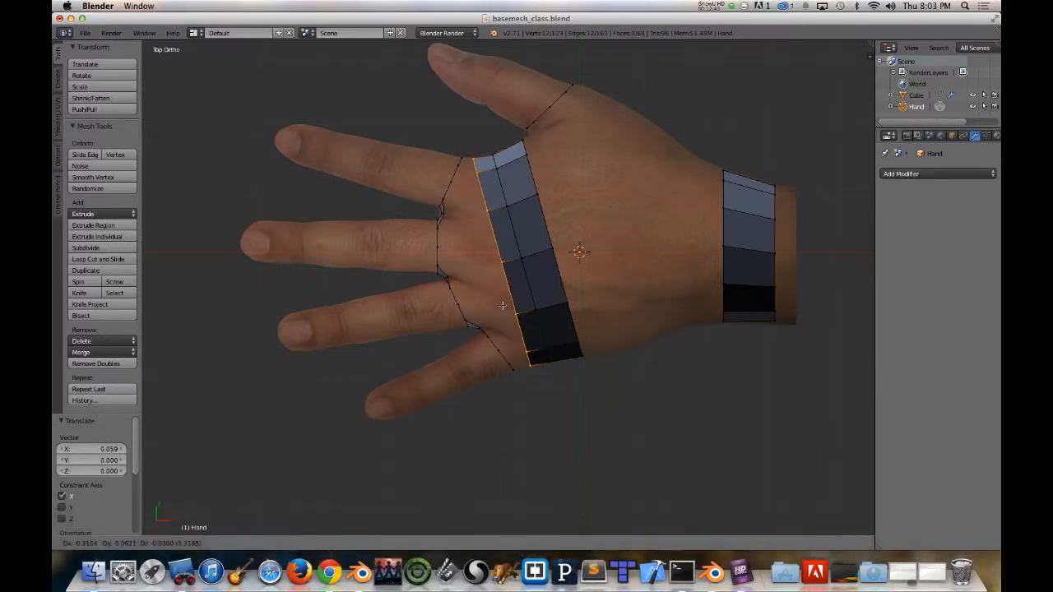
click(503, 305)
Step: In top wireframe view, scale the extruded palm edge loop by about 1.006 in X and Y only, and return to solid shading
middle_drag(503, 305, 559, 308)
key(7)
key(z)
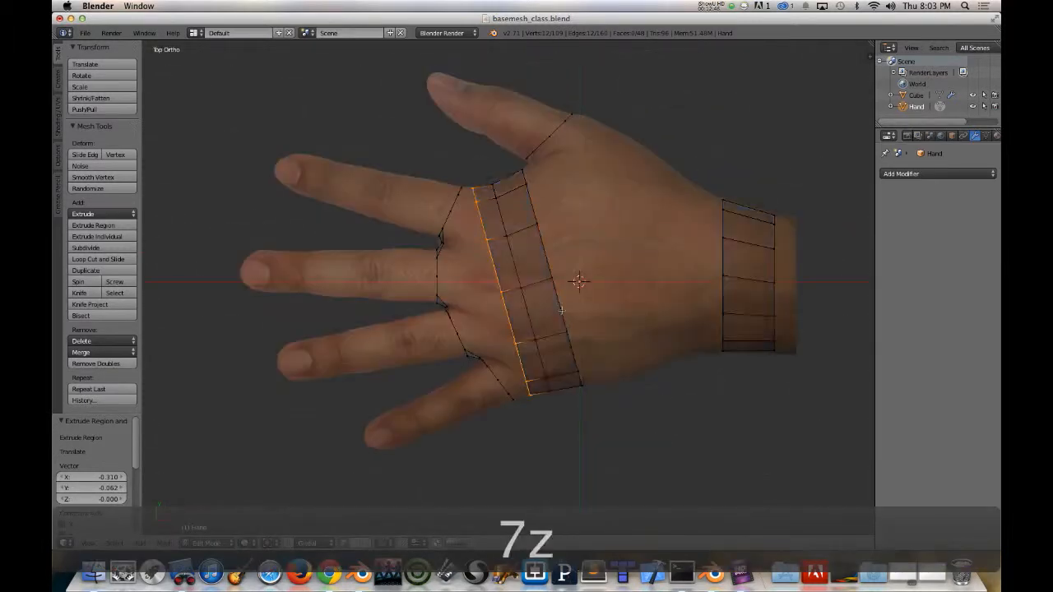
key(s)
key(shift+z)
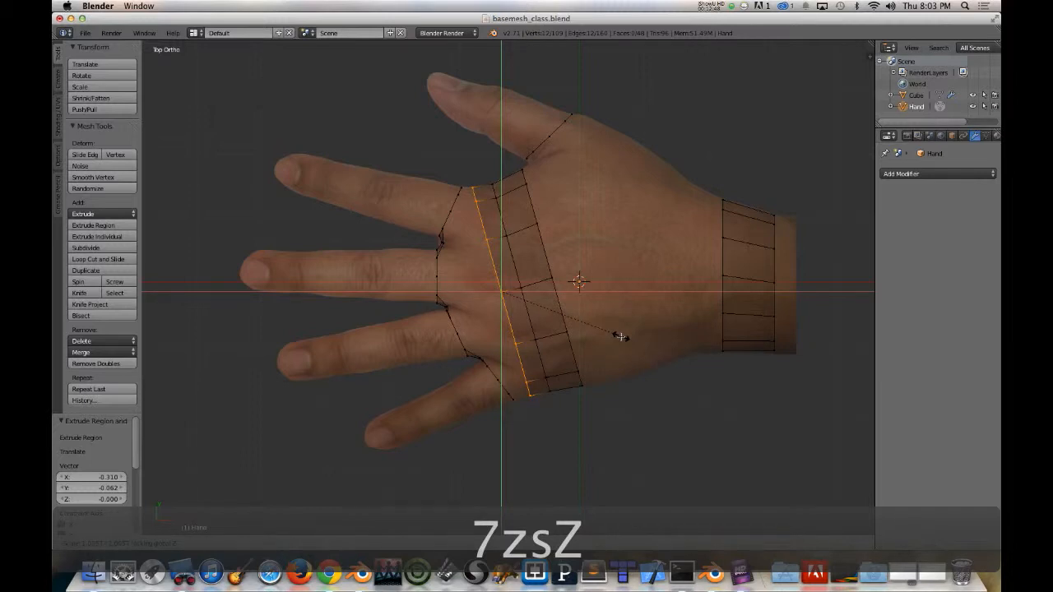
click(619, 336)
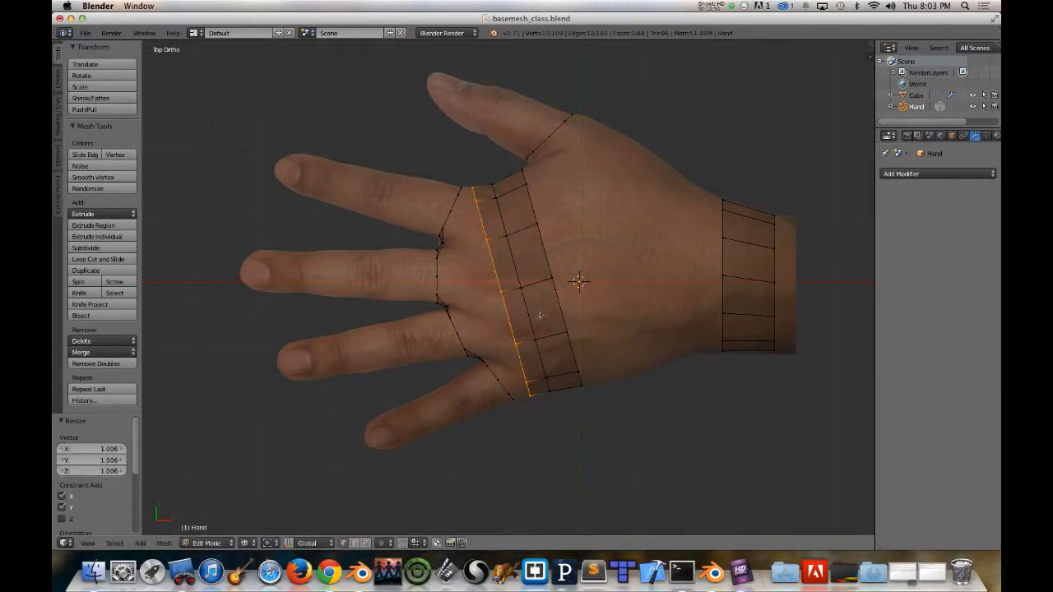
mouse_move(540, 315)
middle_down()
mouse_move(578, 301)
mouse_move(412, 265)
mouse_move(381, 298)
mouse_move(509, 285)
mouse_move(525, 216)
mouse_move(464, 236)
mouse_move(461, 284)
mouse_move(505, 242)
mouse_move(461, 244)
middle_up()
key(z)
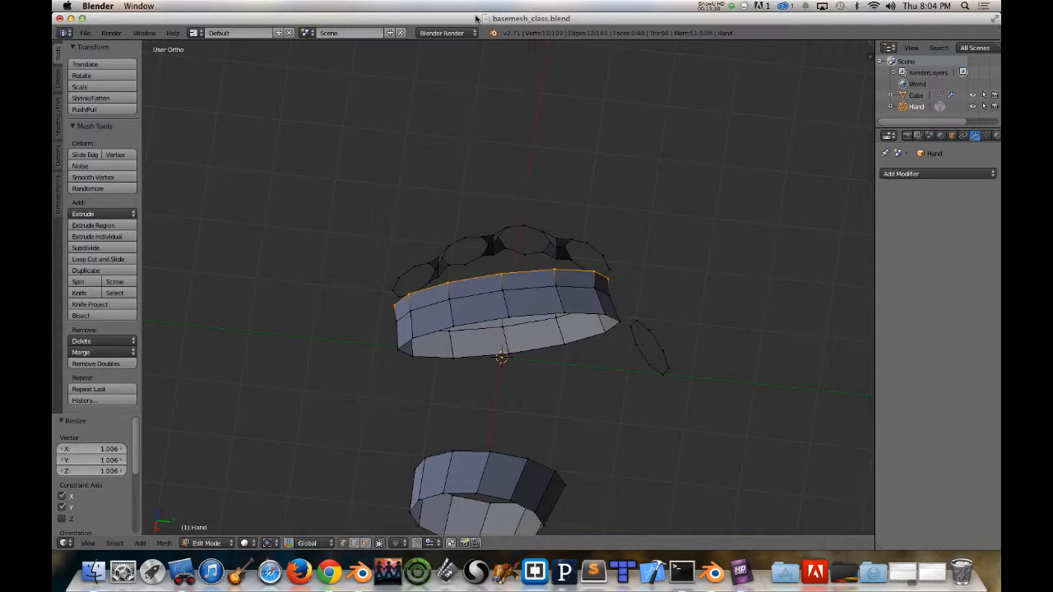
middle_drag(411, 230, 542, 347)
right_click(498, 287)
scroll(542, 347, up, 4)
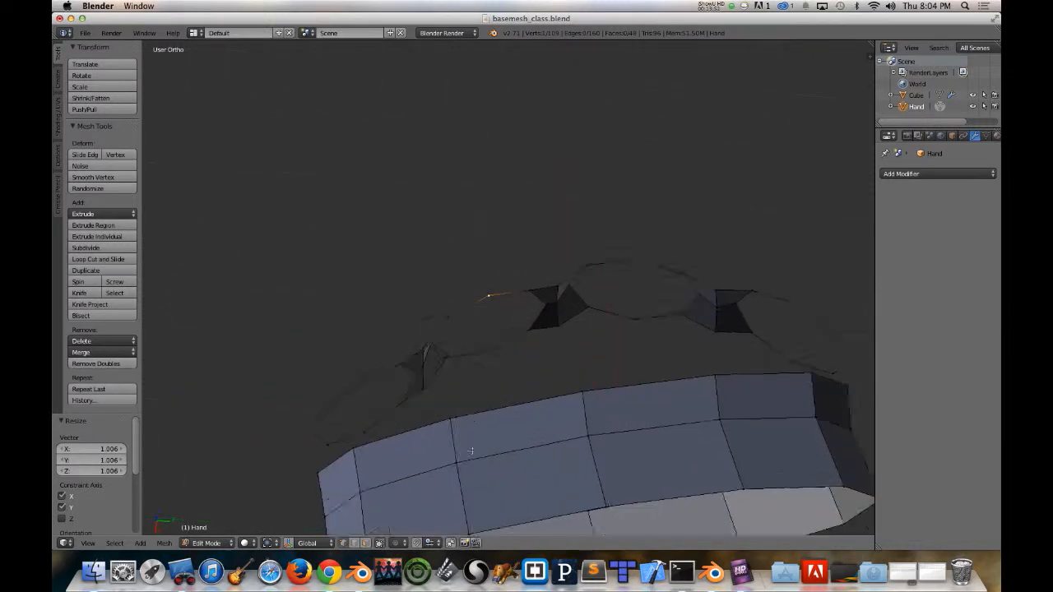
shift+middle_drag(501, 424, 530, 288)
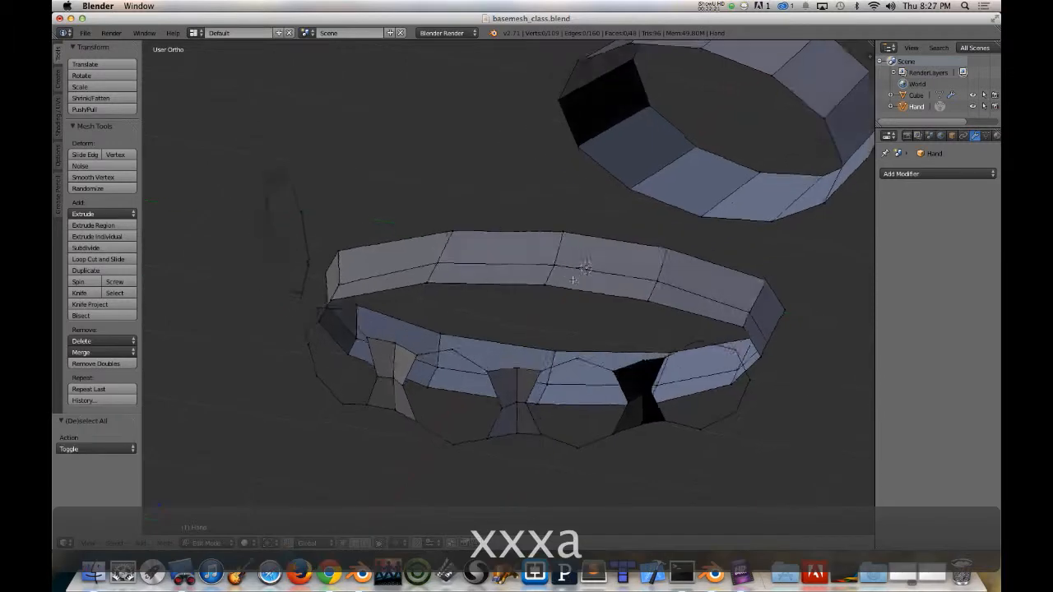
Step: Add a centred loop cut across the back of the palm ring behind the middle finger and Shrink/Fatten it by -0.026
middle_drag(573, 281, 566, 286)
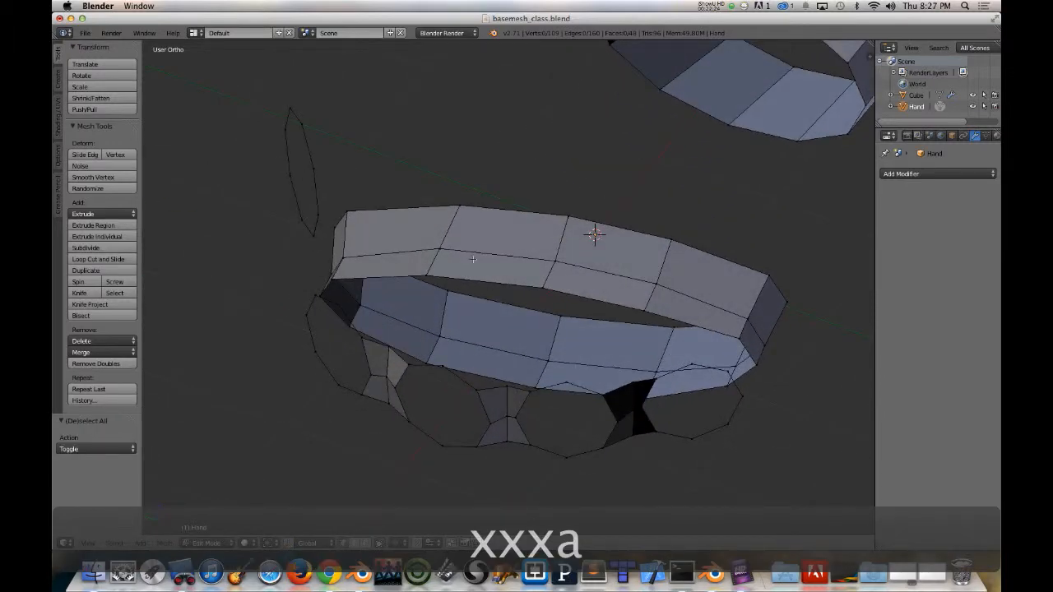
middle_drag(473, 259, 428, 306)
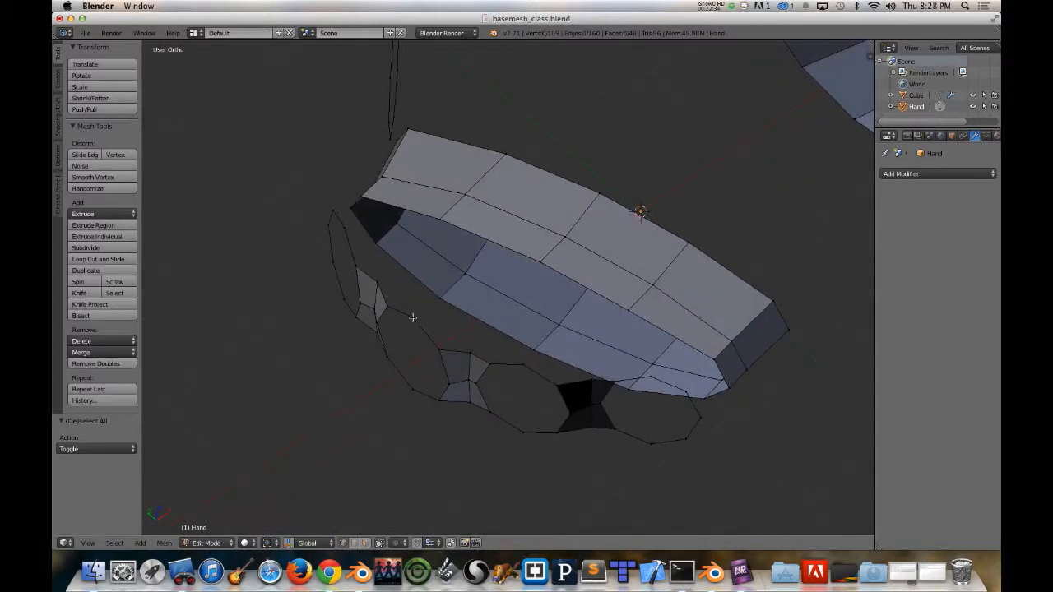
middle_drag(511, 216, 511, 204)
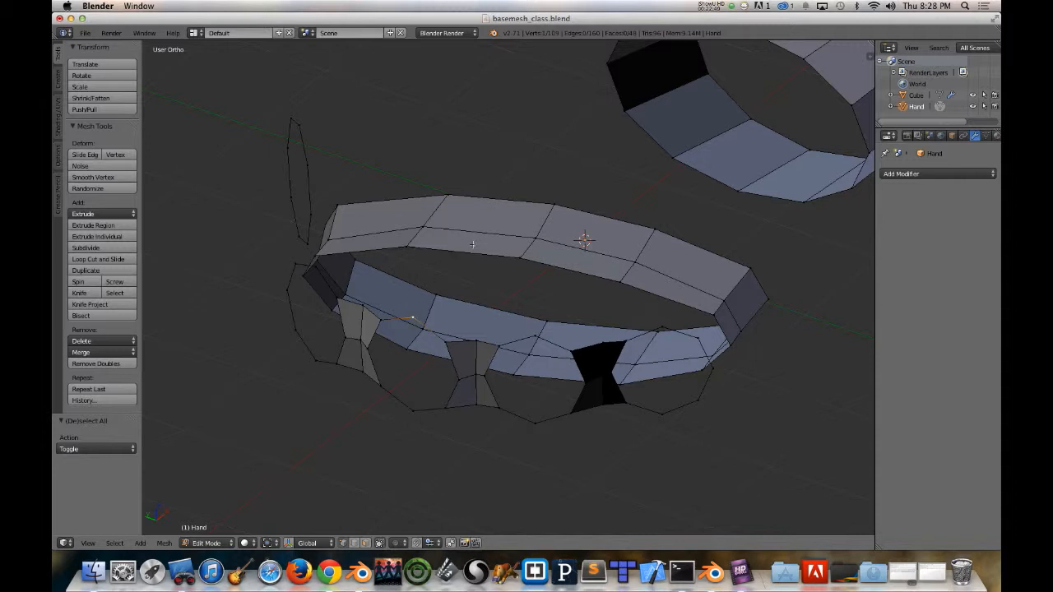
key(ctrl+r)
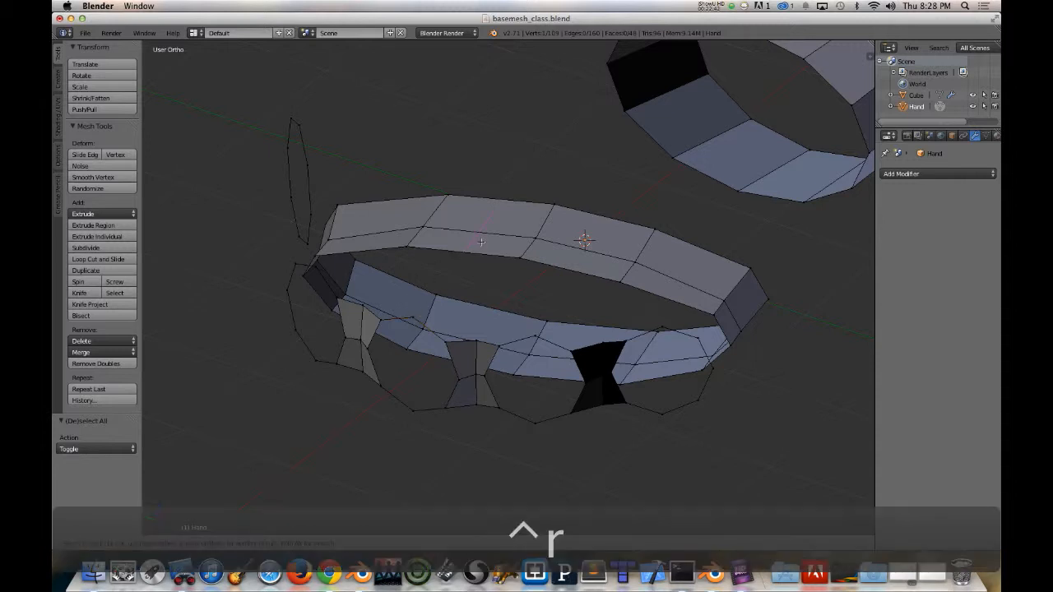
click(483, 240)
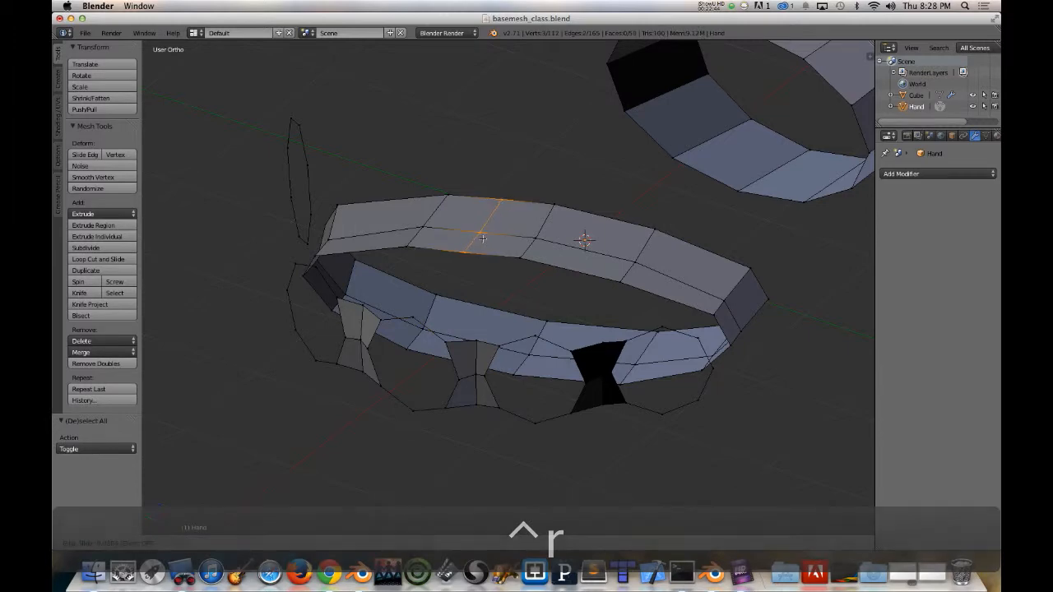
click(483, 240)
middle_drag(449, 265, 595, 257)
key(alt+s)
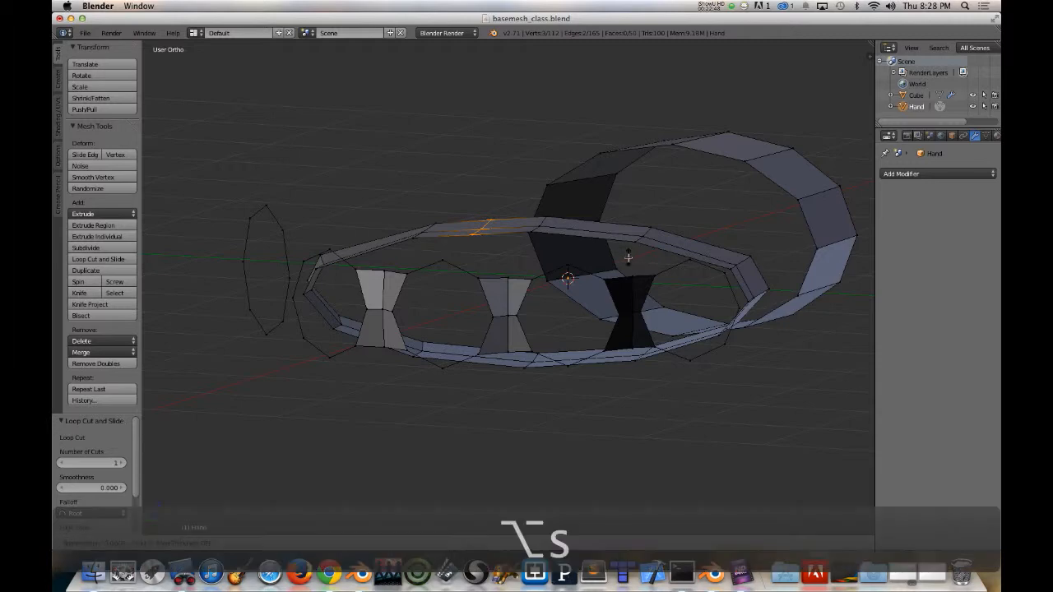
click(628, 259)
Step: Add a centred loop cut across the back of the palm ring behind the ring finger and Shrink/Fatten it by -0.017
middle_drag(576, 272, 540, 277)
key(ctrl+r)
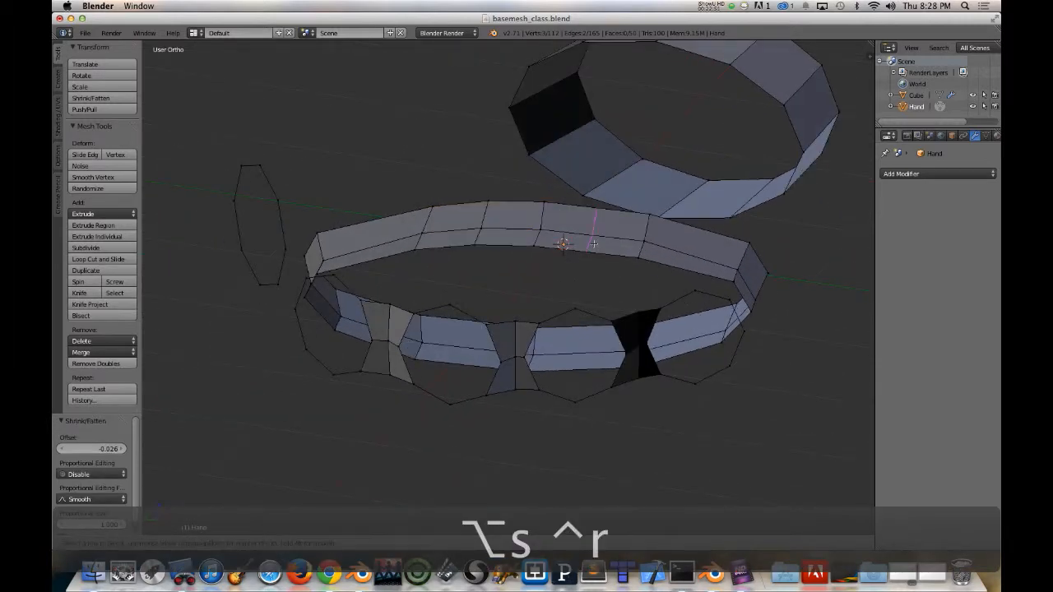
click(593, 244)
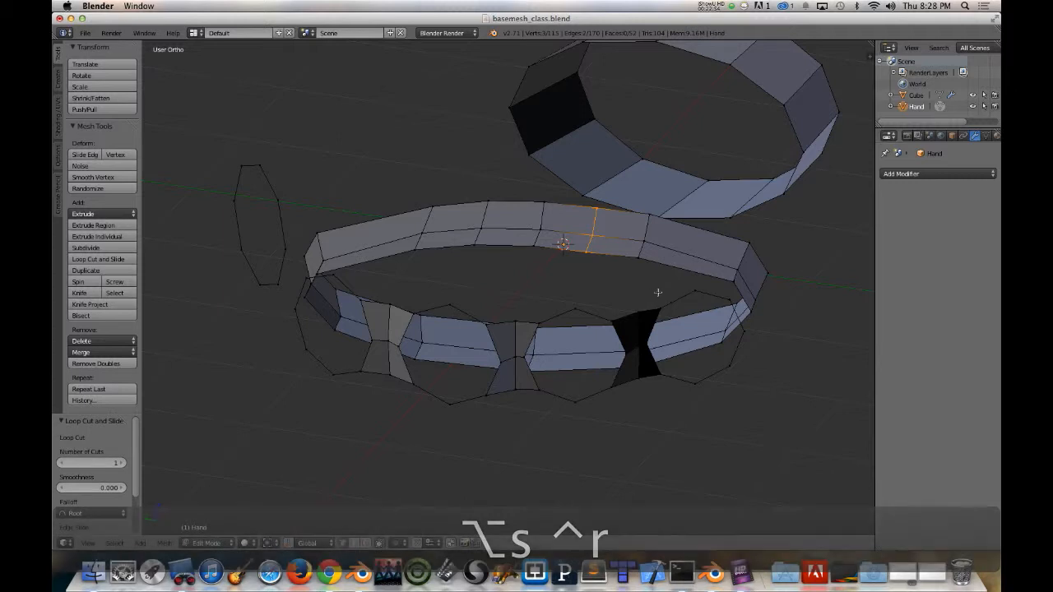
key(alt+s)
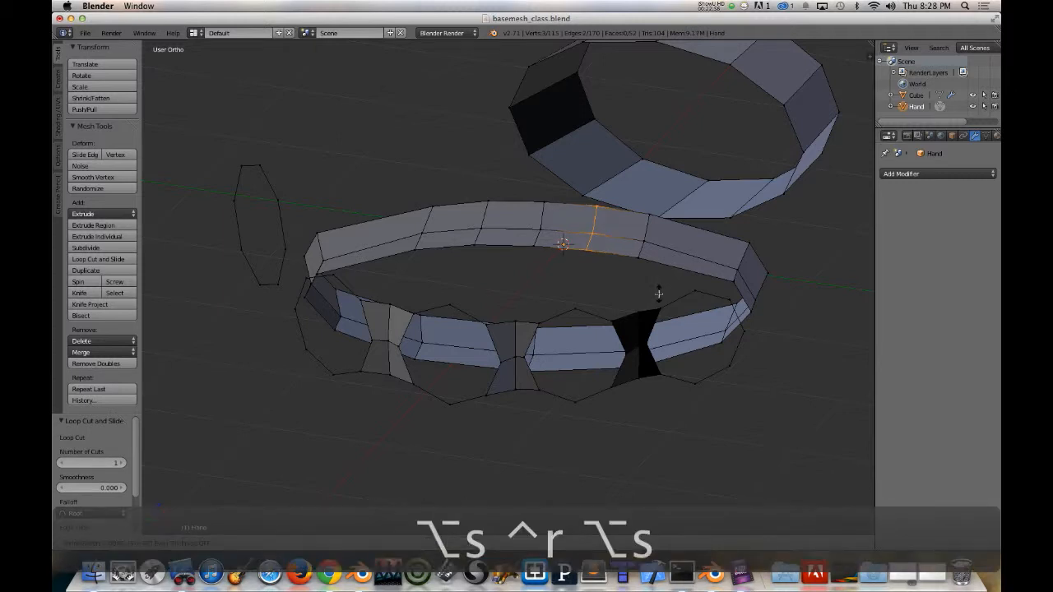
click(658, 294)
Step: Add a centred loop cut across the back of the palm ring behind the little finger and Shrink/Fatten it by -0.051
middle_drag(631, 294, 673, 282)
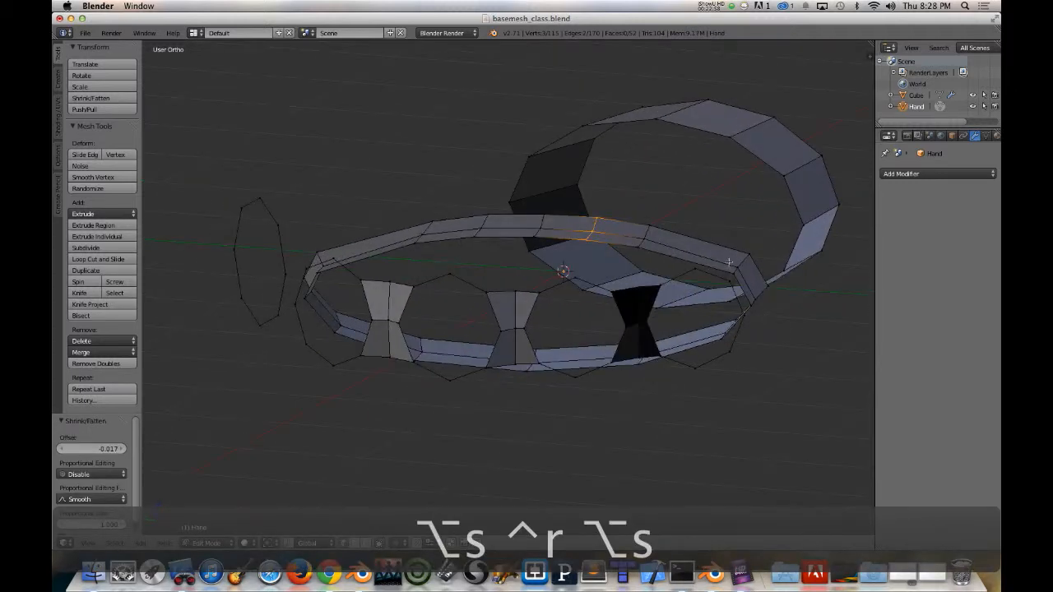
key(ctrl+r)
click(702, 264)
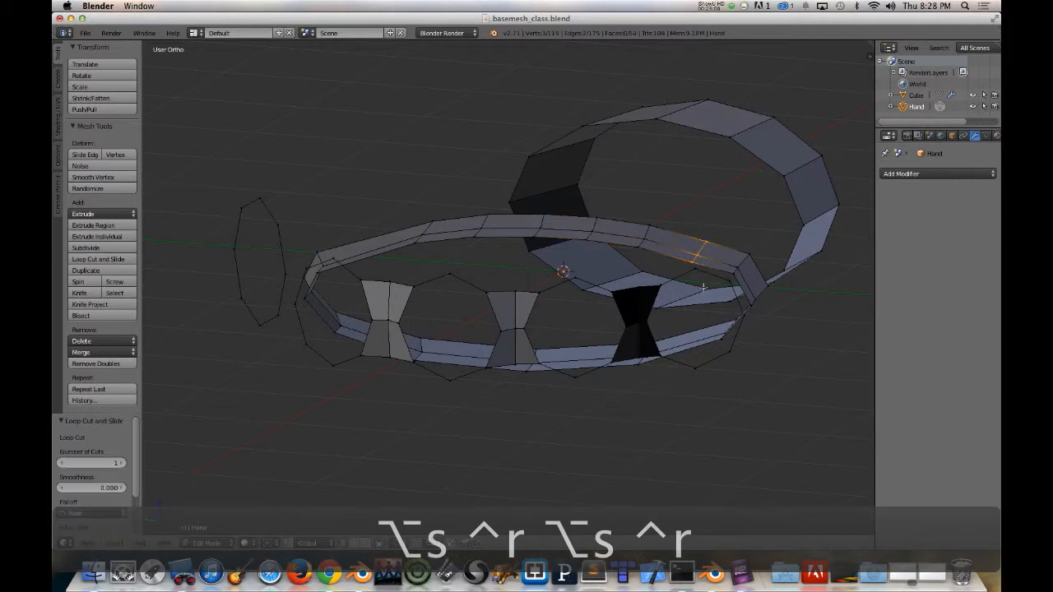
middle_drag(702, 265, 630, 176)
key(alt+s)
click(729, 268)
Step: In top view, edge-slide the little-finger loop of the palm ring by a factor of about -0.019
key(7)
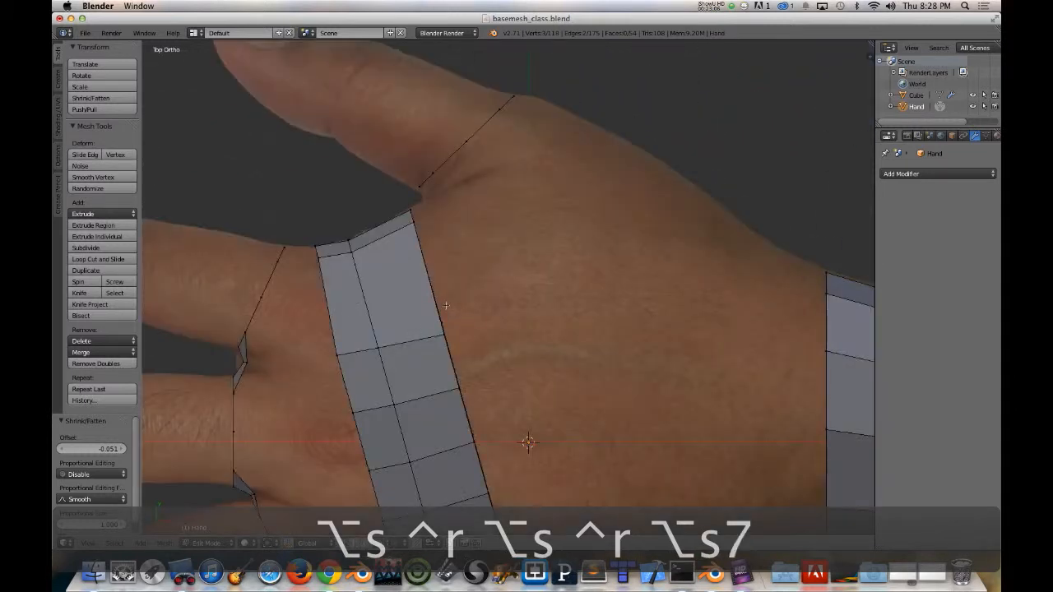
shift+middle_drag(419, 349, 458, 178)
shift+middle_drag(472, 316, 482, 256)
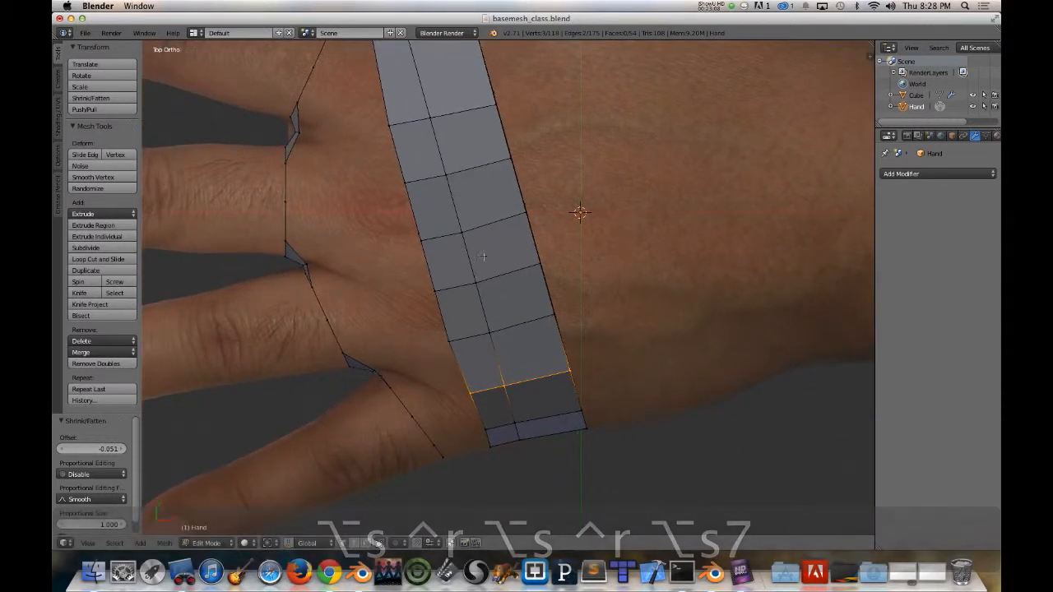
shift+middle_drag(507, 348, 514, 338)
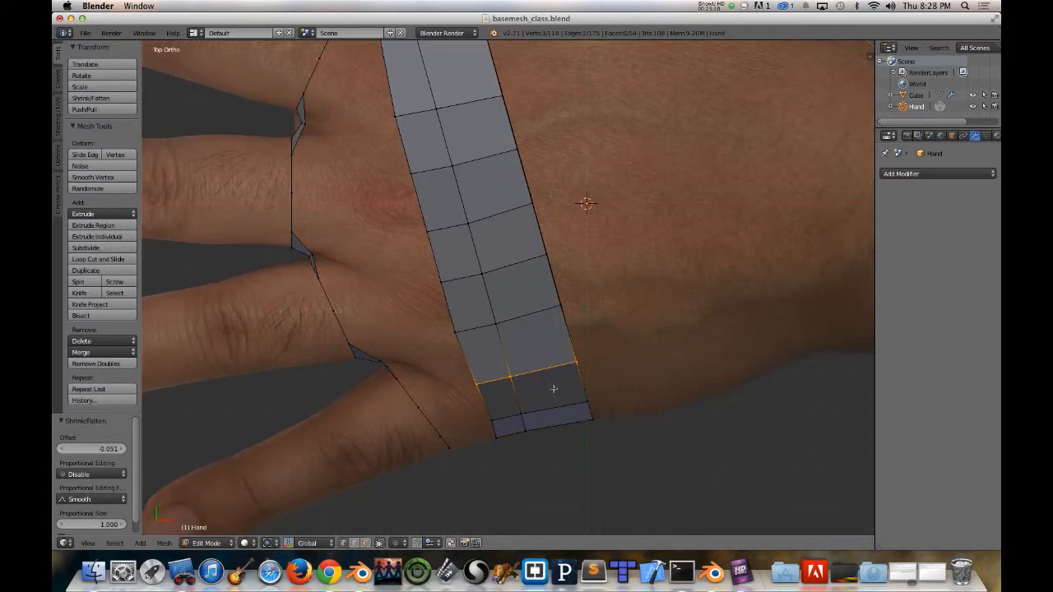
key(g)
key(g)
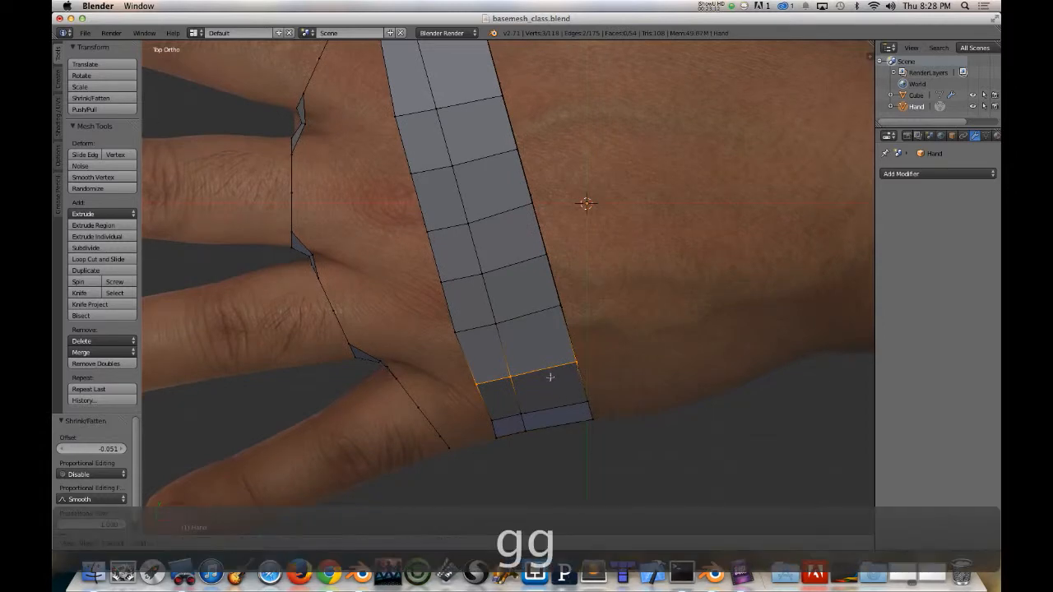
click(550, 379)
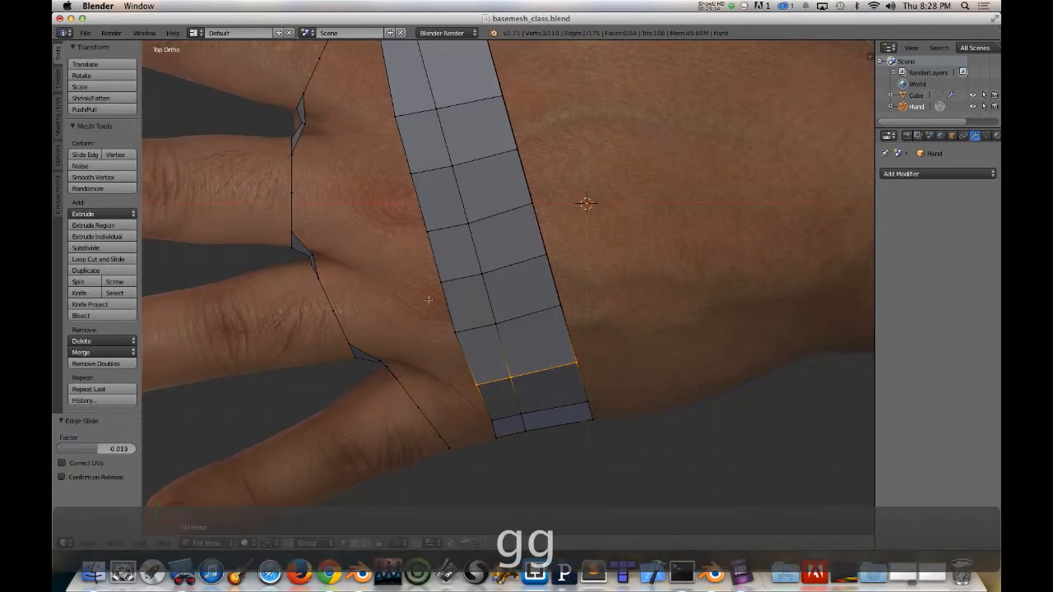
Step: Add a centred loop cut across the back of the palm ring behind the index finger and Shrink/Fatten it by -0.077
middle_drag(551, 378, 411, 343)
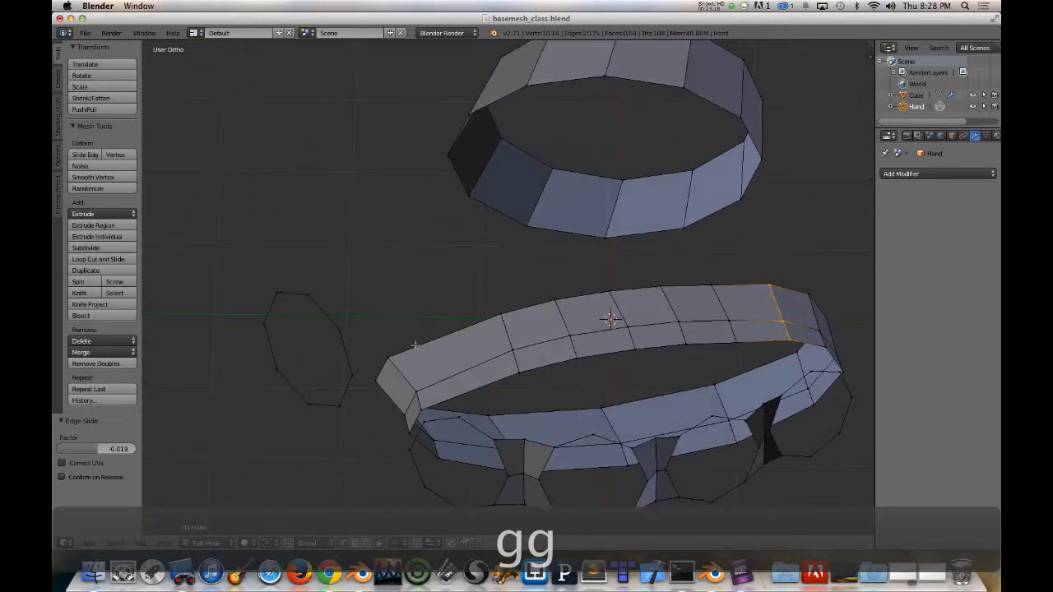
key(ctrl+r)
click(444, 347)
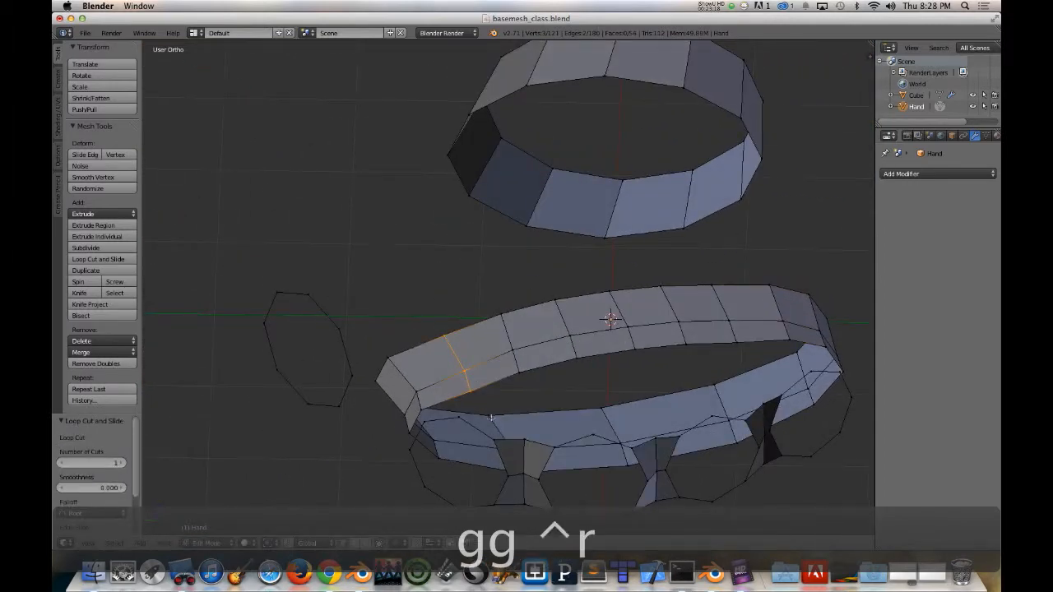
middle_drag(503, 403, 575, 373)
key(alt+s)
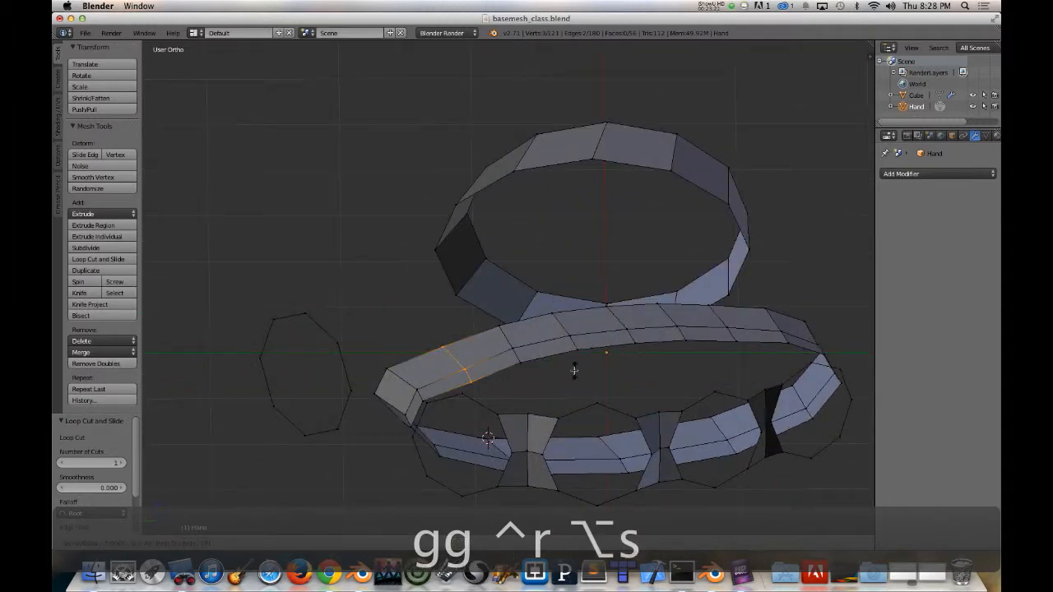
click(578, 377)
mouse_move(578, 376)
middle_down()
mouse_move(536, 392)
mouse_move(576, 378)
middle_up()
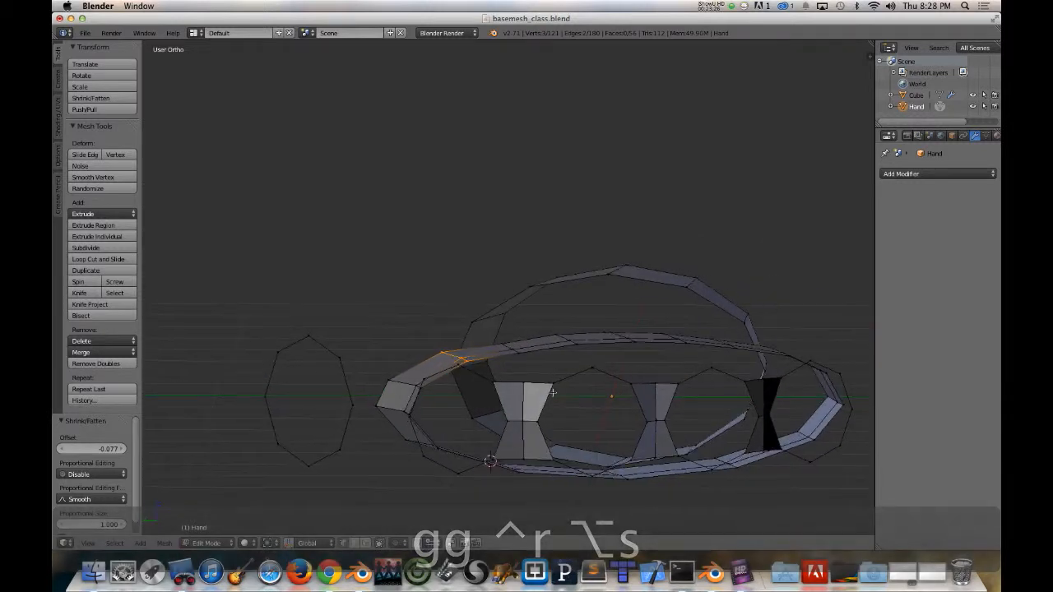
Step: Round the palm ring further behind the index finger by applying another Shrink/Fatten offset of -0.026 to the selected loop
key(alt+s)
click(577, 377)
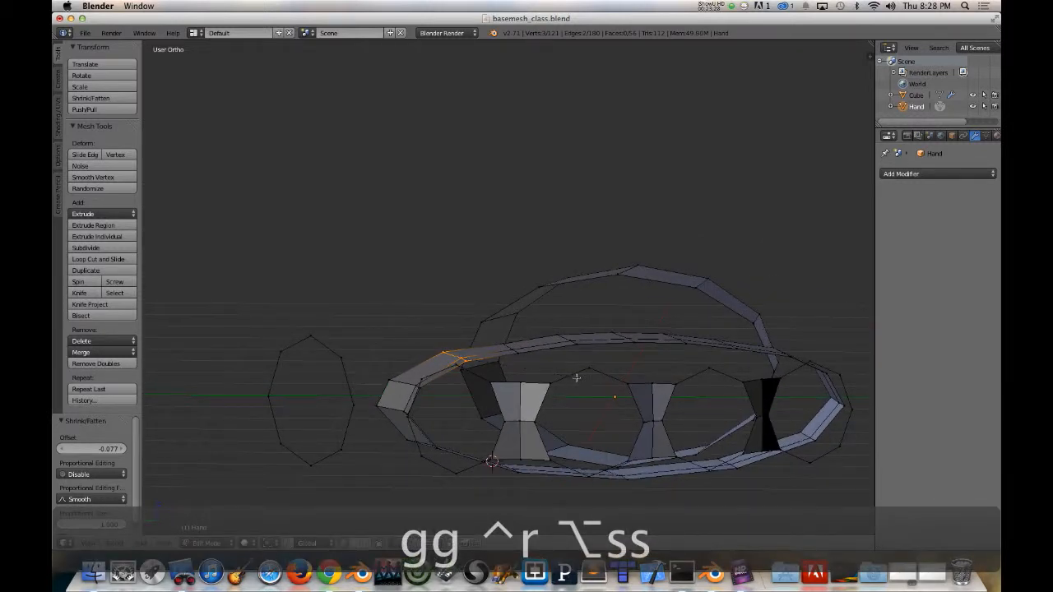
key(alt+s)
click(584, 384)
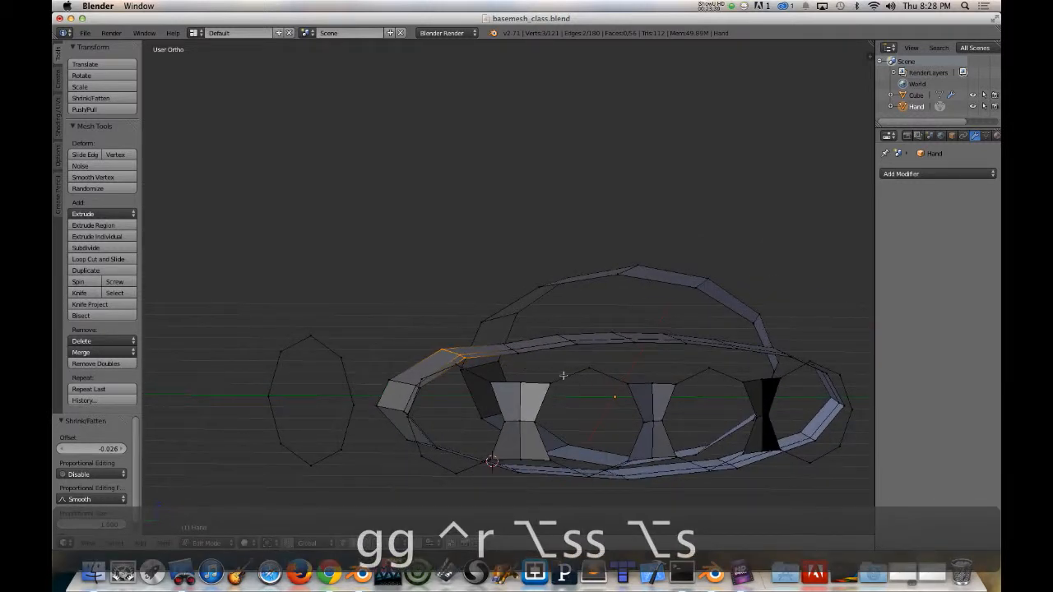
Step: Join the top vertex of the middle, ring, little and index finger rings to the matching palm-edge vertex with one edge each
middle_drag(567, 376, 606, 260)
key(f)
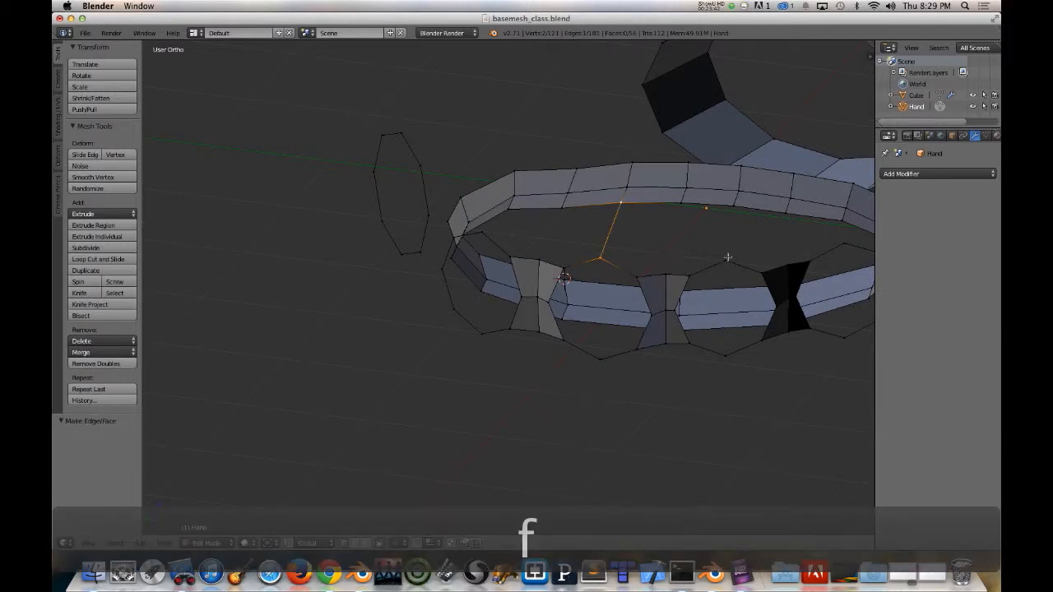
key(f)
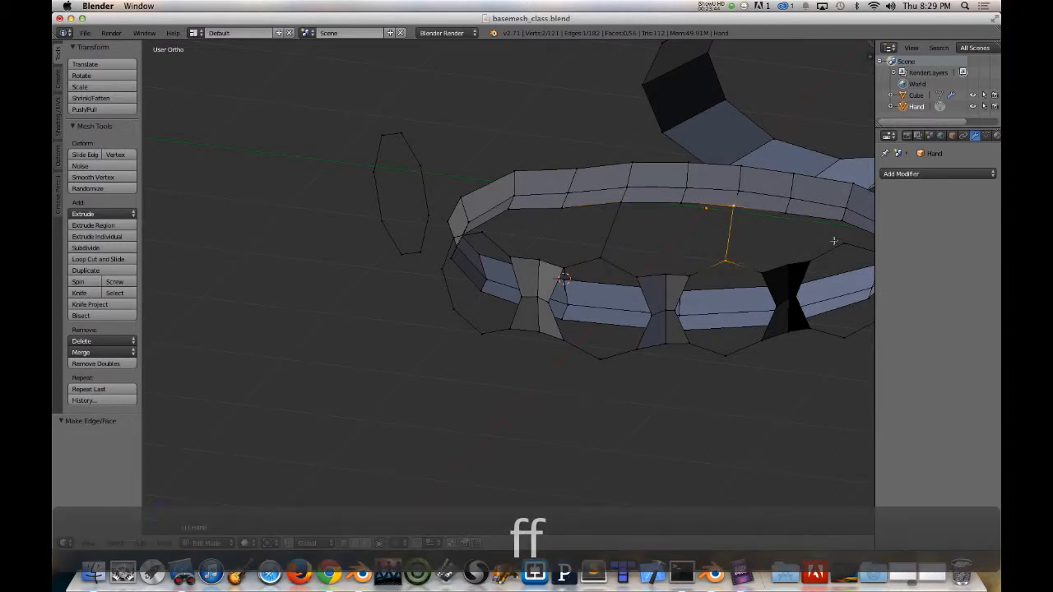
key(f)
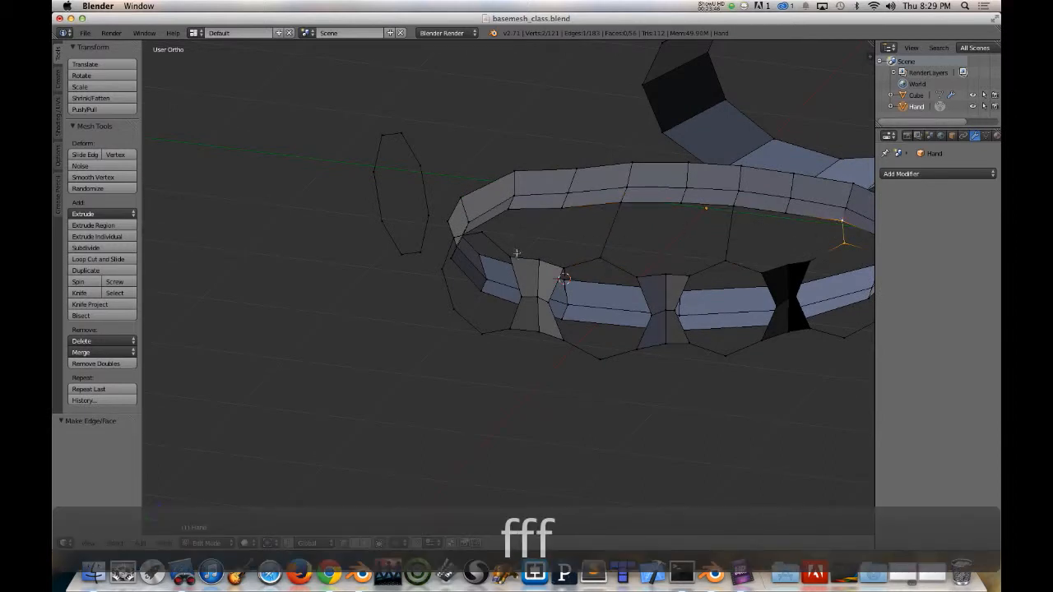
middle_drag(517, 253, 496, 266)
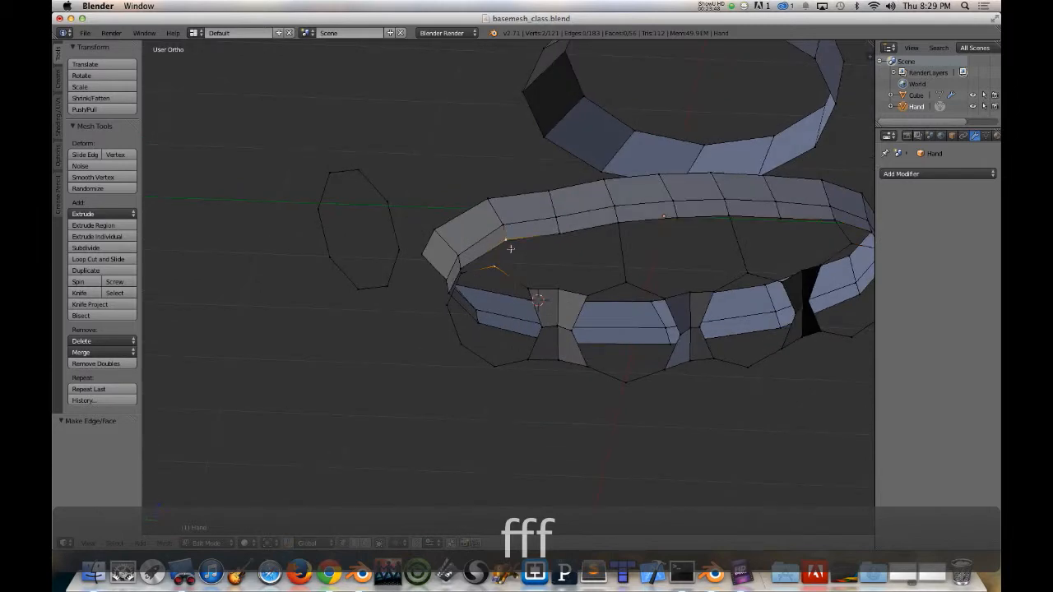
key(f)
Step: Fill one face on each side of the middle finger's connecting edge, between its finger ring and the palm edge
middle_drag(559, 255, 536, 269)
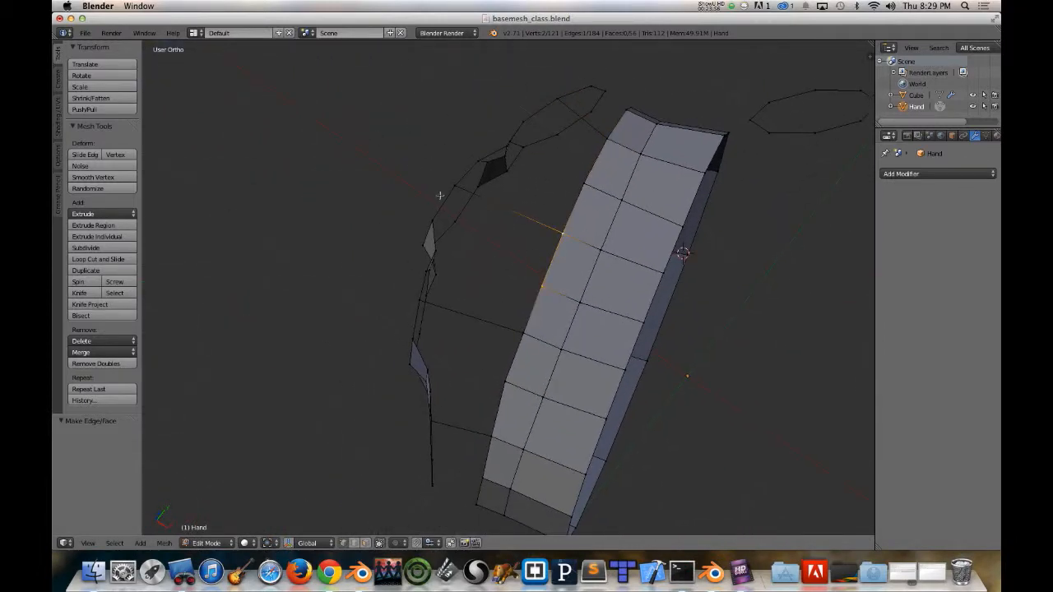
middle_drag(534, 306, 534, 201)
key(f)
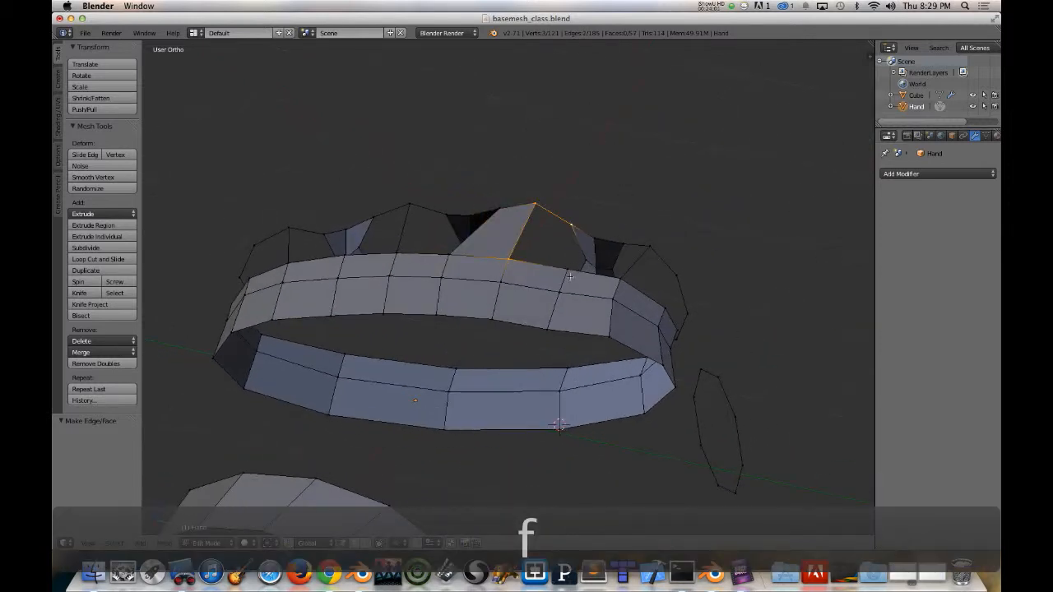
key(f)
Step: Fill one face on each side of the ring finger's connecting edge, between its finger ring and the palm edge
middle_drag(568, 276, 461, 283)
right_click(461, 283)
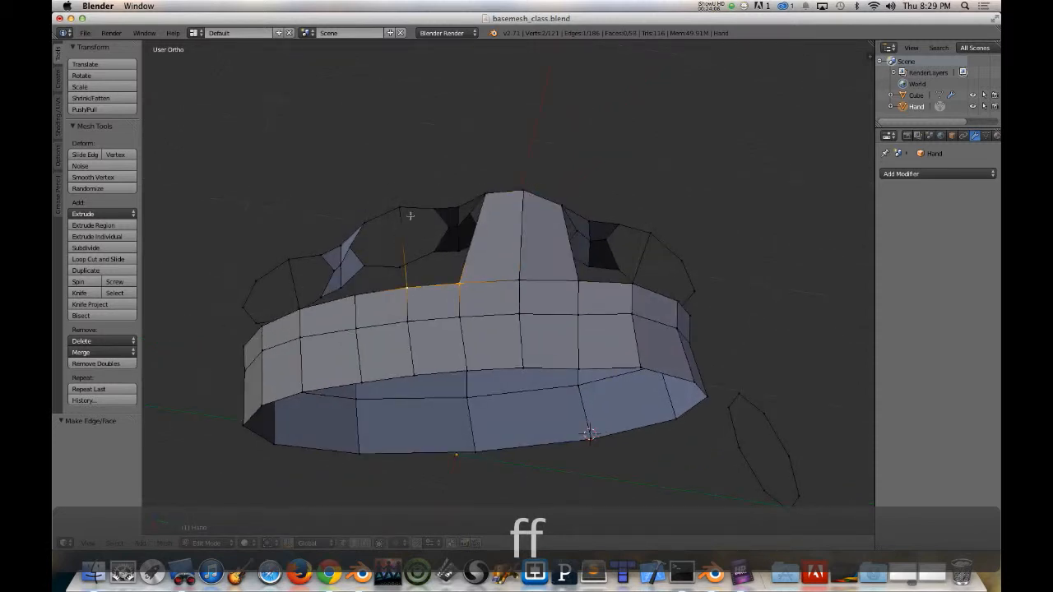
key(f)
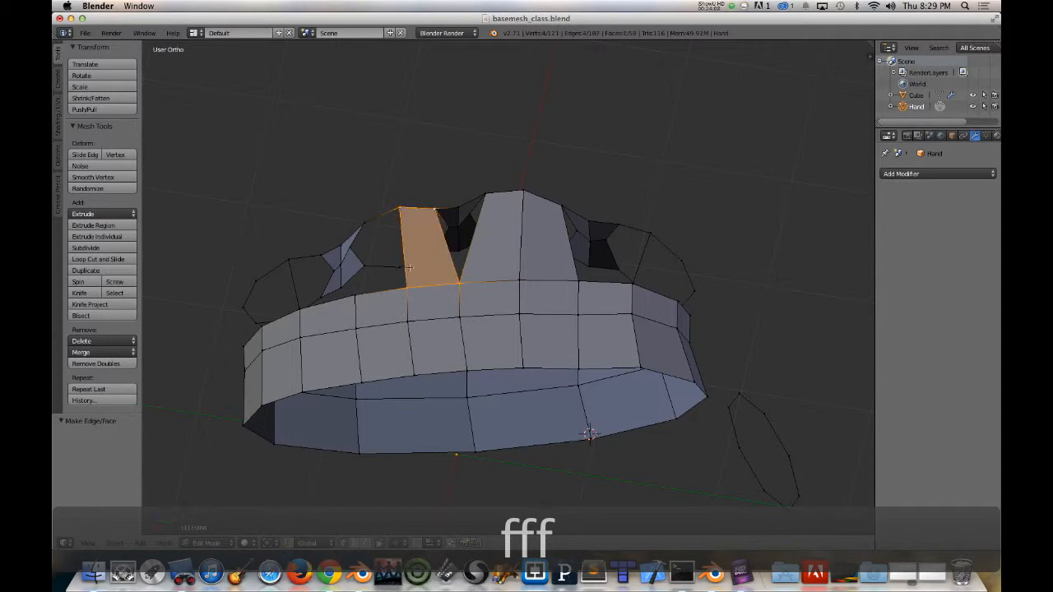
middle_drag(423, 227, 582, 229)
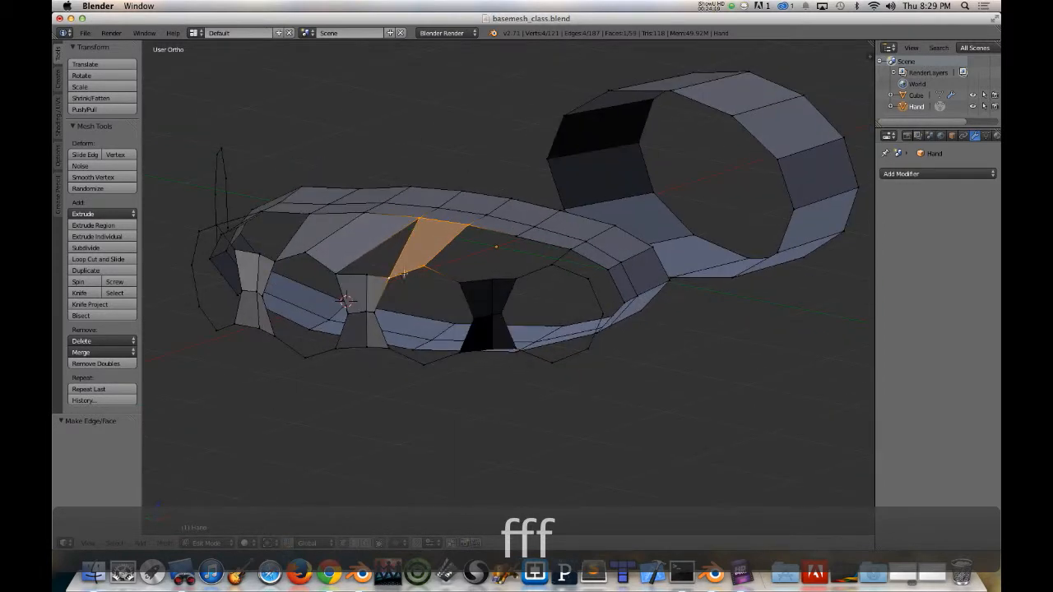
right_click(424, 264)
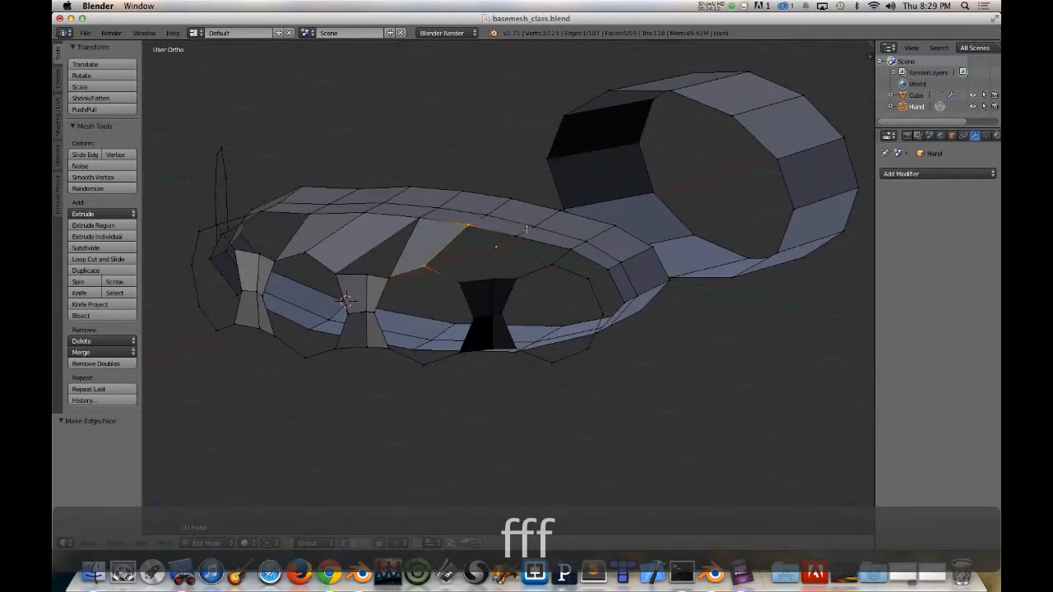
shift+right_click(460, 281)
key(f)
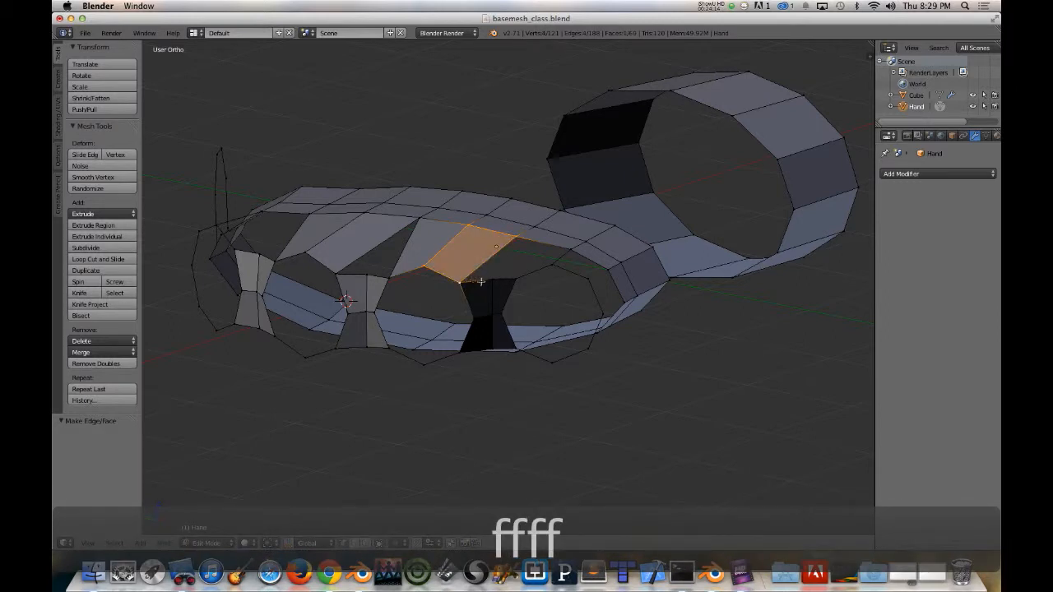
Step: Fill one face on each side of the little finger's connecting edge, between its finger ring and the palm edge
right_click(492, 281)
middle_drag(492, 280, 373, 241)
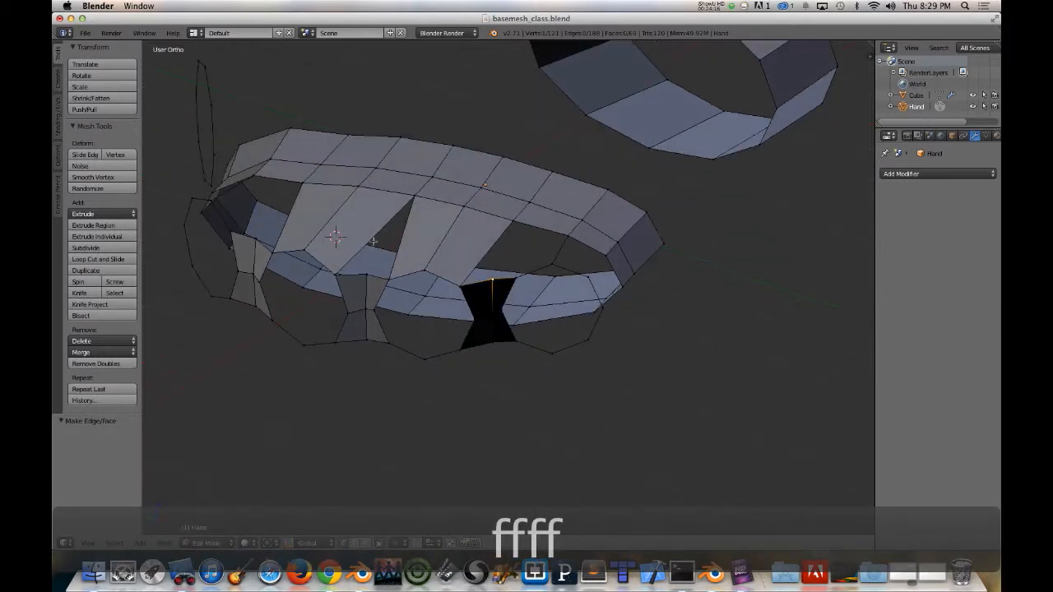
right_click(510, 222)
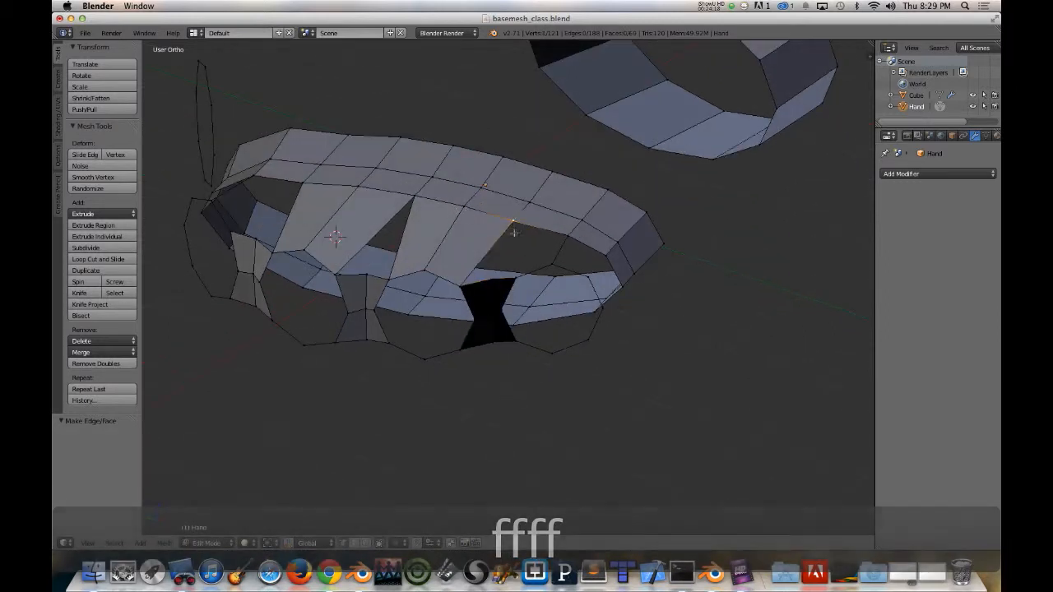
key(f)
right_click(566, 239)
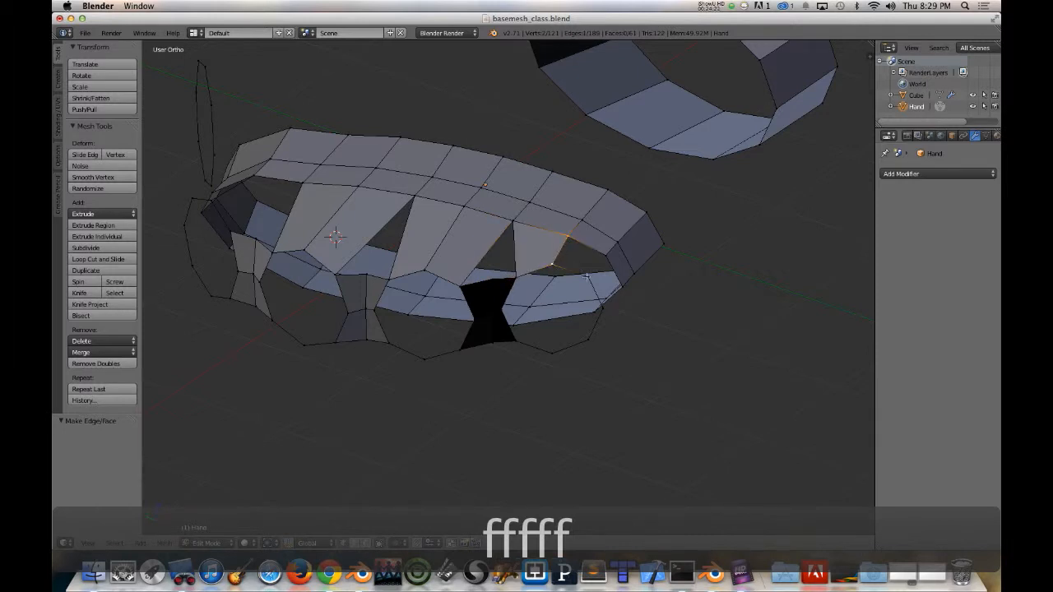
key(f)
middle_drag(606, 256, 453, 275)
shift+middle_drag(325, 302, 473, 280)
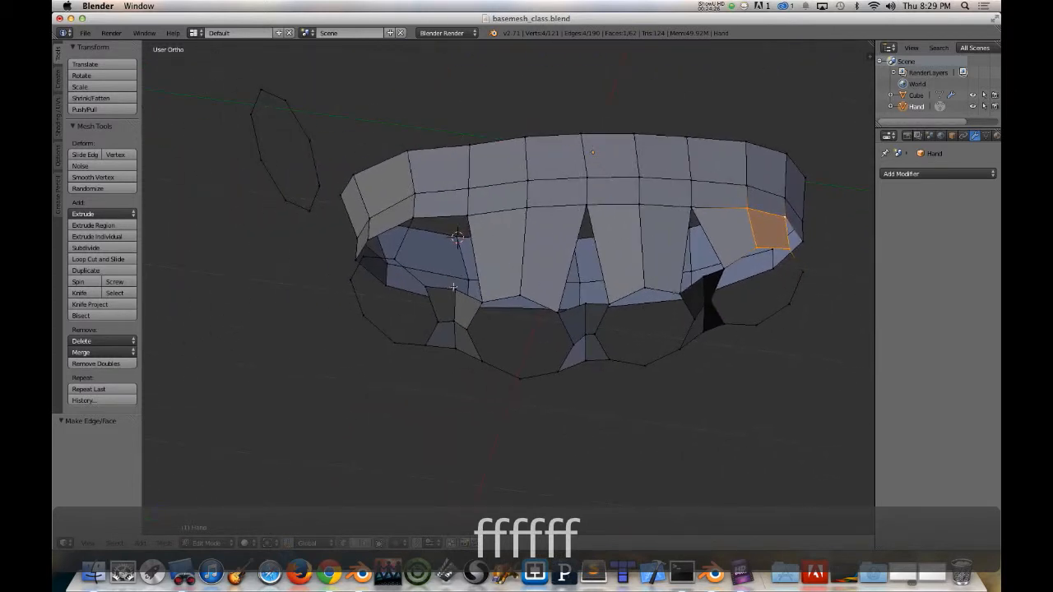
Step: Fill one face on each side of the index finger's connecting edge, between its finger ring and the palm edge
right_click(425, 285)
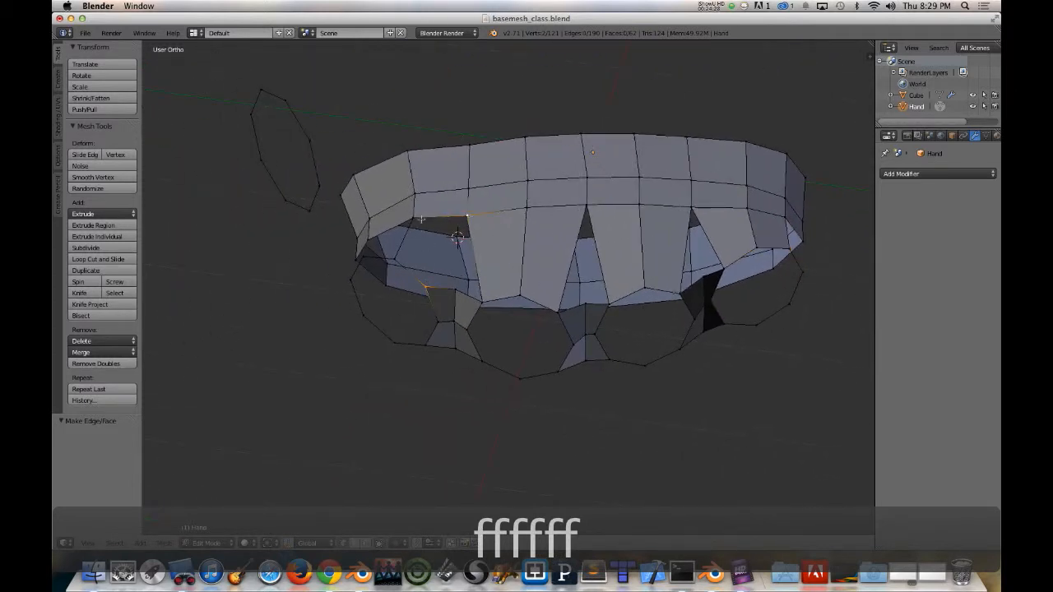
key(f)
middle_drag(422, 269, 469, 254)
right_click(422, 261)
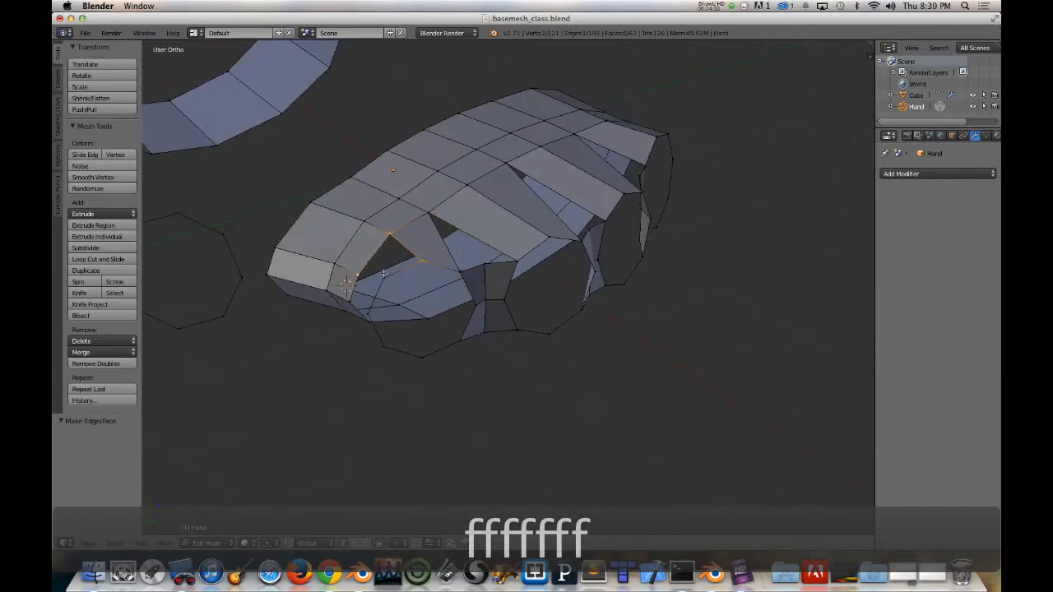
key(f)
Step: Try to fill the gap between the middle and ring finger strips with a single face, and undo it
middle_drag(515, 278, 526, 316)
alt+right_click(531, 319)
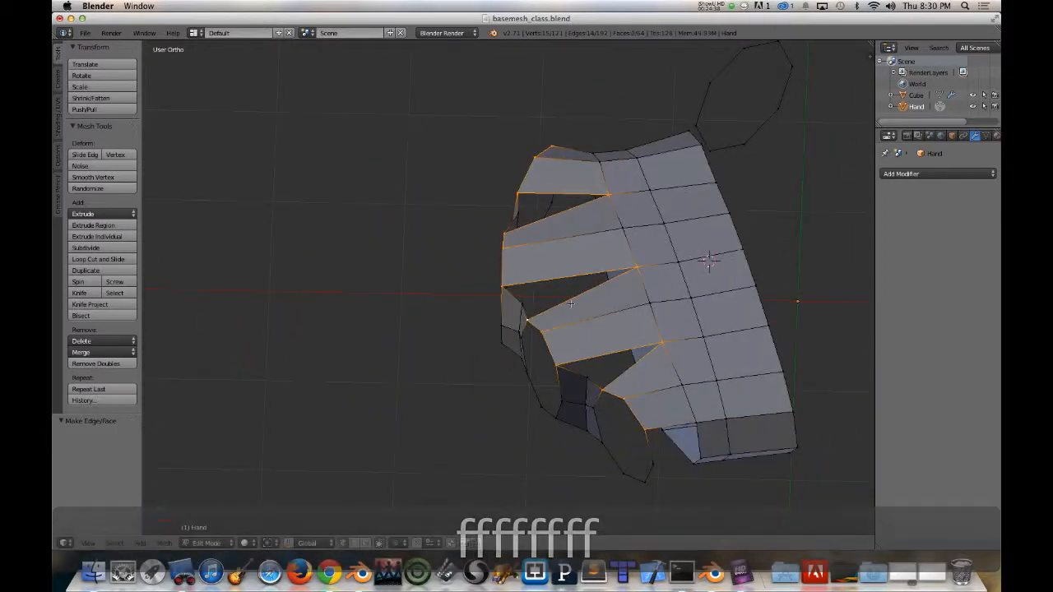
right_click(526, 311)
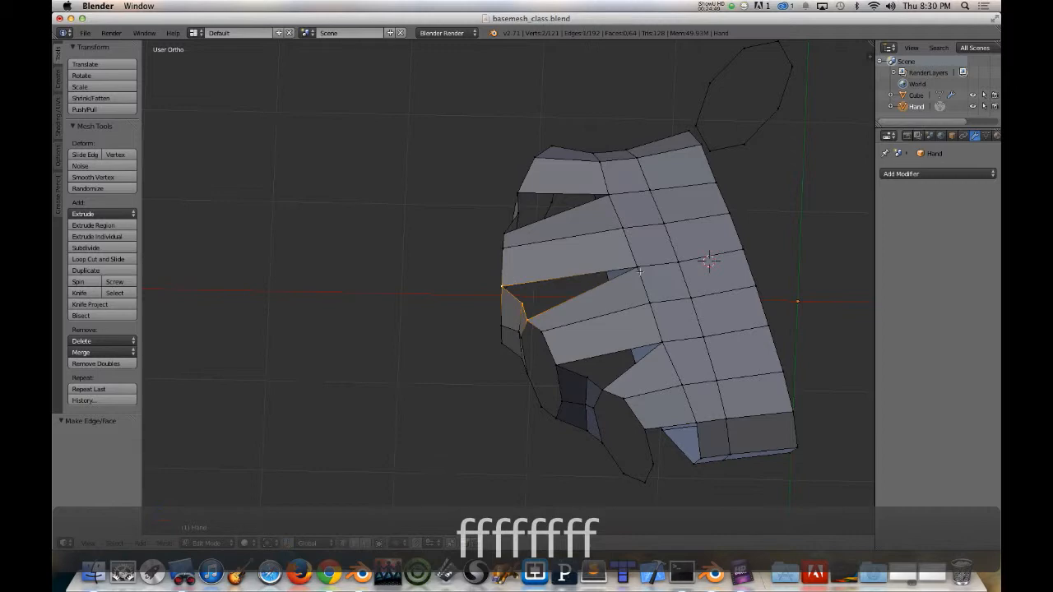
key(f)
middle_drag(638, 274, 598, 322)
key(super+z)
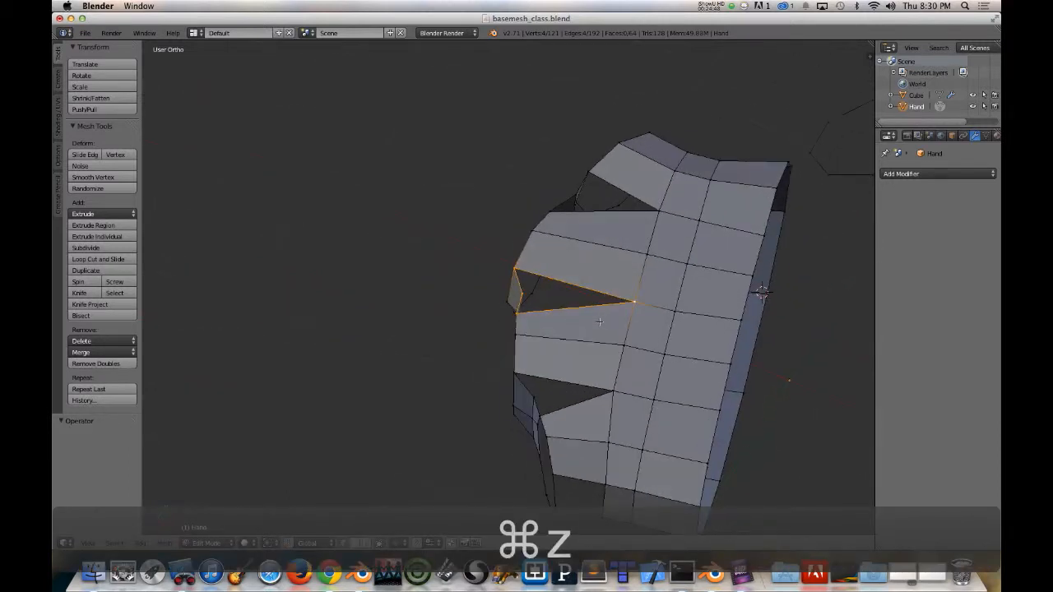
Step: Add one centred loop cut across the ring finger's strip and push it outward with Shrink/Fatten to round the knuckle area
key(ctrl+r)
click(575, 345)
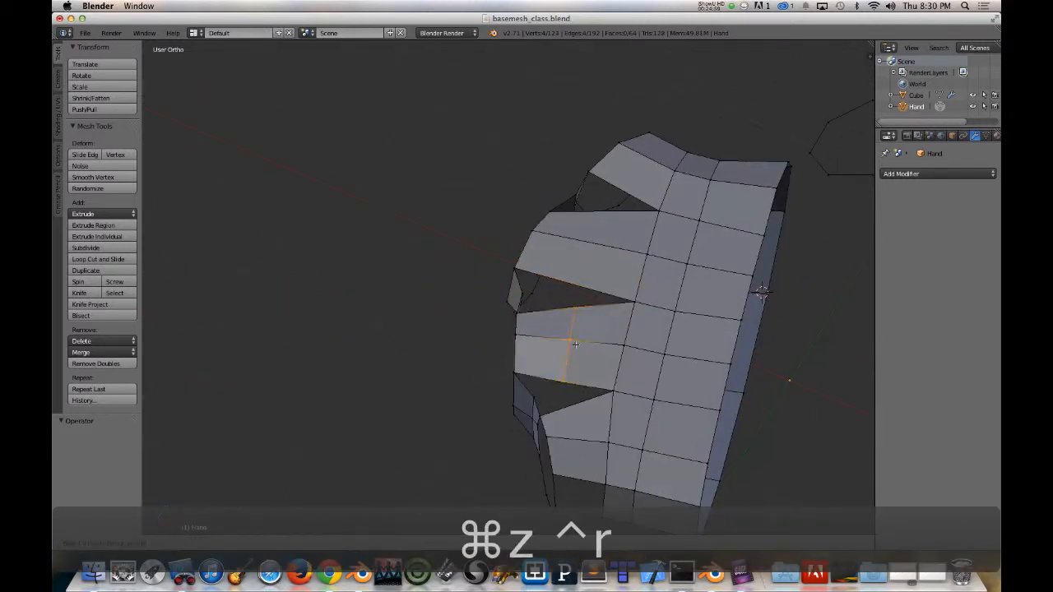
click(575, 345)
middle_drag(575, 344, 602, 328)
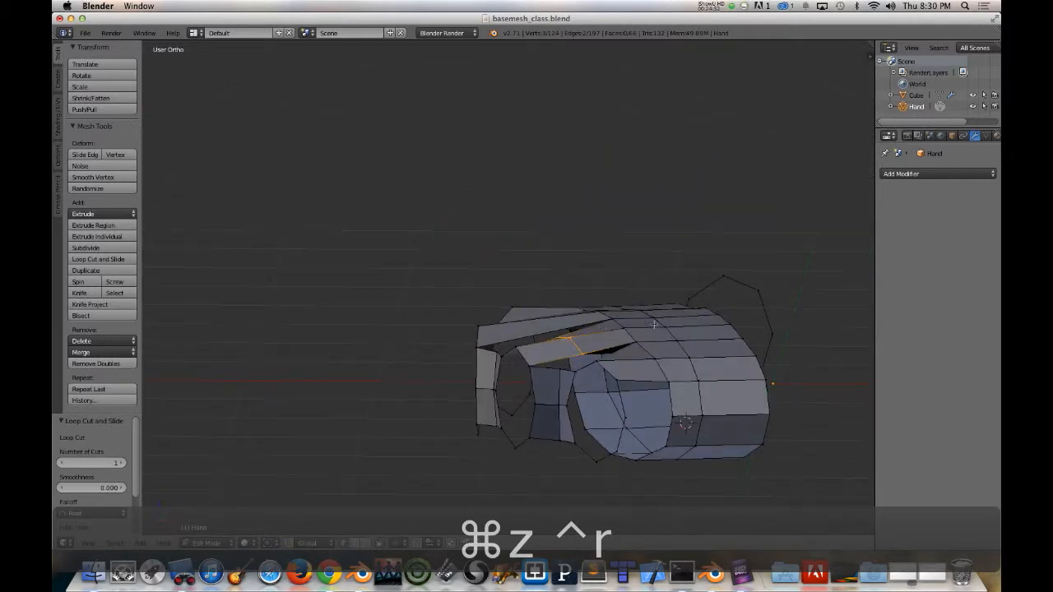
key(alt+s)
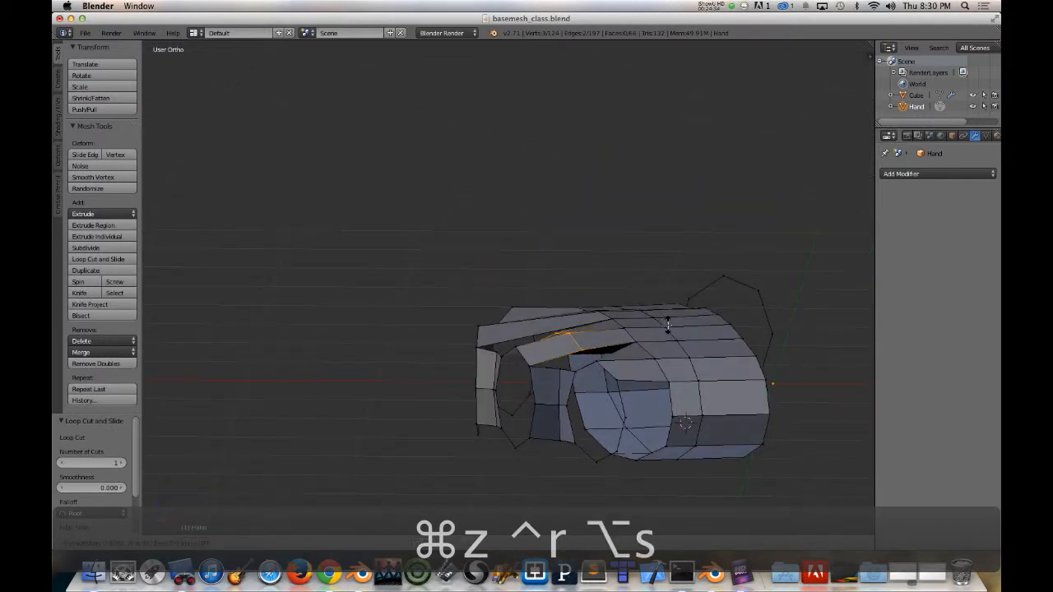
click(668, 326)
Step: Add one centred loop cut across the little finger's strip and push it outward with a Shrink/Fatten offset of -0.043
middle_drag(668, 326, 701, 409)
key(ctrl+r)
click(607, 413)
click(609, 412)
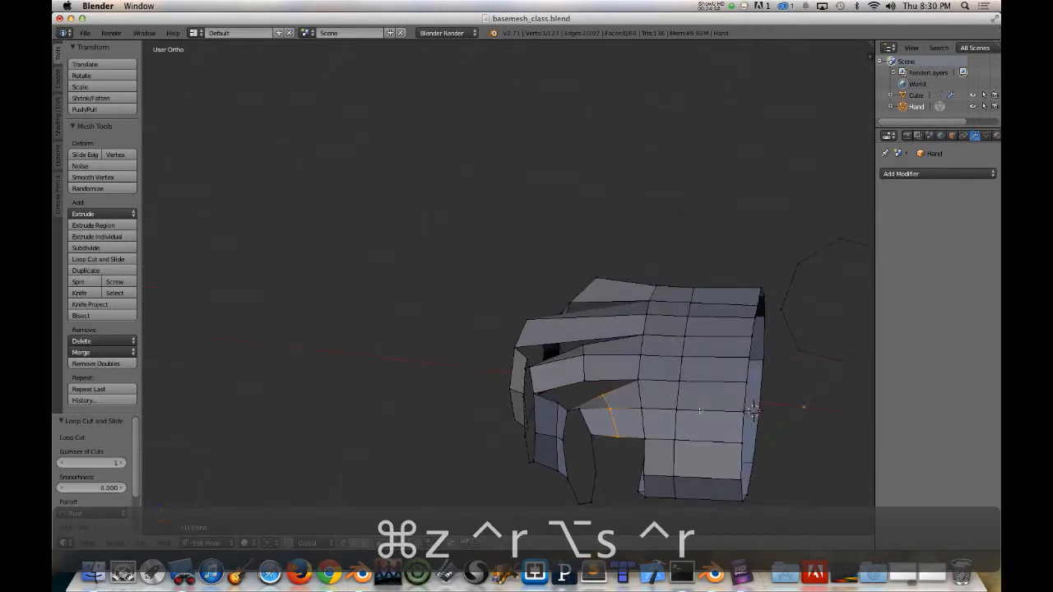
key(alt+s)
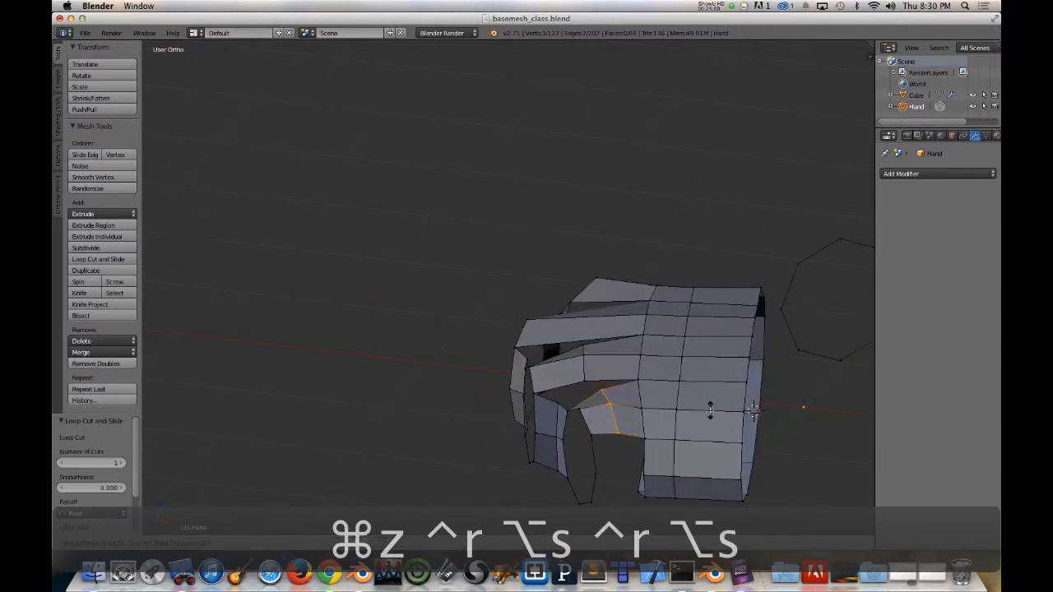
click(710, 411)
Step: Add one centred loop cut across the middle finger's strip and push it outward with a Shrink/Fatten offset of -0.043
middle_drag(710, 411, 542, 306)
key(ctrl+r)
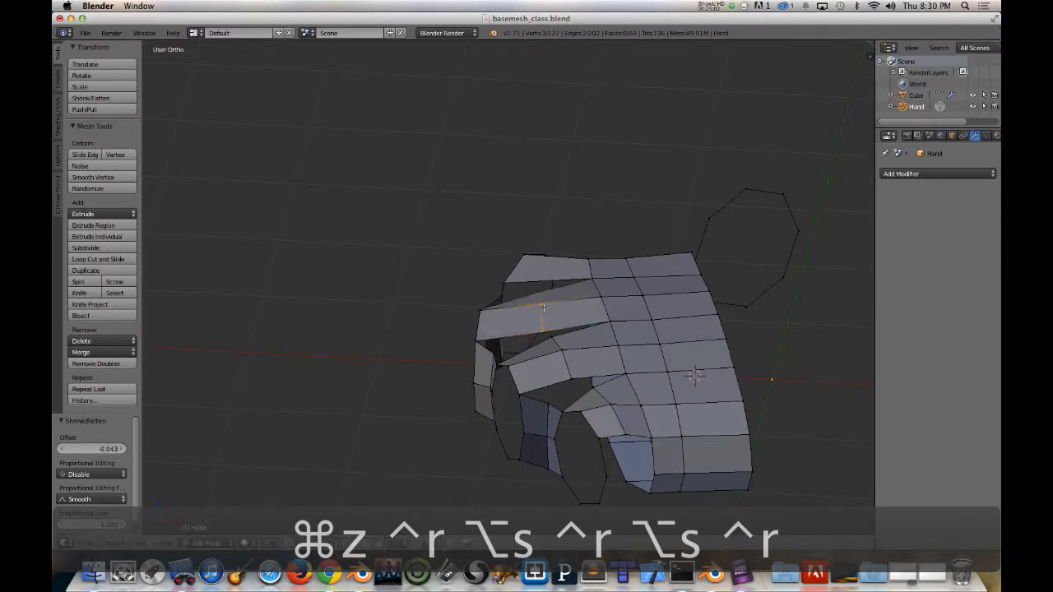
click(542, 306)
click(542, 306)
key(alt+s)
click(651, 342)
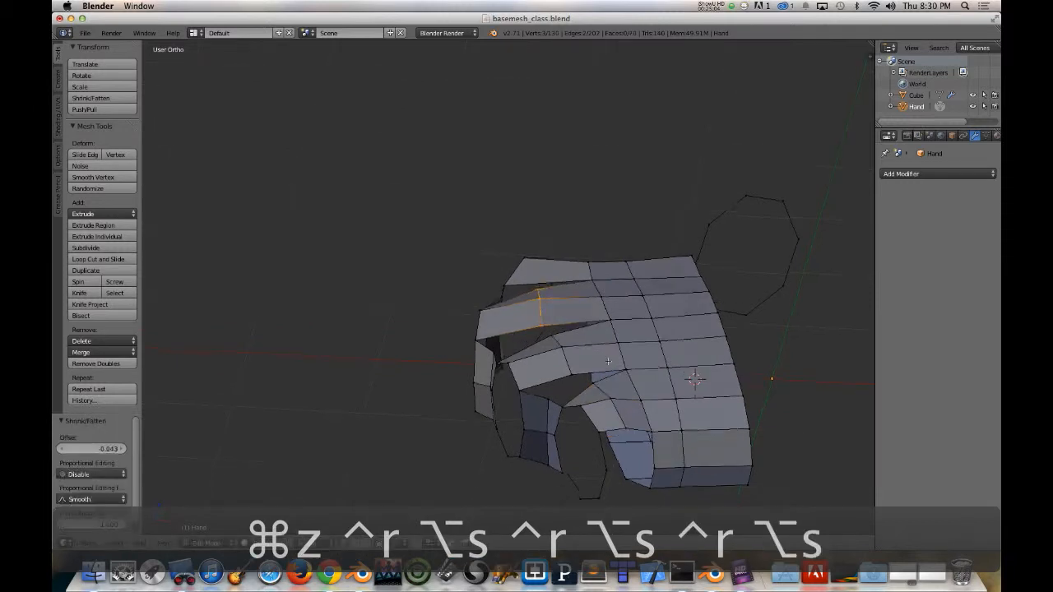
Step: Add one loop cut across the index finger's strip and push it outward with a Shrink/Fatten offset of -0.017
middle_drag(651, 342, 526, 313)
key(ctrl+r)
click(475, 218)
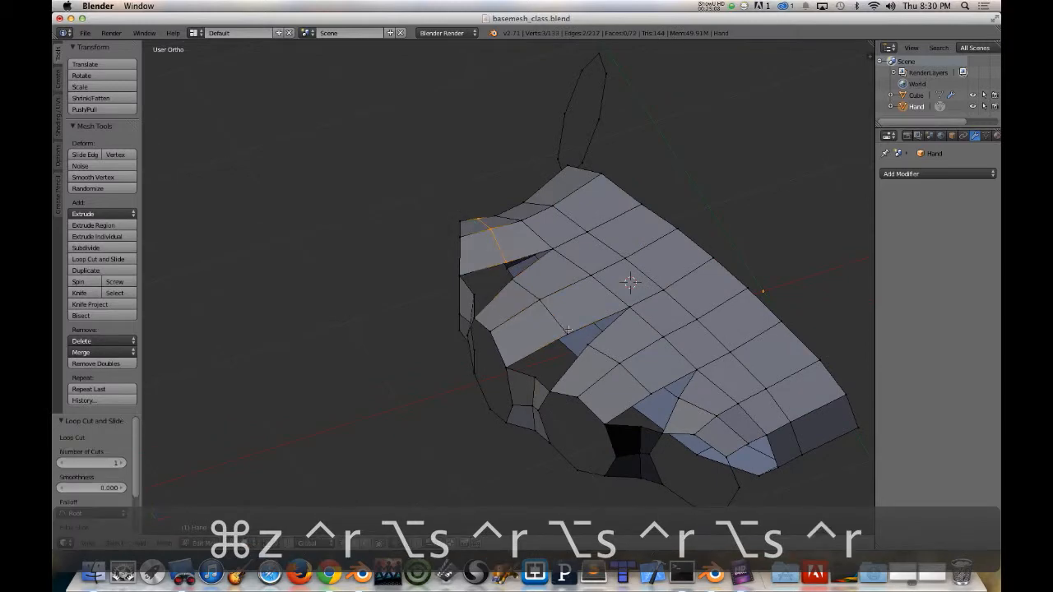
middle_drag(476, 217, 567, 285)
key(alt+s)
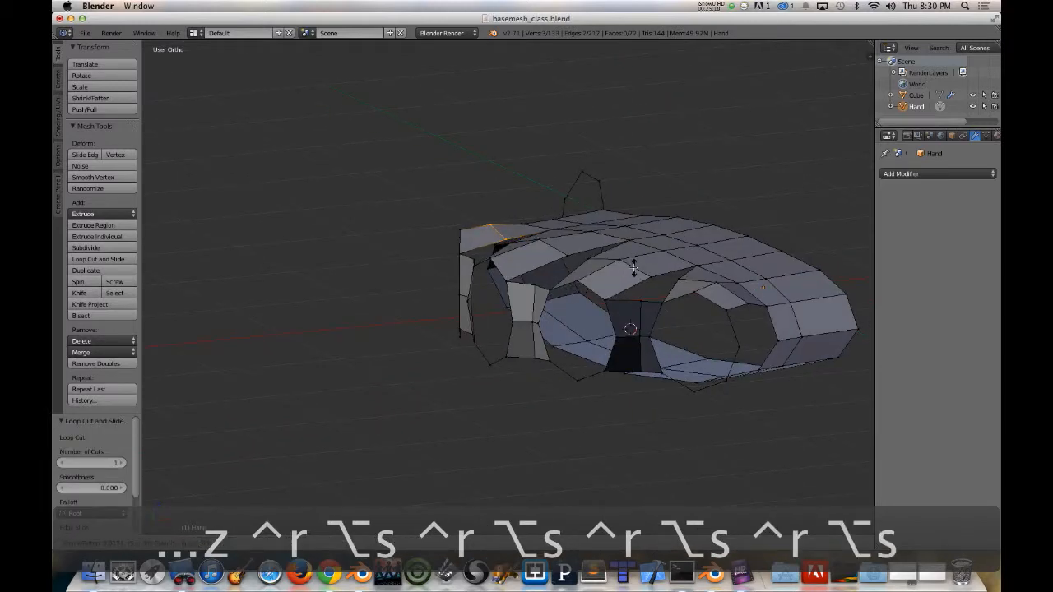
click(633, 268)
Step: Join the facing loop-cut vertices of the middle and ring finger strips with an edge and subdivide that edge once
middle_drag(617, 239, 618, 371)
middle_drag(637, 326, 602, 258)
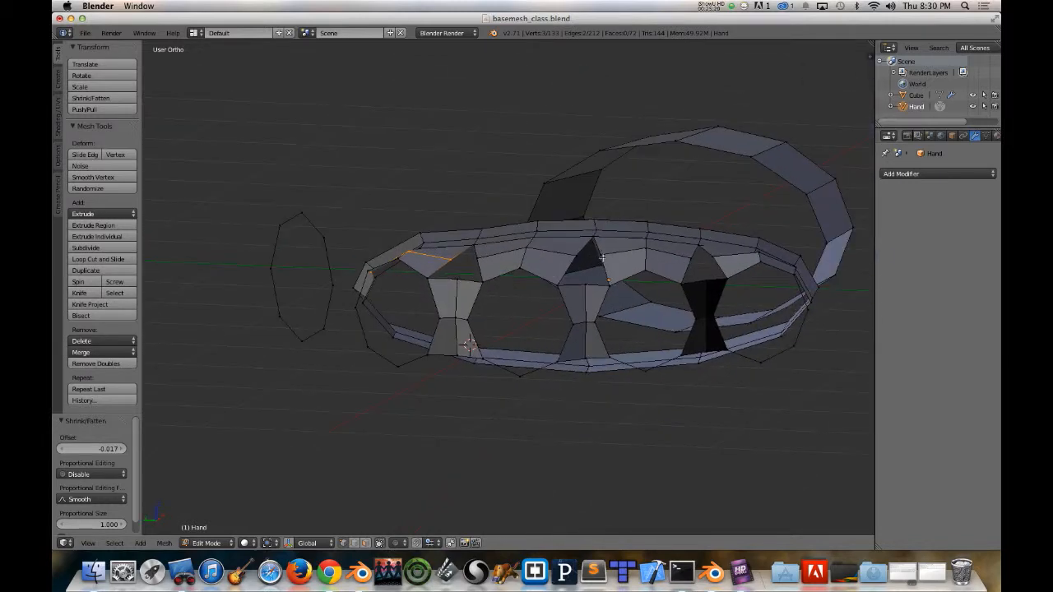
middle_drag(503, 254, 581, 264)
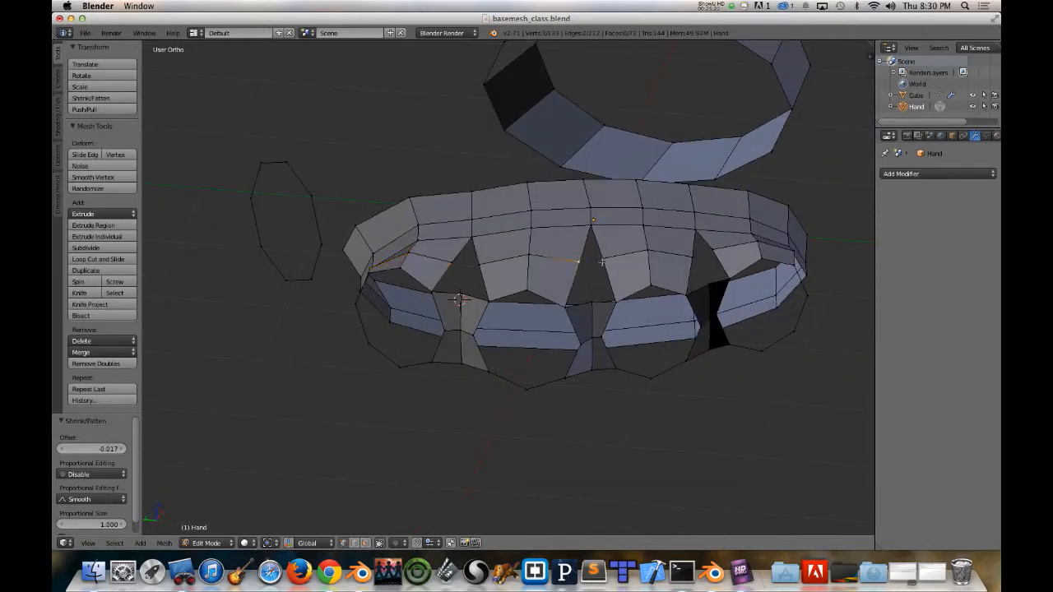
key(f)
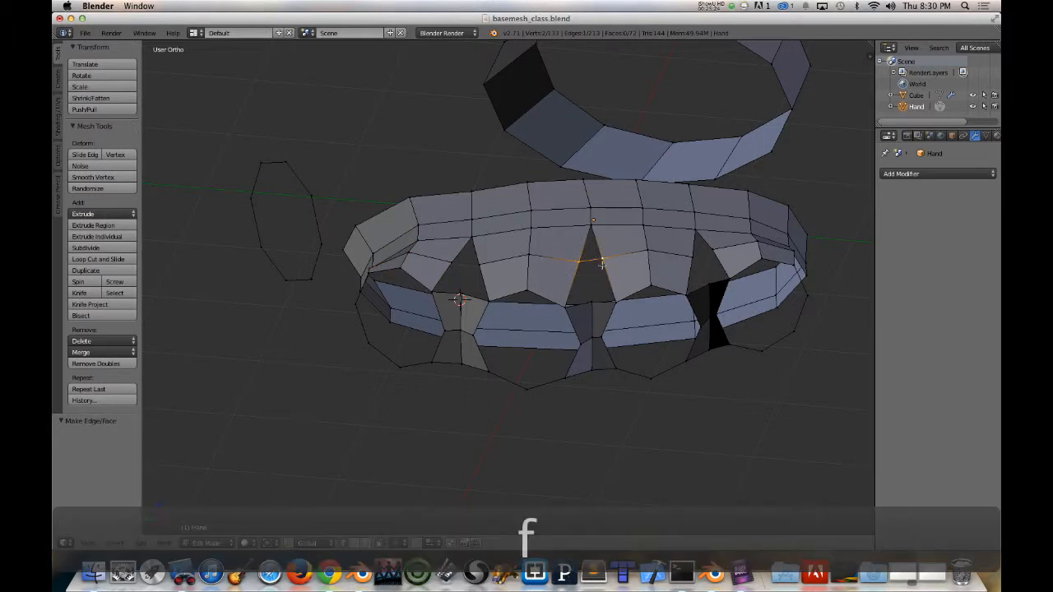
key(w)
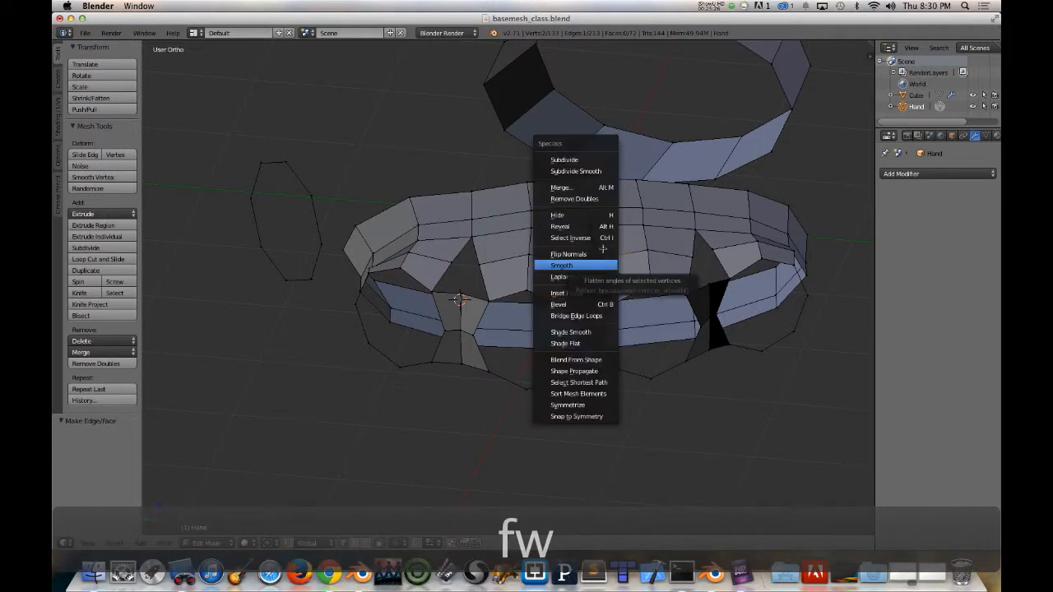
click(594, 161)
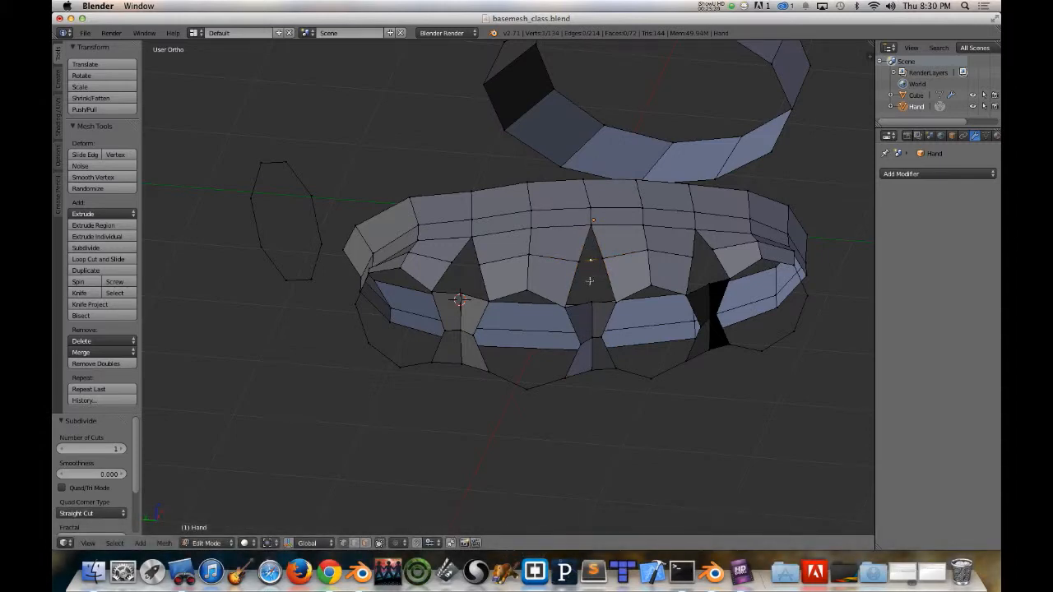
Step: Move the midpoint vertex between the middle and ring fingers by -0.026 on Z, and in top view by -0.026 on X and -0.004 on Y
middle_drag(589, 280, 542, 333)
key(g)
key(z)
click(577, 251)
key(KP_7)
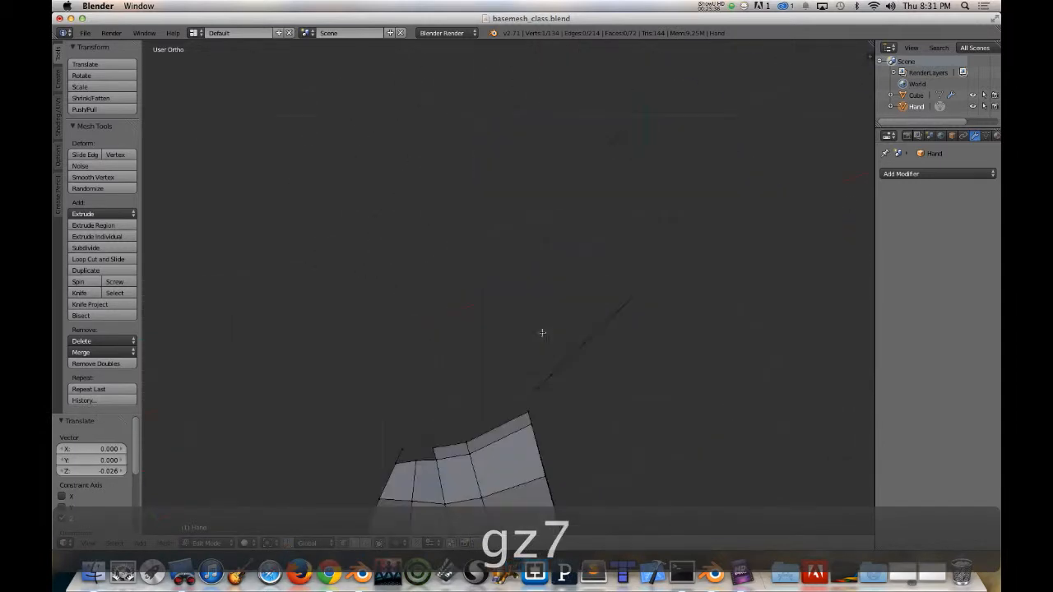
scroll(534, 220, up, 5)
shift+middle_drag(534, 220, 539, 191)
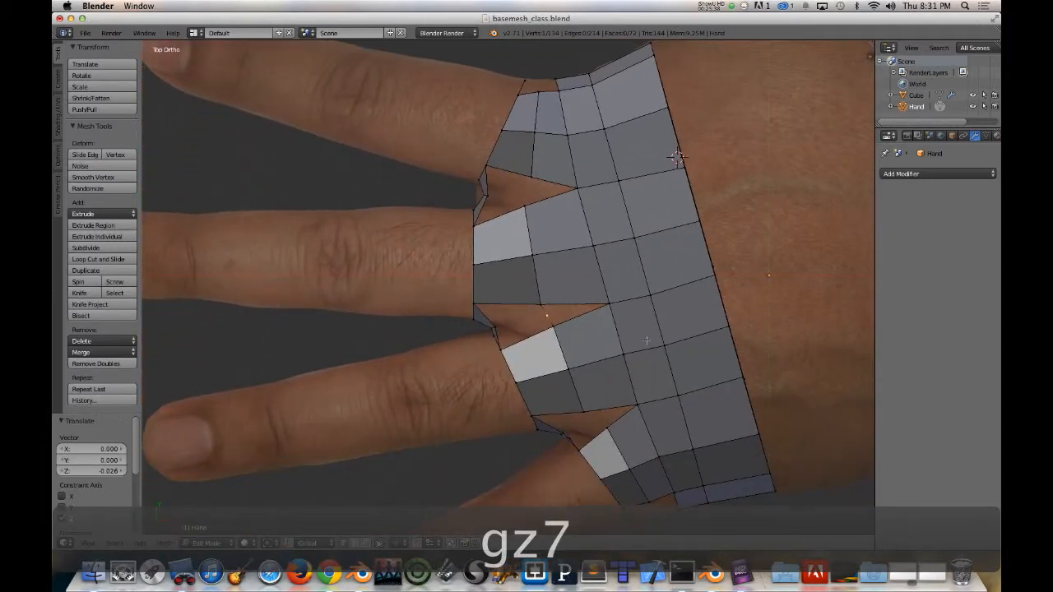
key(g)
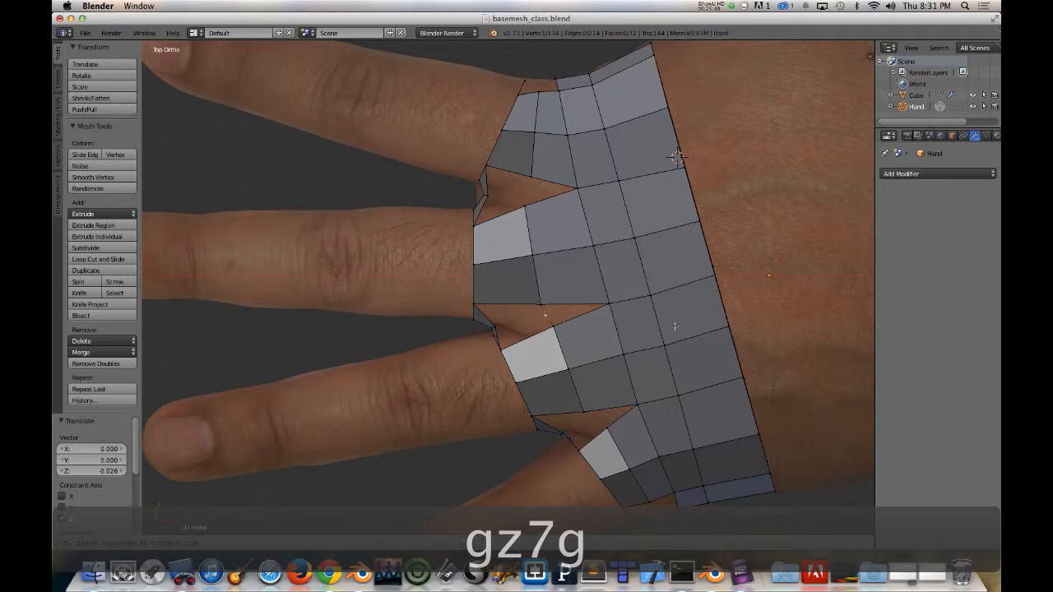
click(675, 324)
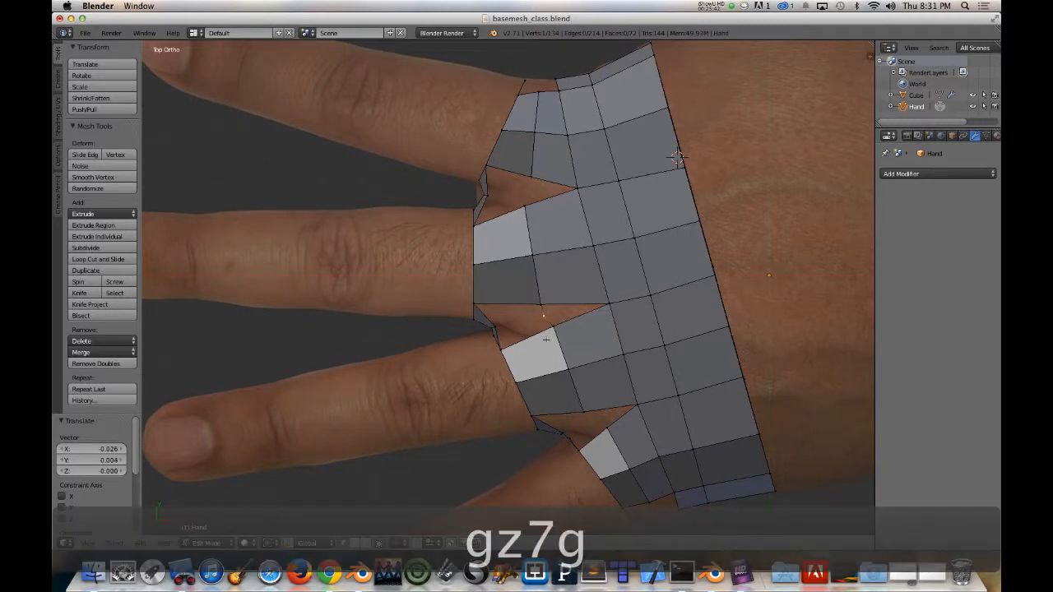
Step: Close the gap between the middle and ring finger strips with three faces around the midpoint vertex, and check the result in Object Mode
middle_drag(545, 340, 530, 328)
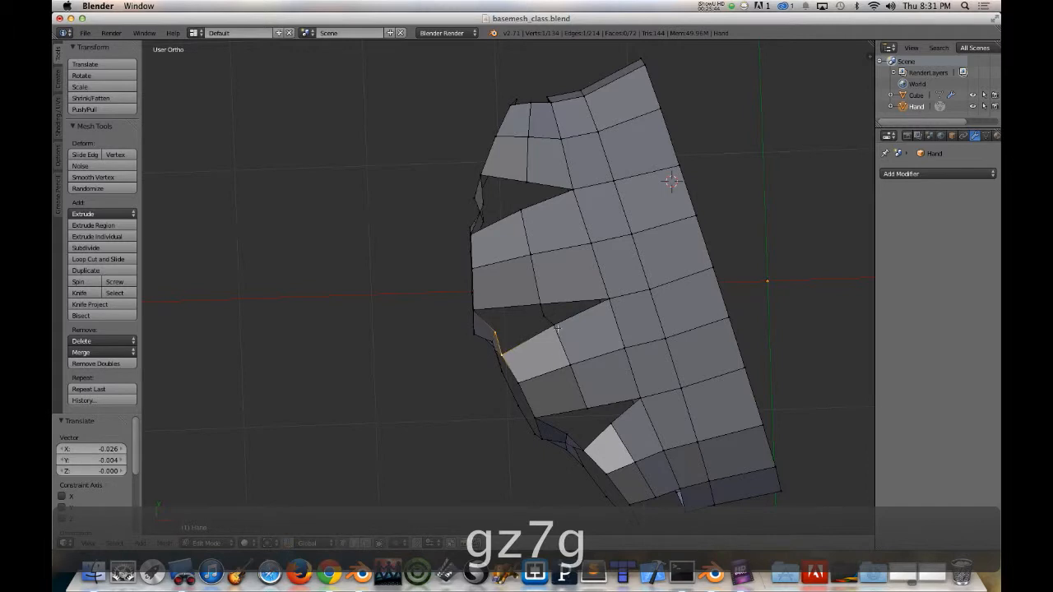
shift+right_click(543, 319)
key(f)
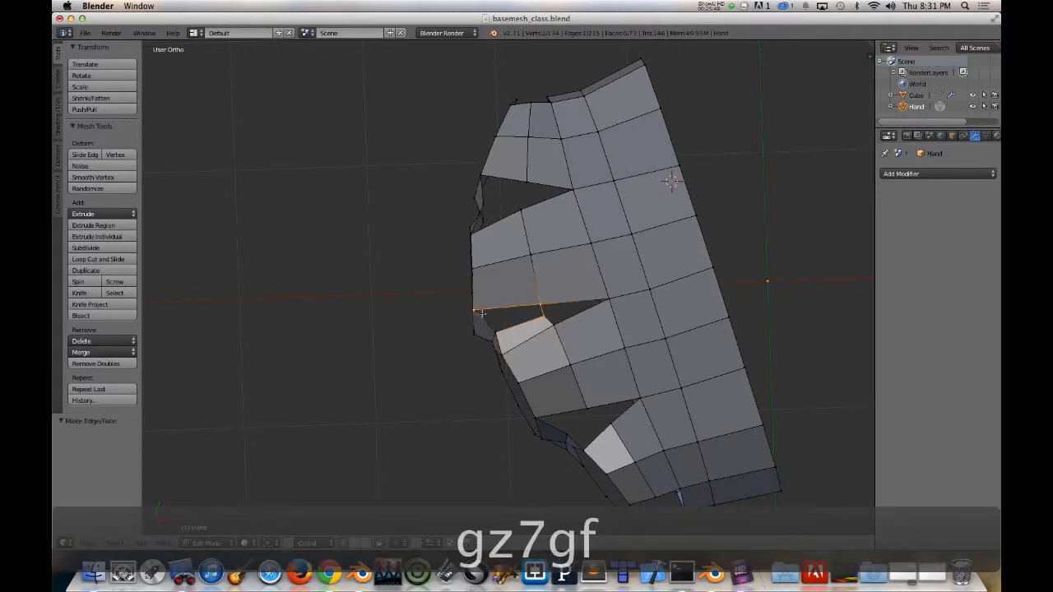
key(f)
middle_drag(494, 327, 576, 329)
key(f)
key(Tab)
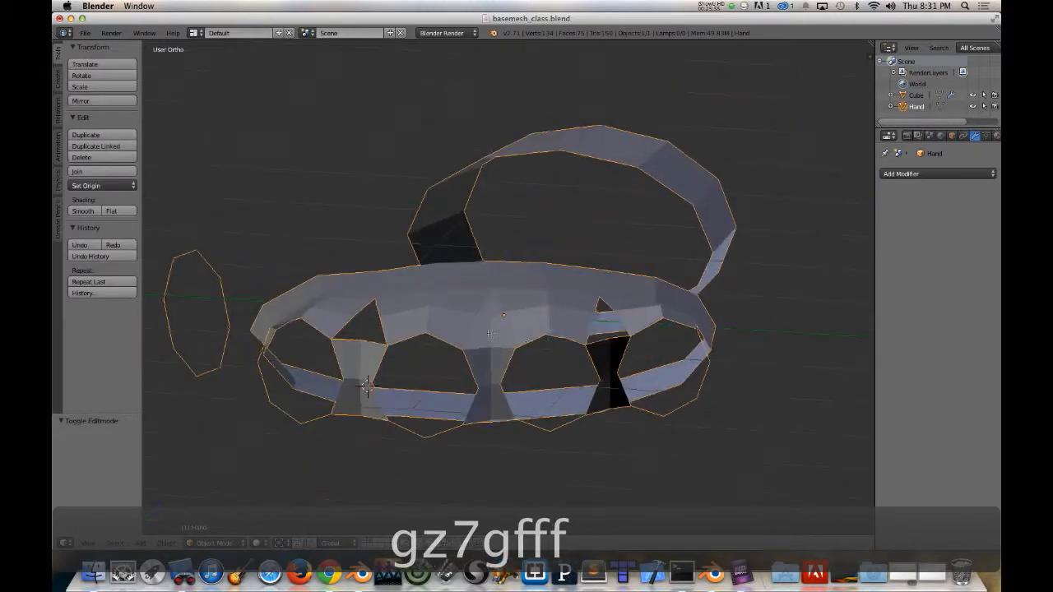
key(Tab)
Step: Join the facing loop-cut vertices of the index and middle finger strips with an edge and subdivide that edge once
middle_drag(411, 316, 538, 273)
right_click(558, 271)
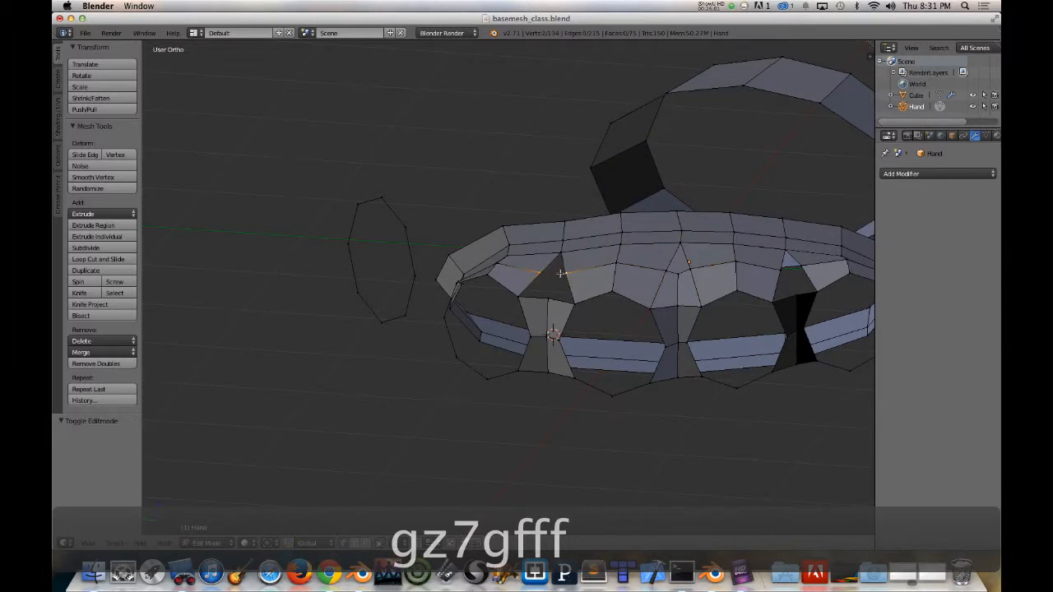
key(f)
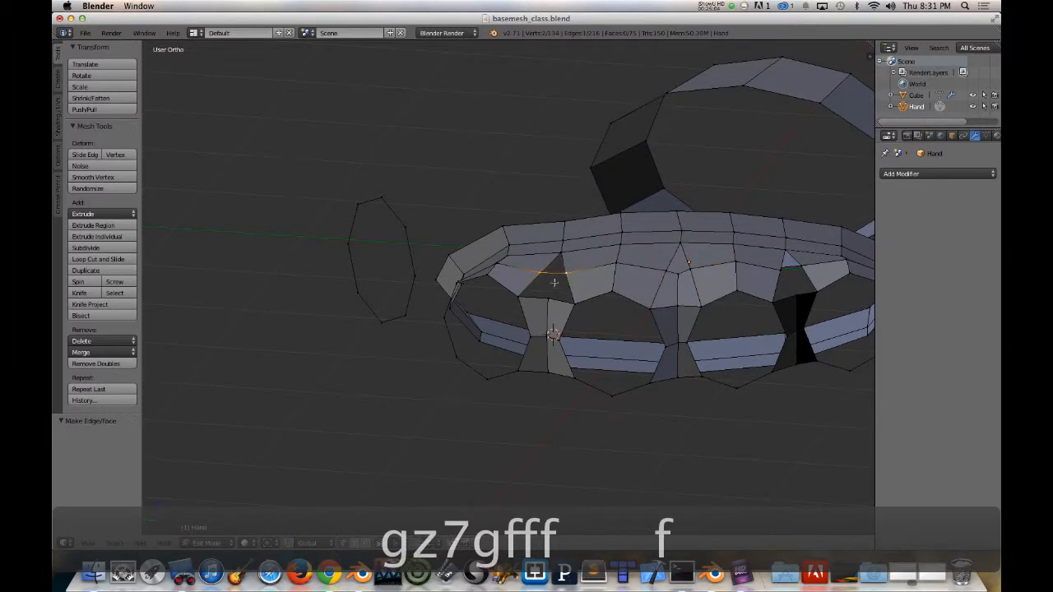
key(w)
click(553, 278)
Step: Move the midpoint vertex between the index and middle fingers by -0.017 on Z and reposition it in top view, finishing with 0.025 on X and -0.004 on Y
middle_drag(551, 293, 552, 291)
key(g)
key(z)
click(553, 290)
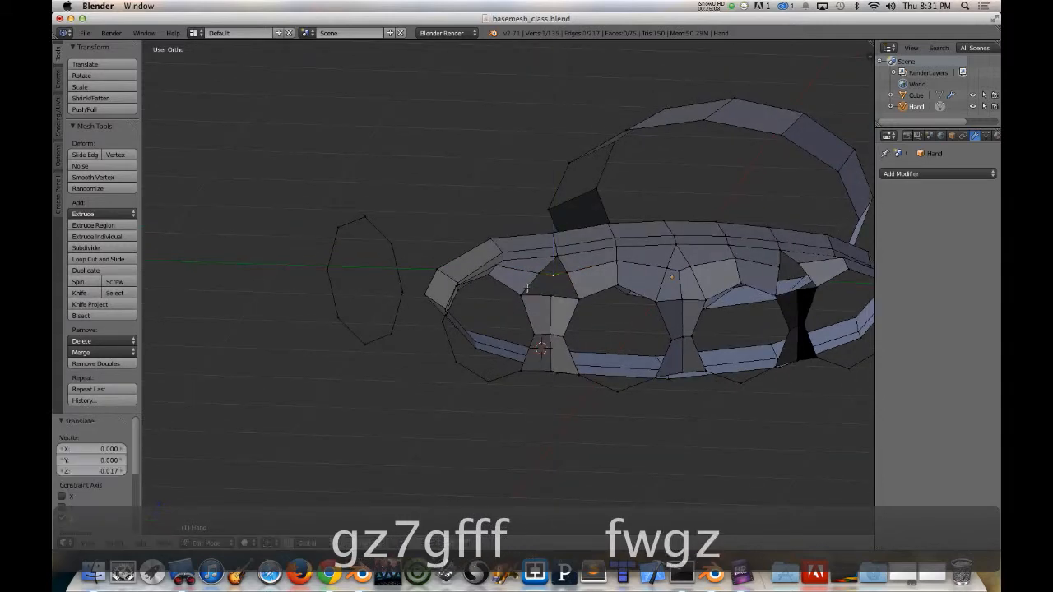
key(KP_7)
shift+middle_drag(311, 361, 923, 235)
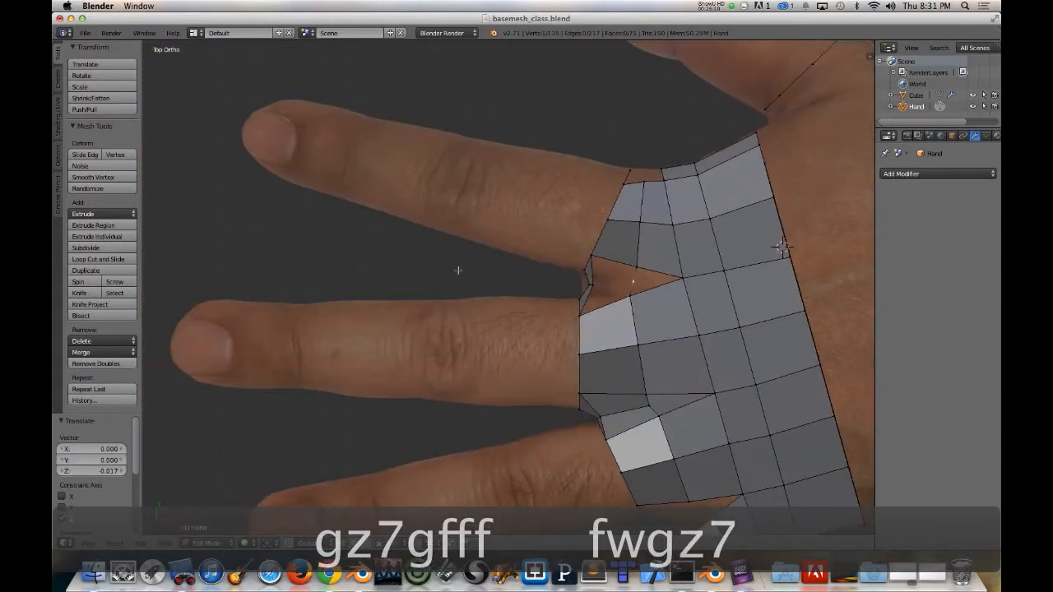
key(g)
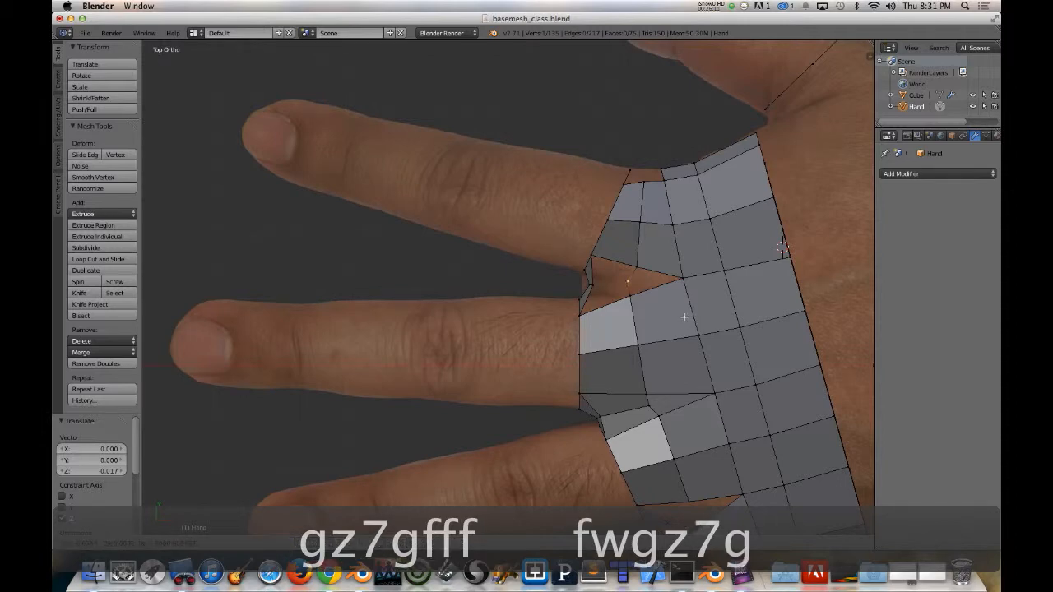
click(683, 317)
middle_drag(662, 318, 642, 286)
key(g)
click(665, 310)
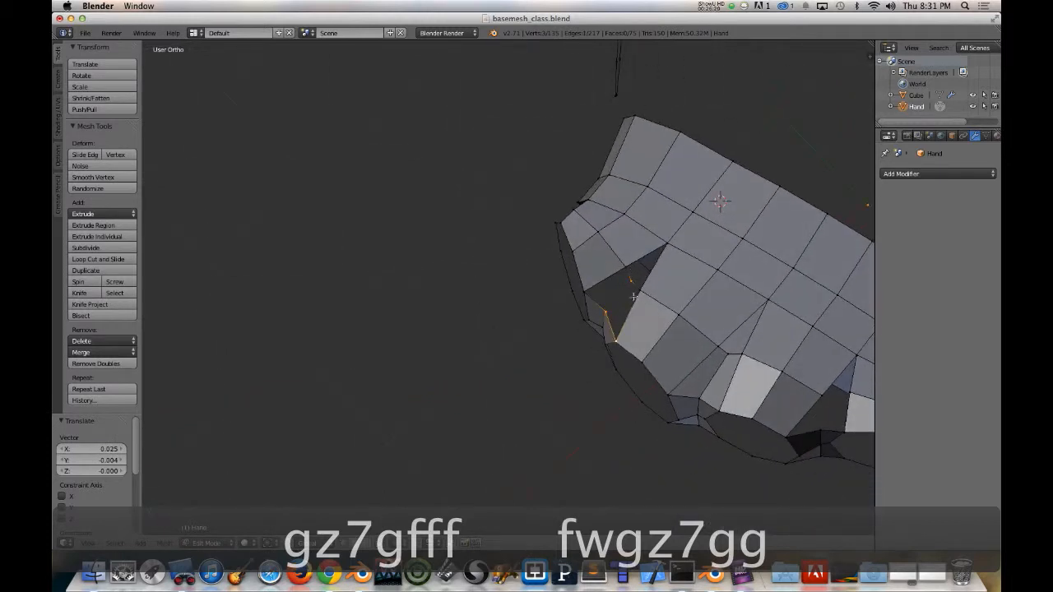
Step: Close the gap between the index and middle finger strips with three faces around the midpoint vertex
key(f)
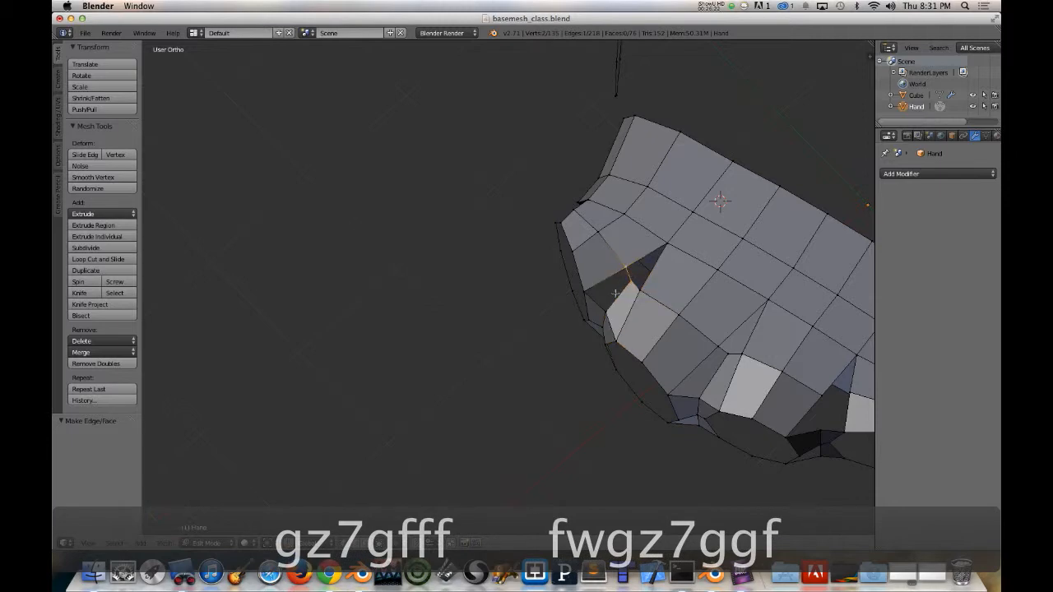
key(f)
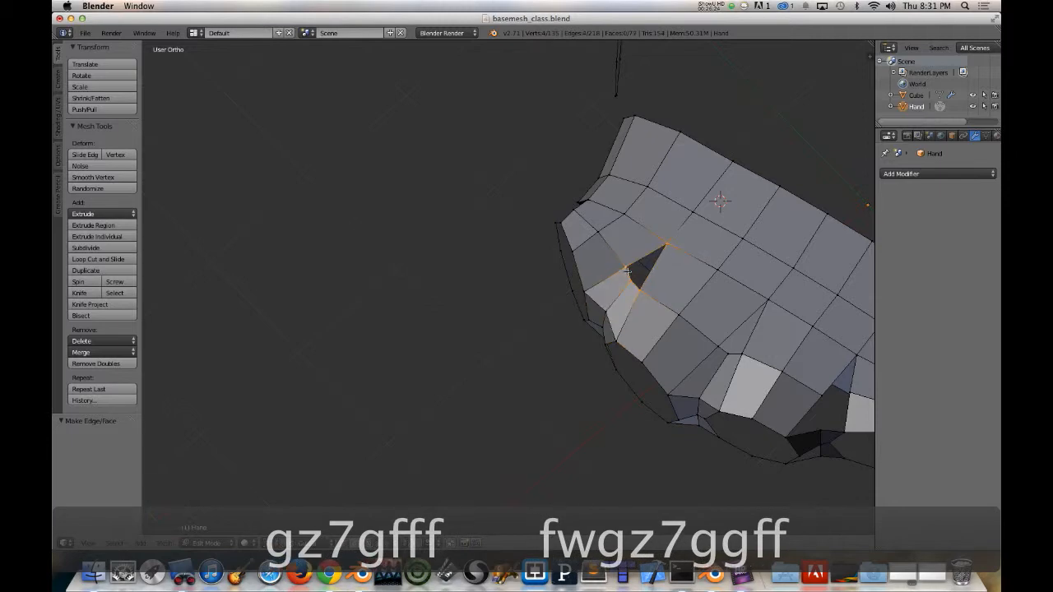
key(f)
Step: Join the facing loop-cut vertices of the ring and pinky finger strips with an edge and subdivide that edge once
middle_drag(634, 319, 591, 311)
right_click(656, 306)
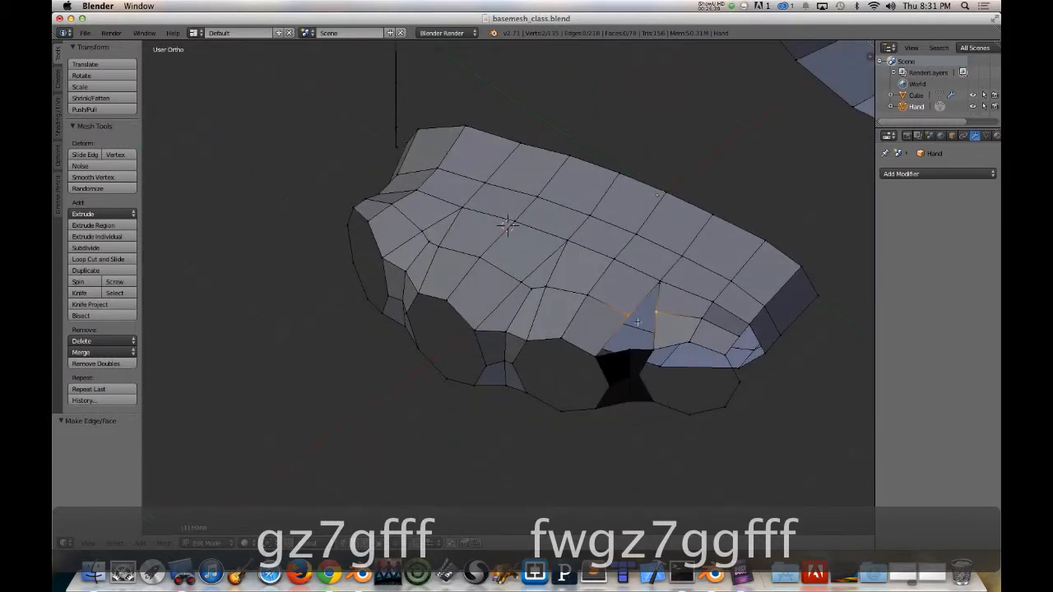
key(f)
key(w)
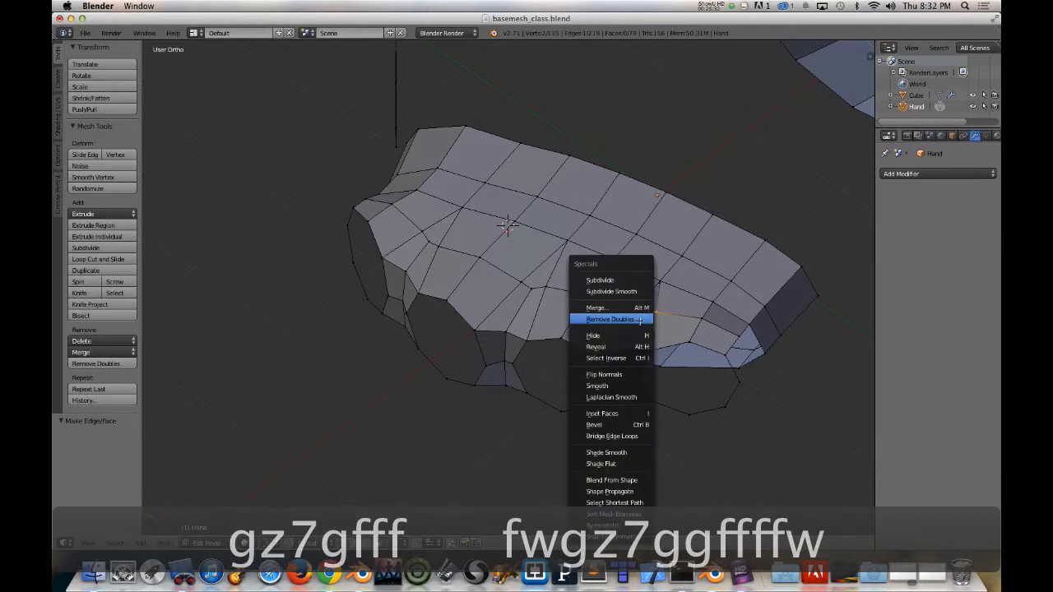
click(624, 278)
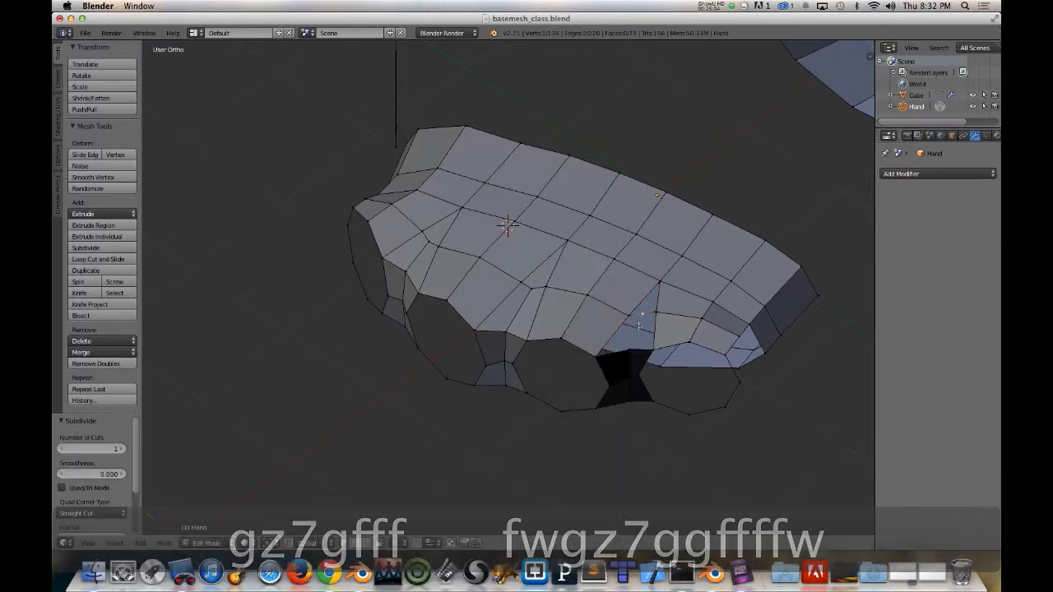
Step: Move the midpoint vertex between the ring and pinky fingers by -0.013 on X and -0.030 on Z, and in top view by -0.034 on X and -0.021 on Y
key(KP_1)
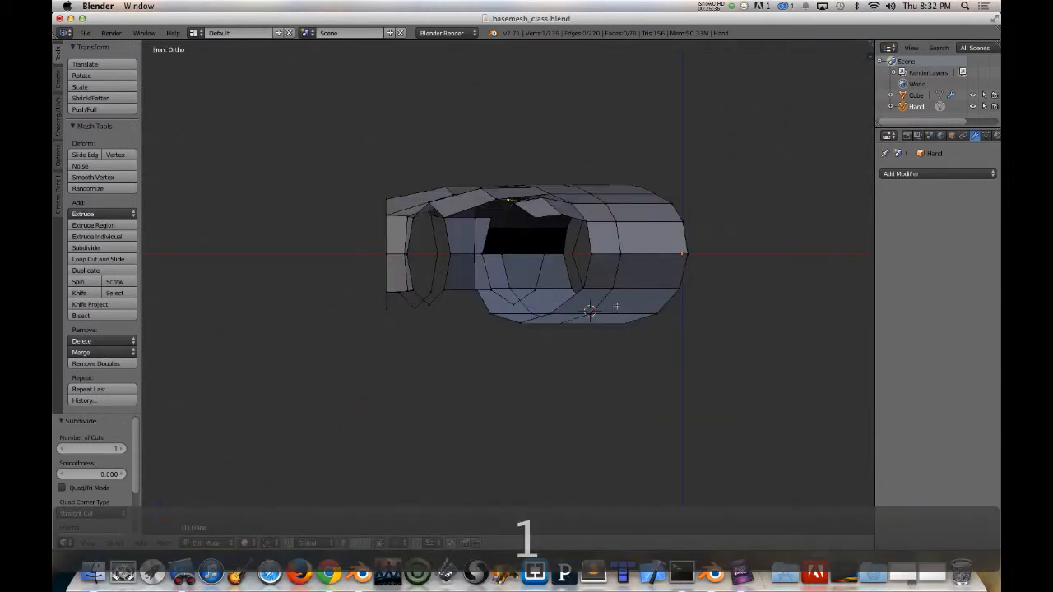
key(g)
click(620, 303)
key(KP_7)
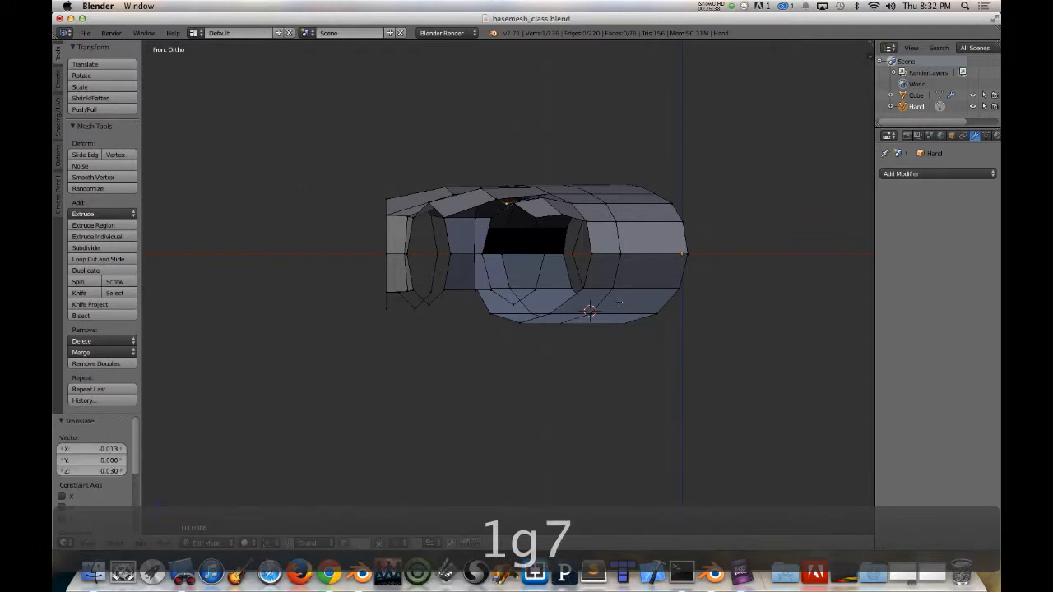
shift+middle_drag(573, 382, 498, 403)
key(g)
click(582, 308)
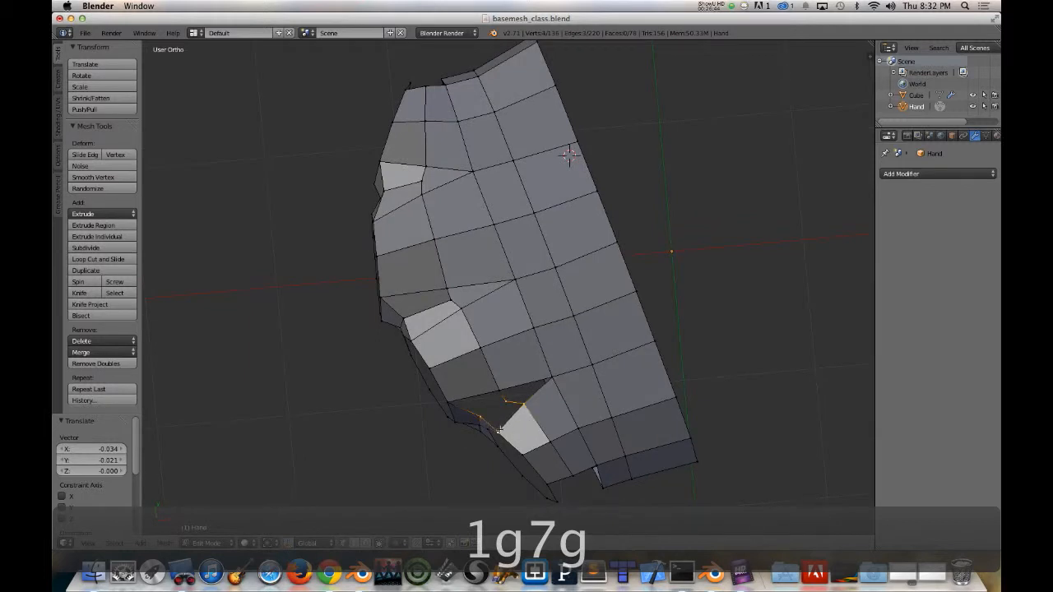
Step: Close the gap between the ring and pinky finger strips with three faces around the midpoint vertex
key(f)
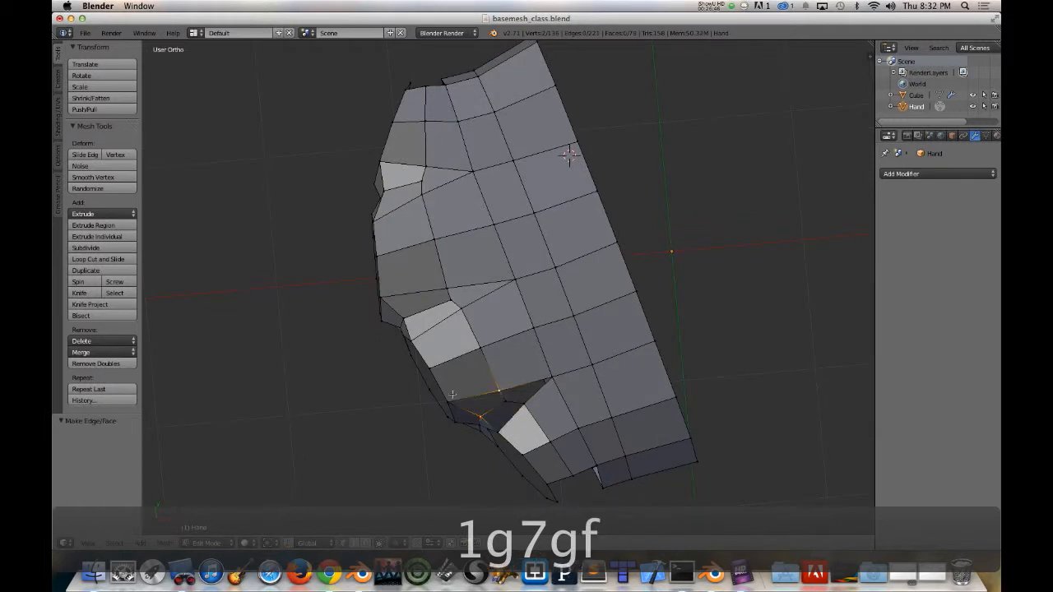
key(f)
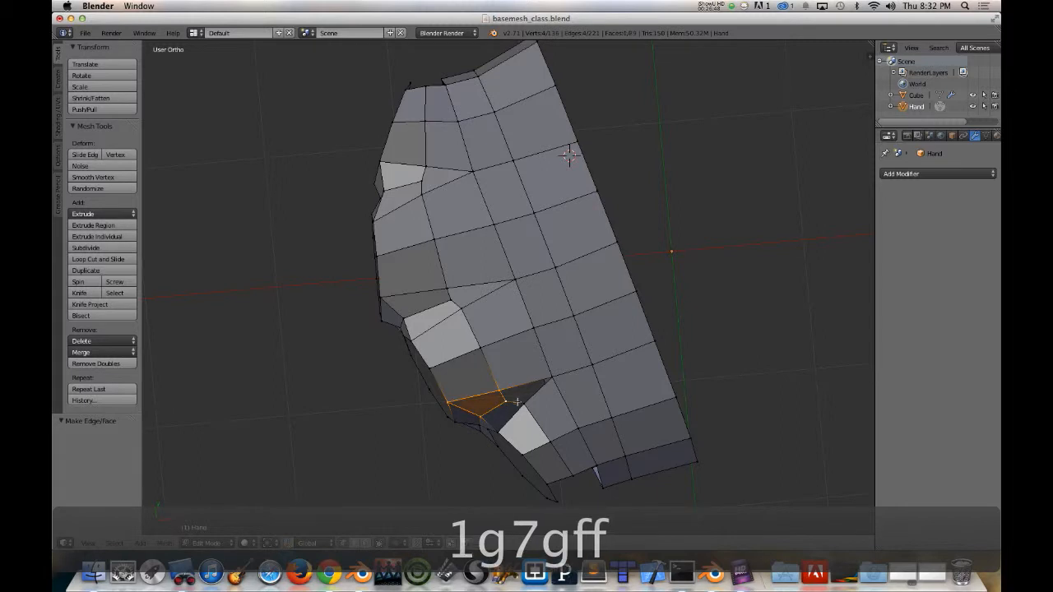
right_click(501, 392)
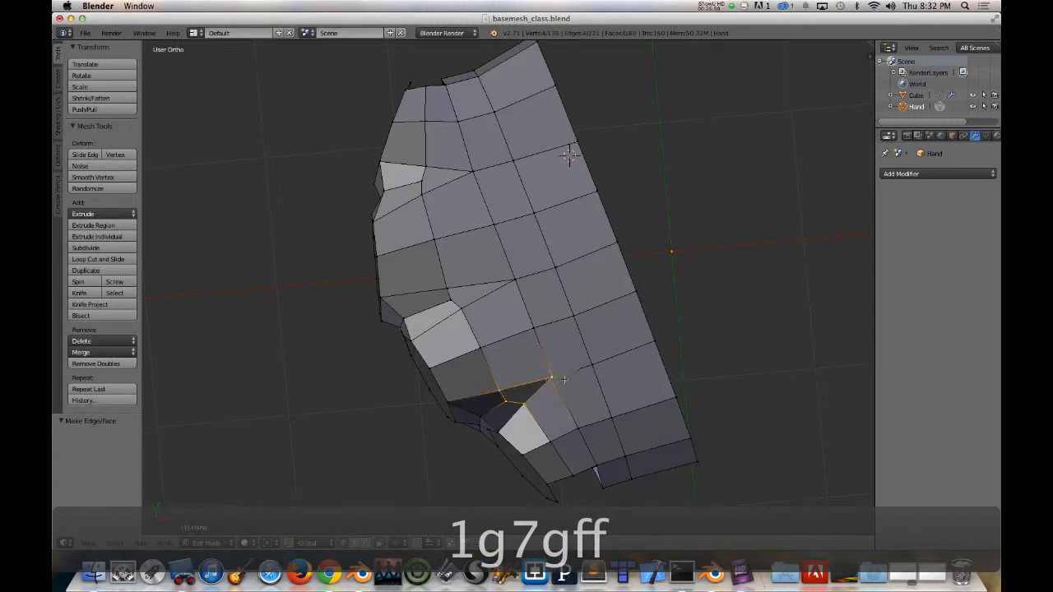
key(f)
Step: Recalculate the normals of the whole hand mesh and clear the selection
key(a)
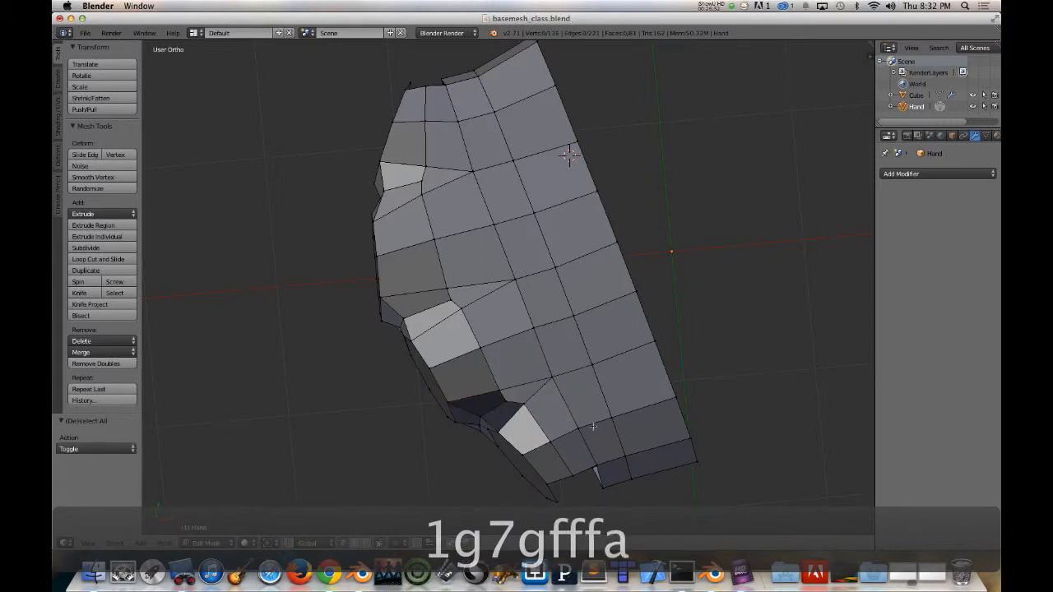
key(a)
key(ctrl+n)
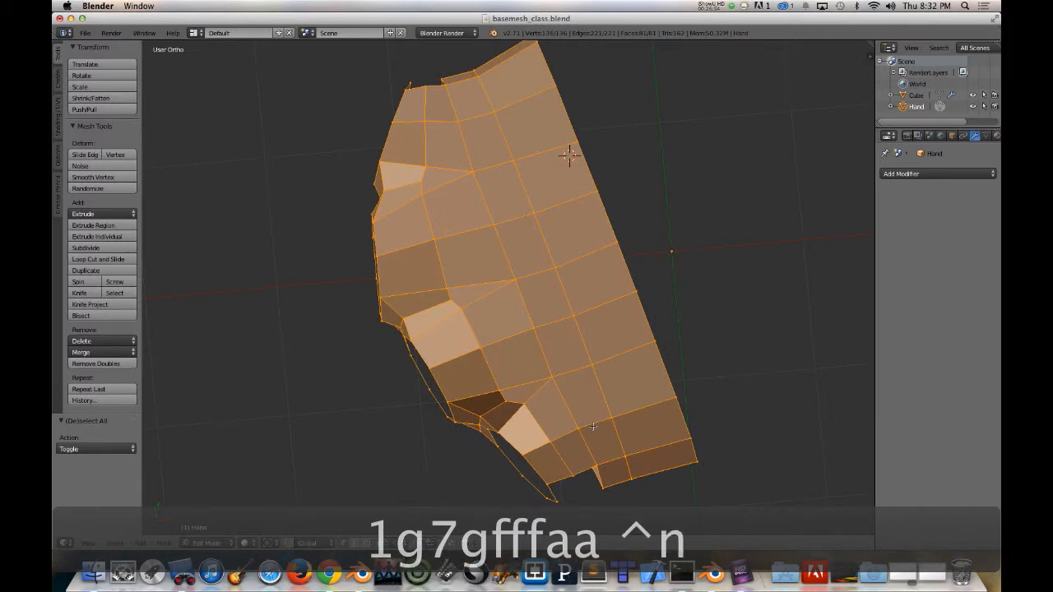
key(a)
Step: Check the filled gaps of the hand in Object Mode, return to Edit Mode and save over basemesh_class.blend
middle_drag(625, 347, 502, 418)
key(Tab)
scroll(547, 336, up, 2)
key(Tab)
middle_drag(441, 363, 426, 405)
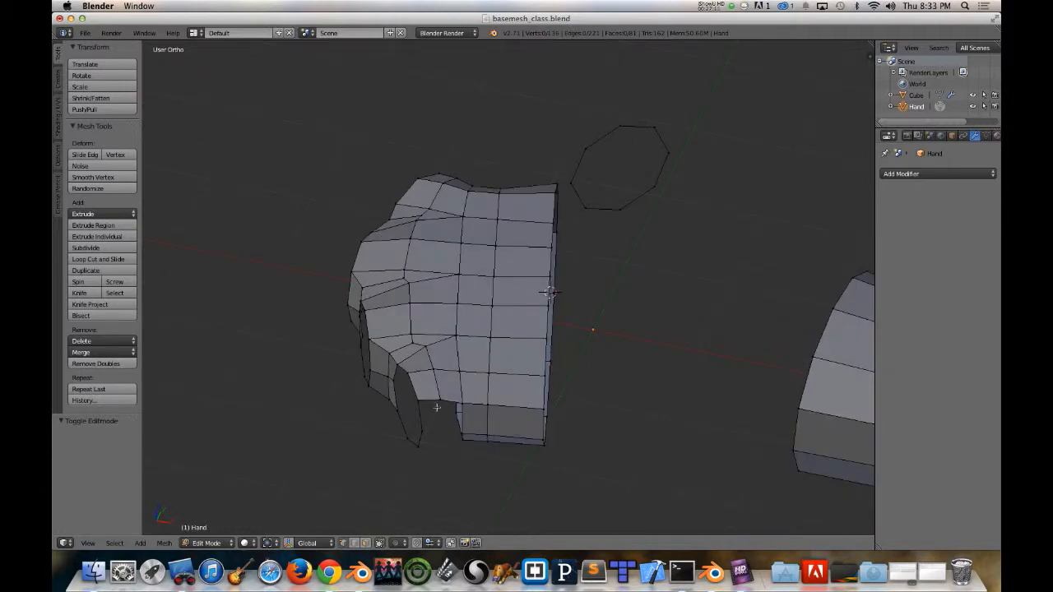
middle_drag(437, 407, 539, 372)
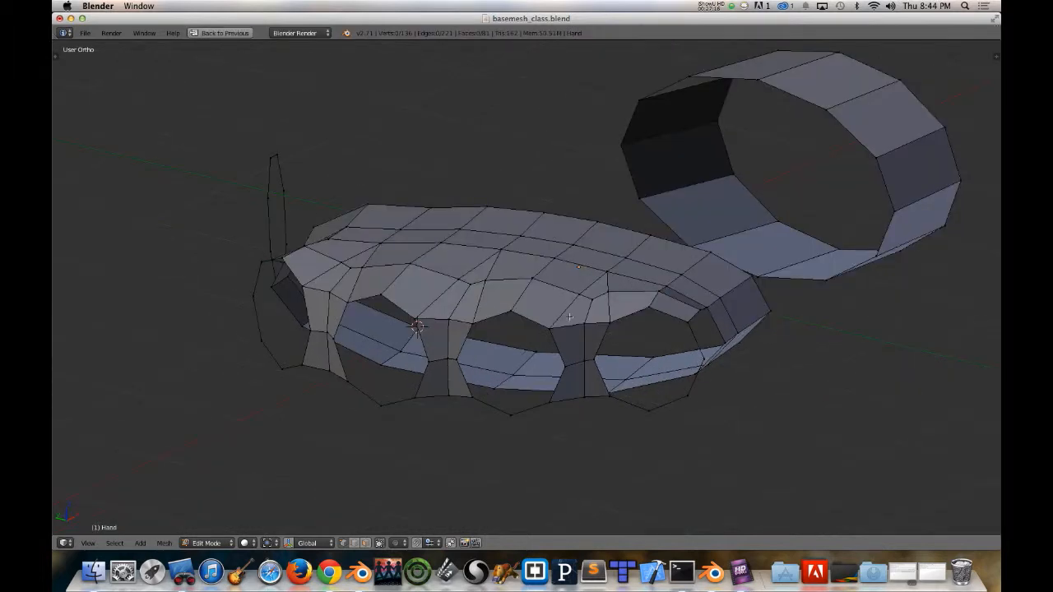
key(super+s)
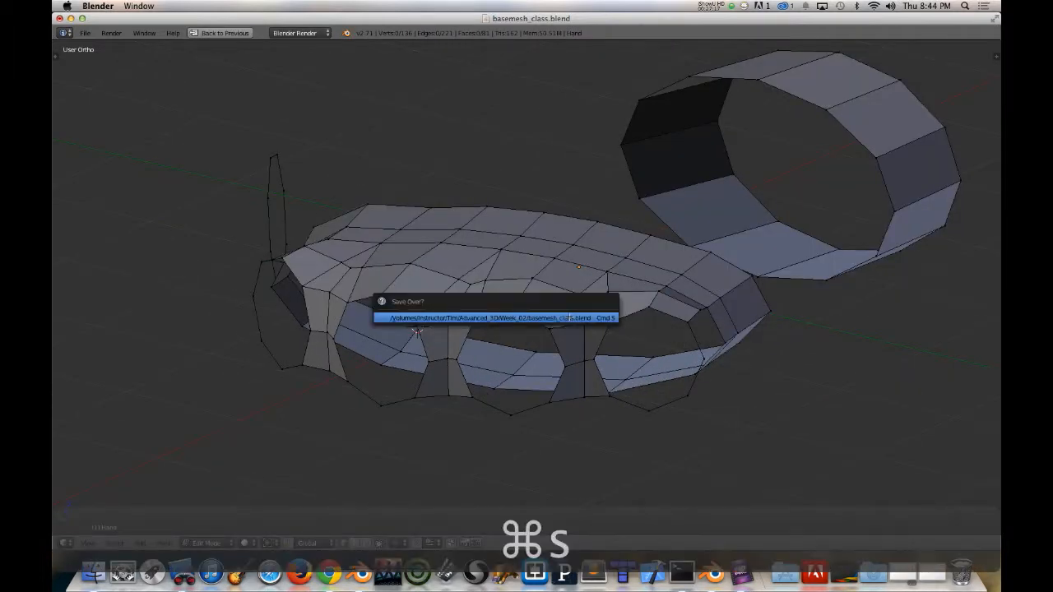
Step: Create two faces connecting the outer side of the pinky base ring to the adjacent palm edge
middle_drag(548, 329, 453, 240)
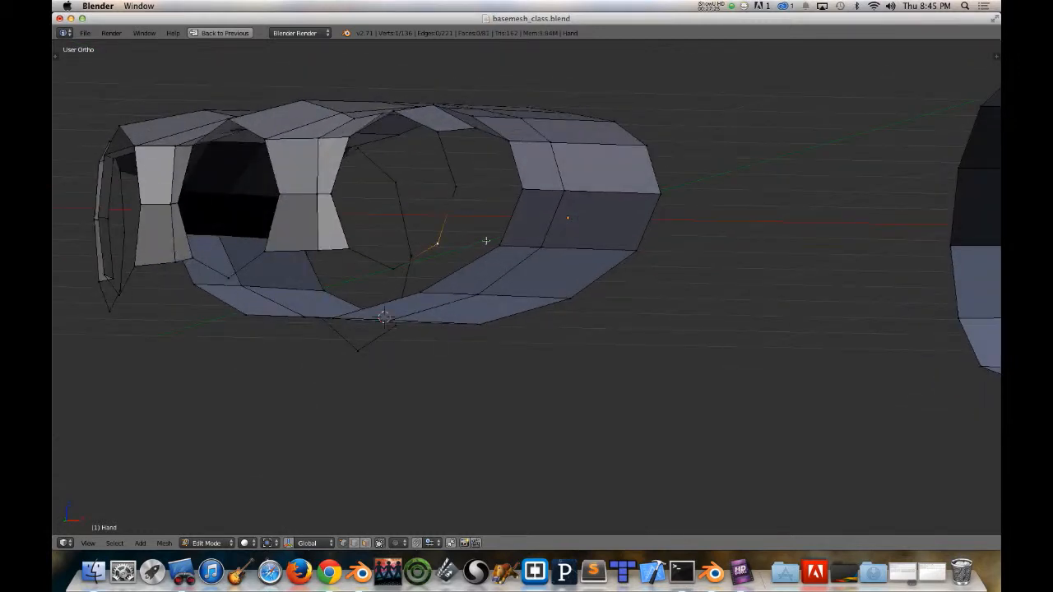
key(f)
right_click(452, 188)
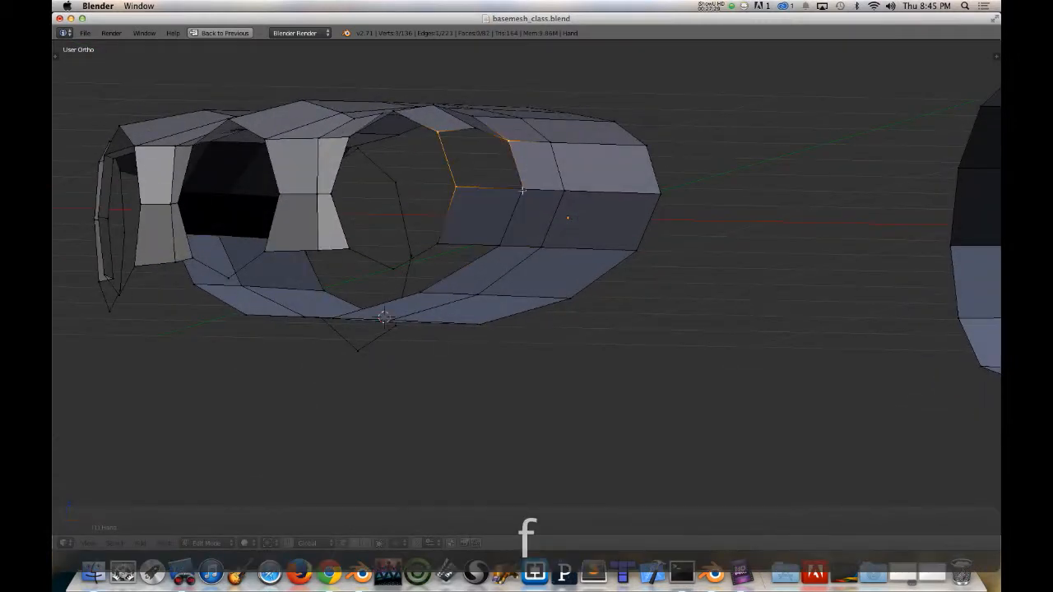
key(f)
Step: Add a centred loop cut through the two new faces beside the pinky and offset it slightly with Shrink/Fatten
middle_drag(522, 190, 487, 168)
key(ctrl+r)
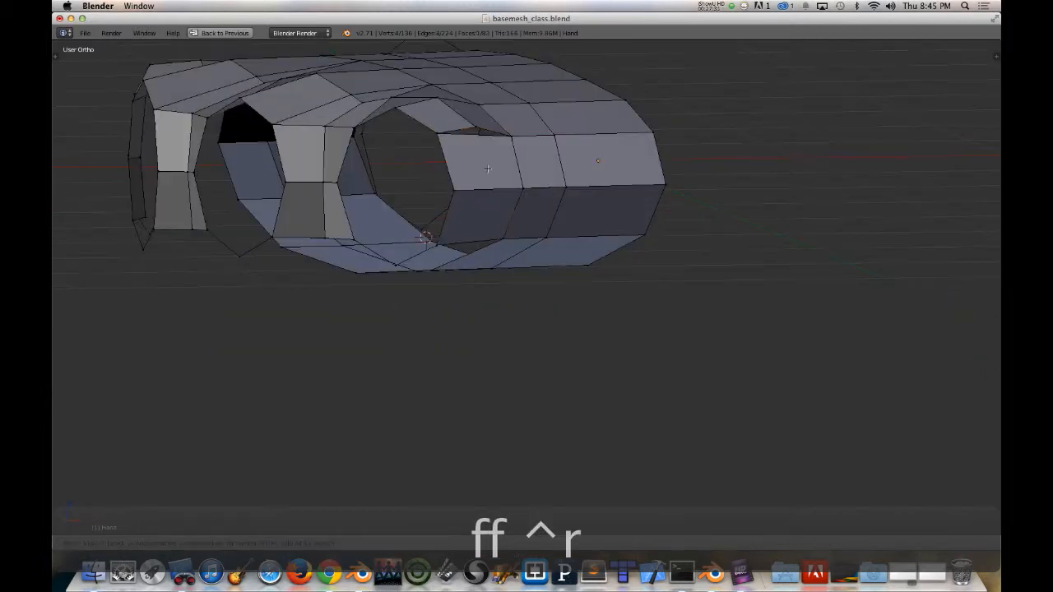
click(485, 185)
right_click(485, 185)
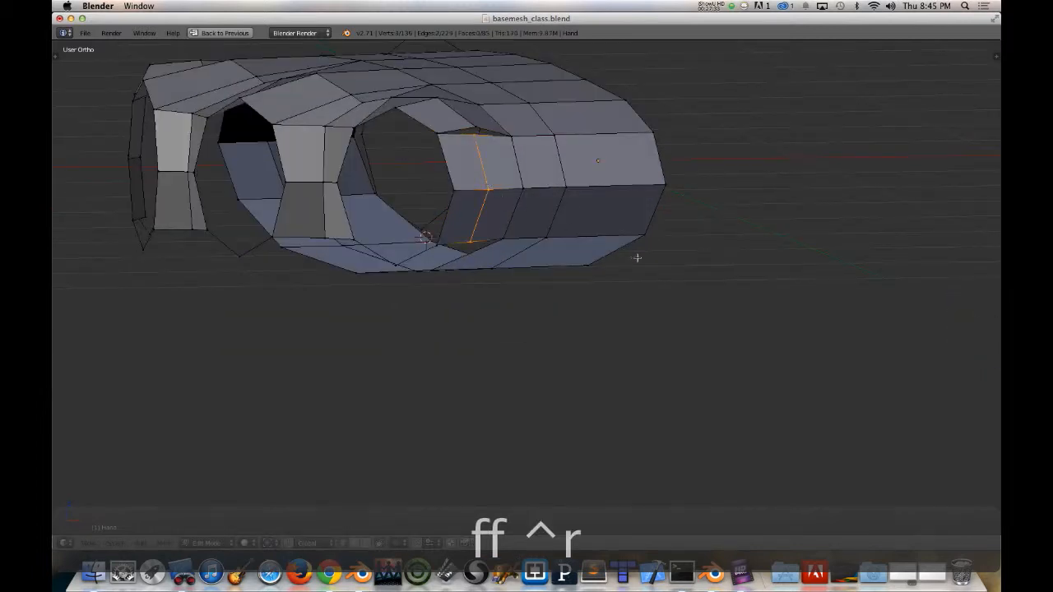
key(alt+s)
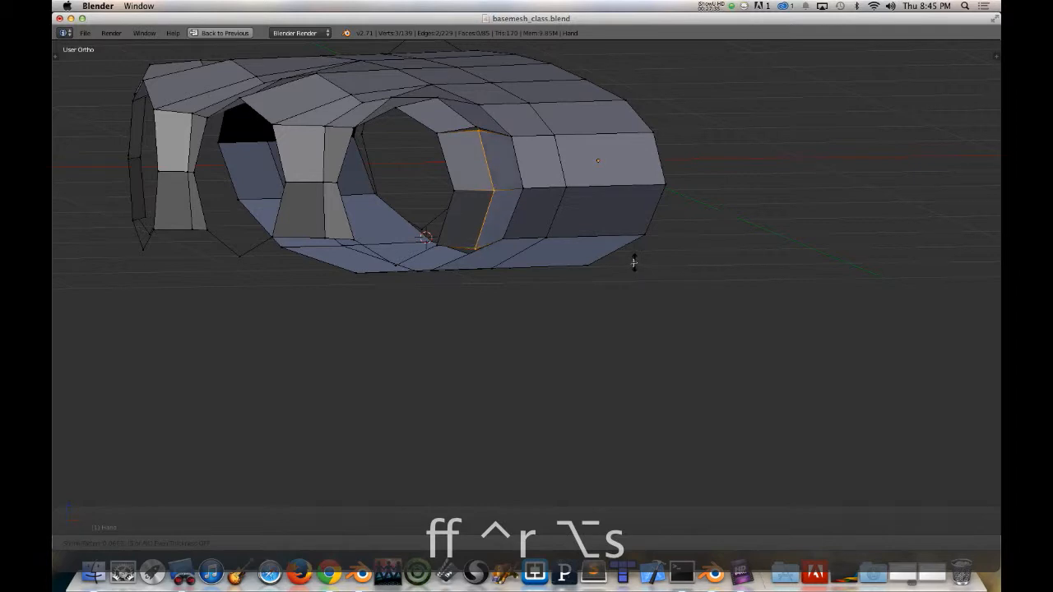
click(629, 259)
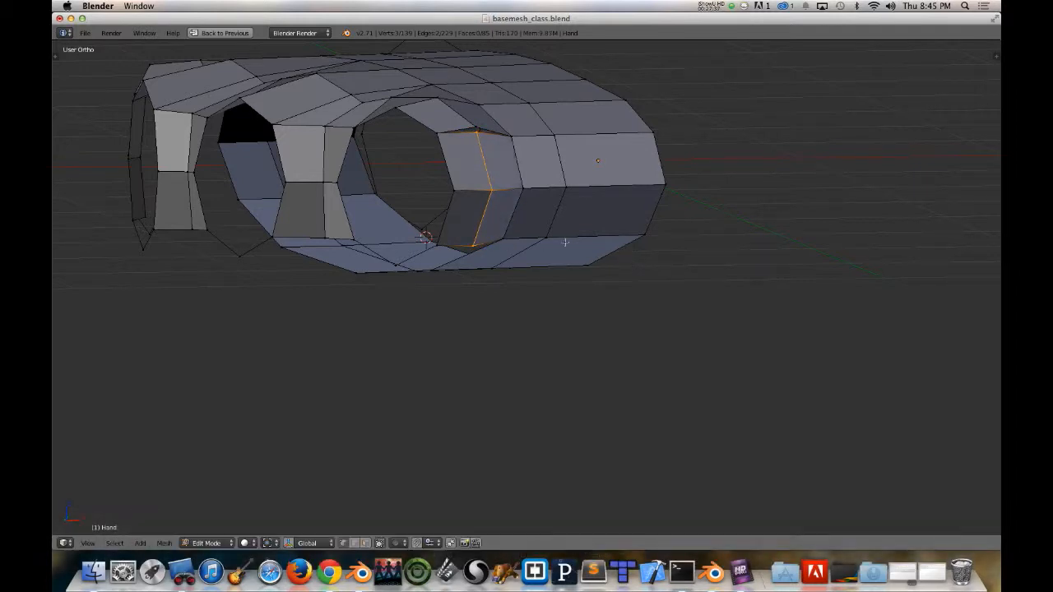
Step: Merge the upper end vertex of the pinky-side loop cut with the neighbouring palm vertex at their center
middle_drag(564, 242, 470, 138)
key(w)
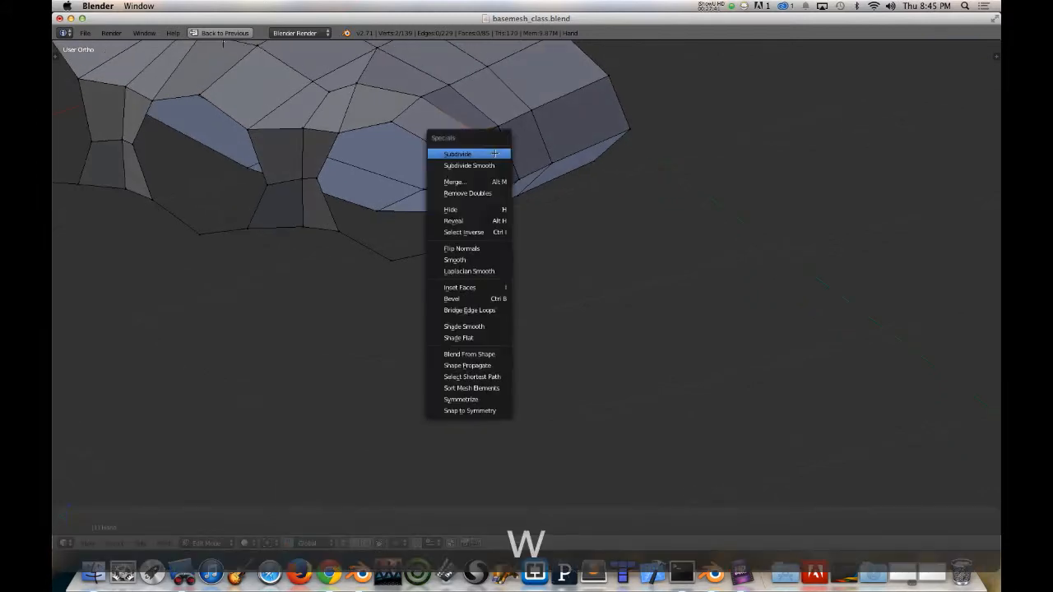
click(457, 182)
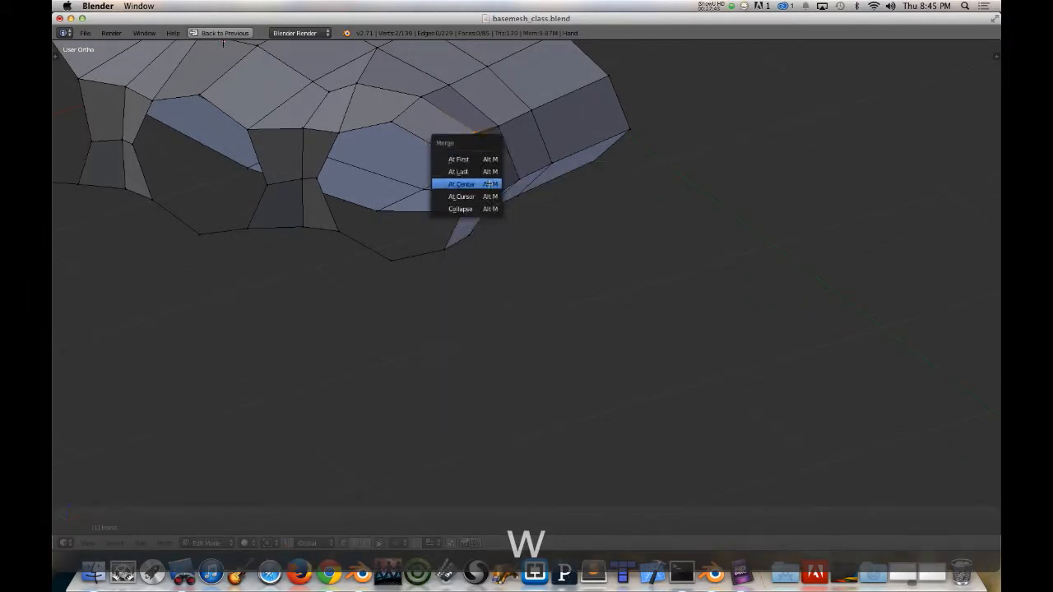
click(468, 184)
Step: Create two faces connecting the outer side of the index finger base ring to the adjacent palm edge
middle_drag(469, 183, 405, 219)
middle_drag(308, 218, 485, 211)
scroll(541, 242, up, 5)
scroll(541, 242, up, 1)
shift+middle_drag(541, 242, 411, 254)
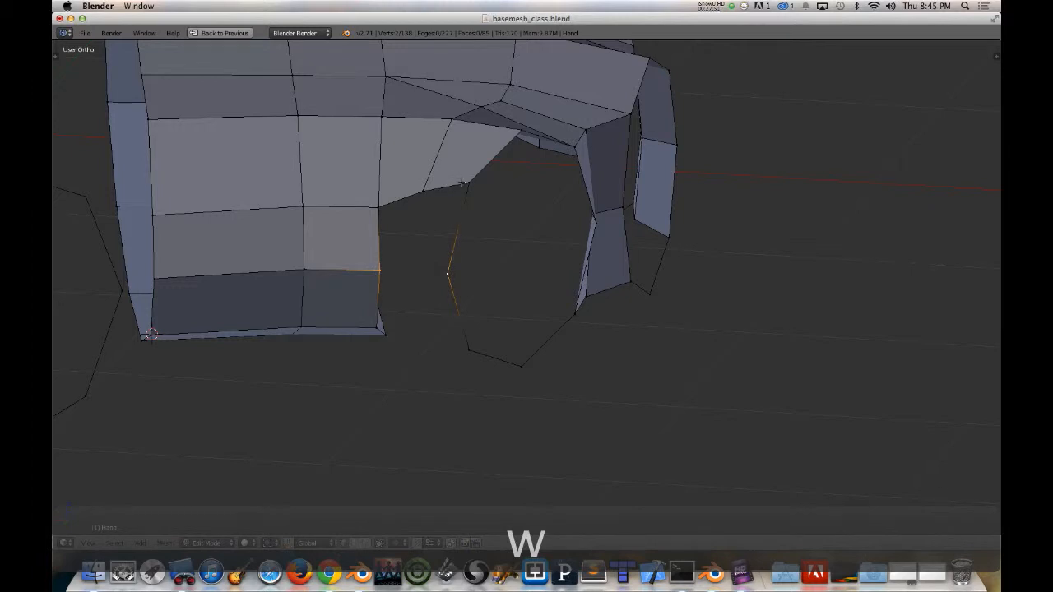
key(f)
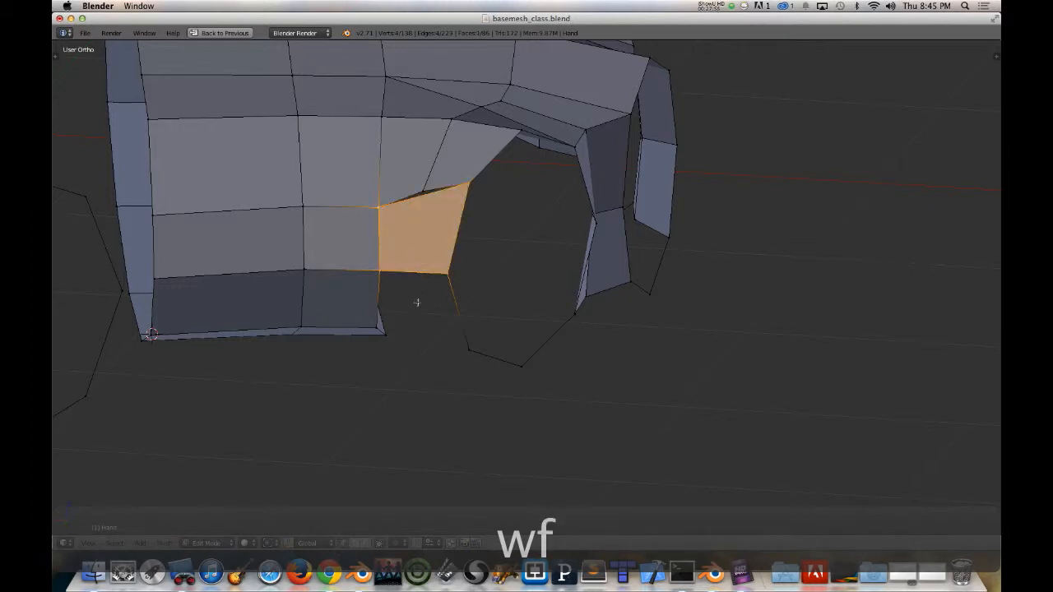
mouse_move(412, 309)
middle_down()
mouse_move(412, 289)
mouse_move(404, 297)
middle_up()
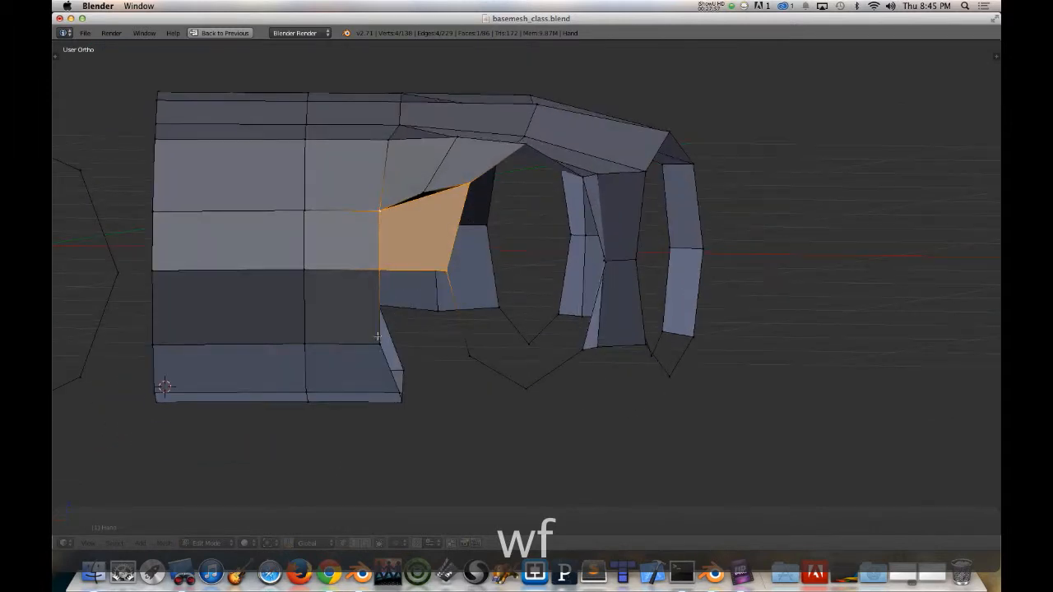
right_click(379, 342)
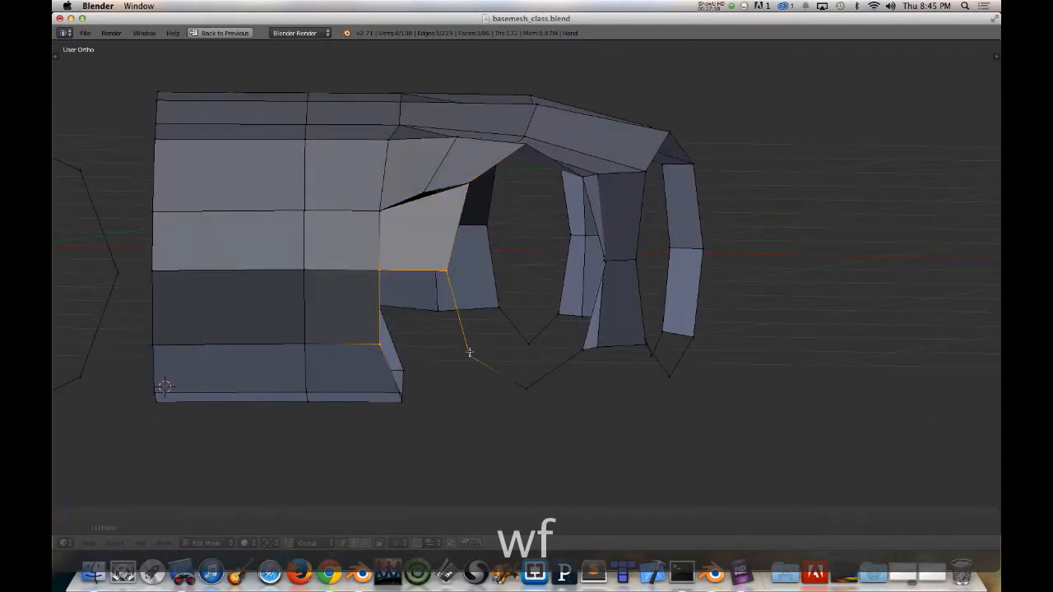
key(f)
Step: Add a centred loop cut through the two new faces beside the index finger and offset it slightly with Shrink/Fatten
middle_drag(468, 352, 429, 268)
key(ctrl+r)
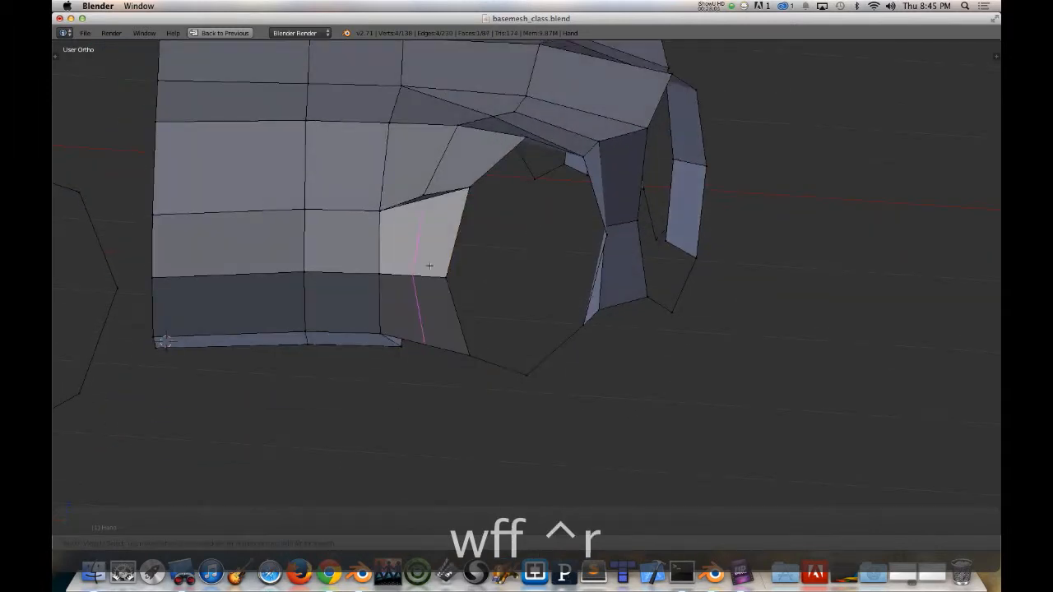
click(422, 274)
right_click(453, 266)
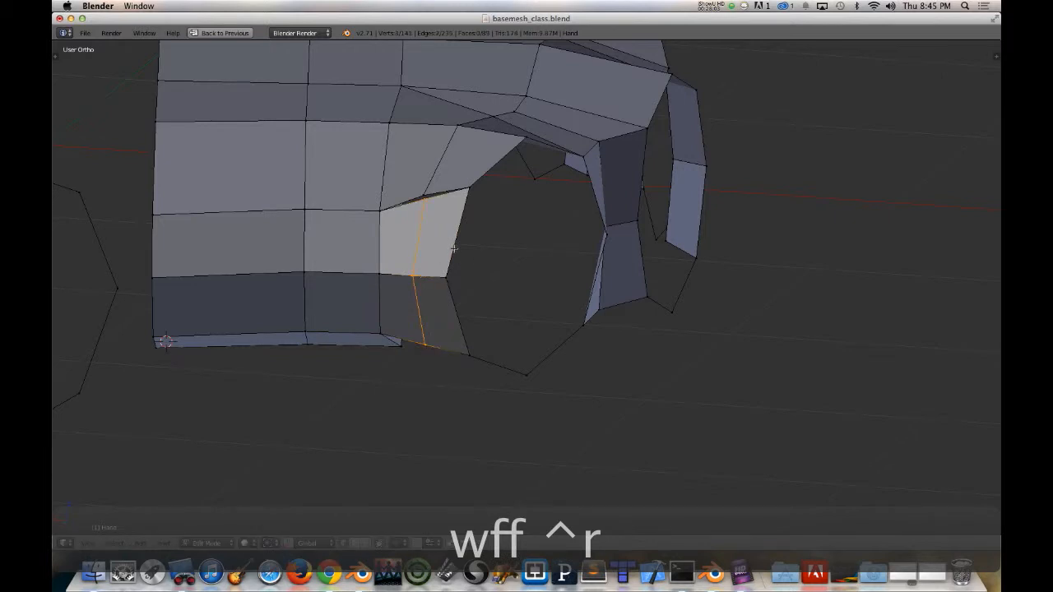
middle_drag(453, 248, 530, 263)
key(alt+s)
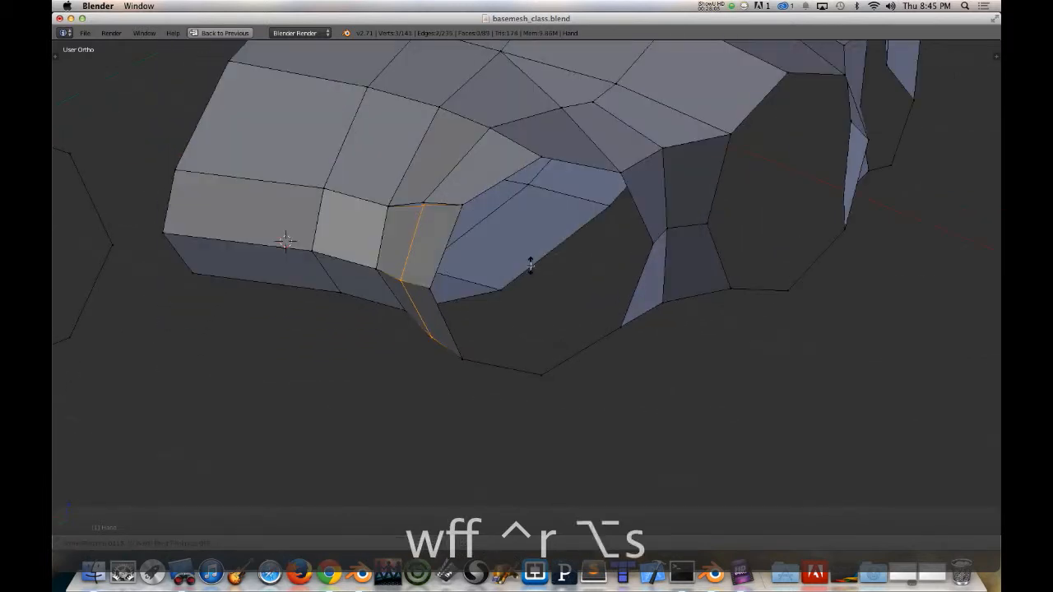
click(531, 267)
Step: Merge the upper end vertex of the index-side loop cut with the neighbouring palm vertex
middle_drag(452, 265, 422, 210)
key(w)
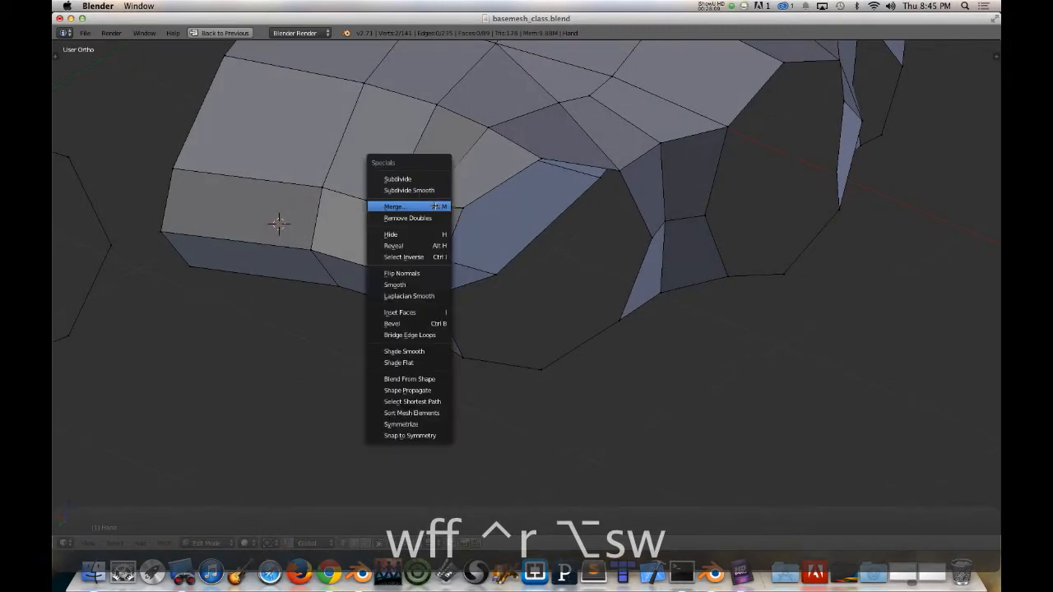
click(435, 206)
click(435, 205)
Step: Add centred lengthwise loop cuts through each of the four wide face columns on the underside of the palm
middle_drag(416, 284, 376, 309)
scroll(439, 327, down, 4)
scroll(877, 249, down, 3)
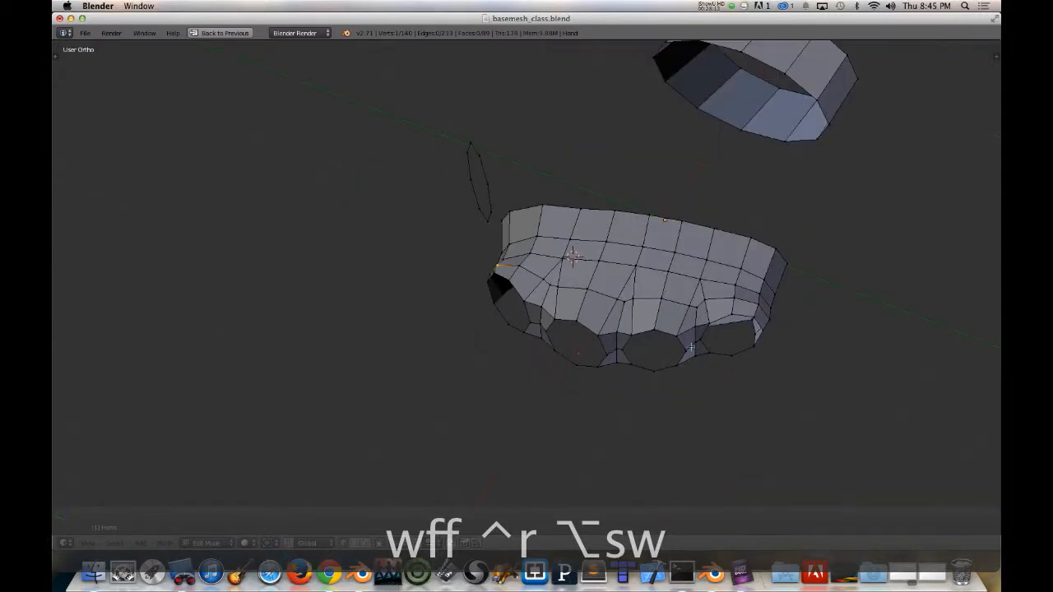
middle_drag(877, 249, 559, 342)
scroll(635, 284, up, 2)
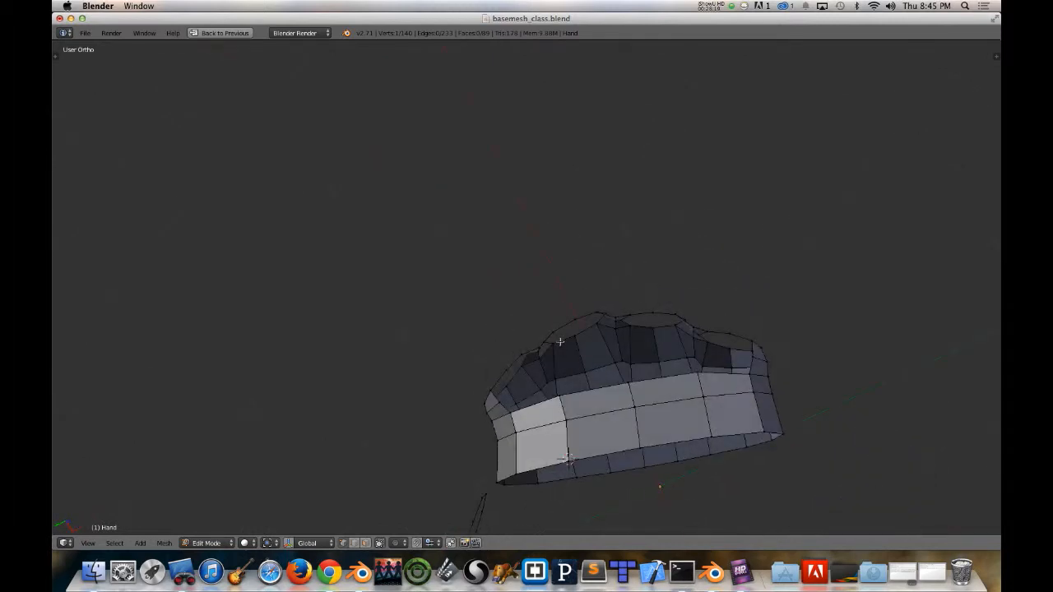
scroll(560, 342, down, 1)
scroll(590, 390, up, 4)
shift+middle_drag(590, 390, 471, 375)
key(ctrl+r)
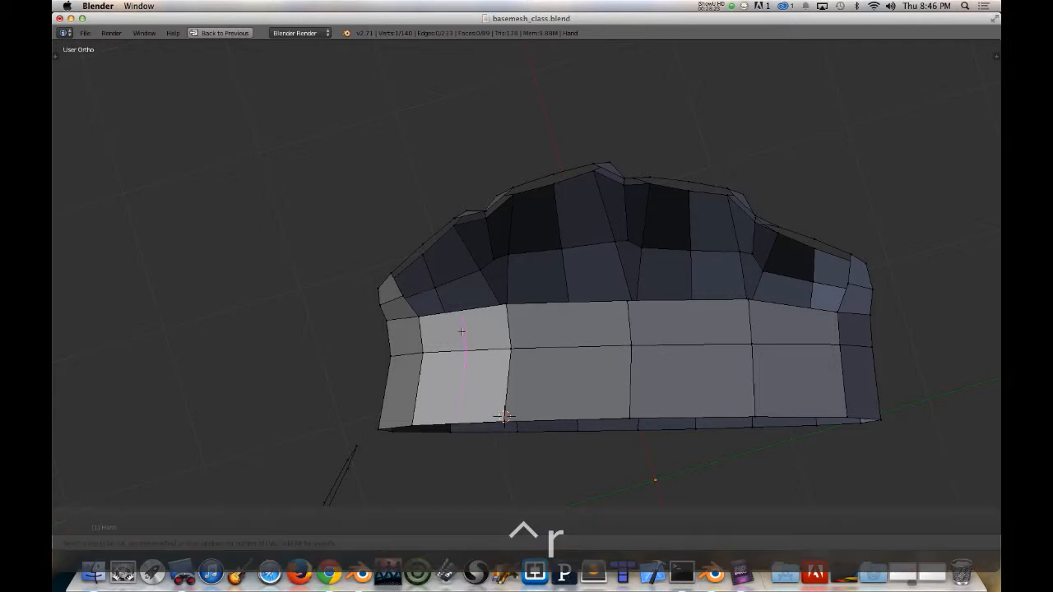
key(ctrl+r)
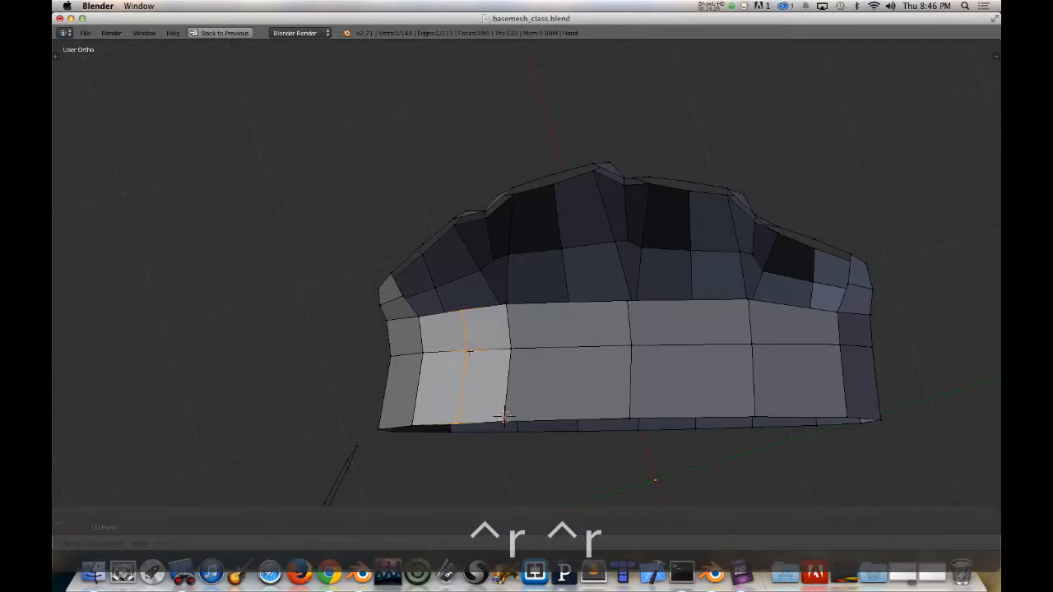
click(474, 355)
right_click(475, 355)
key(ctrl+r)
click(593, 349)
key(ctrl+r)
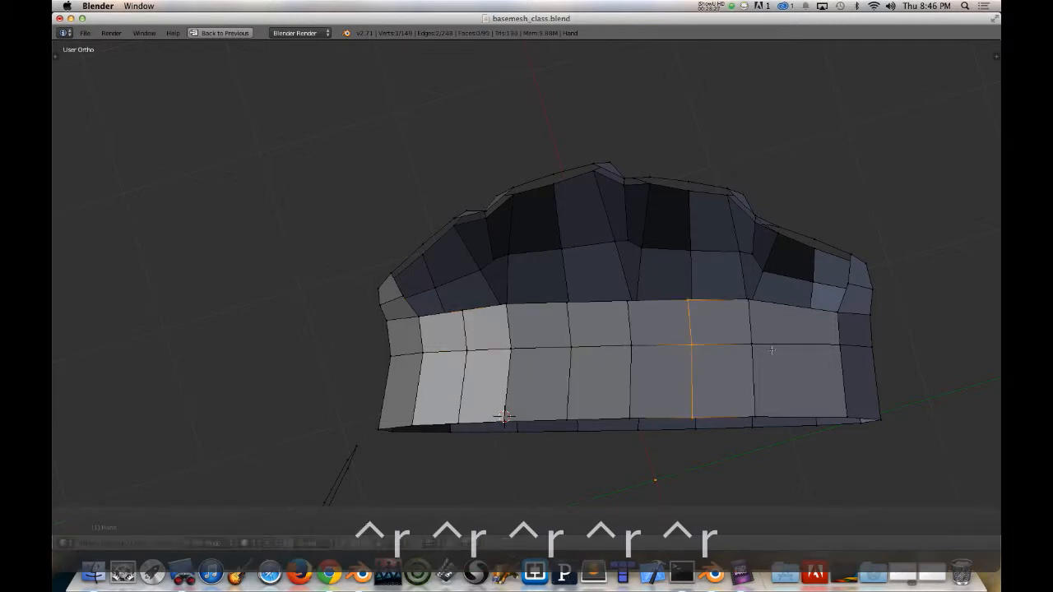
click(693, 342)
key(ctrl+r)
Step: Select the four new underside palm loops together and push them outward about 0.0475 with Shrink/Fatten
alt+shift+right_click(688, 366)
alt+shift+right_click(556, 378)
alt+shift+right_click(458, 387)
middle_drag(458, 387, 885, 445)
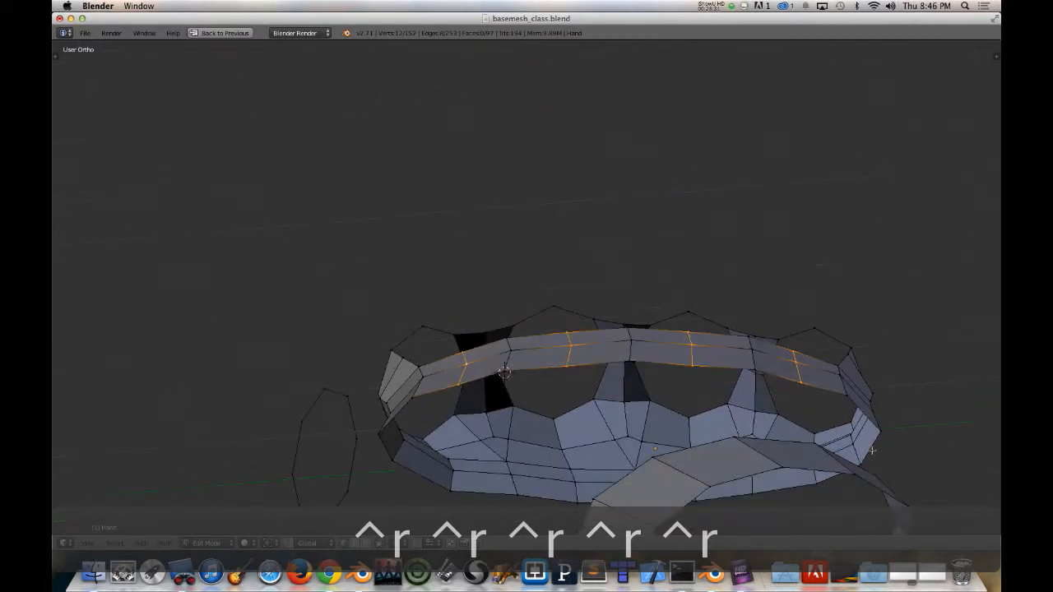
key(alt+s)
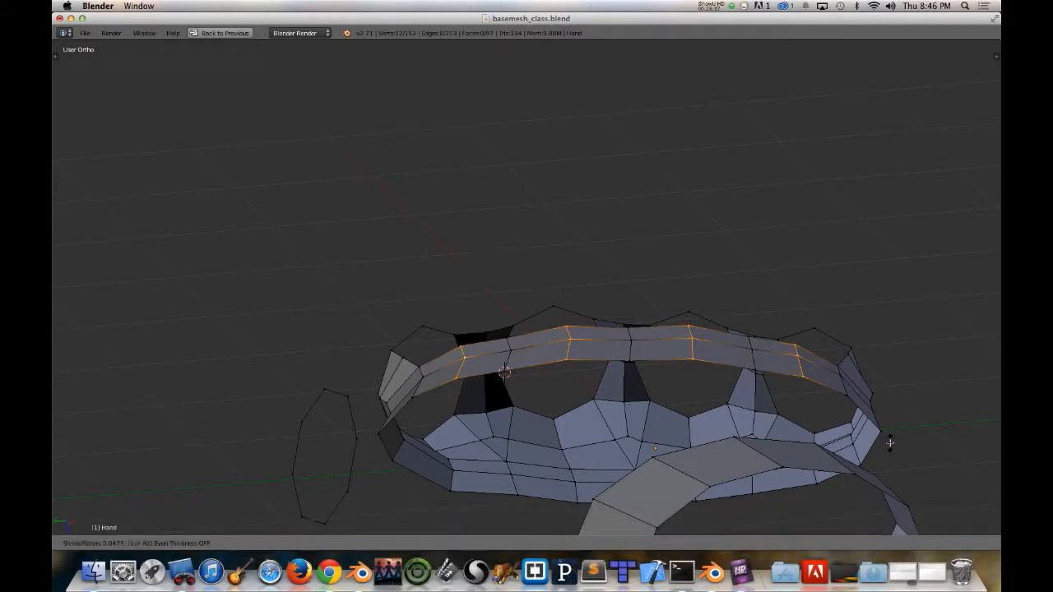
click(889, 443)
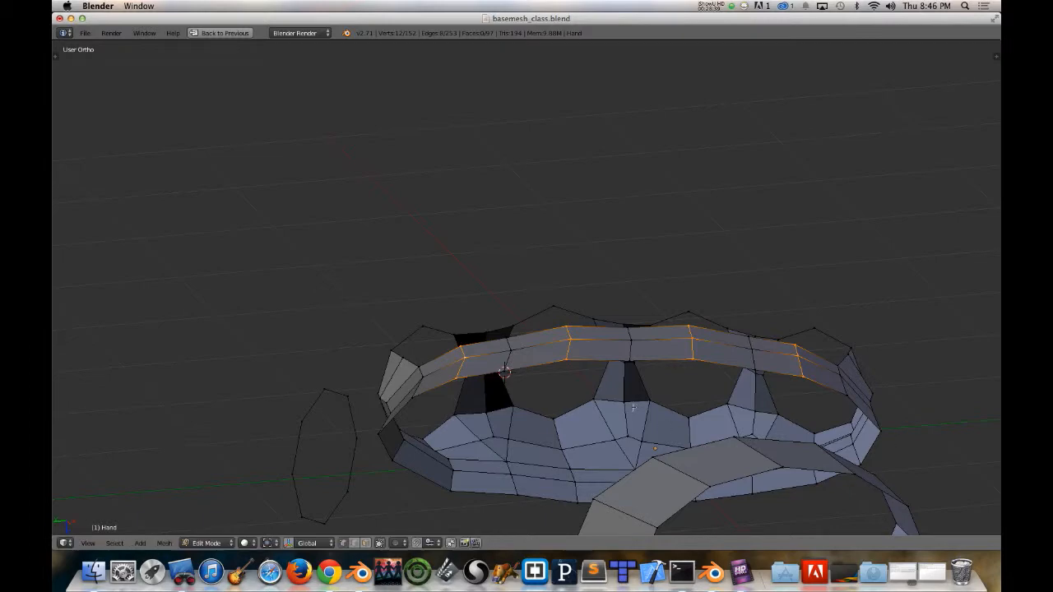
Step: Create four edges joining the new underside palm loop ends to the middle bottom vertices of the four finger base rings
middle_drag(889, 443, 587, 277)
right_click(587, 280)
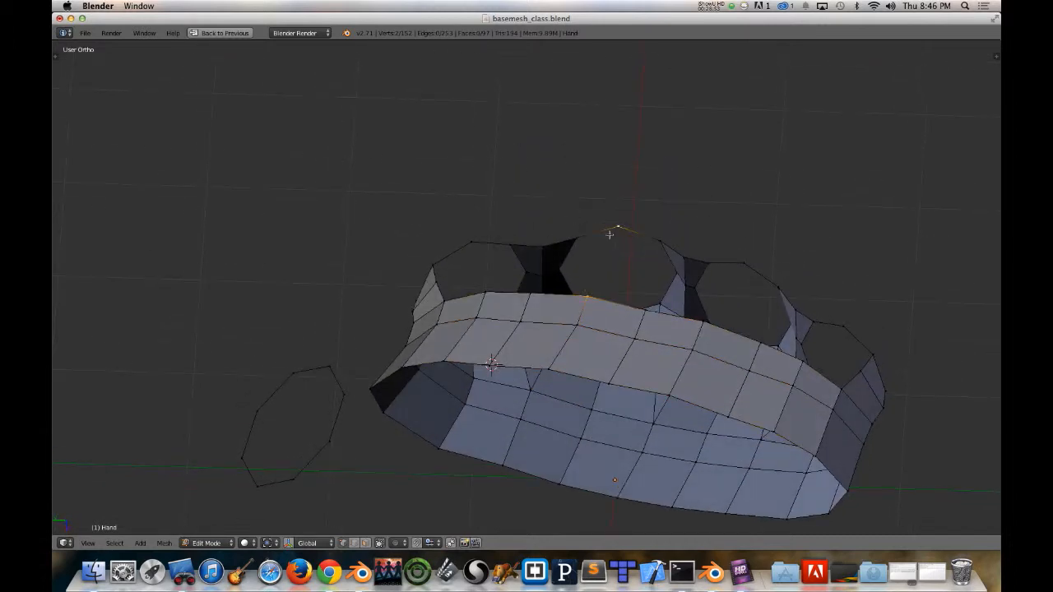
key(f)
right_click(480, 251)
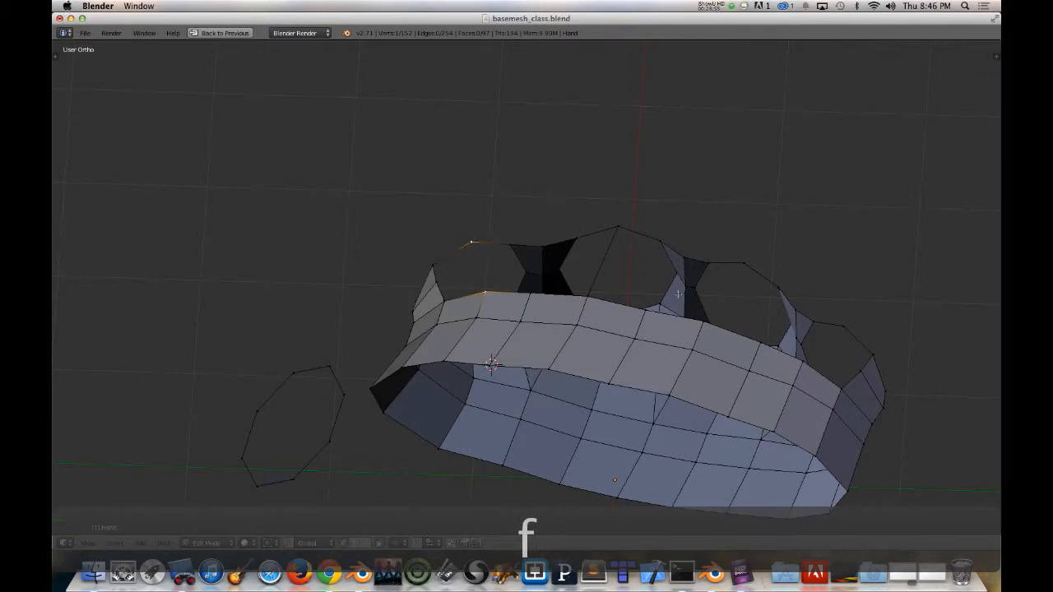
key(f)
right_click(716, 310)
key(f)
right_click(802, 363)
shift+right_click(843, 326)
key(f)
Step: Fill three underside faces between palm and finger rings: the index-facing half of the middle finger and both halves of the index finger
middle_drag(597, 291, 535, 288)
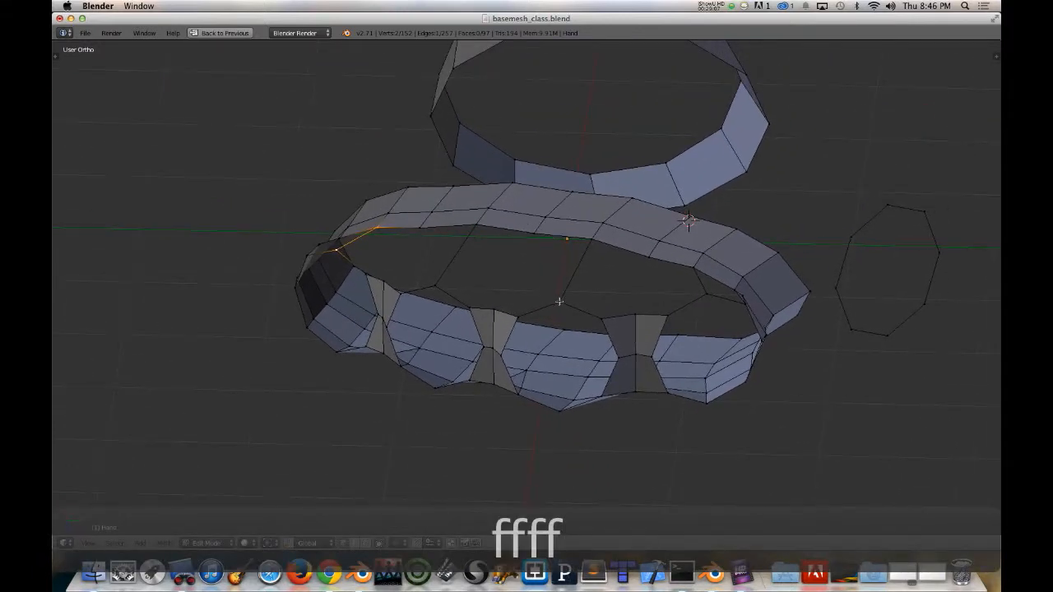
right_click(558, 302)
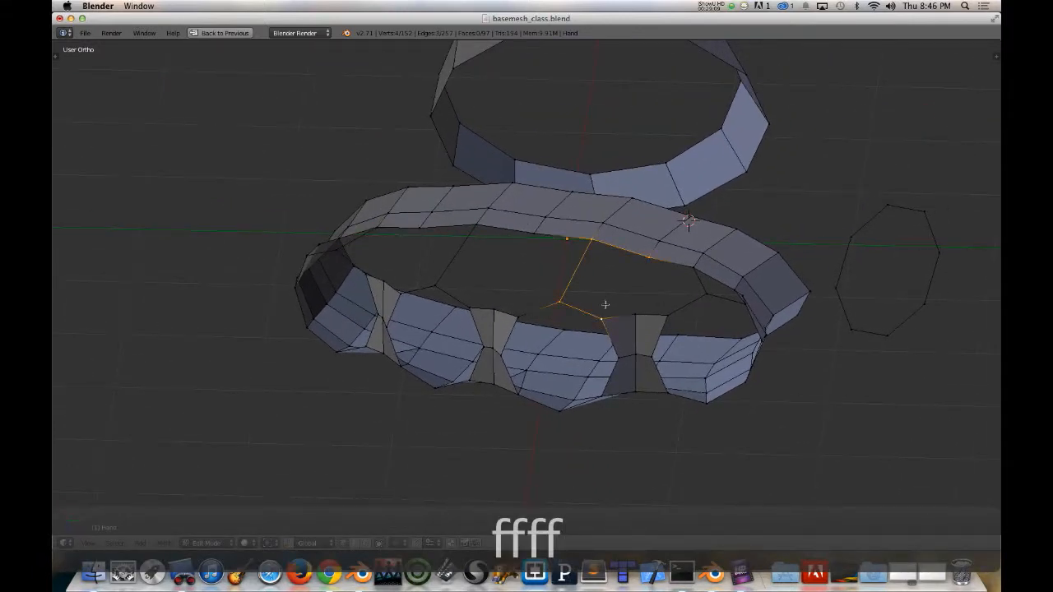
key(f)
right_click(667, 317)
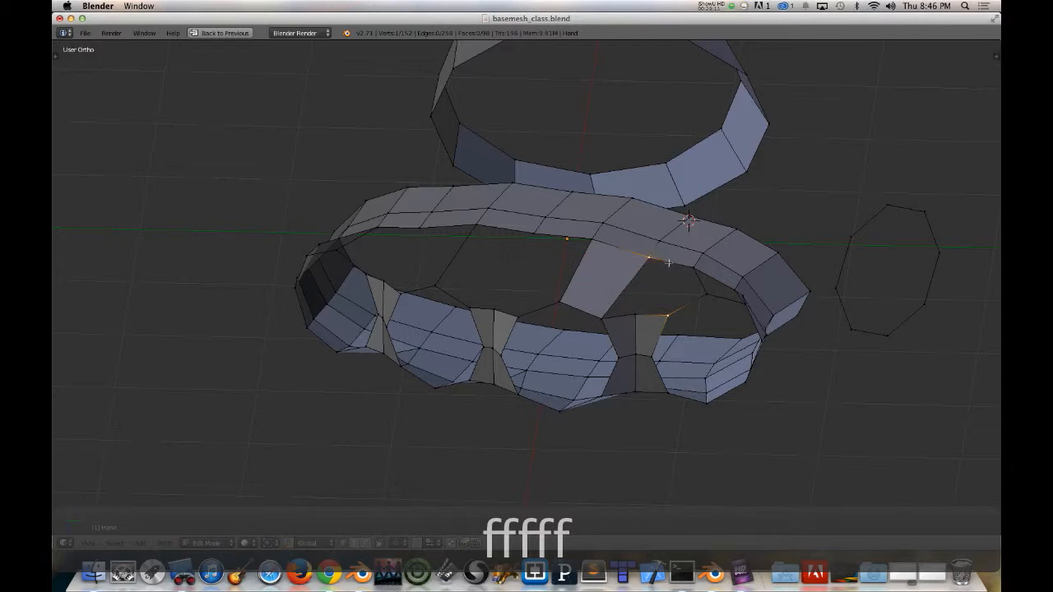
key(f)
mouse_move(701, 293)
middle_down()
mouse_move(691, 317)
mouse_move(705, 313)
middle_up()
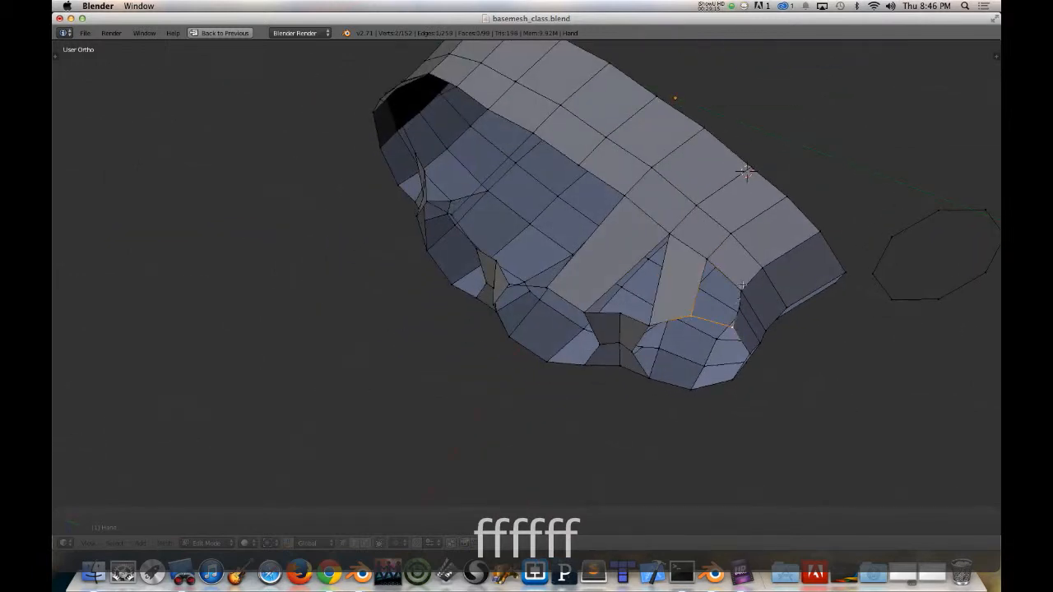
key(f)
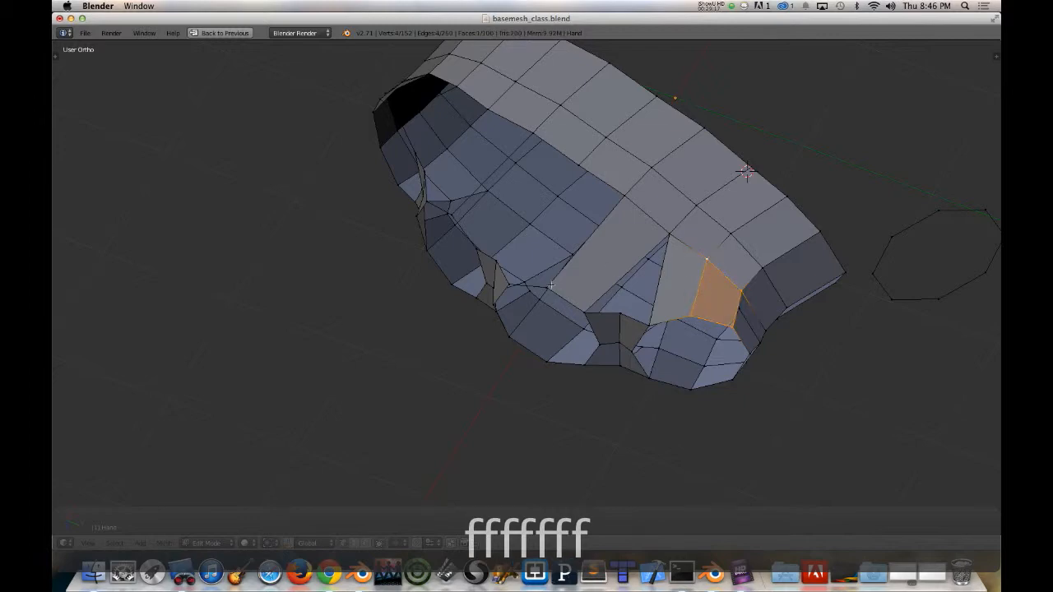
Step: Fill the remaining underside face at the middle finger and both underside faces joining the ring finger base to the palm
middle_drag(744, 171, 649, 226)
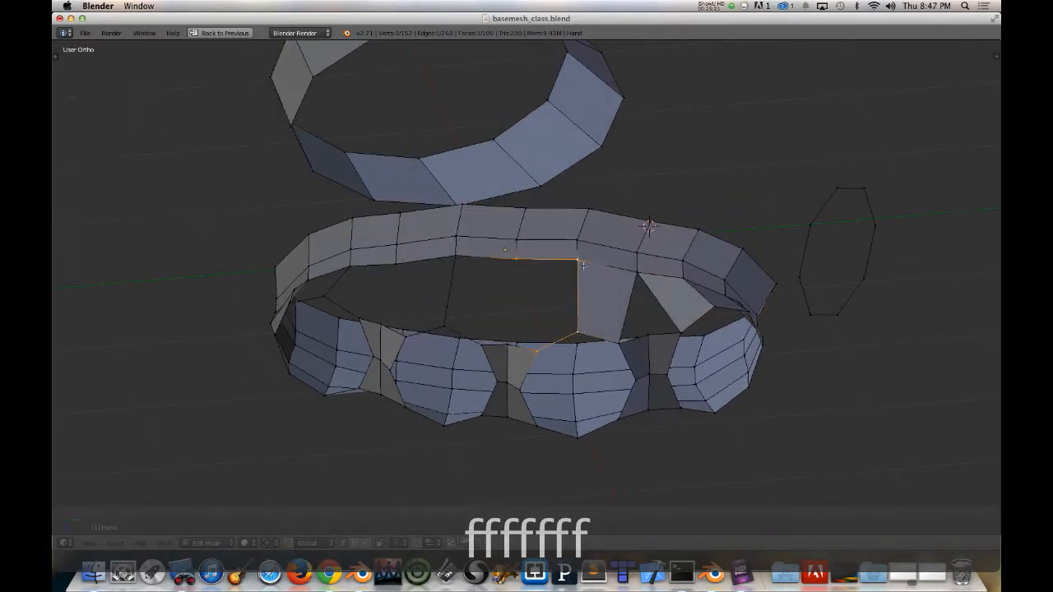
key(f)
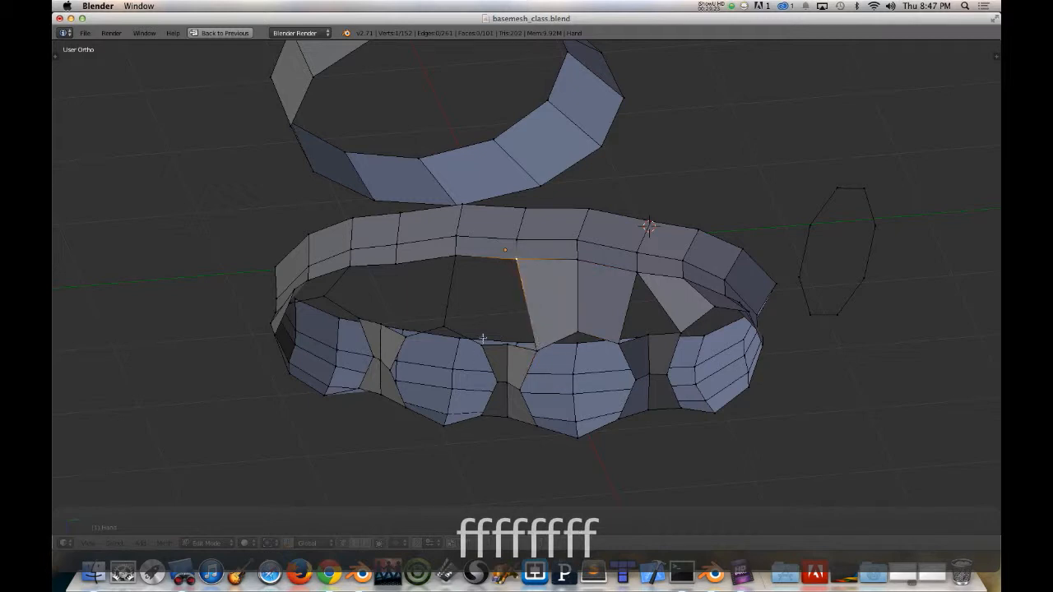
key(f)
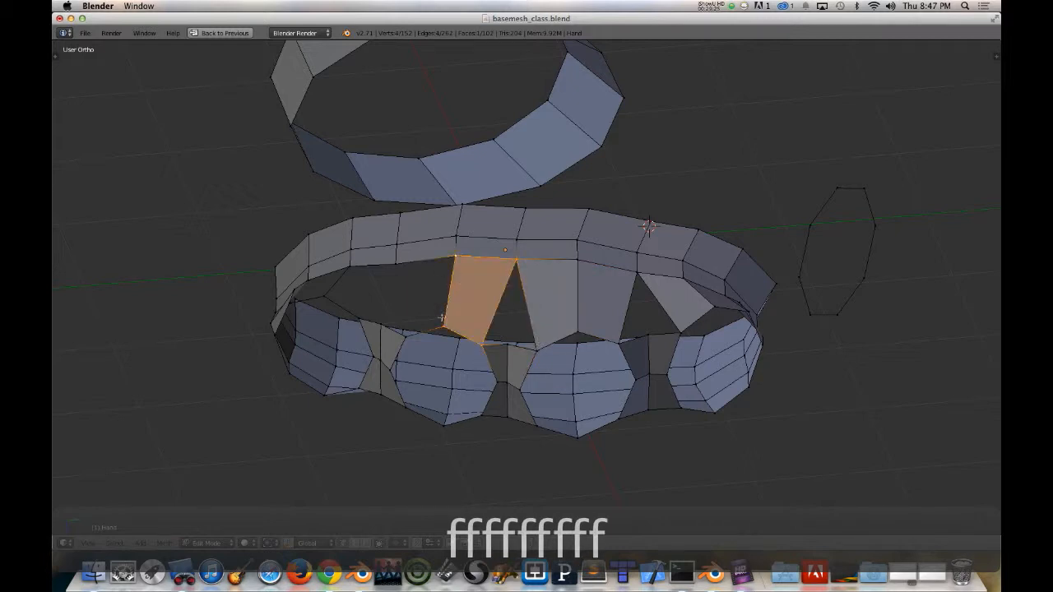
right_click(445, 263)
key(f)
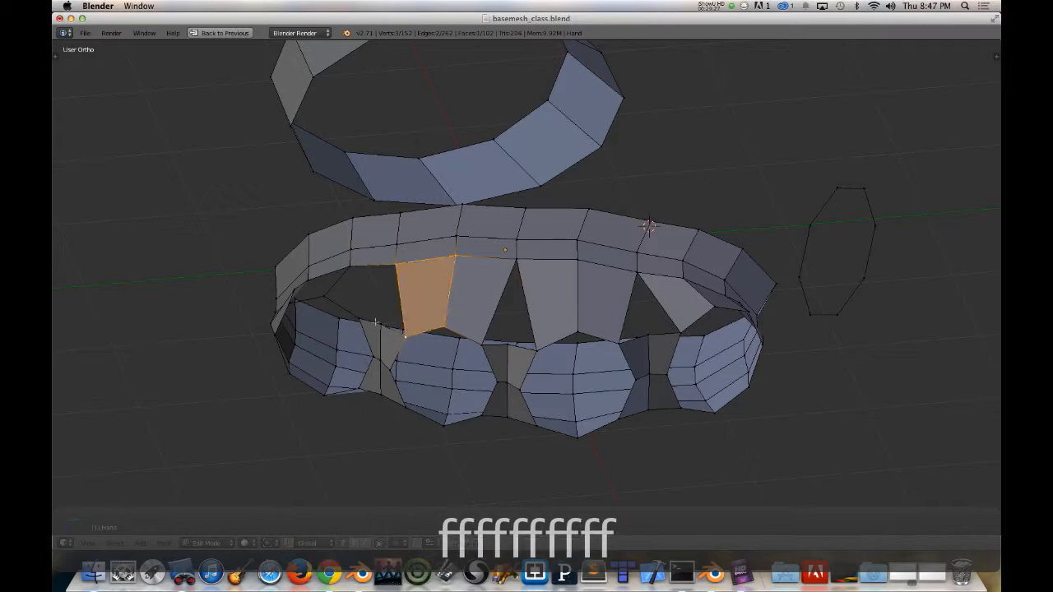
Step: Create the two underside faces connecting the pinky base ring to the palm edge
right_click(362, 318)
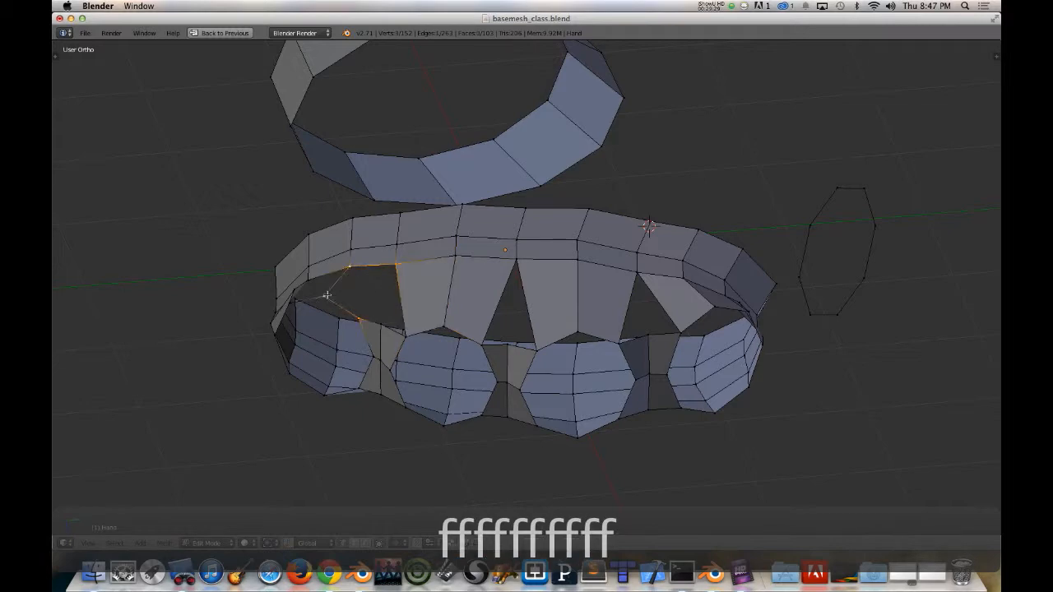
key(f)
middle_drag(327, 295, 287, 303)
right_click(299, 309)
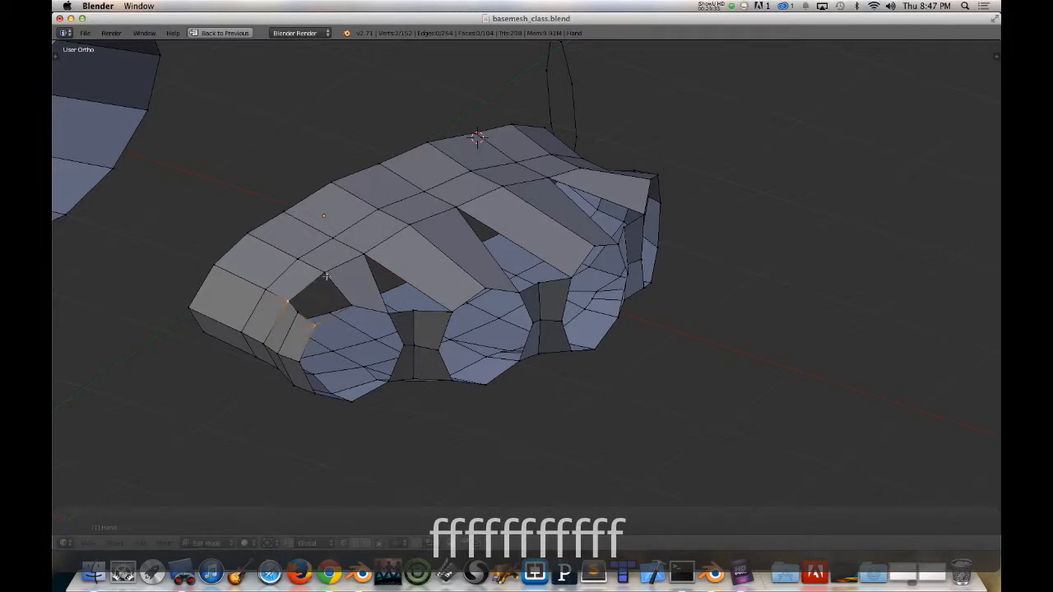
key(f)
Step: Add a centred crosswise loop cut through each of the four pairs of underside faces leading to the fingers
middle_drag(355, 307, 408, 173)
key(ctrl+r)
click(357, 131)
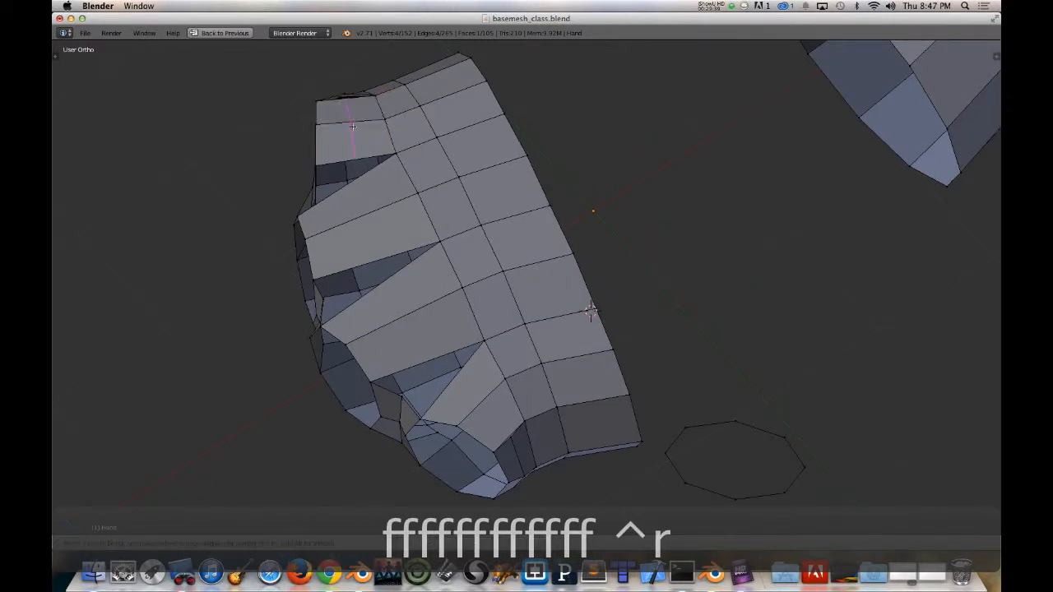
right_click(357, 131)
key(ctrl+r)
click(369, 212)
right_click(368, 212)
key(ctrl+r)
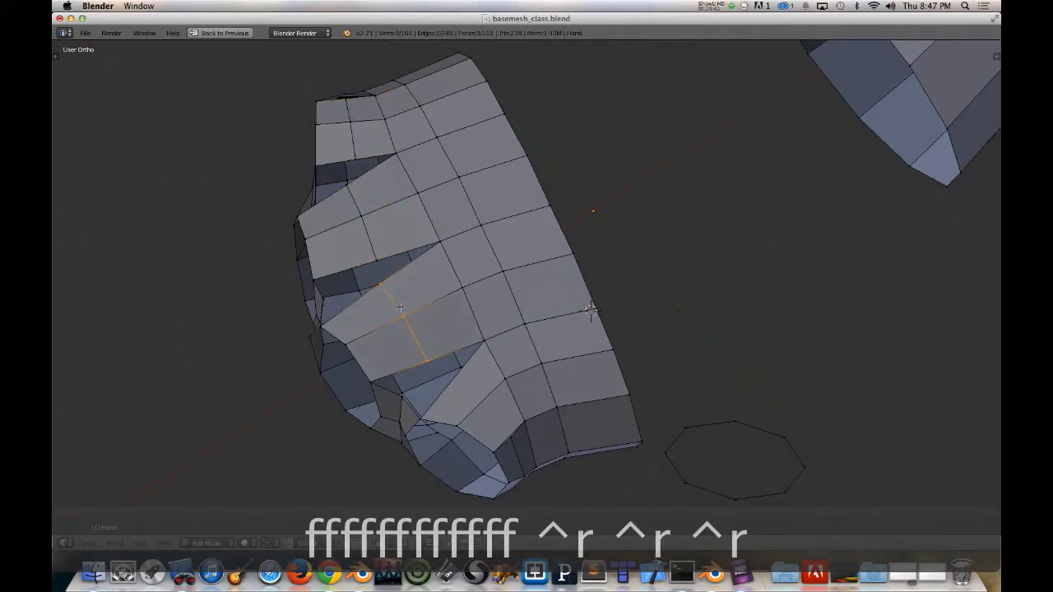
key(ctrl+r)
click(475, 390)
right_click(476, 390)
key(ctrl+r)
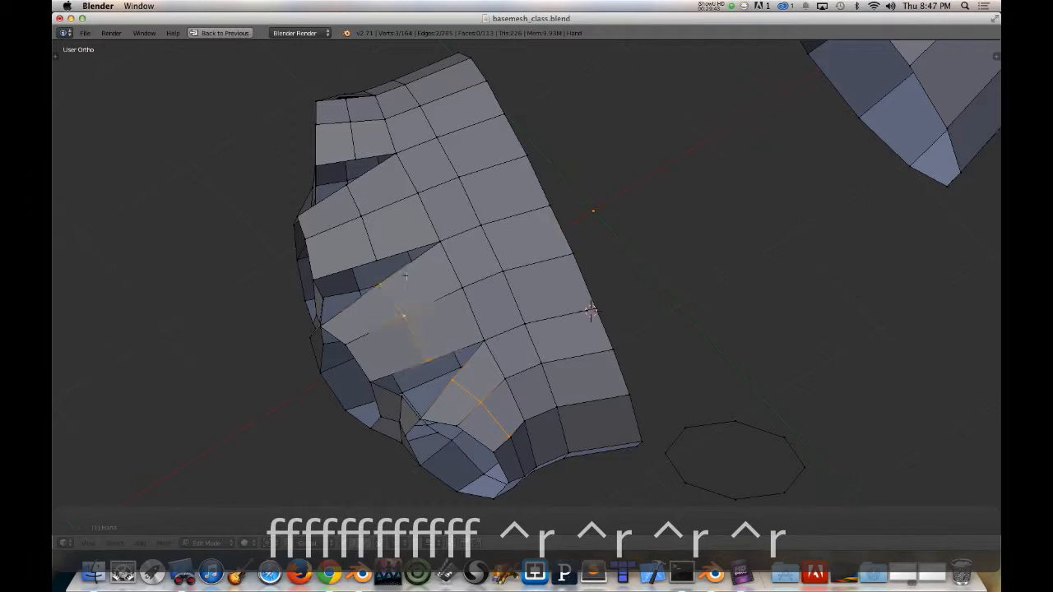
Step: Select all four crosswise underside loops and push them slightly outward in two passes with Shrink/Fatten
alt+shift+right_click(372, 230)
alt+shift+right_click(361, 153)
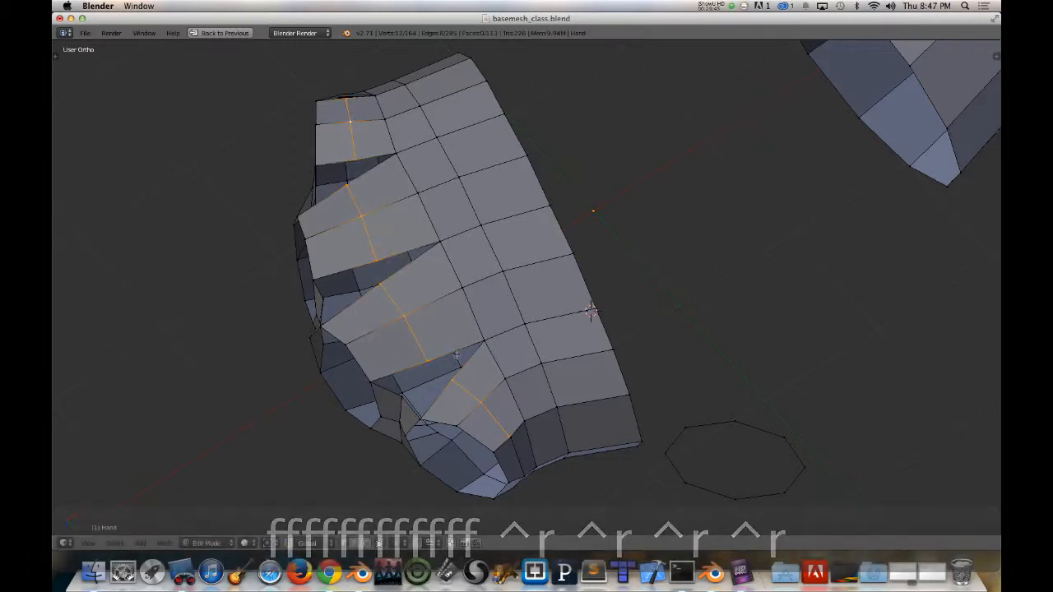
middle_drag(446, 355, 427, 323)
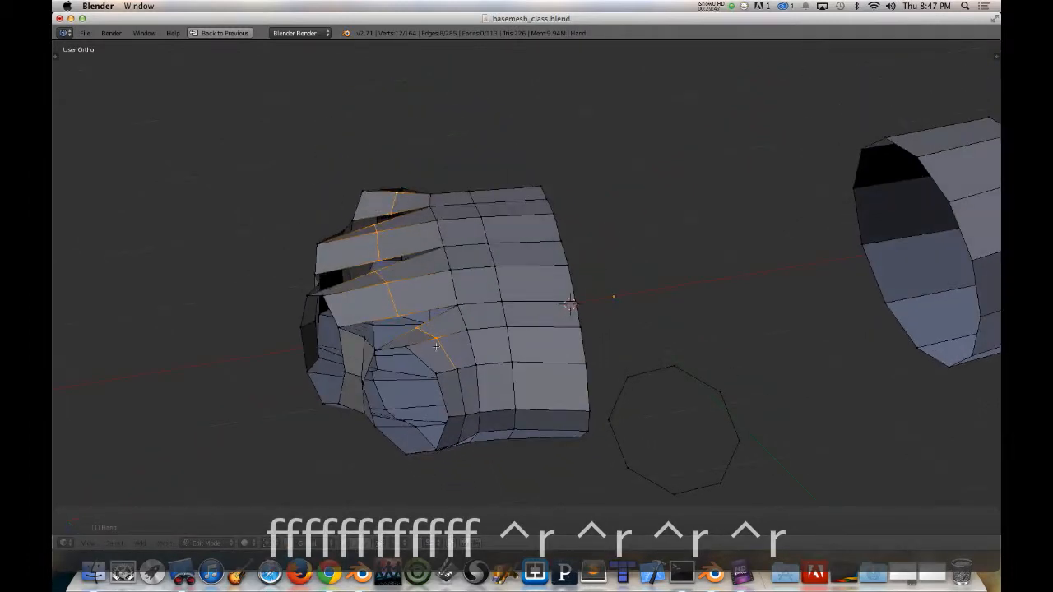
key(alt+s)
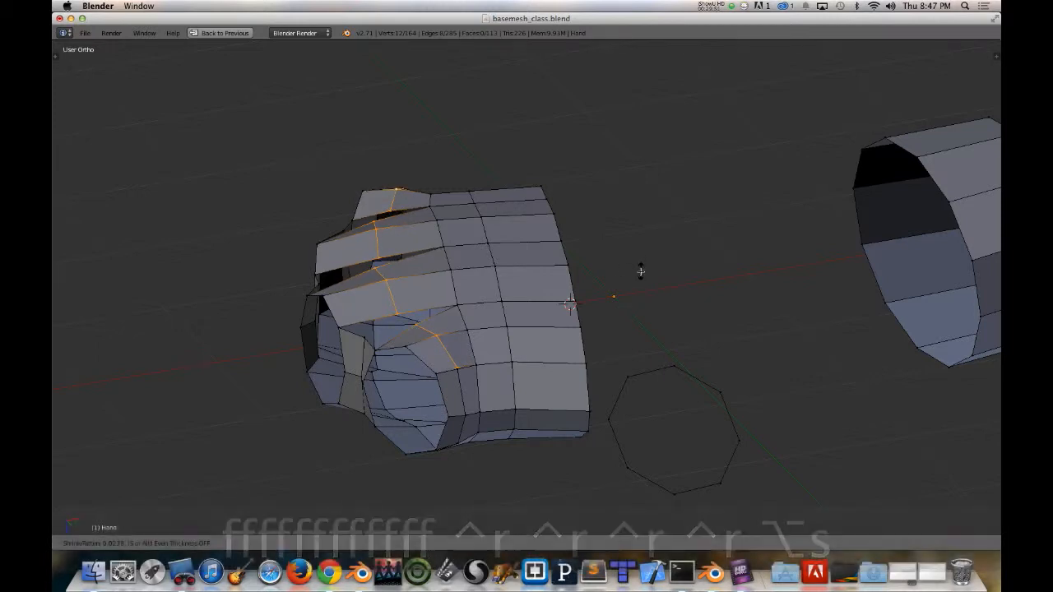
click(642, 273)
mouse_move(642, 274)
middle_down()
mouse_move(547, 293)
mouse_move(653, 288)
middle_up()
key(alt+s)
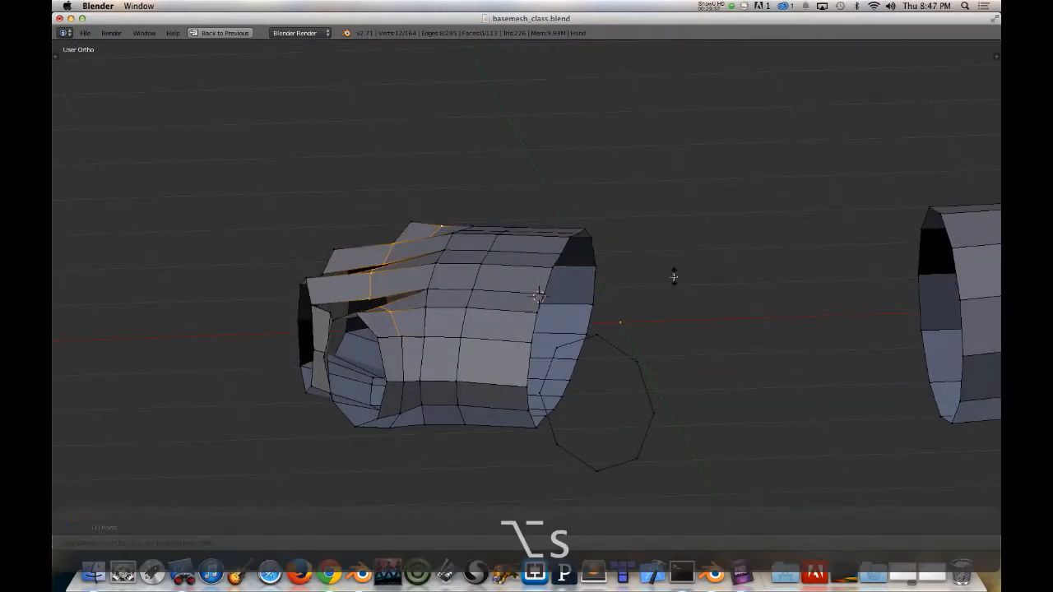
click(673, 277)
Step: Merge the outer end vertex of the pinky's underside loop cut with the adjacent vertex on the side of the hand
scroll(668, 284, down, 3)
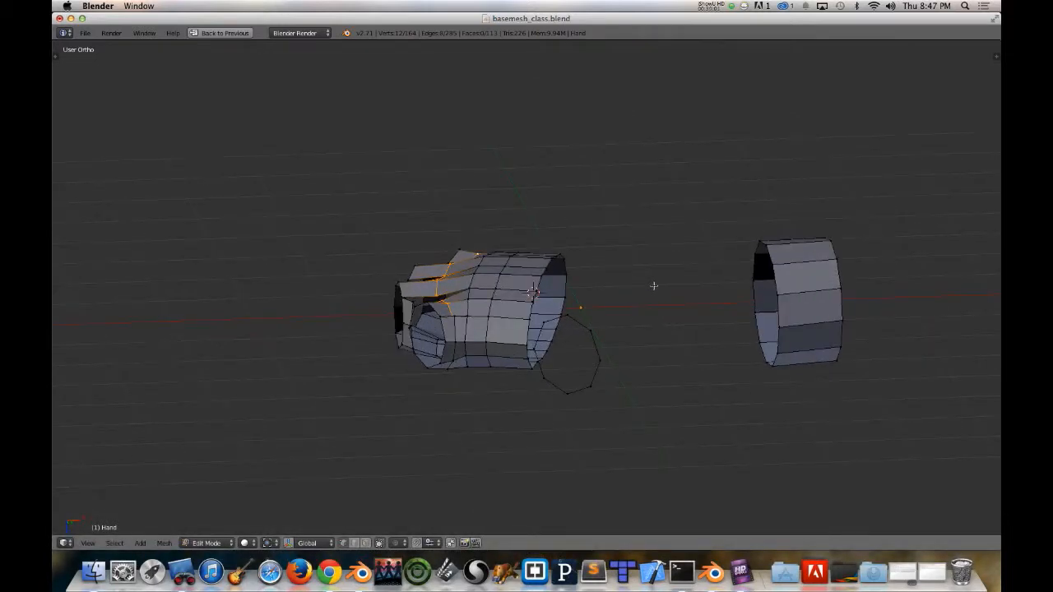
middle_drag(533, 292, 455, 283)
scroll(455, 283, up, 10)
shift+middle_drag(346, 244, 452, 205)
right_click(453, 227)
shift+right_click(461, 245)
key(w)
click(461, 245)
click(457, 233)
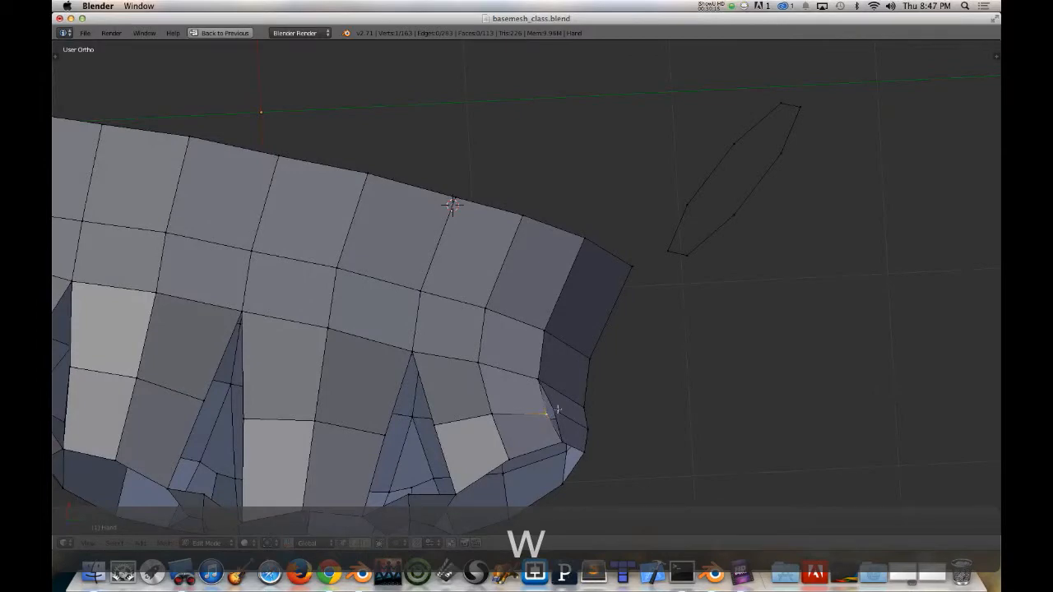
Step: Merge the two selected vertices beside the pinky where its underside loop meets the side of the hand
key(w)
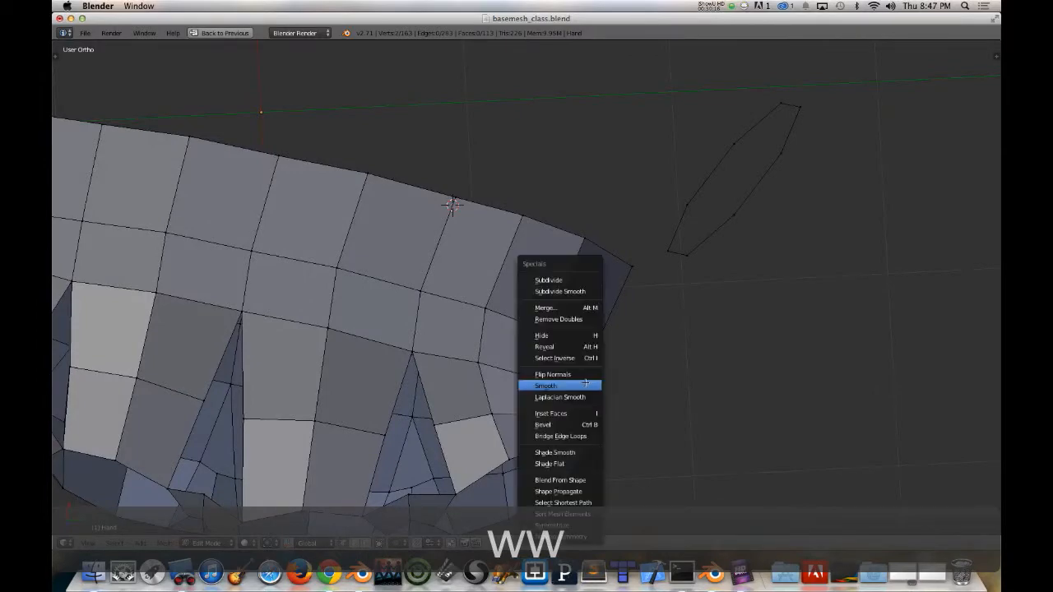
click(578, 306)
click(579, 307)
Step: Connect the loop-cut ends across the underside gap between the index and middle fingers with an edge and subdivide it once
middle_drag(578, 307, 297, 243)
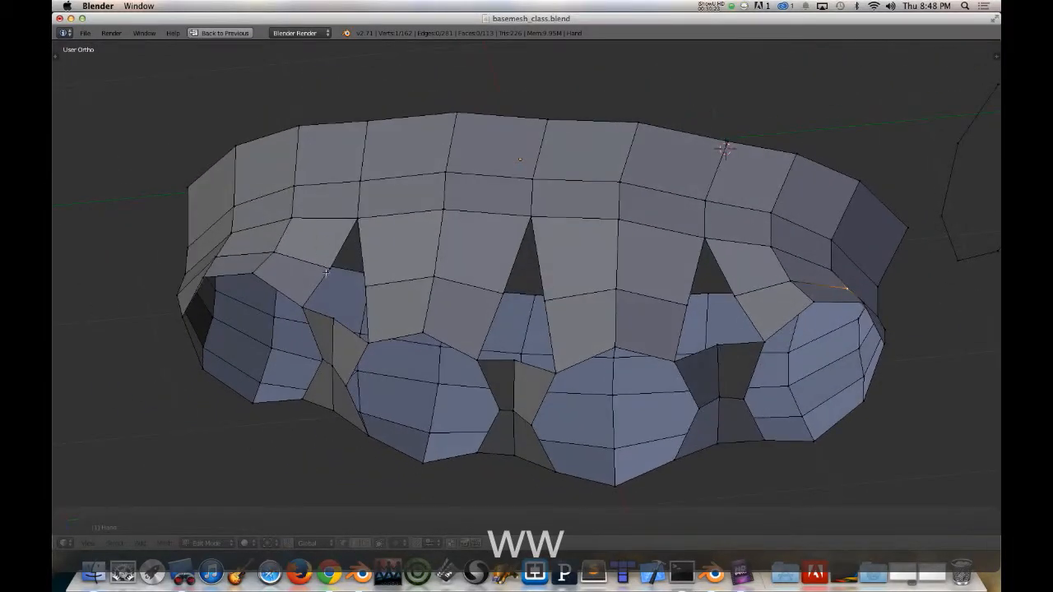
right_click(326, 272)
shift+right_click(377, 288)
middle_drag(379, 290, 375, 277)
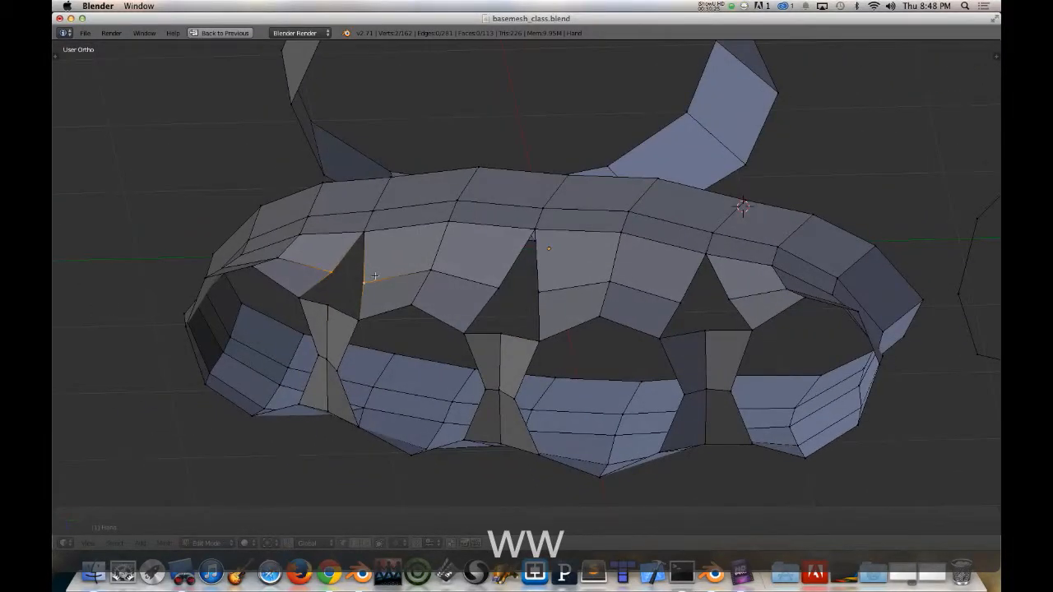
key(f)
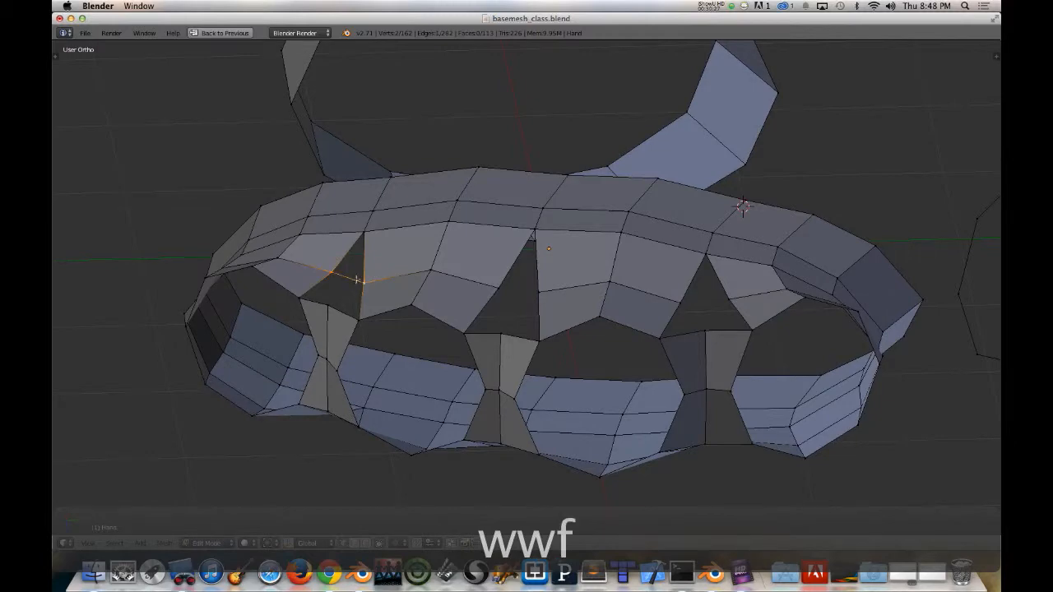
key(w)
click(349, 261)
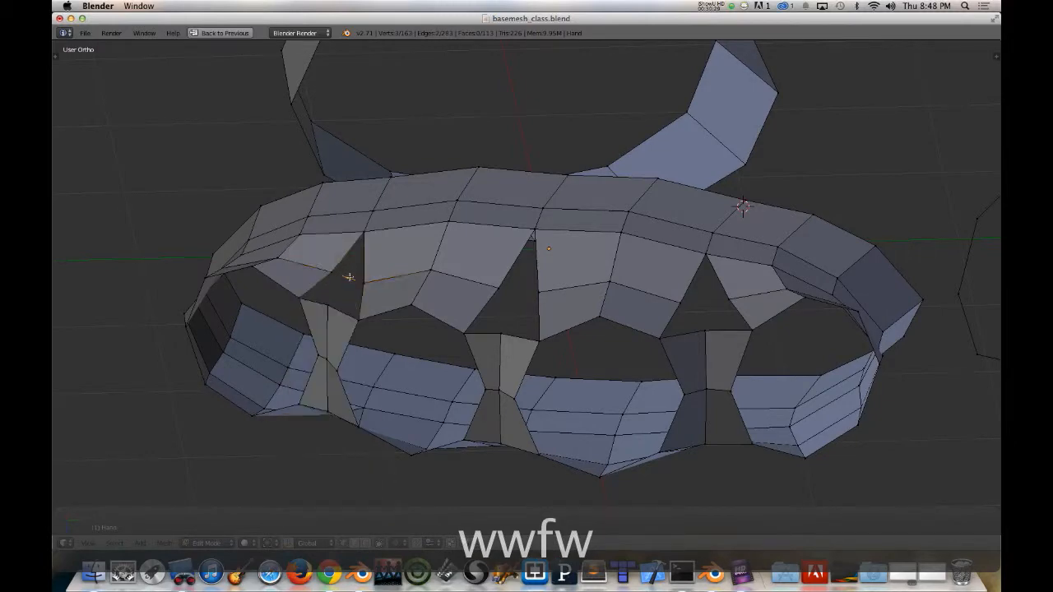
Step: Reposition the new middle vertex between the index and middle fingers in the bottom view and adjust its height along Z
middle_drag(401, 282, 330, 367)
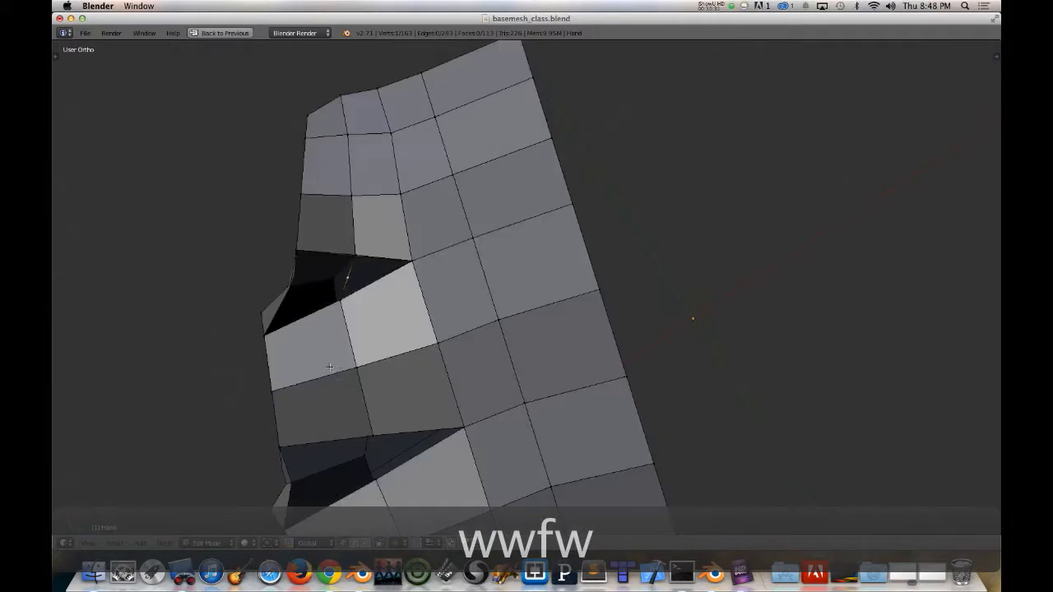
key(ctrl+KP_7)
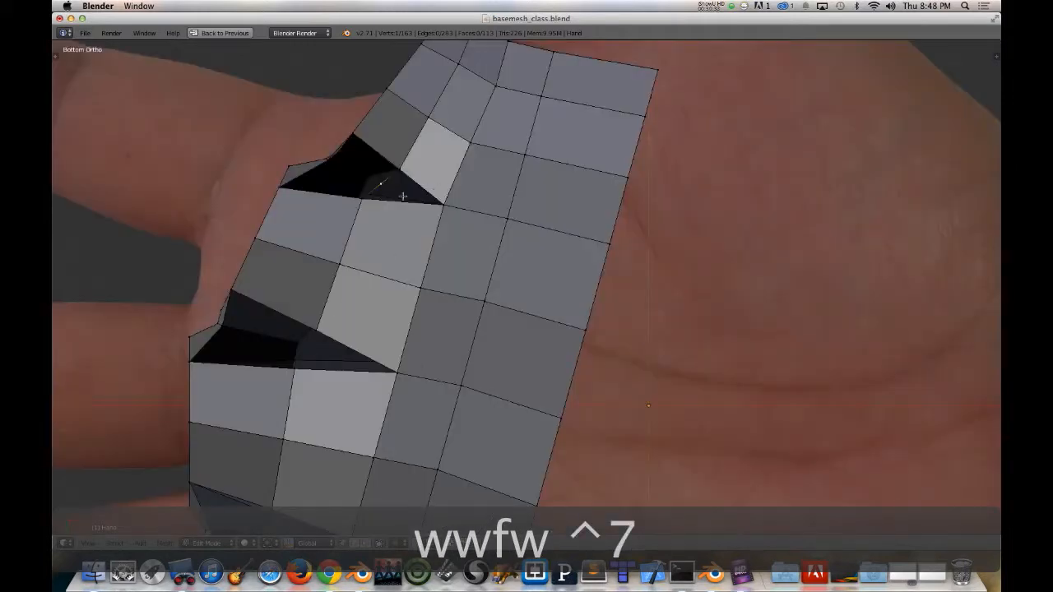
key(g)
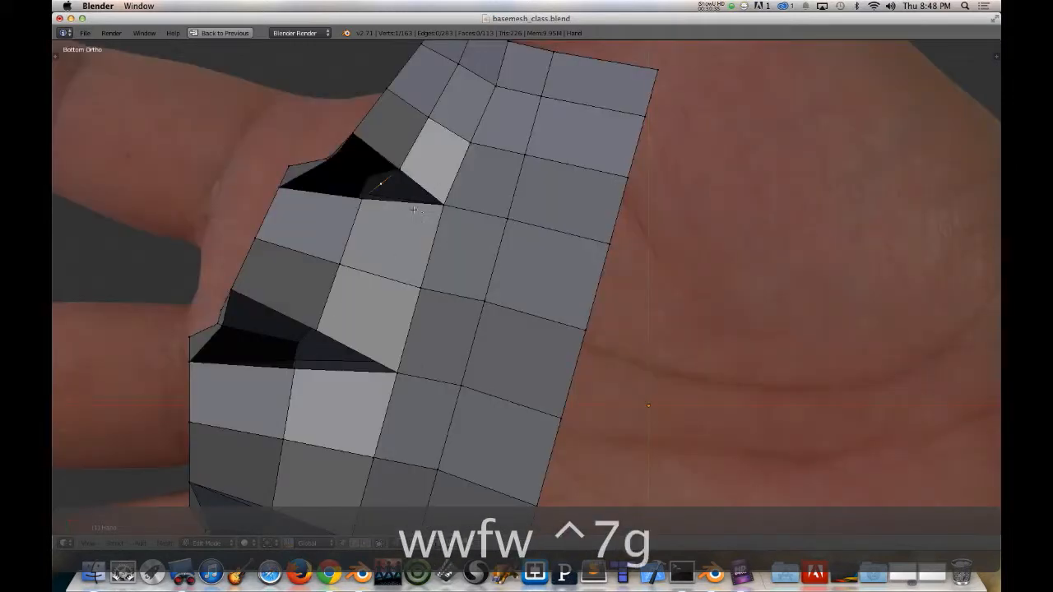
click(408, 204)
middle_drag(366, 327, 421, 217)
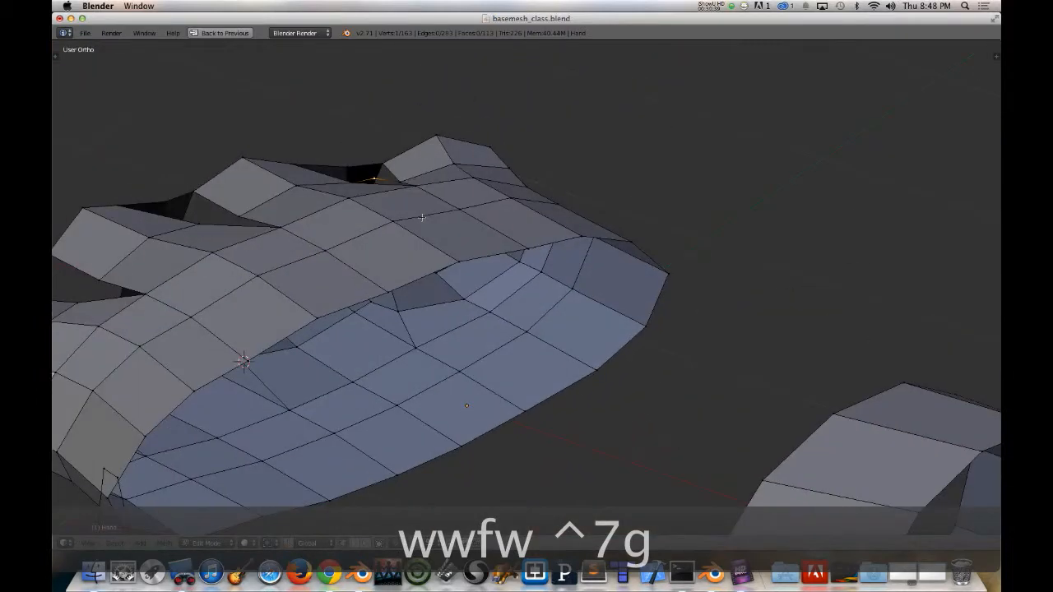
key(g)
key(z)
click(421, 221)
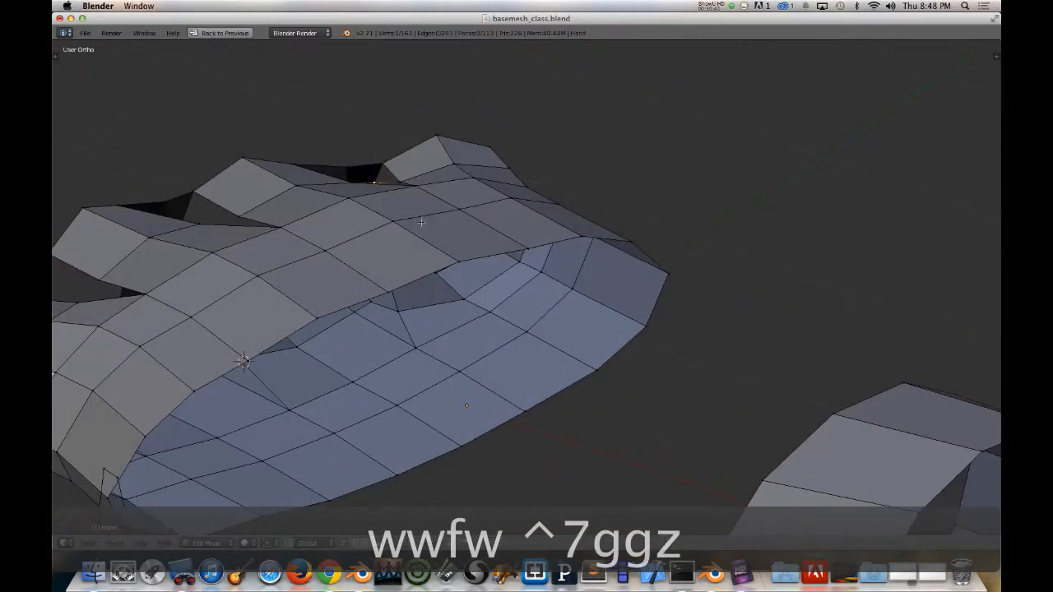
Step: Fill the underside gap between the index and middle fingers with three faces around the middle vertex
middle_drag(421, 221, 356, 207)
shift+click(329, 201)
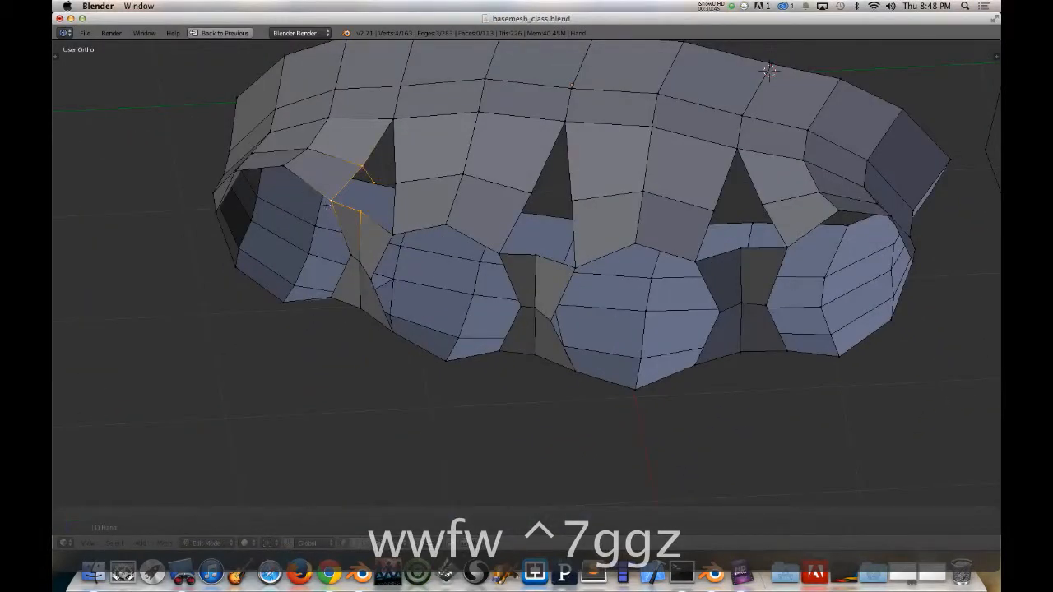
key(f)
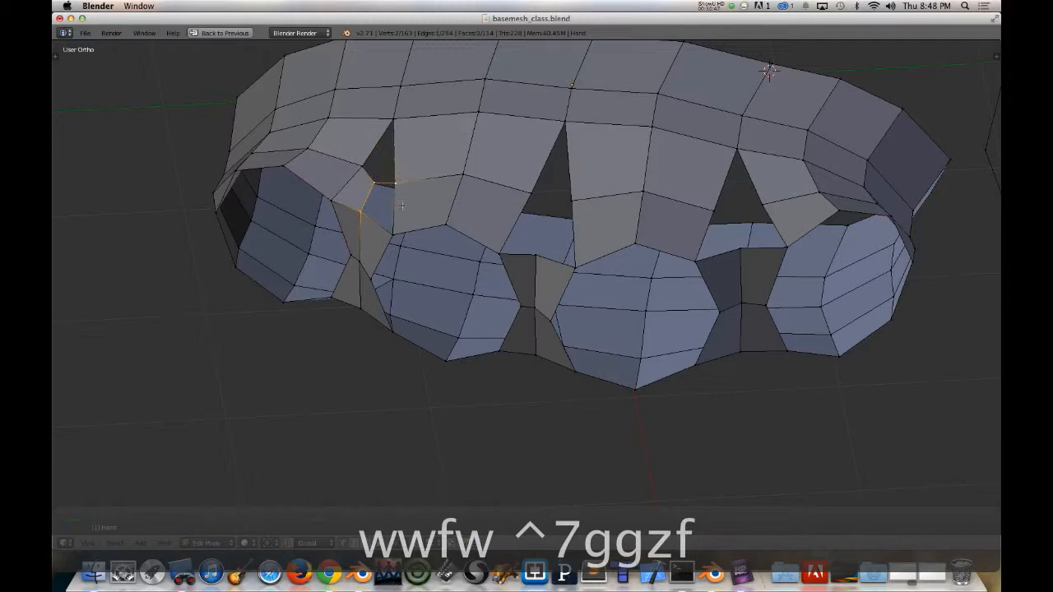
key(f)
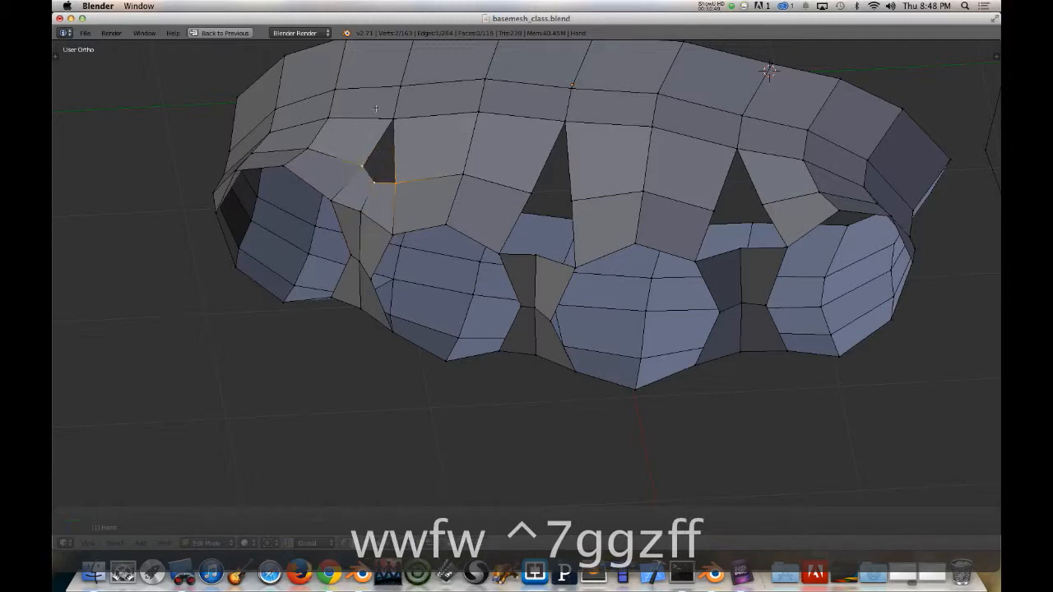
key(f)
Step: Connect the loop-cut ends across the underside gap between the middle and ring fingers with an edge and subdivide it once
middle_drag(456, 189, 428, 190)
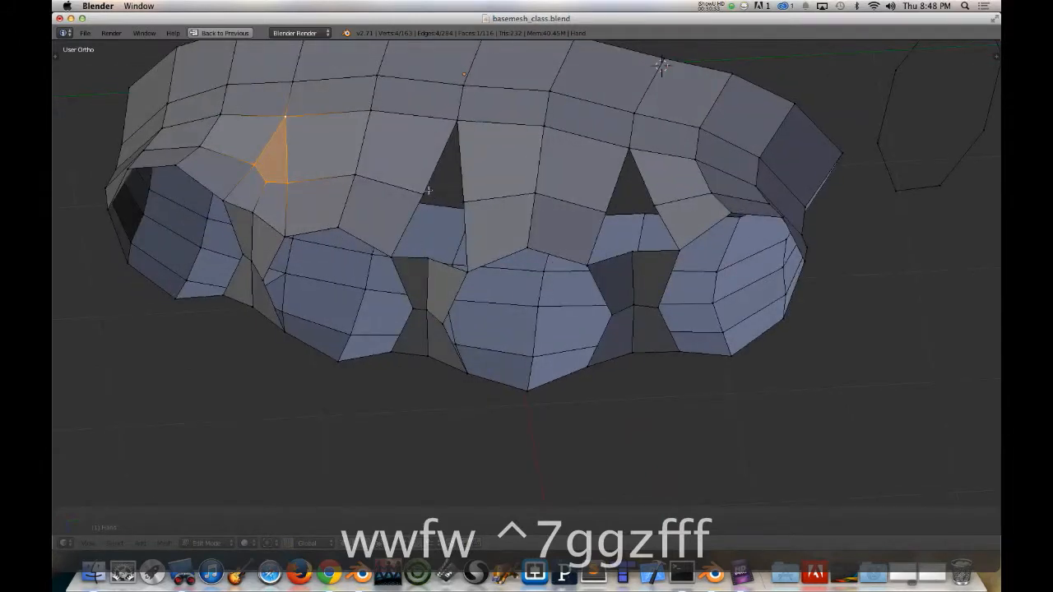
right_click(427, 191)
shift+right_click(464, 203)
key(f)
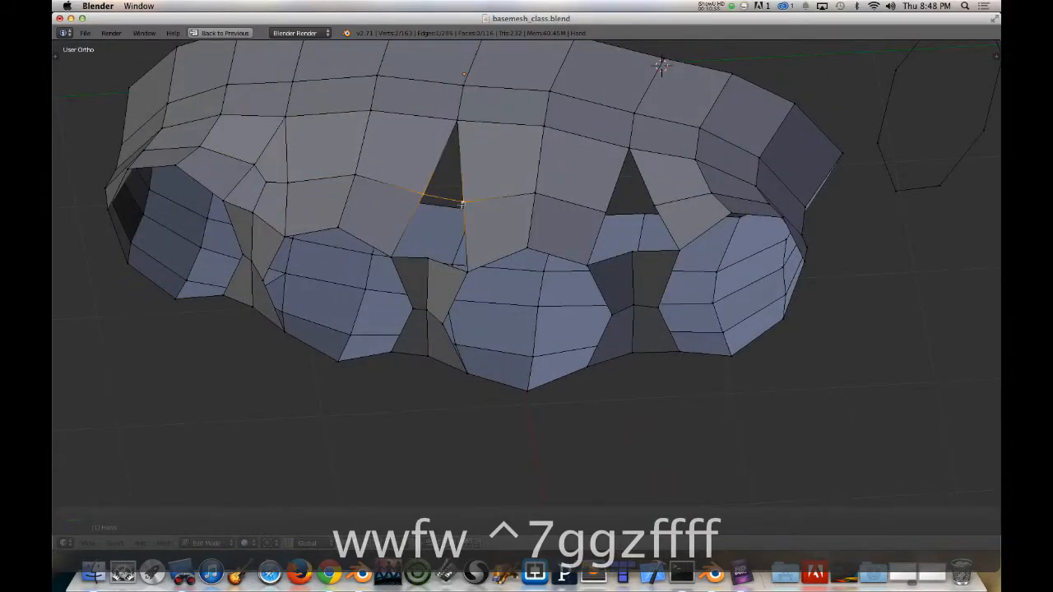
key(w)
click(460, 203)
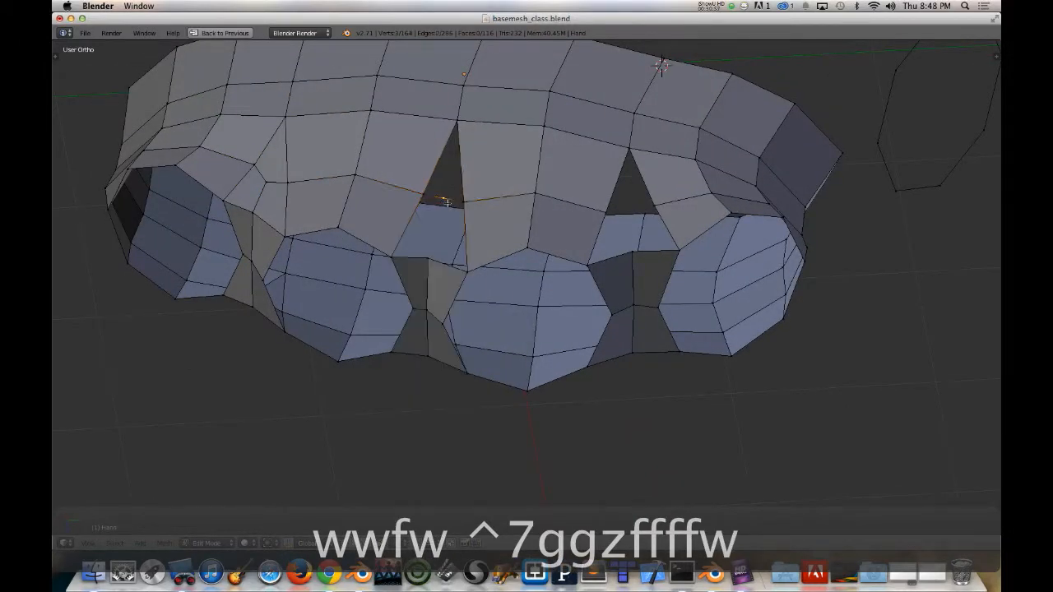
Step: Move the new middle vertex between the middle and ring fingers slightly into the gap and nudge it in the bottom view
key(g)
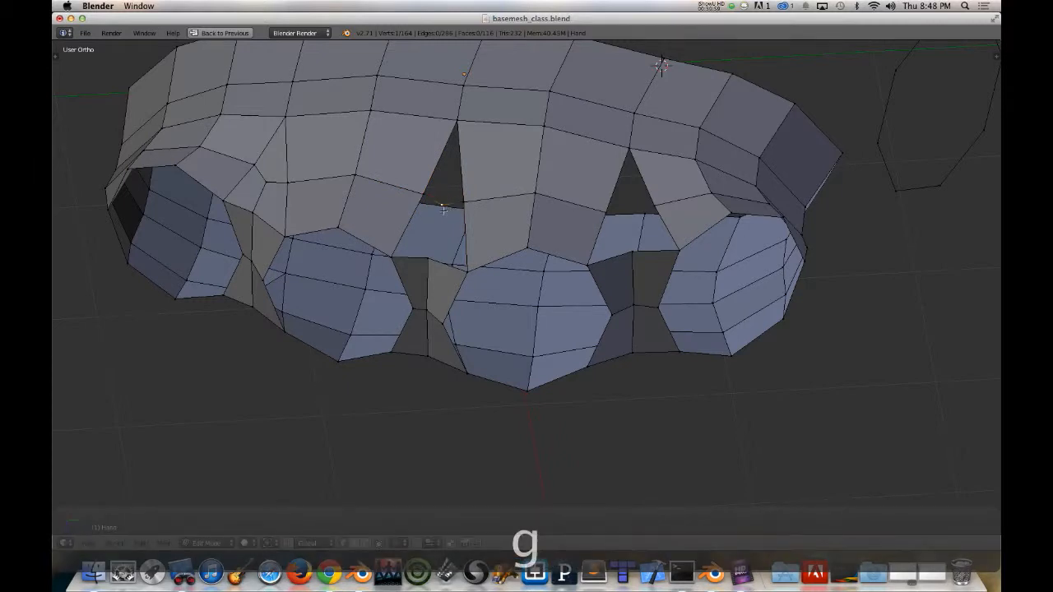
key(ctrl+7)
key(KP_Decimal)
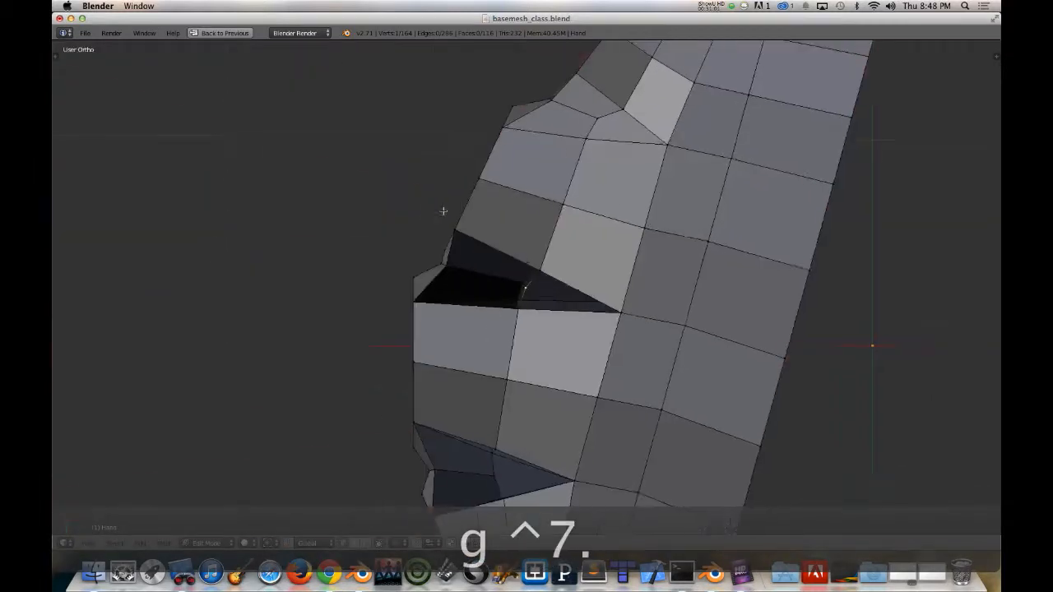
key(g)
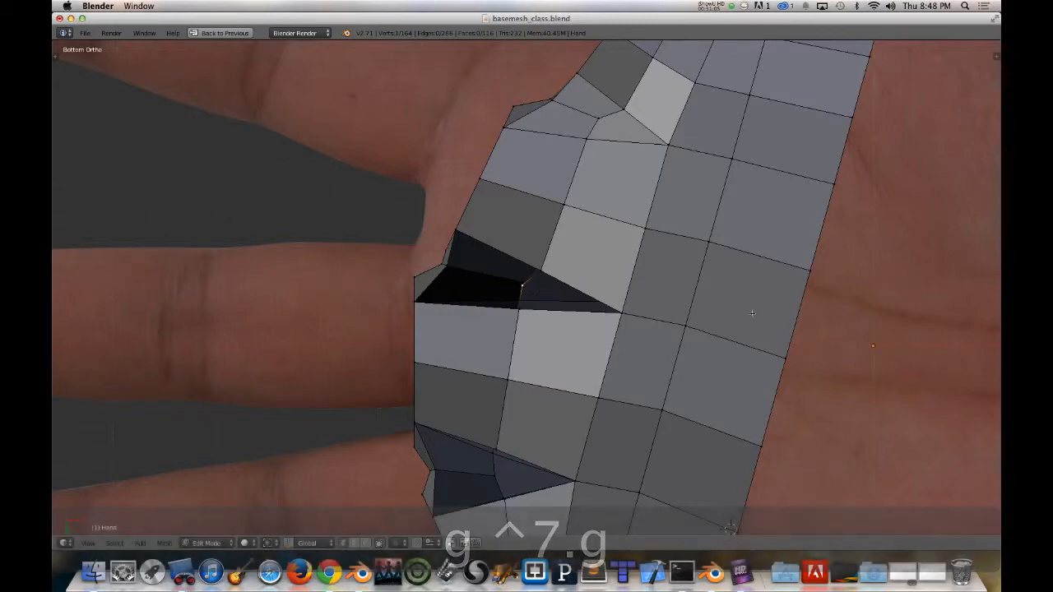
scroll(752, 313, up, 7)
scroll(752, 313, down, 6)
shift+middle_drag(879, 299, 586, 310)
shift+middle_drag(784, 145, 528, 332)
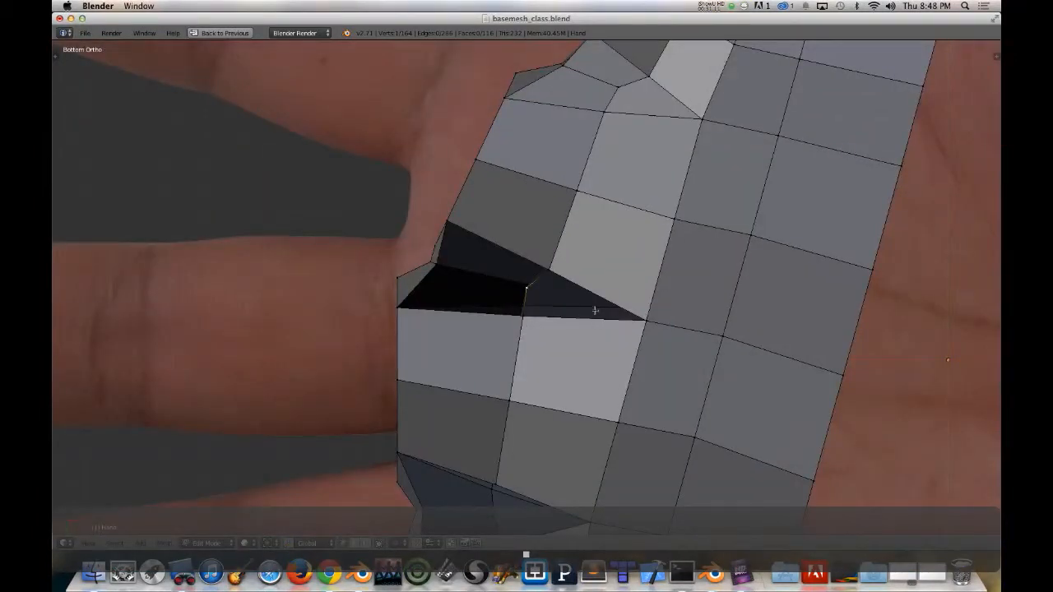
right_click(651, 318)
right_click(676, 220)
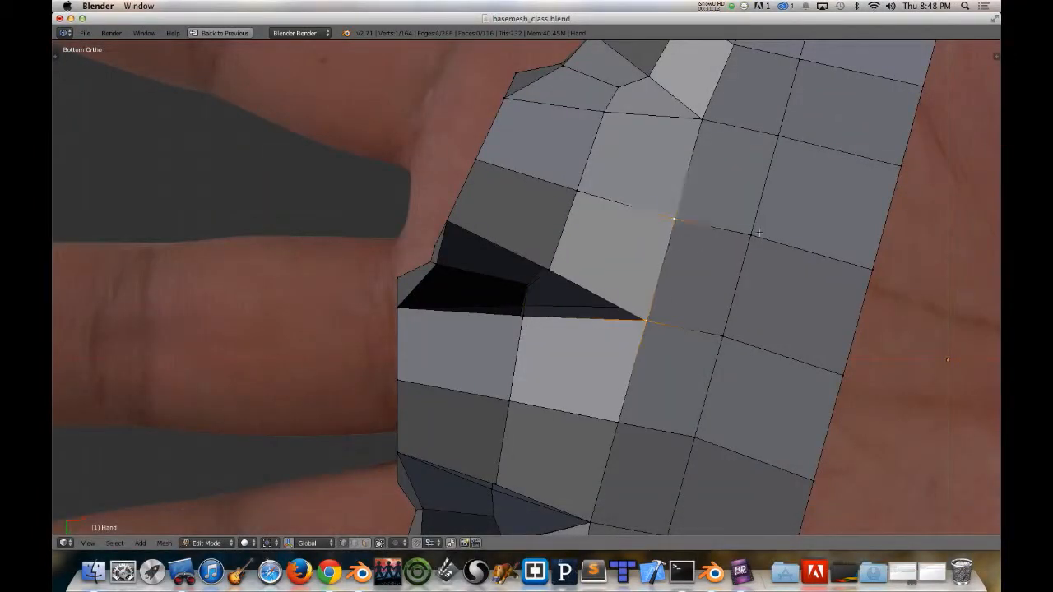
shift+right_click(758, 232)
shift+right_click(711, 342)
key(KP_Decimal)
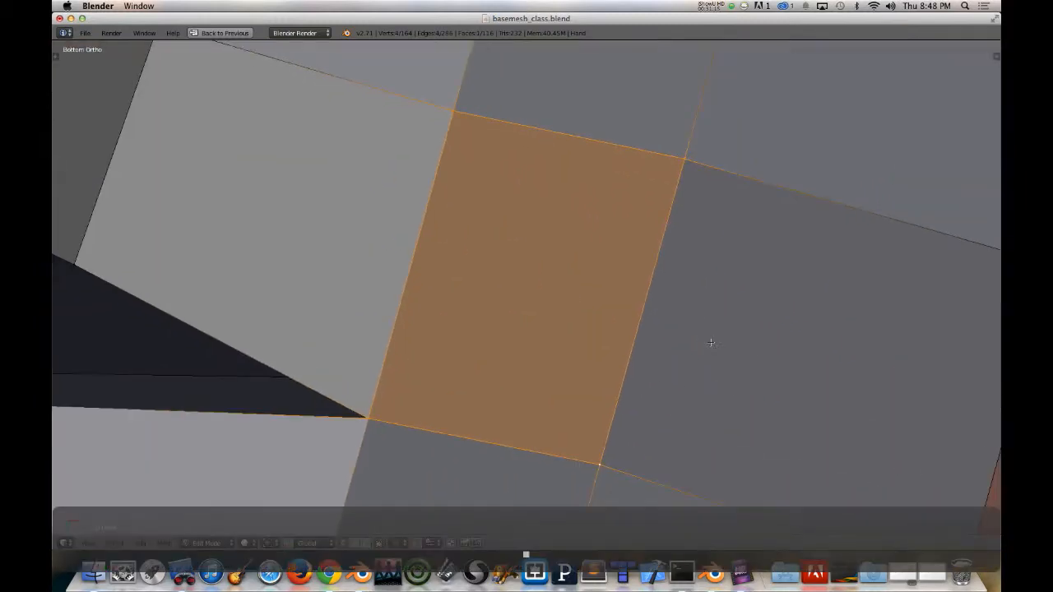
scroll(587, 338, down, 12)
key(a)
key(a)
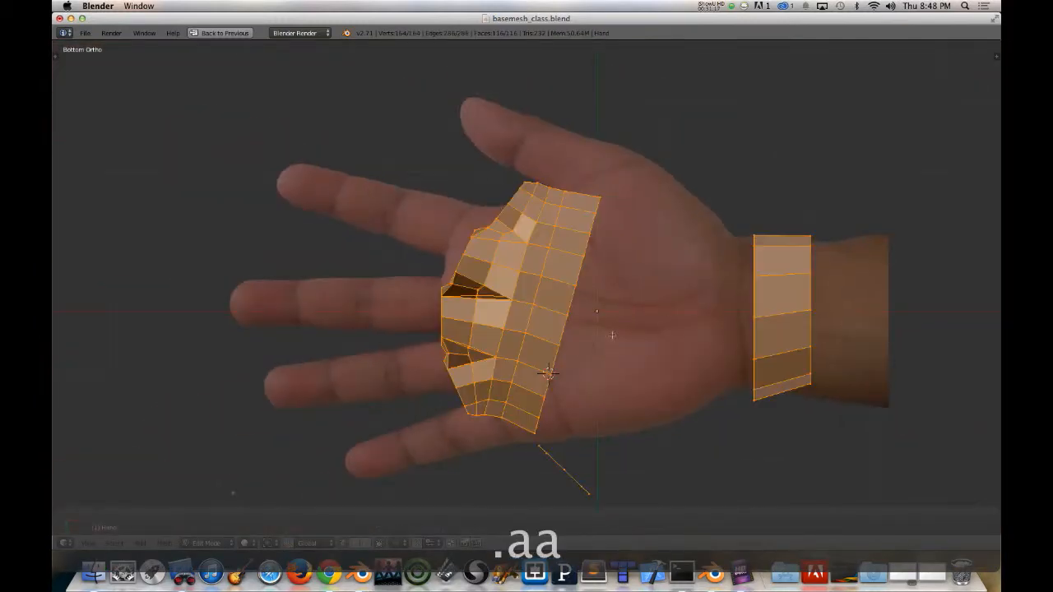
shift+middle_drag(612, 335, 607, 336)
shift+middle_drag(52, 336, 907, 362)
key(KP_Decimal)
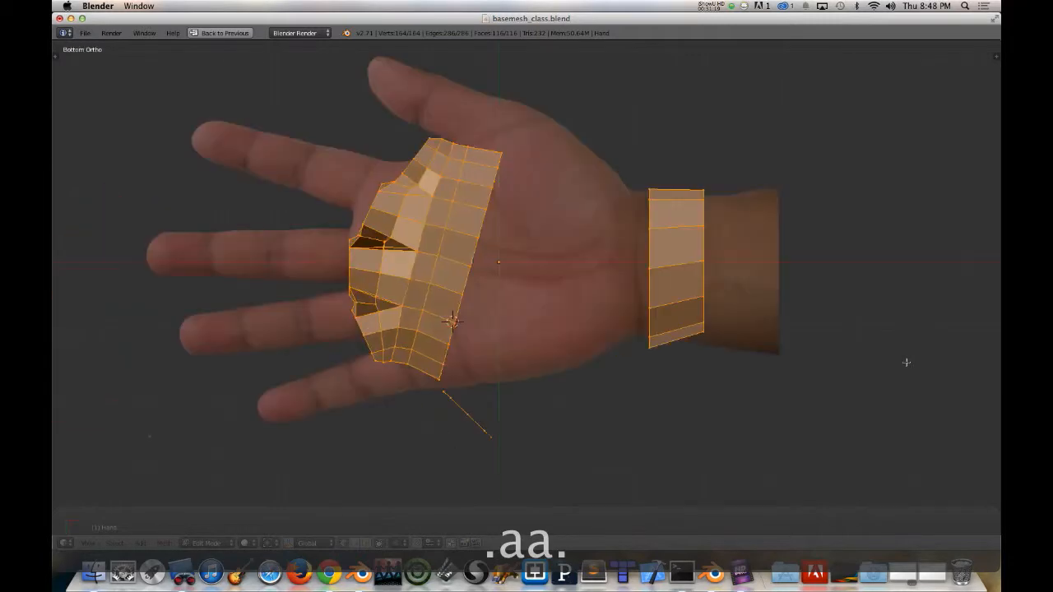
key(a)
scroll(342, 228, down, 4)
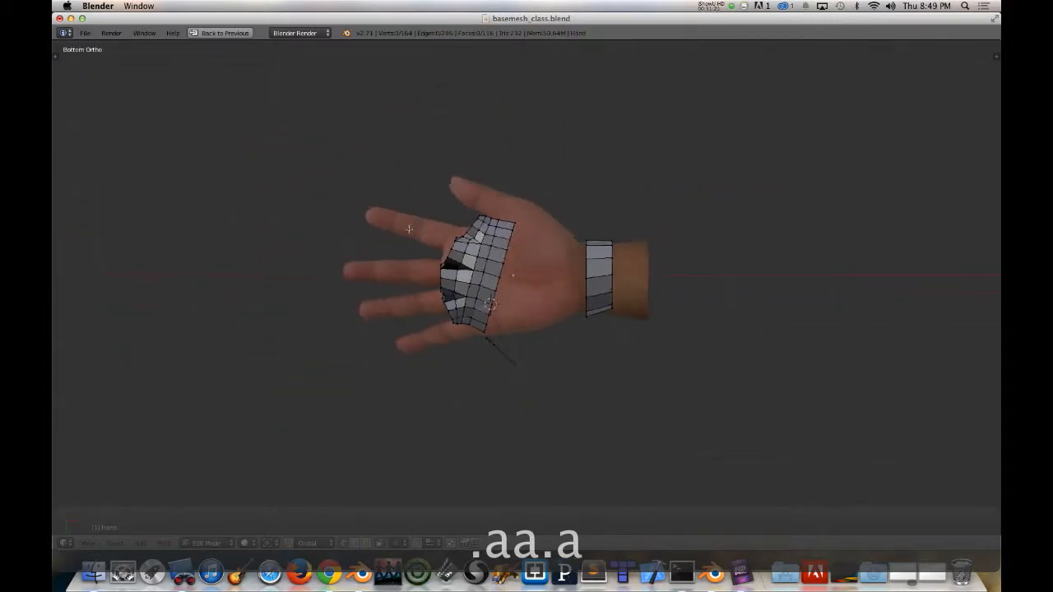
scroll(342, 227, up, 9)
scroll(344, 226, down, 3)
Step: Fill the underside gap between the middle and ring fingers with three faces around its middle vertex
middle_drag(344, 227, 376, 223)
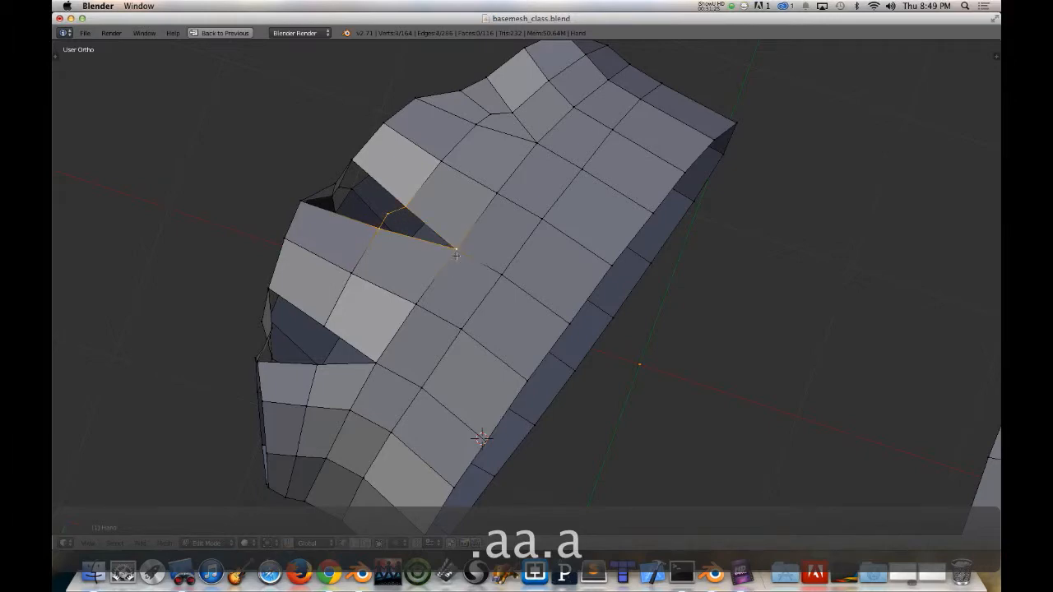
key(f)
right_click(397, 211)
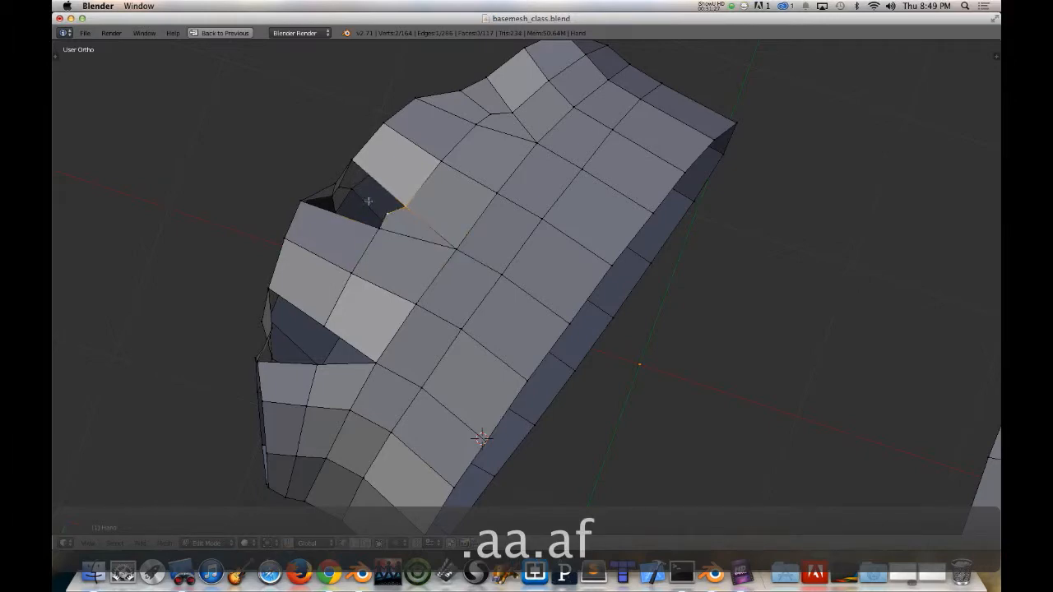
middle_drag(369, 201, 323, 273)
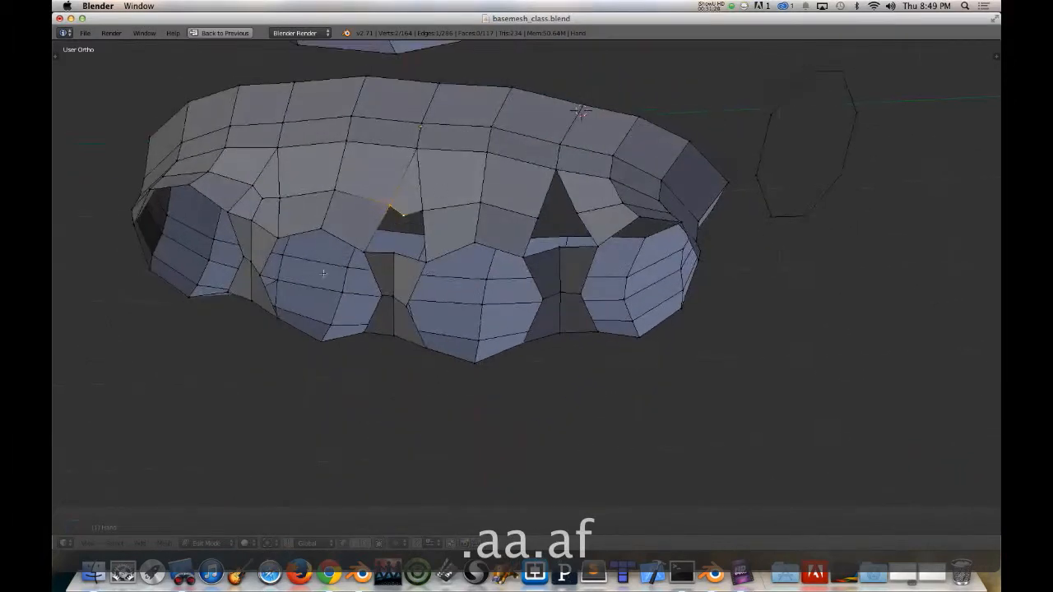
shift+right_click(363, 250)
key(f)
right_click(391, 252)
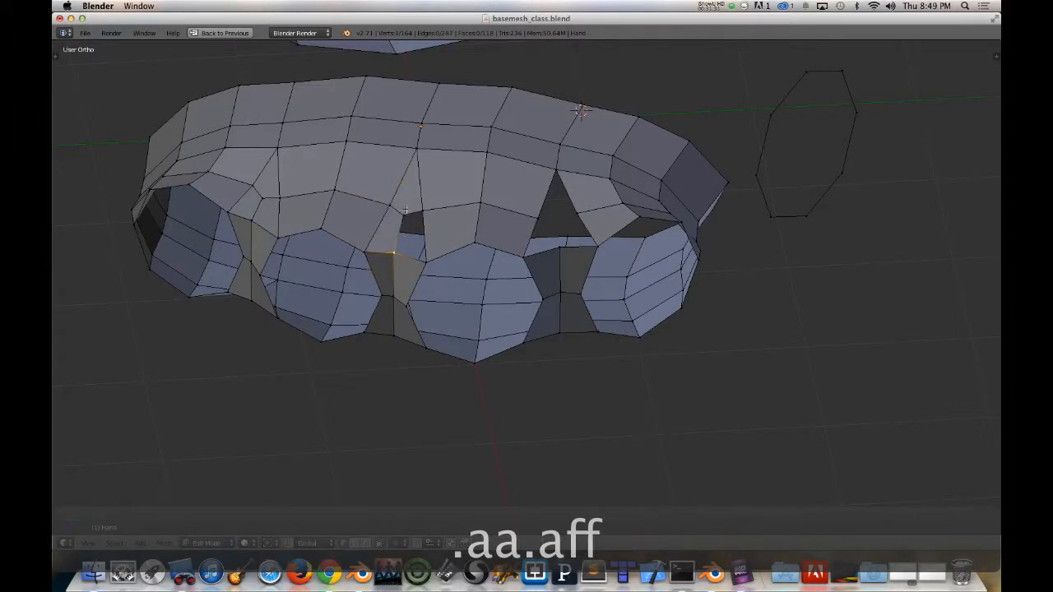
key(f)
Step: Connect the loop-cut ends across the underside gap between the ring finger and pinky with an edge and subdivide it once
right_click(568, 213)
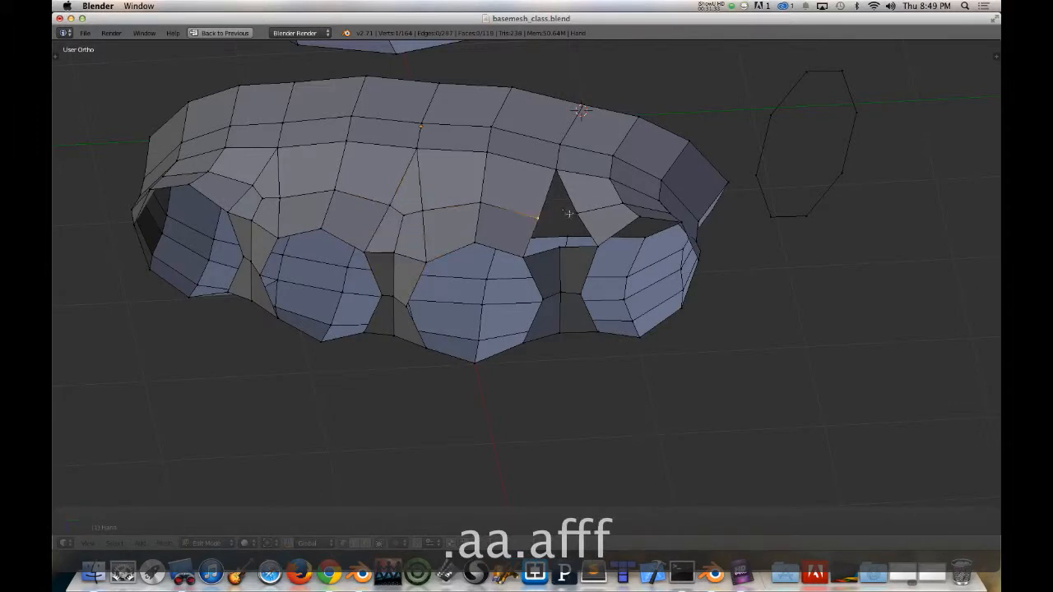
key(f)
key(w)
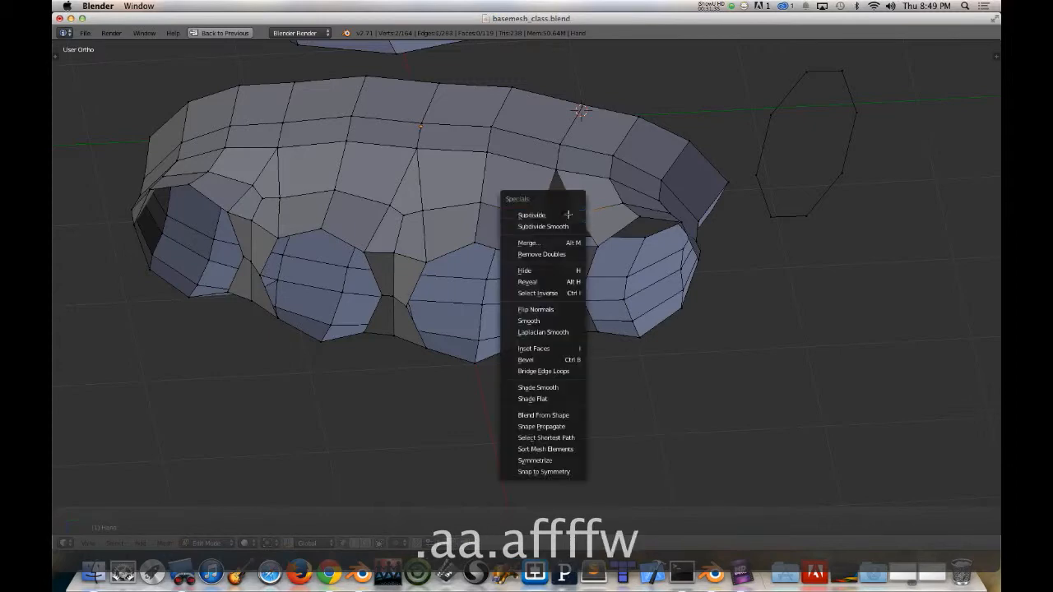
click(557, 215)
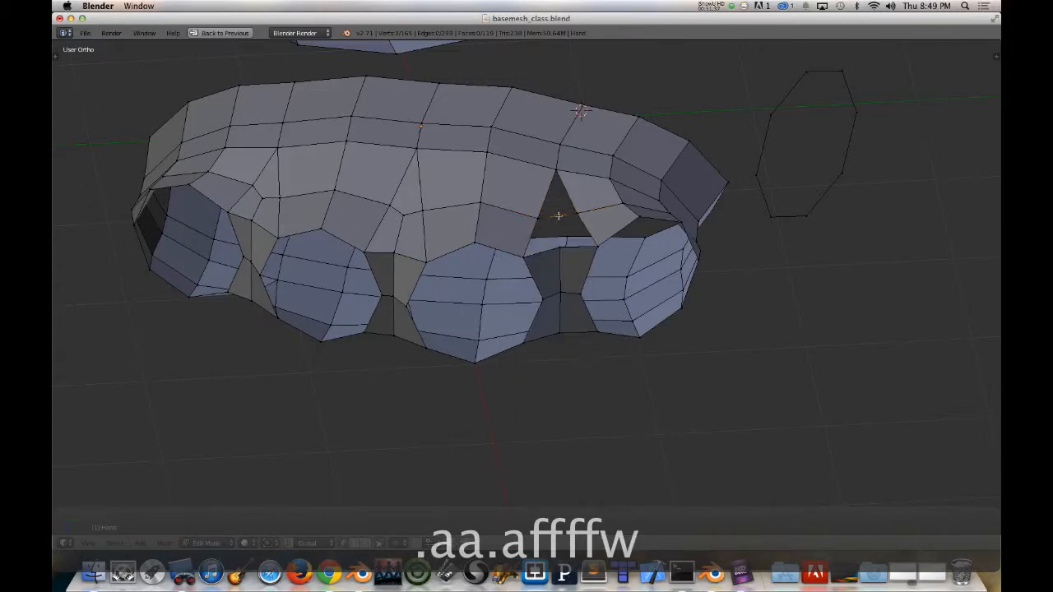
Step: Reposition the new middle vertex between the ring finger and pinky in the bottom view and adjust its height along Z
key(ctrl+KP_7)
key(g)
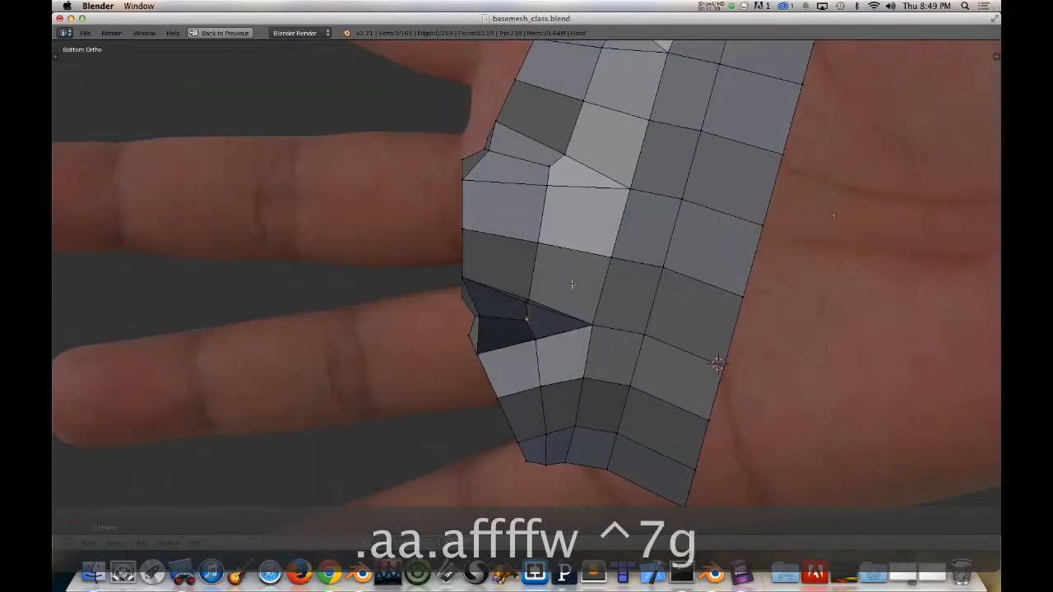
click(572, 286)
middle_drag(572, 287, 609, 247)
key(g)
key(z)
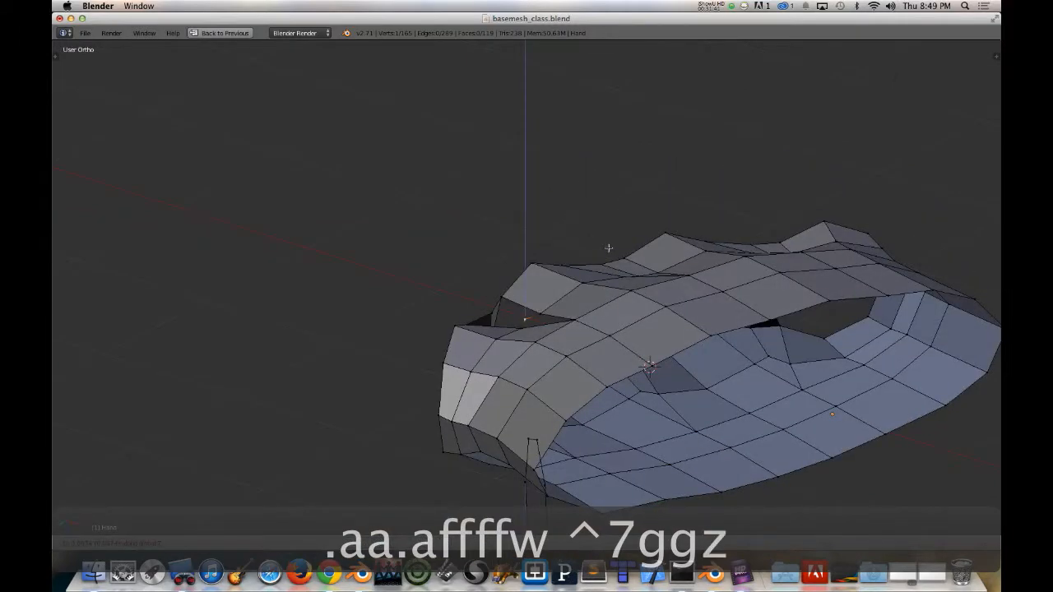
click(608, 250)
Step: Fill the underside gap between the ring finger and pinky with three faces around its middle vertex, and clear the selection
middle_drag(561, 377, 541, 347)
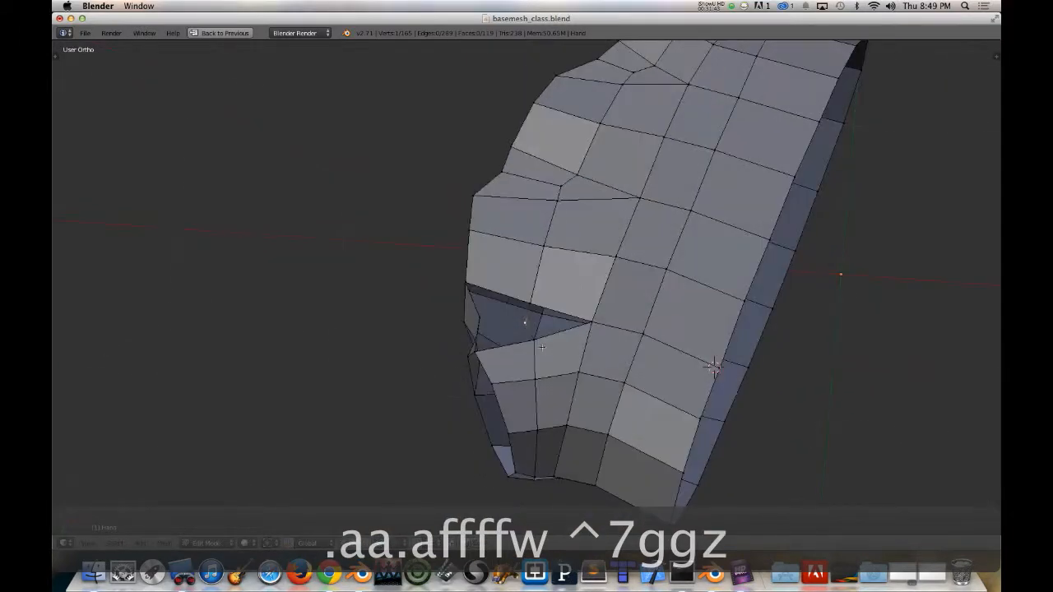
key(f)
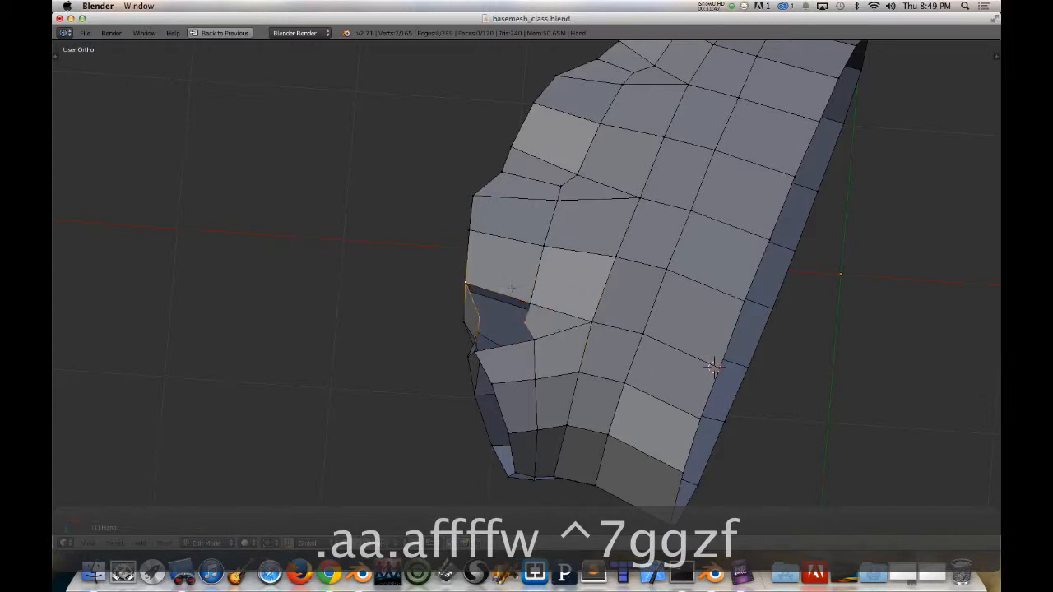
key(f)
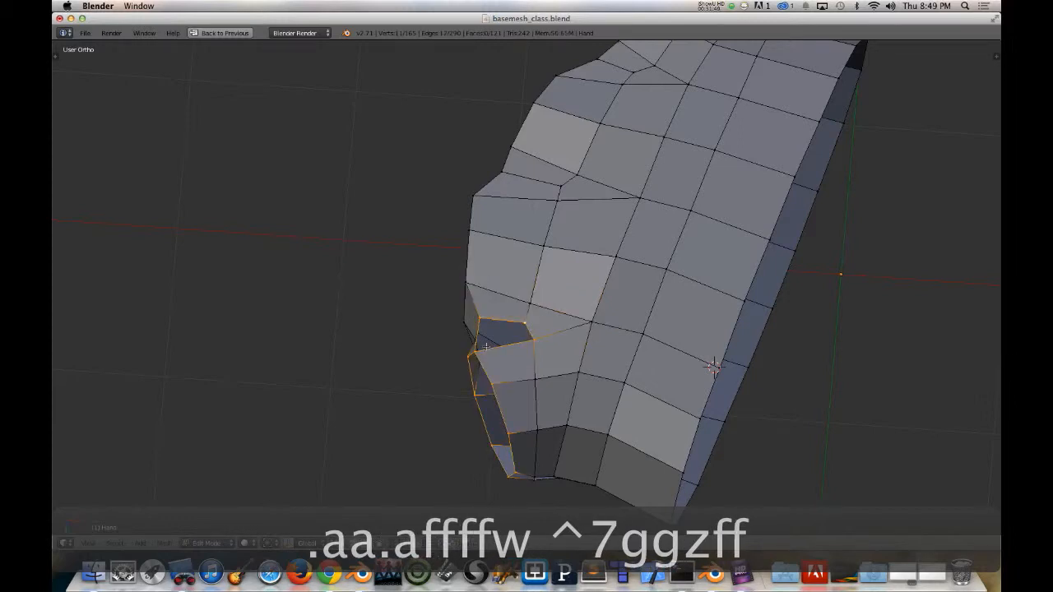
right_click(476, 347)
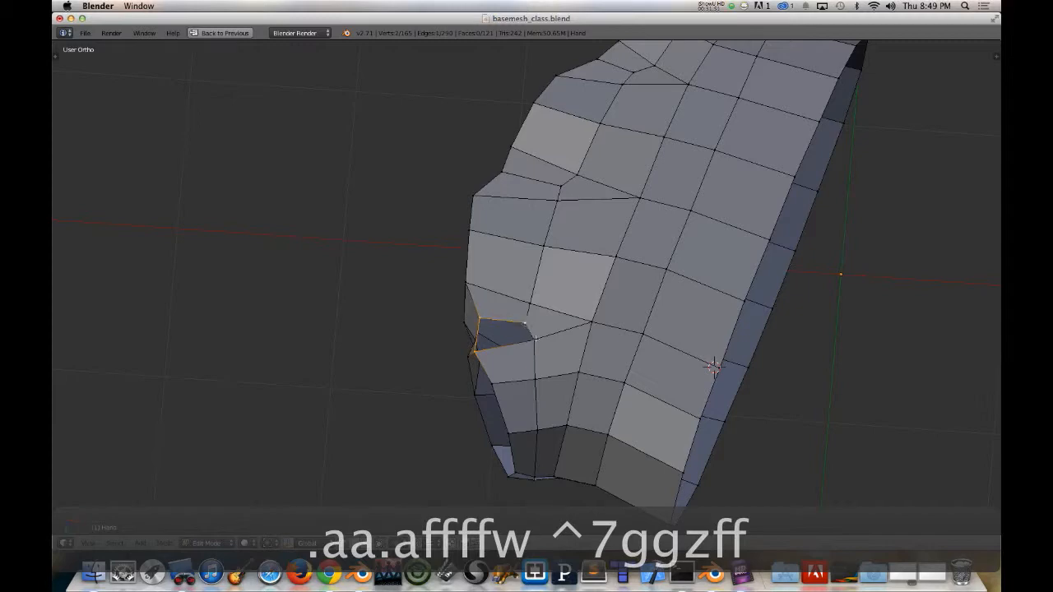
key(f)
middle_drag(550, 337, 586, 327)
scroll(570, 345, up, 3)
scroll(569, 345, down, 6)
key(a)
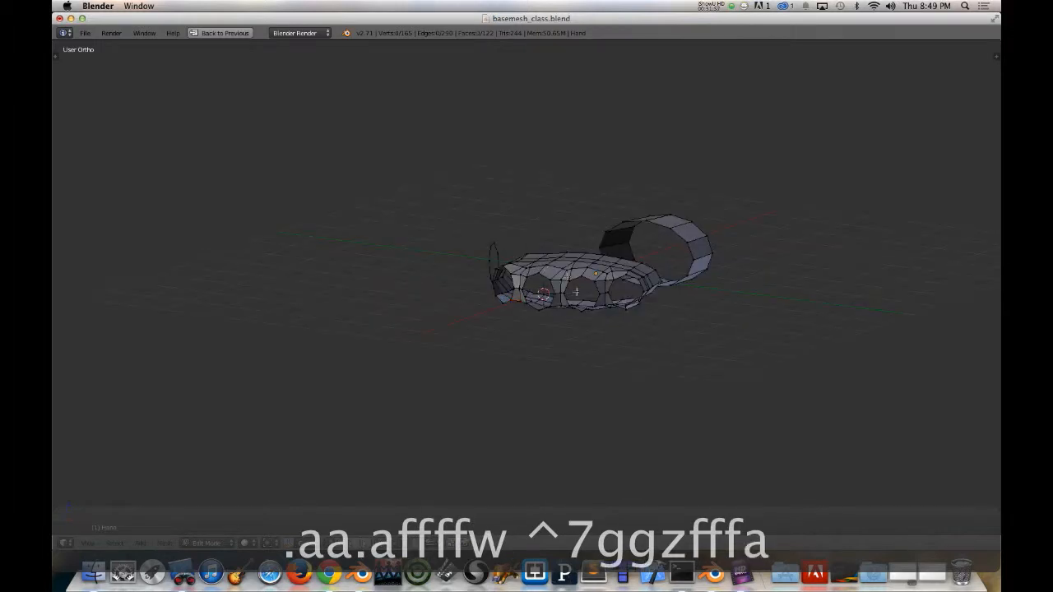
middle_drag(576, 291, 469, 302)
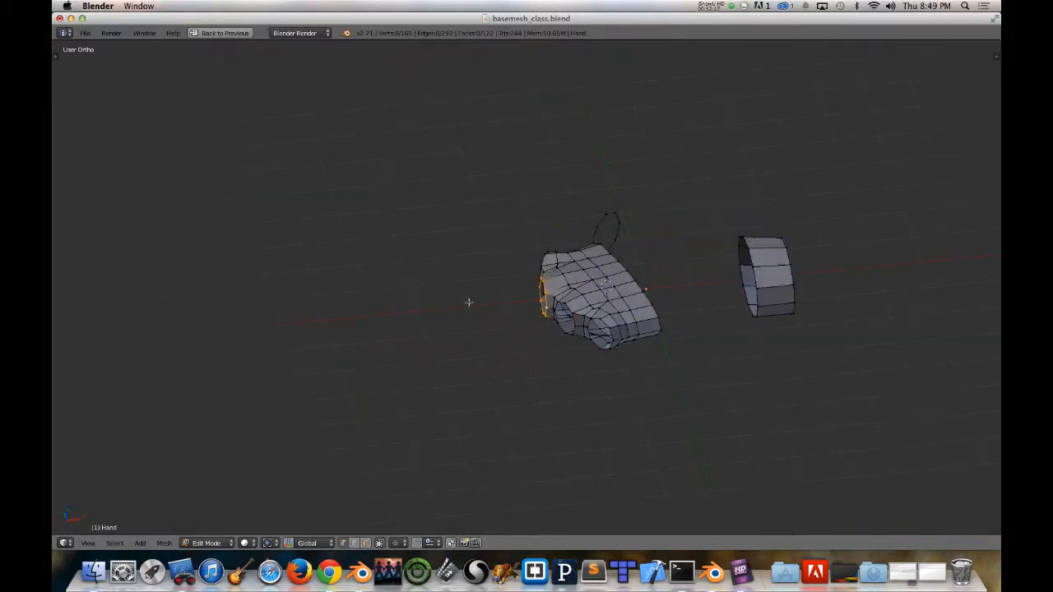
Step: Extrude the middle finger's open edge loop from the knuckle out to the fingertip, following the reference hand in top view
key(KP_7)
shift+middle_drag(459, 322, 517, 274)
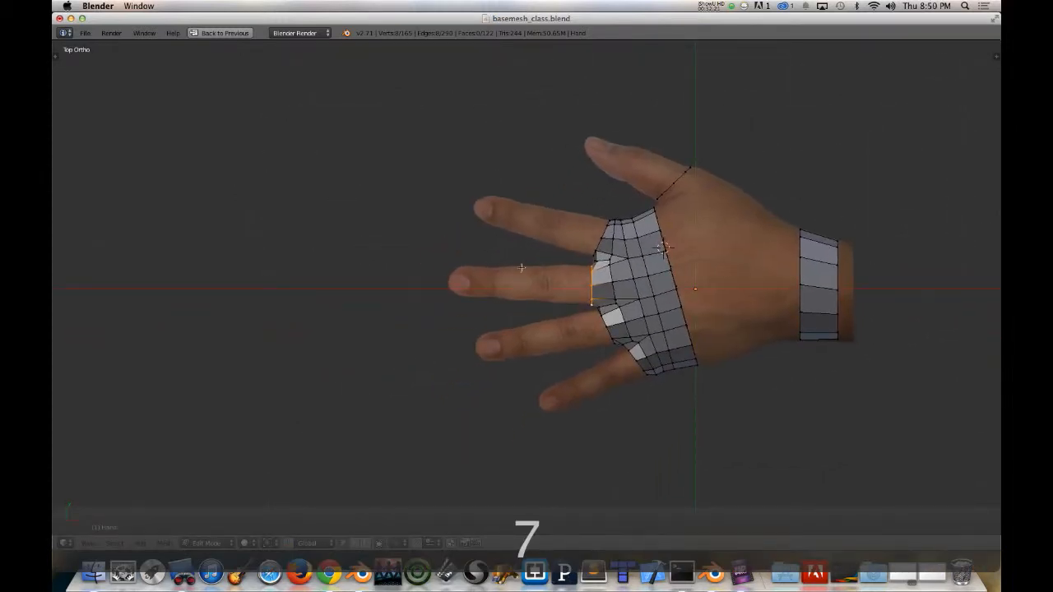
middle_drag(674, 271, 696, 263)
scroll(696, 271, up, 6)
key(KP_7)
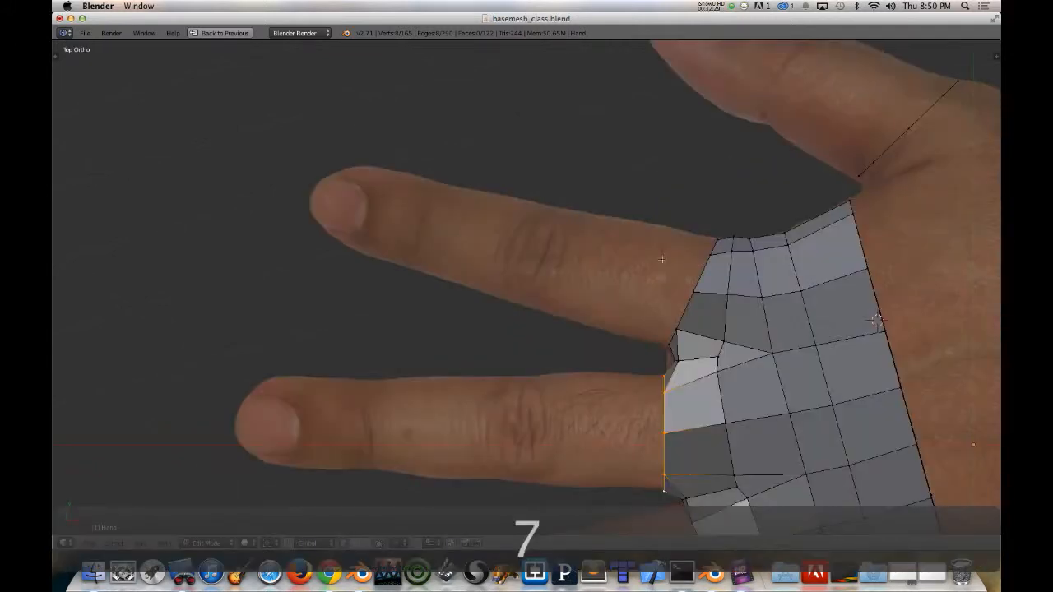
shift+middle_drag(612, 319, 718, 87)
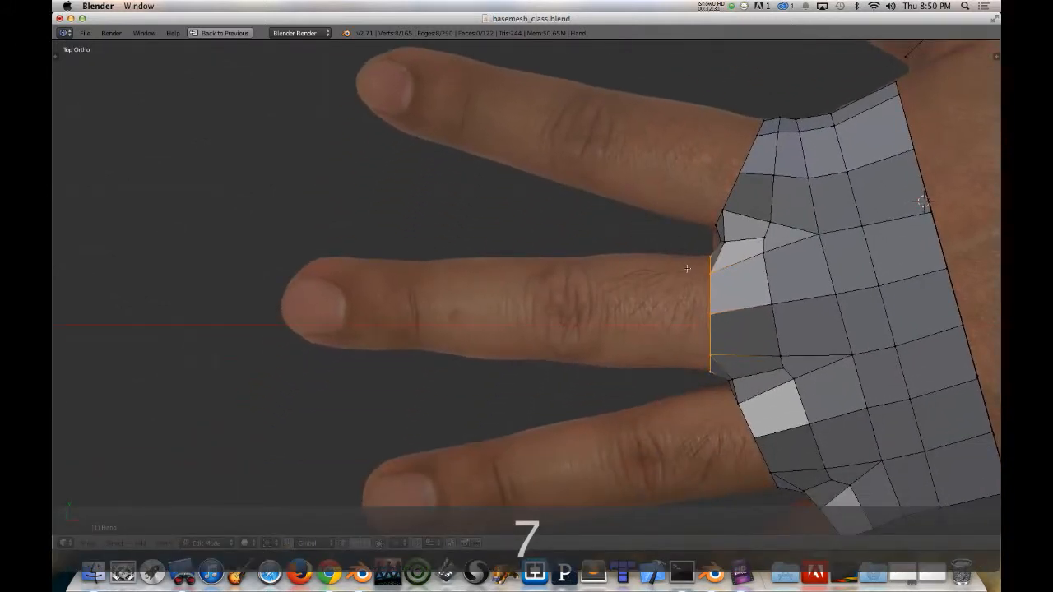
key(e)
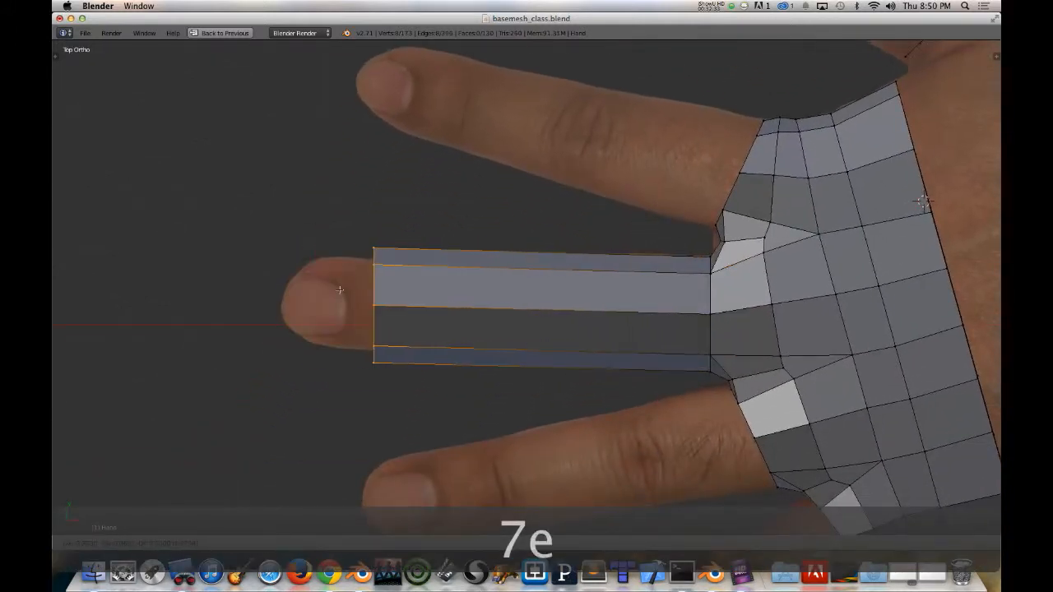
click(292, 288)
Step: Scale the extruded end loop down to the finger's width and move it slightly back from the fingertip in wireframe view
key(z)
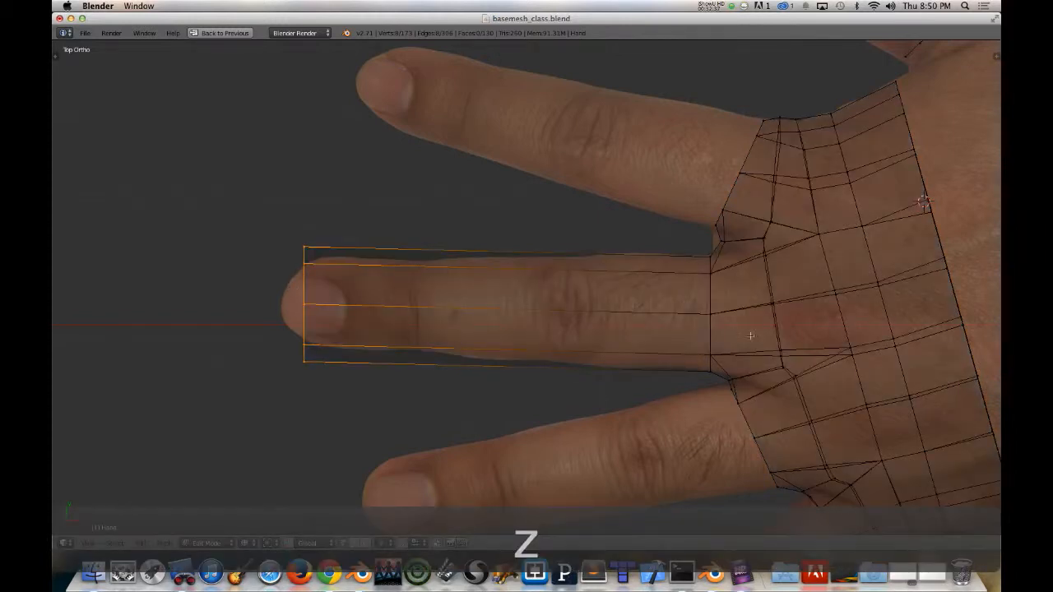
key(s)
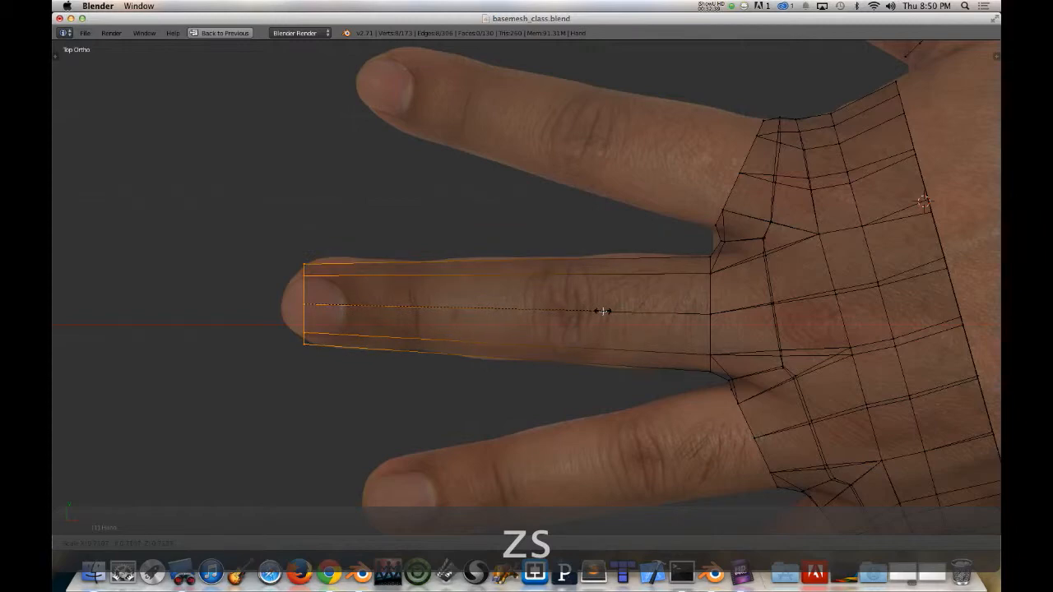
click(602, 311)
key(g)
click(610, 311)
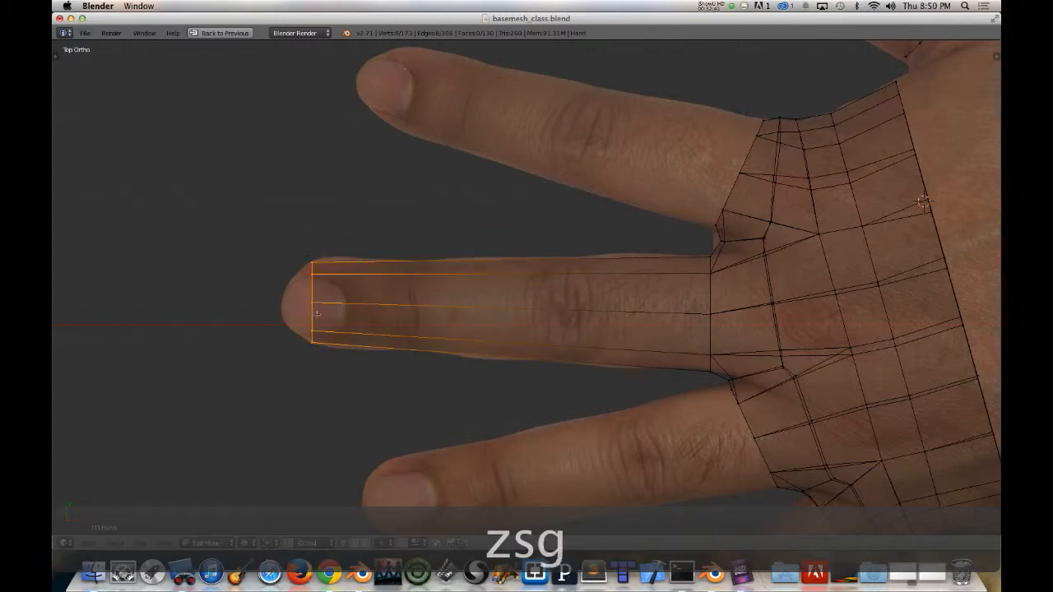
Step: Connect the top and bottom vertices of the open fingertip with an edge and subdivide that edge once
mouse_move(317, 313)
middle_down()
mouse_move(423, 219)
mouse_move(301, 282)
mouse_move(289, 301)
mouse_move(304, 301)
mouse_move(274, 302)
mouse_move(310, 280)
mouse_move(271, 304)
middle_up()
key(z)
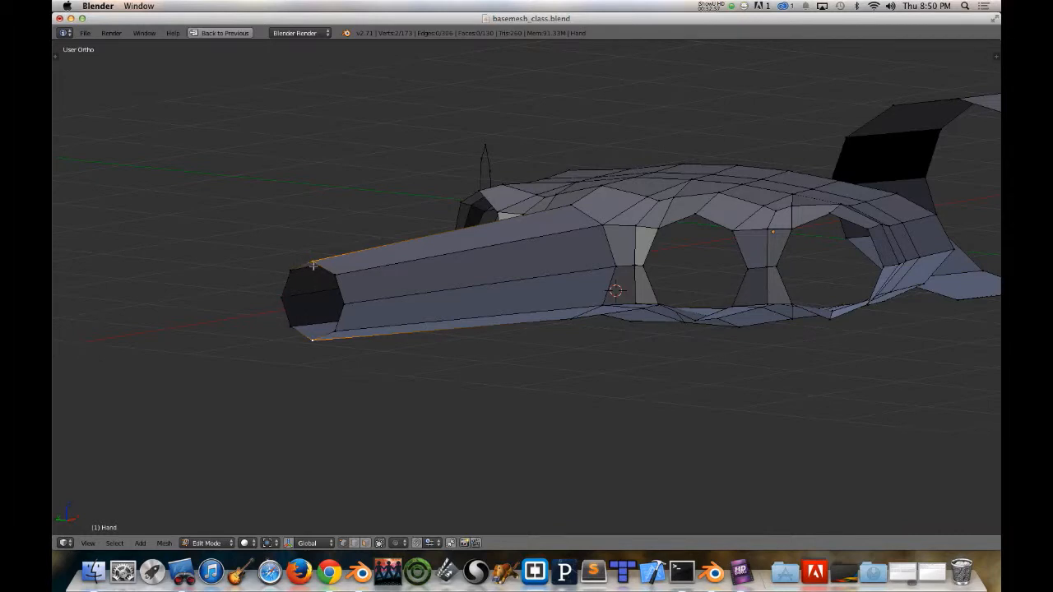
key(f)
key(w)
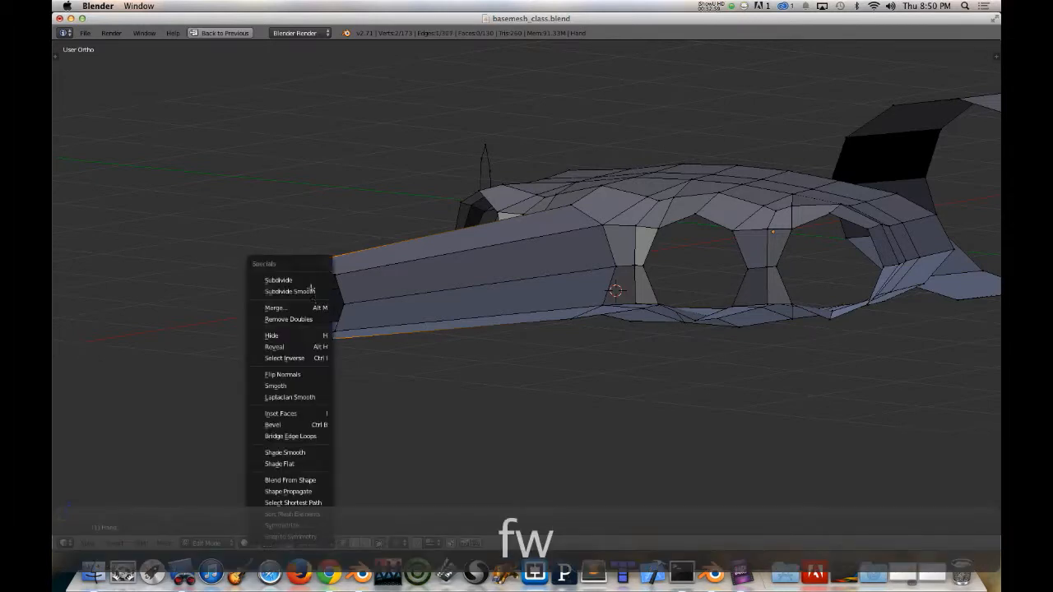
click(309, 280)
Step: Move the new midpoint vertex outward along the X axis to form the finger's tip
middle_drag(308, 281, 418, 296)
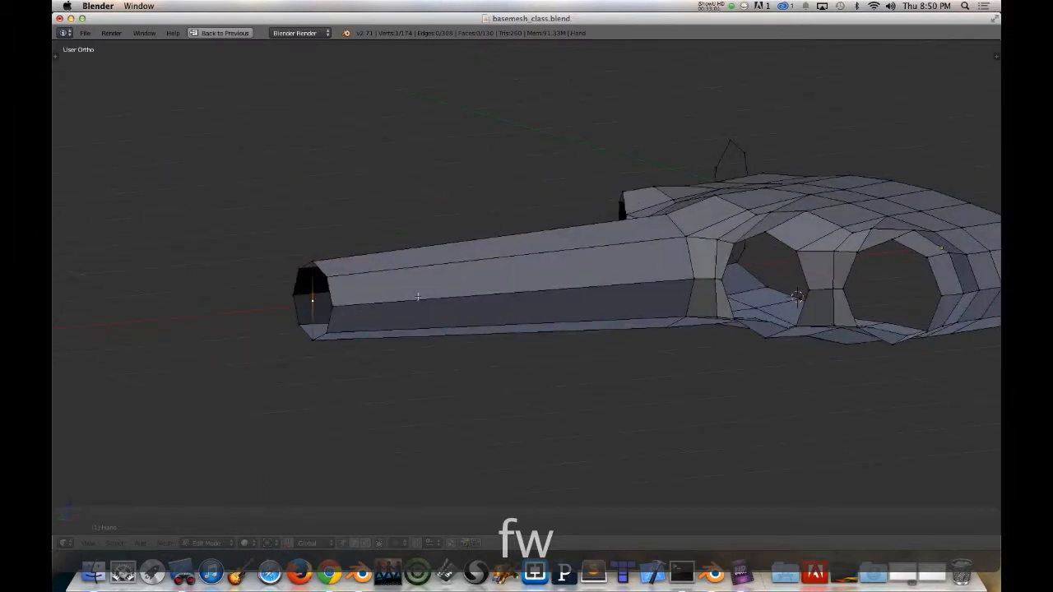
key(g)
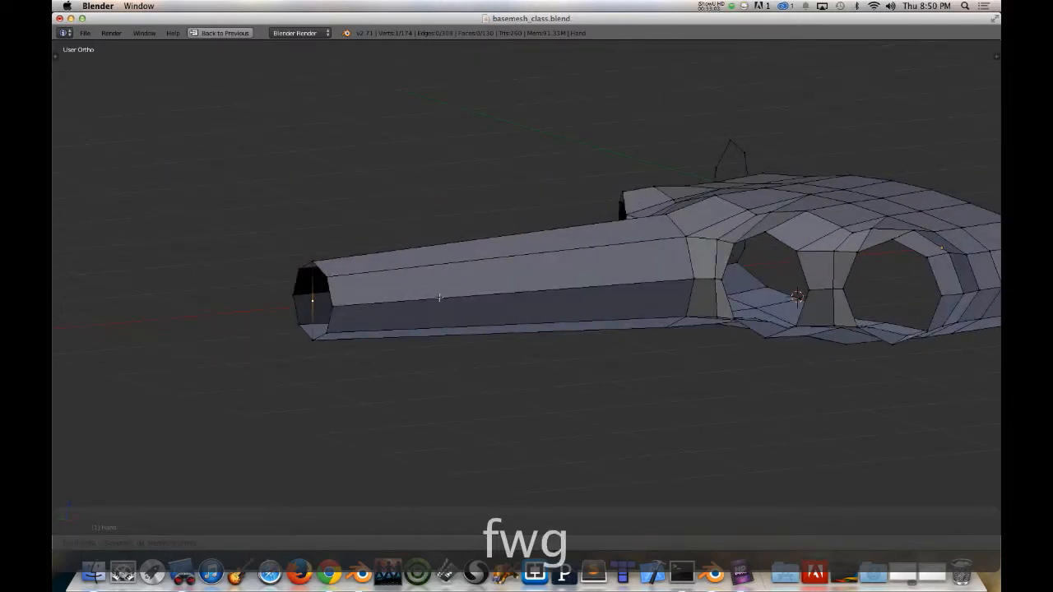
key(x)
click(420, 302)
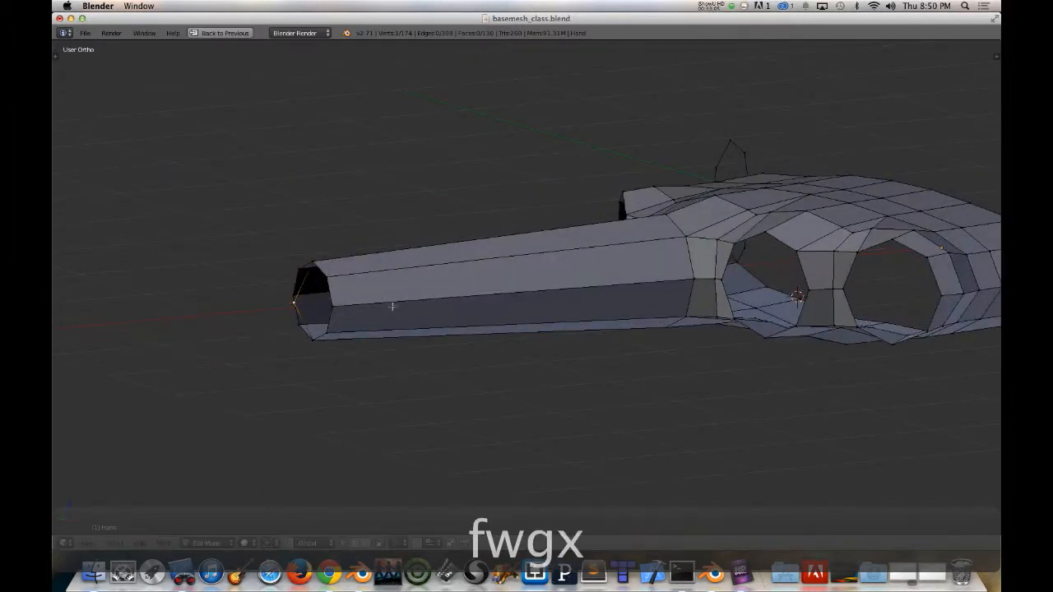
Step: Fill the upper quad on one side of the fingertip between the tip vertex and the end loop
middle_drag(420, 302, 294, 303)
shift+right_click(335, 301)
shift+right_click(328, 273)
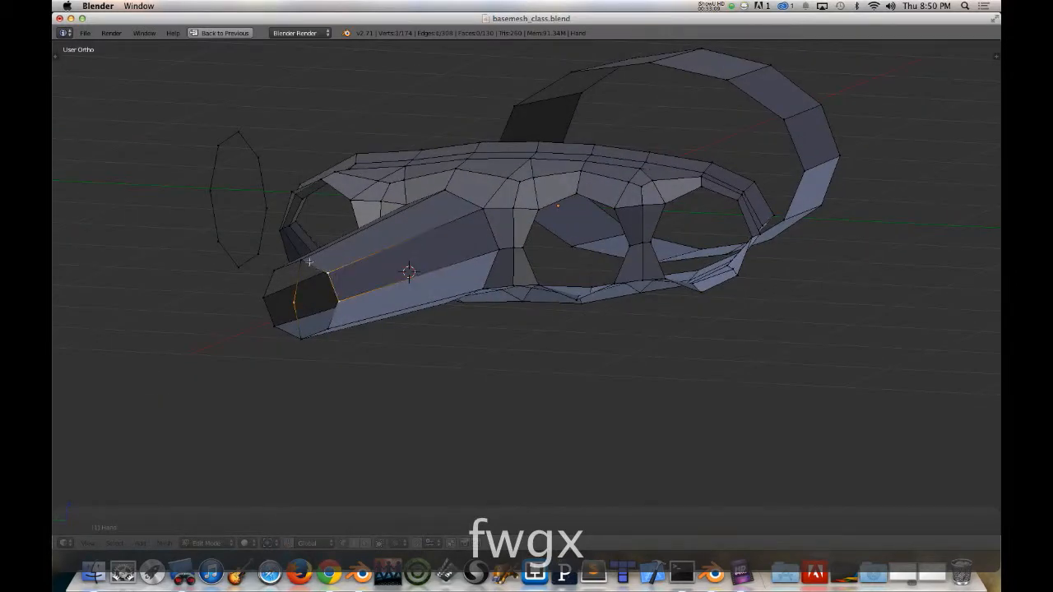
shift+right_click(304, 262)
key(f)
Step: Fill the lower quad on the same side of the fingertip
right_click(297, 305)
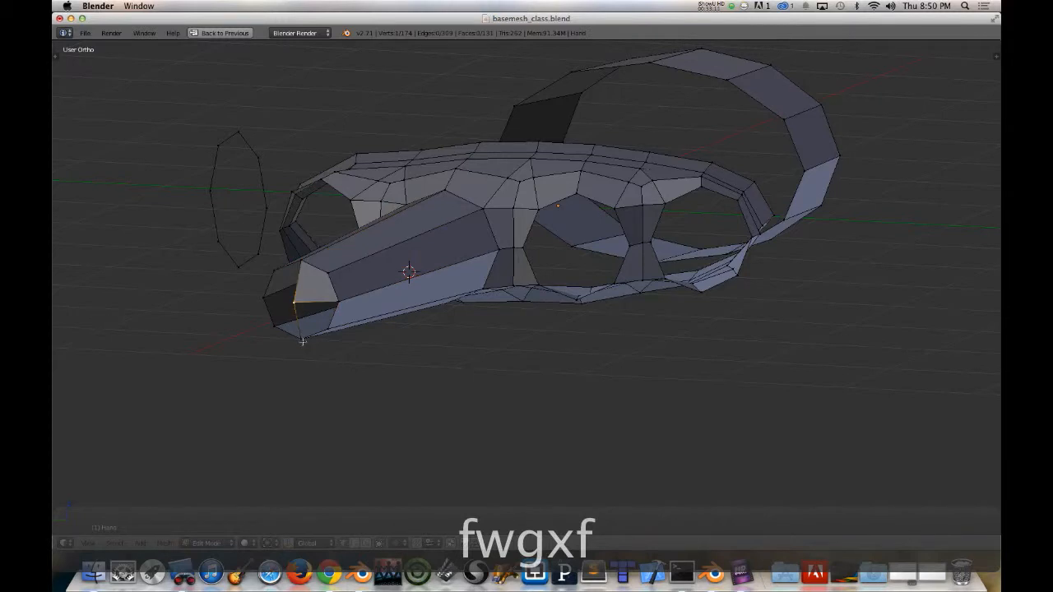
shift+right_click(330, 327)
shift+right_click(337, 302)
key(shift+f)
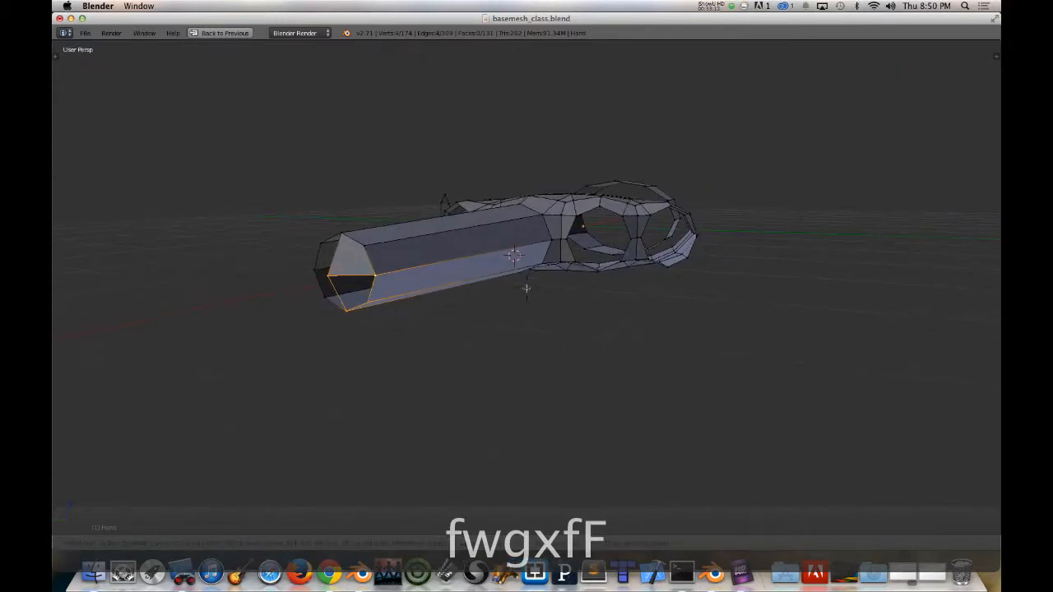
right_click(526, 289)
middle_drag(430, 300, 424, 280)
key(f)
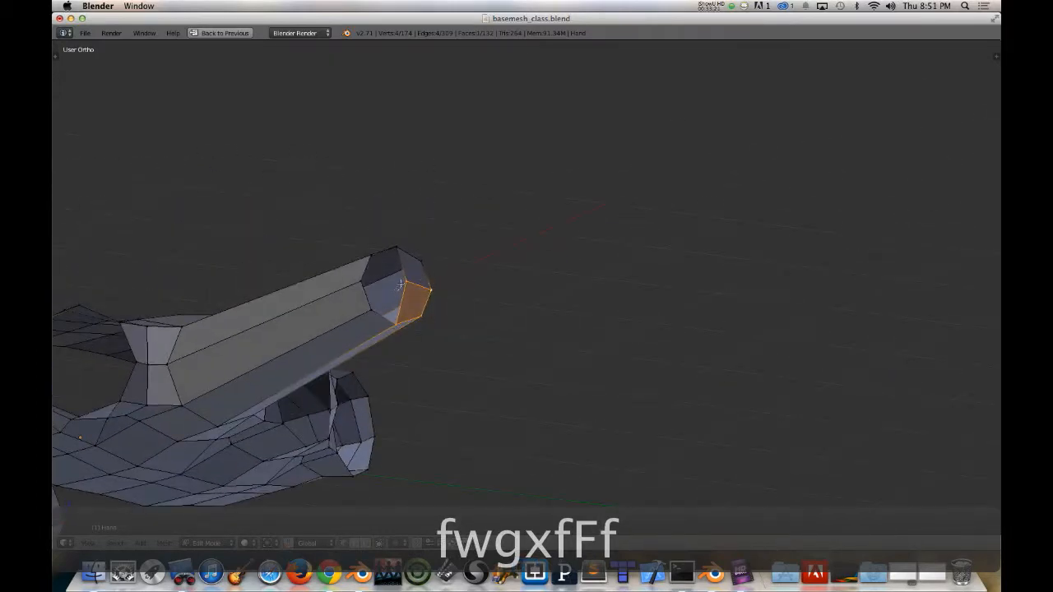
Step: Fill the two remaining quads on the fingertip's other side to close the cap
right_click(384, 317)
key(f)
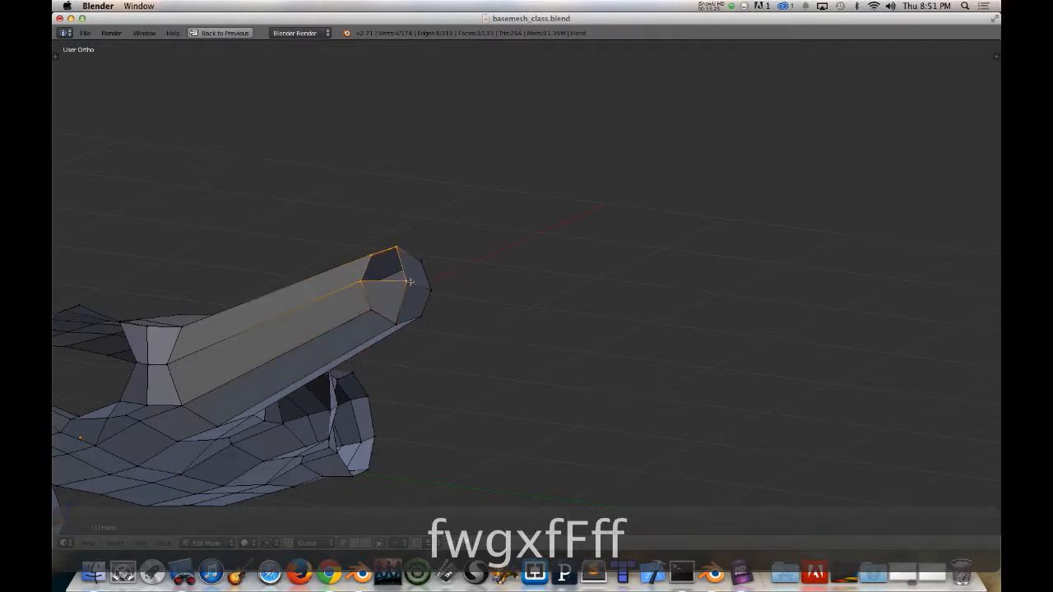
key(f)
Step: Add an edge loop around the middle finger and slide it to the joint nearest the fingertip, matching the reference in top view
middle_drag(425, 295, 280, 329)
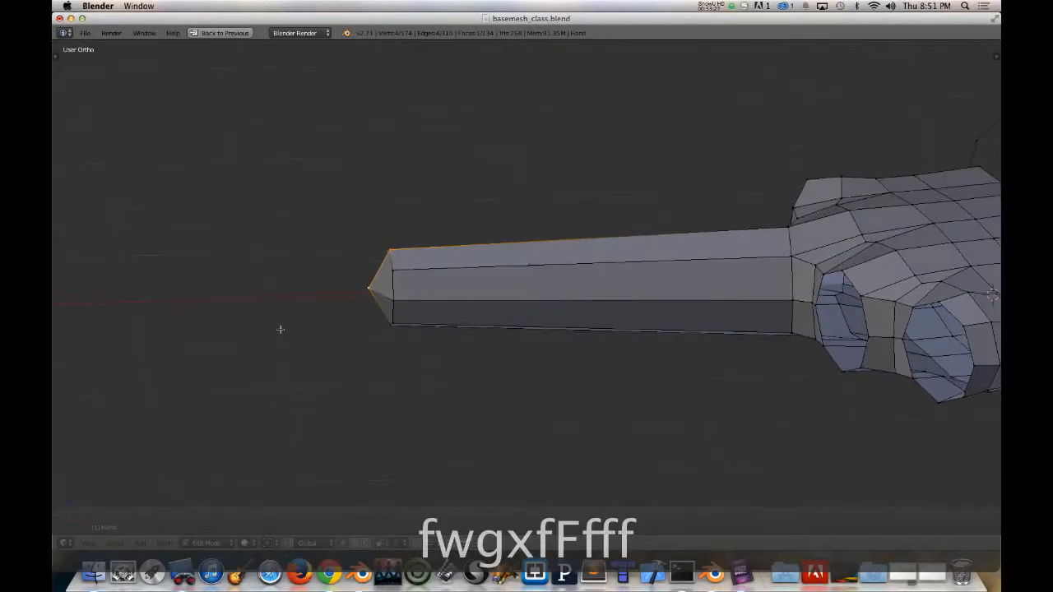
scroll(450, 331, up, 2)
middle_drag(449, 332, 527, 301)
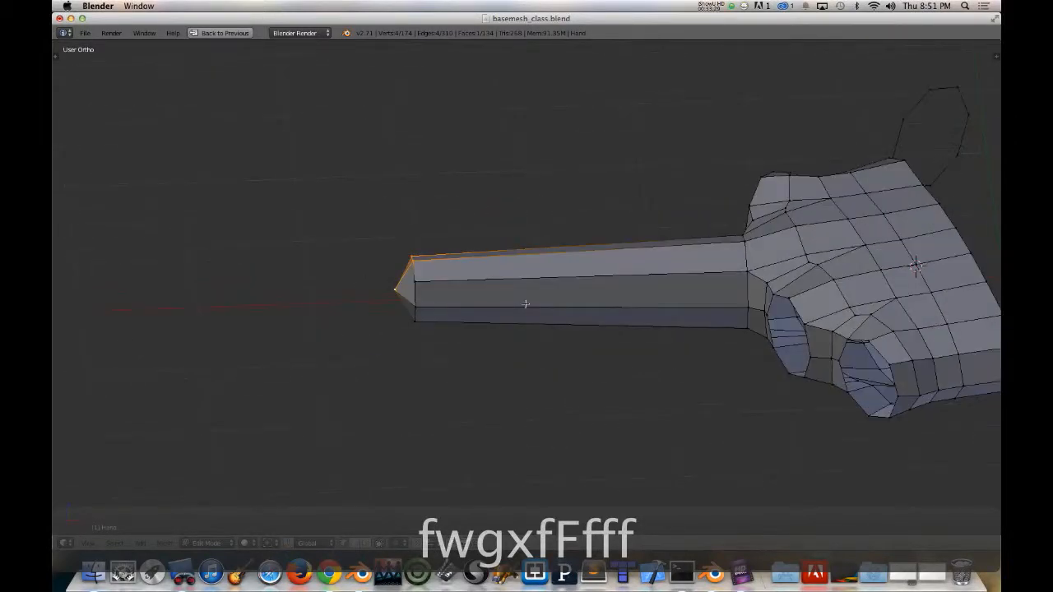
key(7)
key(z)
scroll(523, 298, down, 3)
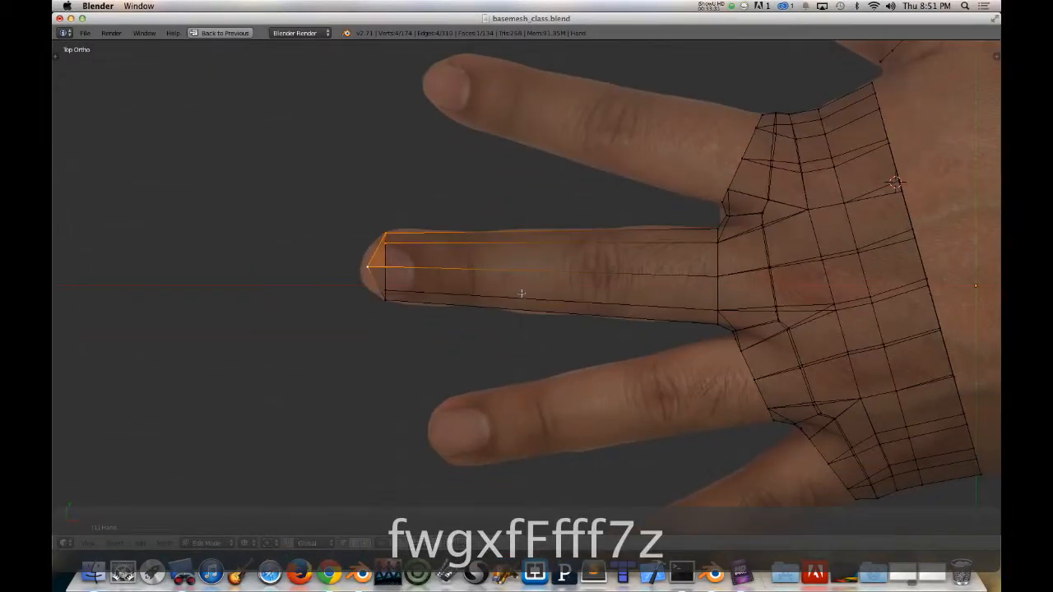
key(ctrl+r)
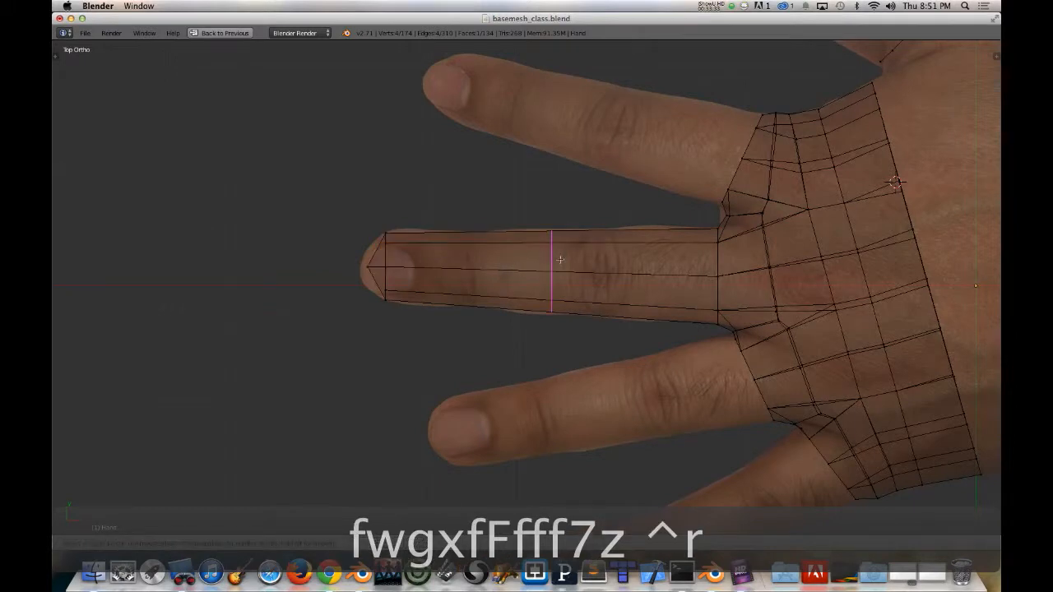
click(560, 260)
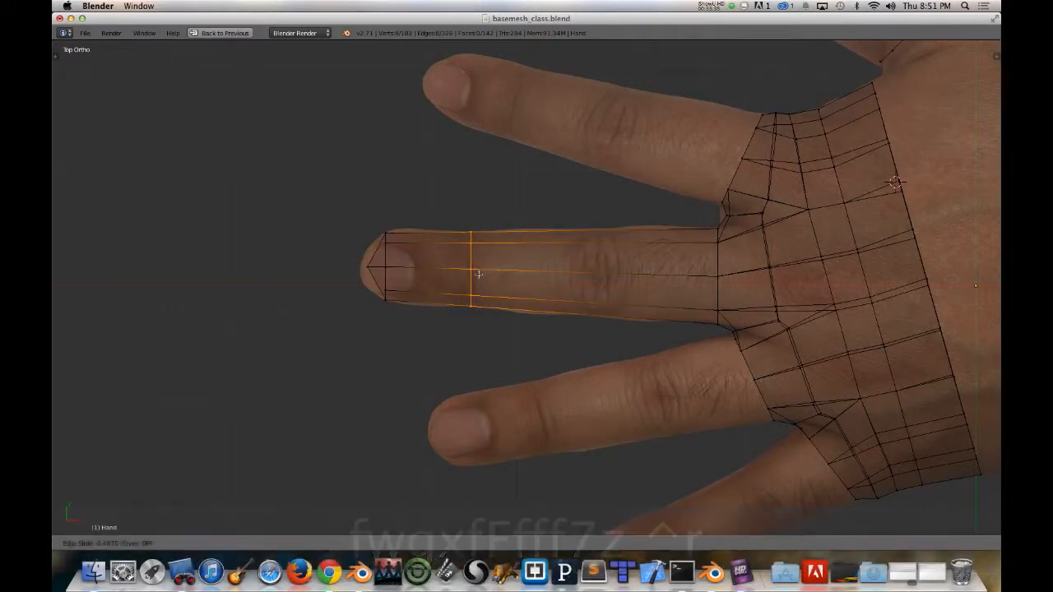
click(479, 275)
Step: Add a second edge loop around the middle finger at its central knuckle
key(ctrl+r)
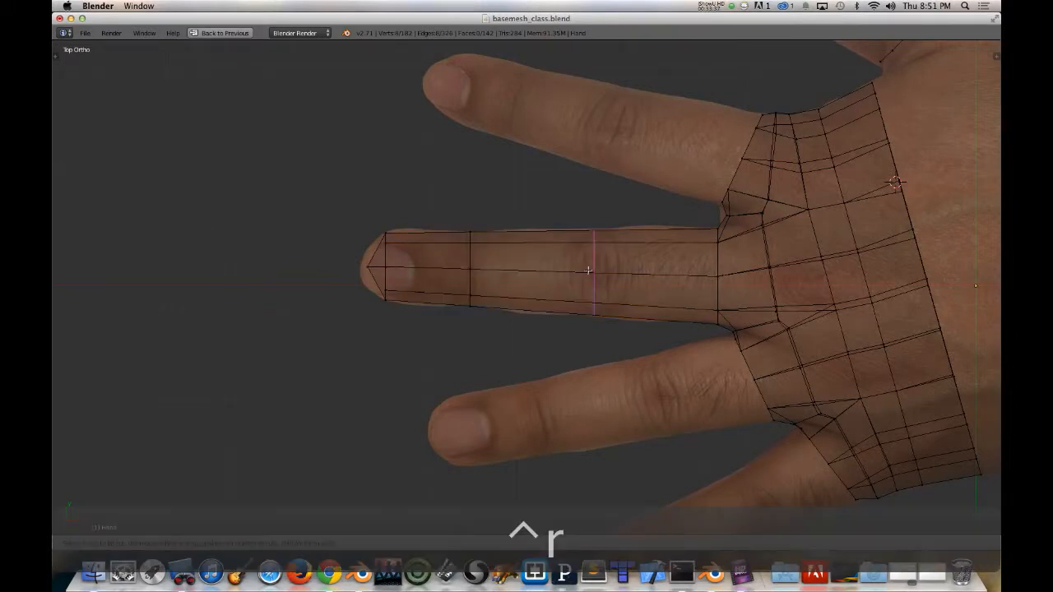
click(591, 270)
click(602, 326)
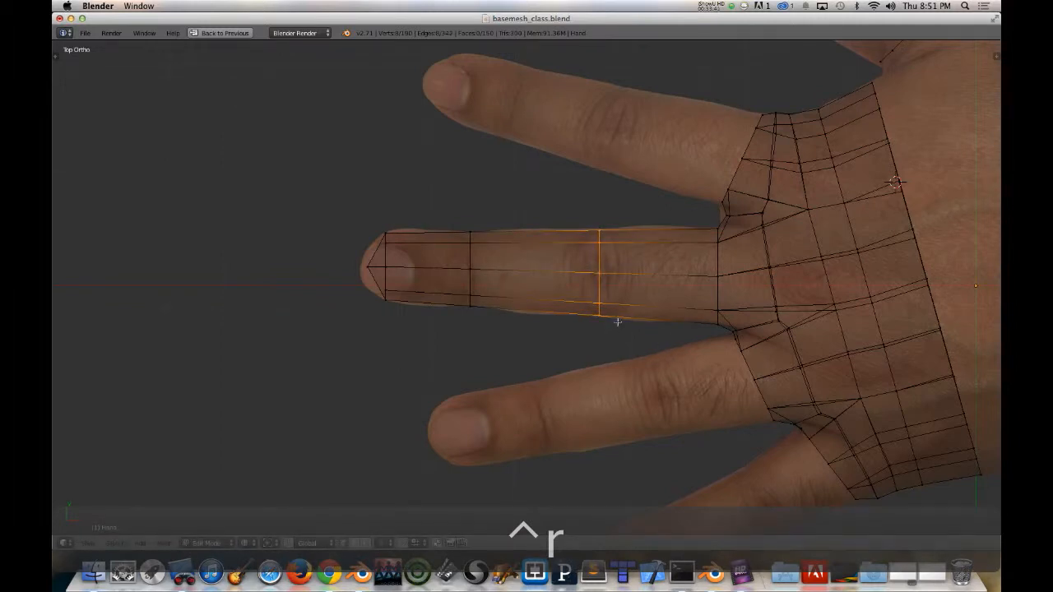
Step: Examine the finger's shape from the side and against the reference hand in top view, in both solid and wireframe display
mouse_move(562, 306)
middle_down()
mouse_move(583, 185)
mouse_move(686, 211)
mouse_move(557, 273)
middle_up()
key(z)
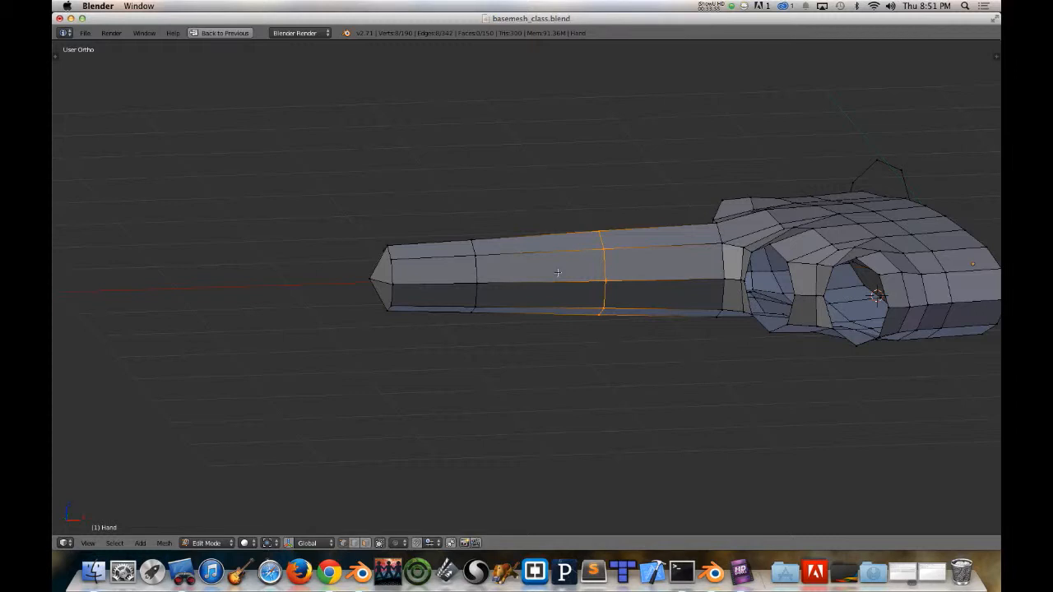
middle_drag(638, 288, 630, 292)
key(KP_7)
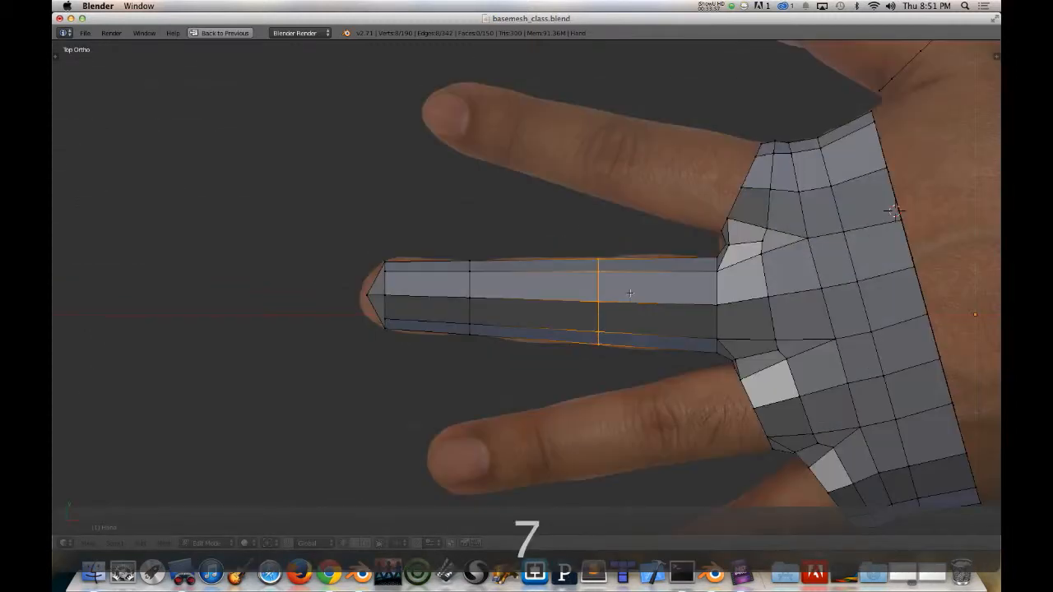
key(z)
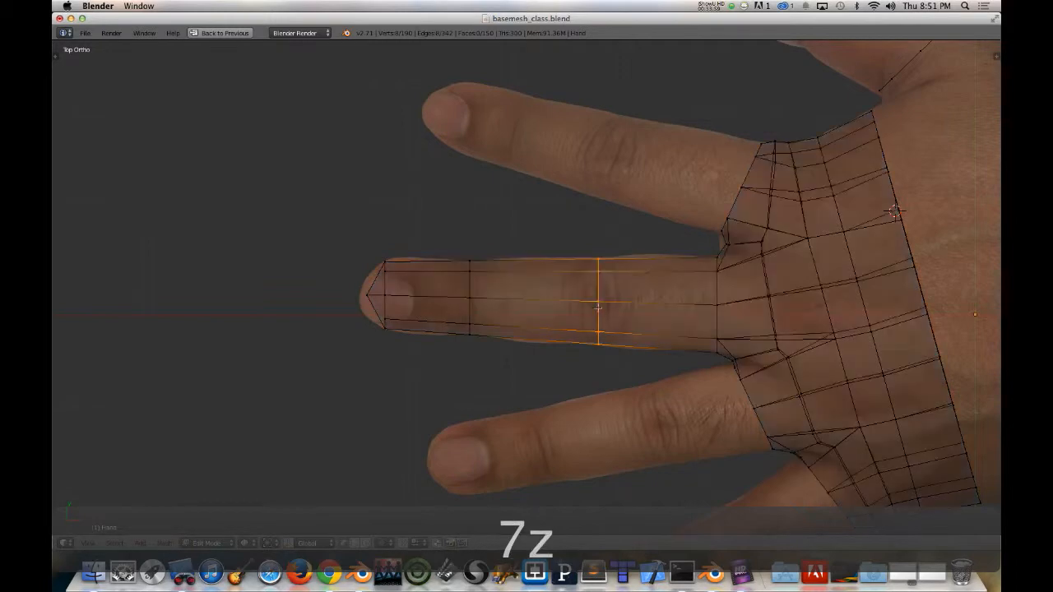
key(z)
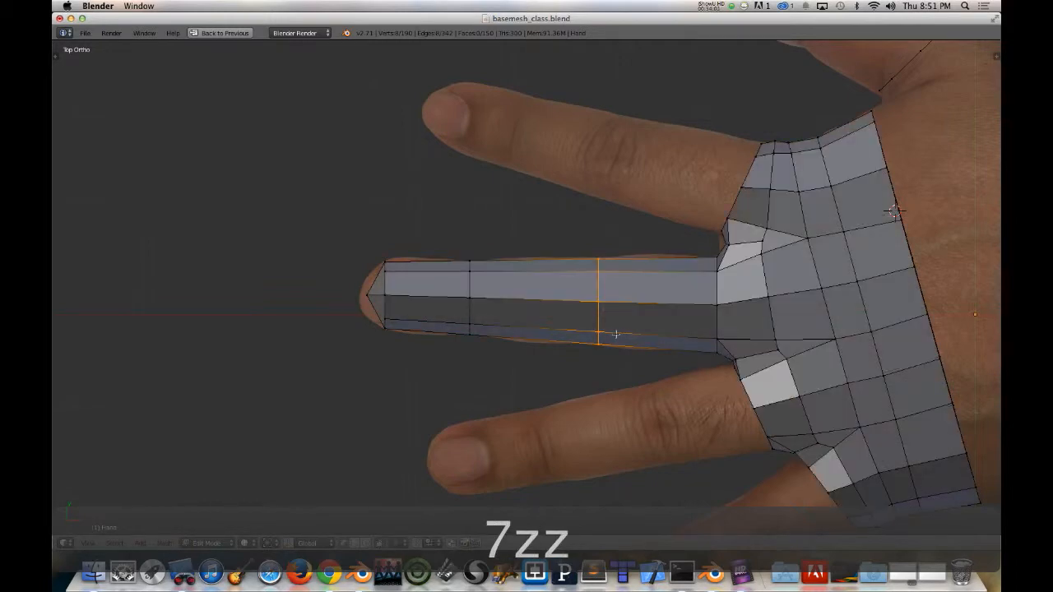
middle_drag(617, 334, 539, 287)
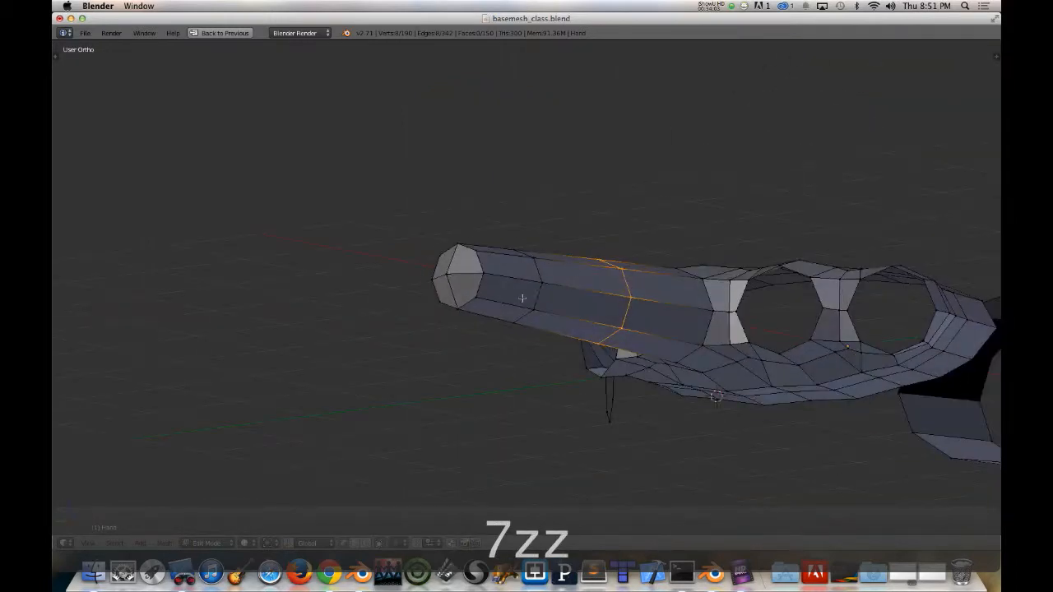
Step: Select the edge loop at the central knuckle and scale it down slightly along the Z axis
alt+shift+click(533, 298)
alt+shift+click(470, 294)
shift+middle_drag(447, 285, 464, 285)
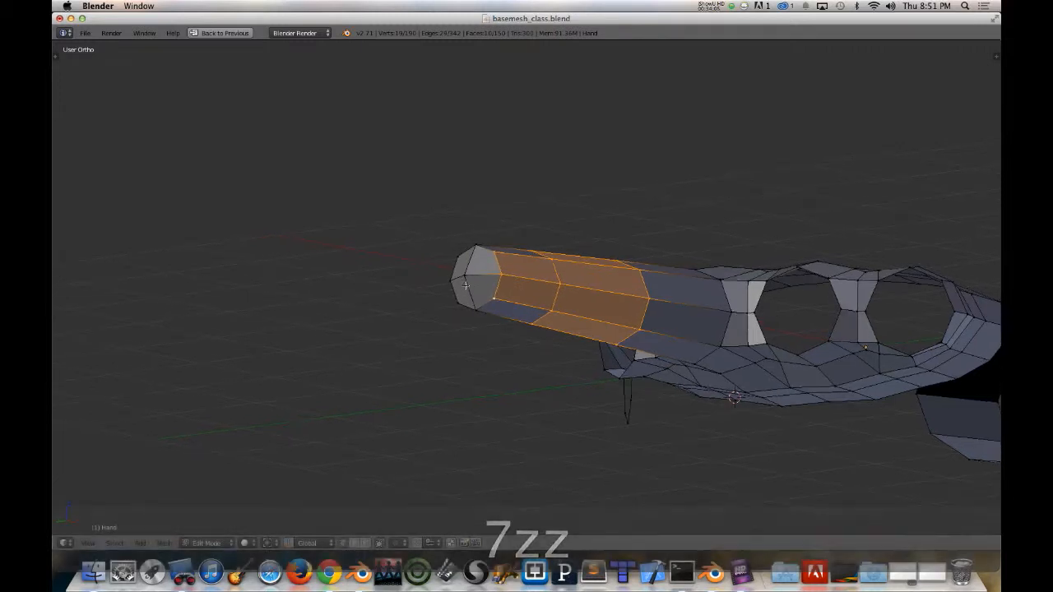
alt+click(644, 327)
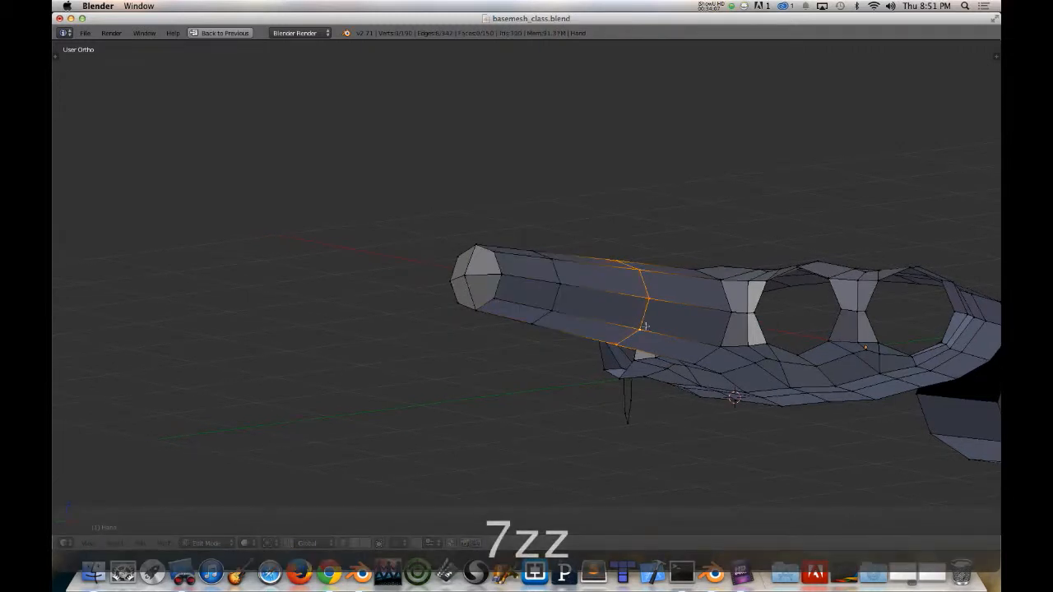
key(s)
key(z)
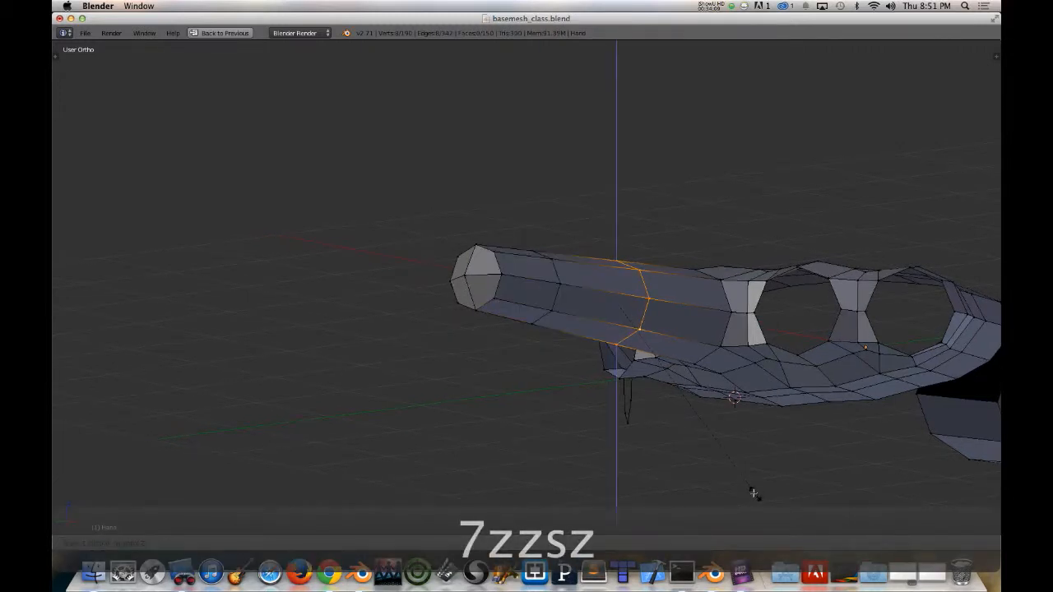
click(749, 470)
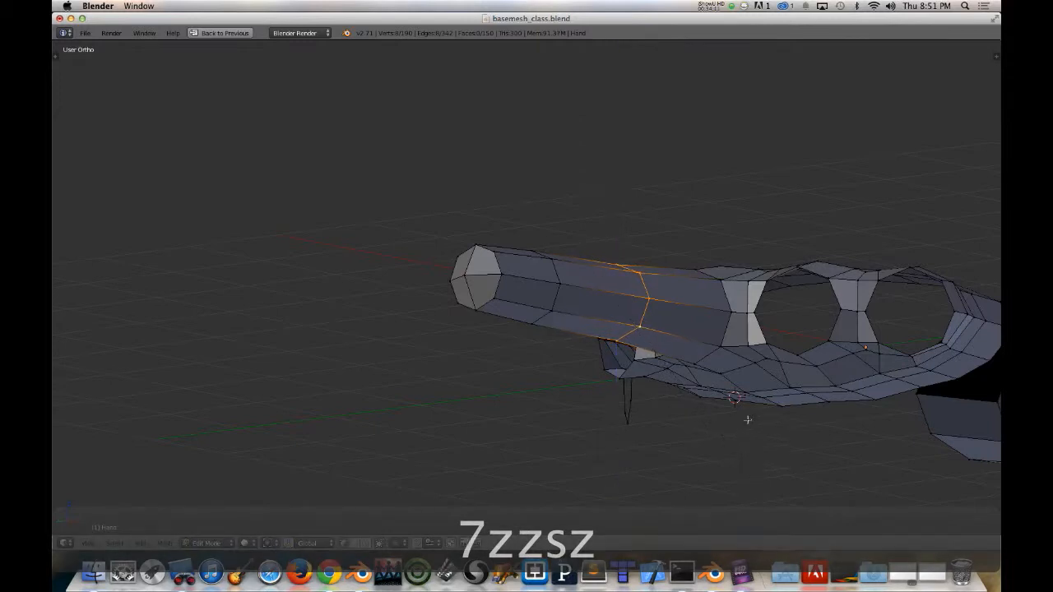
Step: Raise the central knuckle's edge loop slightly along the Z axis, judging it from the side
middle_drag(748, 418, 728, 434)
key(g)
key(z)
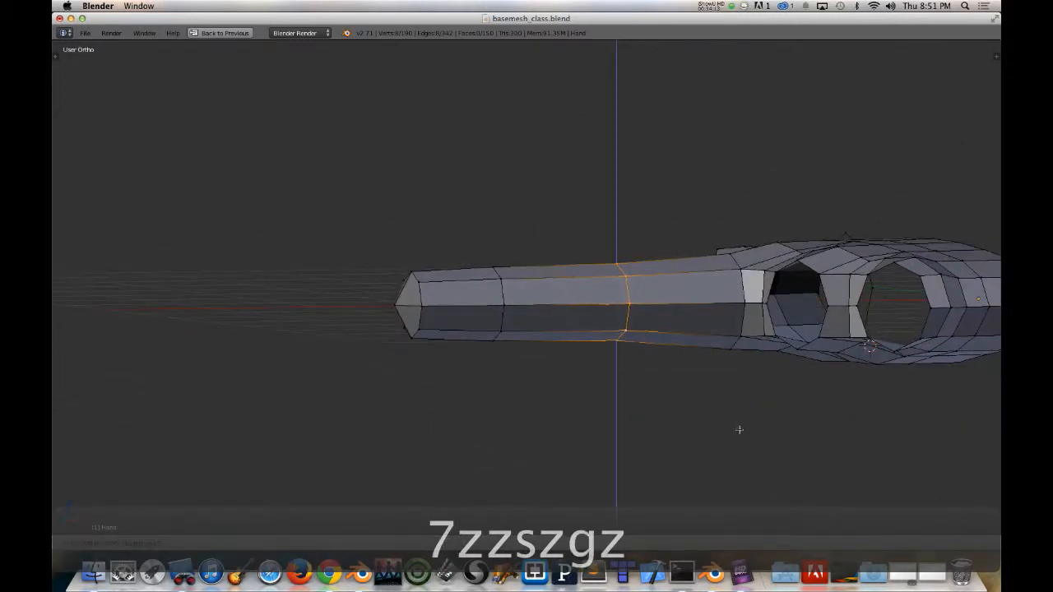
click(738, 429)
Step: Select the middle finger's edge loop at the knuckle nearest the fingertip, scale it down slightly along Z and raise it a little
alt+right_click(511, 324)
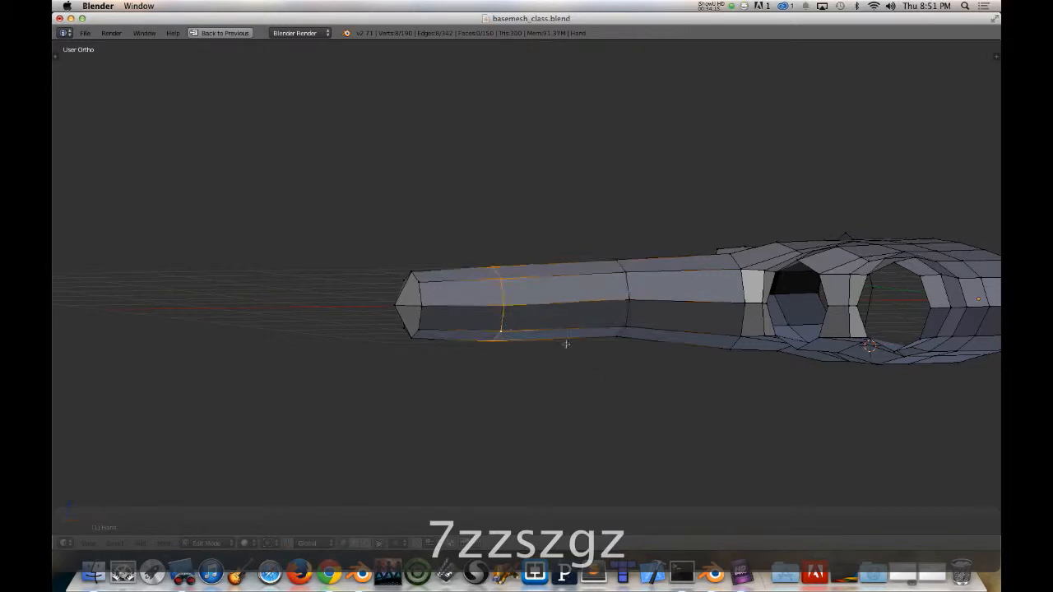
key(s)
key(z)
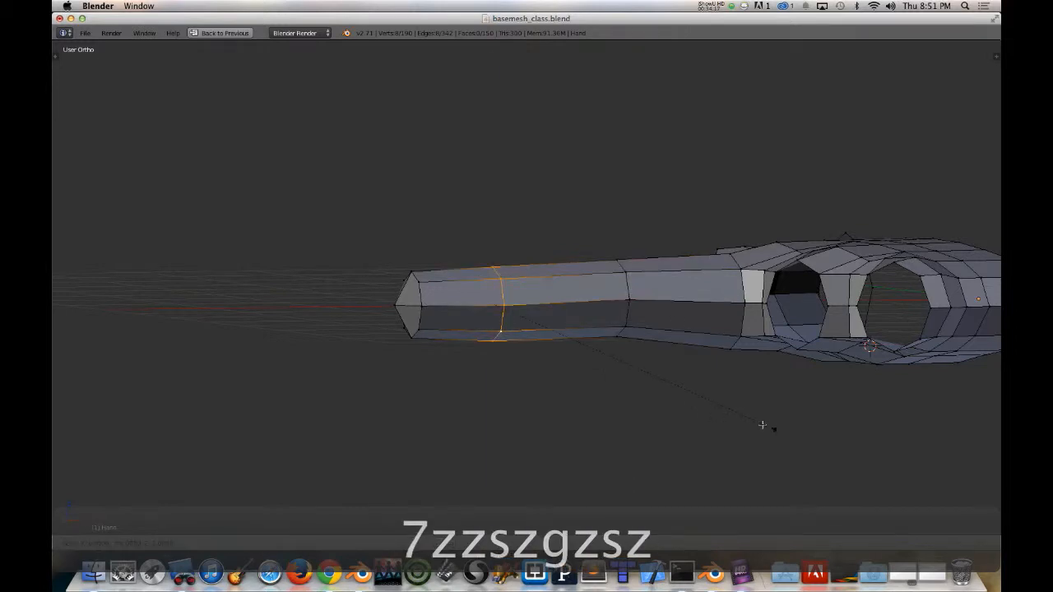
click(753, 421)
key(g)
key(z)
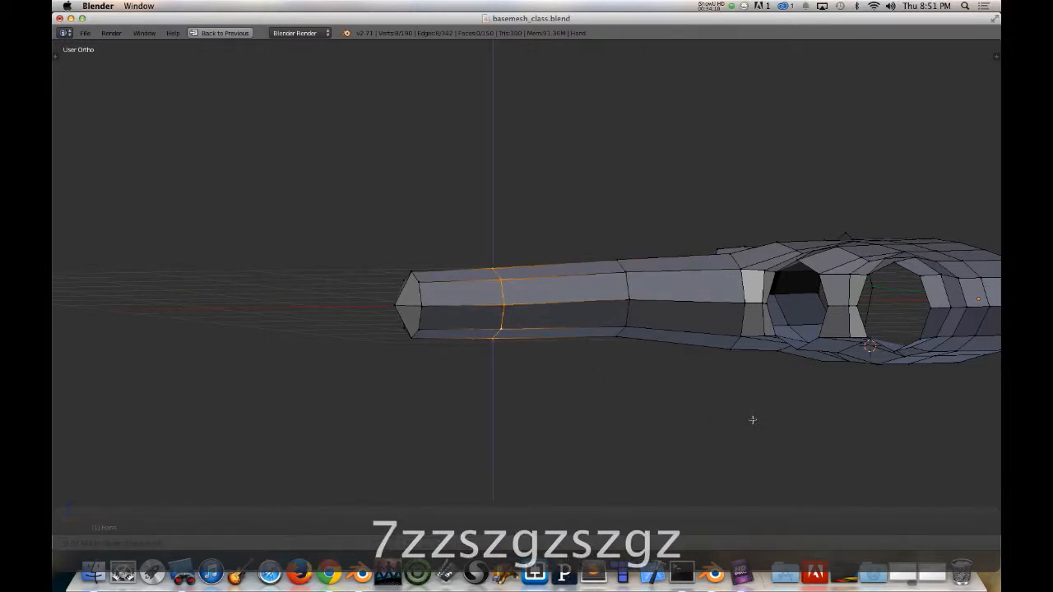
click(753, 417)
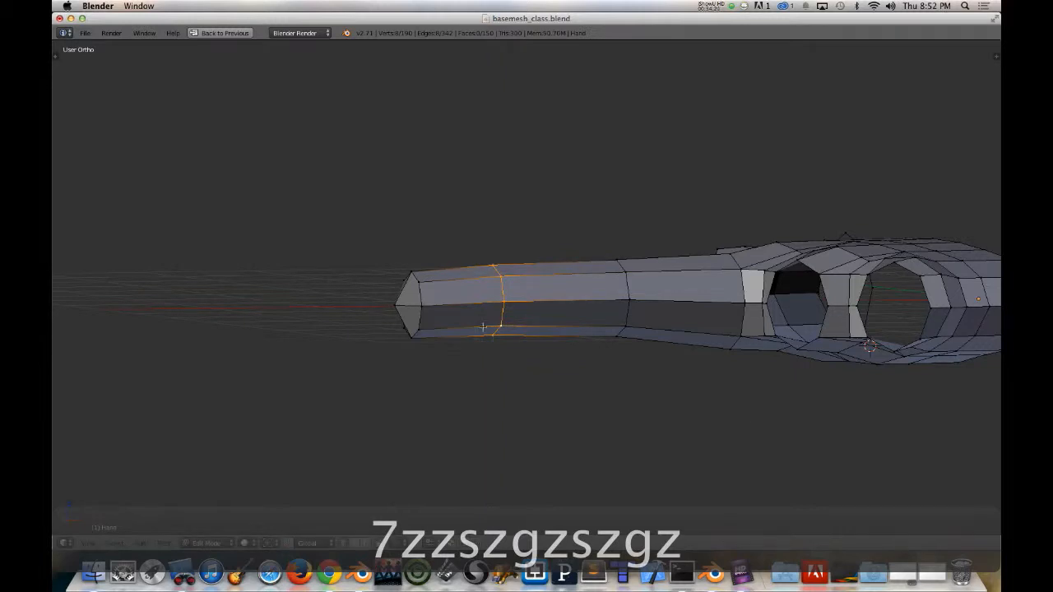
Step: Select all vertices of the middle finger's pointed end cap
right_click(421, 316)
middle_drag(421, 316, 400, 322)
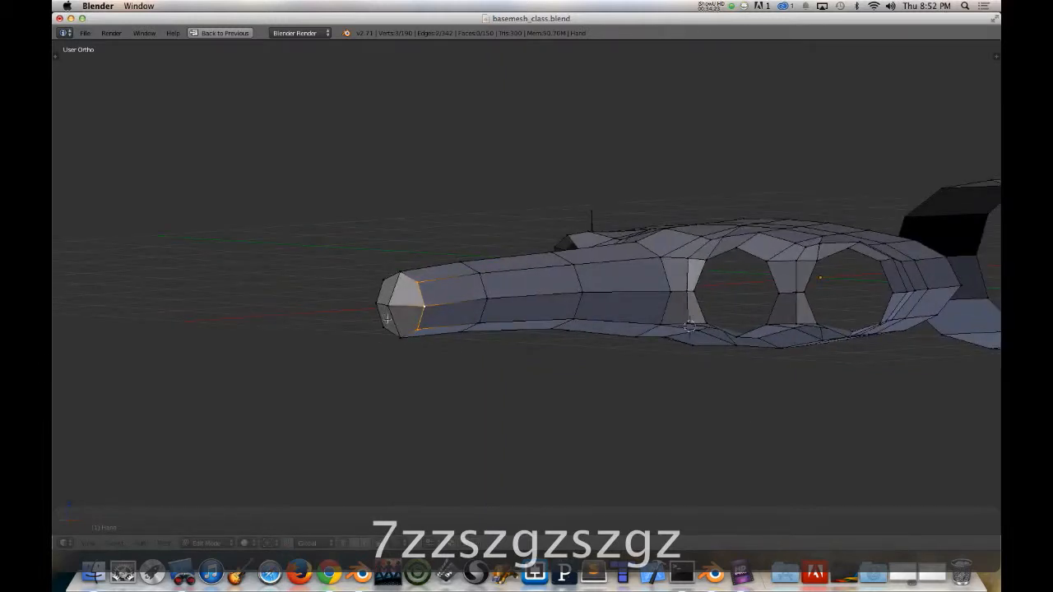
mouse_move(410, 365)
ctrl+mouse_down()
mouse_move(341, 261)
mouse_move(356, 277)
ctrl+mouse_up()
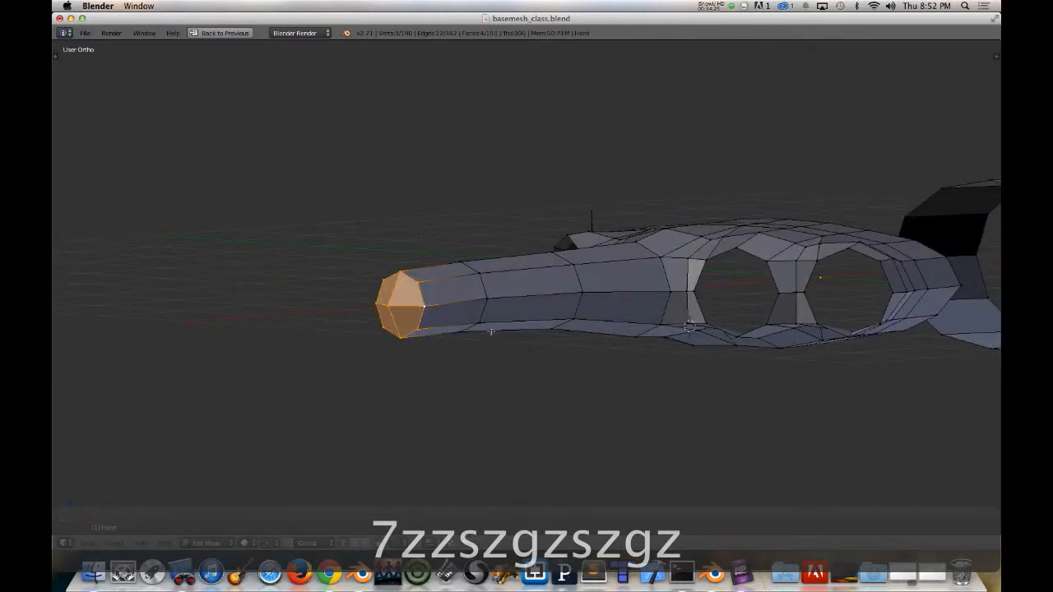
key(s)
key(shift+z)
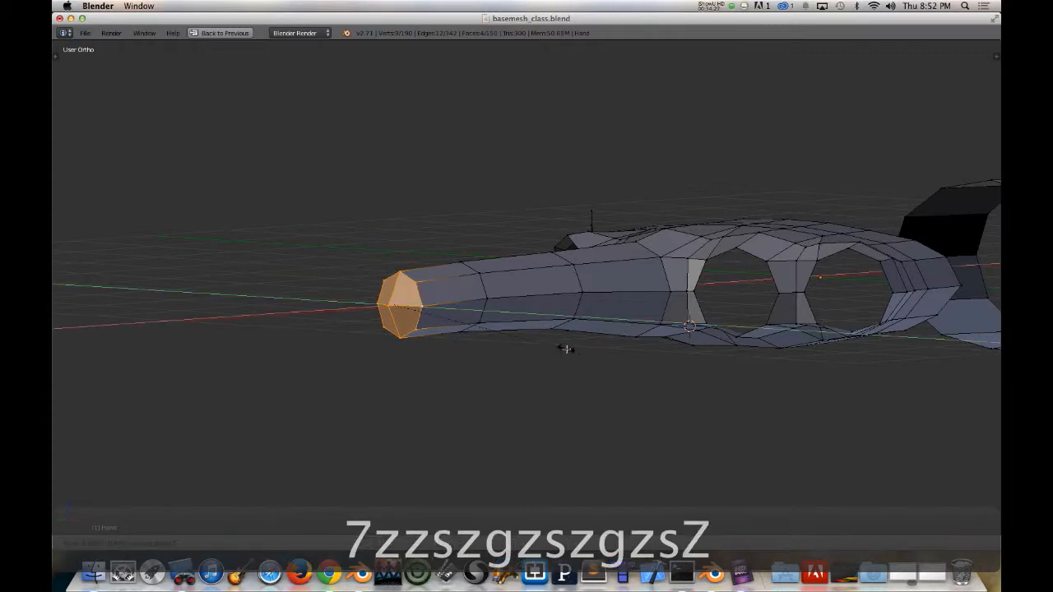
right_click(609, 358)
Step: Scale the selected fingertip cap down slightly along the Z axis and raise it slightly to follow the finger's side profile
key(s)
key(z)
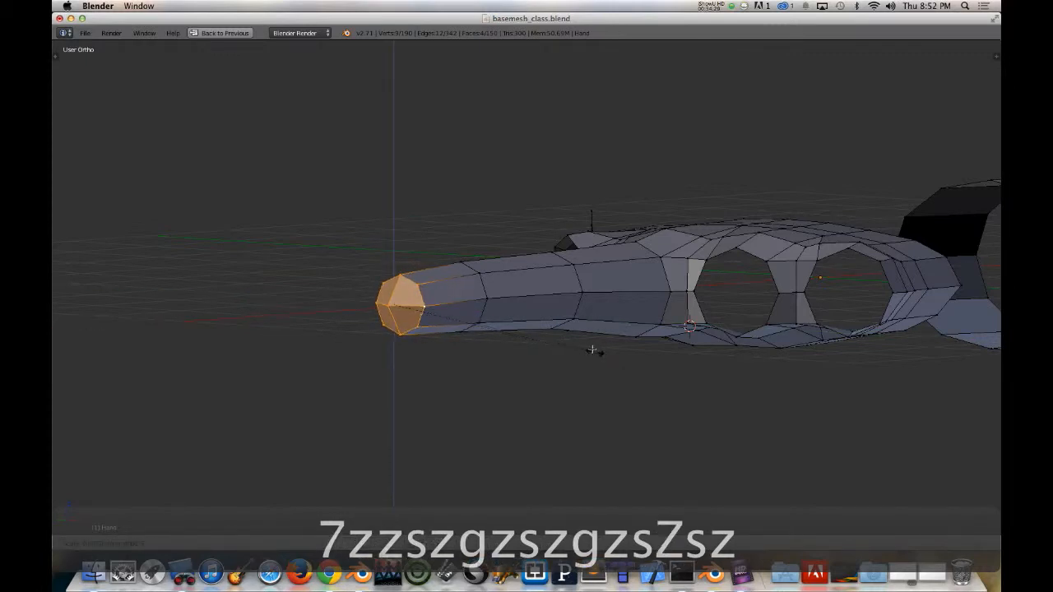
click(590, 349)
middle_drag(590, 349, 631, 379)
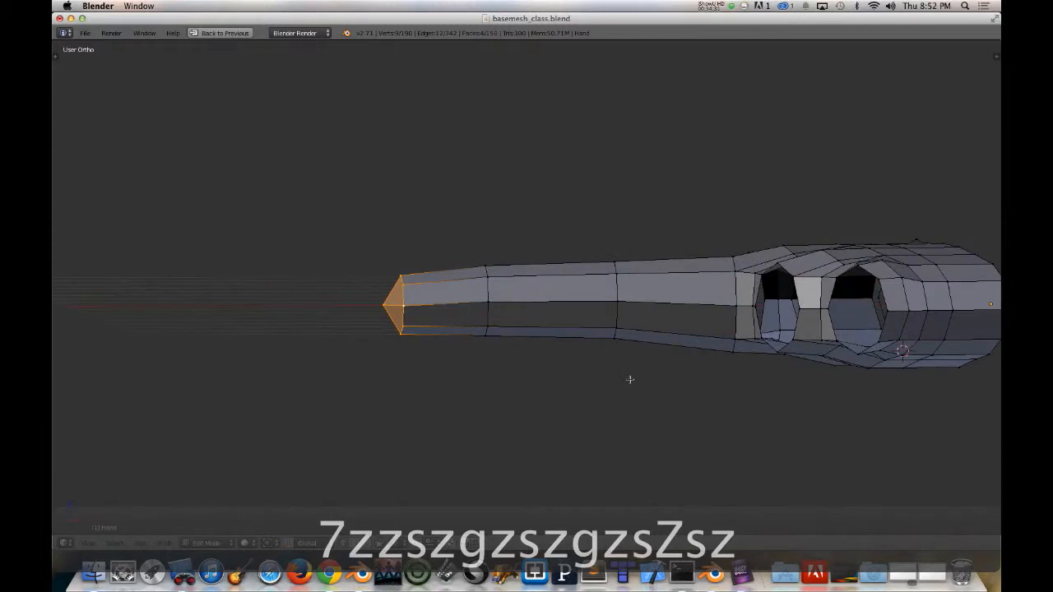
key(g)
key(z)
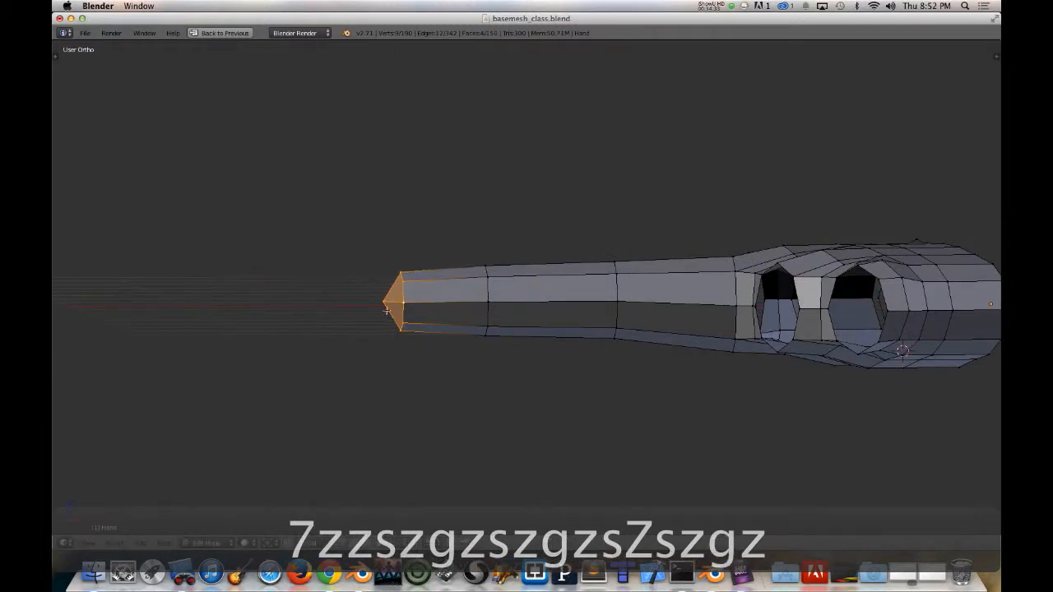
Step: Select the single vertex at the fingertip, fine-tune its Z position and move it slightly toward the palm along the X axis
right_click(386, 310)
key(g)
key(z)
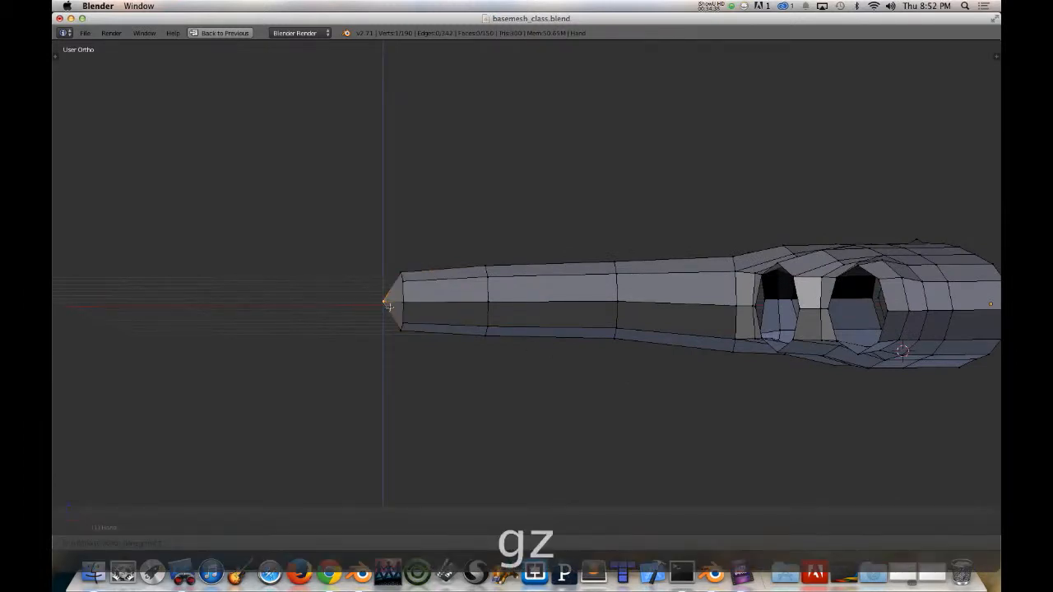
click(388, 306)
key(g)
key(x)
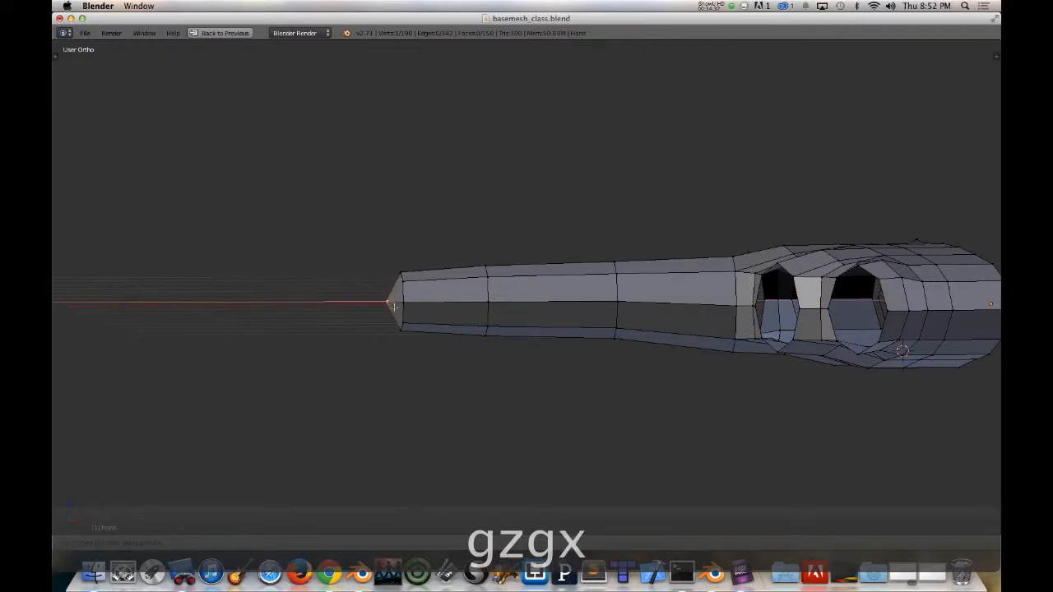
click(392, 306)
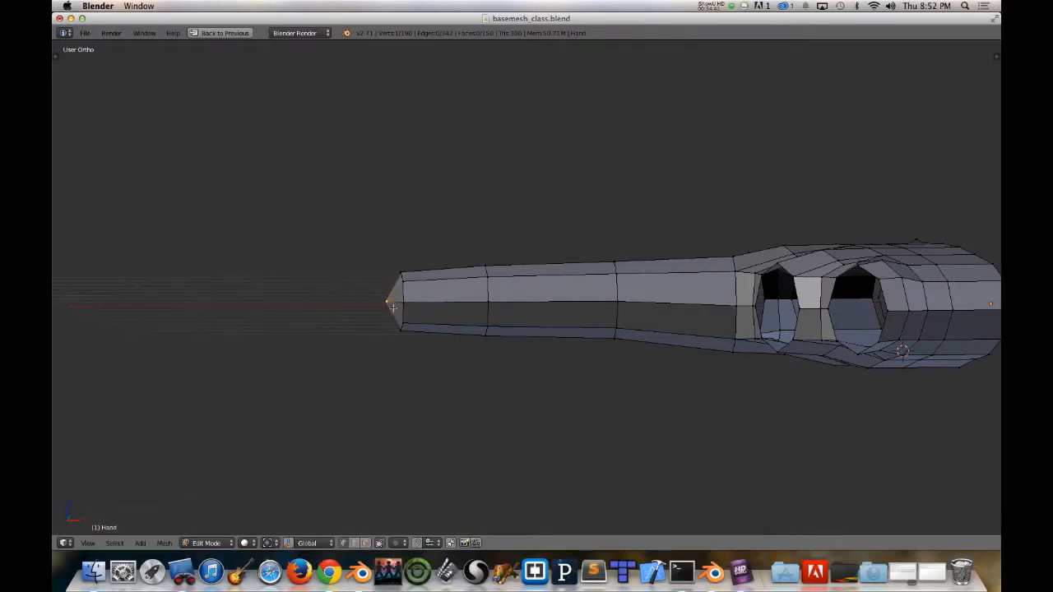
Step: Add an edge loop midway between the finger's two knuckle loops and scale it up slightly to round out the middle segment
mouse_move(429, 282)
middle_down()
mouse_move(468, 329)
mouse_move(446, 357)
mouse_move(430, 294)
mouse_move(477, 275)
mouse_move(447, 282)
middle_up()
key(7)
key(7)
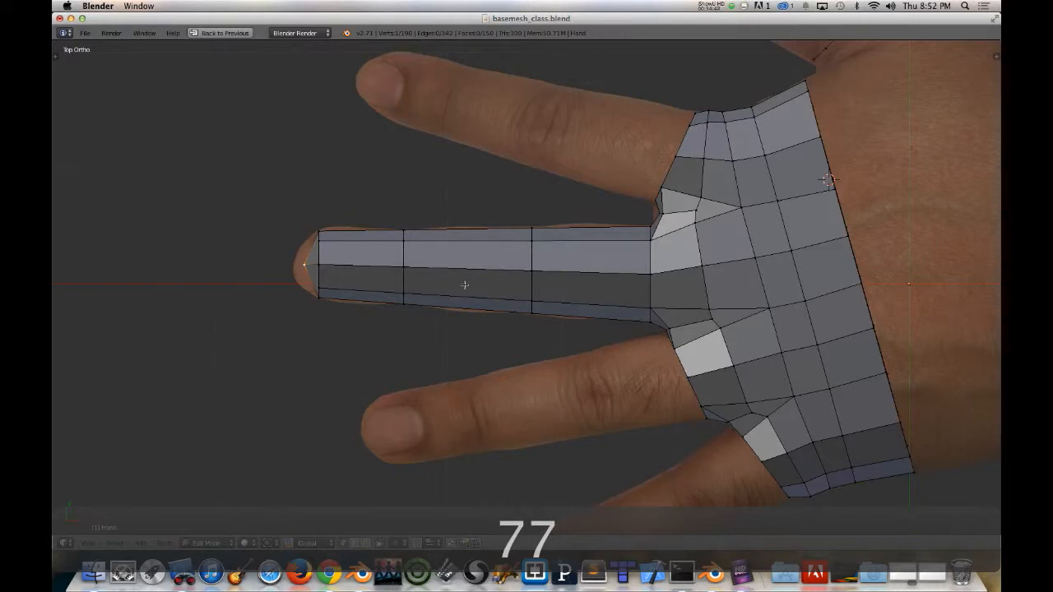
key(ctrl+r)
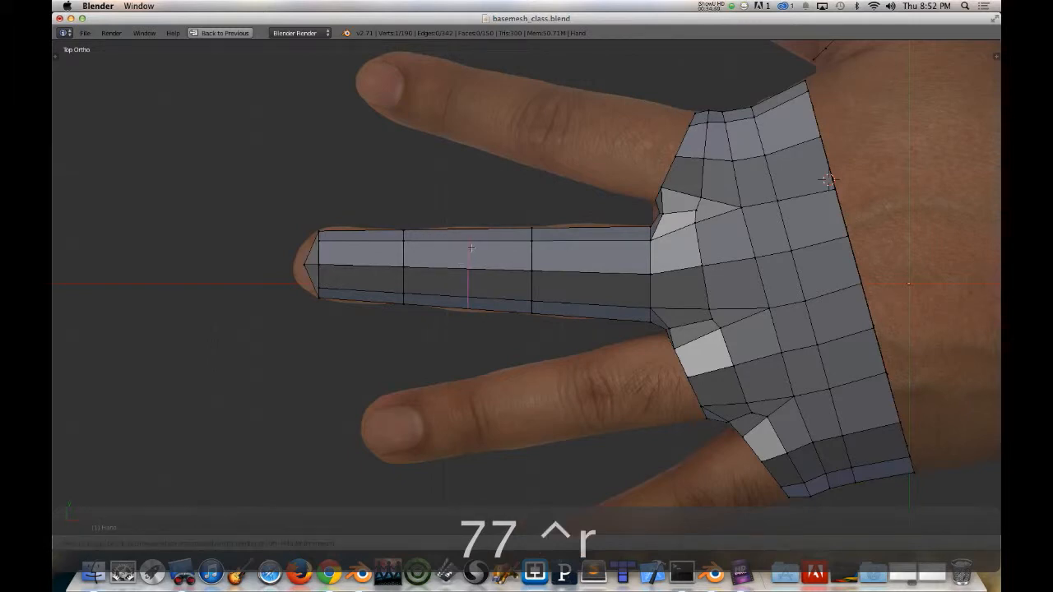
middle_drag(468, 304, 467, 204)
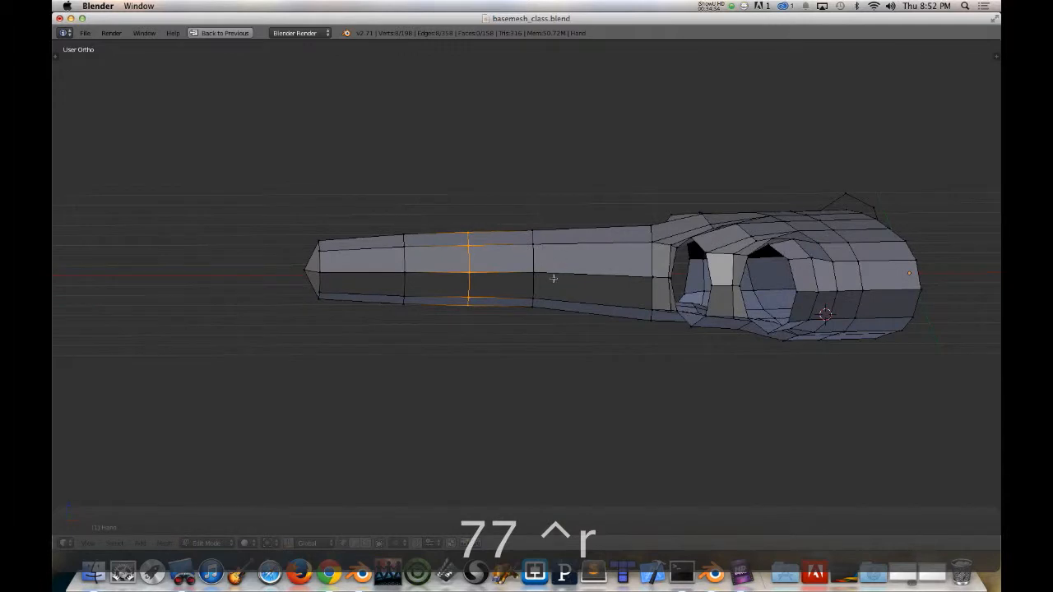
key(s)
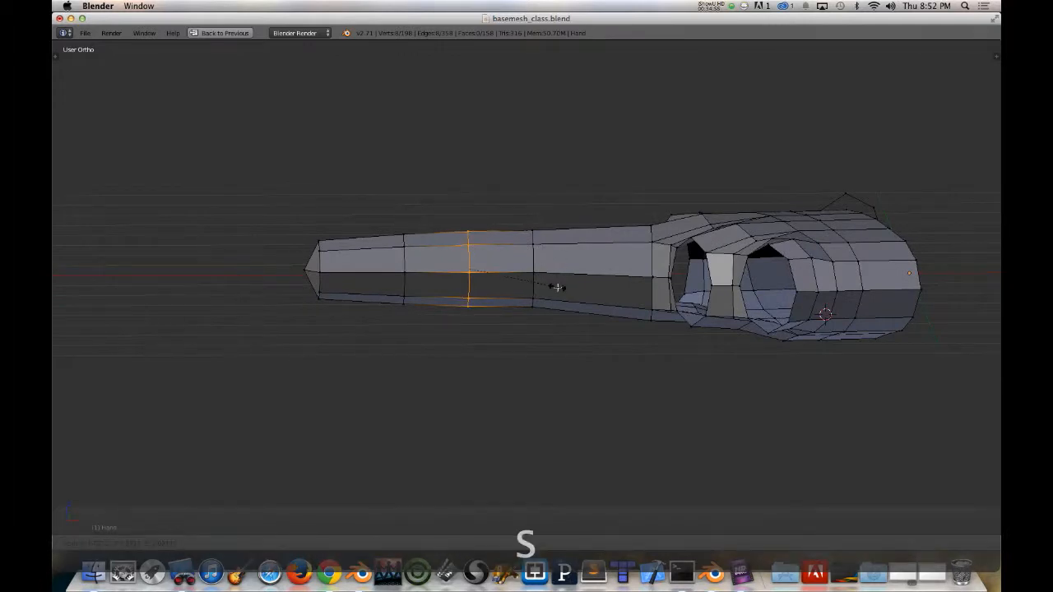
click(558, 287)
middle_drag(541, 338, 540, 329)
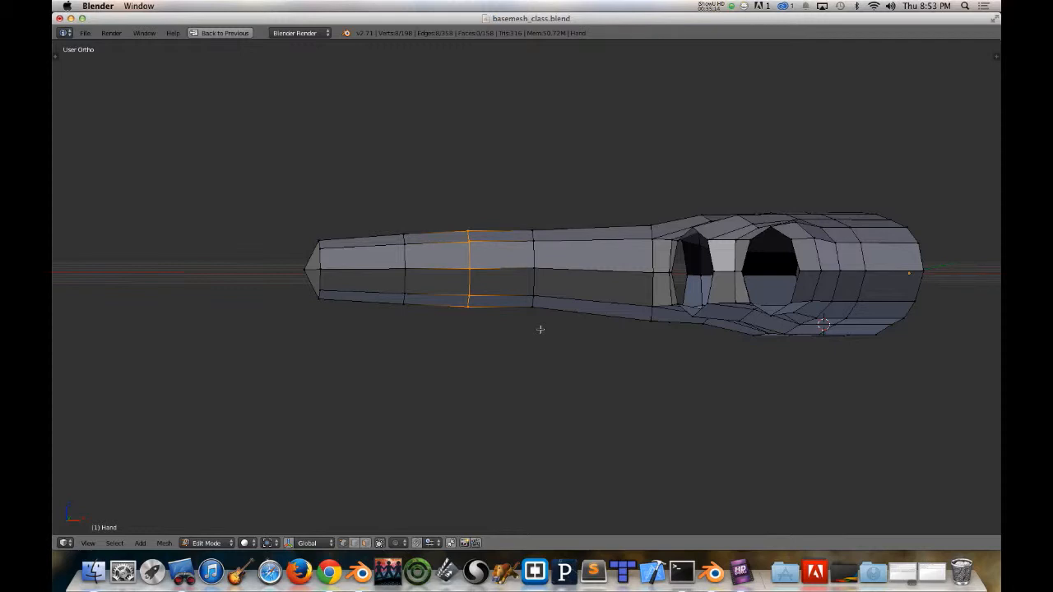
key(g)
key(z)
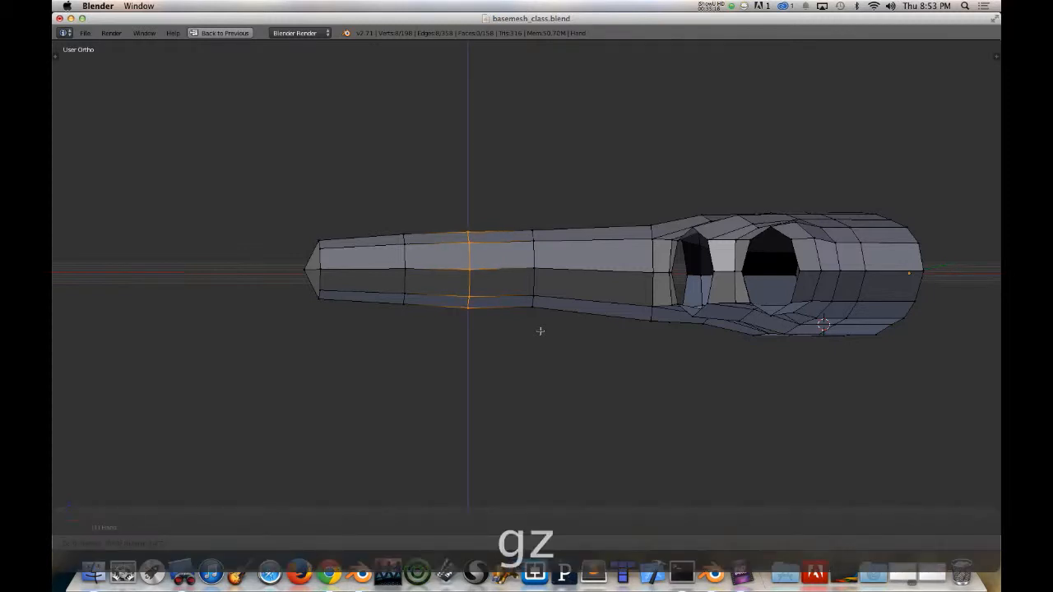
right_click(540, 329)
Step: Add an edge loop midway along the finger's base segment and scale it up slightly to match the reference photo in top view
middle_drag(546, 296, 580, 301)
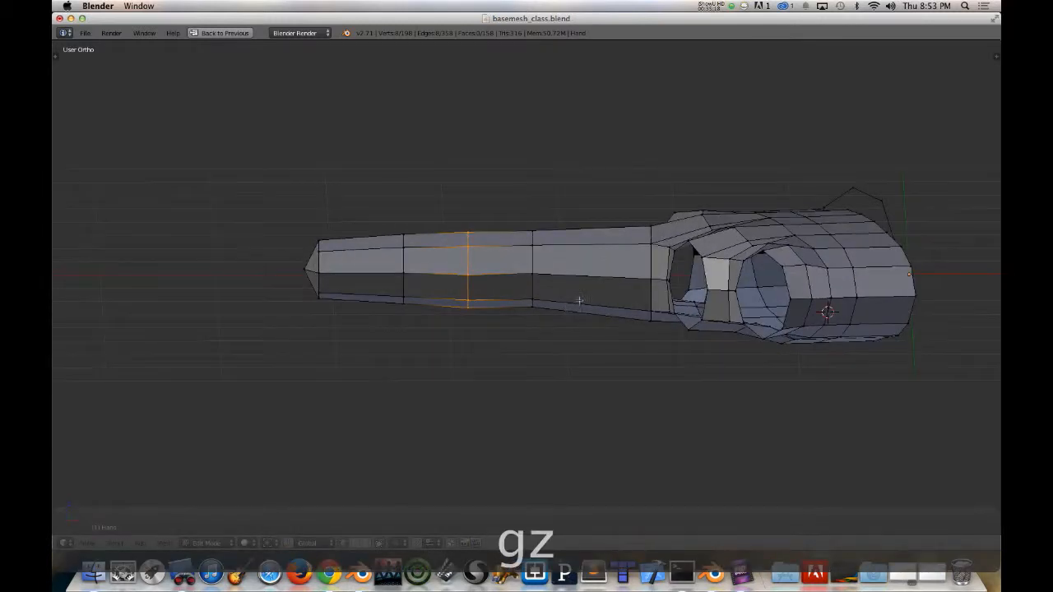
key(ctrl+r)
click(599, 263)
key(KP_7)
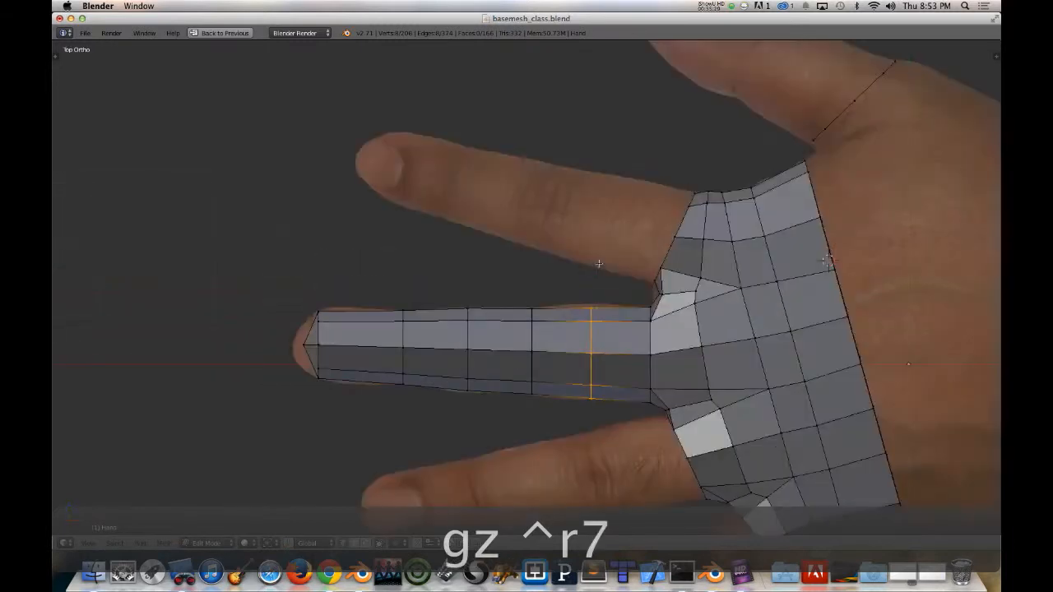
key(s)
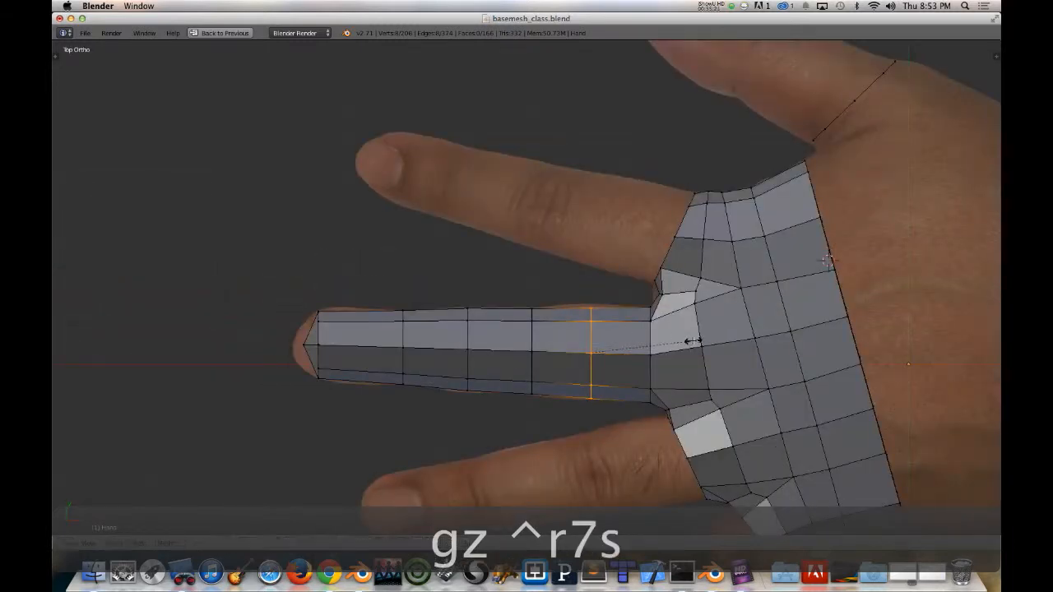
click(697, 349)
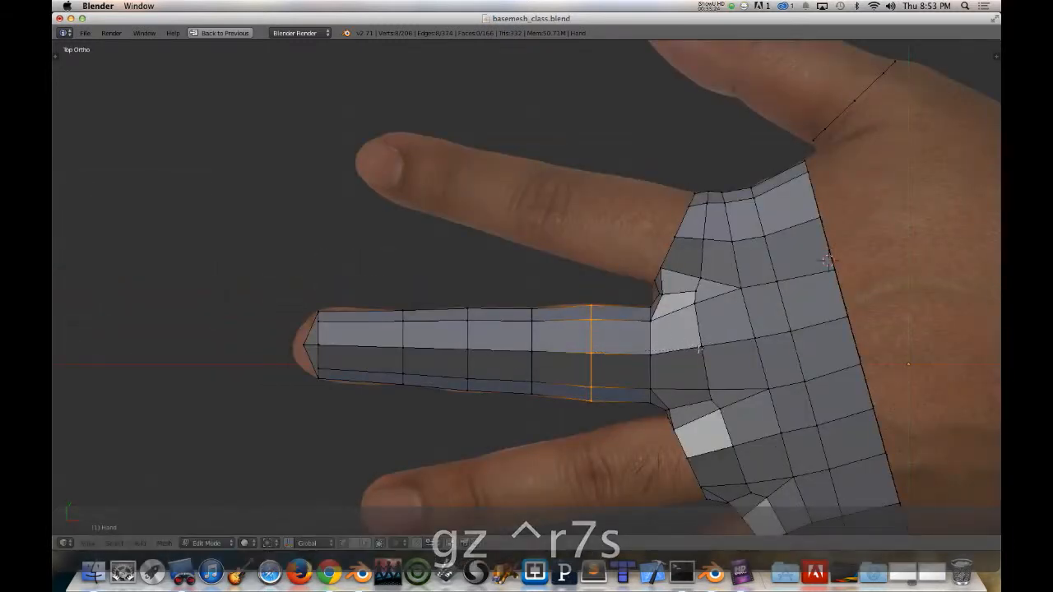
Step: Lower the base segment's new edge loop slightly along the Z axis, judging it in front view
key(KP_1)
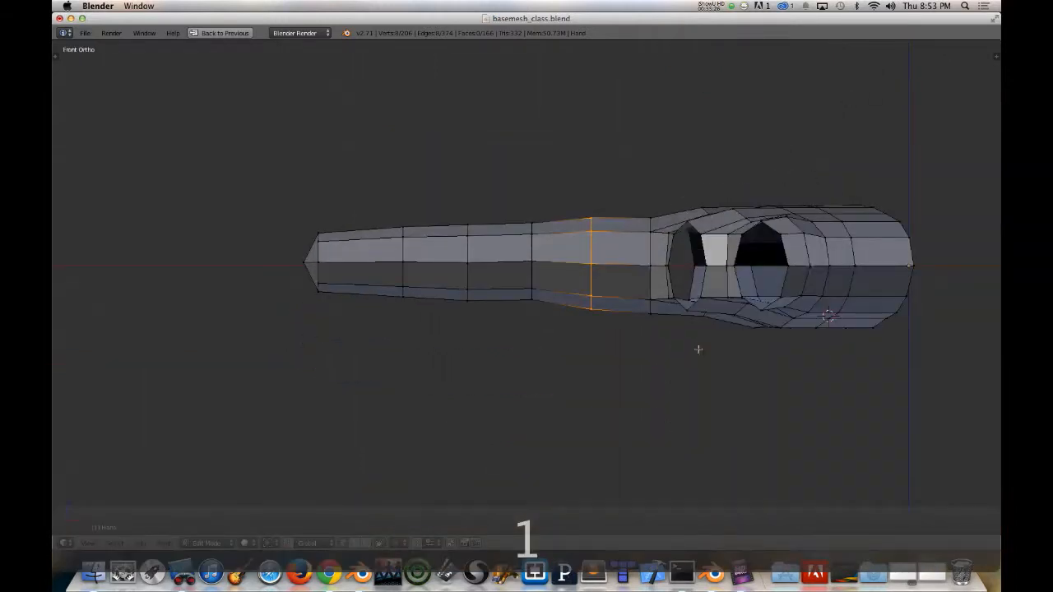
key(g)
key(z)
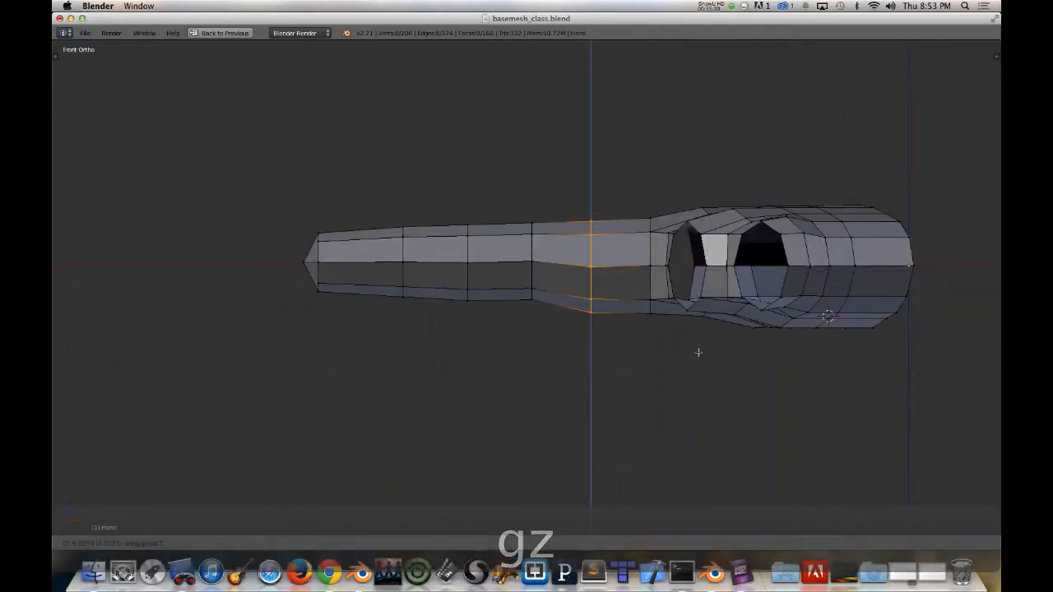
click(698, 352)
Step: Add an edge loop midway along the finger's end segment and scale it up slightly to match the reference photo
key(ctrl+r)
click(348, 251)
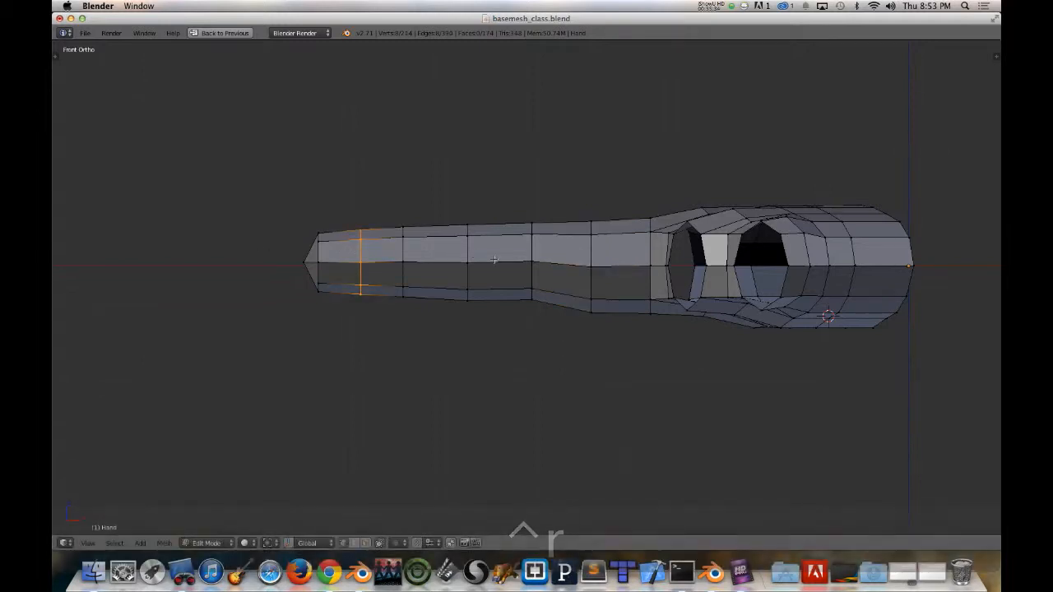
key(KP_7)
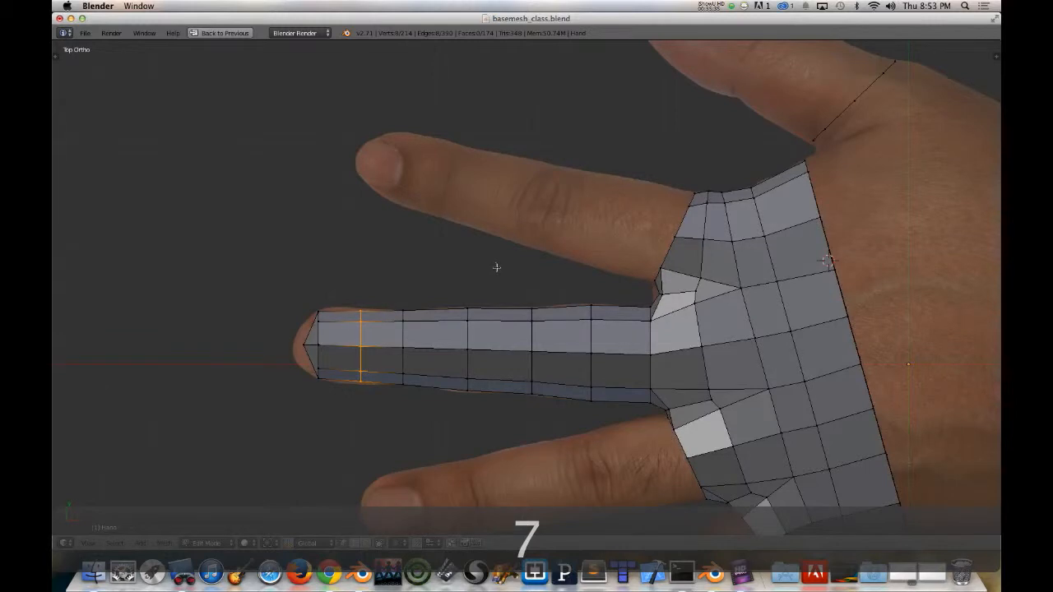
key(s)
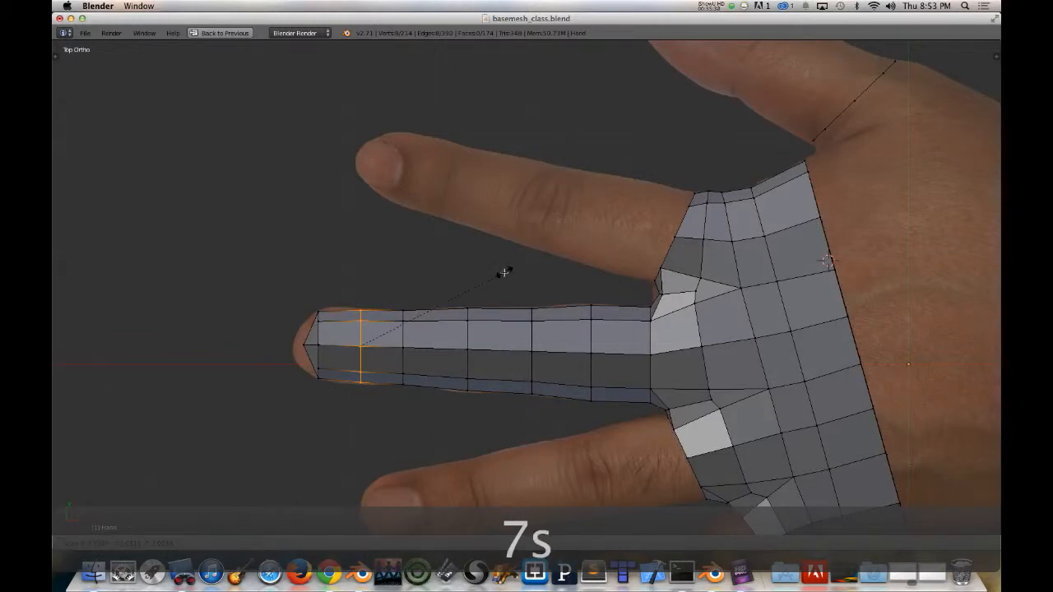
click(503, 271)
Step: Lower the end segment's new edge loop slightly along the Z axis, judging it in front view
key(KP_1)
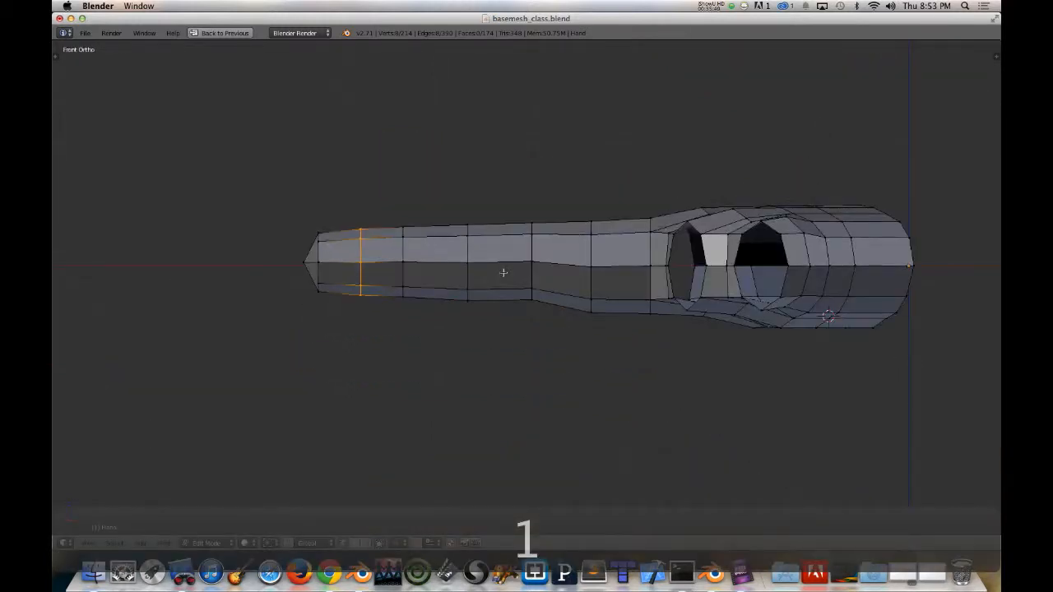
key(g)
key(z)
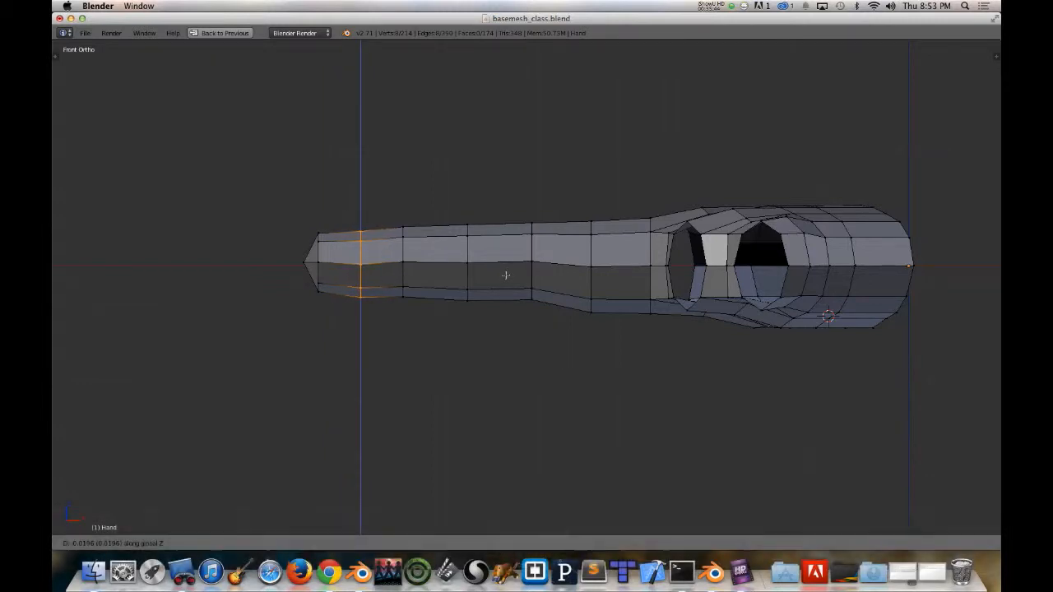
click(506, 275)
Step: Examine the finger's shape from an angle and compare it with the reference hand in top view
middle_drag(461, 258, 448, 365)
key(z)
key(z)
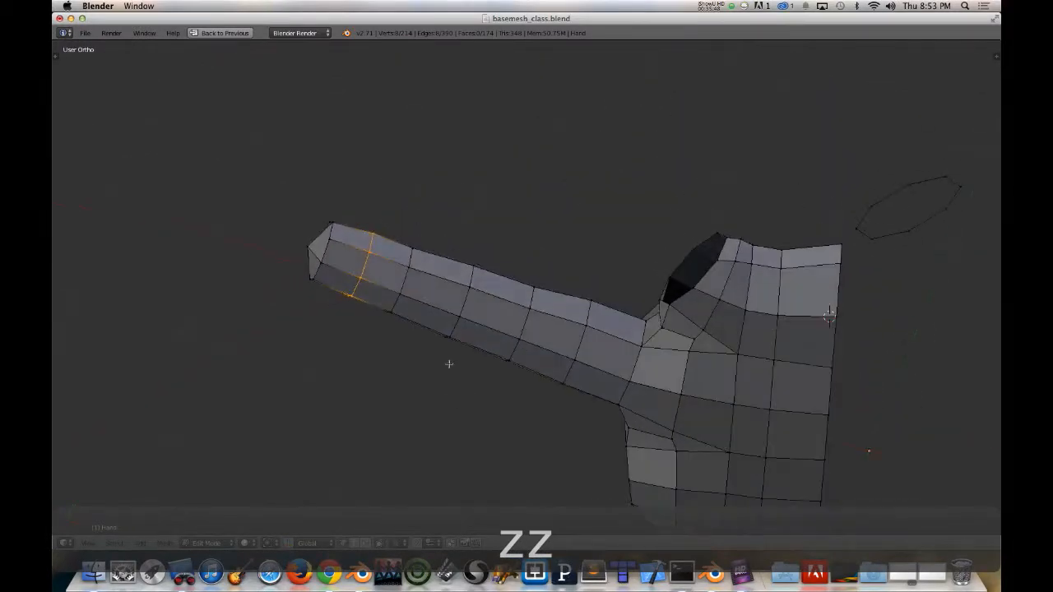
key(7)
scroll(536, 317, up, 2)
scroll(538, 320, down, 5)
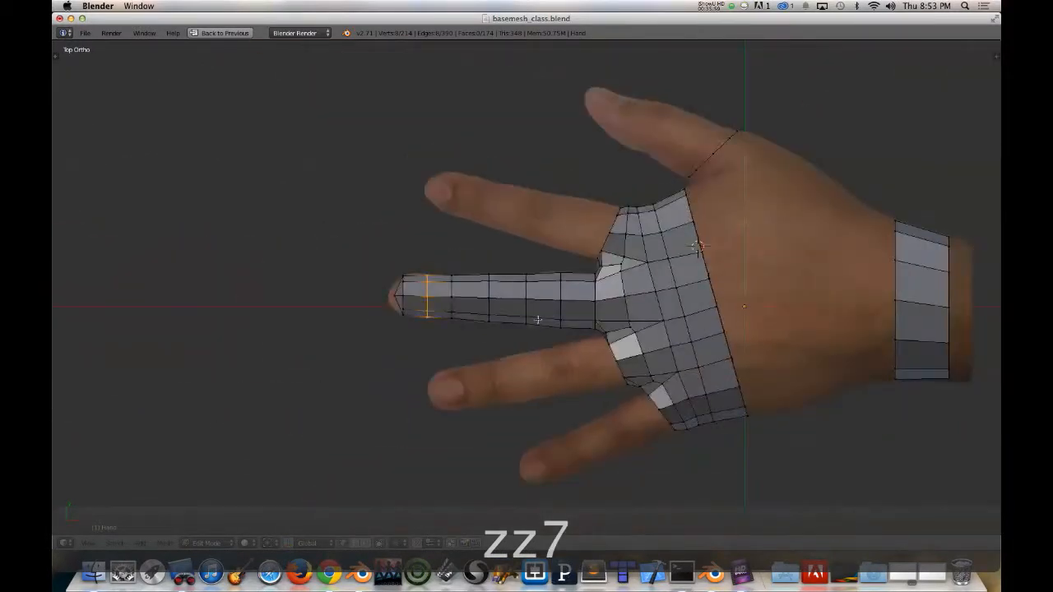
mouse_move(535, 361)
middle_down()
mouse_move(542, 335)
mouse_move(526, 329)
mouse_move(538, 242)
mouse_move(548, 313)
mouse_move(536, 345)
middle_up()
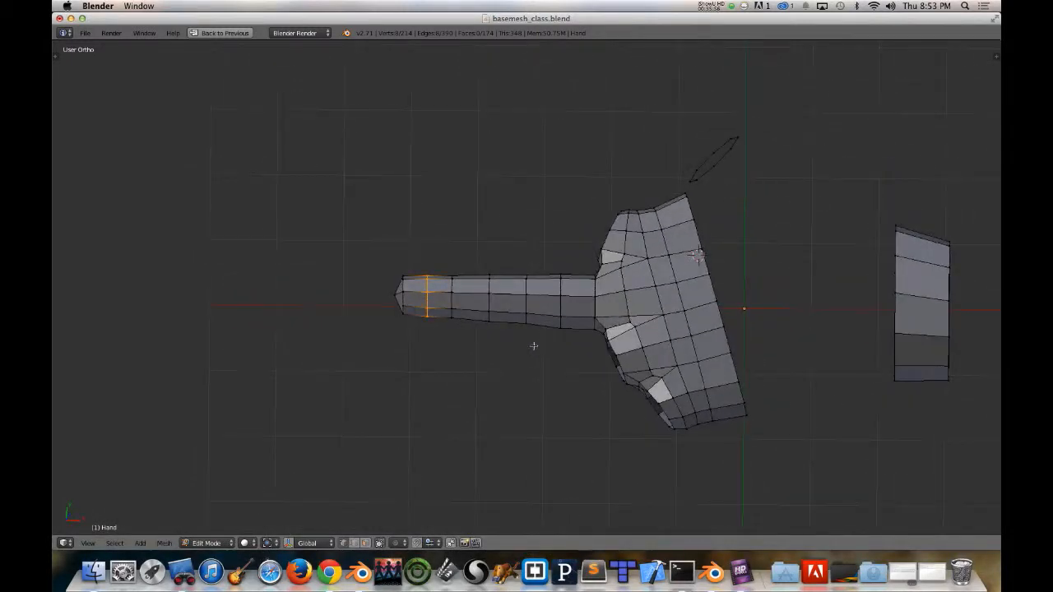
key(KP_7)
shift+middle_drag(425, 329, 385, 311)
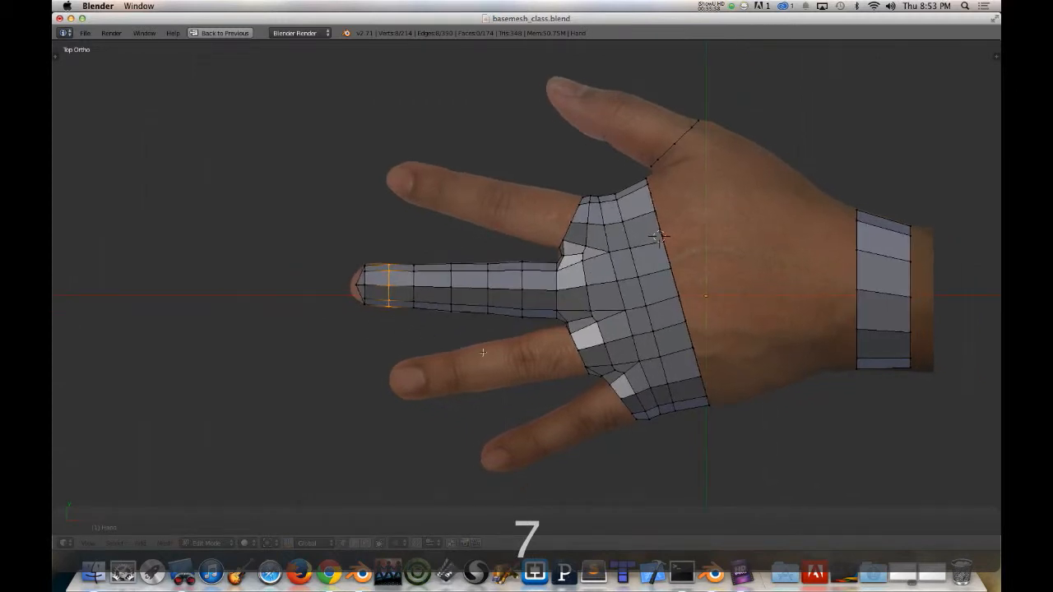
scroll(461, 317, down, 2)
scroll(454, 314, up, 4)
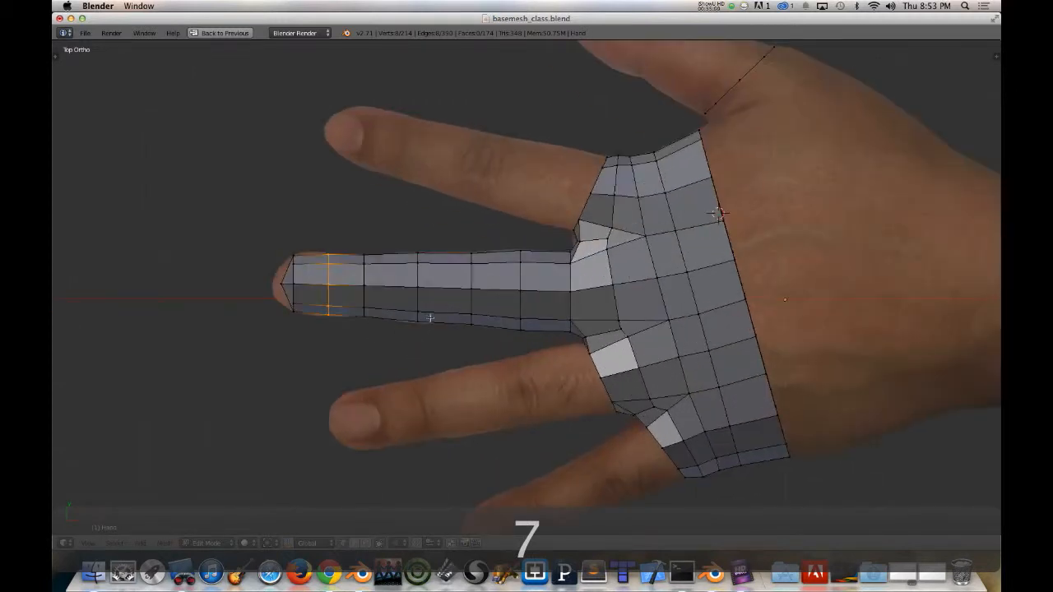
Step: Add an edge loop close to either side of the middle finger's outermost knuckle loop in top view
scroll(492, 327, down, 1)
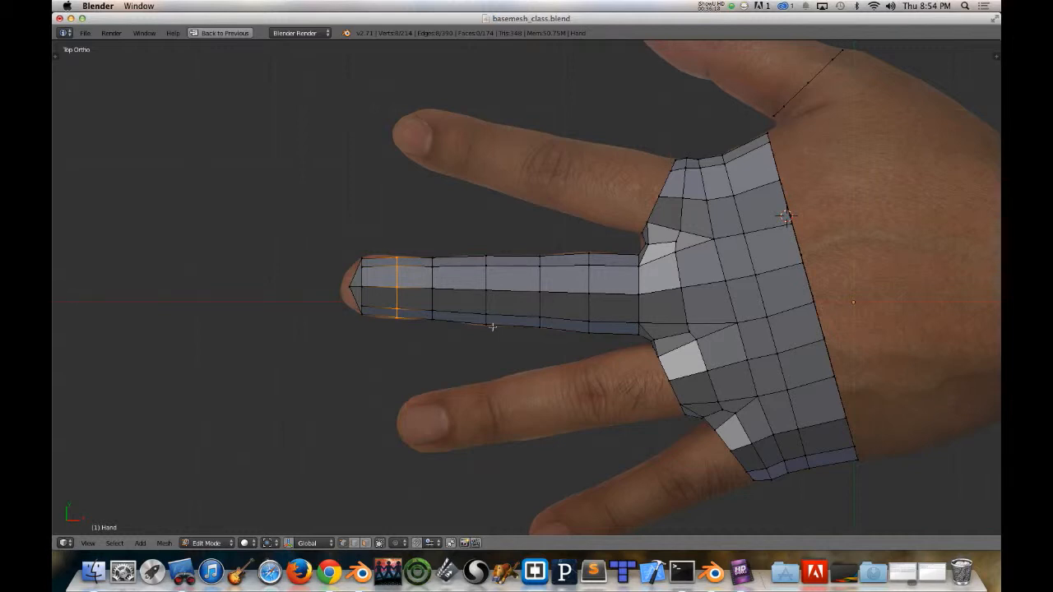
middle_drag(475, 307, 484, 287)
key(7)
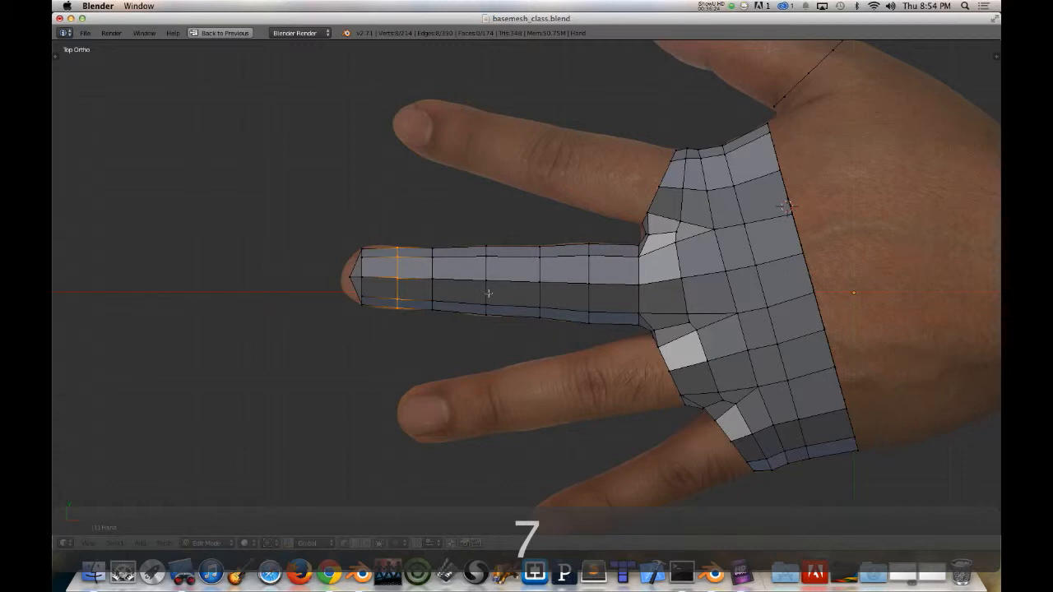
key(ctrl+r)
click(417, 263)
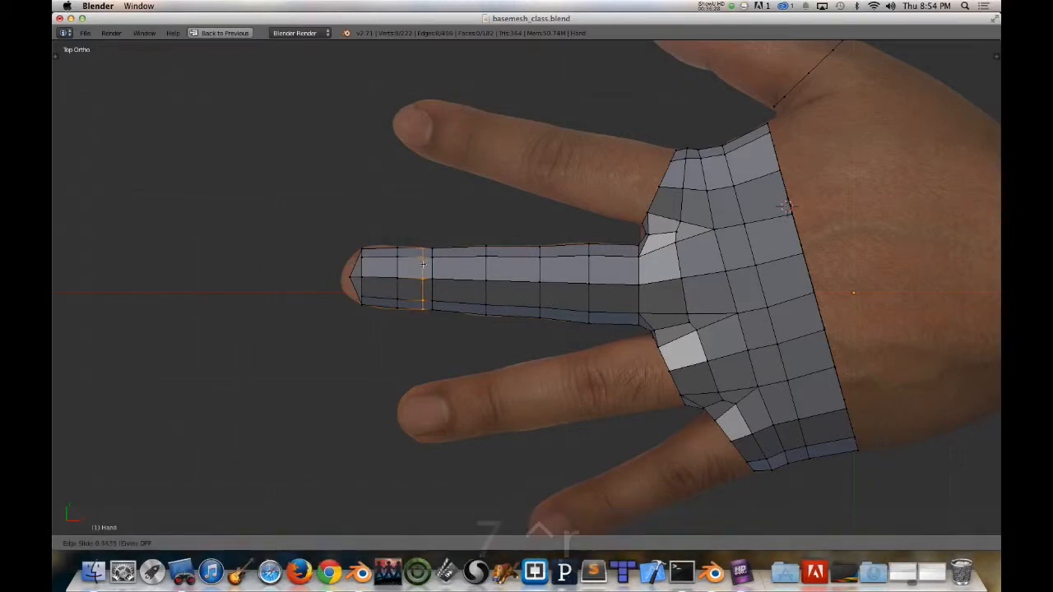
click(423, 263)
key(ctrl+r)
click(436, 264)
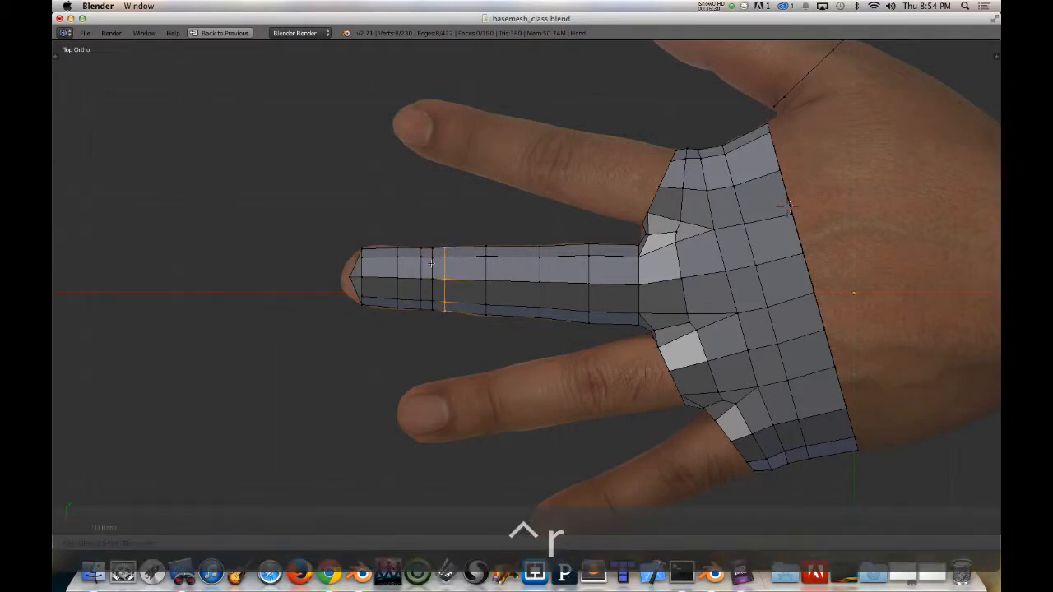
click(432, 263)
Step: Add an edge loop close to either side of the finger's middle knuckle loop
key(ctrl+r)
click(522, 263)
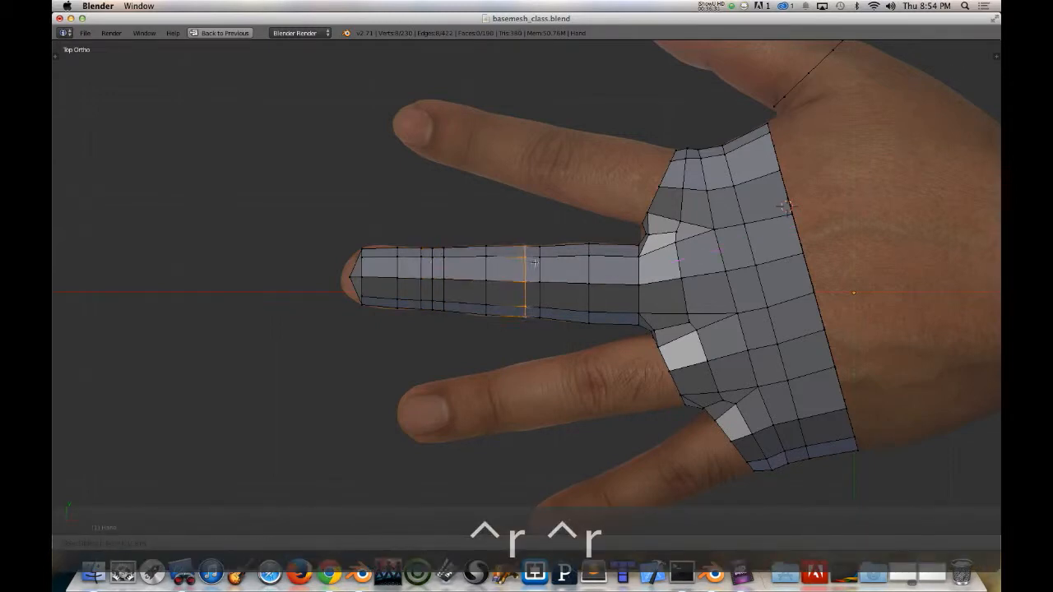
click(537, 263)
key(ctrl+r)
click(538, 263)
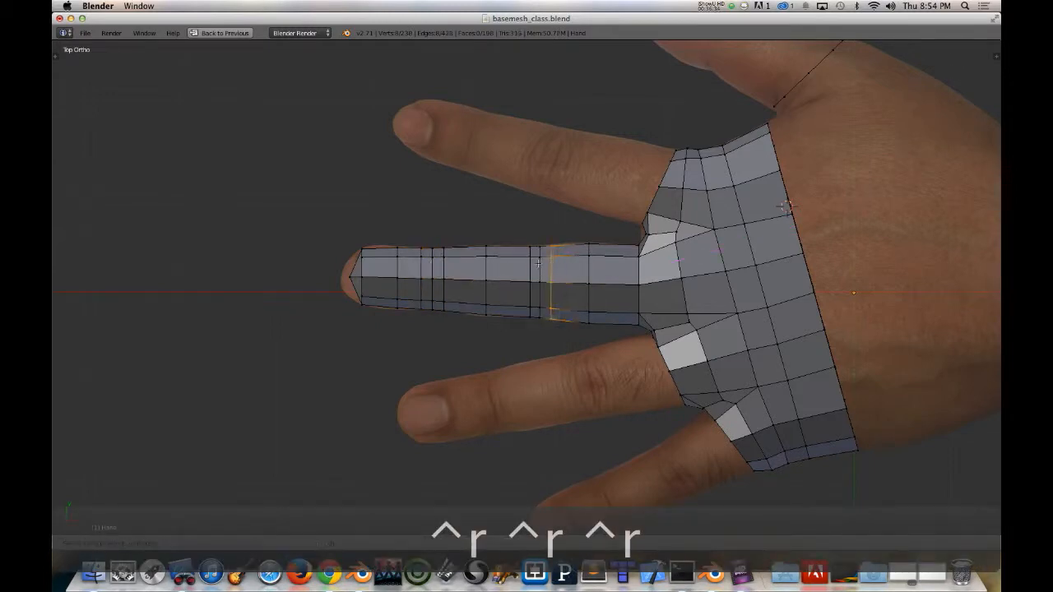
click(539, 263)
Step: Add an edge loop around the finger just in front of its base, keeping its scale
key(ctrl+r)
click(615, 263)
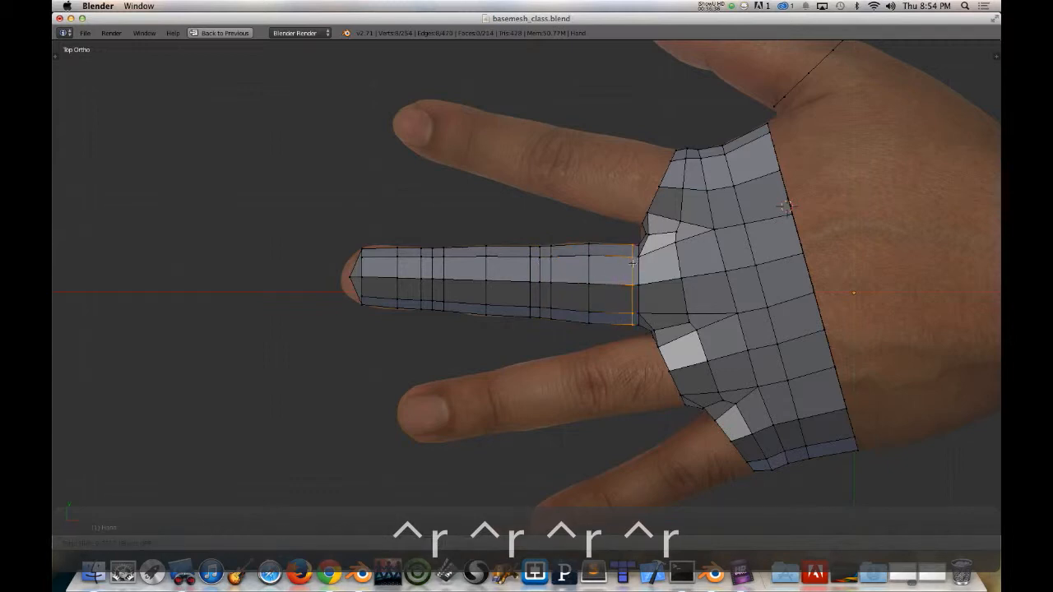
click(631, 264)
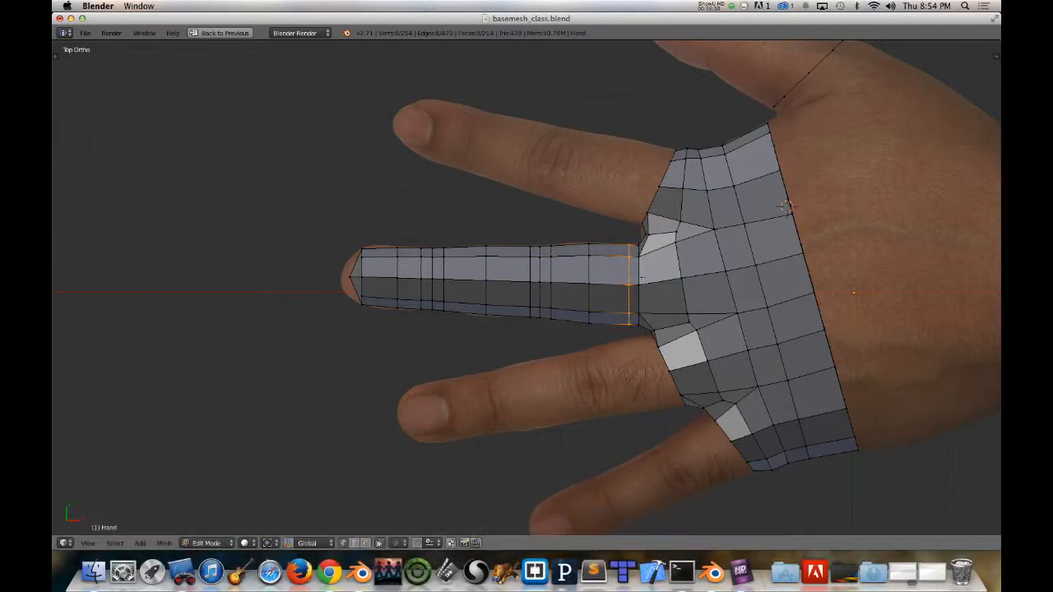
key(s)
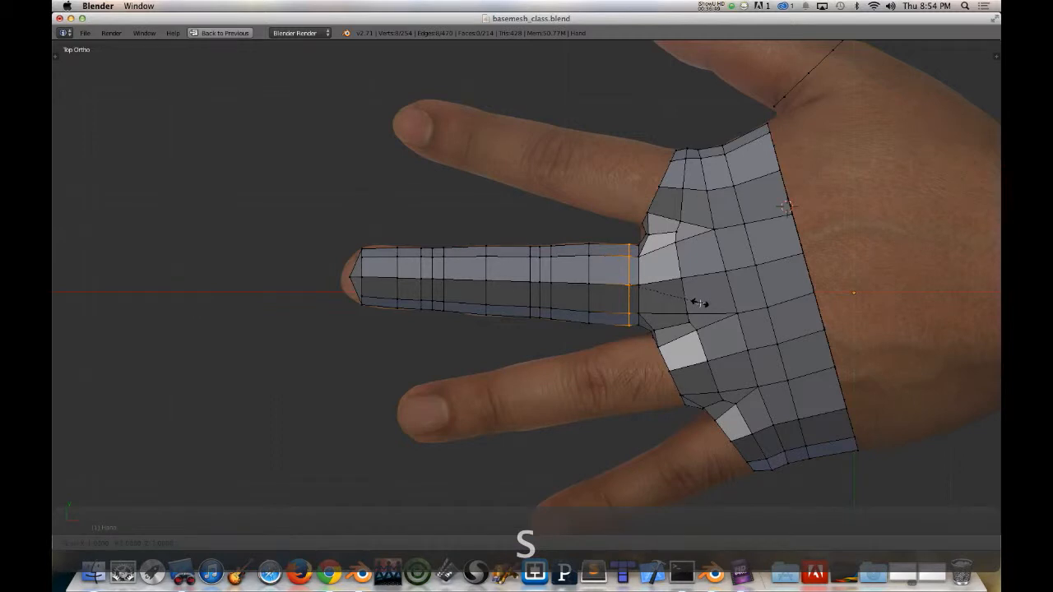
click(700, 303)
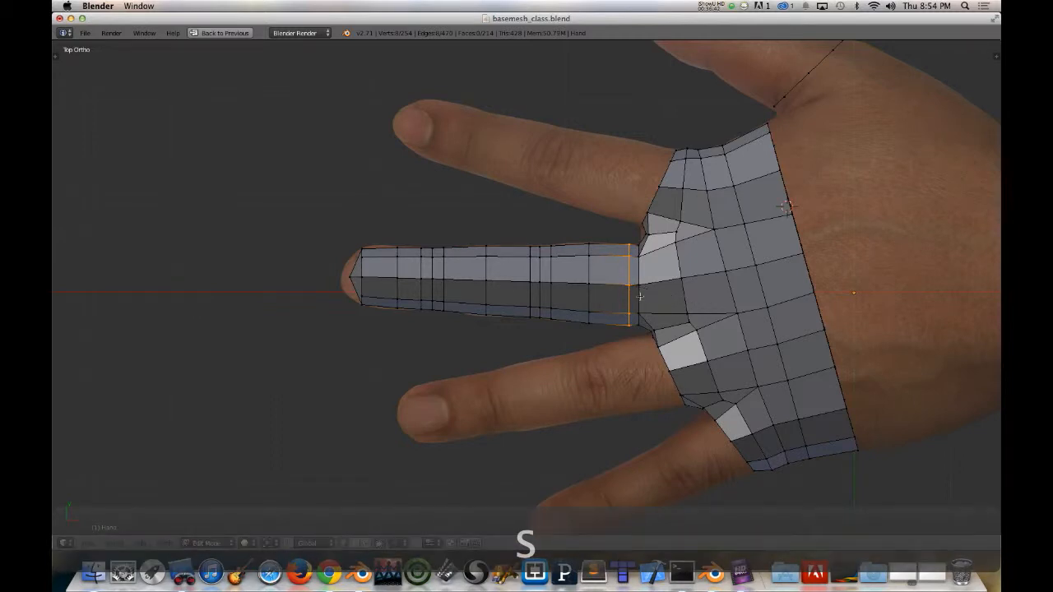
Step: Examine the underside of the finger and compare its segments with the palm reference photo in bottom view
alt+right_click(639, 298)
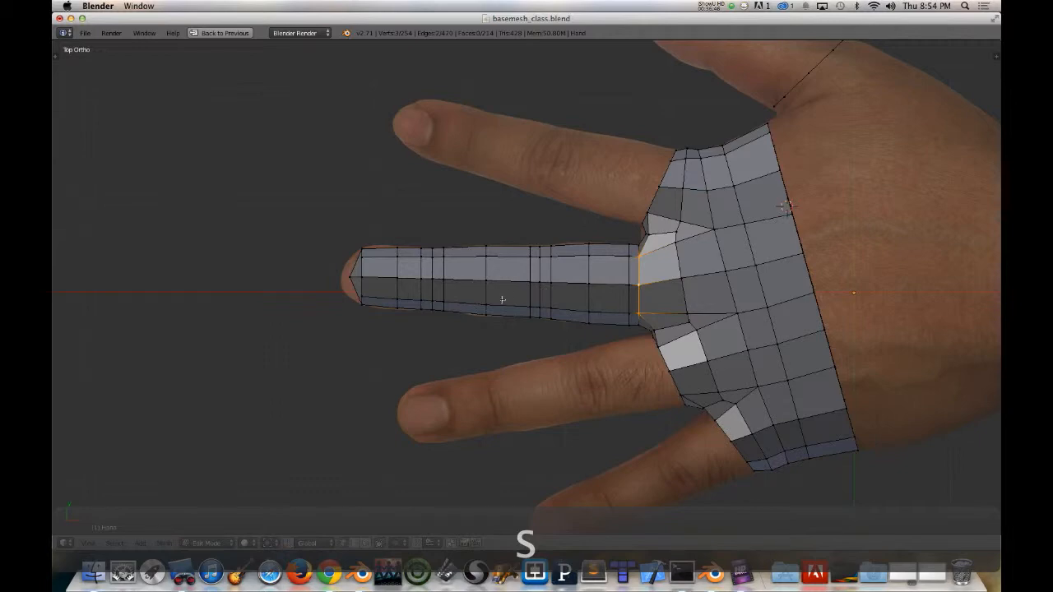
middle_drag(500, 298, 502, 263)
middle_drag(537, 312, 448, 262)
right_click(444, 263)
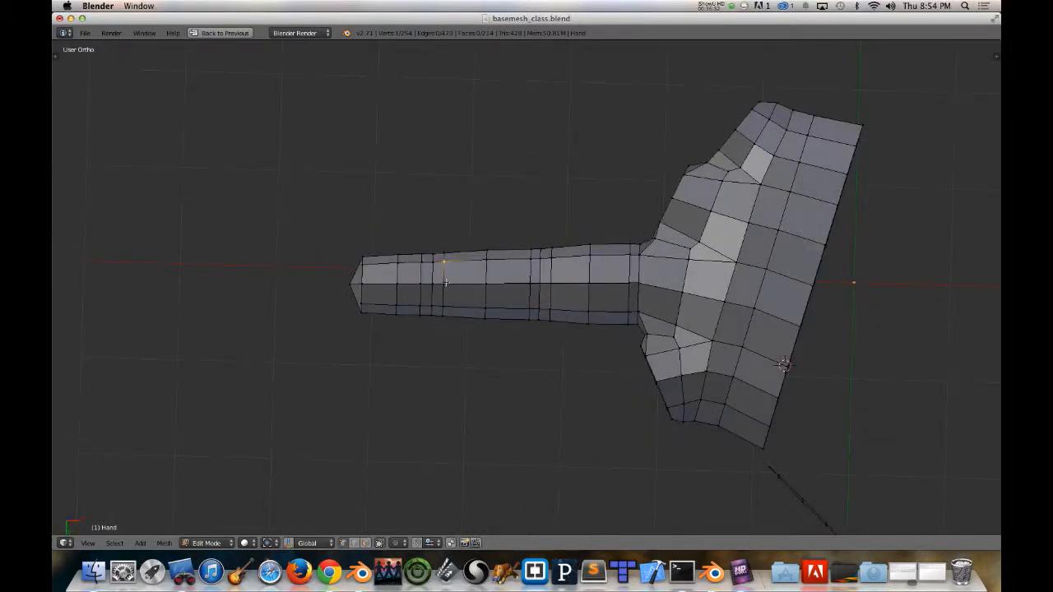
ctrl+right_click(443, 304)
key(ctrl+KP_7)
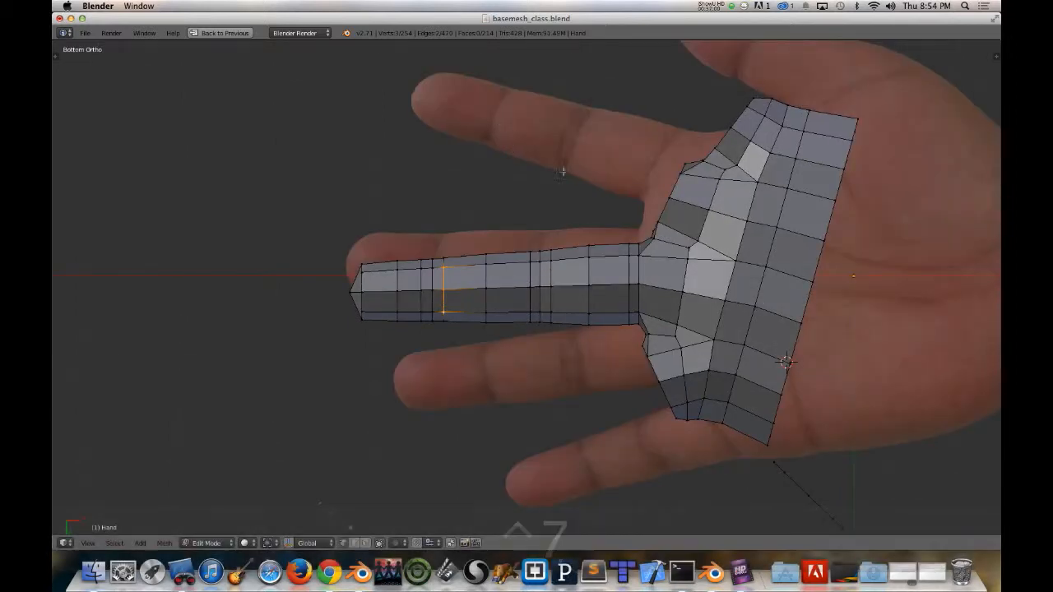
key(KP_7)
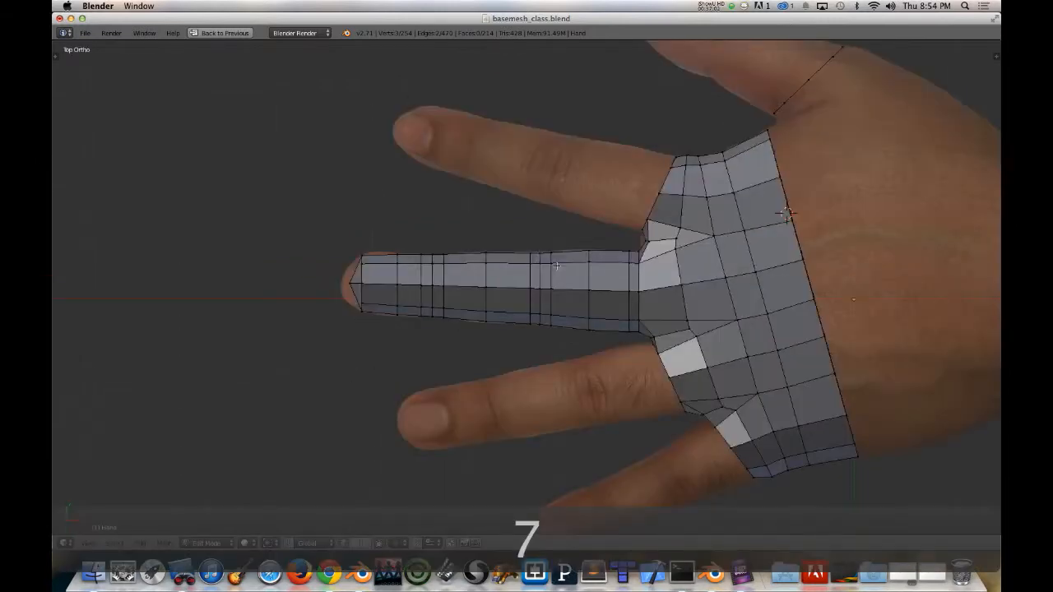
key(KP_1)
key(ctrl+KP_7)
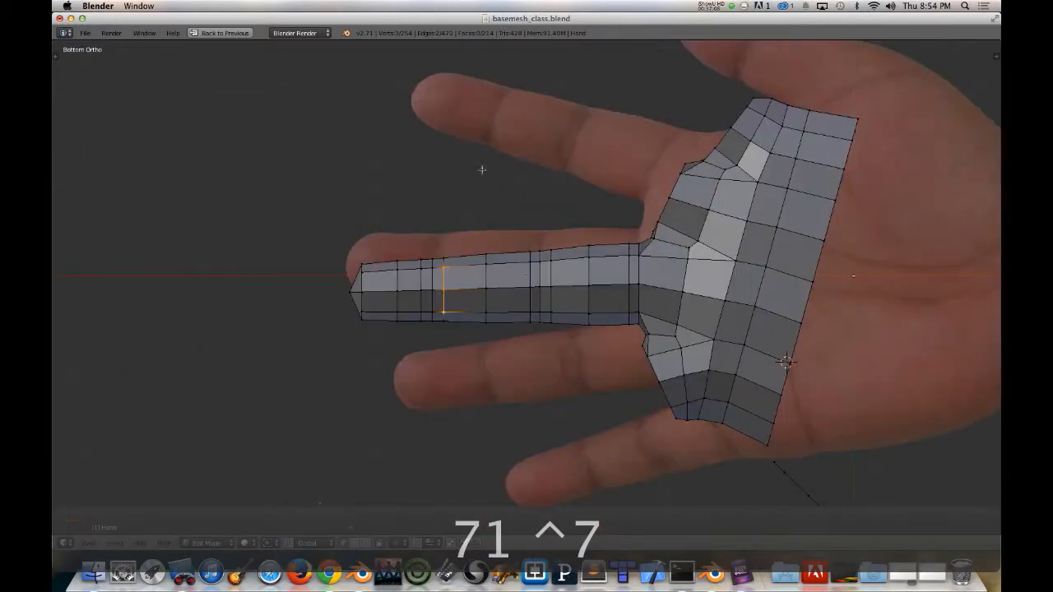
key(z)
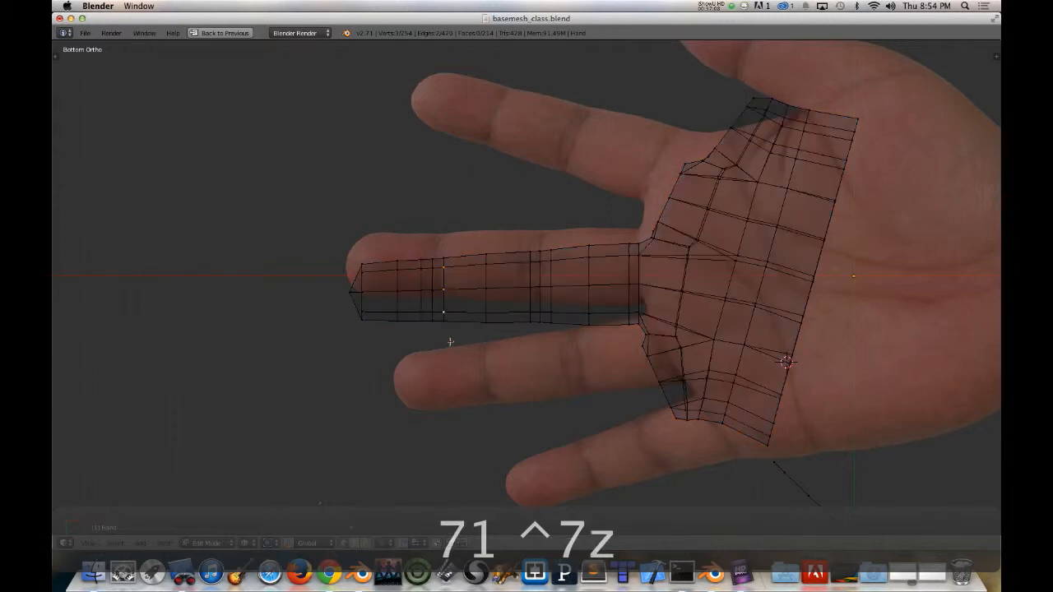
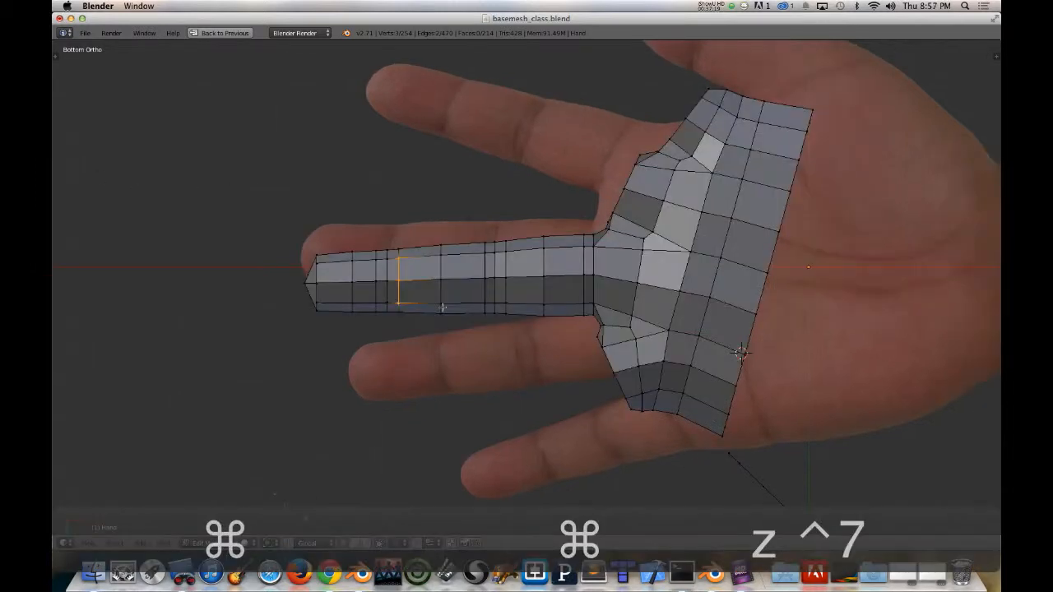
Step: Slide the two edge loops flanking the outermost knuckle slightly farther away from the knuckle's centre loop
middle_drag(466, 191, 458, 350)
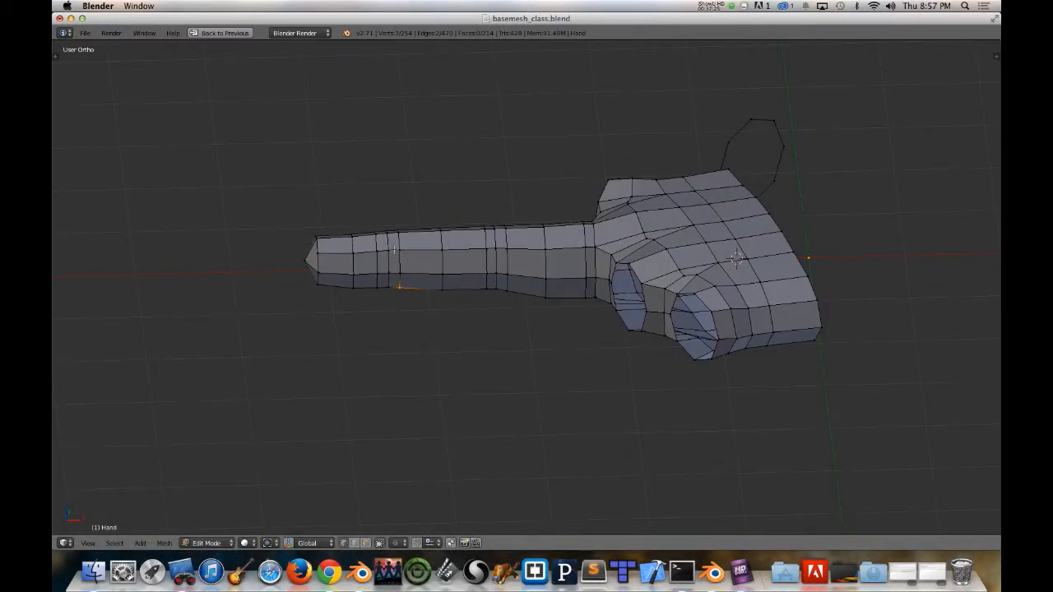
middle_drag(395, 250, 427, 165)
middle_drag(404, 251, 438, 311)
alt+right_click(398, 271)
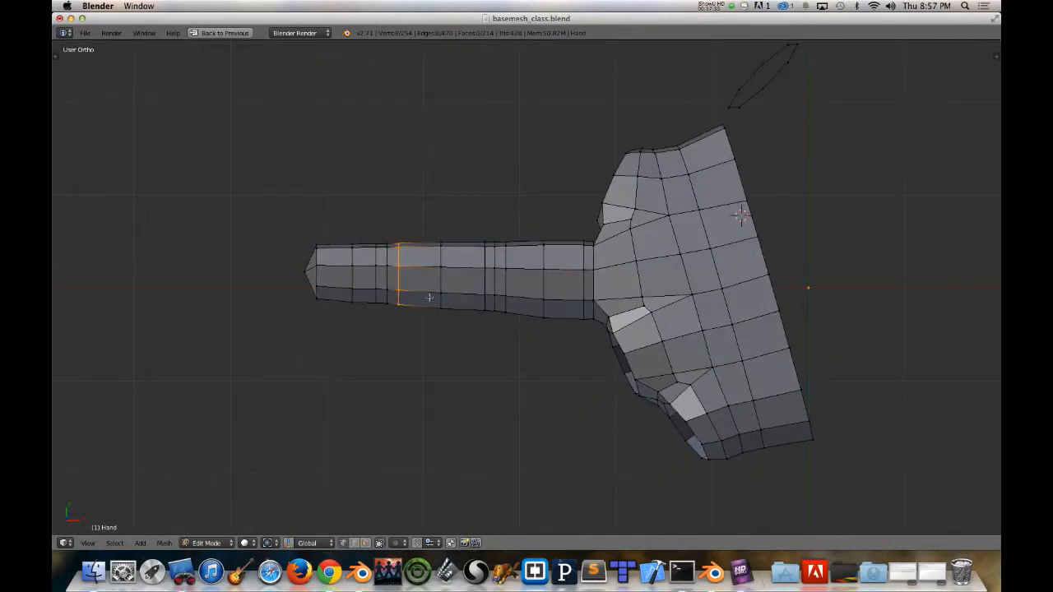
key(KP_7)
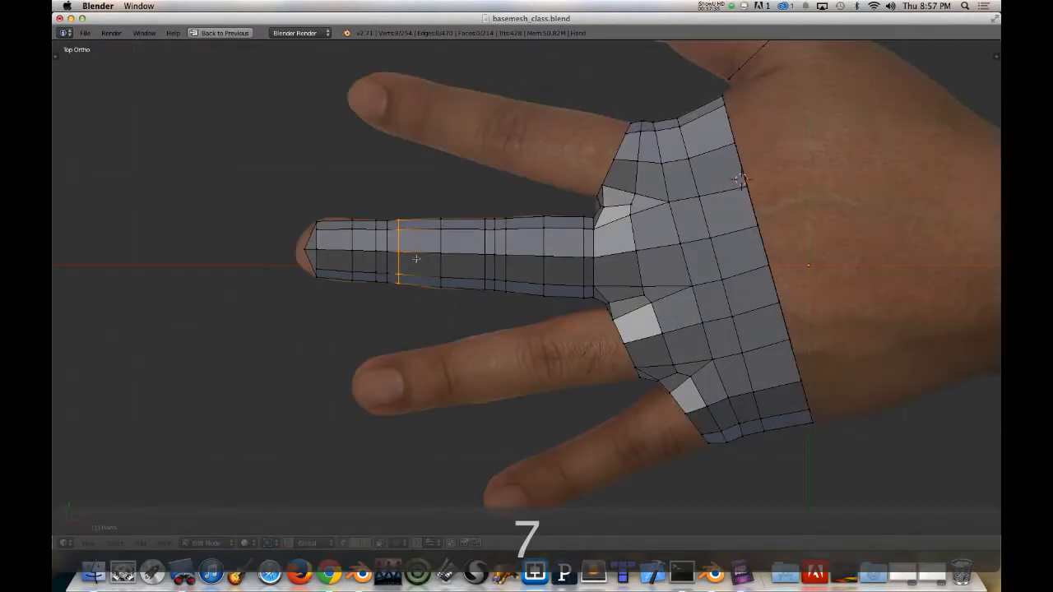
key(g)
key(g)
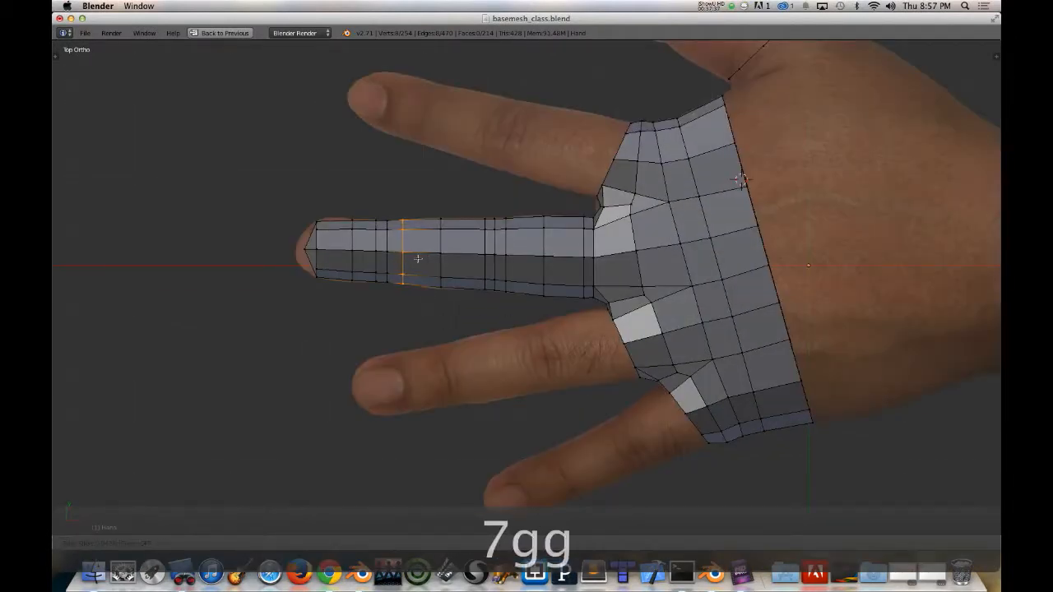
click(373, 259)
key(g)
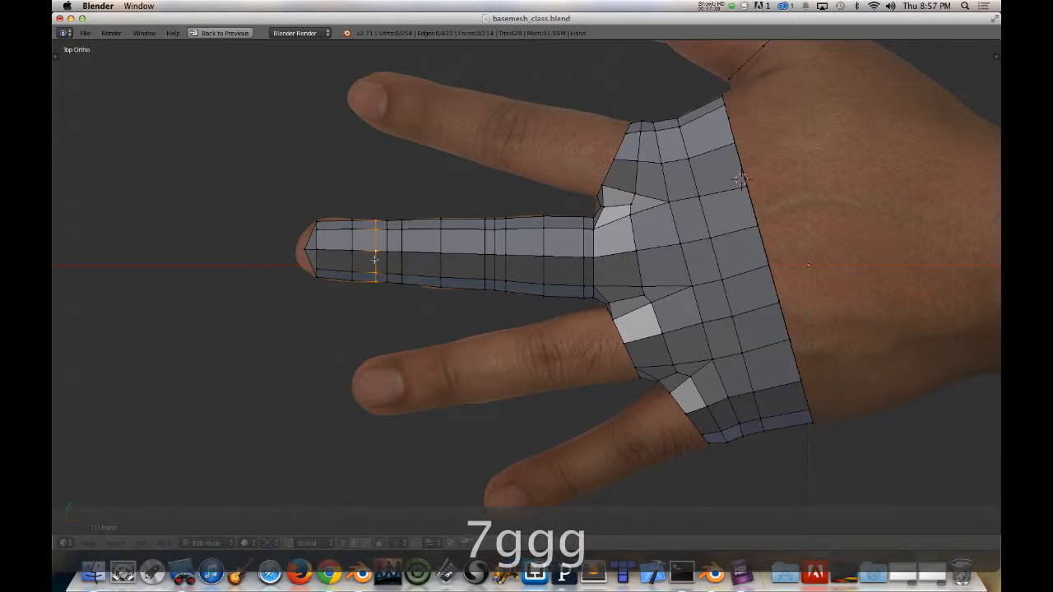
key(g)
click(372, 260)
Step: Slide the two edge loops flanking the middle knuckle slightly farther away from the knuckle's centre loop
alt+right_click(485, 261)
key(g)
key(g)
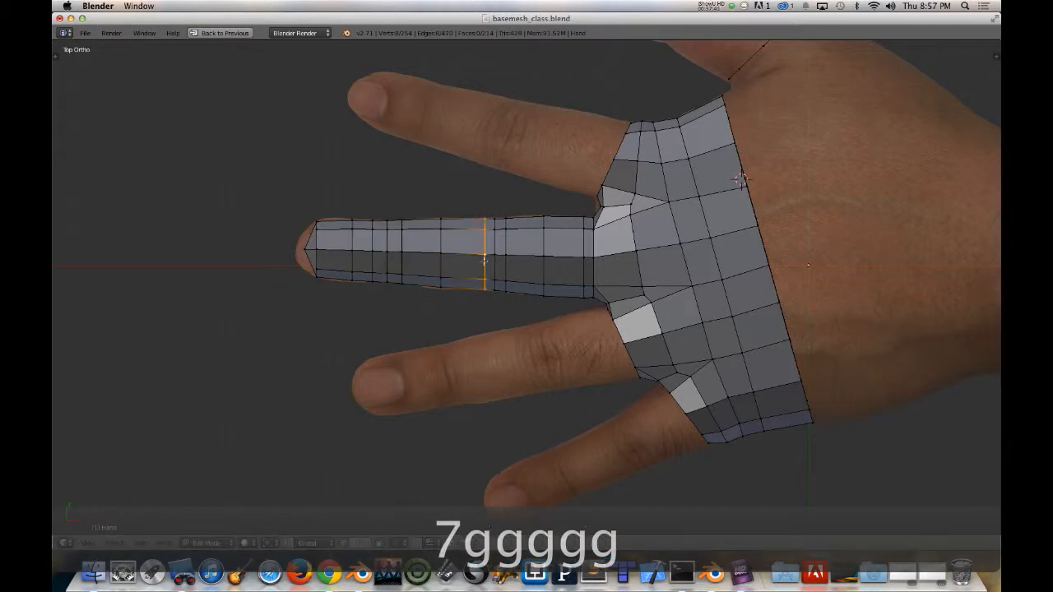
click(482, 259)
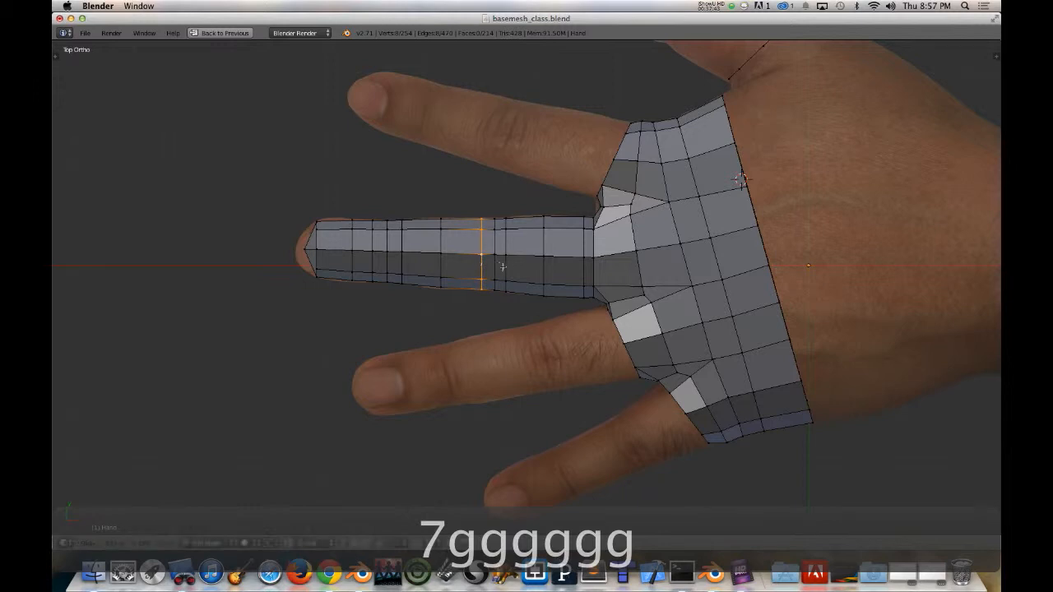
alt+right_click(504, 266)
key(g)
key(g)
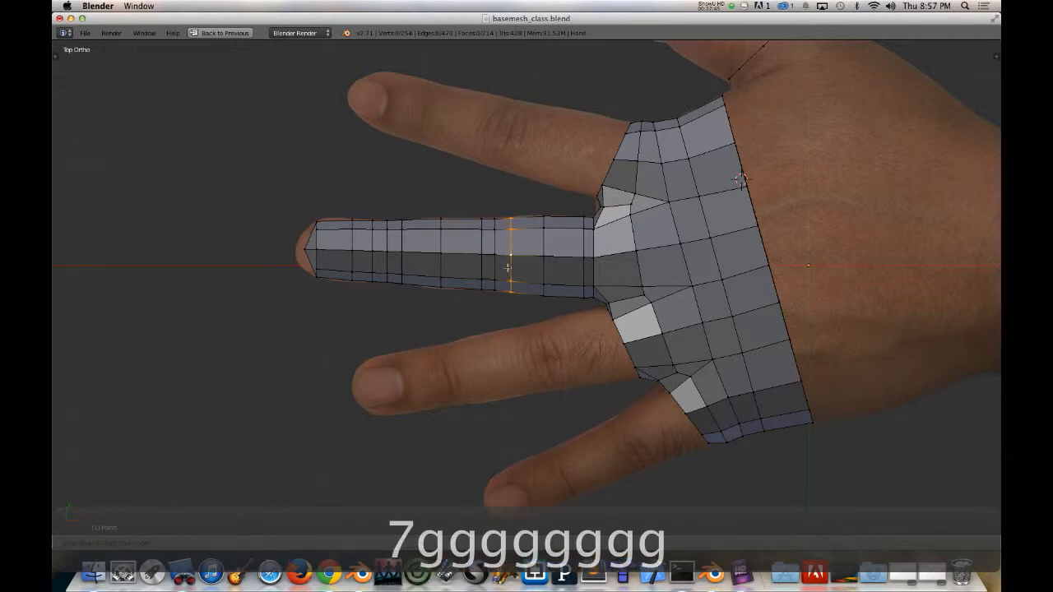
click(502, 267)
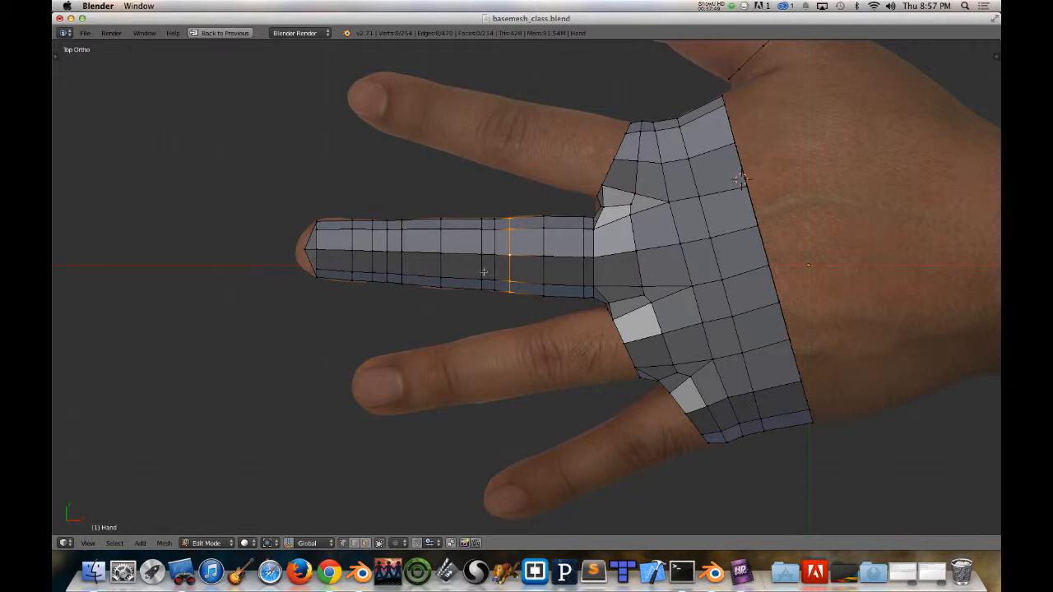
Step: Switch to face selection and inset the four upper faces of the outermost knuckle together by about 0.064
key(ctrl+Tab)
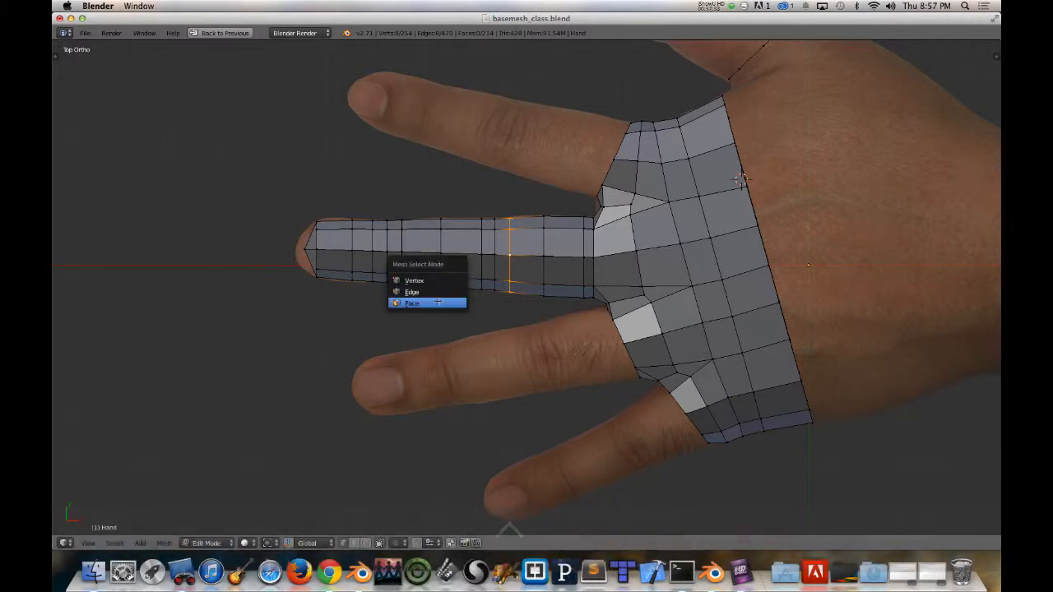
click(424, 302)
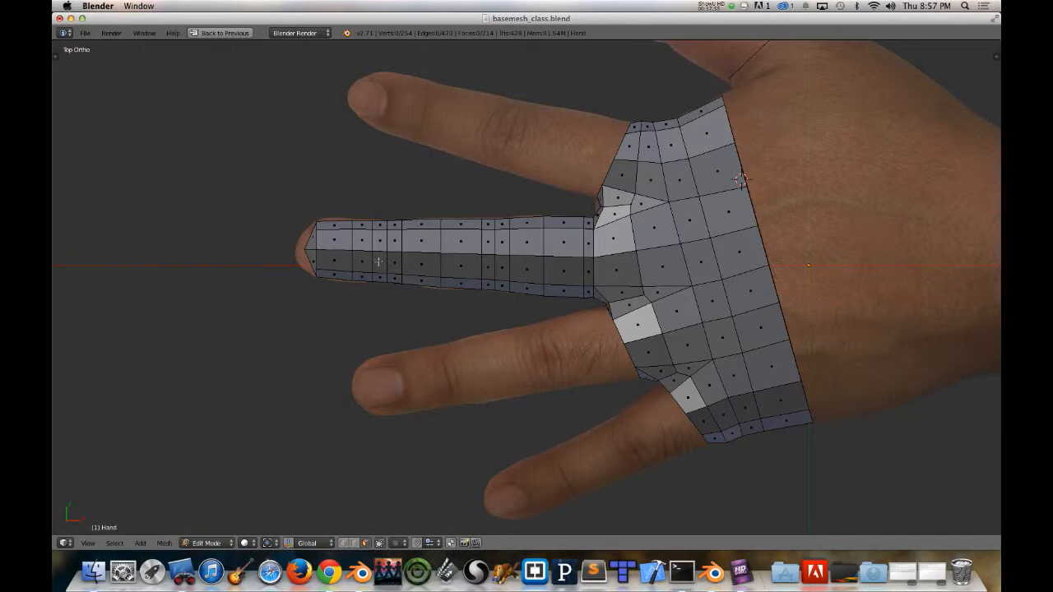
click(380, 262)
shift+click(395, 262)
shift+click(392, 243)
shift+click(381, 244)
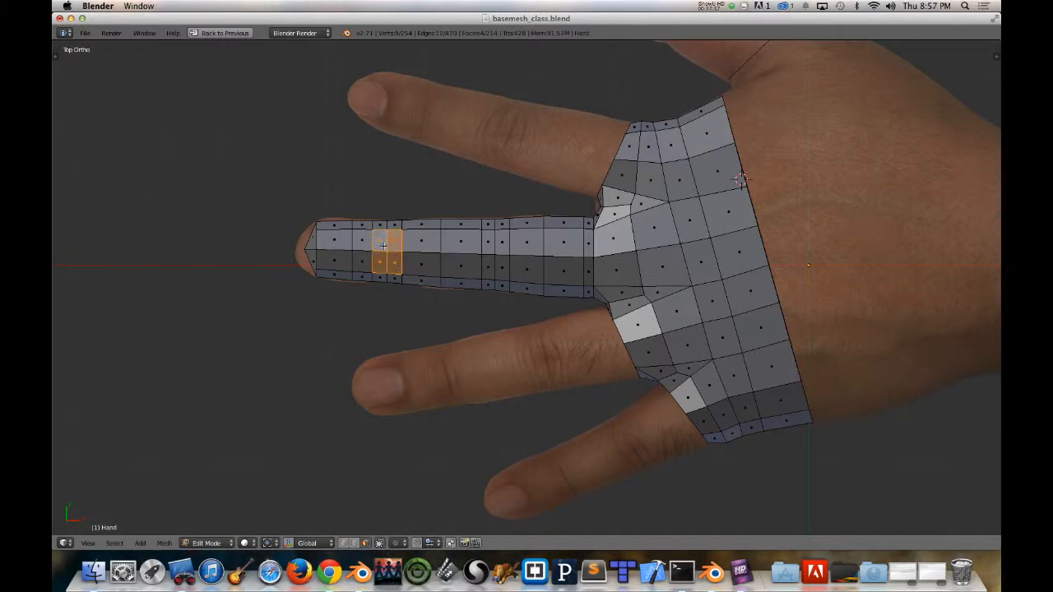
key(i)
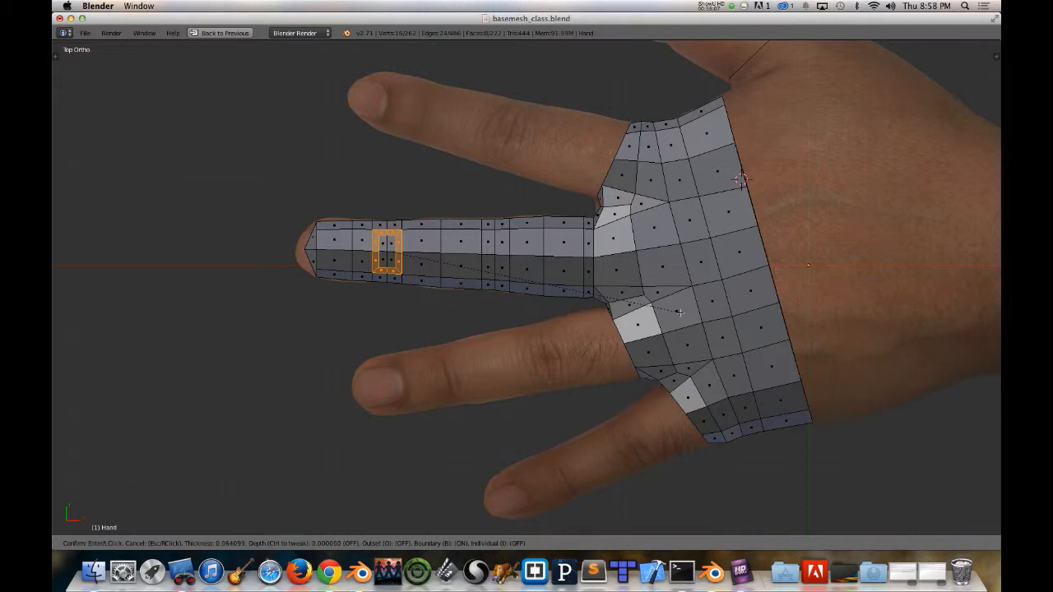
click(680, 312)
Step: Select the four inner faces of the knuckle inset and move them slightly along the Z axis
middle_drag(676, 313, 413, 250)
right_click(387, 253)
shift+right_click(381, 245)
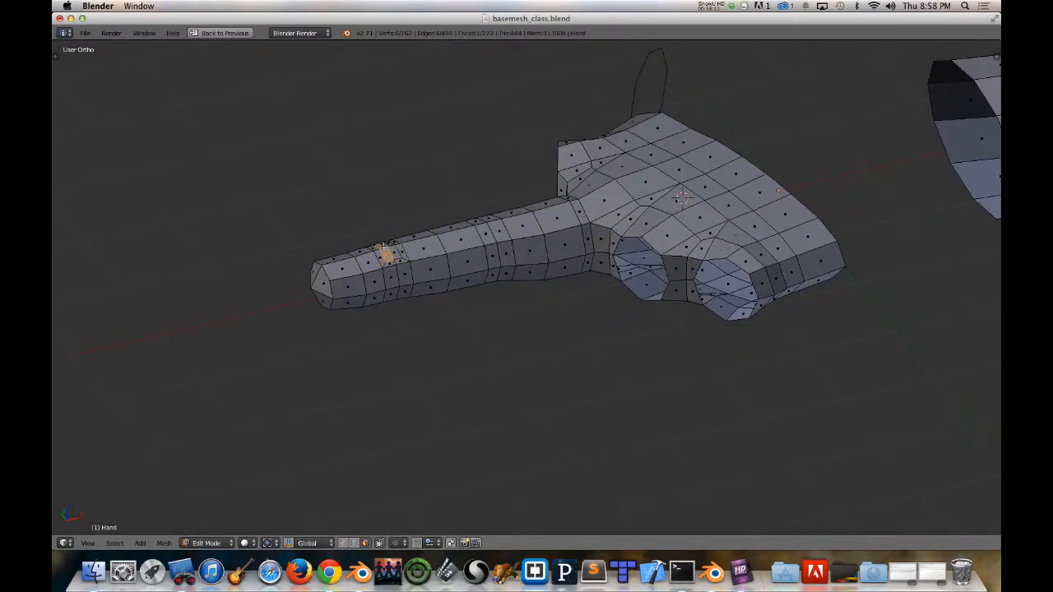
shift+right_click(388, 245)
shift+right_click(394, 252)
scroll(411, 258, down, 4)
scroll(409, 258, up, 6)
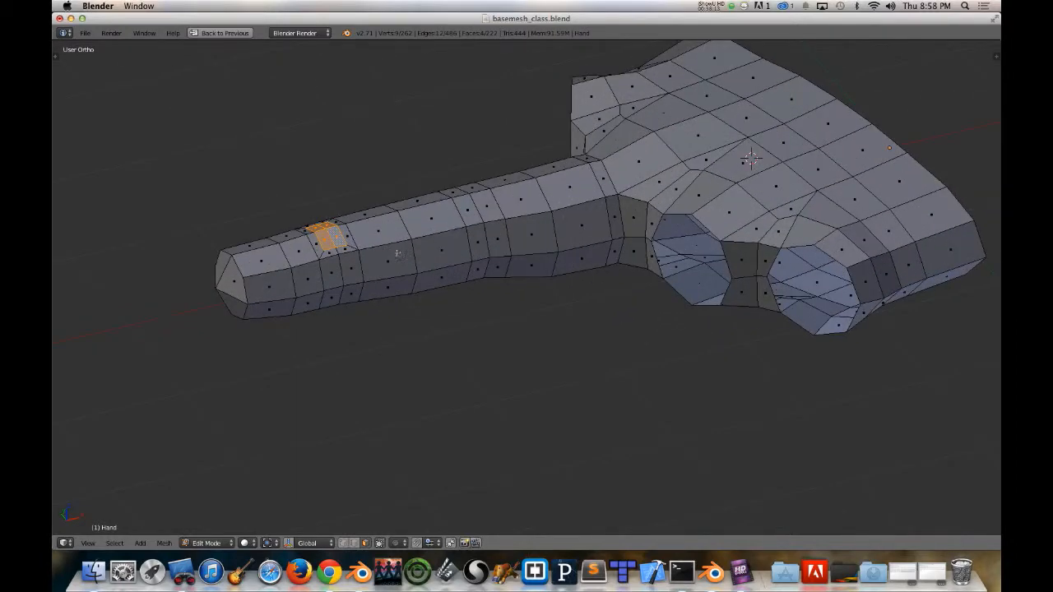
shift+middle_drag(395, 254, 445, 328)
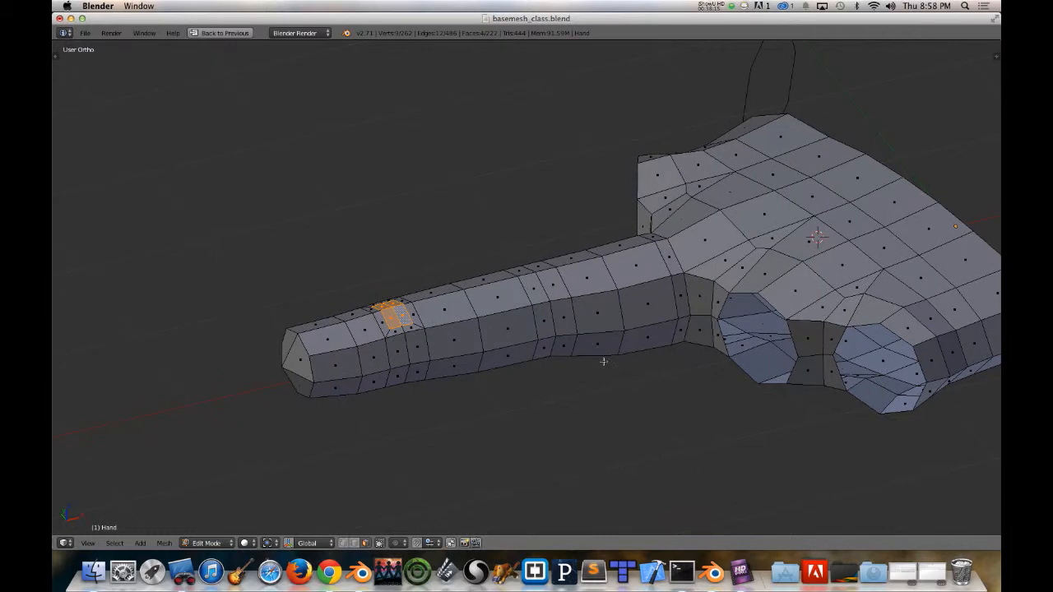
key(g)
key(z)
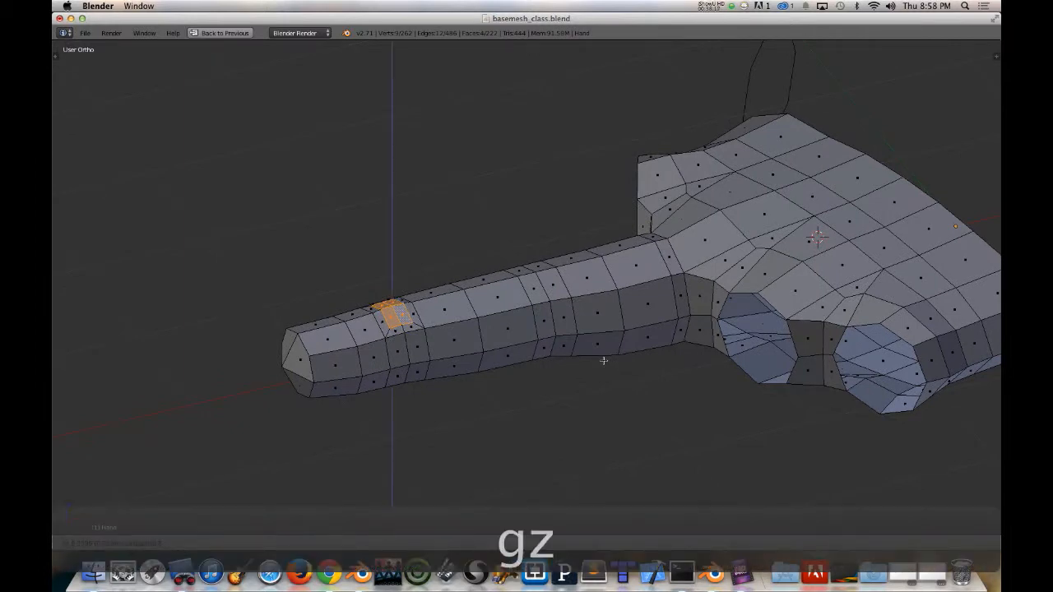
click(604, 360)
Step: Smooth the vertices of the four inner faces in the outermost knuckle's inset
key(w)
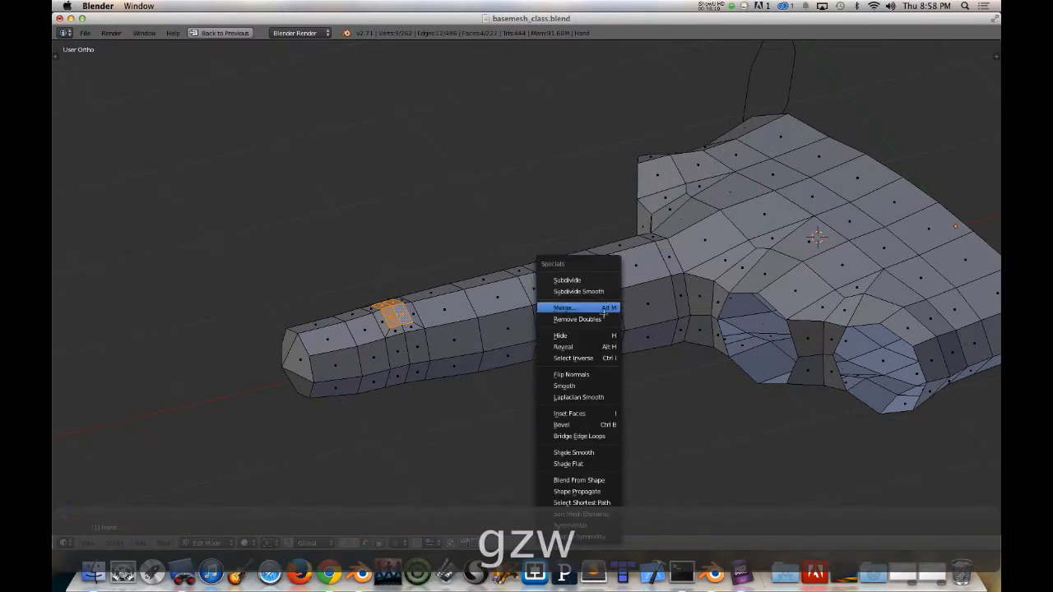
click(606, 386)
middle_drag(508, 367, 485, 268)
middle_drag(468, 266, 453, 367)
Step: In Object Mode, apply subdivision level 2 to the hand and set its shading to smooth
key(Tab)
scroll(452, 362, up, 4)
scroll(452, 362, down, 5)
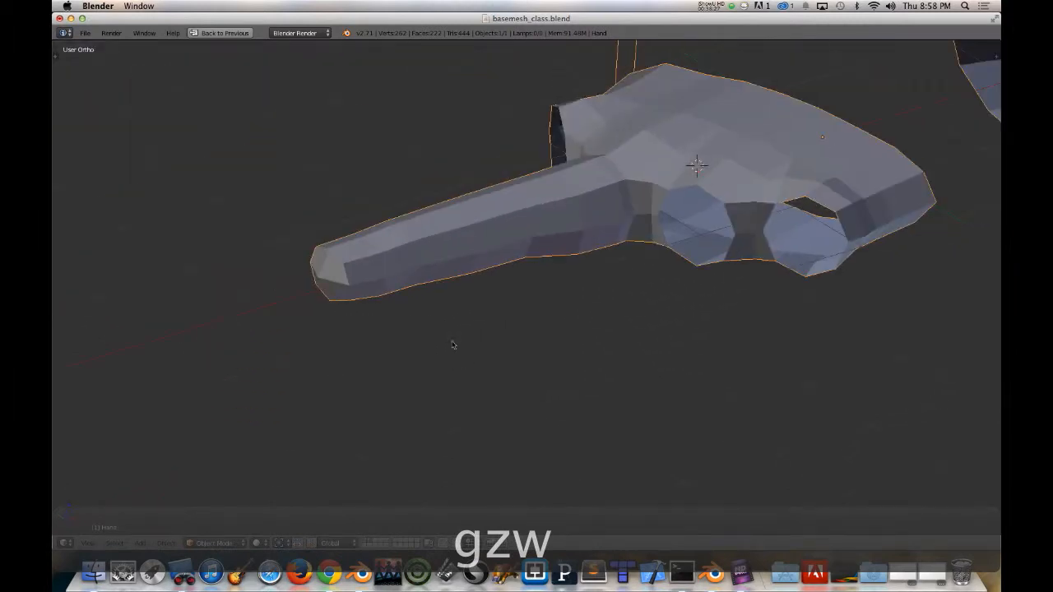
scroll(509, 264, down, 4)
middle_drag(510, 263, 509, 308)
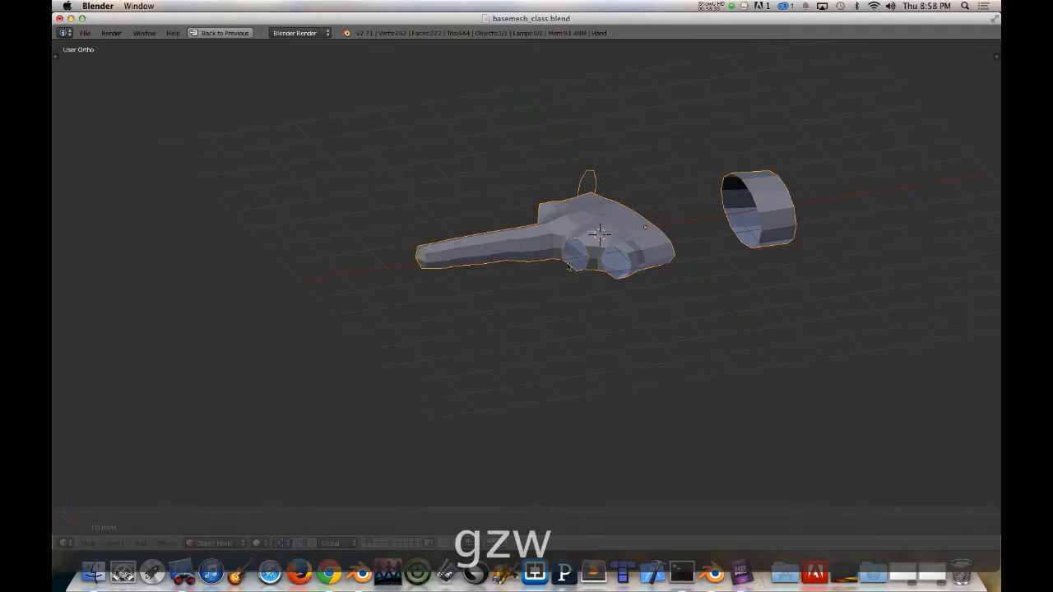
key(ctrl+2)
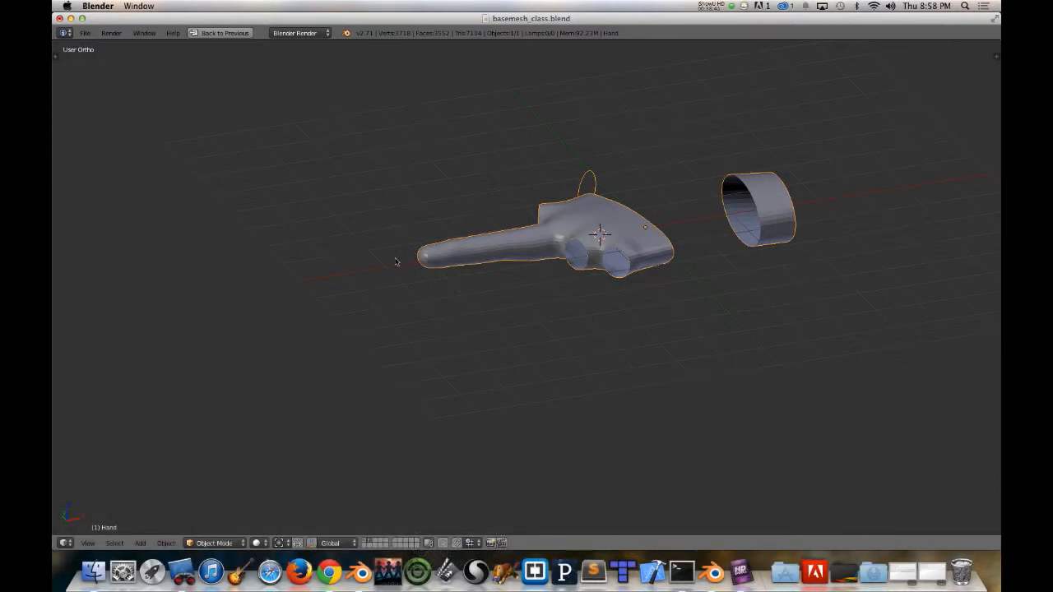
key(t)
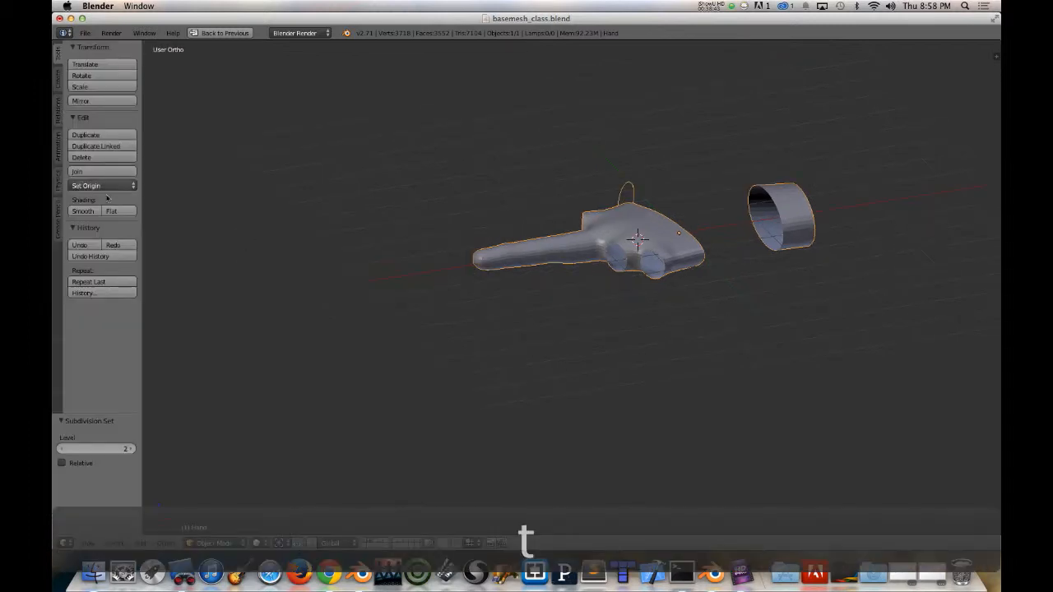
click(82, 211)
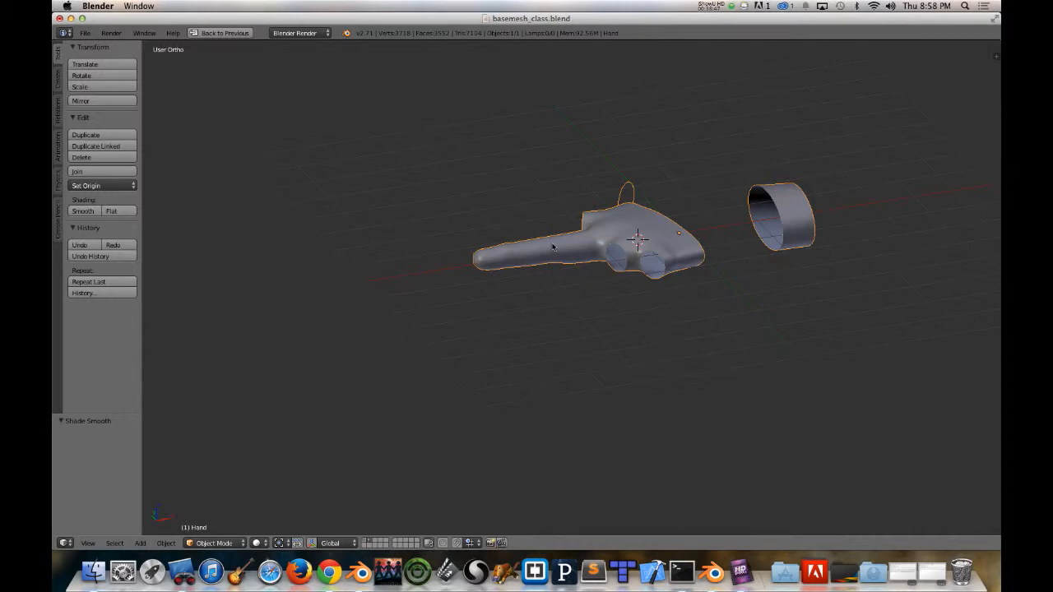
key(Tab)
scroll(494, 236, up, 5)
key(Tab)
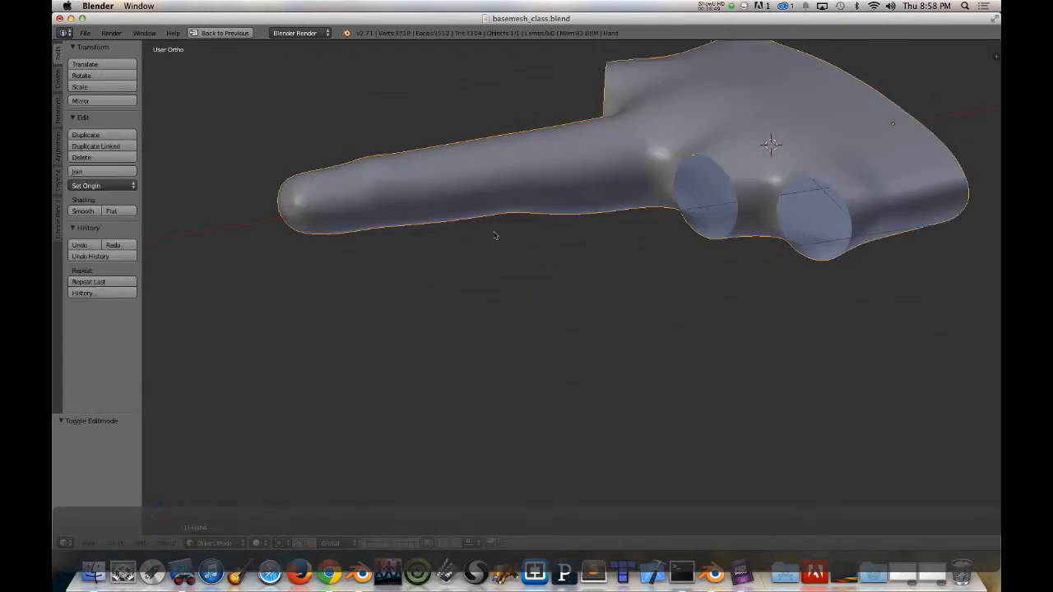
key(t)
Step: In Edit Mode, select the outermost knuckle's four inner faces, grow the selection by one ring and smooth the vertices
shift+middle_drag(343, 176, 377, 321)
middle_drag(376, 320, 397, 346)
middle_drag(638, 455, 554, 331)
key(Tab)
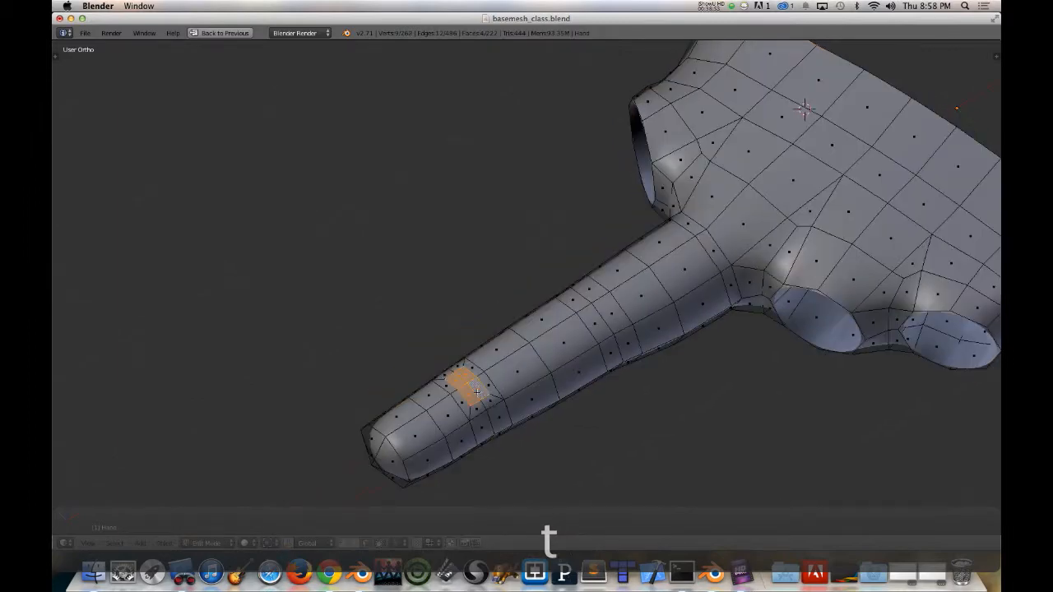
right_click(484, 392)
middle_drag(485, 392, 465, 401)
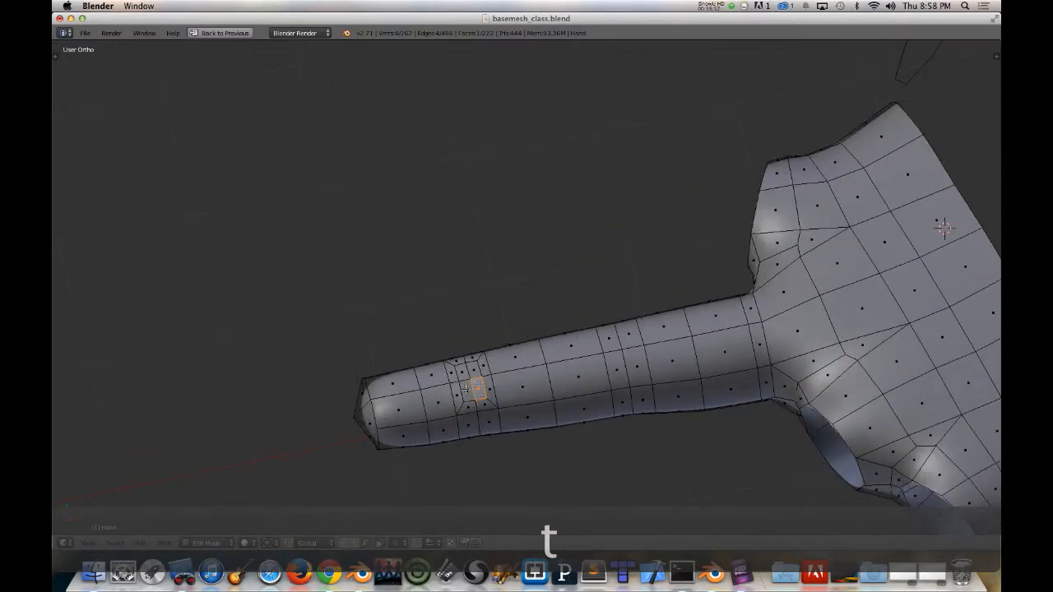
shift+right_click(466, 388)
shift+right_click(473, 372)
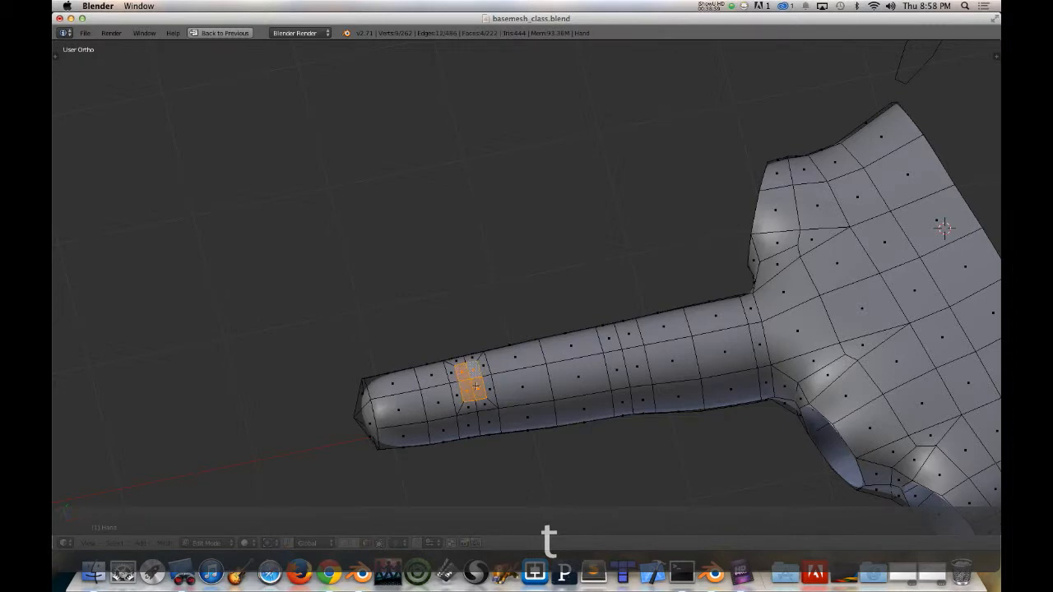
key(ctrl+KP_Add)
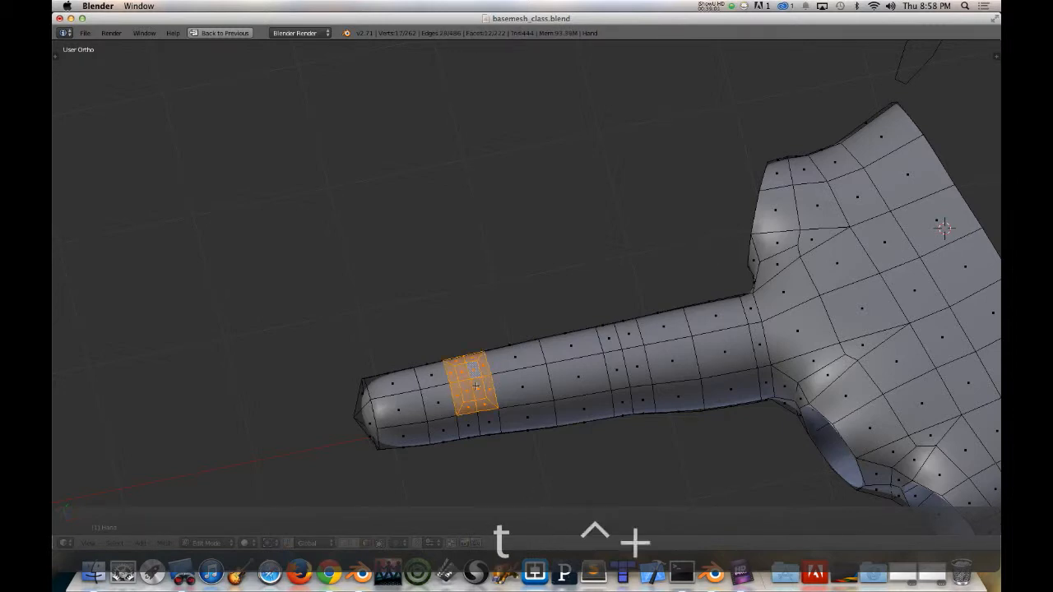
key(w)
click(475, 386)
middle_drag(494, 395, 558, 347)
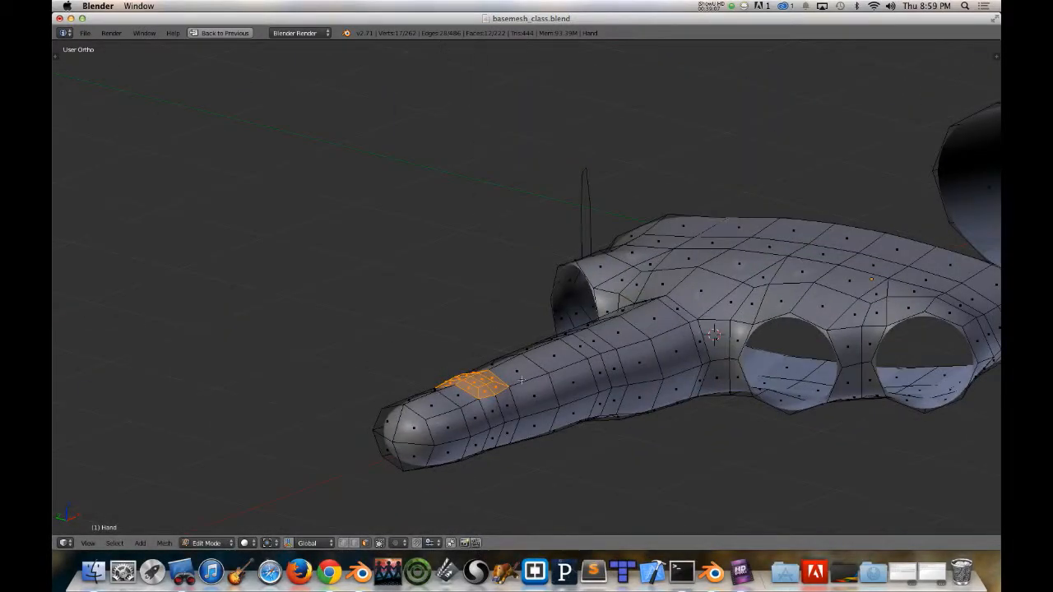
mouse_move(520, 380)
middle_down()
mouse_move(503, 348)
mouse_move(505, 435)
mouse_move(616, 467)
mouse_move(587, 106)
mouse_move(570, 198)
mouse_move(546, 191)
mouse_move(545, 137)
mouse_move(554, 130)
mouse_move(557, 254)
mouse_move(515, 204)
middle_up()
key(Tab)
key(Tab)
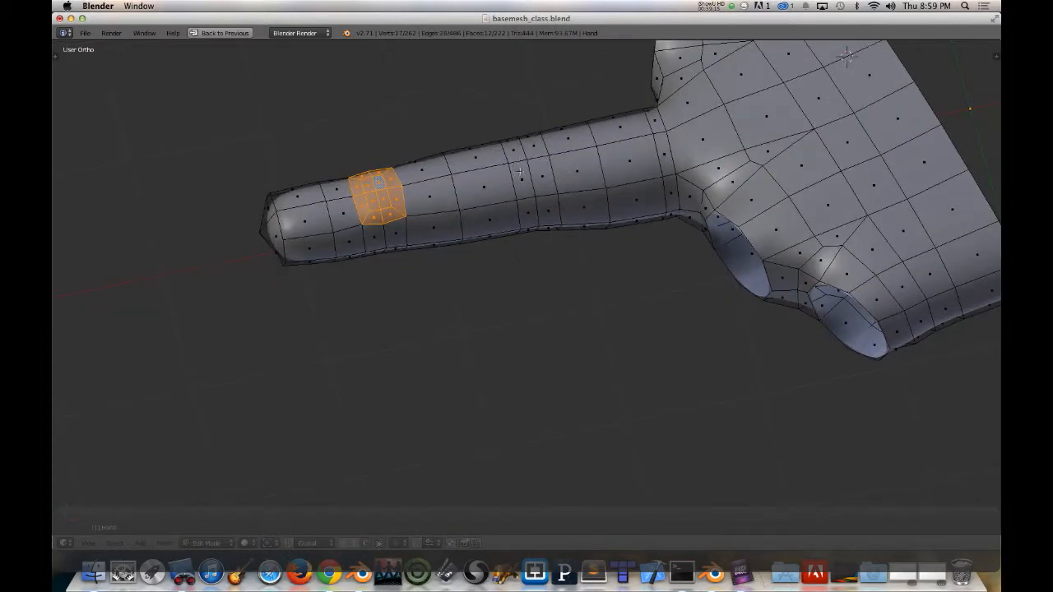
Step: Select the four upper faces of the middle knuckle and inset them together into a narrow inner patch
right_click(525, 171)
shift+right_click(533, 148)
shift+right_click(514, 151)
middle_drag(534, 148, 574, 214)
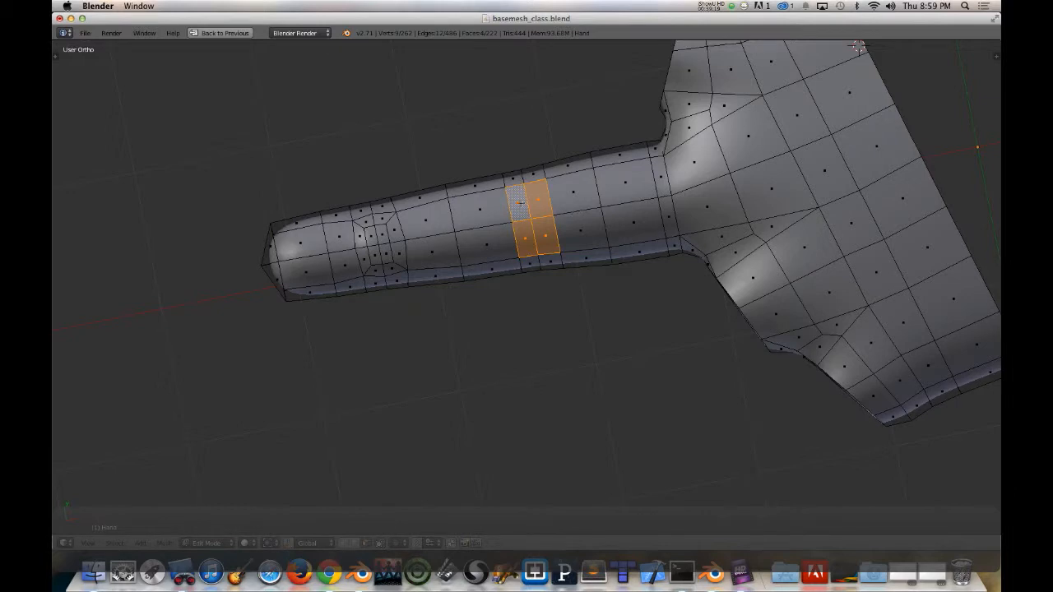
key(i)
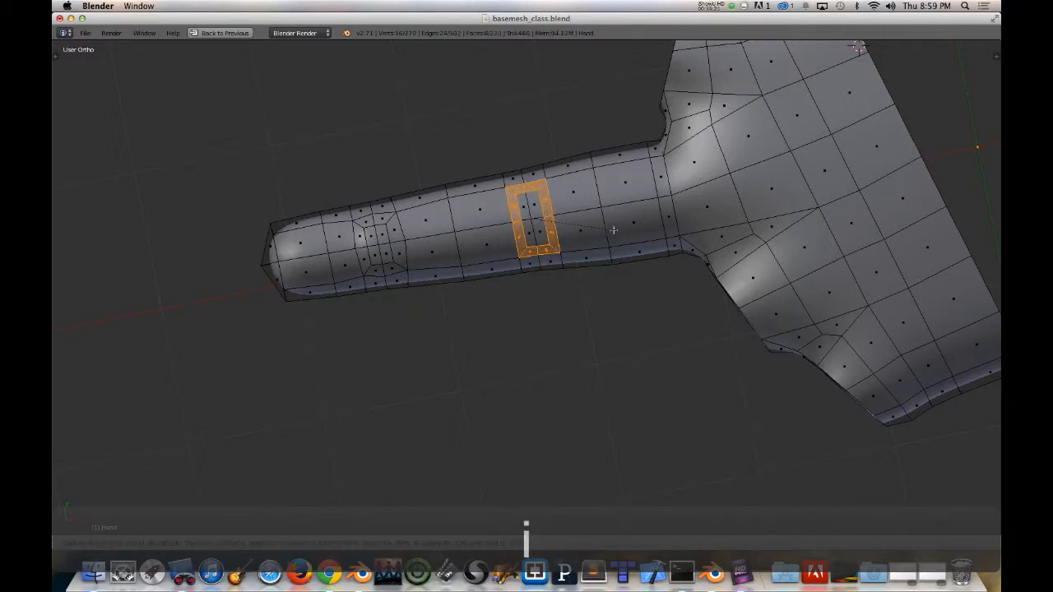
click(611, 230)
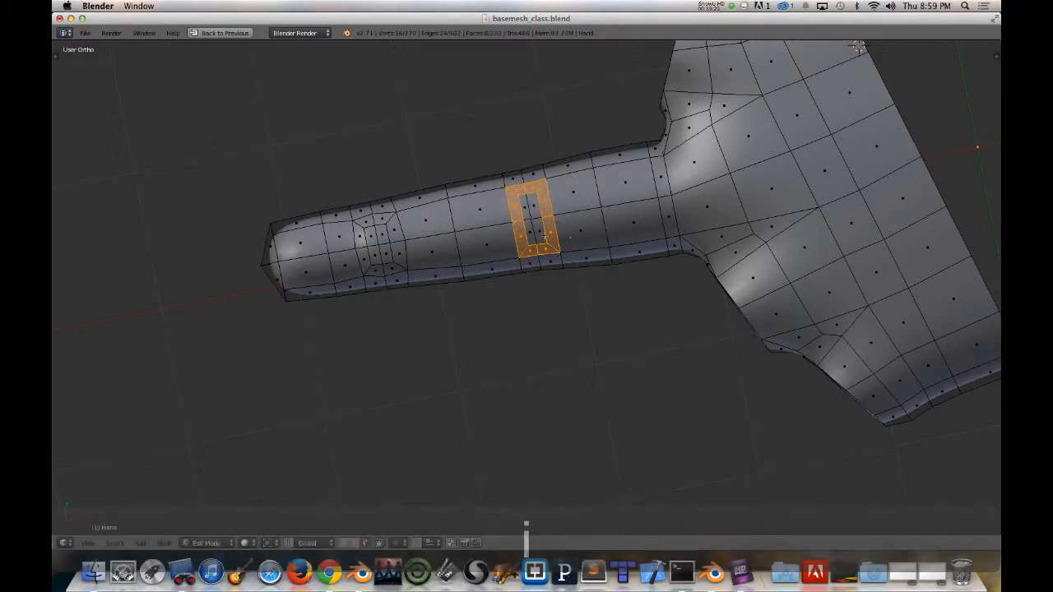
Step: Select only the four inner faces of the middle knuckle's inset and raise them slightly along the Z axis
shift+right_click(535, 229)
shift+right_click(533, 206)
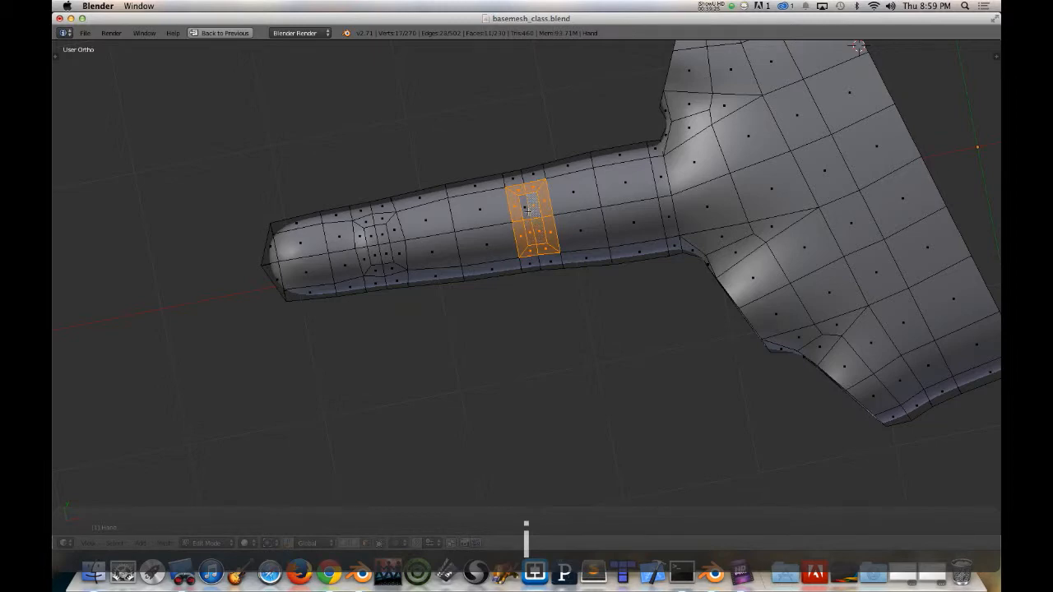
right_click(527, 209)
shift+right_click(533, 205)
shift+right_click(540, 233)
shift+right_click(530, 234)
middle_drag(564, 176, 619, 162)
key(g)
key(z)
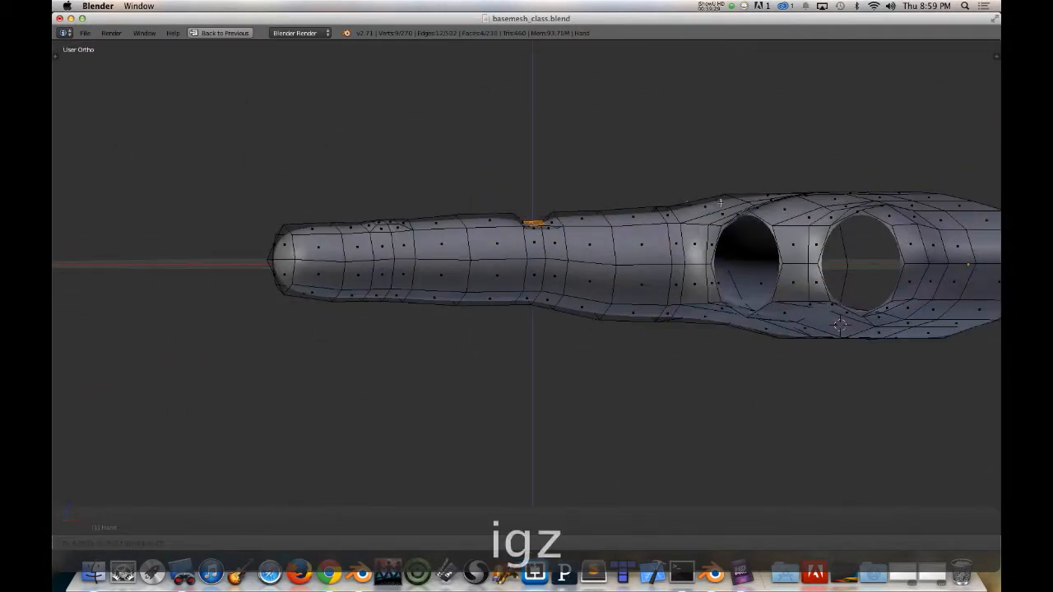
click(674, 195)
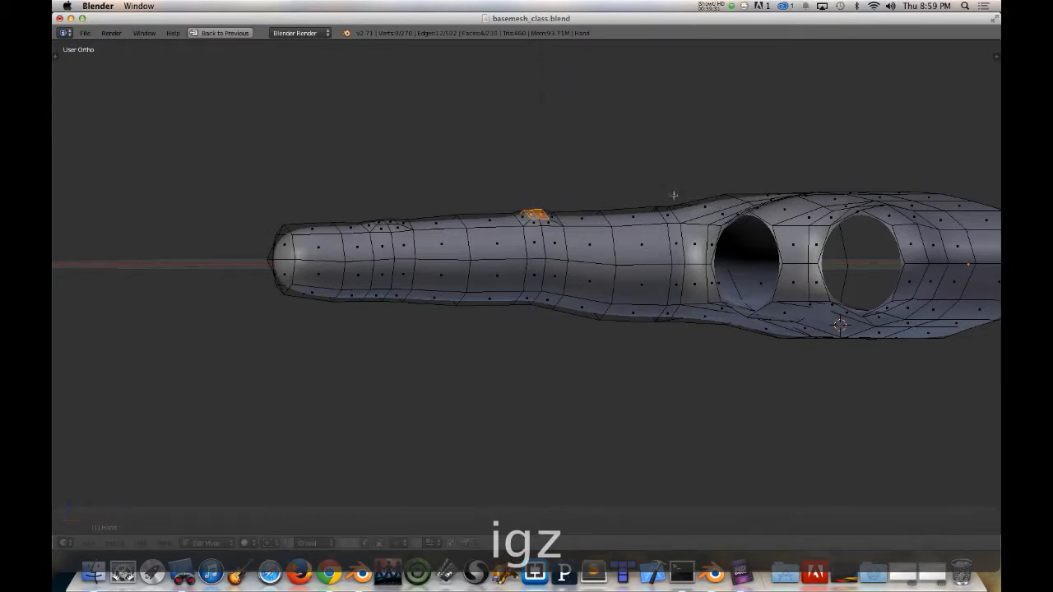
middle_drag(585, 164, 547, 264)
Step: Smooth the middle knuckle's inner faces, grow the selection by one ring and smooth the enlarged patch twice
key(w)
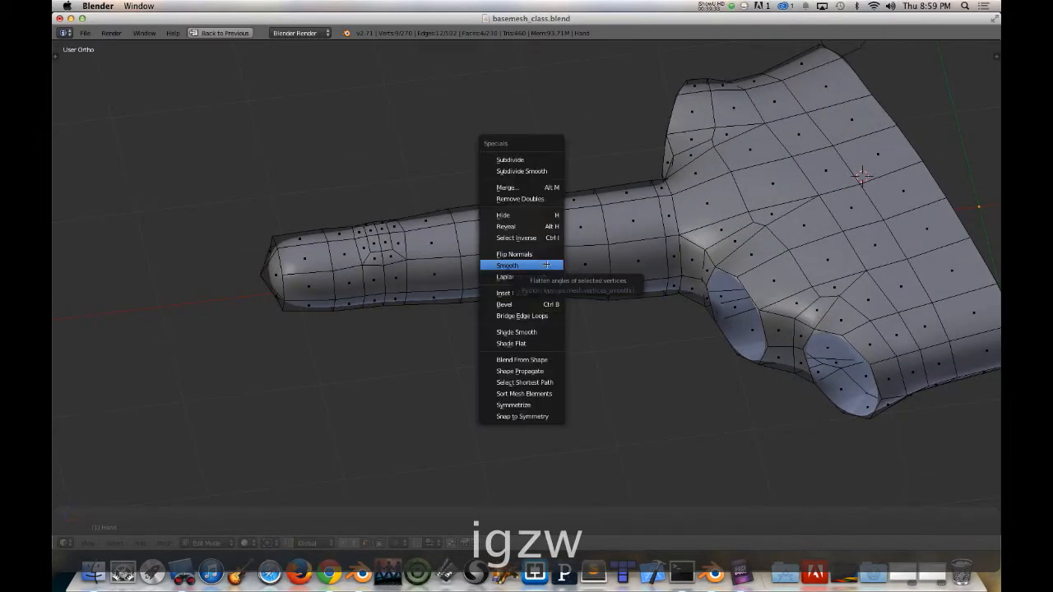
click(547, 265)
key(ctrl+KP_Add)
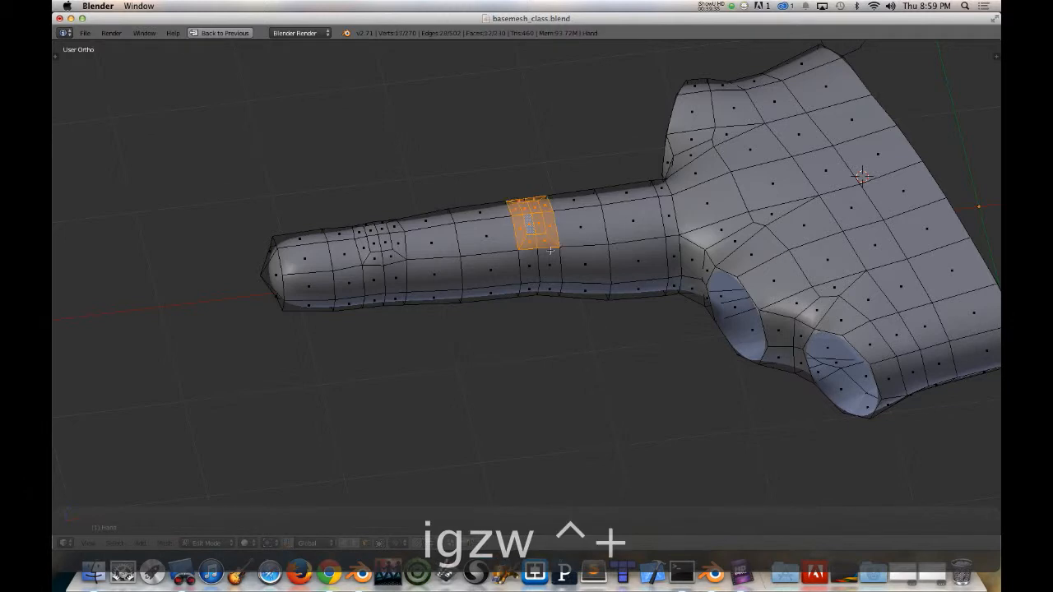
key(s)
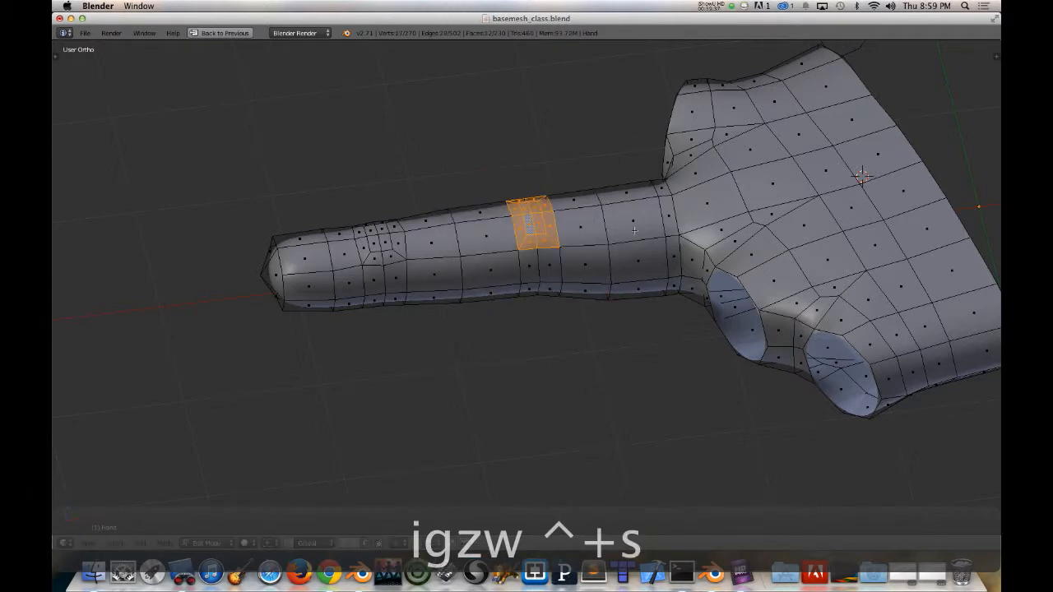
key(w)
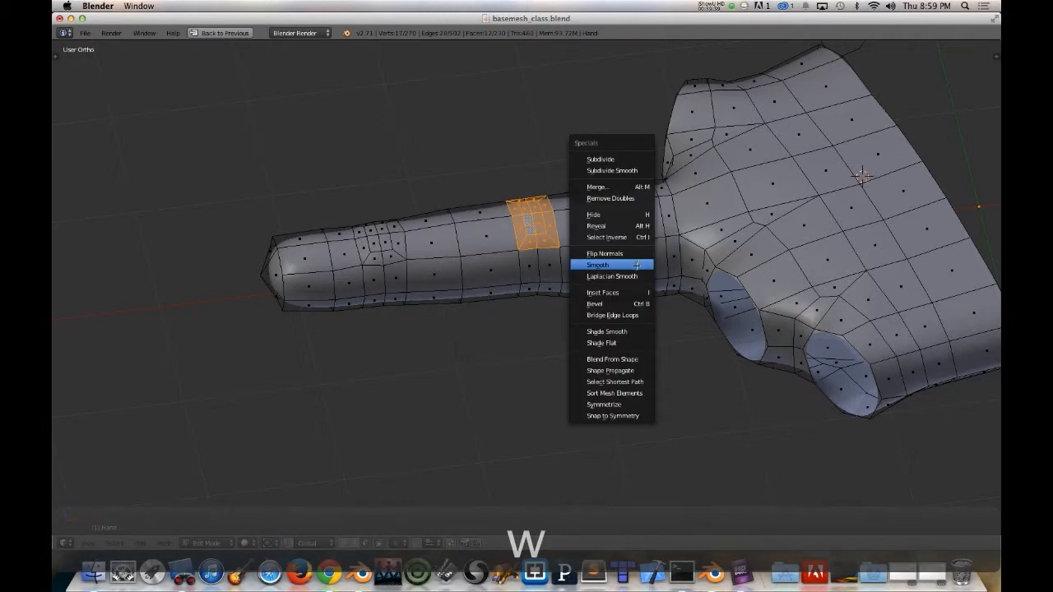
click(637, 265)
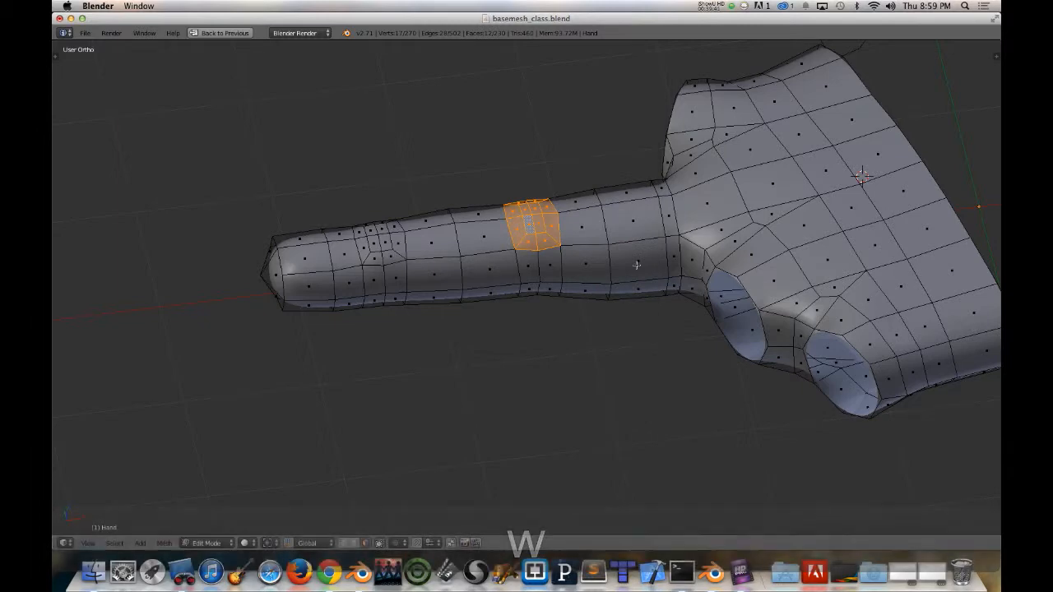
key(w)
click(637, 264)
Step: Move the smoothed patch on the middle knuckle slightly along the Z axis
middle_drag(544, 292, 574, 248)
key(g)
key(z)
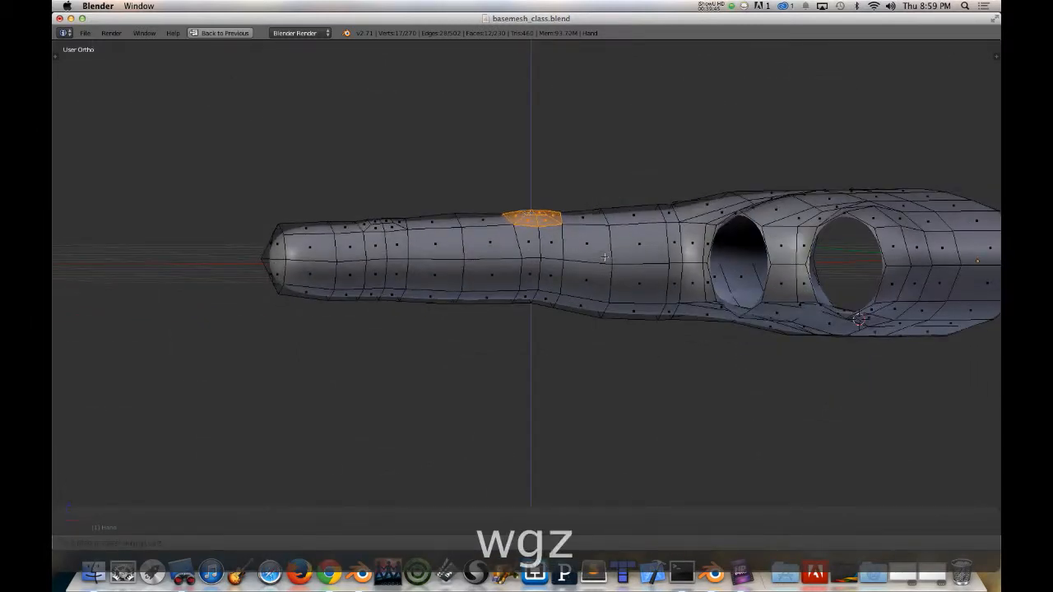
click(604, 256)
middle_drag(605, 255, 543, 329)
key(Tab)
key(Tab)
Step: Switch to vertex selection and scale the midpoint vertices on the two long sides of the middle knuckle's inset apart
key(ctrl+Tab)
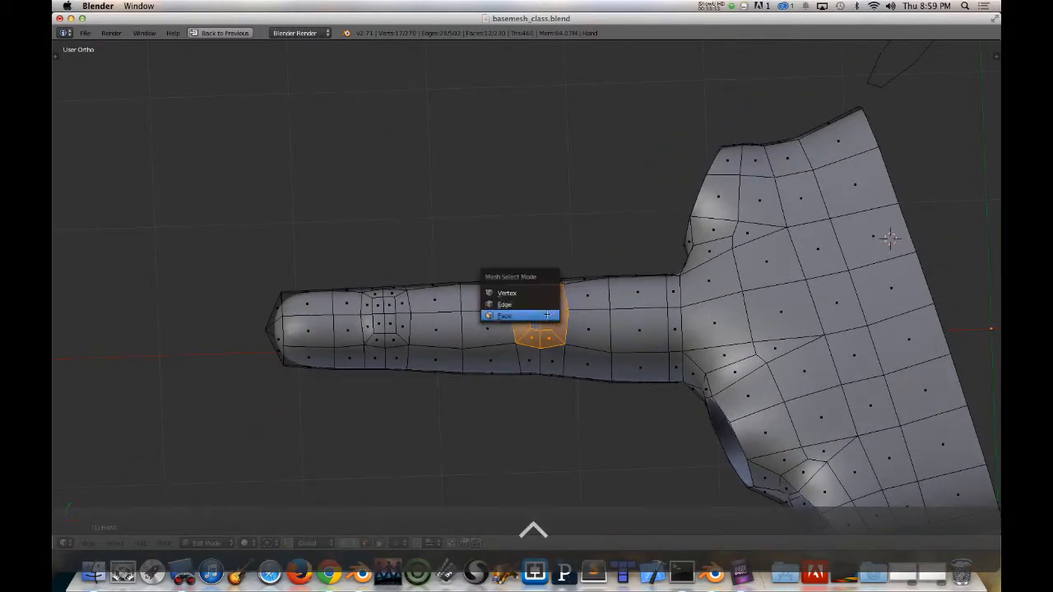
click(543, 294)
right_click(548, 307)
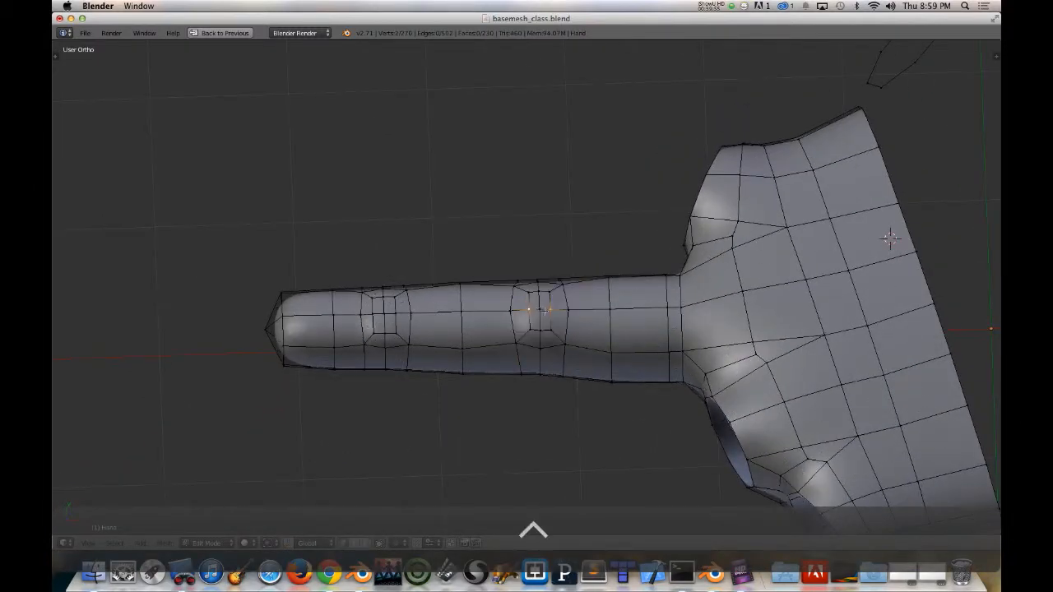
middle_drag(545, 311, 612, 306)
key(s)
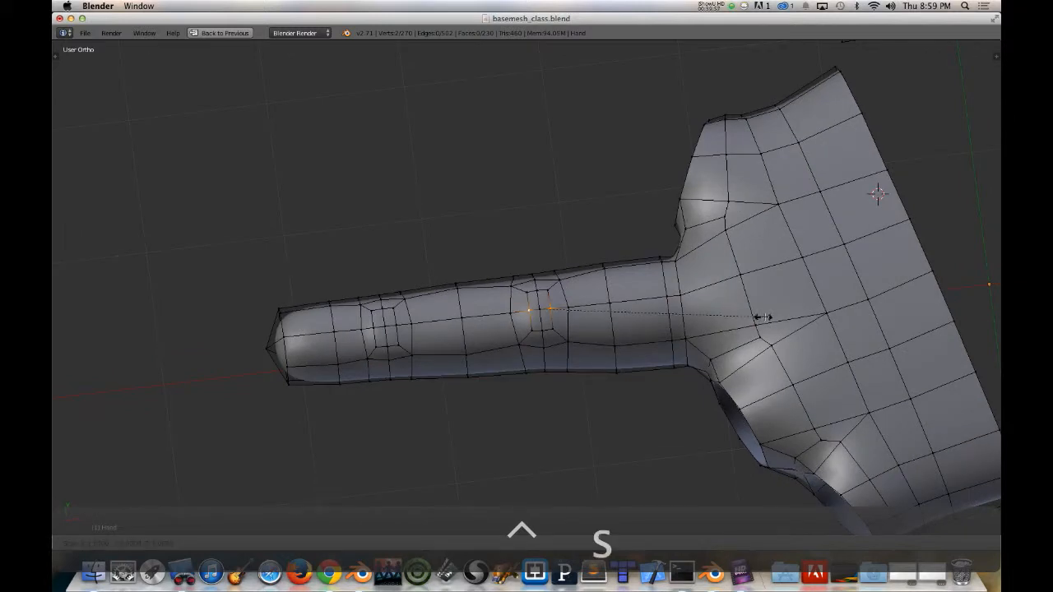
right_click(833, 313)
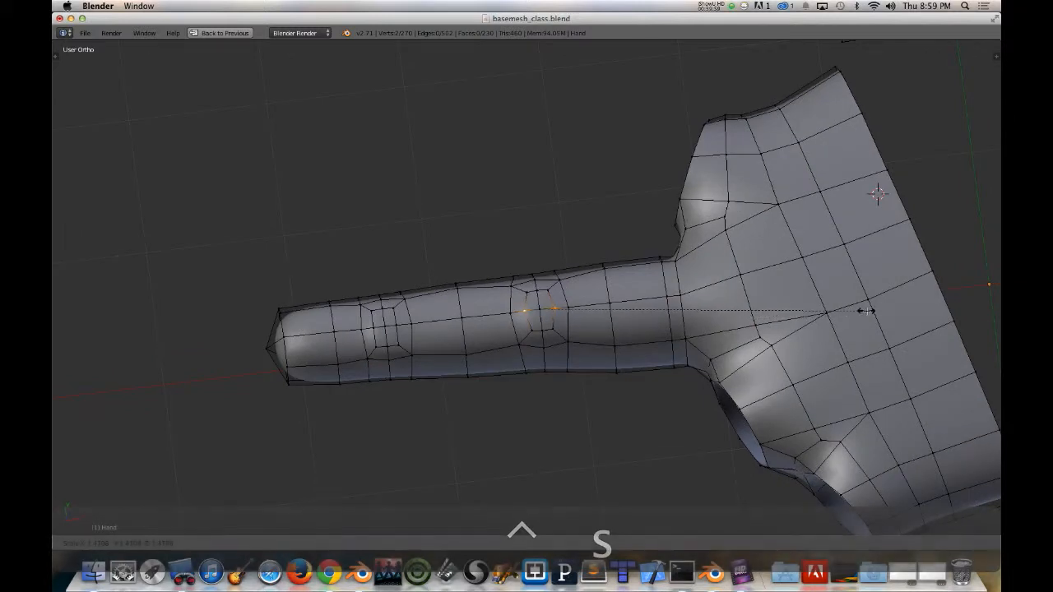
Step: Scale the midpoint vertices on the two long sides of the outermost knuckle's inset slightly apart
right_click(398, 324)
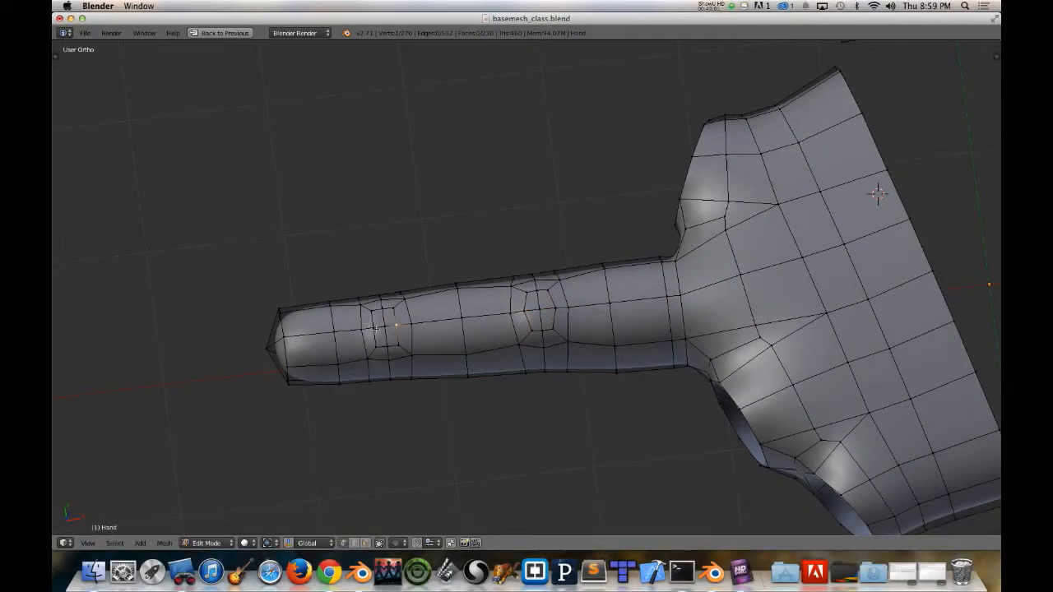
key(s)
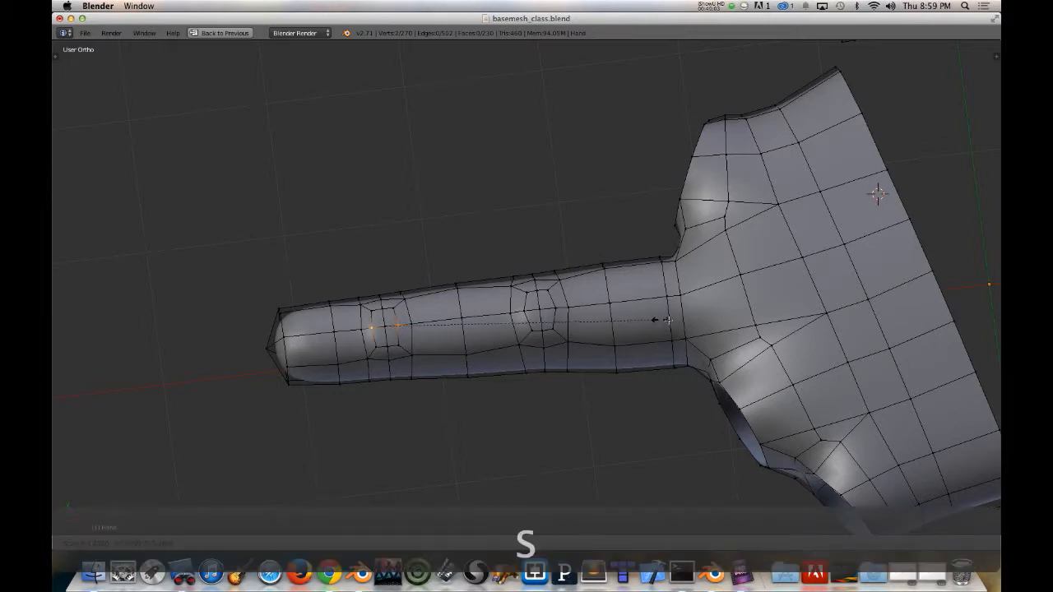
middle_drag(542, 360, 666, 319)
key(Tab)
scroll(598, 338, down, 2)
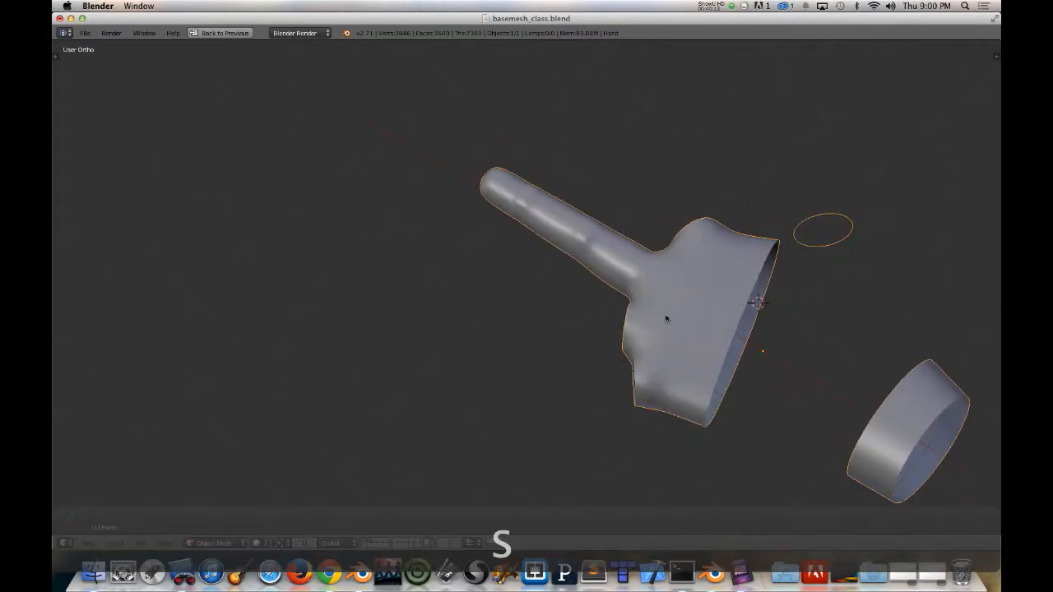
middle_drag(615, 295, 647, 153)
Step: Return to mesh editing, show the hand from directly below against the palm reference and switch to face selection
key(Tab)
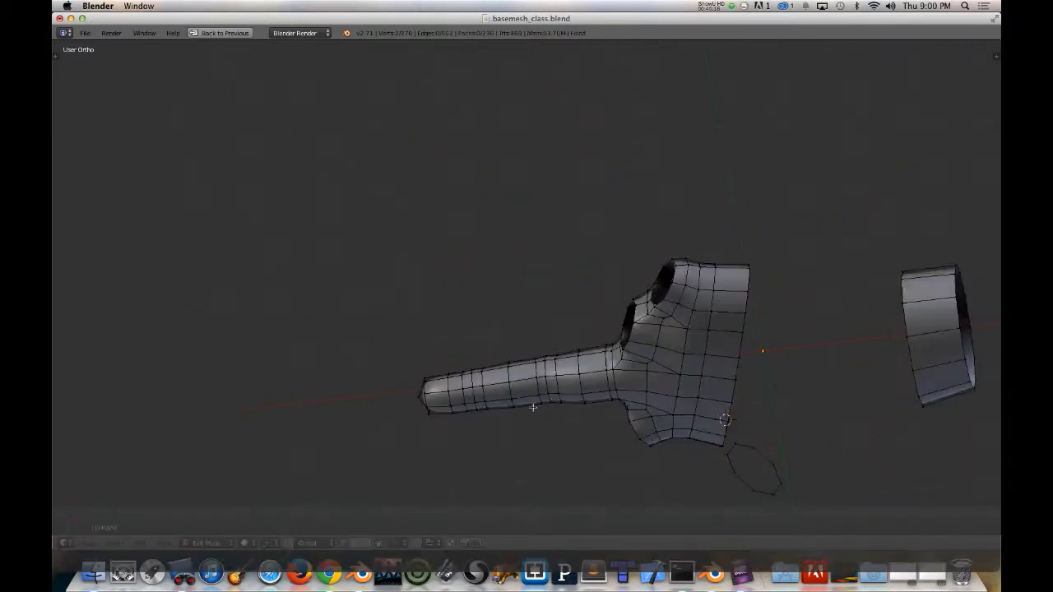
middle_drag(531, 404, 632, 232)
scroll(591, 270, down, 3)
scroll(591, 270, up, 5)
key(ctrl+KP_7)
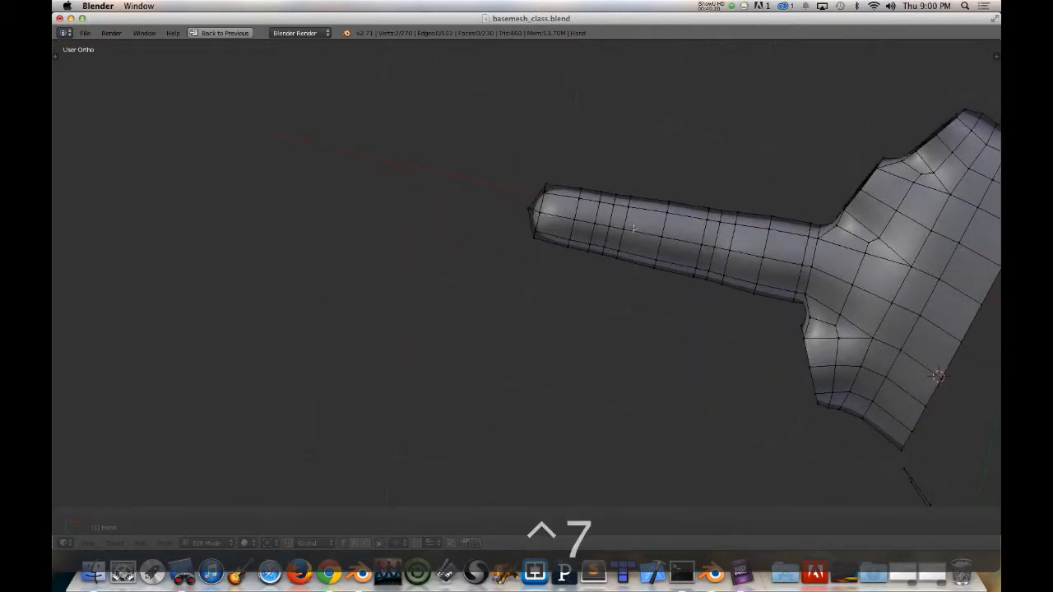
key(ctrl+Tab)
key(Down)
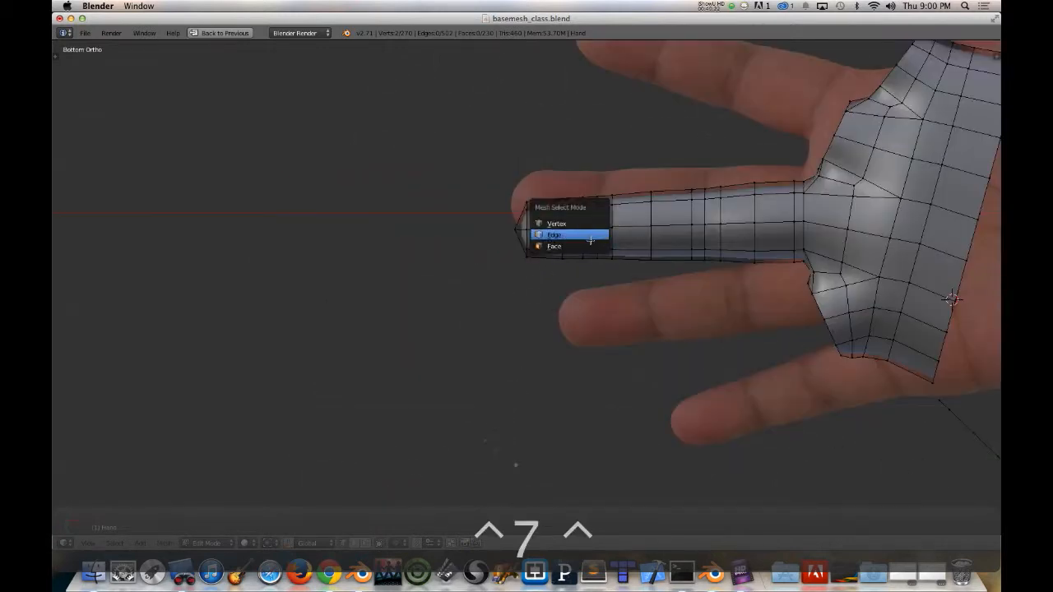
key(Down)
key(Return)
Step: Select the two-by-two block of faces on the underside of the finger's outermost joint and inset it
shift+right_click(612, 220)
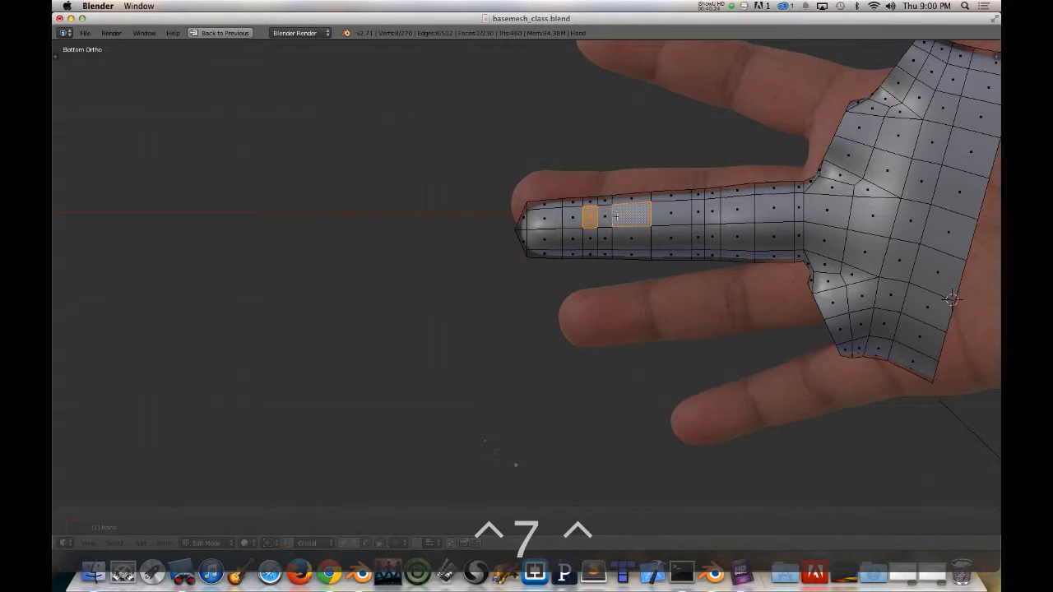
shift+right_click(616, 216)
shift+right_click(606, 217)
shift+right_click(604, 238)
shift+right_click(591, 239)
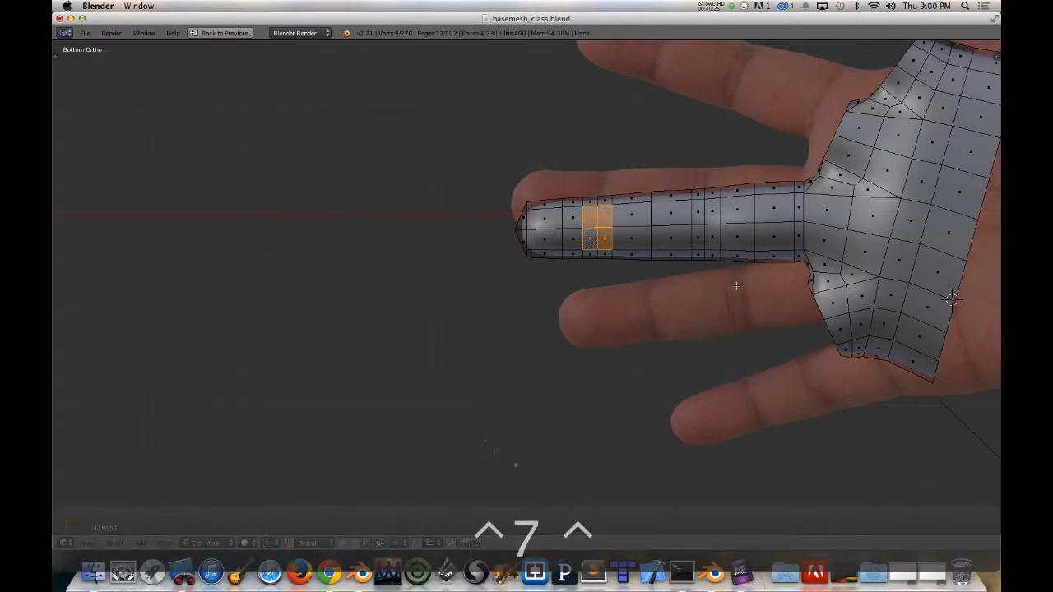
key(i)
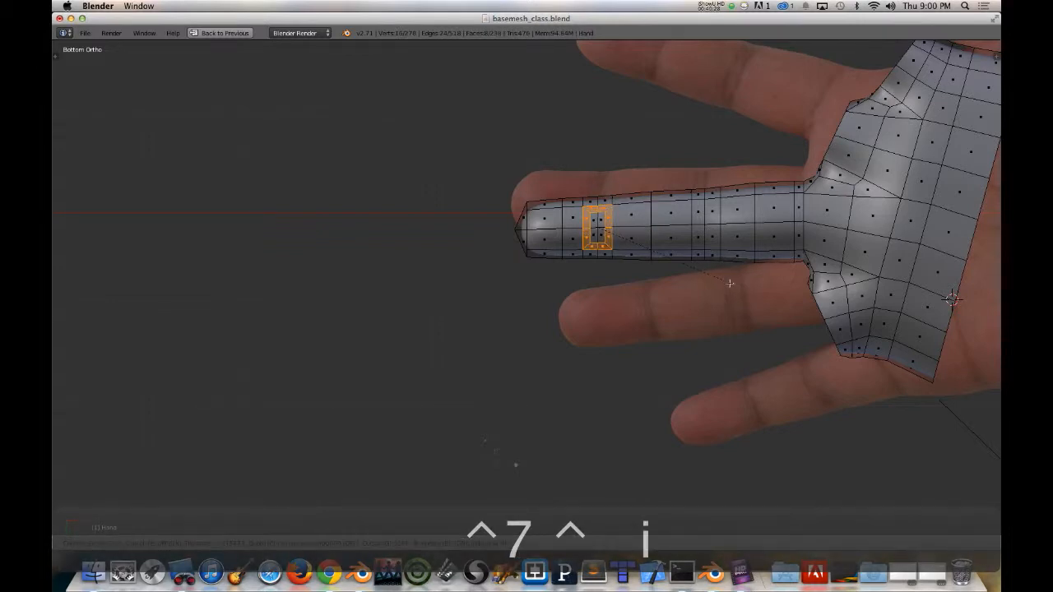
click(730, 283)
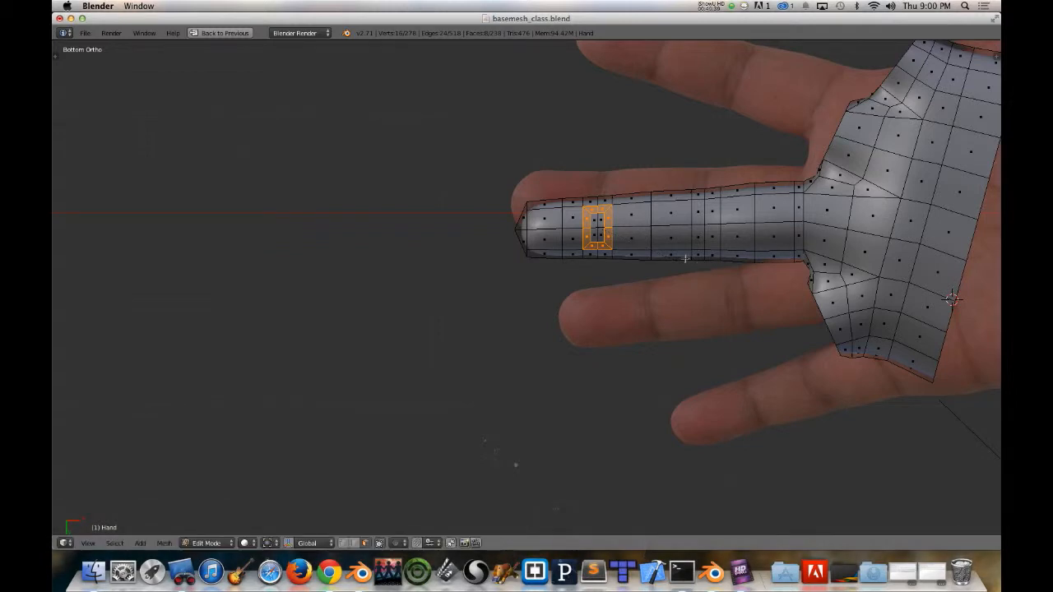
Step: Switch to vertex selection and scale the two long sides of the underside inset closer together along the X axis
key(ctrl+Tab)
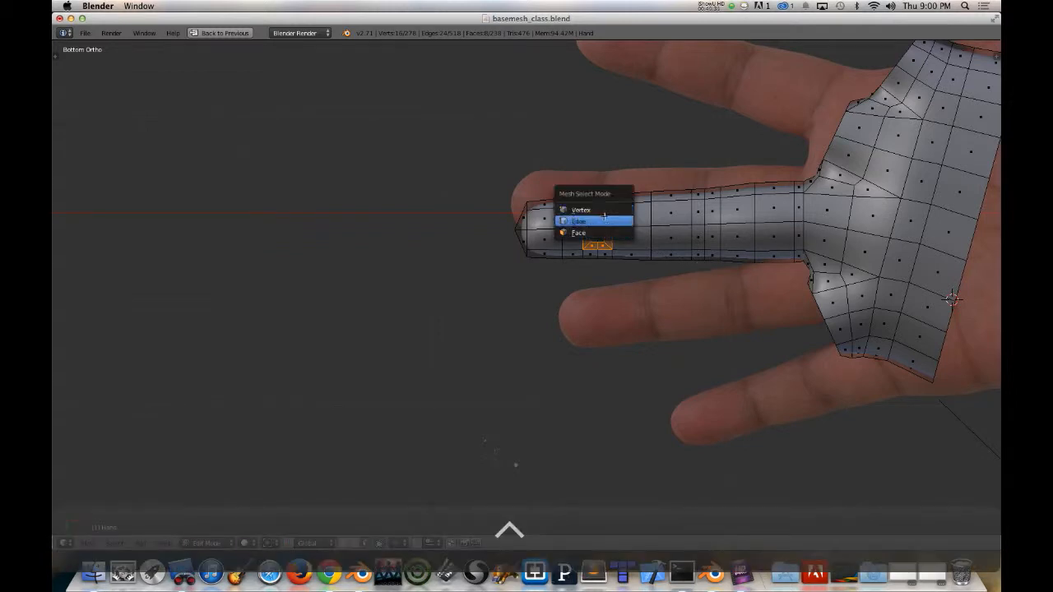
click(605, 210)
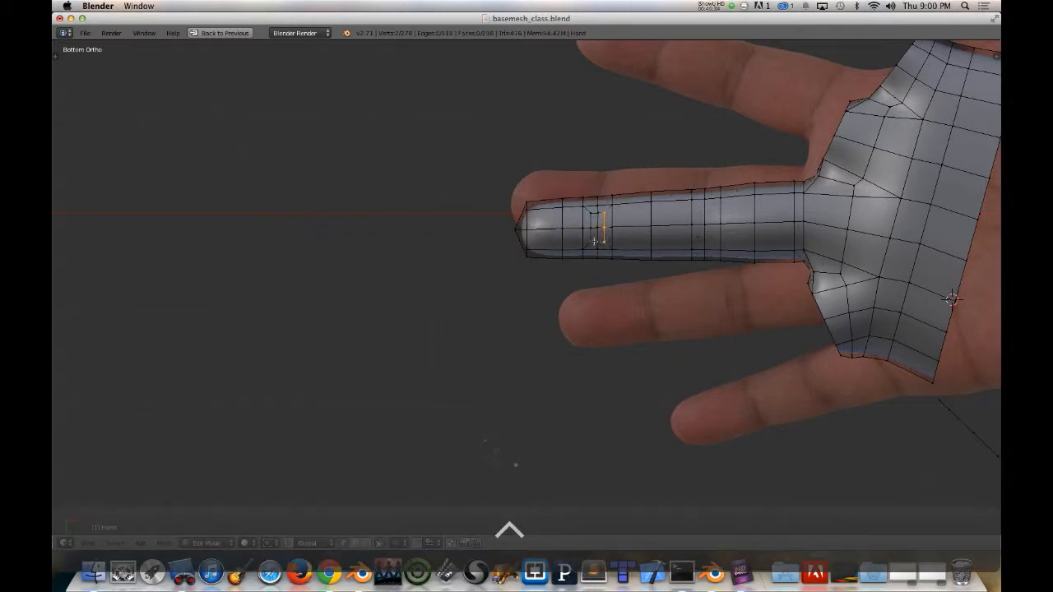
shift+right_click(592, 216)
key(s)
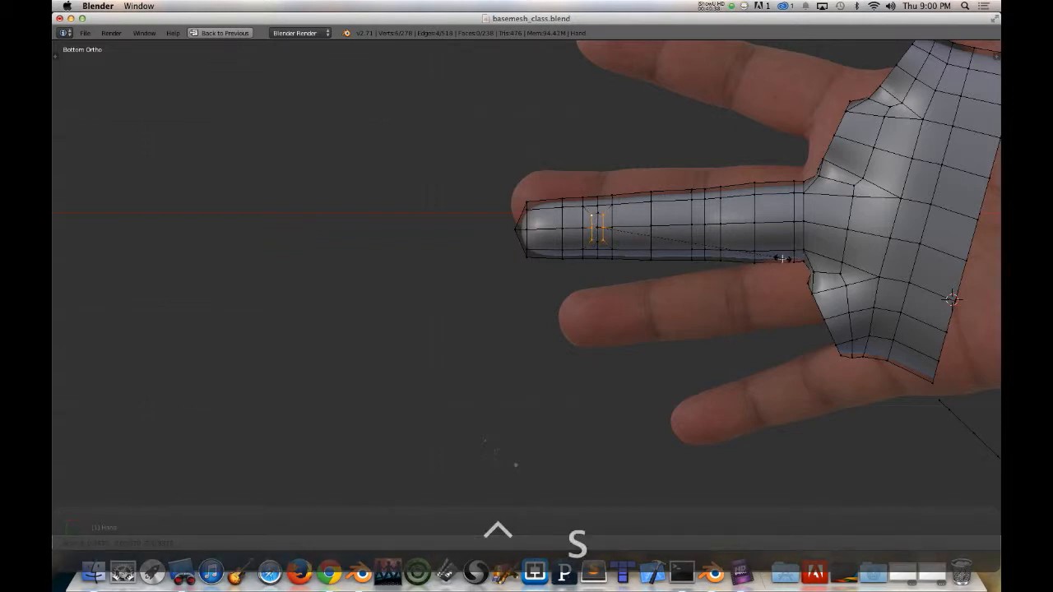
click(784, 260)
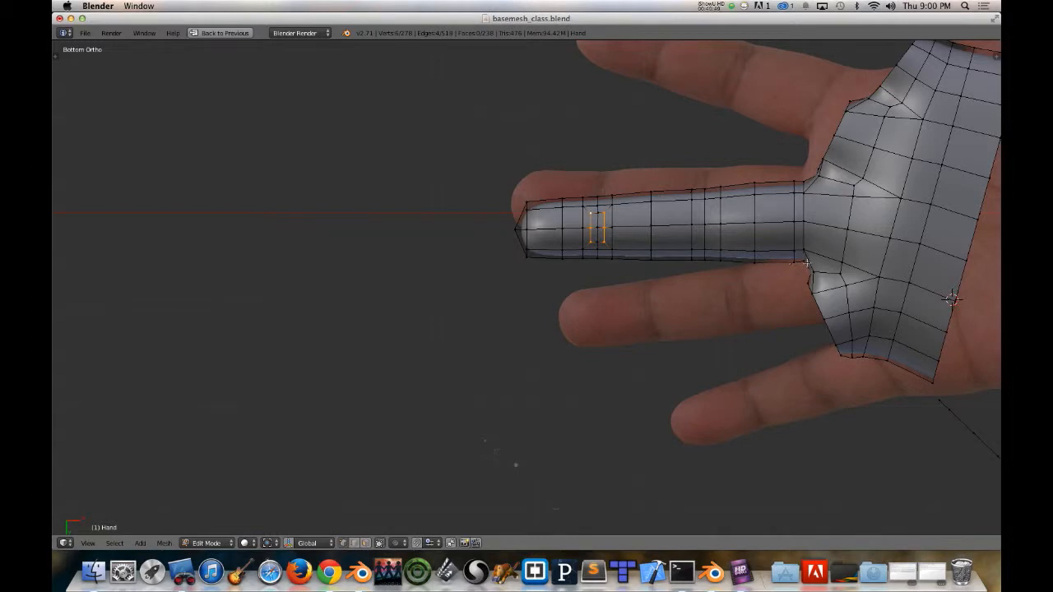
key(s)
key(x)
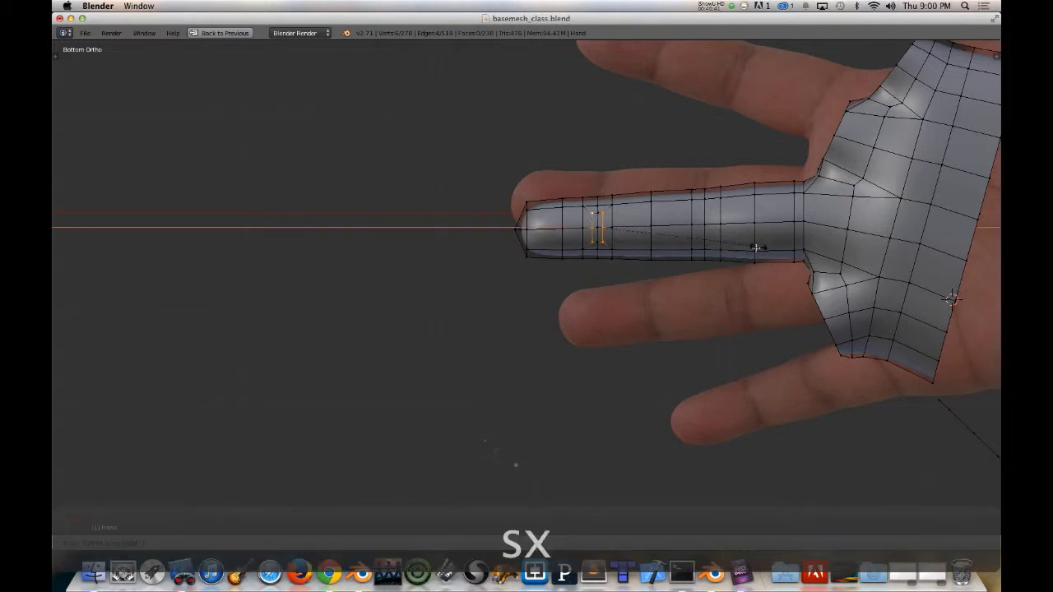
click(745, 246)
Step: Add the centre-line vertices to the selection and move the whole inner patch slightly into the finger along the Z axis
scroll(609, 205, up, 2)
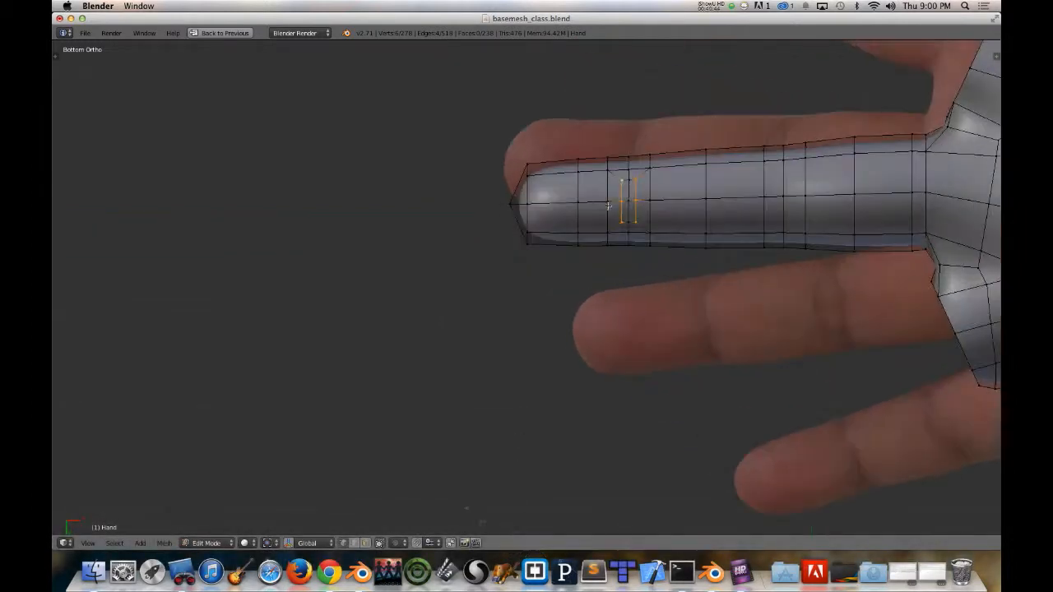
middle_drag(647, 173, 633, 217)
shift+right_click(627, 204)
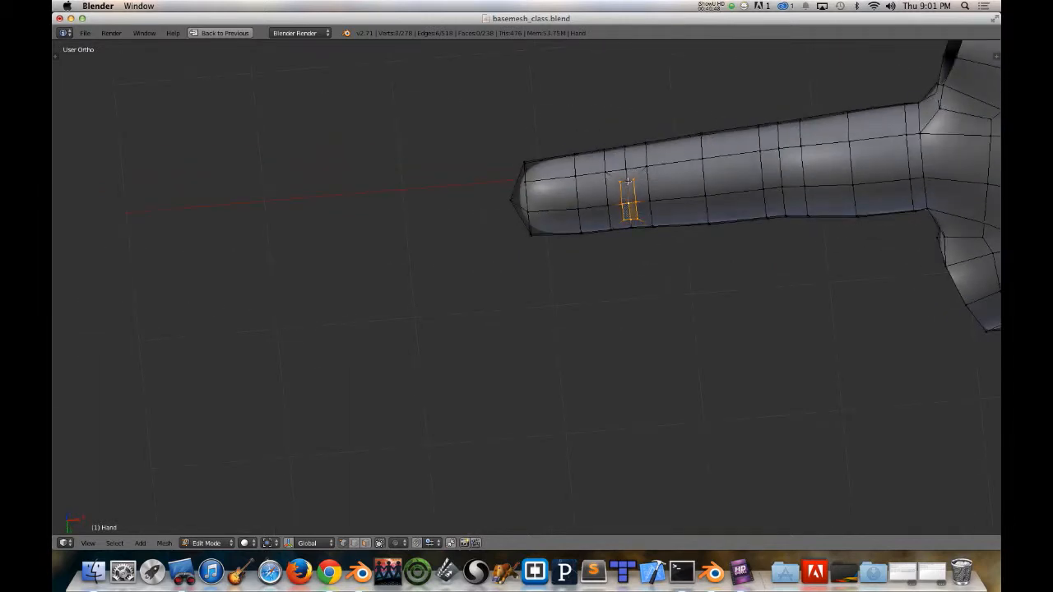
shift+right_click(628, 181)
middle_drag(686, 194, 705, 255)
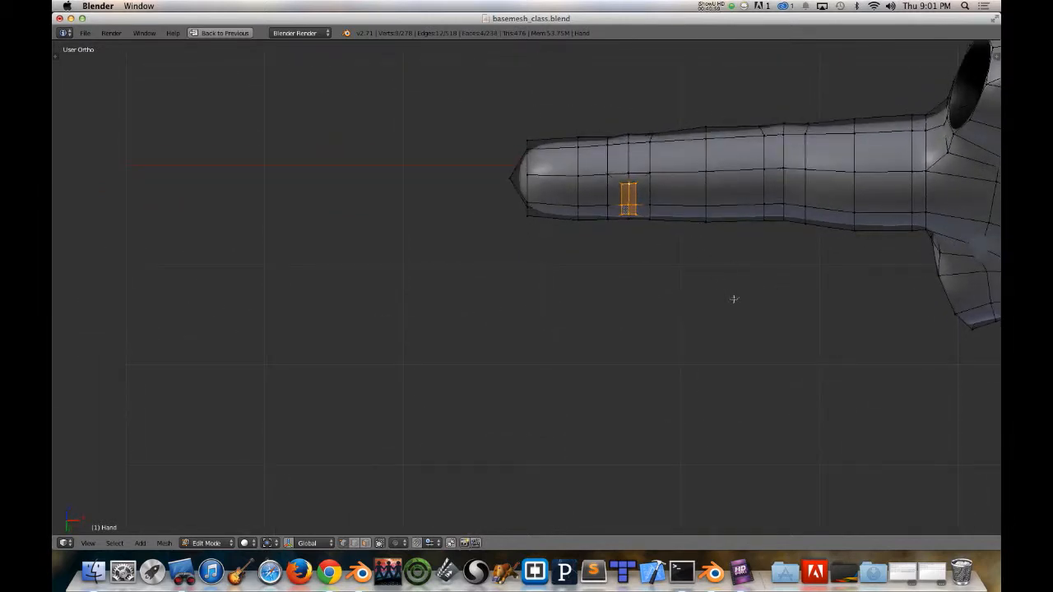
key(g)
key(z)
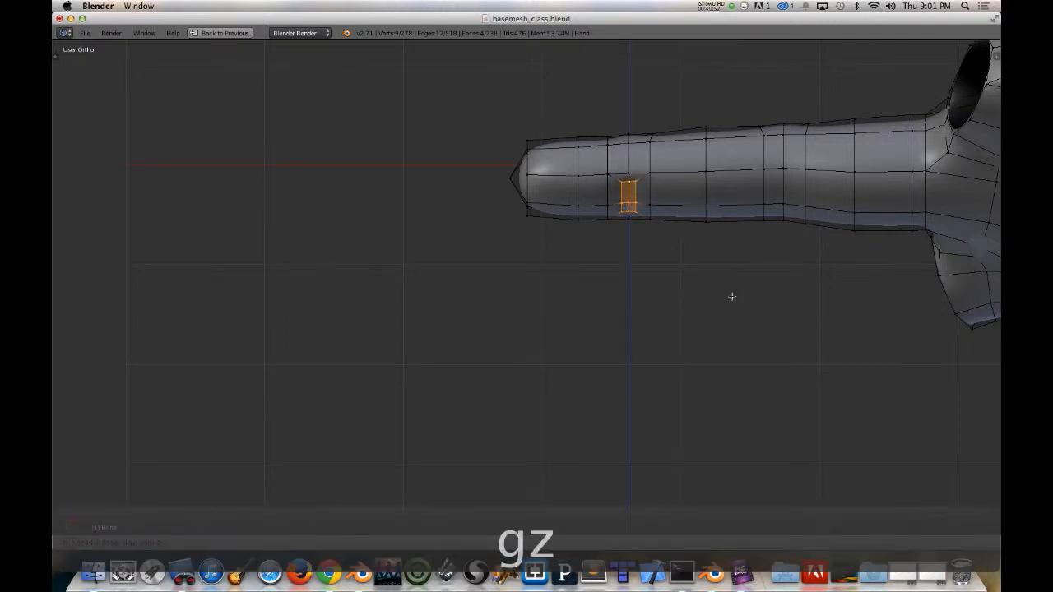
click(732, 296)
Step: Select the centre-line vertices across the inner patch and move them slightly along the Z axis
middle_drag(679, 202, 628, 204)
right_click(629, 207)
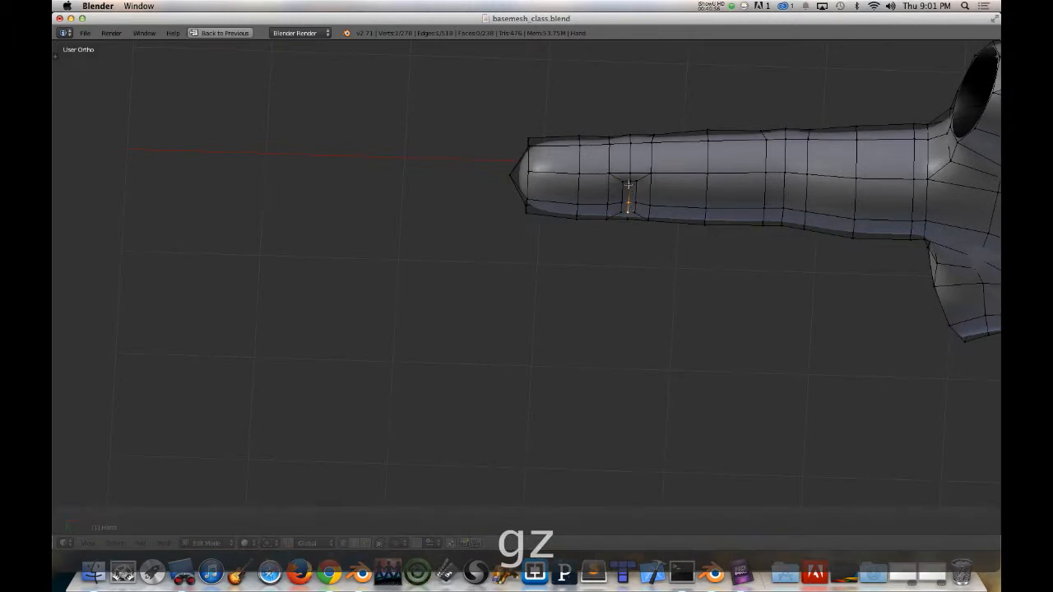
middle_drag(700, 195, 721, 238)
key(g)
key(z)
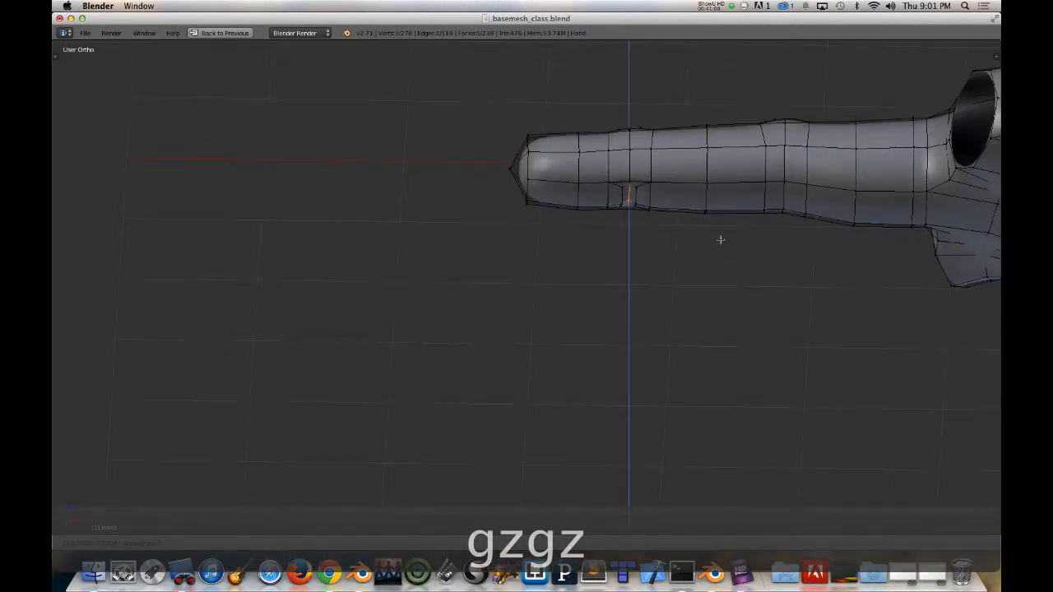
click(720, 239)
Step: Move only the centre vertex of the inner patch along the Z axis
right_click(629, 204)
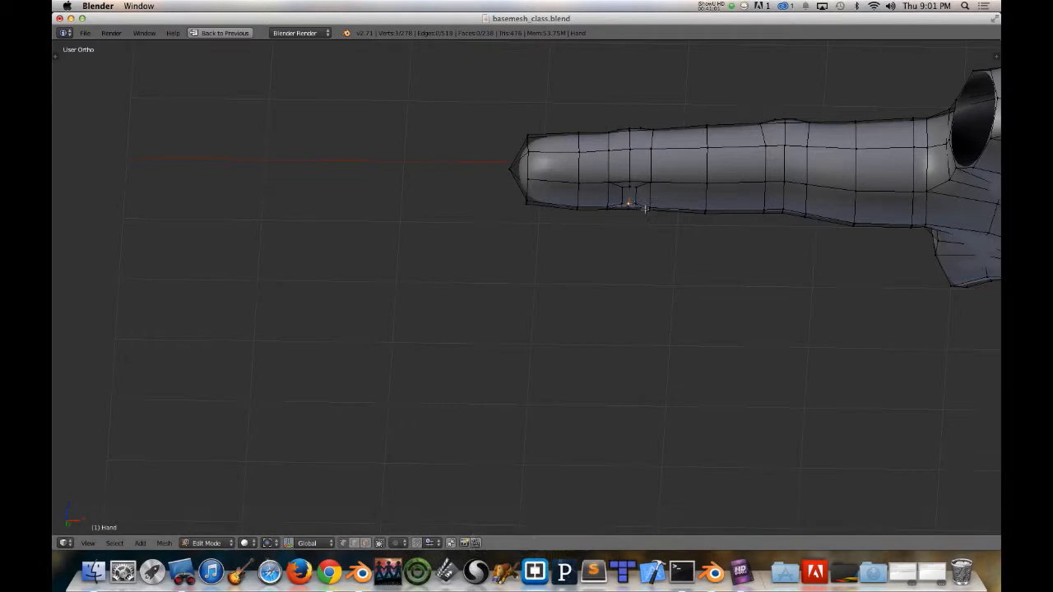
key(g)
key(z)
click(755, 254)
Step: Select the row of middle vertices running lengthwise through the inner patch and move it slightly along the X axis
middle_drag(755, 253, 730, 199)
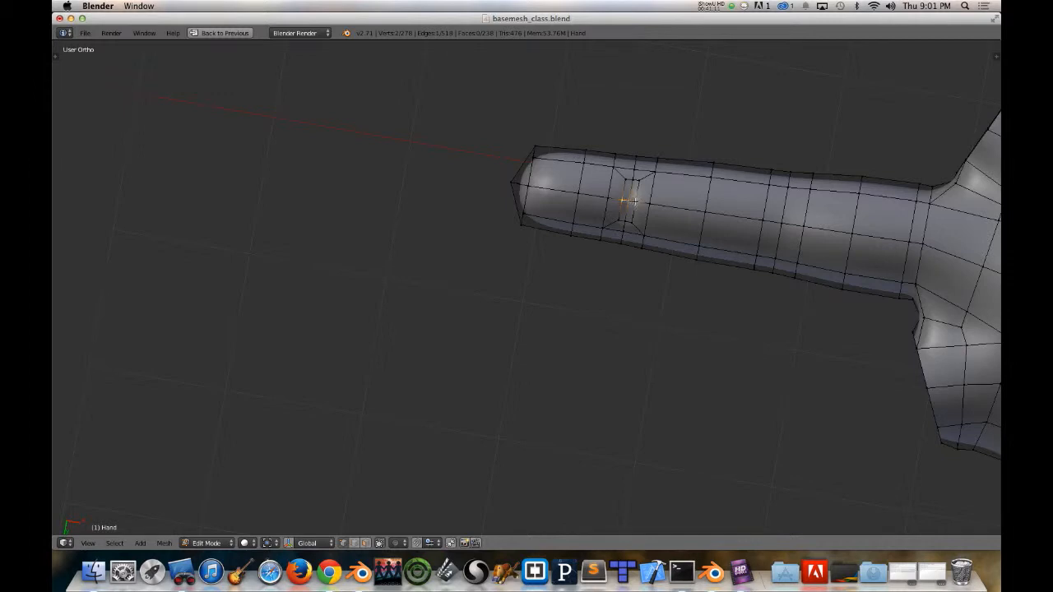
key(g)
key(x)
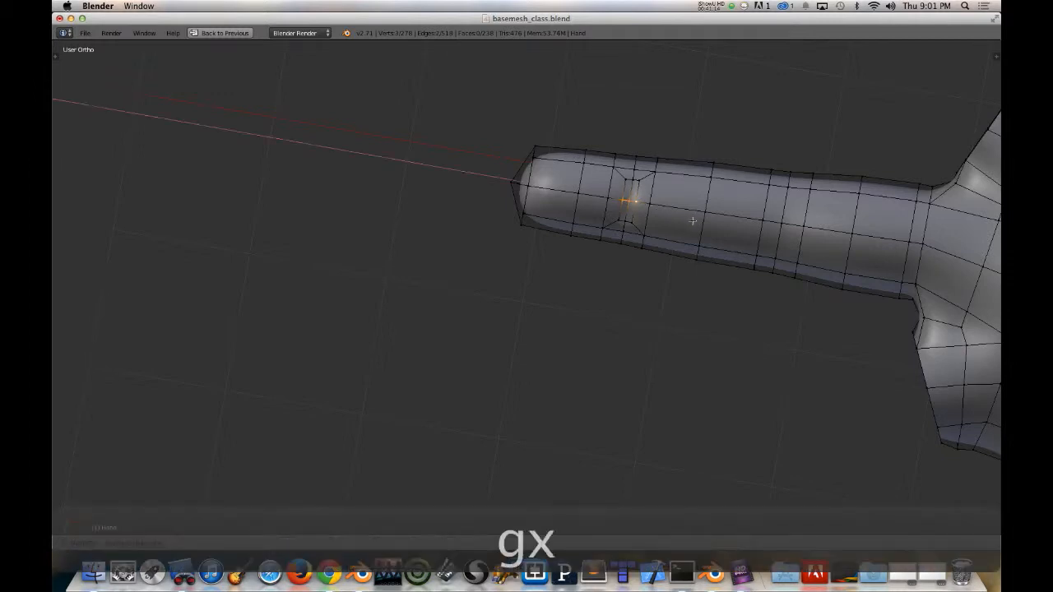
click(691, 221)
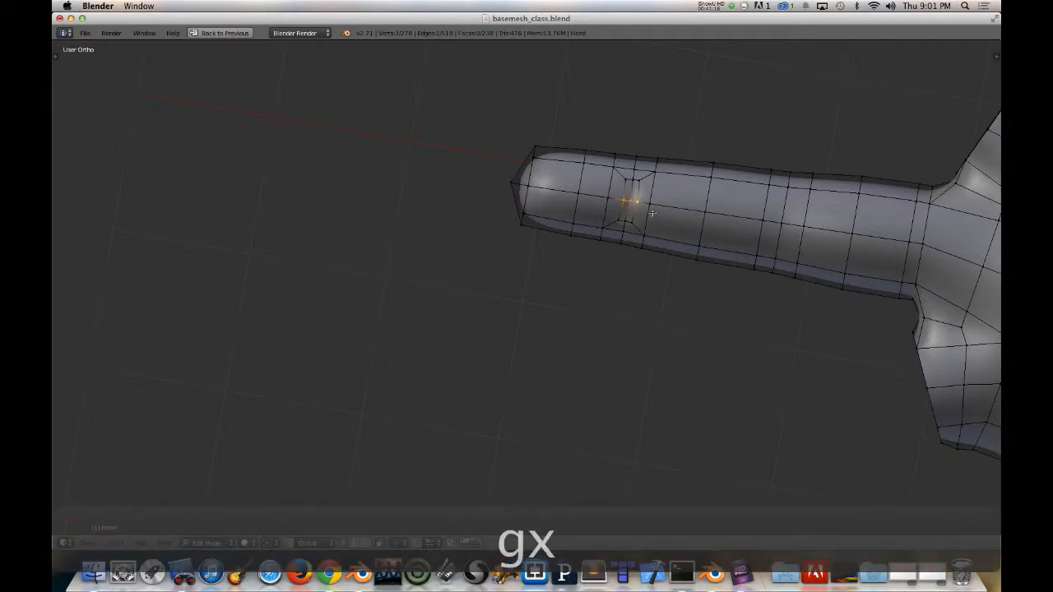
Step: Switch to face selection and smooth the ring of faces surrounding the inner patch on the outermost joint's underside
key(ctrl+Tab)
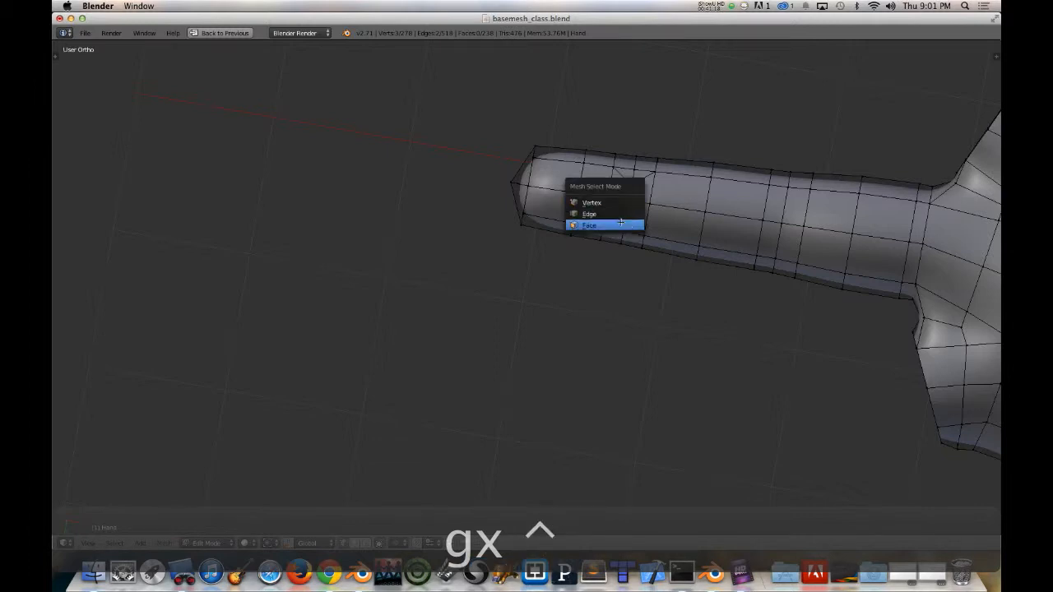
click(625, 224)
shift+right_click(632, 204)
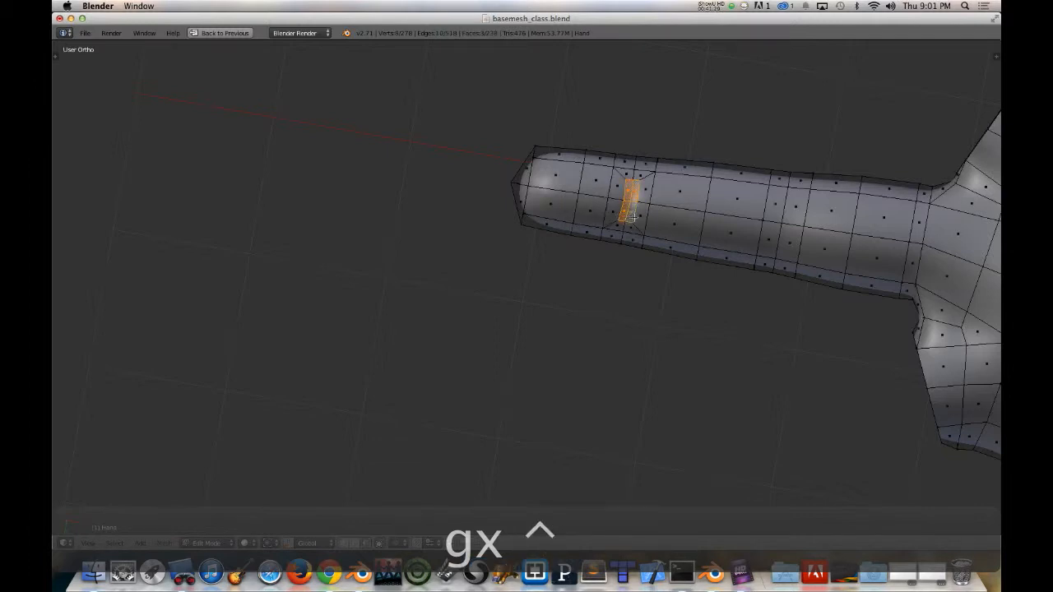
key(w)
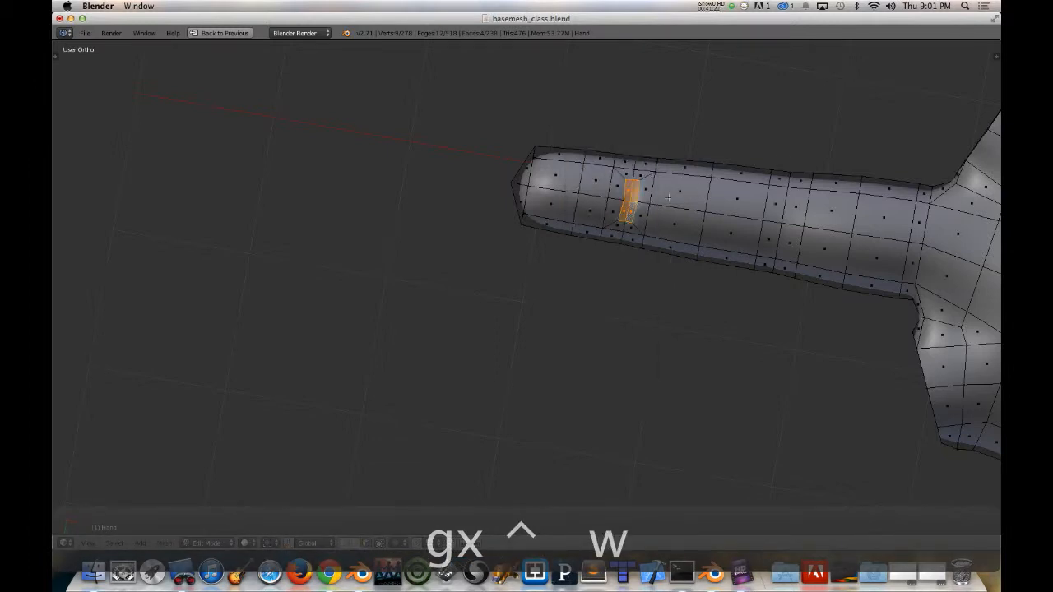
right_click(613, 205)
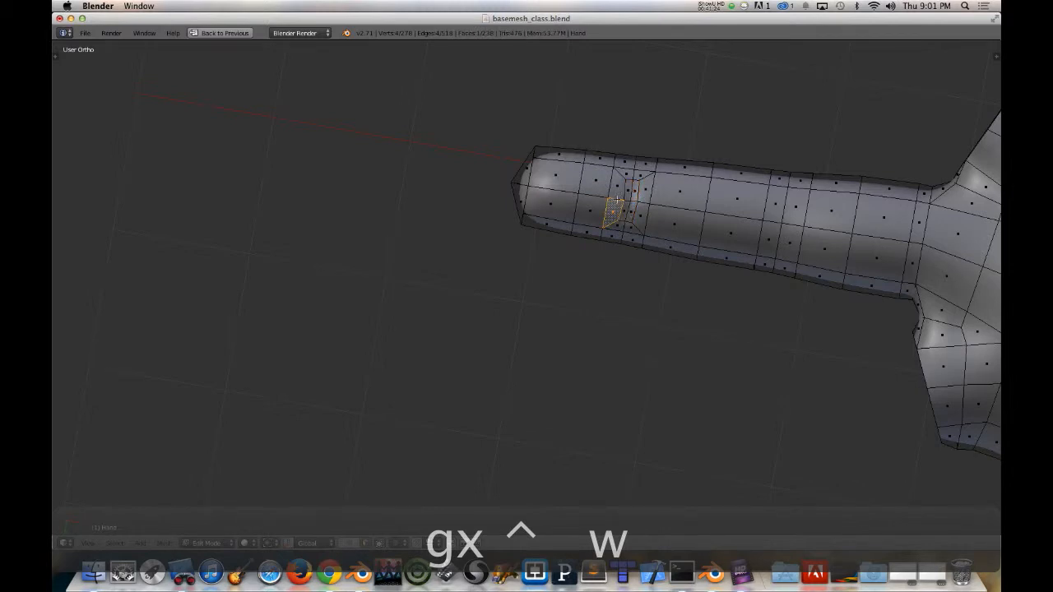
key(ctrl+KP_Add)
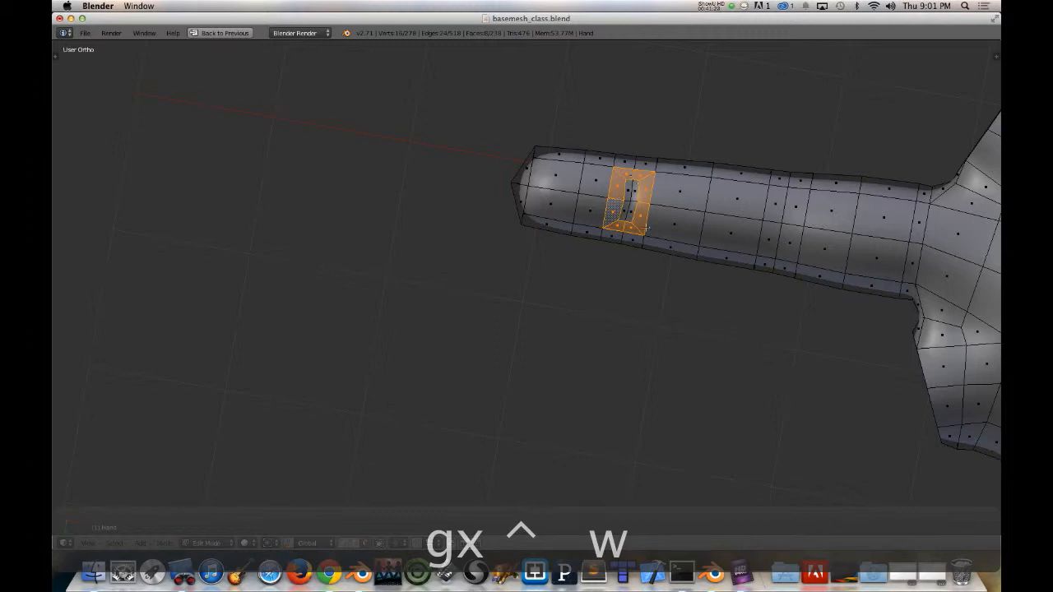
key(w)
click(654, 223)
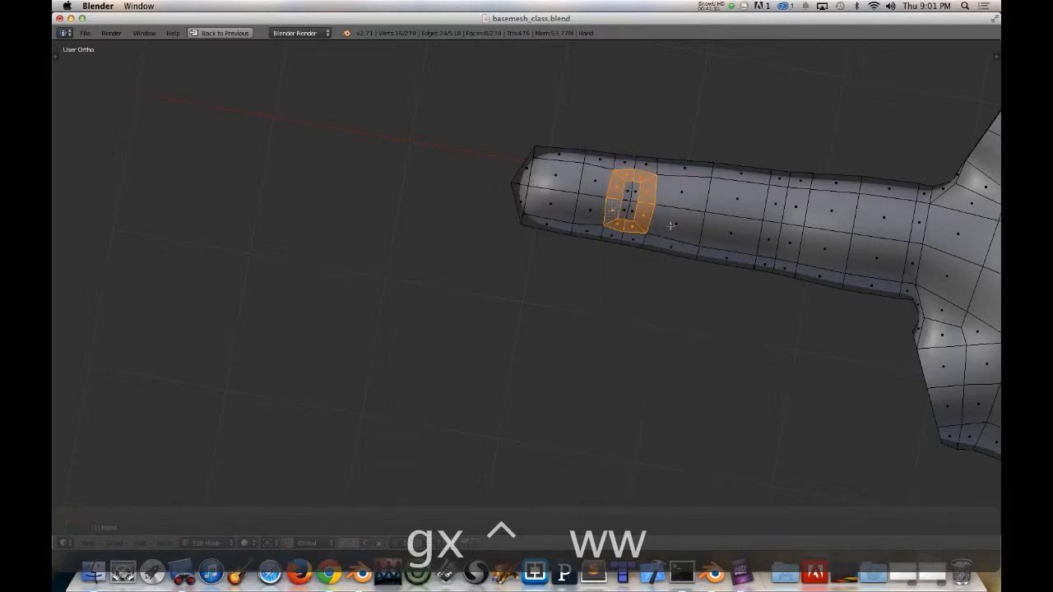
Step: Switch to edge selection, scale the inner patch's two long sides closer together along X and check the result in Object Mode
key(ctrl+Tab)
click(633, 192)
right_click(640, 213)
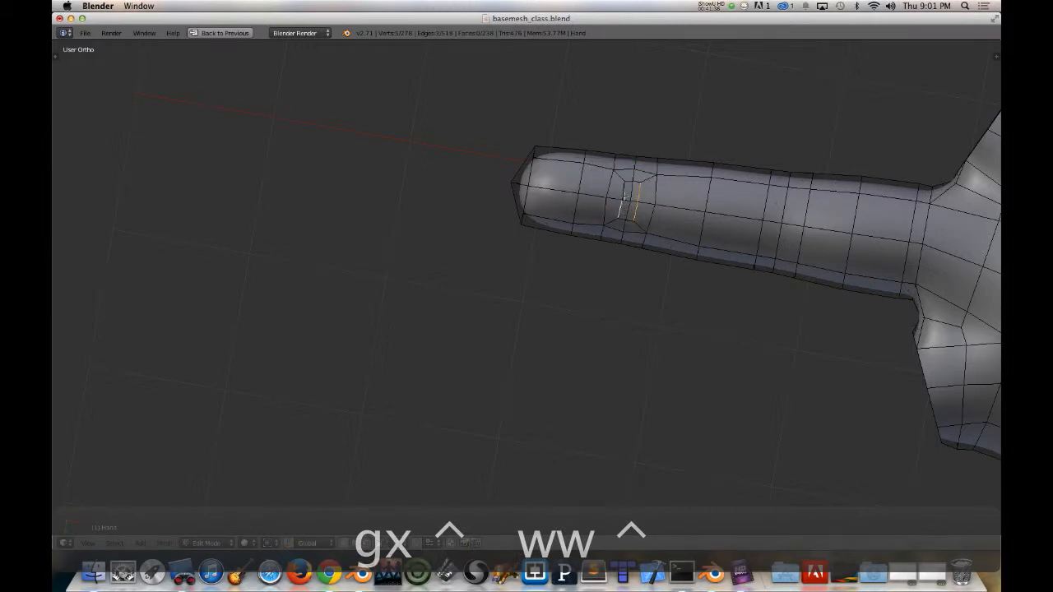
shift+right_click(623, 195)
key(s)
key(x)
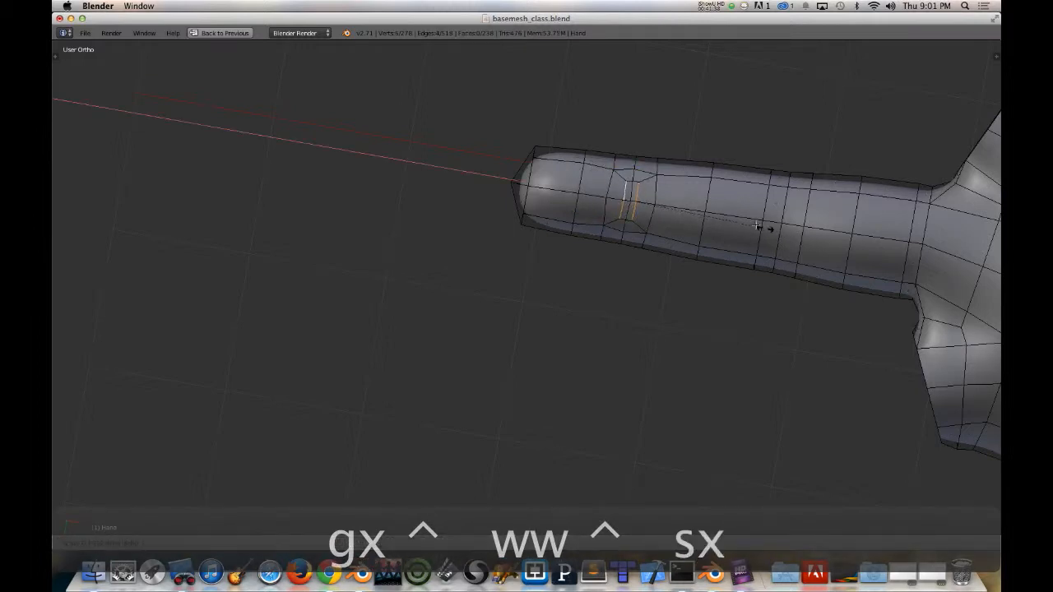
click(727, 219)
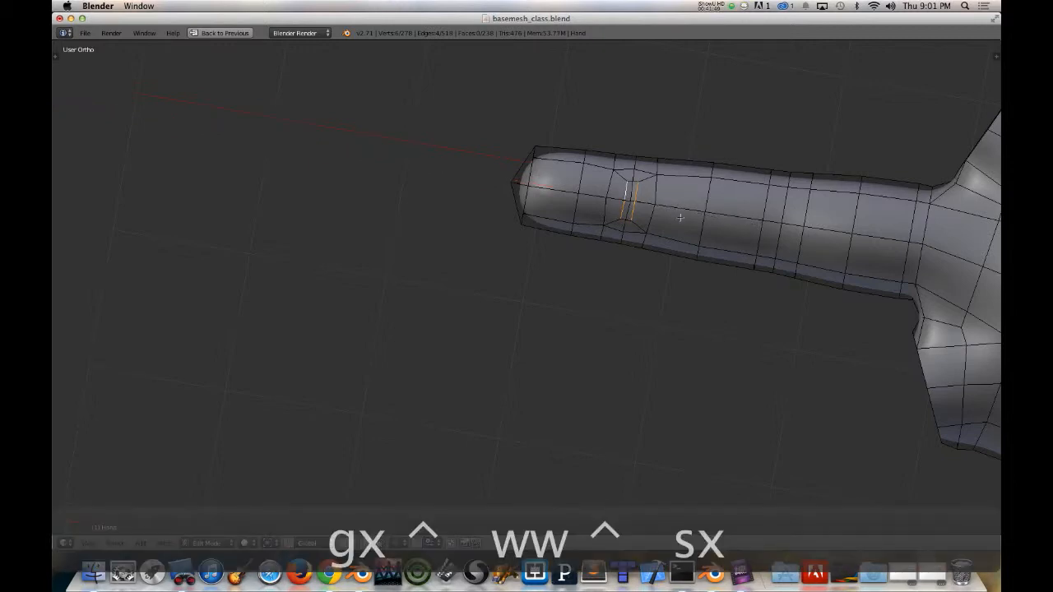
key(Tab)
mouse_move(700, 213)
middle_down()
mouse_move(712, 168)
mouse_move(684, 212)
middle_up()
key(Tab)
Step: Scale the midpoint vertices on the inner patch's two short sides slightly apart and check the finger in Object Mode
key(ctrl+Tab)
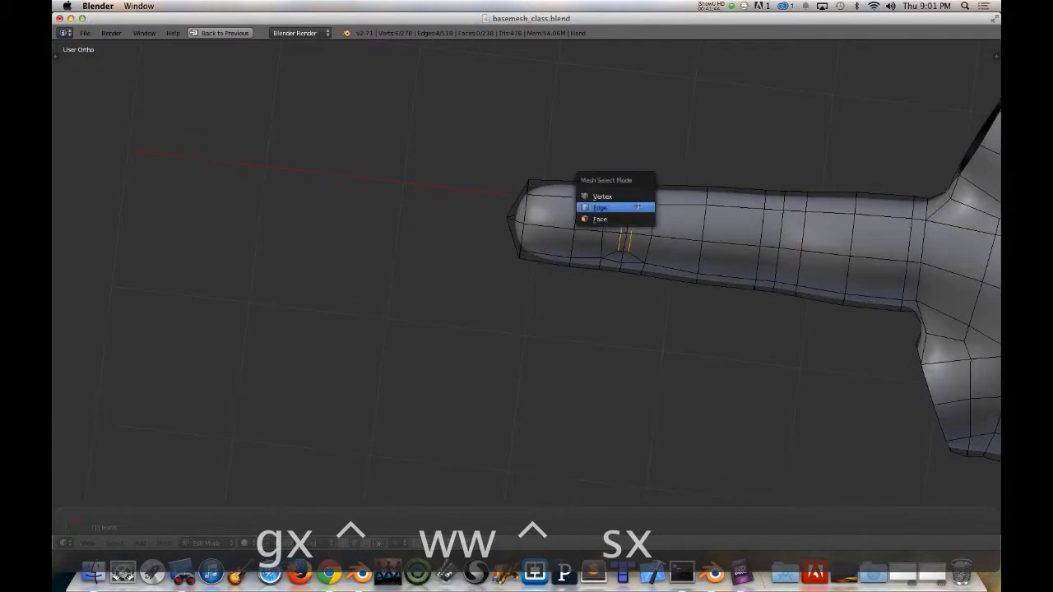
click(617, 193)
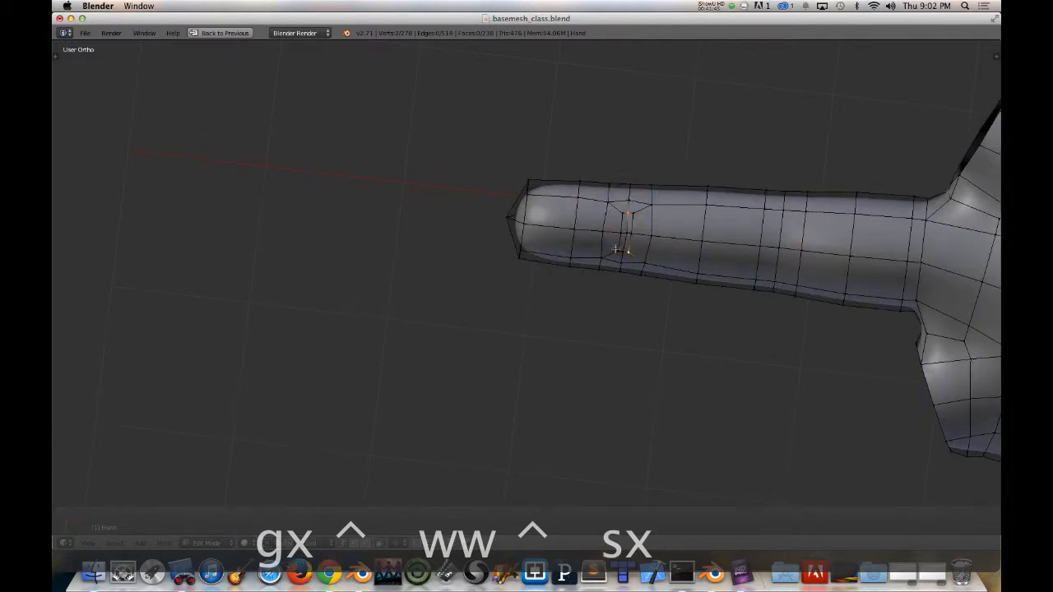
key(s)
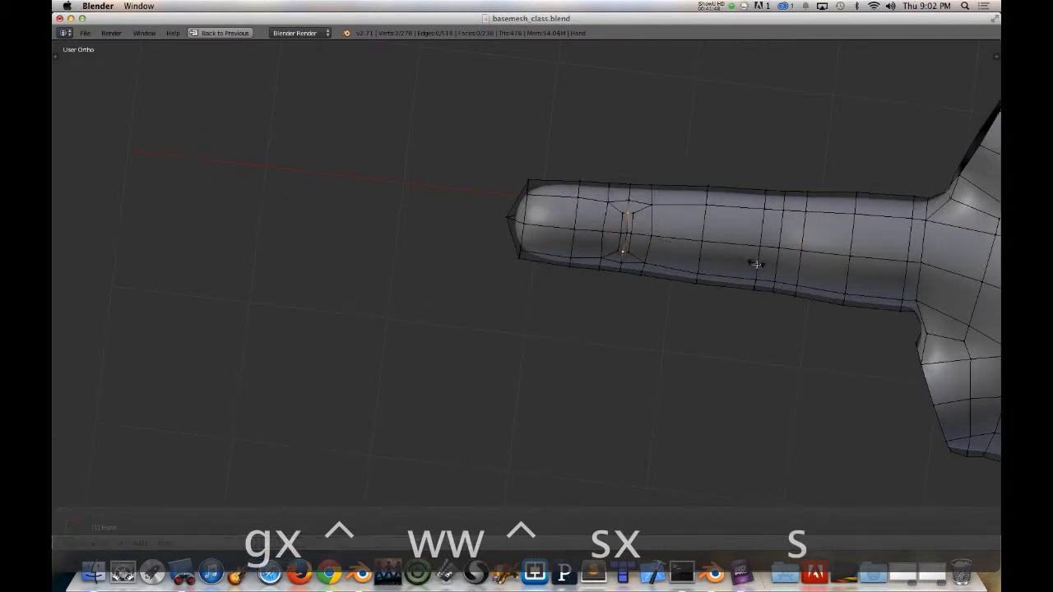
click(767, 275)
mouse_move(767, 275)
middle_down()
mouse_move(656, 350)
mouse_move(696, 240)
mouse_move(724, 304)
mouse_move(764, 216)
mouse_move(746, 413)
mouse_move(790, 337)
mouse_move(803, 263)
mouse_move(778, 254)
mouse_move(778, 233)
mouse_move(763, 269)
middle_up()
key(Tab)
key(Tab)
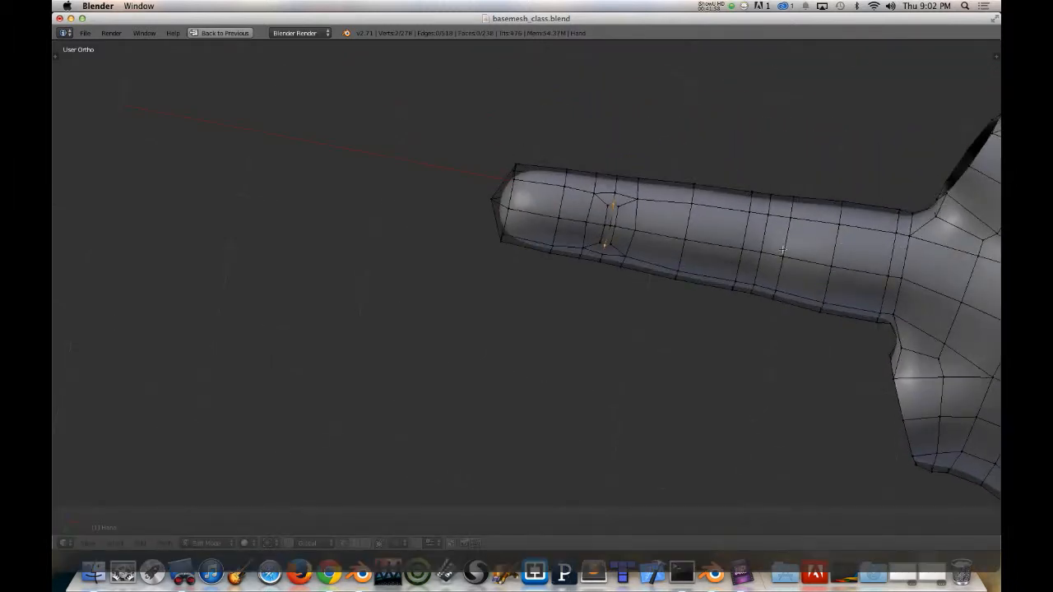
Step: Switch to face selection and inset the four faces on the underside of the finger's middle joint
key(ctrl+Tab)
click(762, 270)
right_click(752, 245)
shift+right_click(774, 234)
shift+right_click(768, 268)
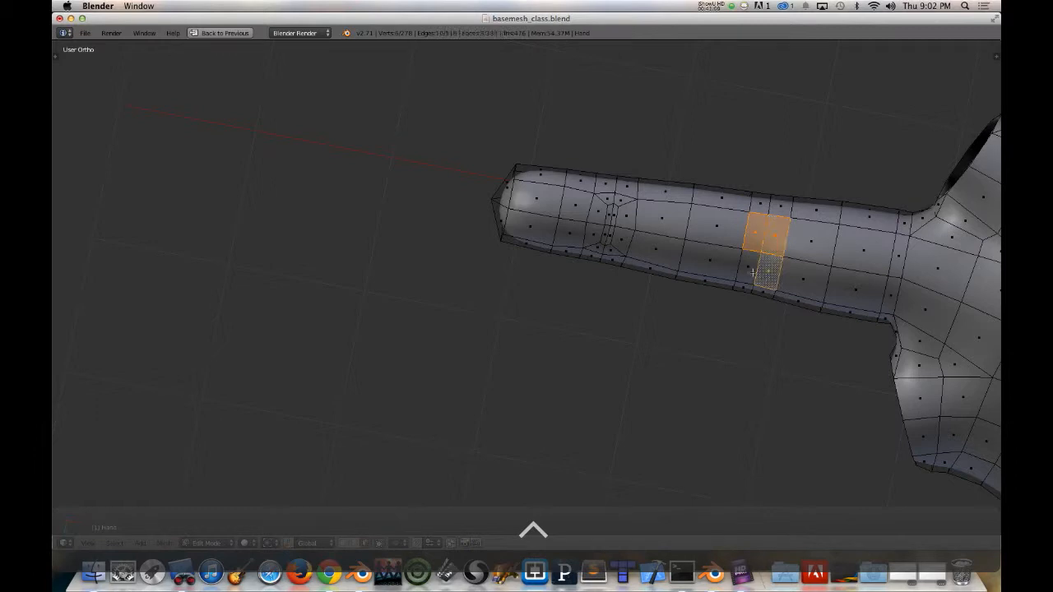
shift+right_click(748, 266)
key(i)
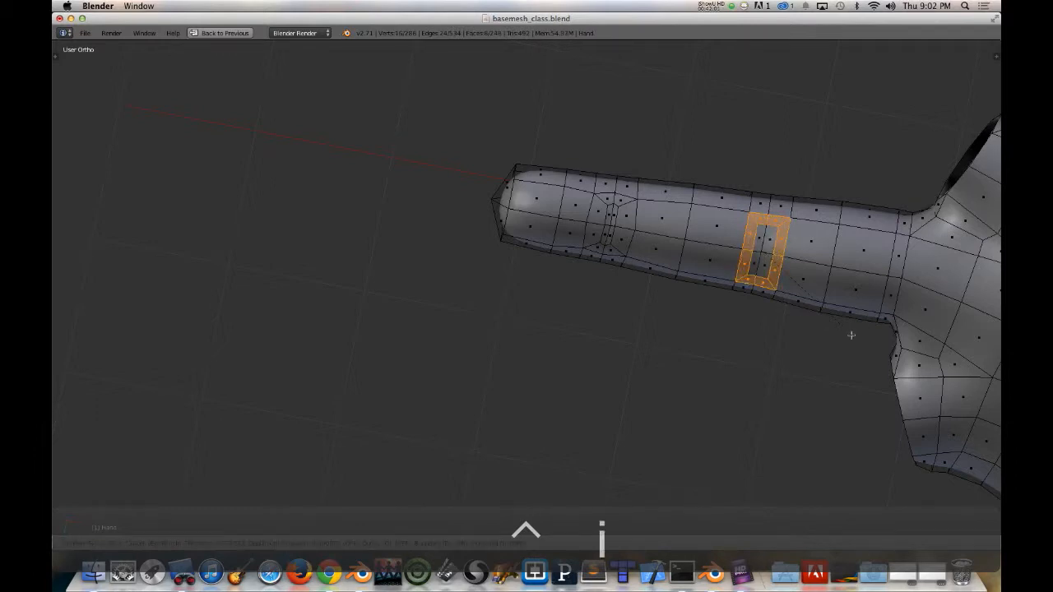
click(848, 332)
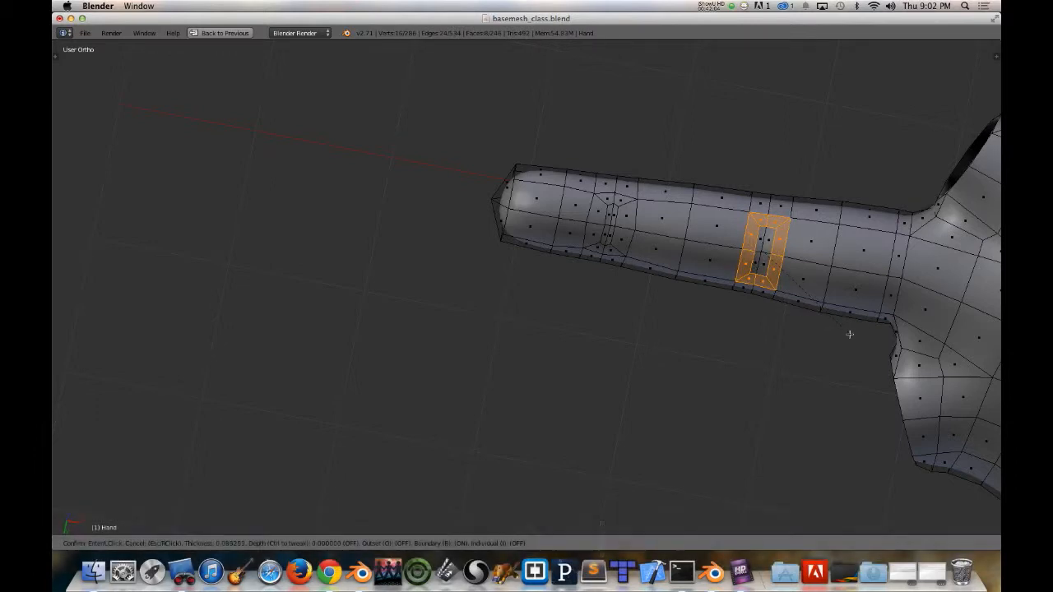
Step: Switch to edge selection and scale the two long sides of the middle joint's inner patch closer together along X
middle_drag(864, 272, 823, 247)
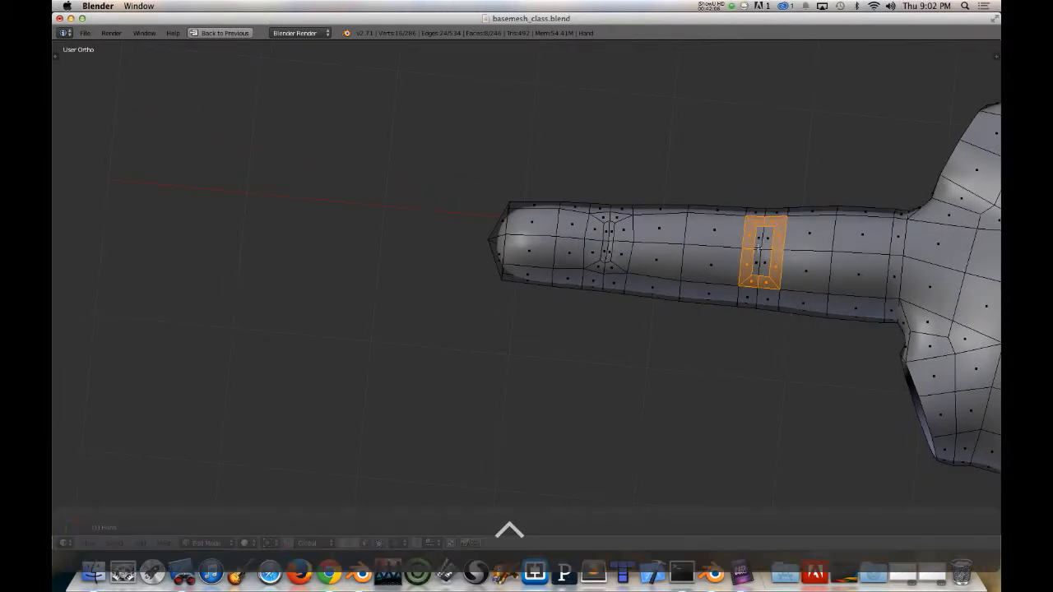
key(ctrl+Tab)
click(754, 240)
right_click(754, 241)
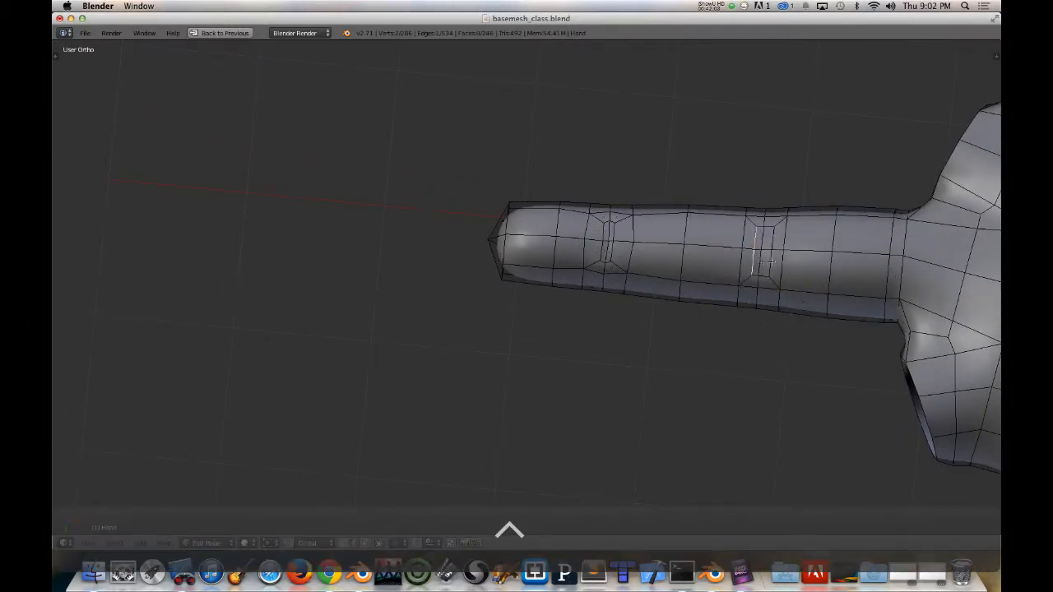
key(s)
key(x)
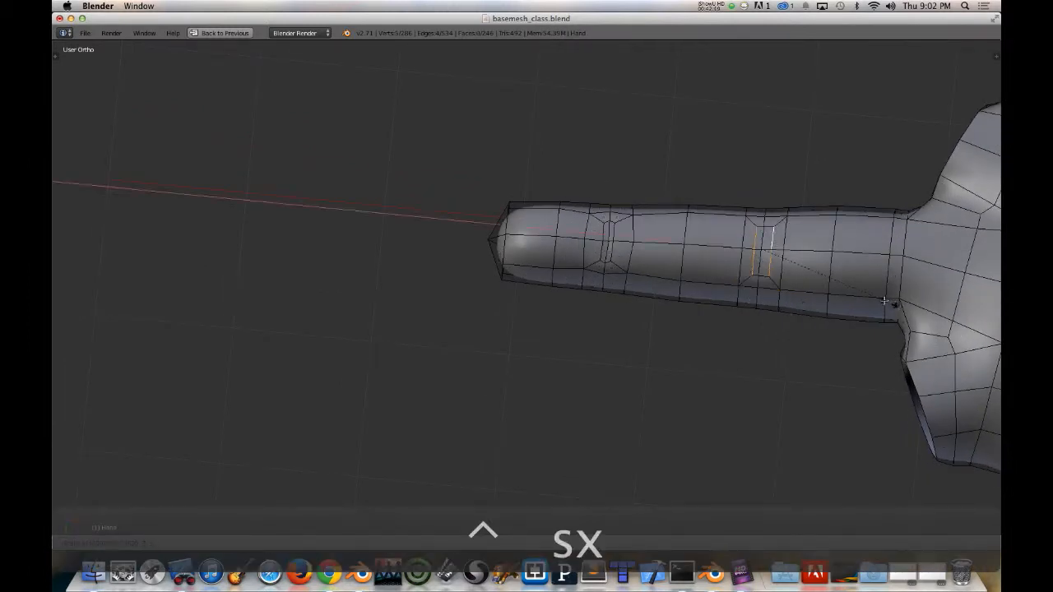
click(844, 293)
Step: Switch to face selection and smooth the ring of faces around the middle joint's inner patch several times
middle_drag(785, 260, 787, 274)
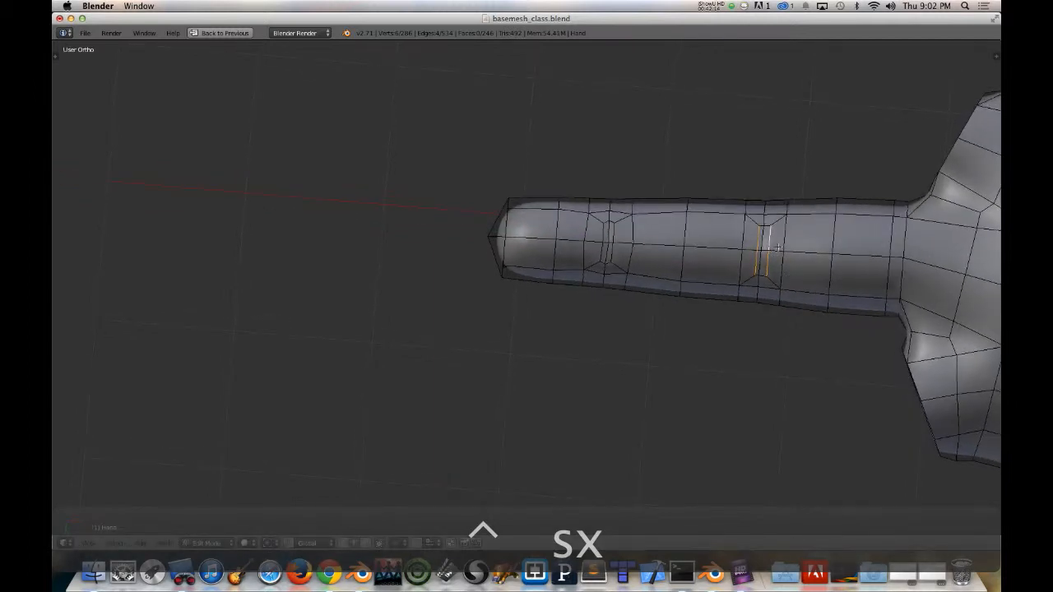
alt+right_click(778, 252)
key(ctrl+Tab)
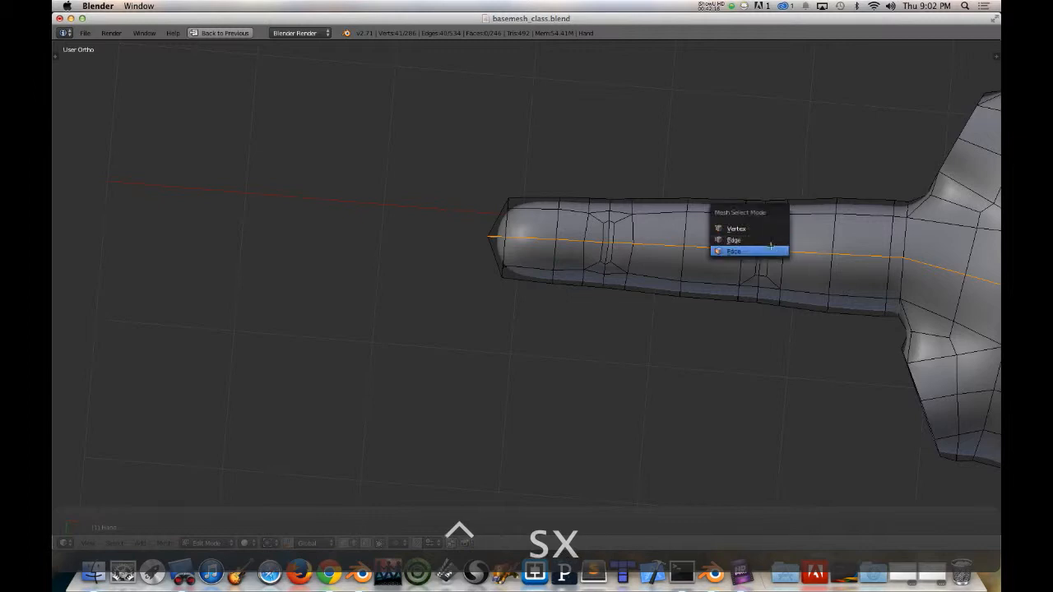
click(774, 250)
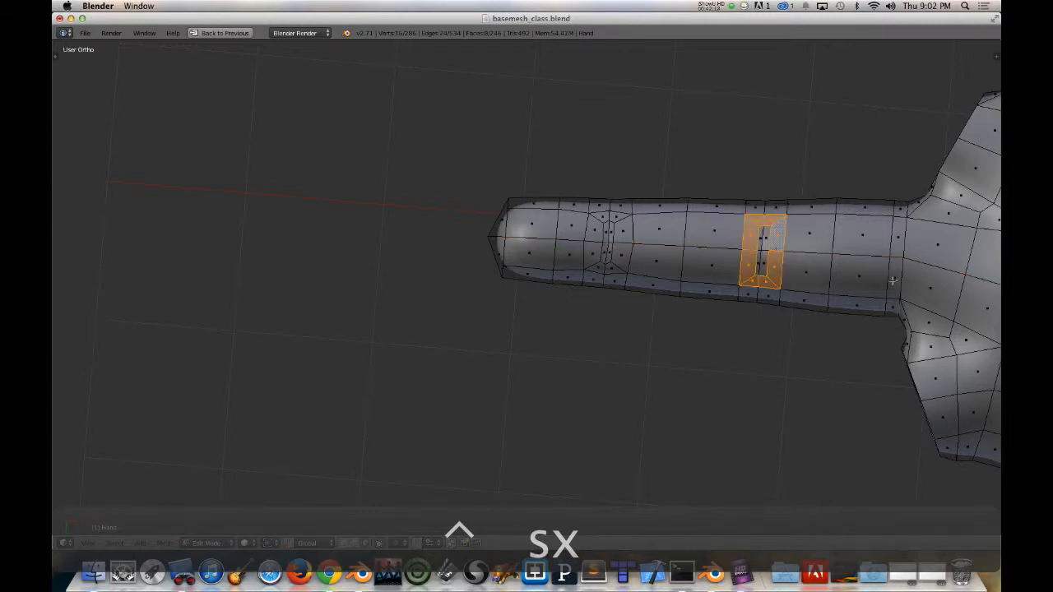
key(w)
key(w)
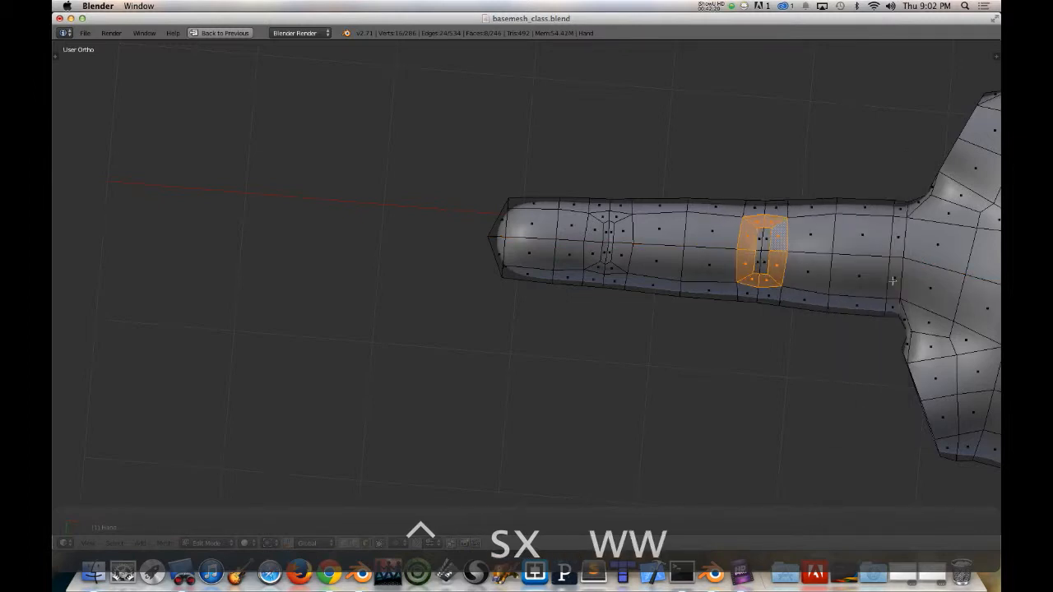
key(w)
key(w)
Step: Switch back to edge selection and scale the inner patch's two long sides closer together along X again
key(ctrl+Tab)
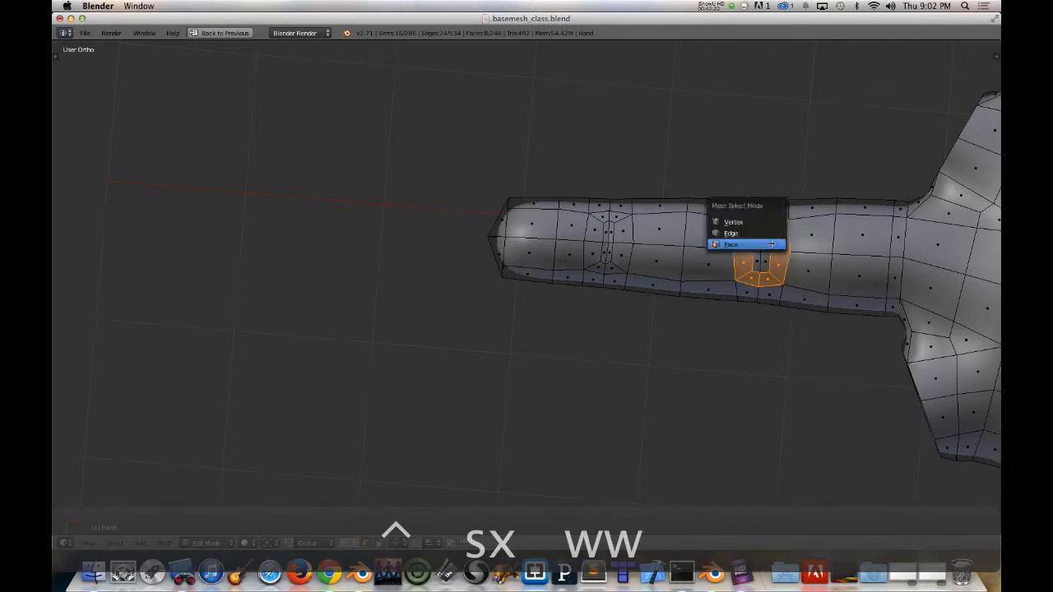
click(728, 228)
click(758, 258)
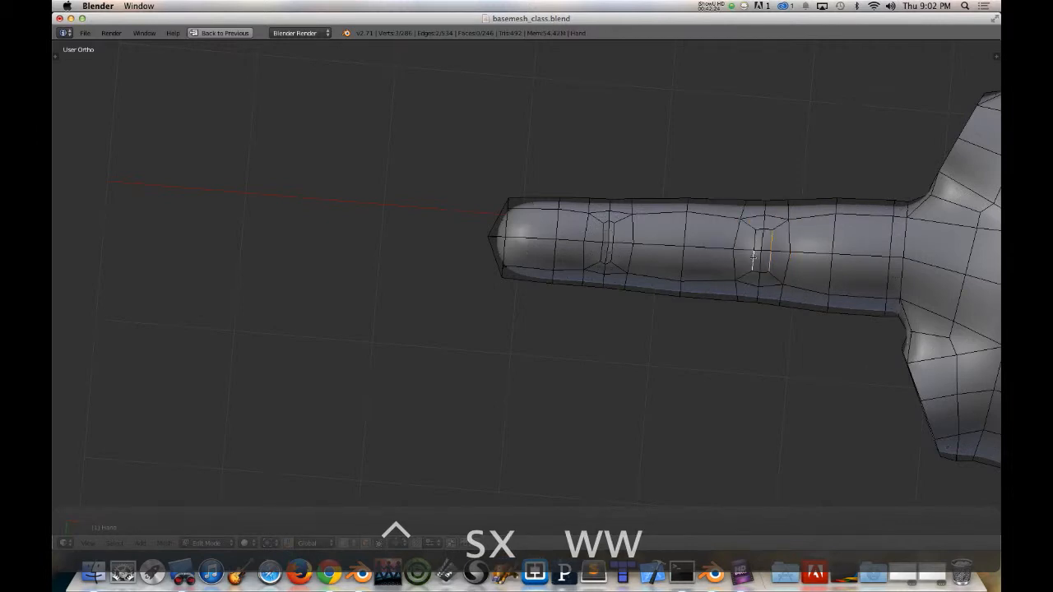
key(s)
key(x)
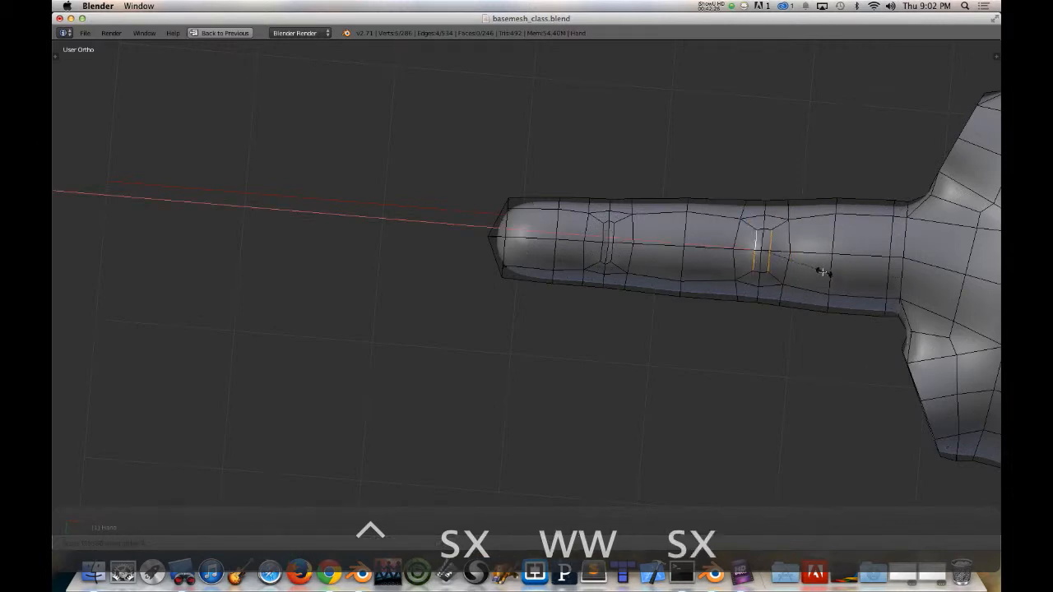
click(817, 271)
Step: Switch to vertex selection and move the center vertex of the middle joint's inner patch along the Z axis
middle_drag(818, 272, 800, 285)
key(ctrl+Tab)
click(759, 244)
key(g)
key(z)
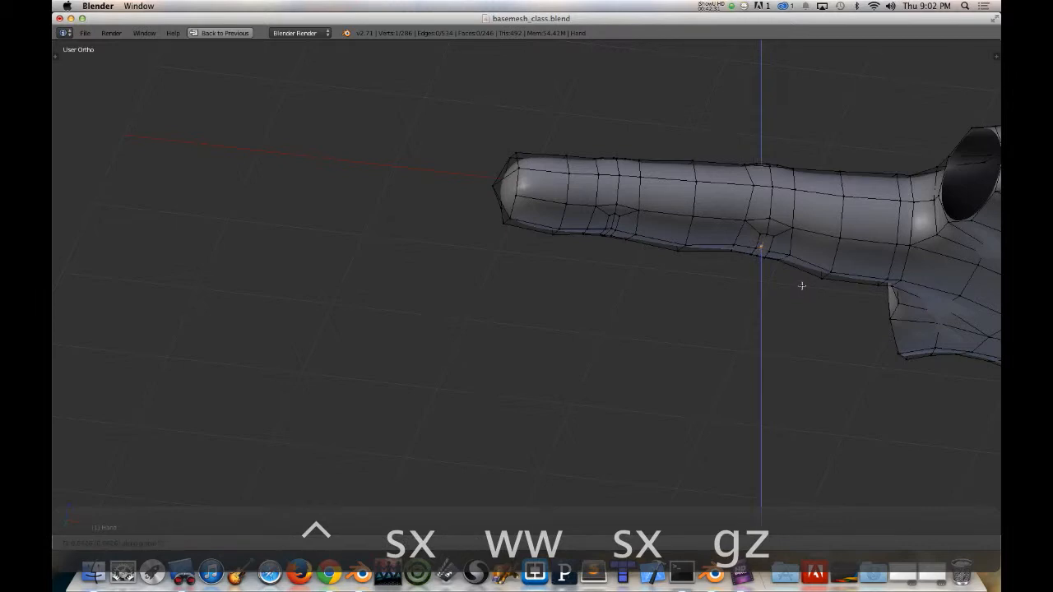
click(802, 286)
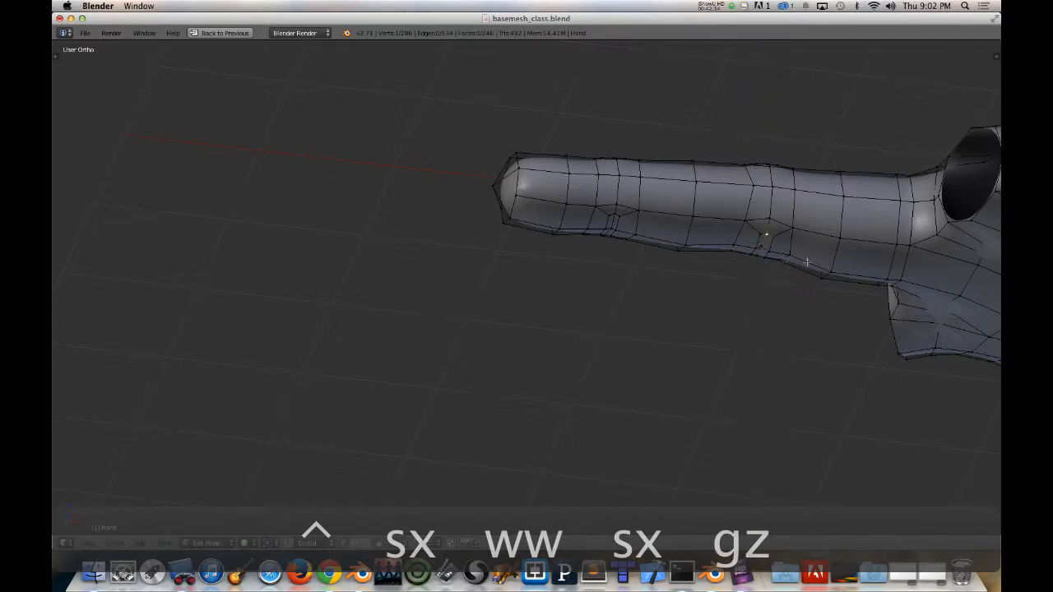
Step: Scale the midpoint vertices on the inner patch's short sides slightly apart, and rescale the spacing of those on its long sides
middle_drag(806, 261, 752, 280)
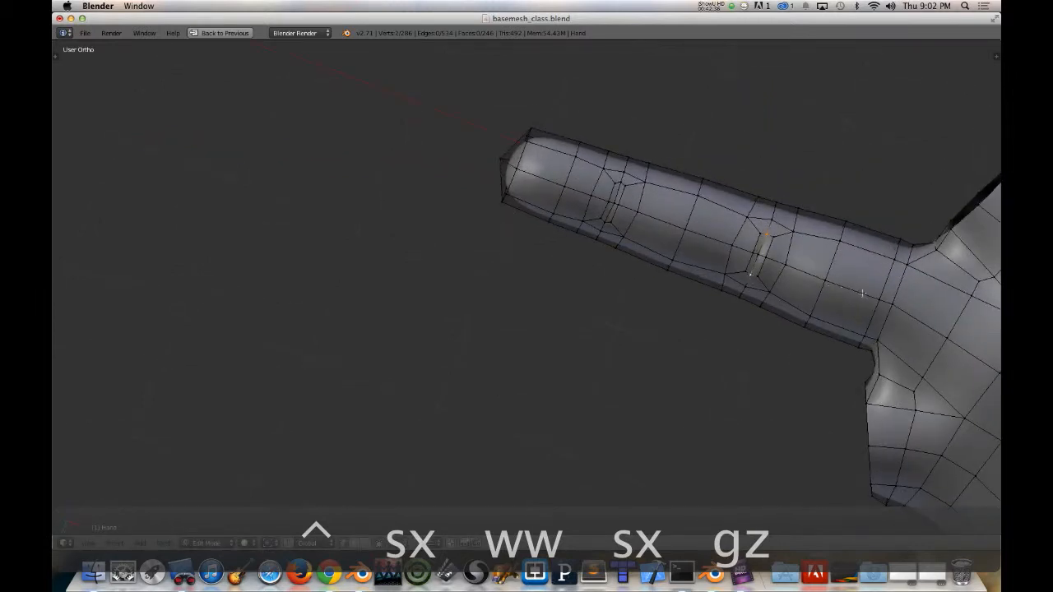
key(s)
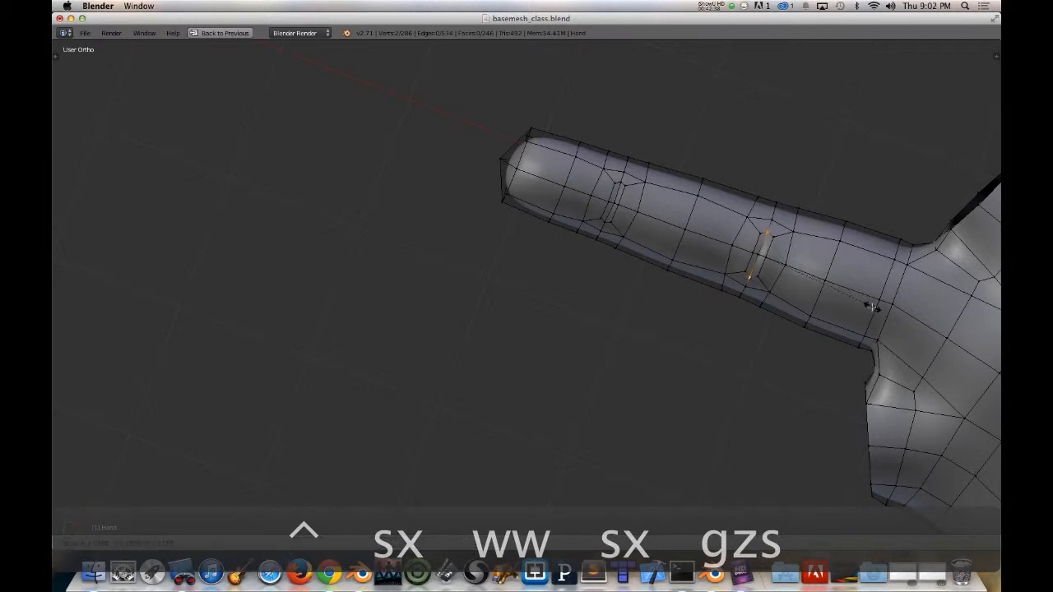
click(872, 309)
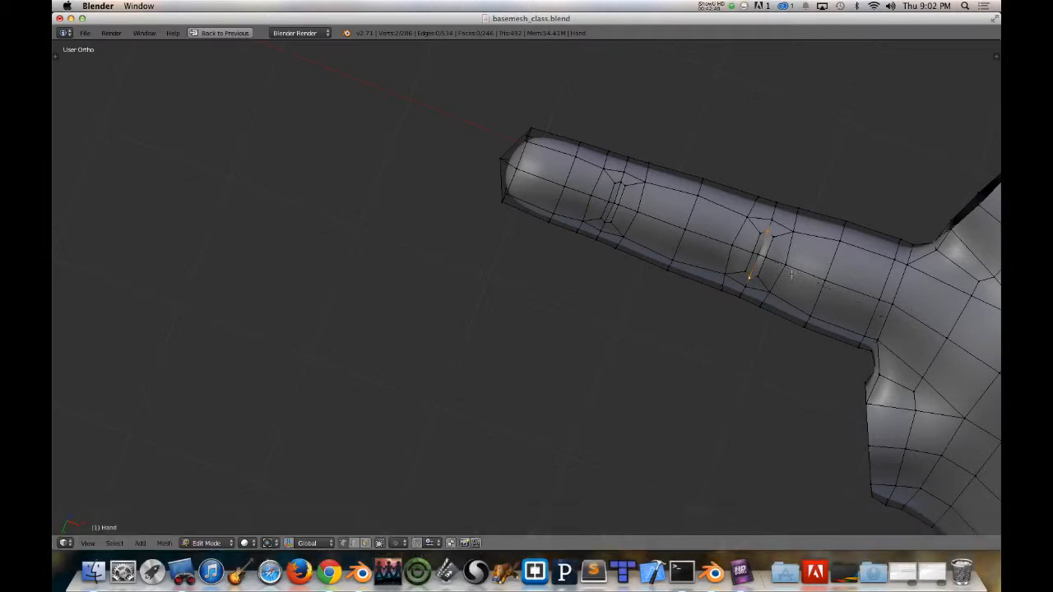
middle_drag(775, 259, 756, 257)
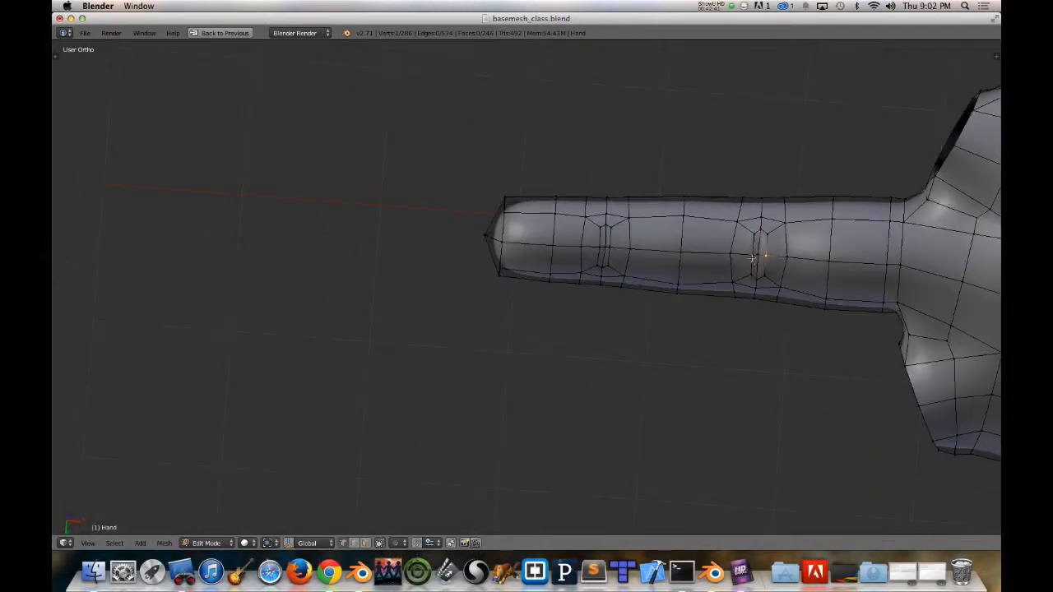
key(s)
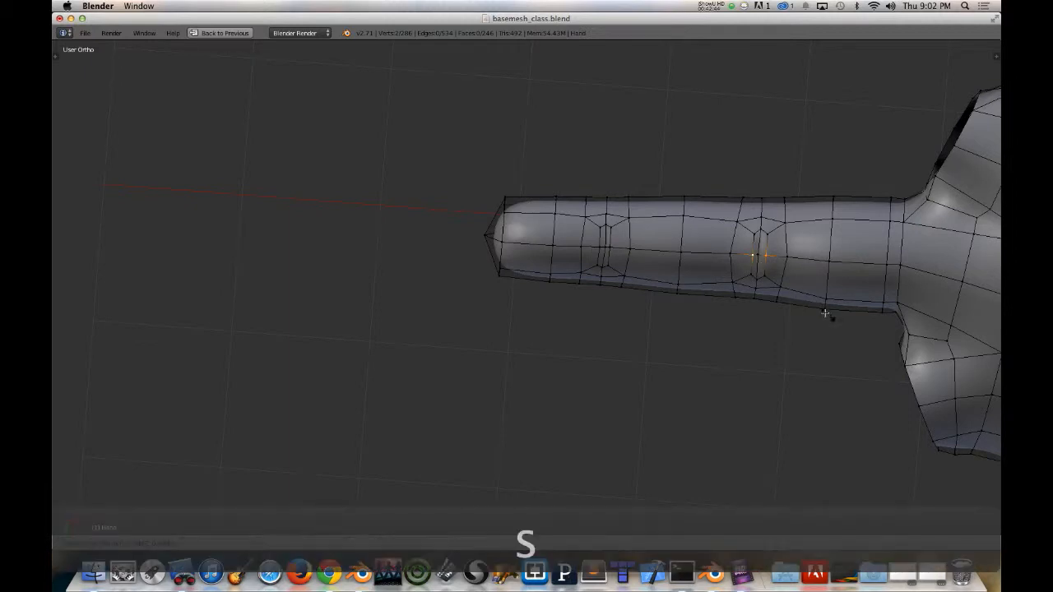
click(798, 293)
Step: Move the lengthwise row of three middle vertices on the middle joint's inner patch slightly along X and smooth it
middle_drag(799, 294, 763, 259)
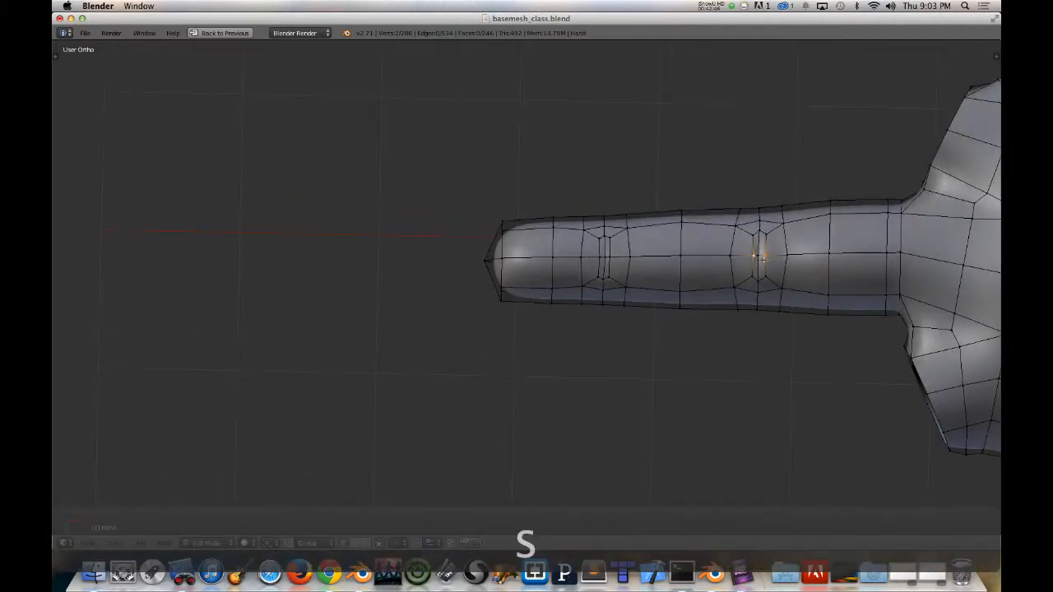
key(g)
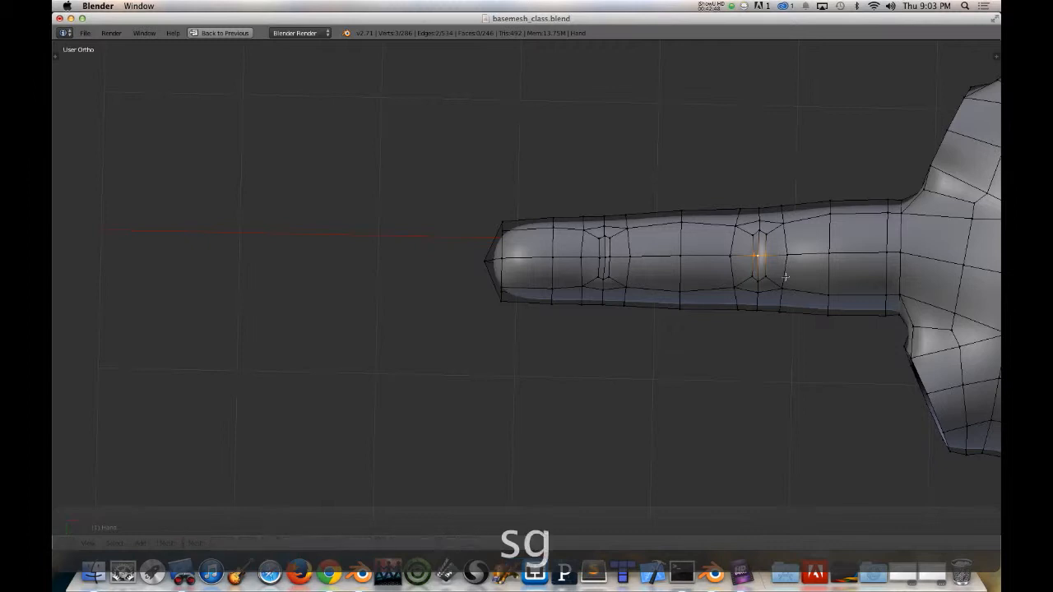
key(x)
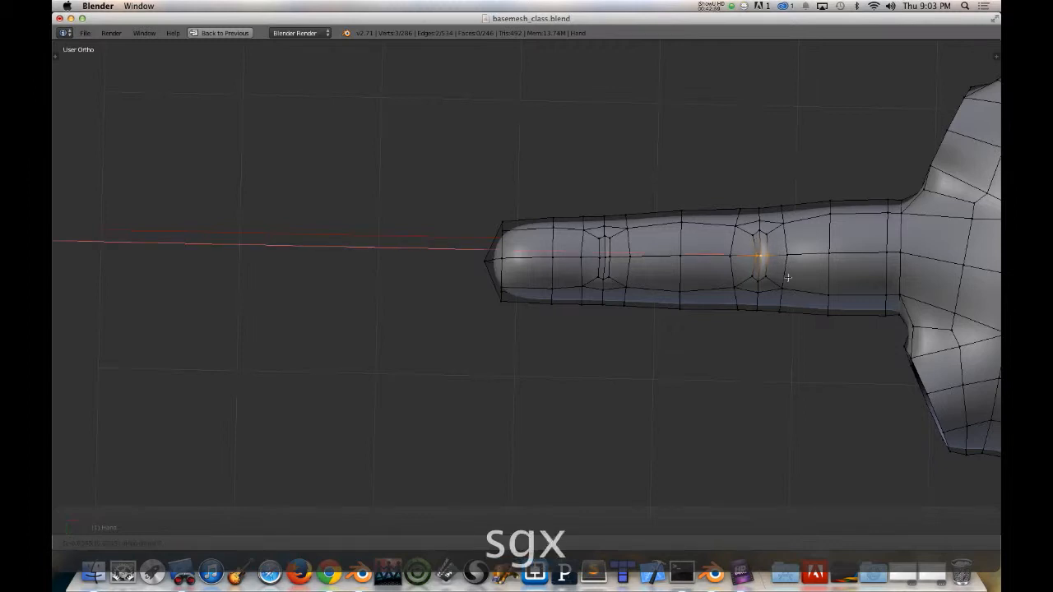
click(788, 278)
key(Tab)
middle_drag(803, 249, 786, 296)
key(Tab)
key(w)
click(814, 306)
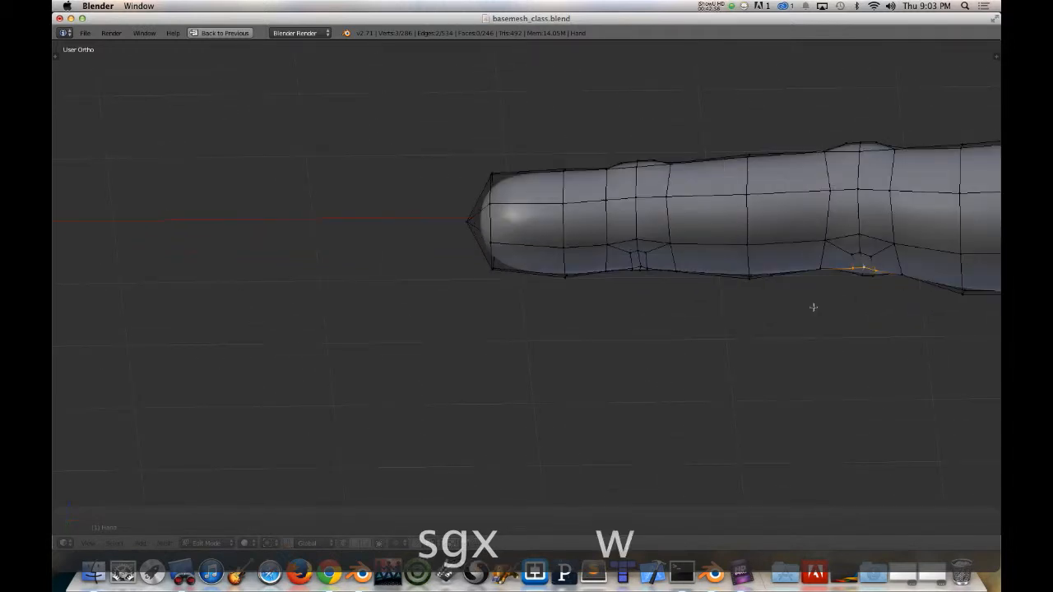
Step: Scale the spacing between the long-side midpoint vertices of the middle joint's inner patch and check the finger in Object Mode
middle_drag(859, 305, 876, 270)
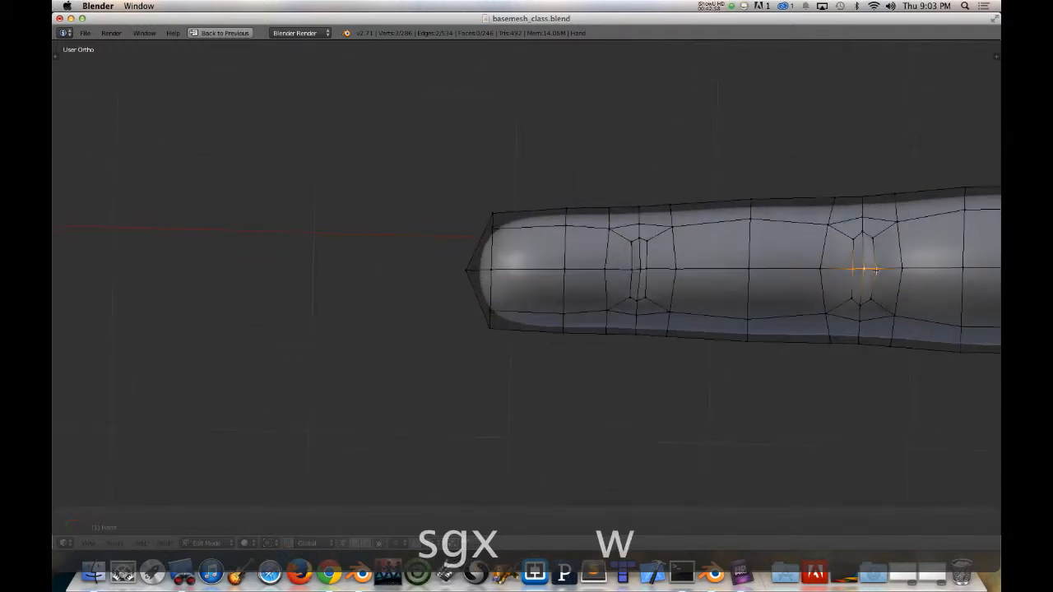
key(s)
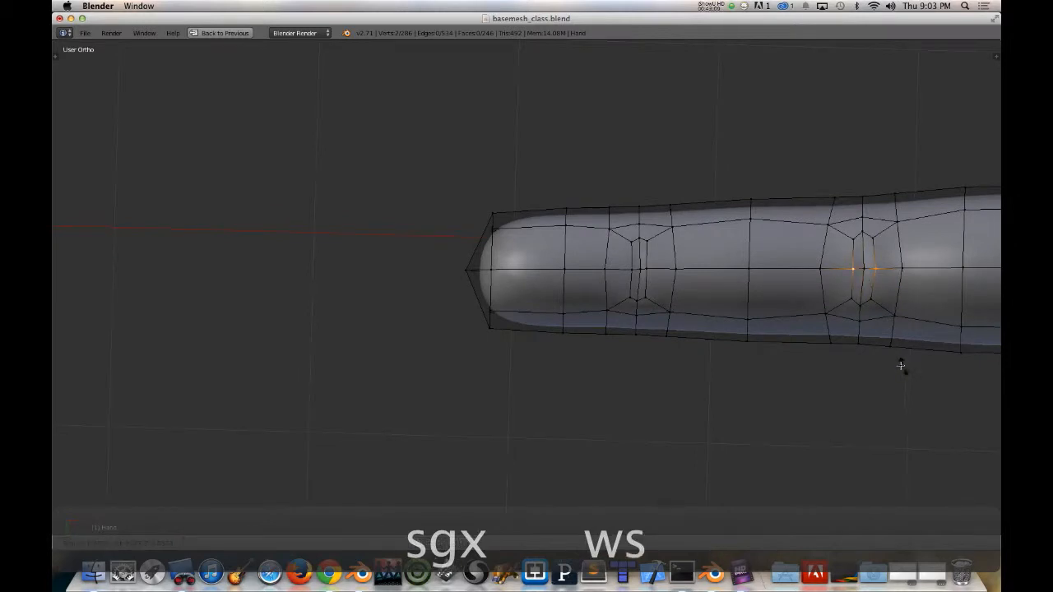
click(891, 354)
middle_drag(890, 355, 683, 300)
key(Tab)
scroll(886, 358, up, 4)
scroll(888, 359, down, 4)
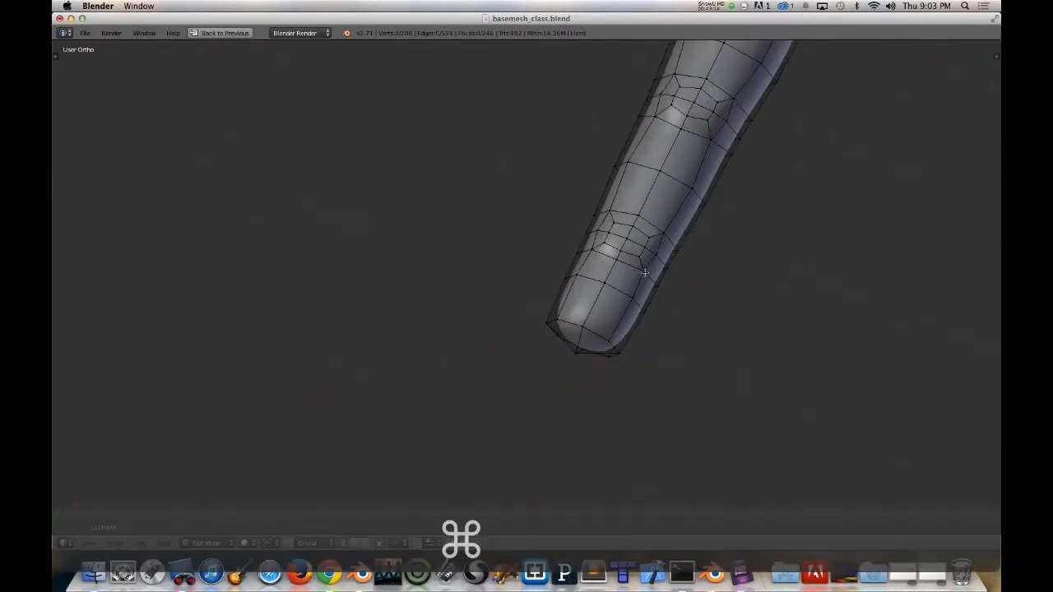
middle_drag(633, 269, 613, 362)
key(ctrl+Tab)
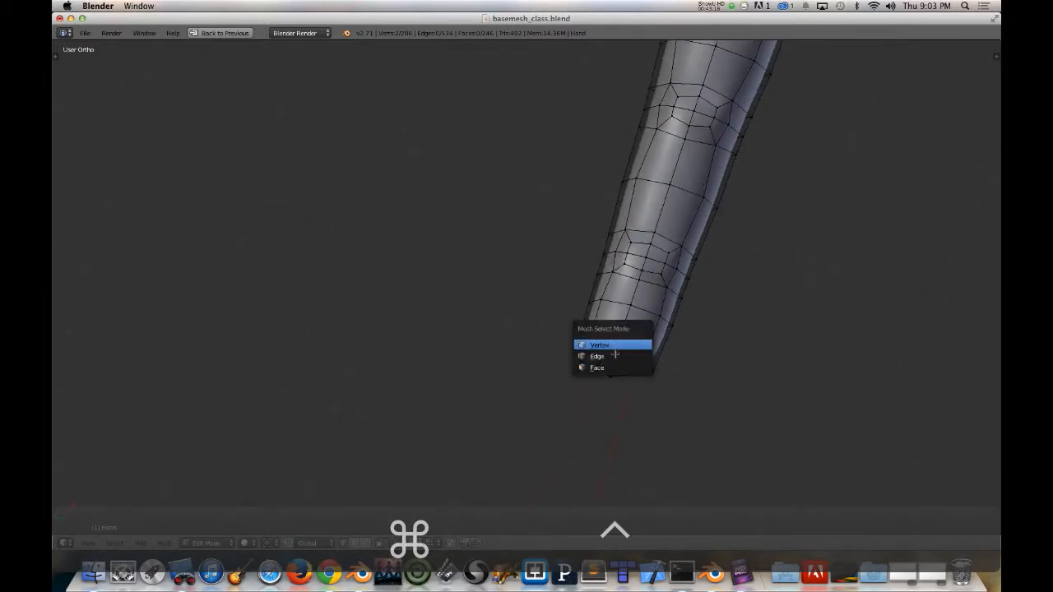
click(609, 367)
right_click(609, 329)
shift+right_click(638, 332)
shift+right_click(651, 293)
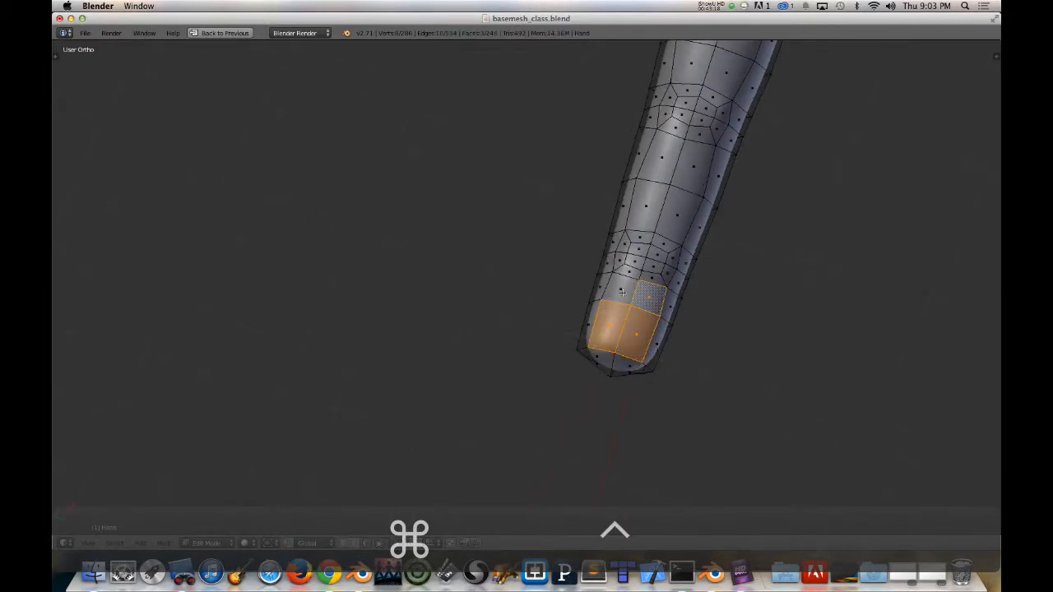
shift+right_click(622, 291)
middle_drag(676, 328, 634, 321)
Step: Switch to edge selection and, in top view, slide the edge loop around the fingertip toward the outermost knuckle
key(ctrl+Tab)
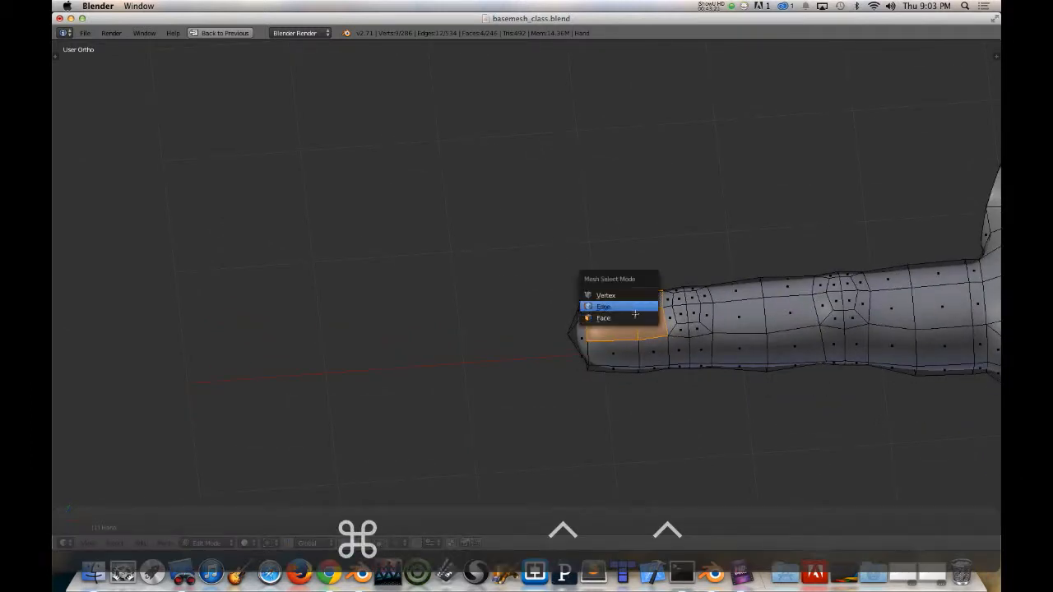
click(635, 308)
alt+right_click(636, 330)
key(7)
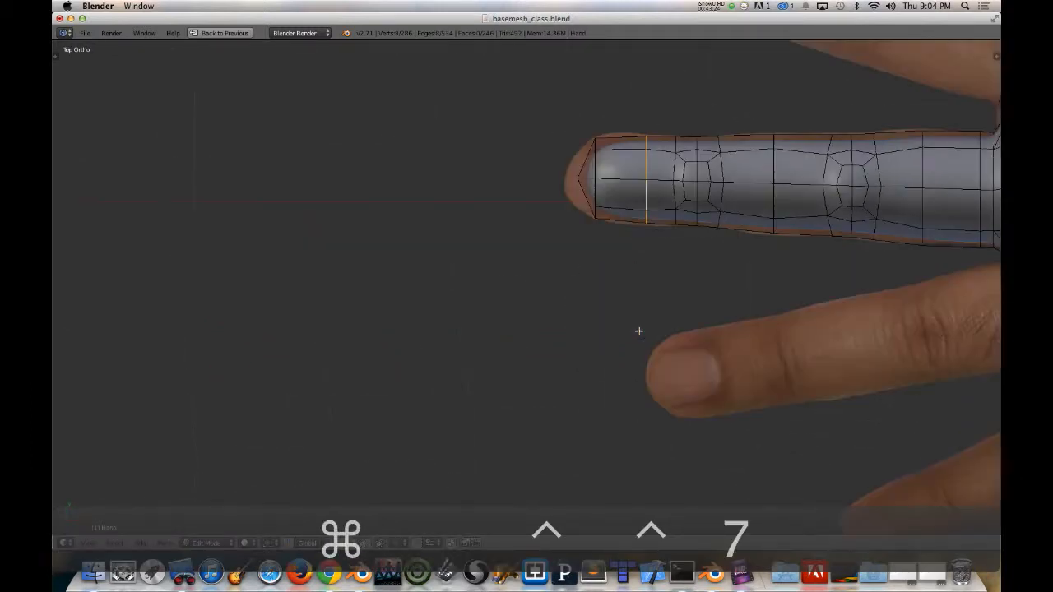
key(z)
key(z)
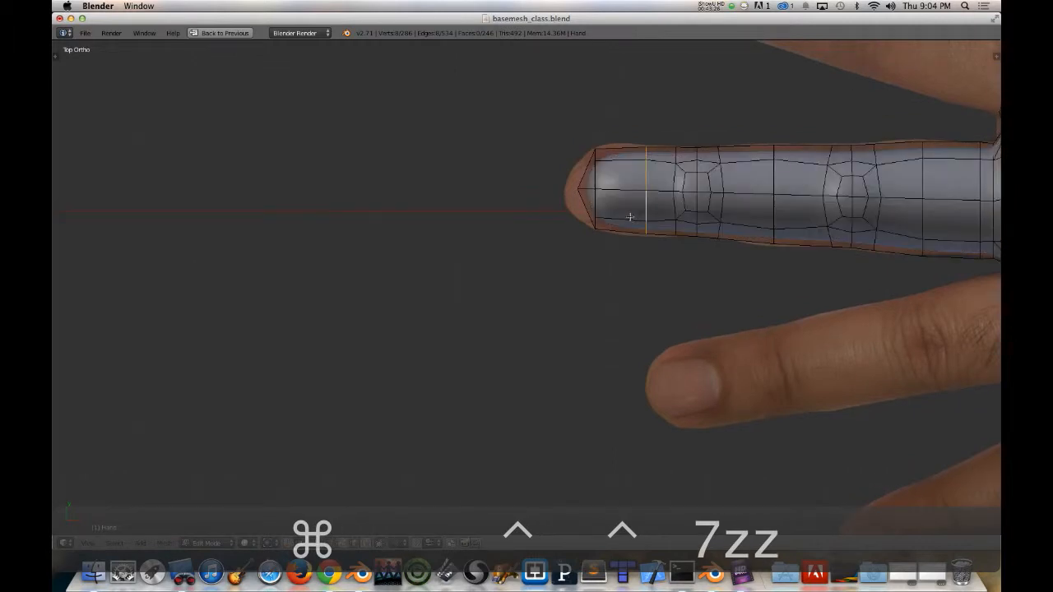
key(g)
key(g)
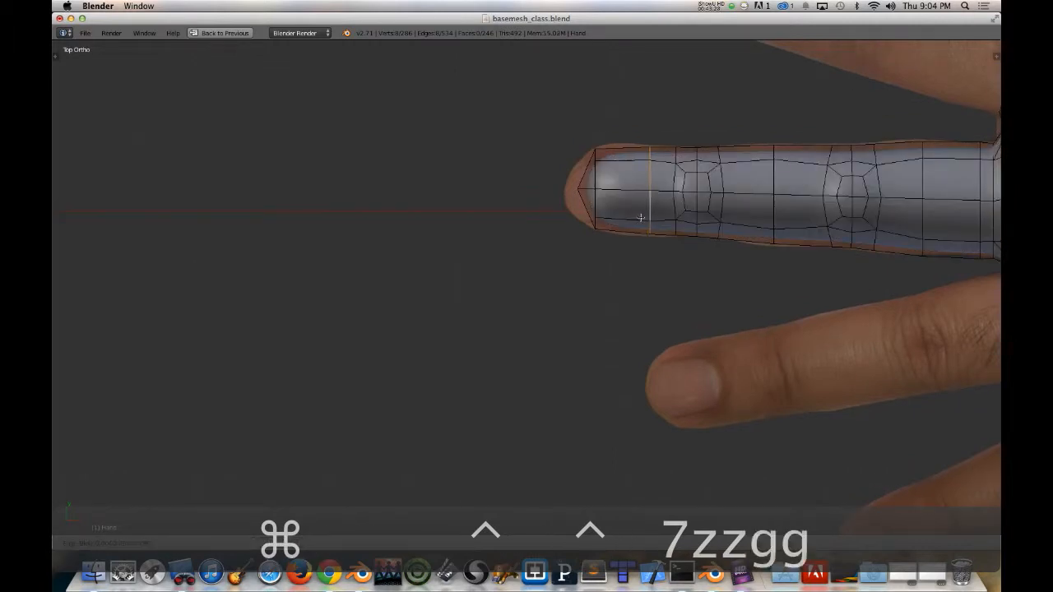
click(650, 217)
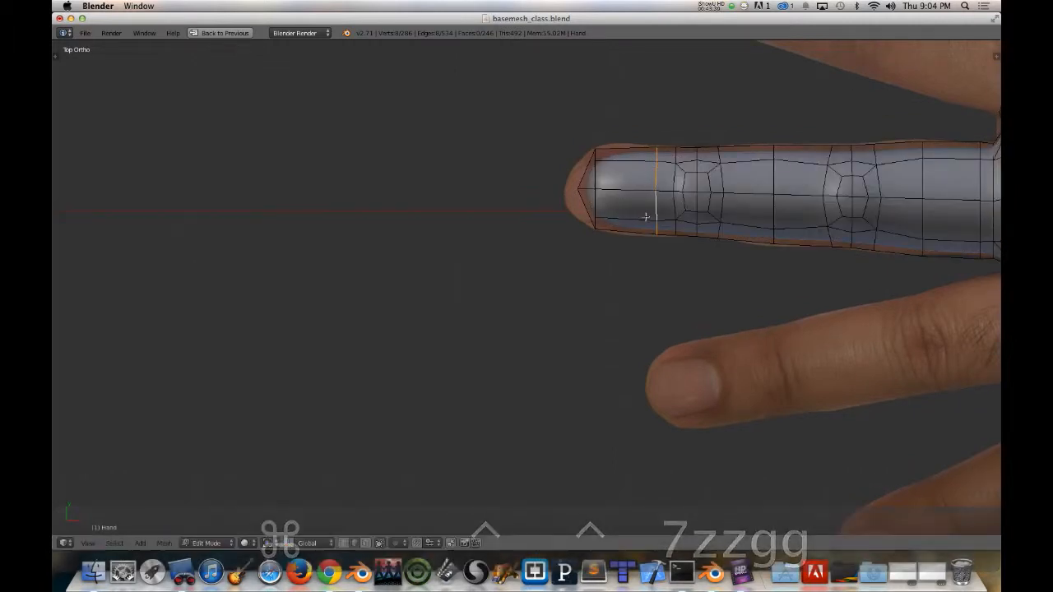
Step: Add an edge loop across the fingertip between its end and the loop near the outermost knuckle, and compare it with the reference in top view
key(ctrl+r)
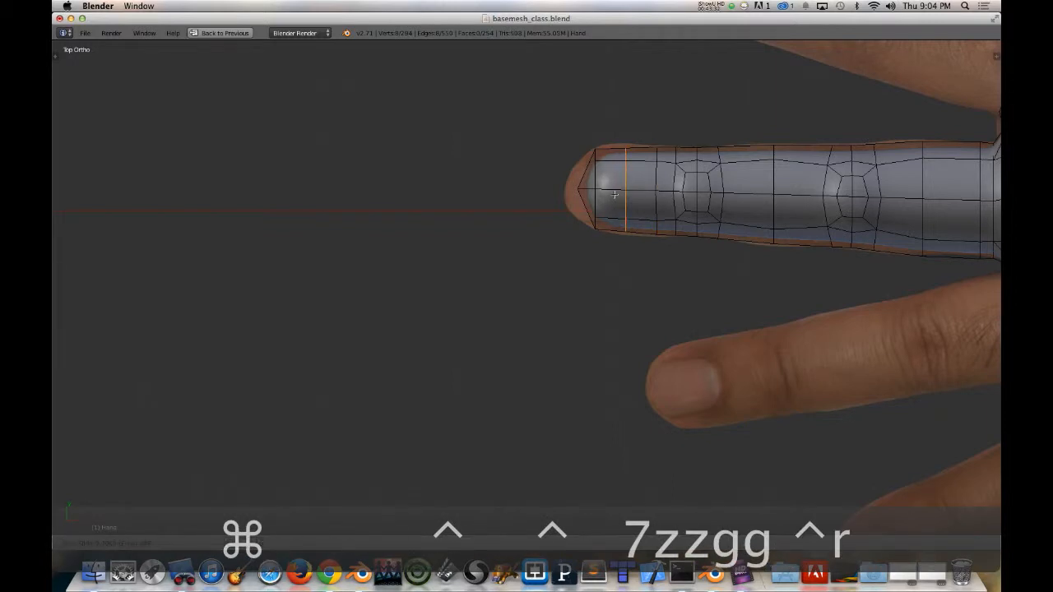
key(z)
mouse_move(625, 205)
middle_down()
mouse_move(656, 242)
mouse_move(847, 292)
middle_up()
key(z)
key(ctrl+Up)
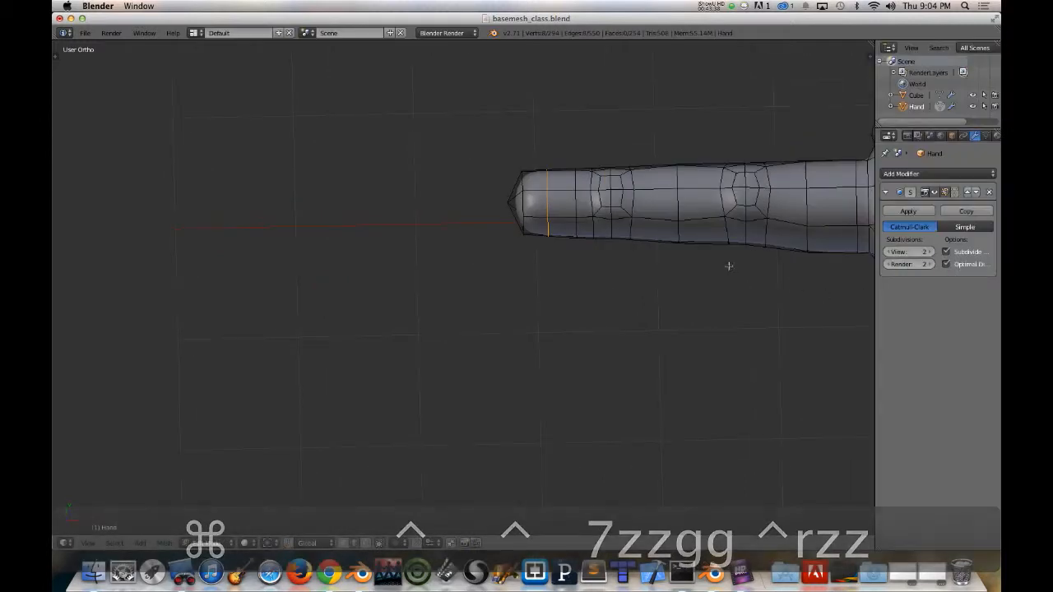
key(ctrl+Up)
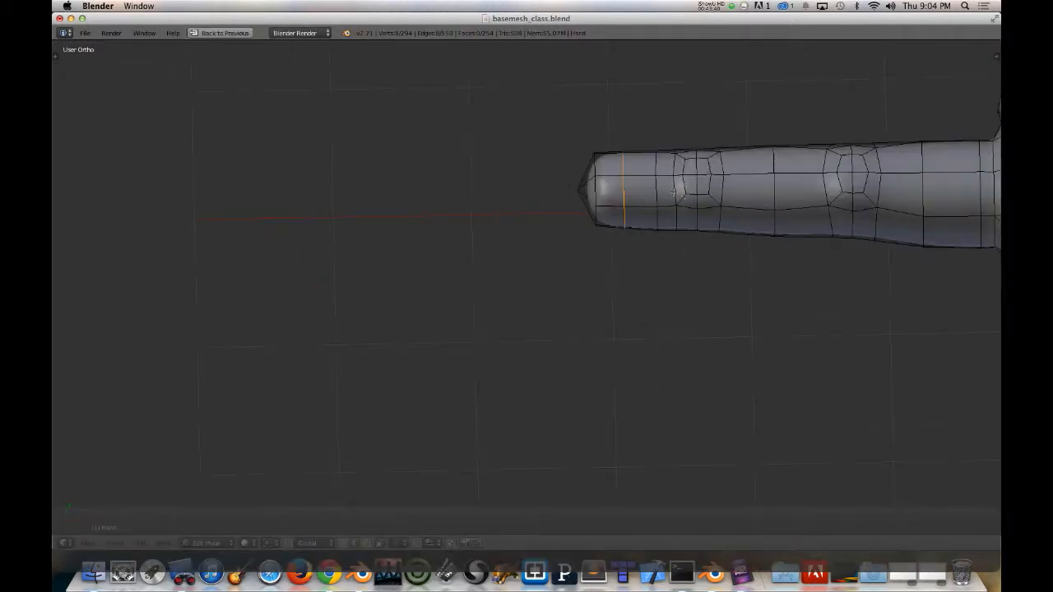
mouse_move(673, 193)
middle_down()
mouse_move(677, 225)
mouse_move(646, 170)
mouse_move(643, 191)
mouse_move(591, 193)
middle_up()
key(z)
key(z)
key(7)
key(z)
key(z)
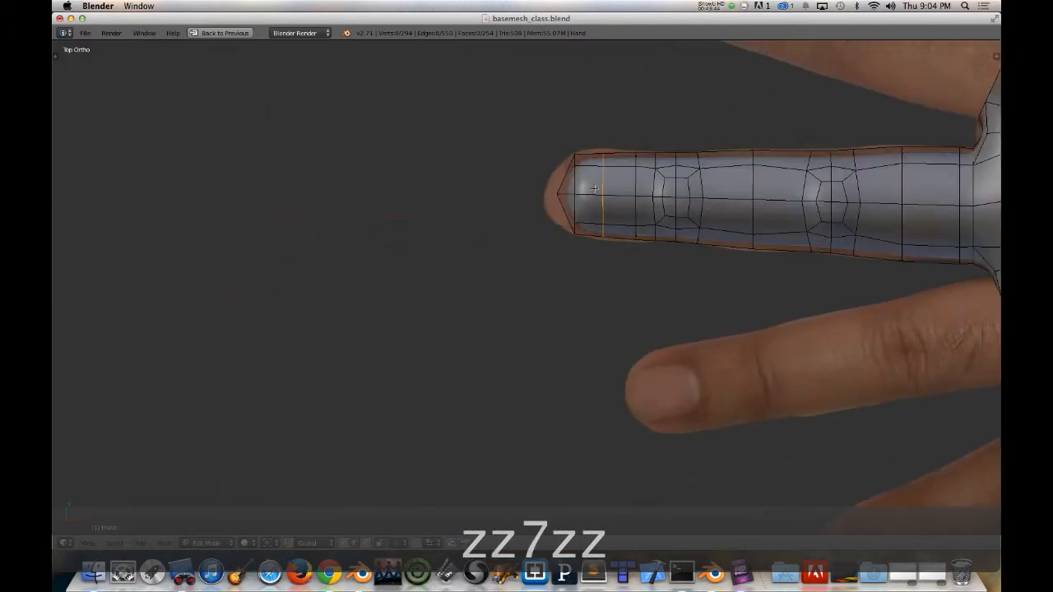
Step: In face selection, select the four top faces at the fingertip and inset them by about 0.019
key(ctrl+Tab)
click(568, 200)
shift+click(616, 186)
shift+click(619, 213)
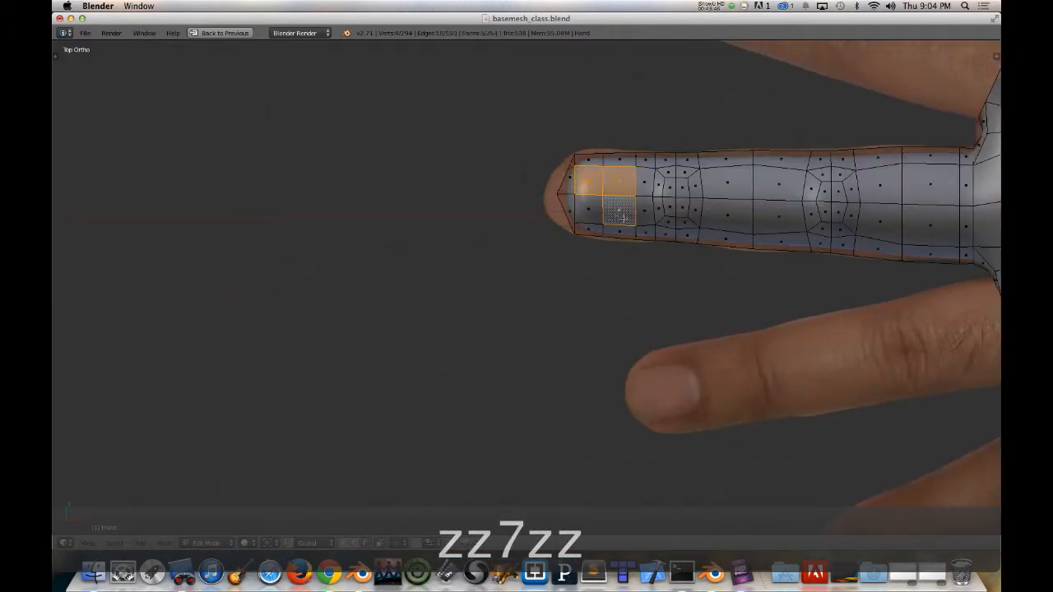
shift+click(602, 217)
middle_drag(596, 236, 872, 241)
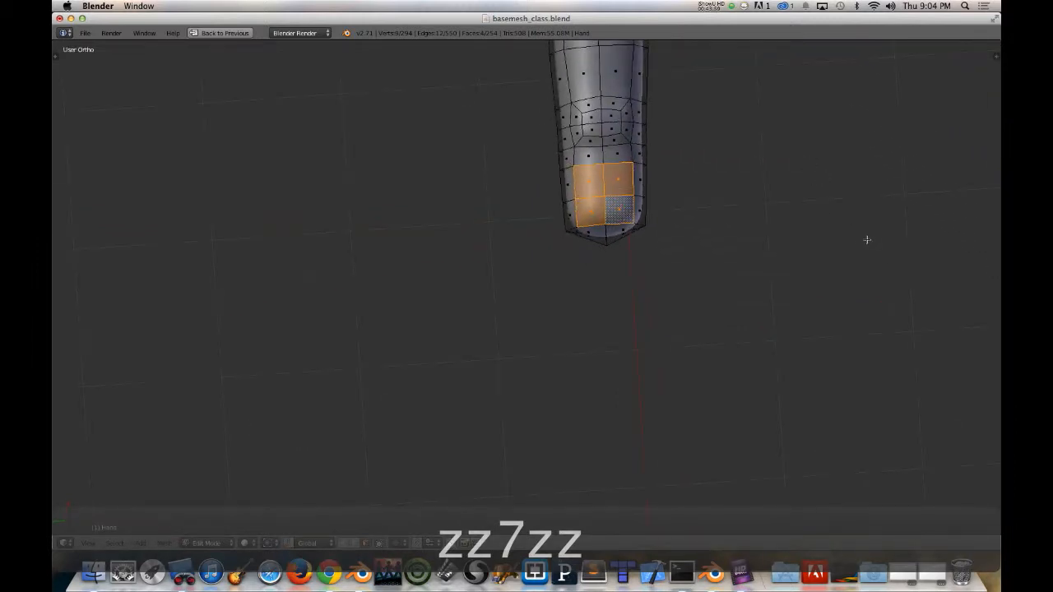
key(i)
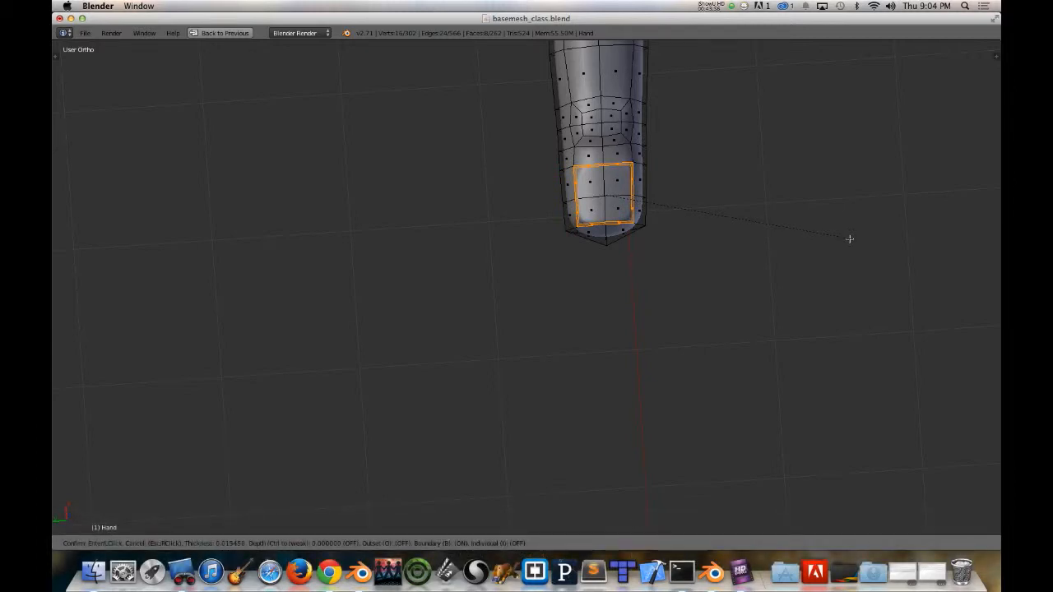
click(849, 239)
Step: Select the two inset nail faces nearest the fingertip and raise them slightly along Z
middle_drag(849, 239, 422, 261)
scroll(598, 193, up, 6)
middle_drag(452, 193, 501, 235)
right_click(459, 193)
shift+right_click(463, 181)
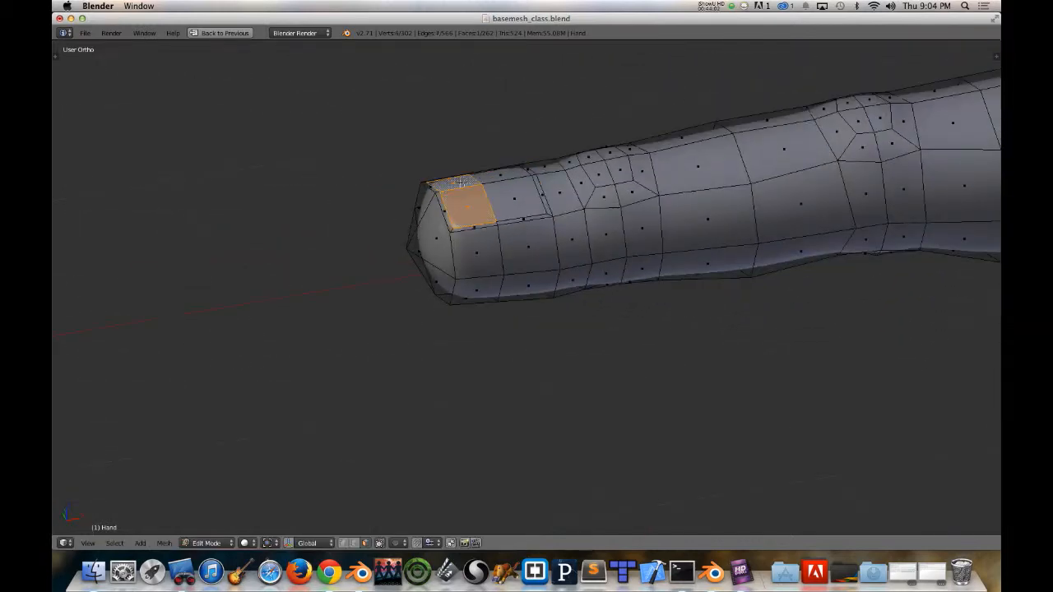
shift+right_click(500, 177)
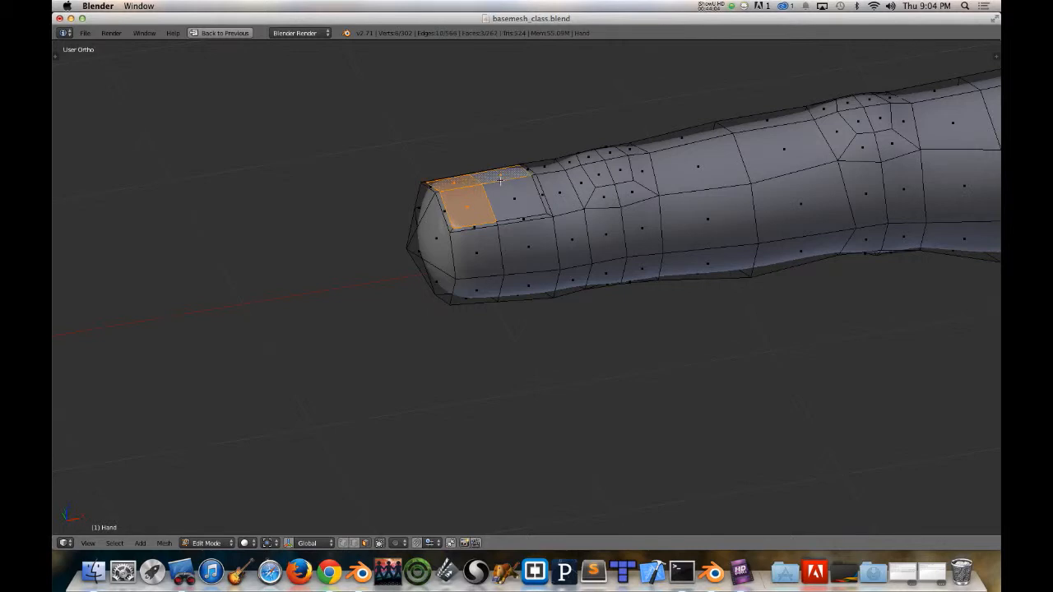
shift+right_click(490, 187)
key(g)
key(z)
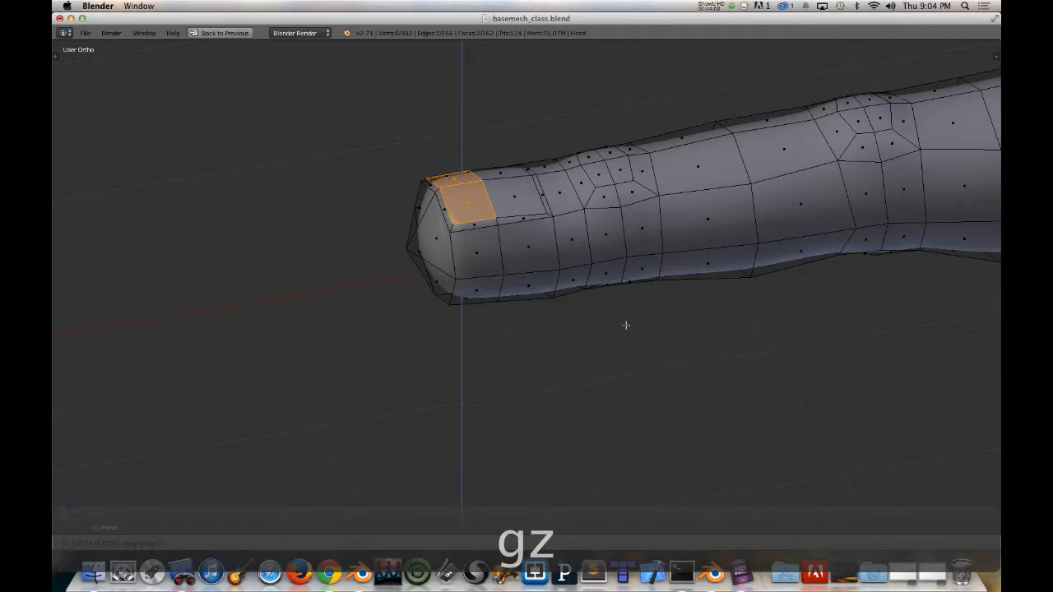
click(625, 325)
Step: Select all four inset nail faces, scale them slightly, and smooth them
middle_drag(625, 325, 520, 242)
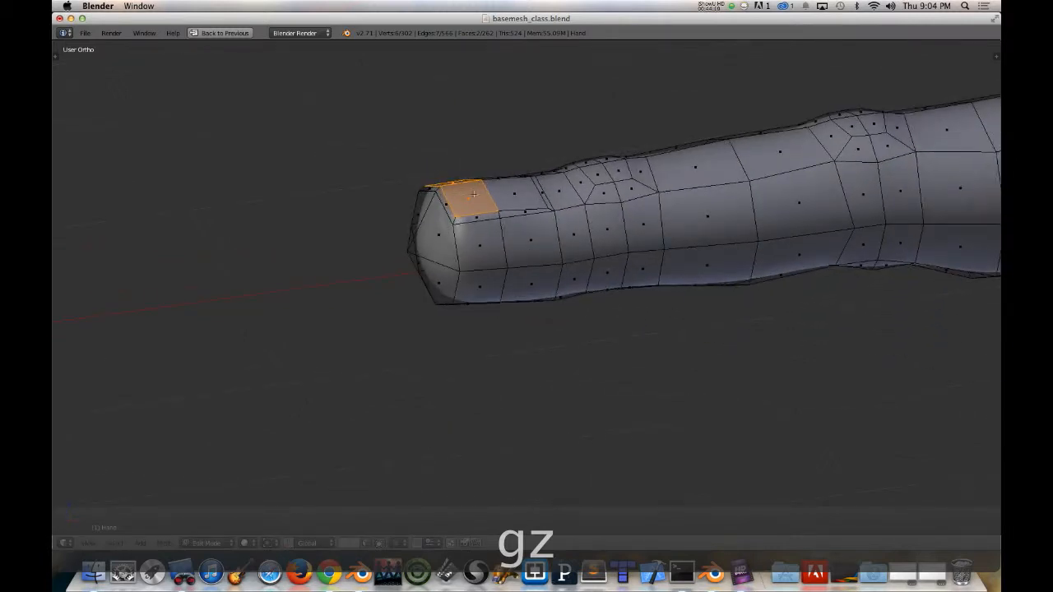
middle_drag(474, 194, 497, 210)
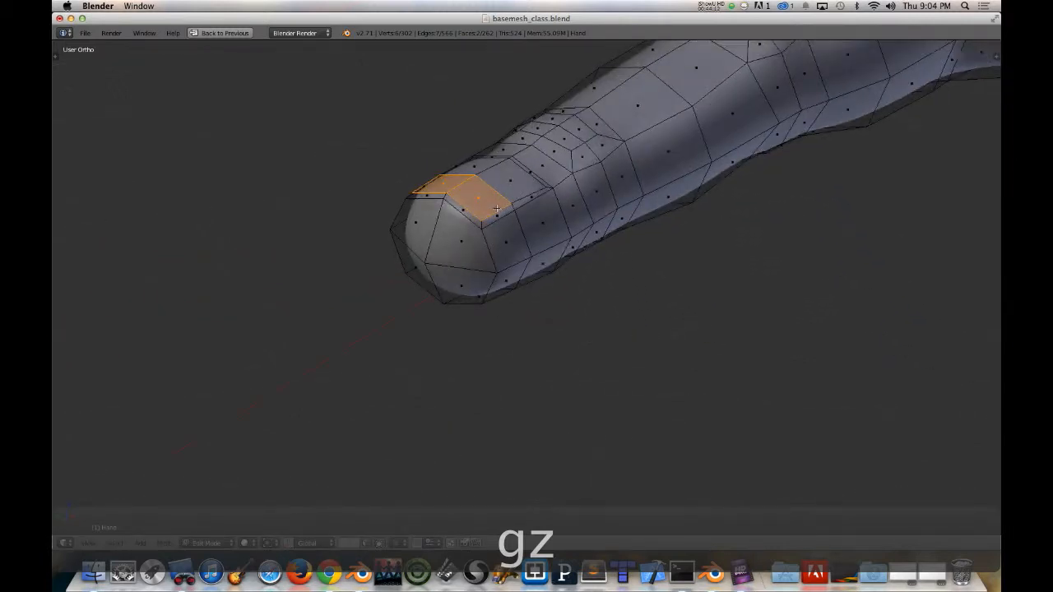
key(ctrl+Tab)
click(458, 181)
middle_drag(458, 181, 430, 201)
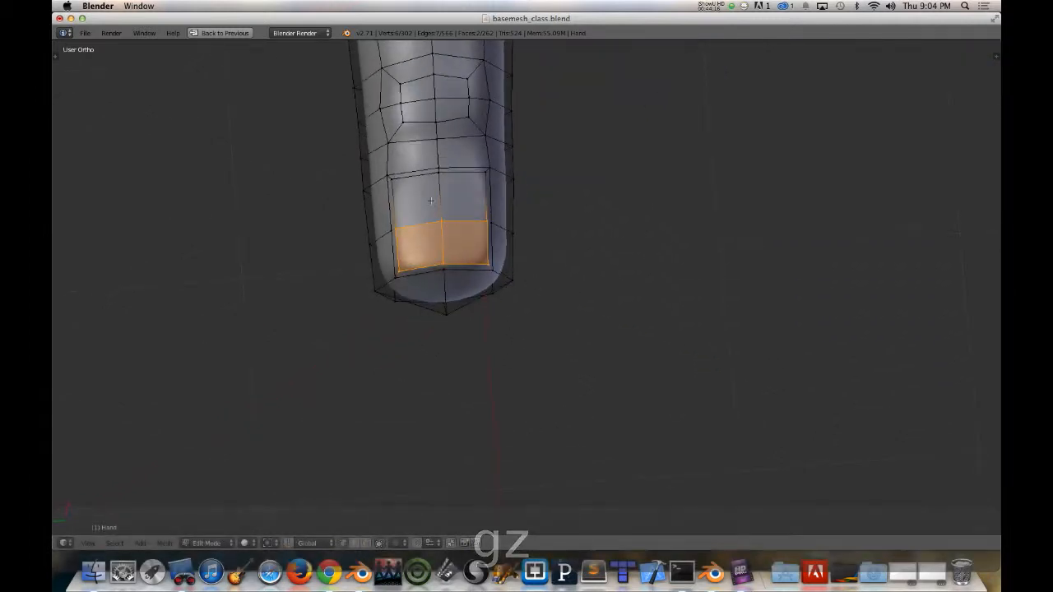
key(ctrl+Tab)
click(415, 225)
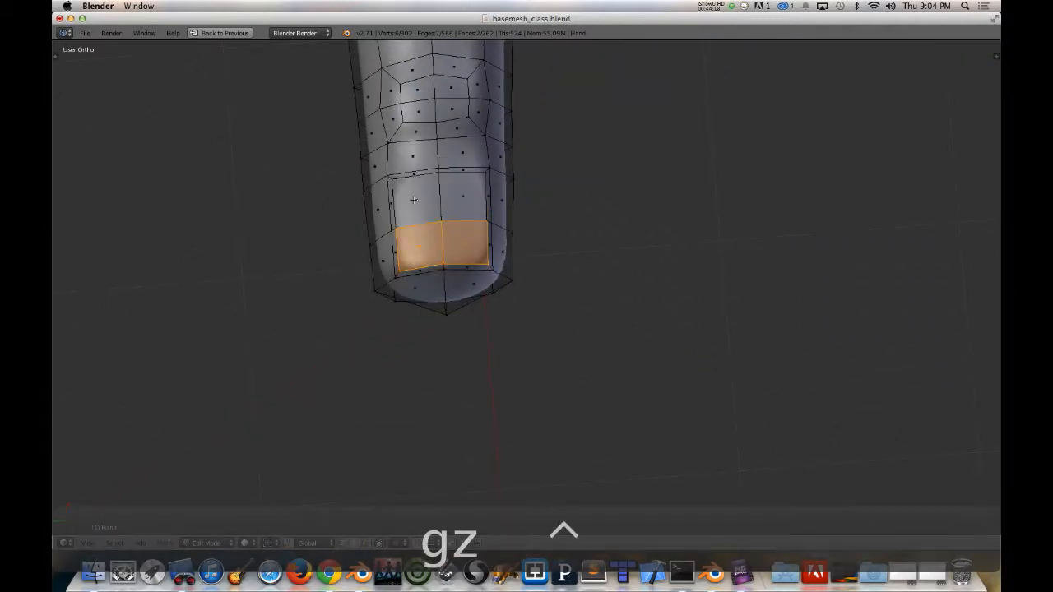
shift+right_click(416, 198)
shift+right_click(465, 200)
key(s)
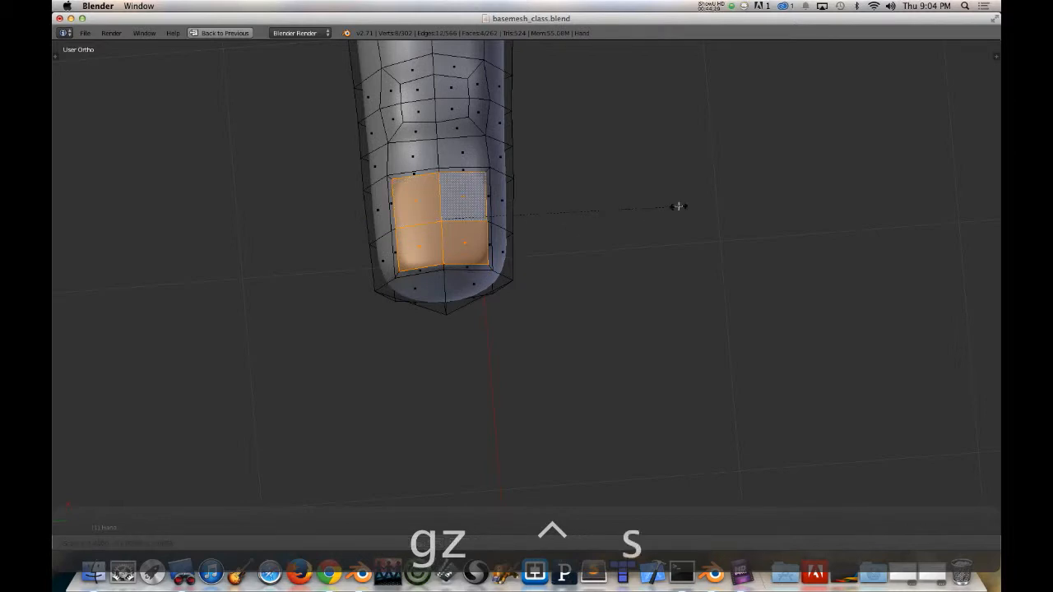
key(w)
click(677, 207)
Step: Try a further smoothing pass on the four nail faces and undo it
key(w)
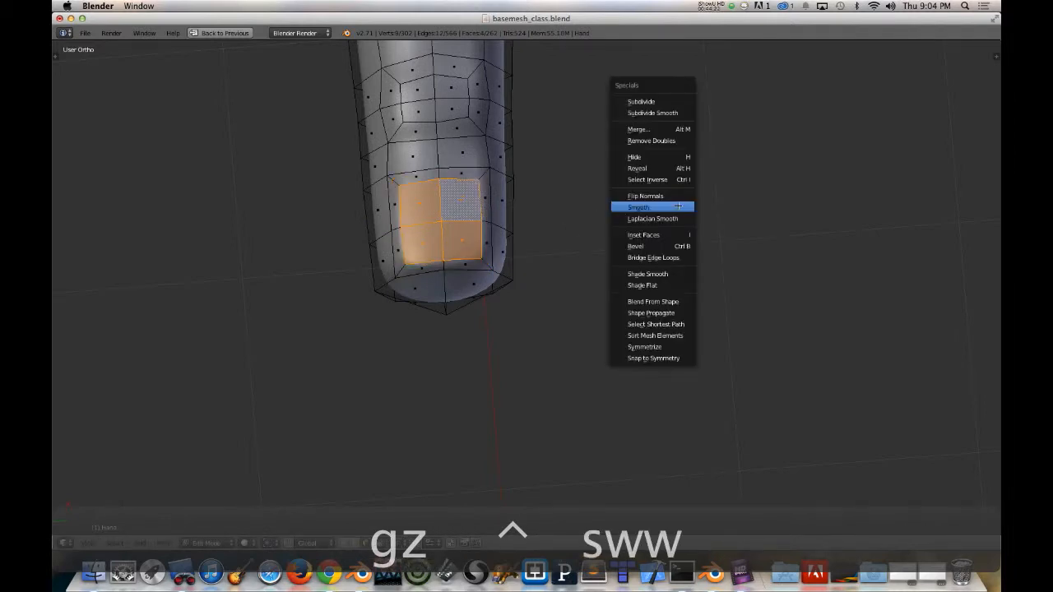
click(677, 206)
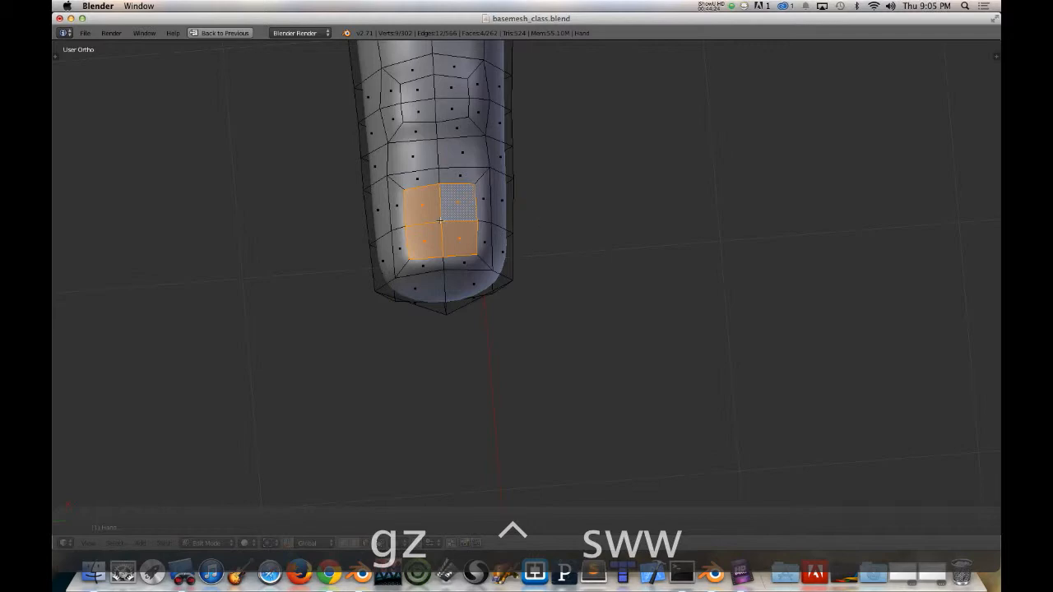
key(super+z)
middle_drag(606, 244, 582, 286)
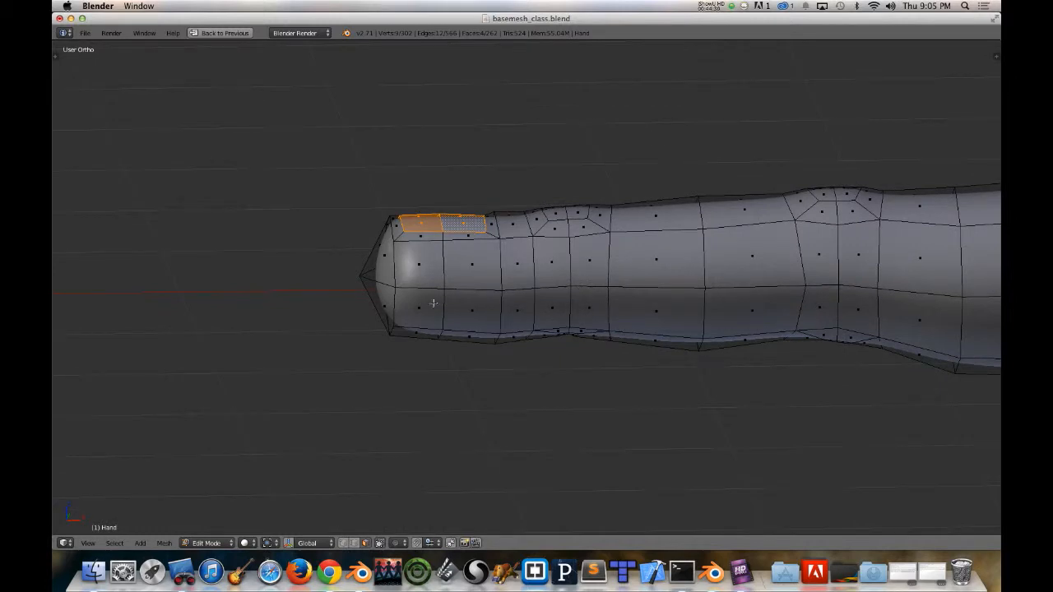
key(ctrl+Tab)
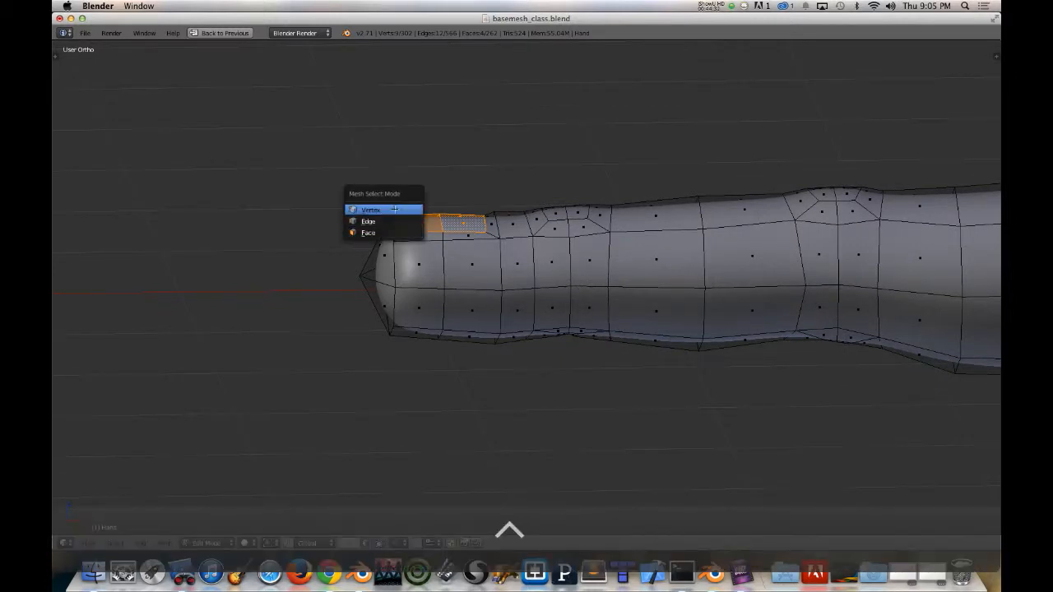
click(377, 207)
middle_drag(377, 208, 413, 235)
right_click(408, 241)
Step: Switch to face selection, select the four inset nail faces, and extrude them slightly upward
key(ctrl+Tab)
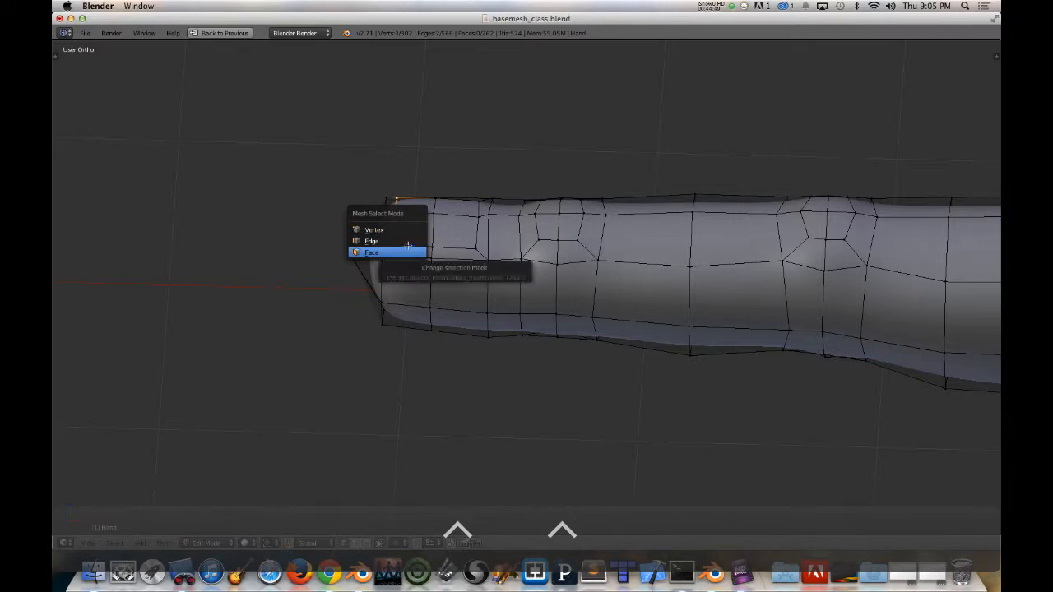
click(408, 252)
right_click(424, 215)
shift+right_click(451, 208)
middle_drag(450, 256, 488, 257)
key(e)
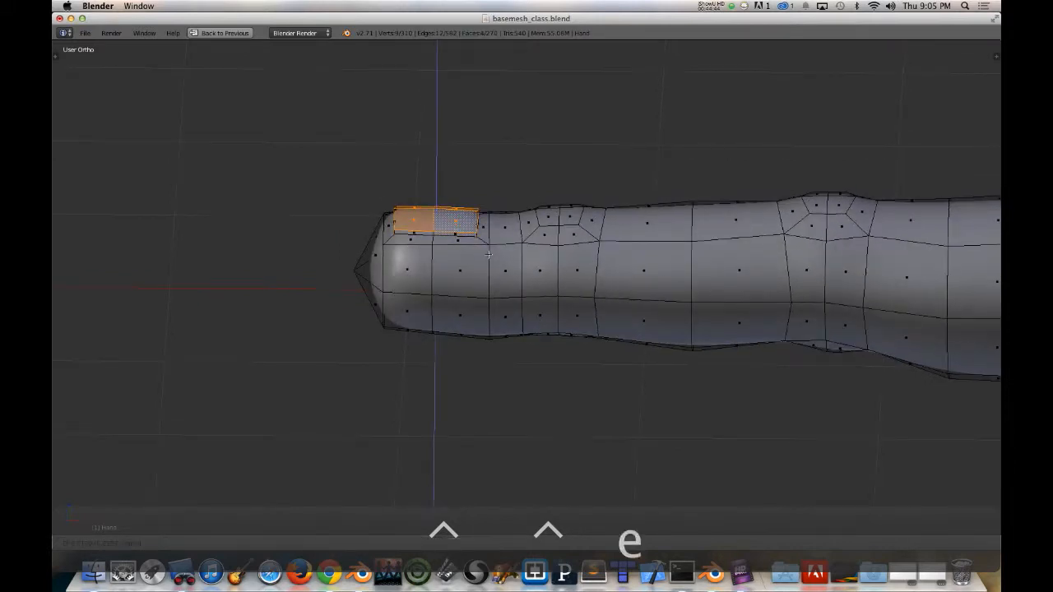
click(488, 255)
Step: Select the two narrow end faces of the extruded nail and, in front view, pull them outward past the fingertip
middle_drag(488, 255, 444, 268)
right_click(401, 224)
shift+right_click(376, 216)
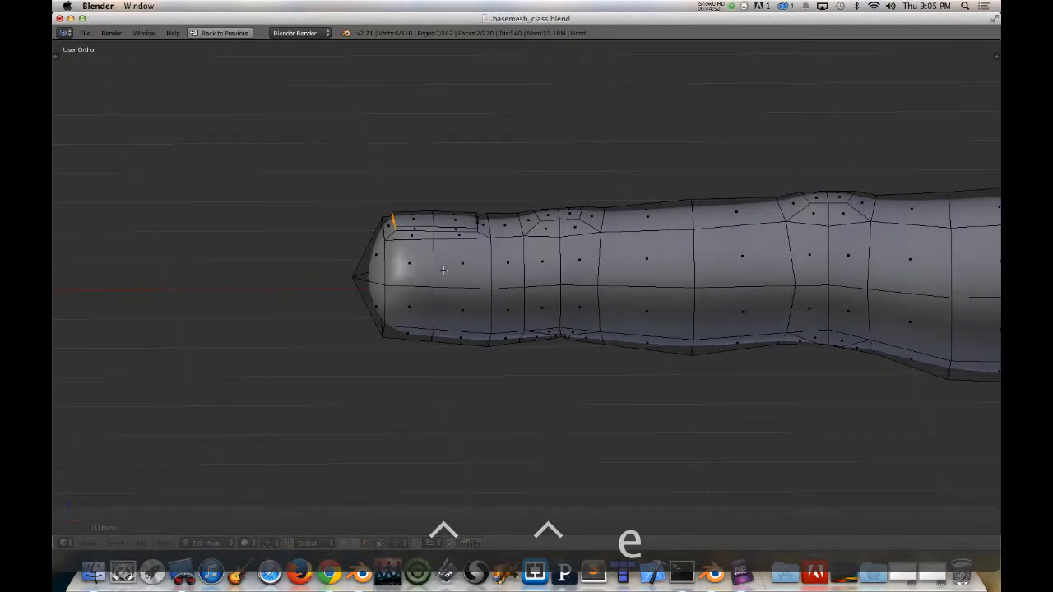
key(KP_1)
key(g)
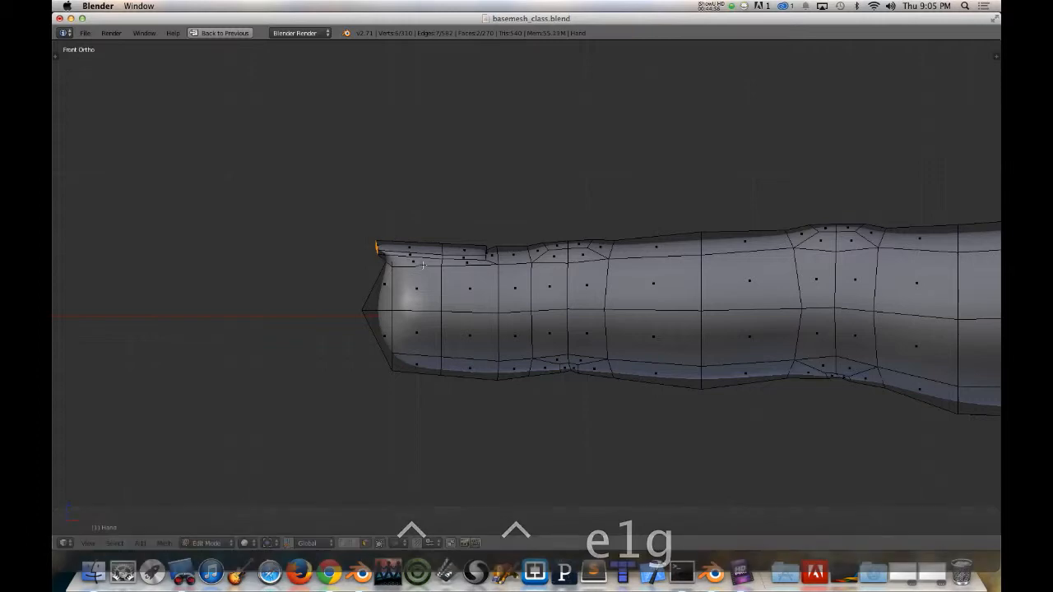
click(422, 264)
Step: Move the nail's two end faces slightly back along X toward the finger
middle_drag(423, 264, 408, 313)
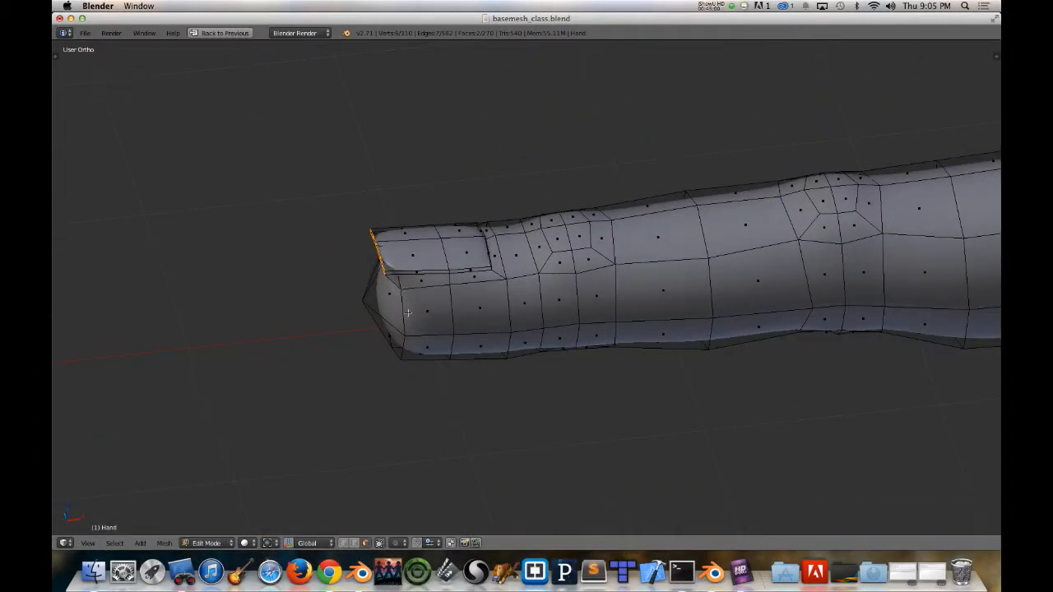
key(g)
key(x)
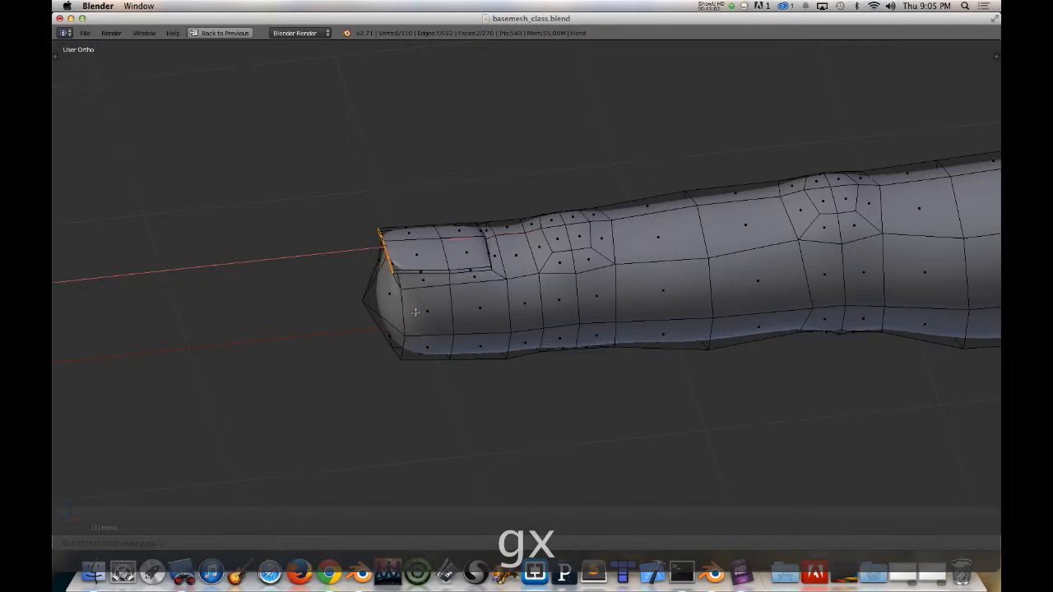
click(414, 305)
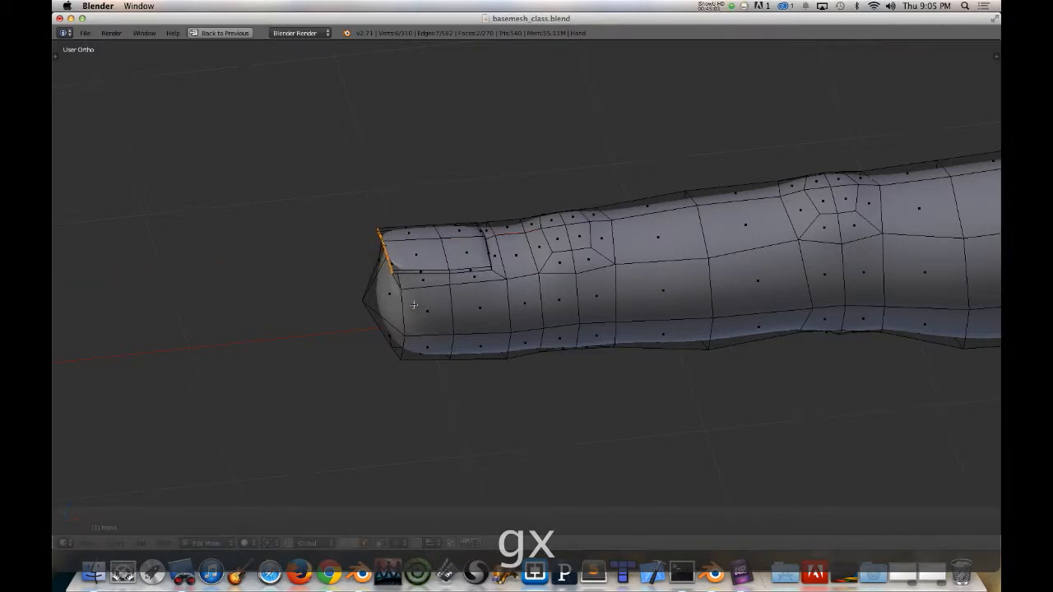
Step: Add an edge loop around the border strip beneath the extruded nail and select its three vertices at the fingertip end
key(ctrl+r)
click(395, 257)
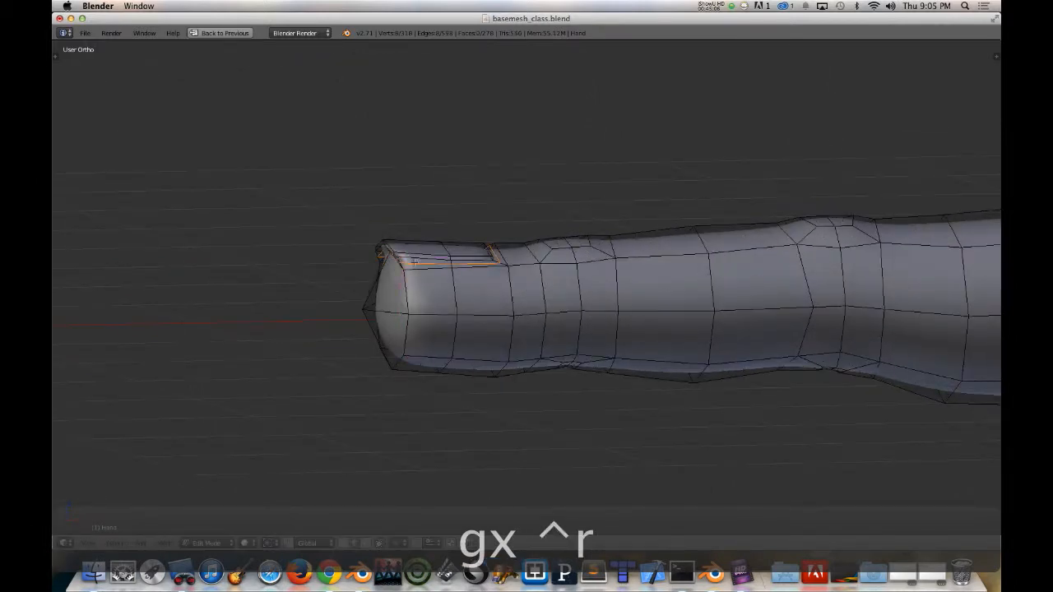
middle_drag(415, 262, 362, 219)
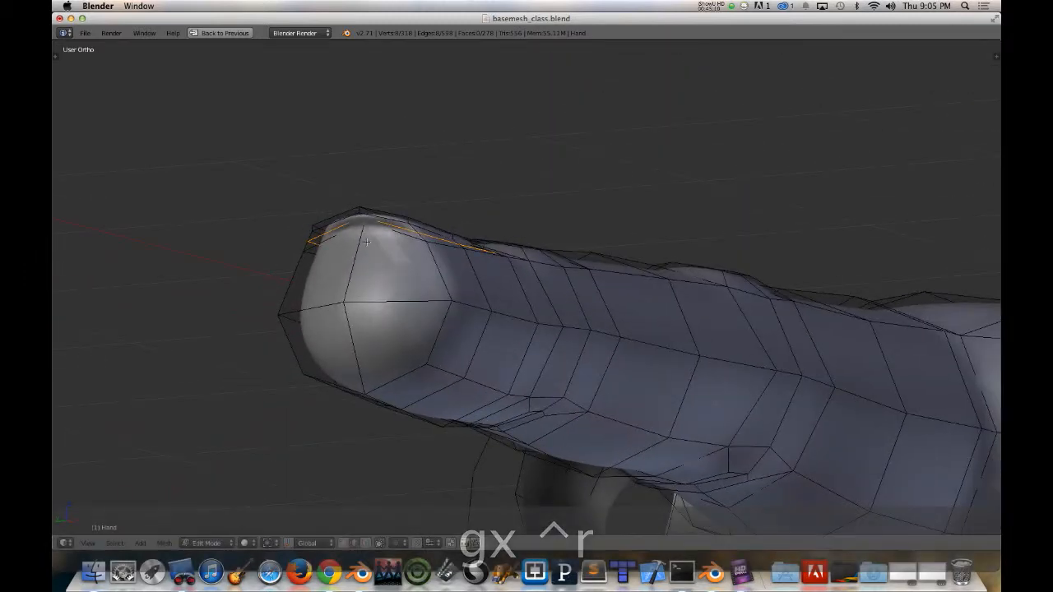
key(ctrl+Tab)
click(359, 222)
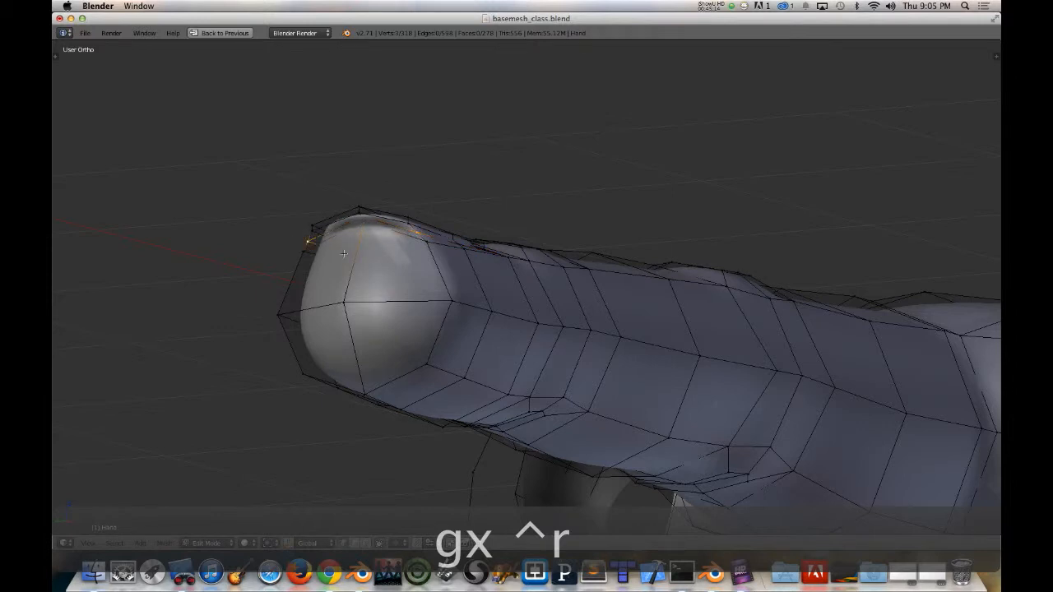
middle_drag(344, 252, 336, 248)
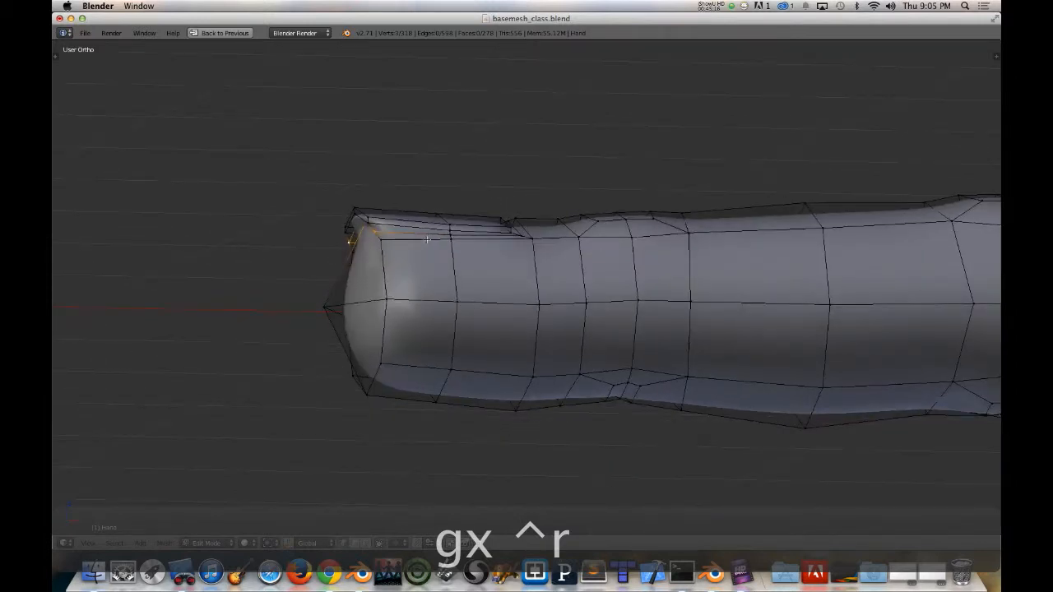
Step: Try moving the loop's three fingertip-end vertices along X, inspect them in wireframe, and undo the move
key(g)
key(x)
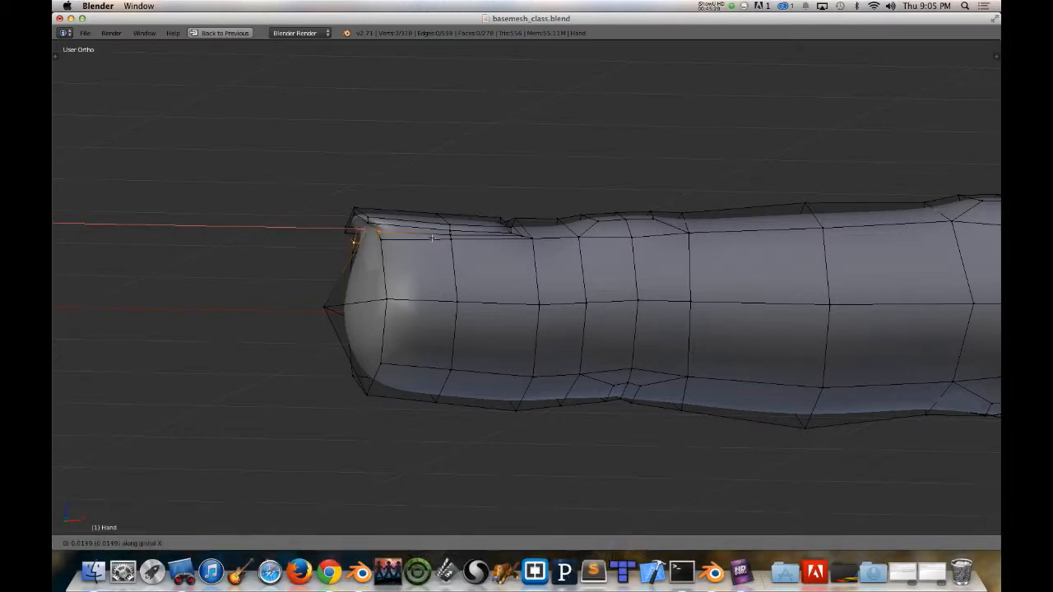
click(432, 237)
mouse_move(344, 246)
middle_down()
mouse_move(383, 250)
mouse_move(390, 232)
mouse_move(355, 240)
middle_up()
key(z)
scroll(355, 239, down, 2)
scroll(355, 240, up, 6)
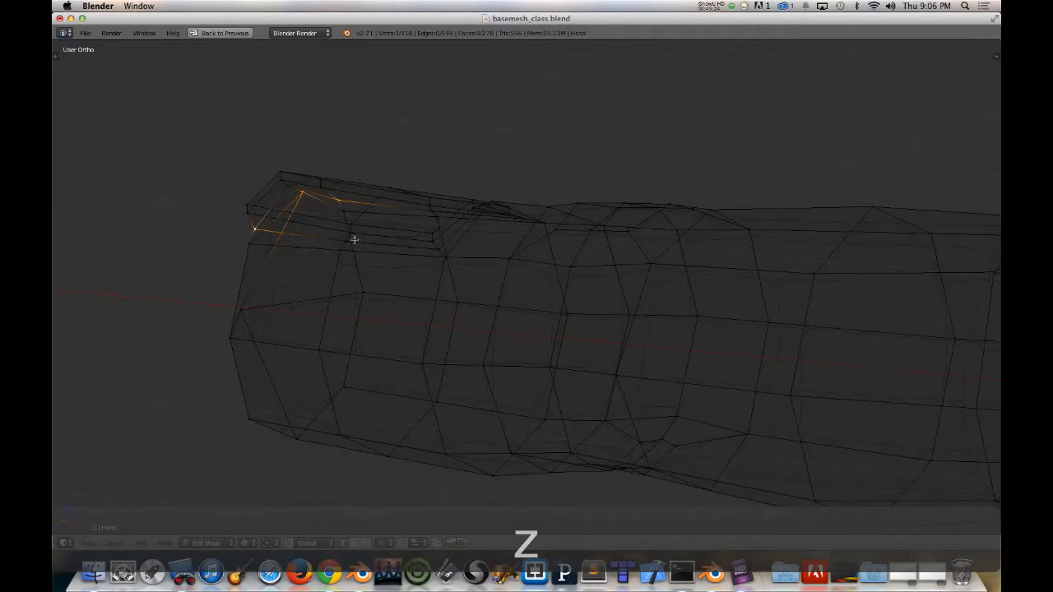
key(super+z)
Step: Move the border loop's three fingertip-end vertices slightly back along X toward the finger
shift+middle_drag(233, 201, 262, 256)
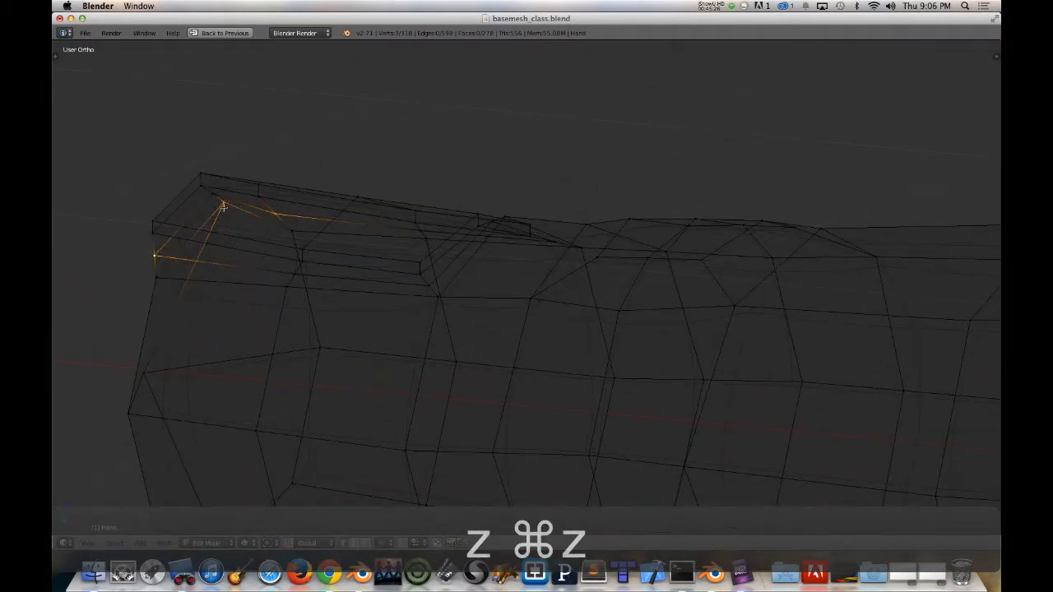
key(z)
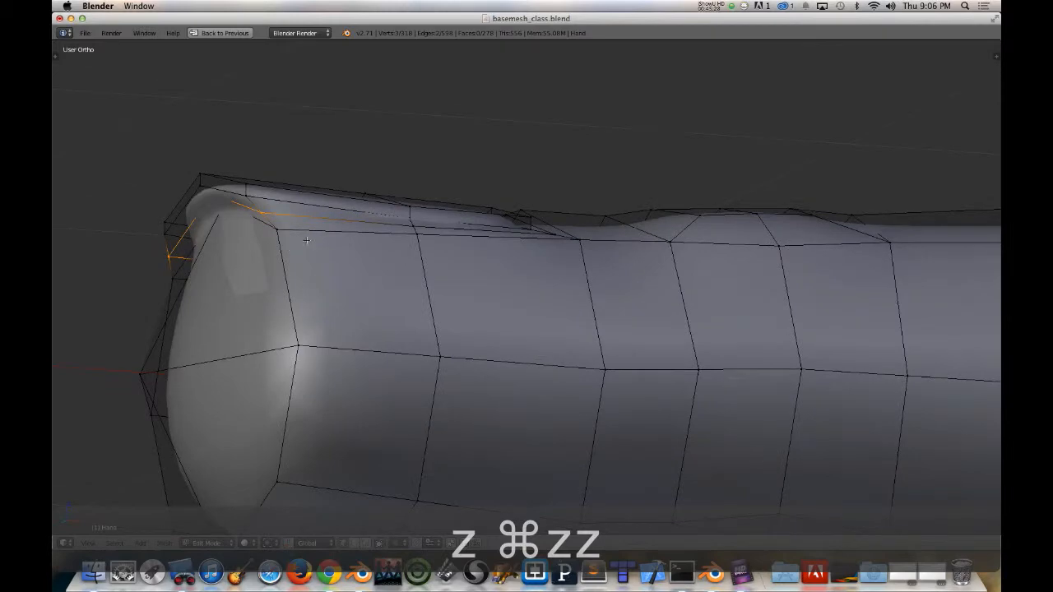
key(g)
key(x)
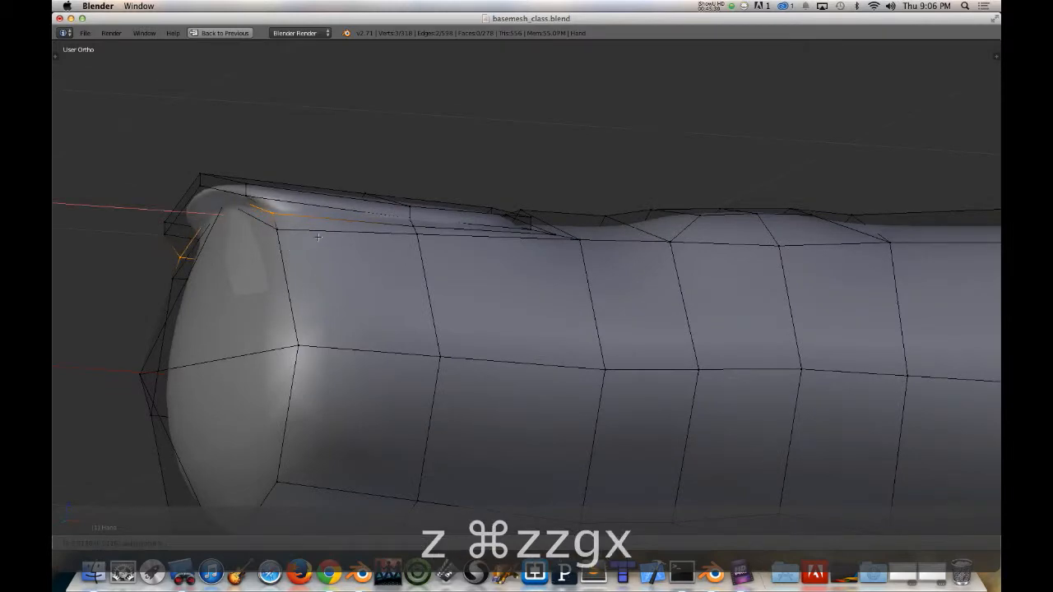
middle_drag(300, 255, 361, 224)
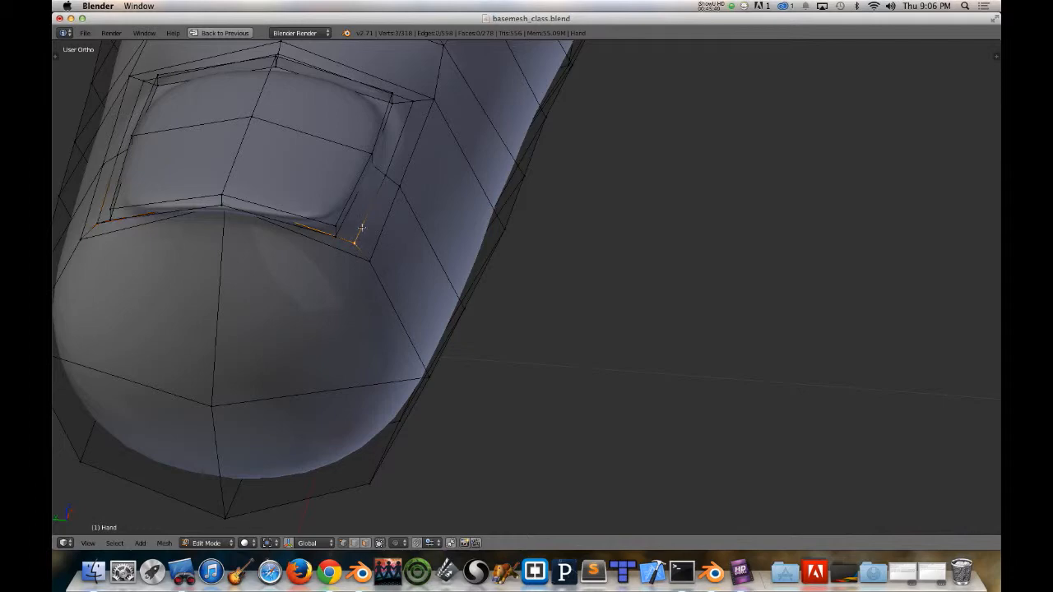
Step: Slide the whole border edge loop in toward the nail and fatten it slightly outward along its normals
middle_drag(403, 188, 436, 206)
middle_drag(361, 167, 142, 303)
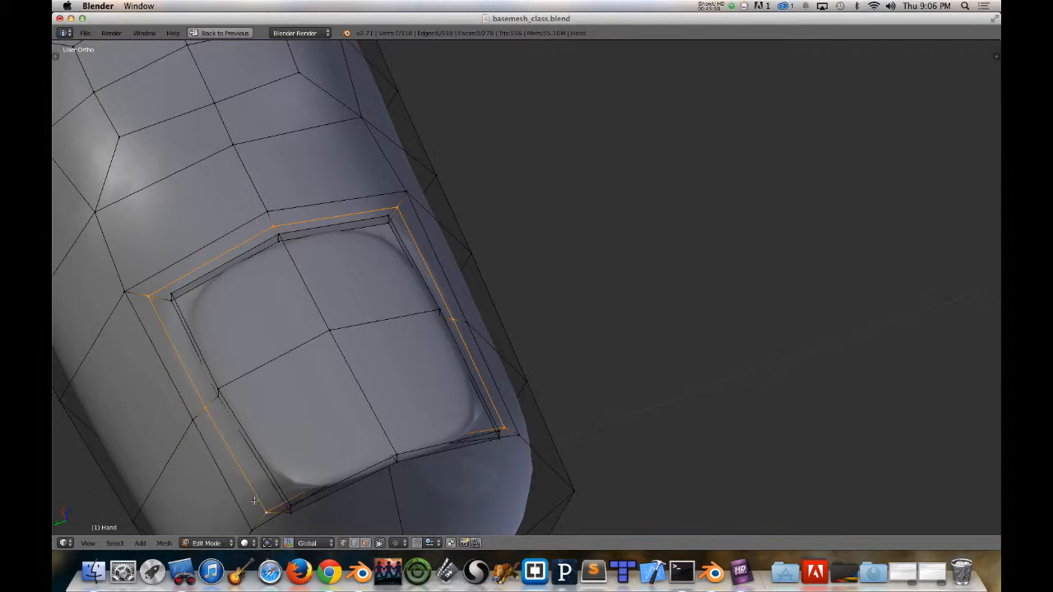
key(g)
key(g)
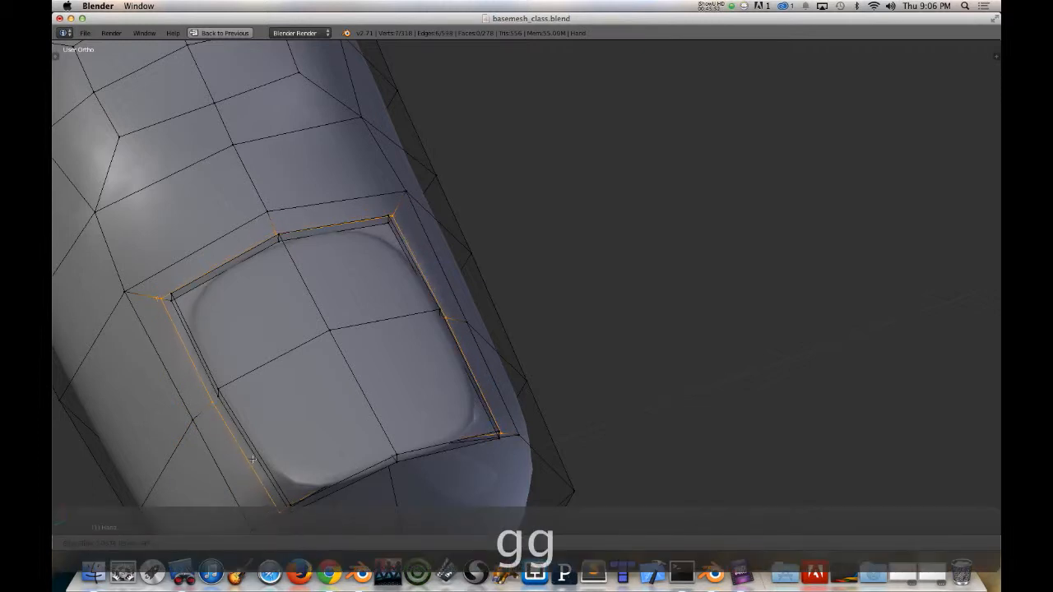
click(253, 458)
middle_drag(253, 458, 411, 434)
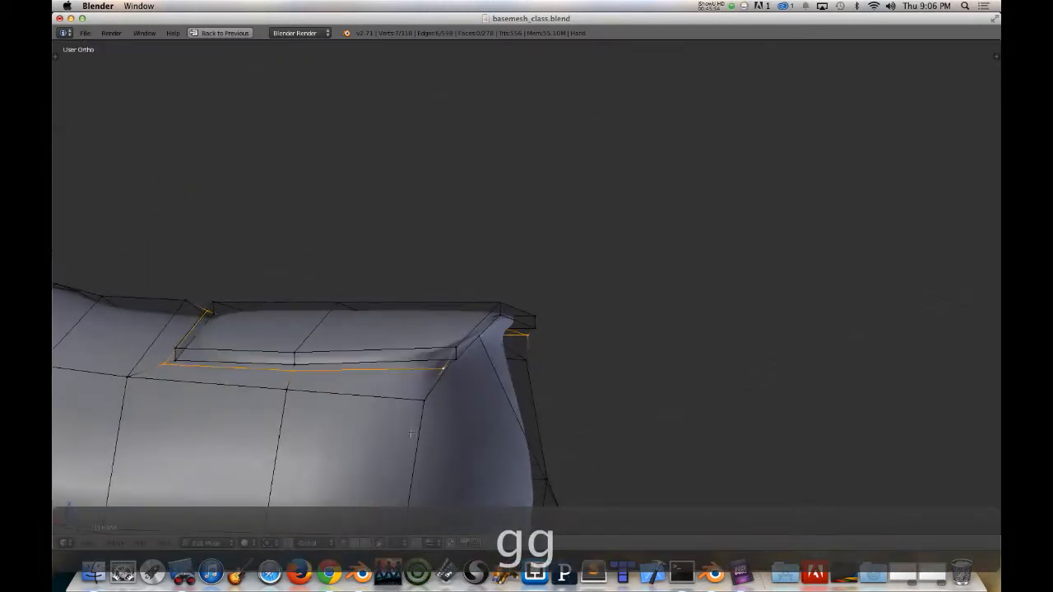
key(alt+s)
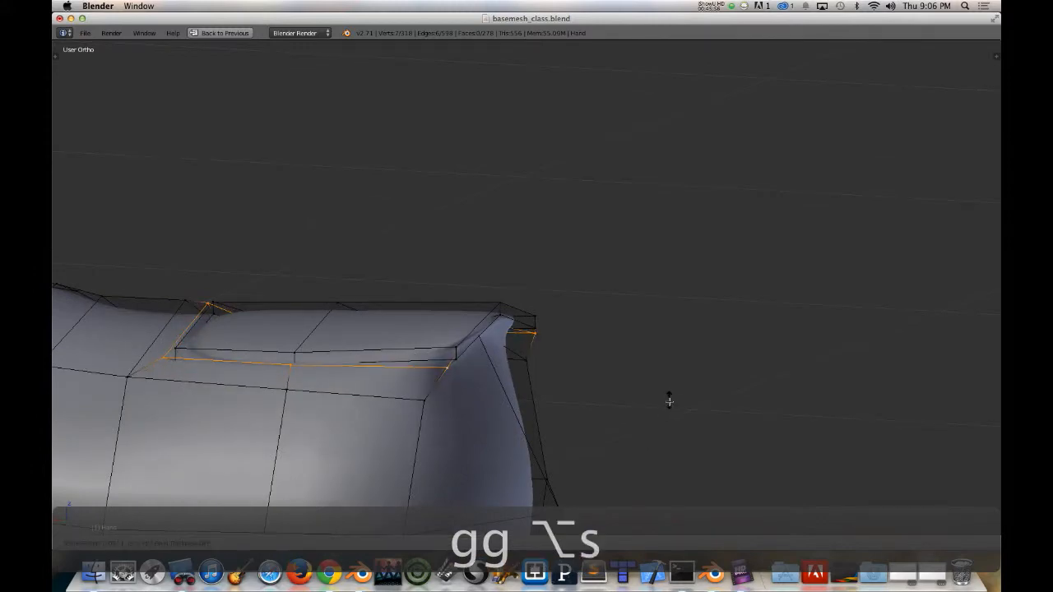
click(672, 404)
Step: Select the border loop's two corner vertices at the fingertip end and lower them slightly along Z
mouse_move(671, 404)
middle_down()
mouse_move(336, 402)
mouse_move(271, 352)
mouse_move(277, 364)
mouse_move(297, 349)
mouse_move(134, 362)
middle_up()
key(z)
right_click(127, 353)
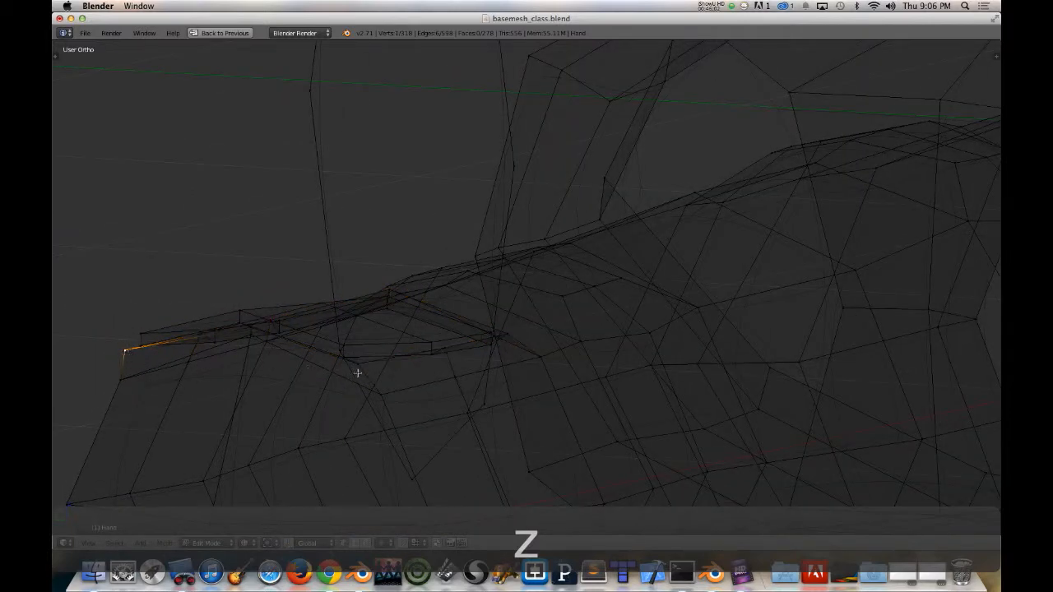
key(z)
middle_drag(338, 375, 301, 370)
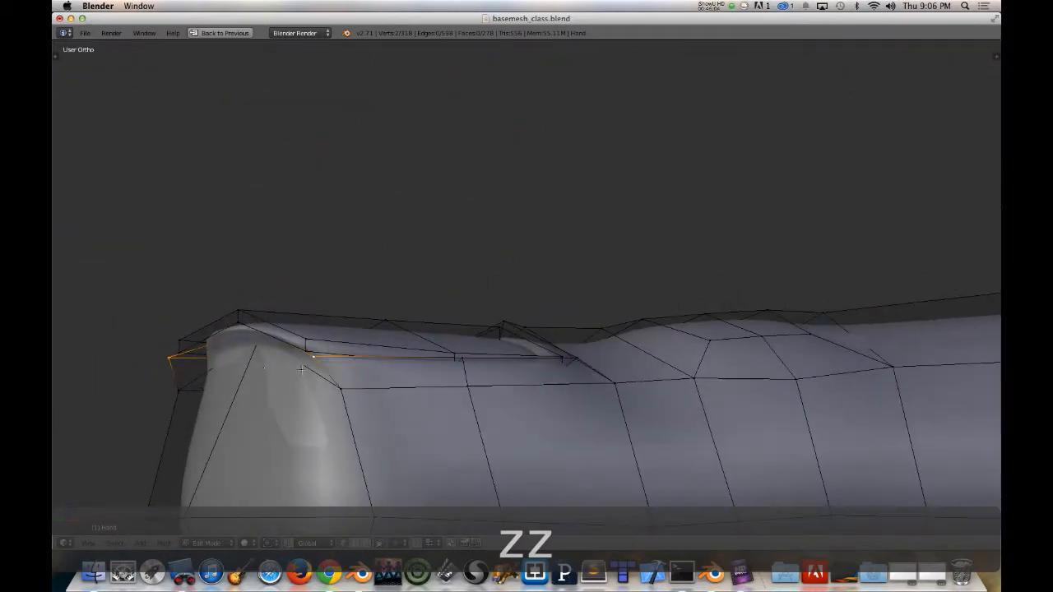
key(g)
key(z)
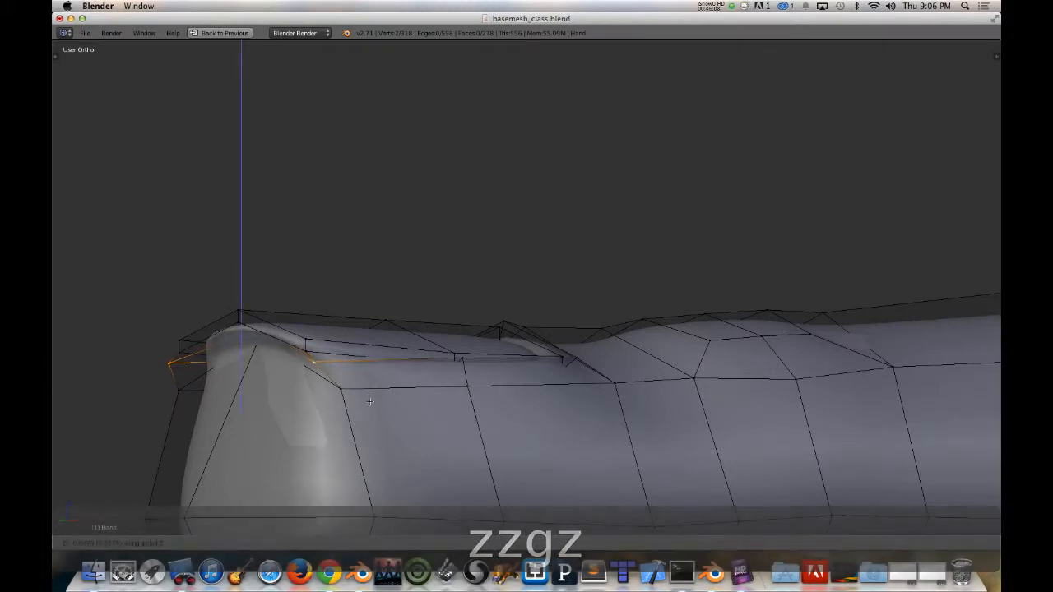
click(371, 401)
Step: Select the middle vertex at the border loop's fingertip end and move it along X beneath the nail's overhang
mouse_move(350, 398)
middle_down()
mouse_move(261, 359)
mouse_move(258, 337)
mouse_move(279, 358)
mouse_move(263, 331)
mouse_move(294, 357)
mouse_move(277, 353)
mouse_move(312, 348)
middle_up()
key(z)
key(z)
key(g)
key(z)
right_click(314, 348)
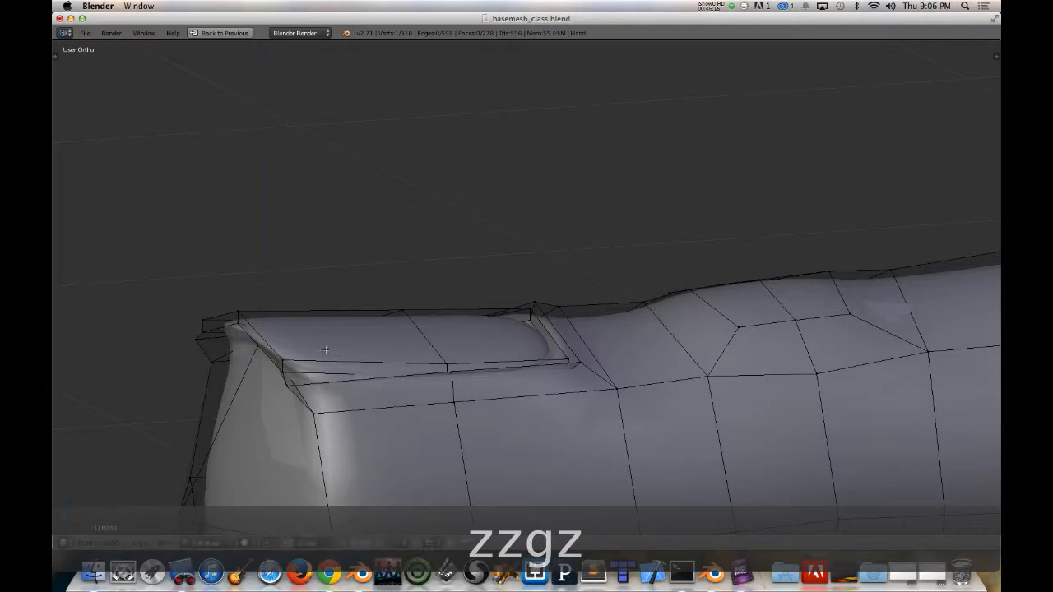
key(g)
key(x)
click(305, 350)
middle_drag(305, 350, 231, 355)
Step: Check the smoothed fingertip, then scale the spacing between the border loop's two fingertip-end corner vertices
scroll(395, 419, up, 4)
scroll(395, 419, down, 4)
middle_drag(379, 335, 288, 398)
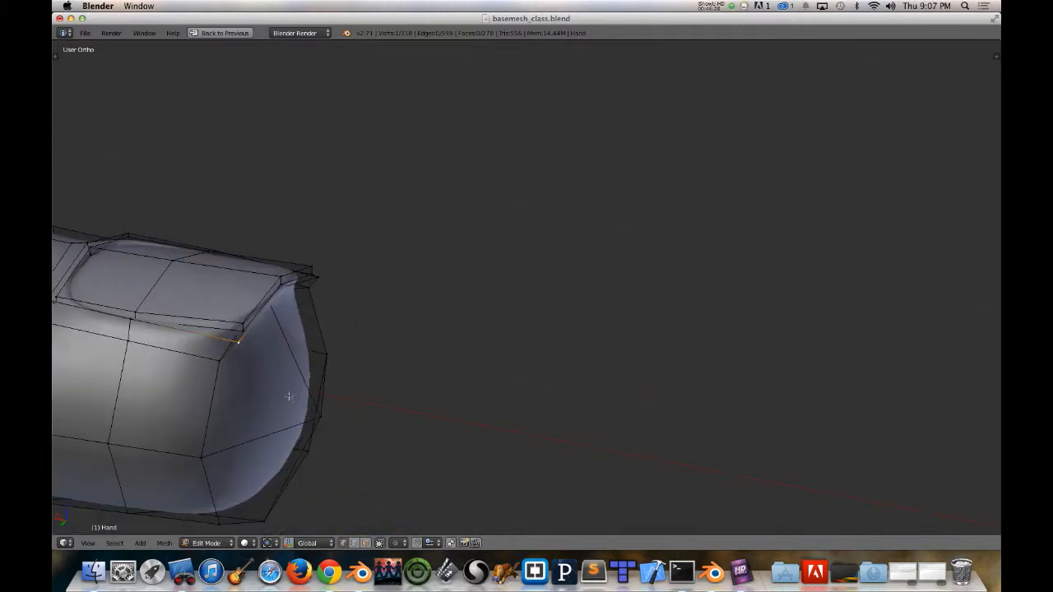
key(Tab)
key(Tab)
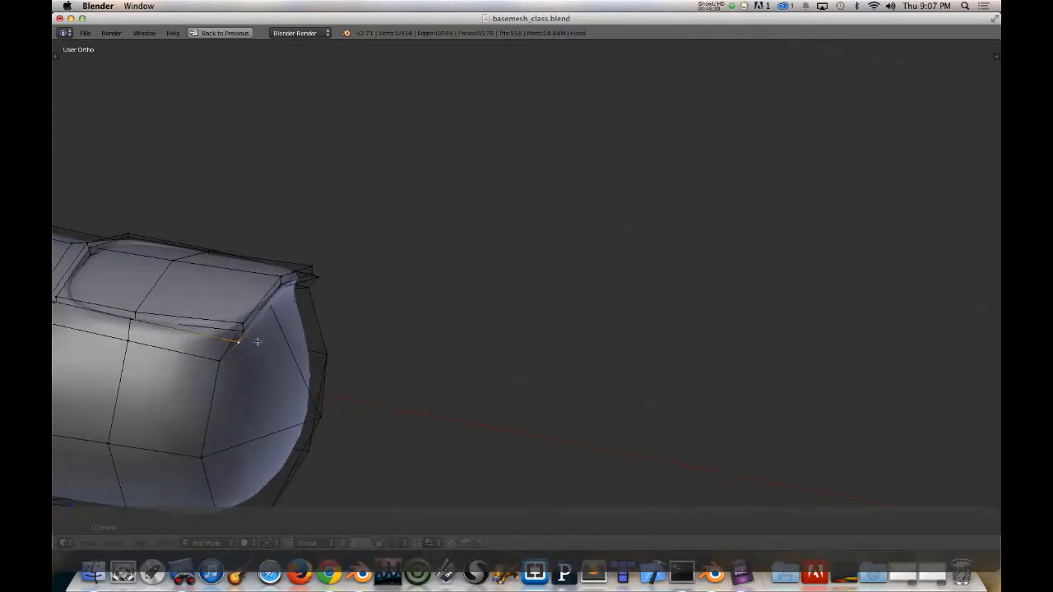
middle_drag(257, 341, 404, 380)
key(s)
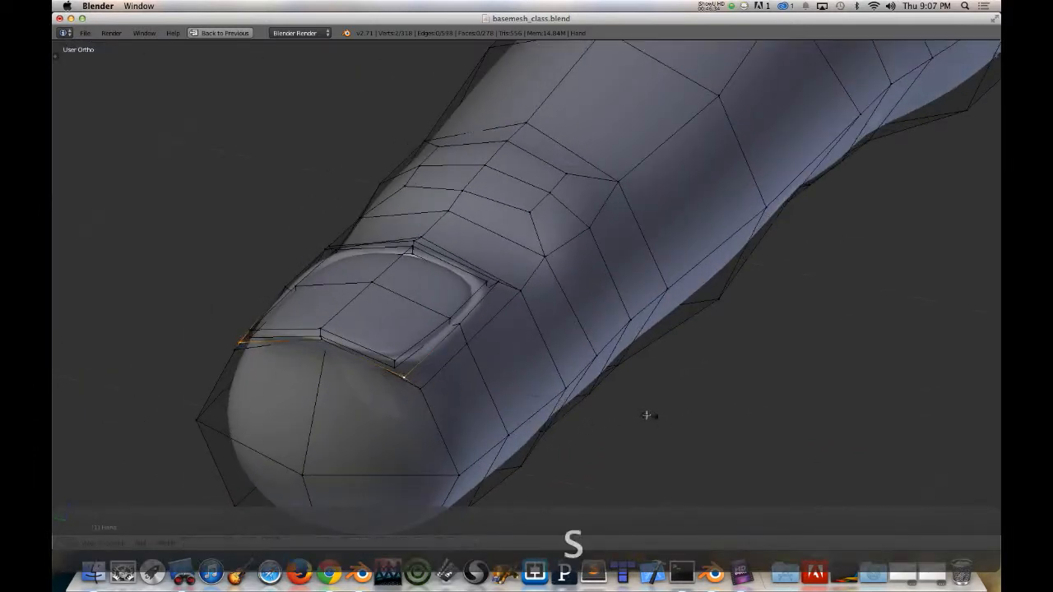
click(602, 393)
middle_drag(352, 481, 300, 441)
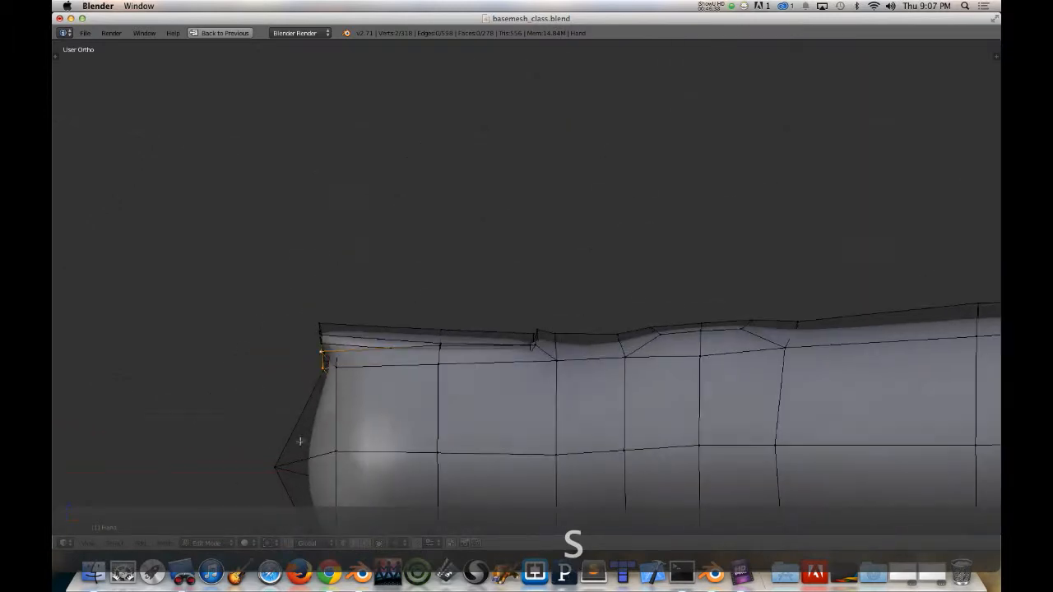
Step: Move the loop's two fingertip-end corner vertices back along X toward the finger and check the smoothed mesh in Object Mode
key(g)
key(x)
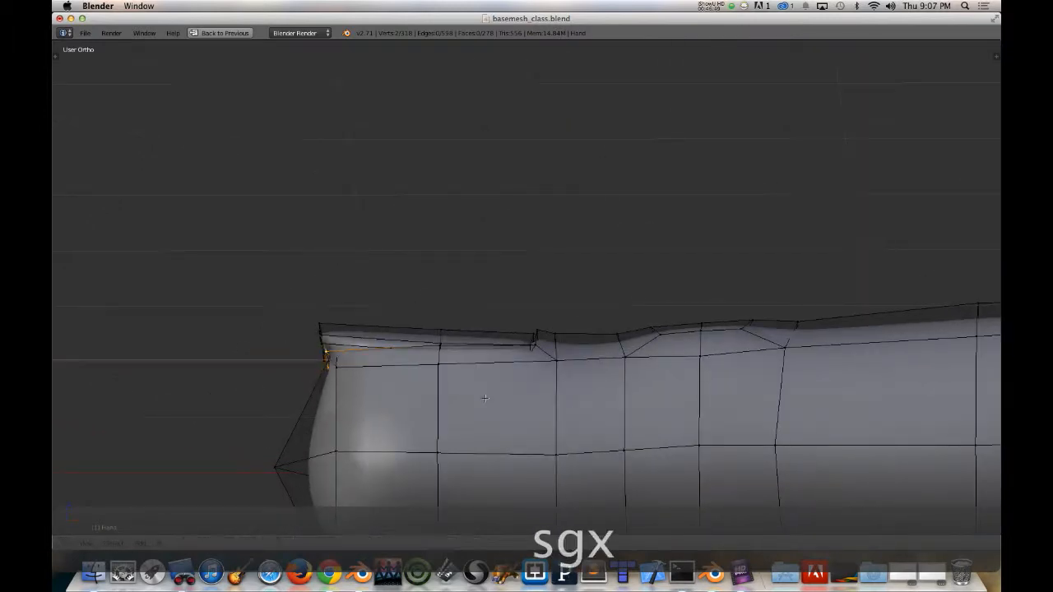
click(487, 398)
middle_drag(487, 397, 468, 379)
key(Tab)
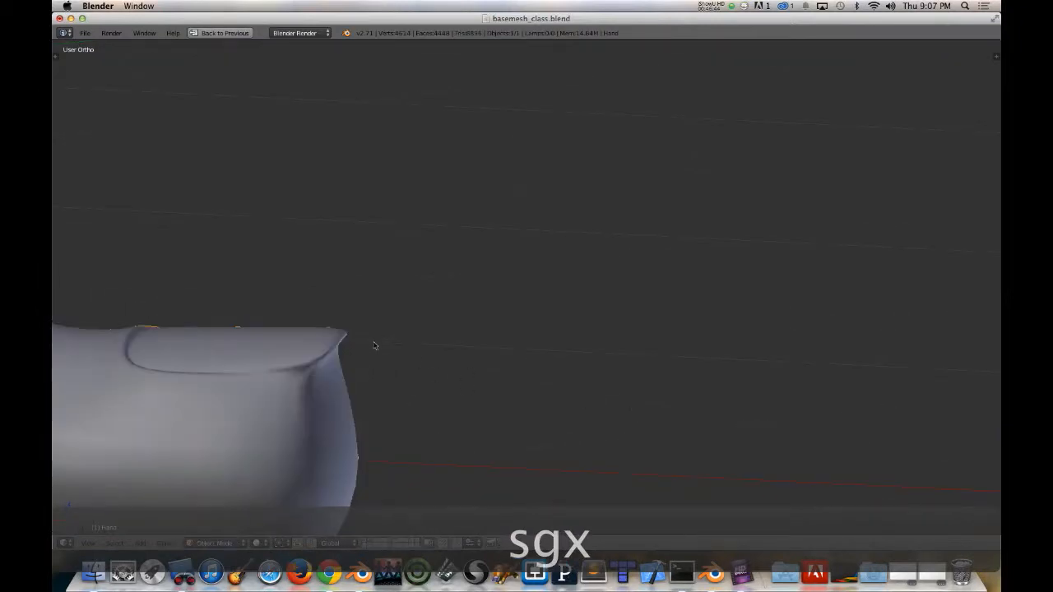
scroll(386, 343, down, 14)
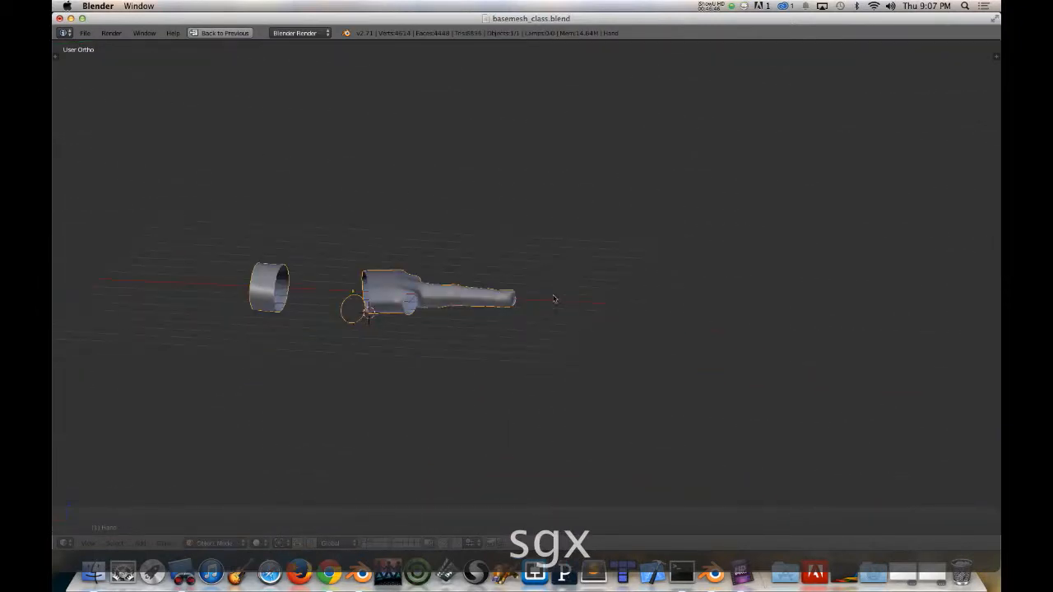
middle_drag(554, 299, 519, 327)
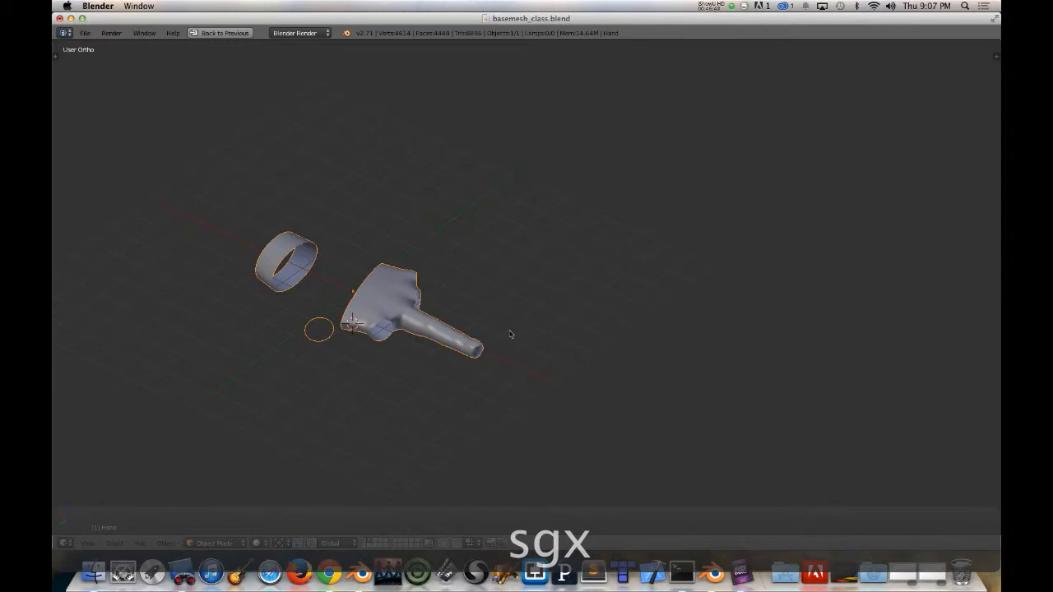
Step: In Edit Mode with face selection, select the nail's four top faces and raise them slightly along Z
scroll(502, 341, up, 6)
key(Tab)
shift+middle_drag(410, 410, 338, 263)
scroll(423, 392, up, 5)
scroll(532, 195, up, 4)
key(ctrl+Tab)
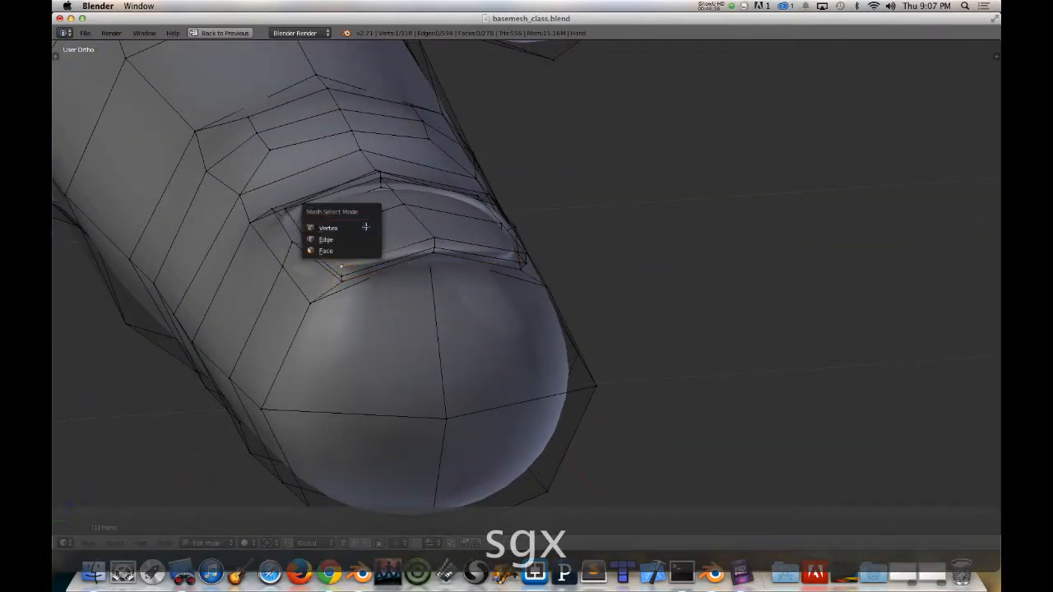
click(337, 247)
right_click(361, 219)
shift+right_click(355, 204)
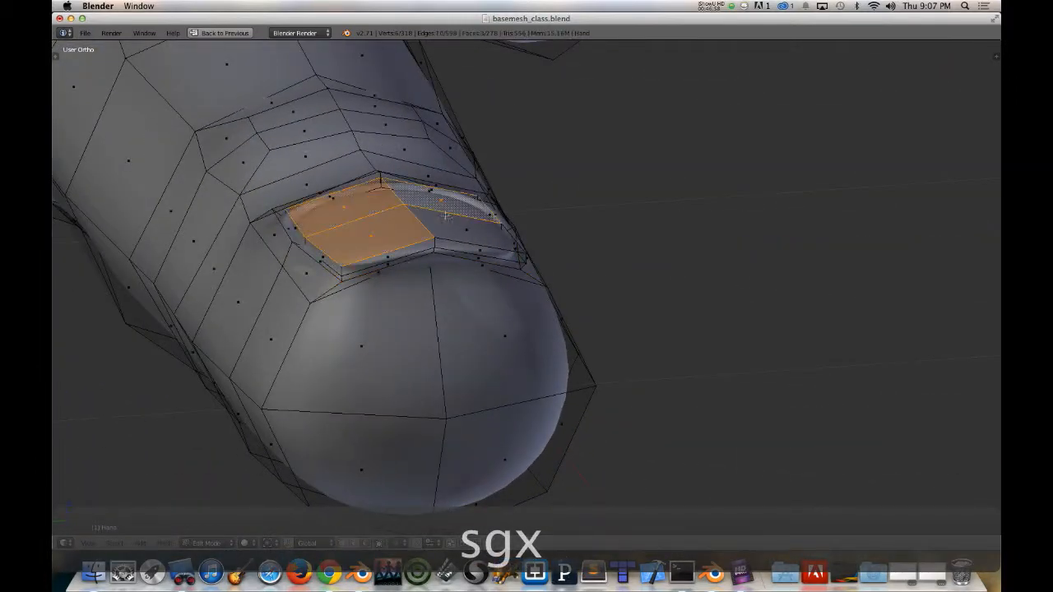
shift+right_click(453, 223)
key(g)
key(z)
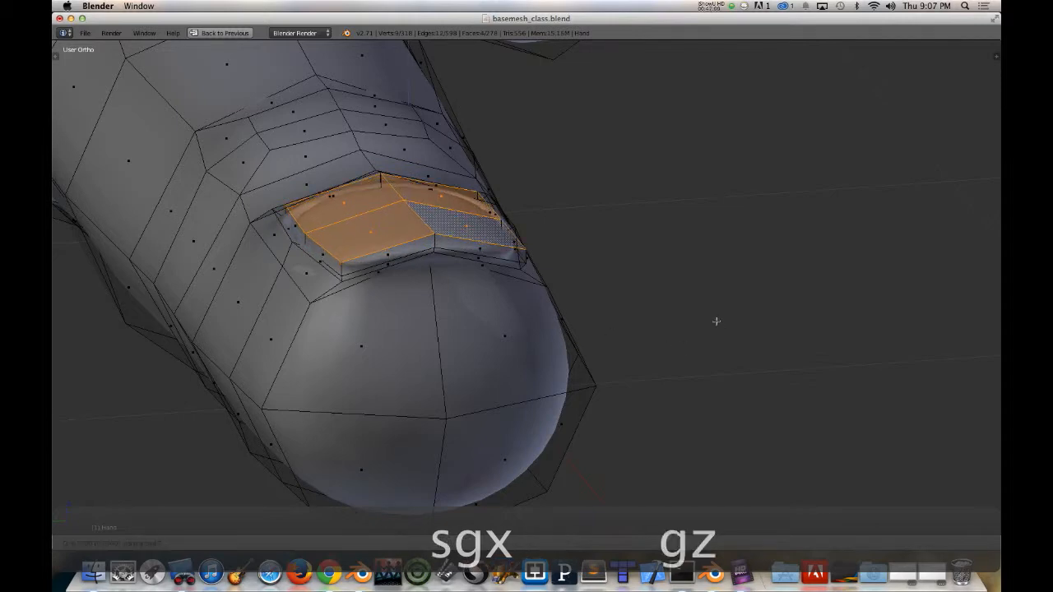
click(658, 317)
Step: Switch the mesh selection mode from faces to vertices
middle_drag(630, 313, 422, 287)
key(ctrl+Tab)
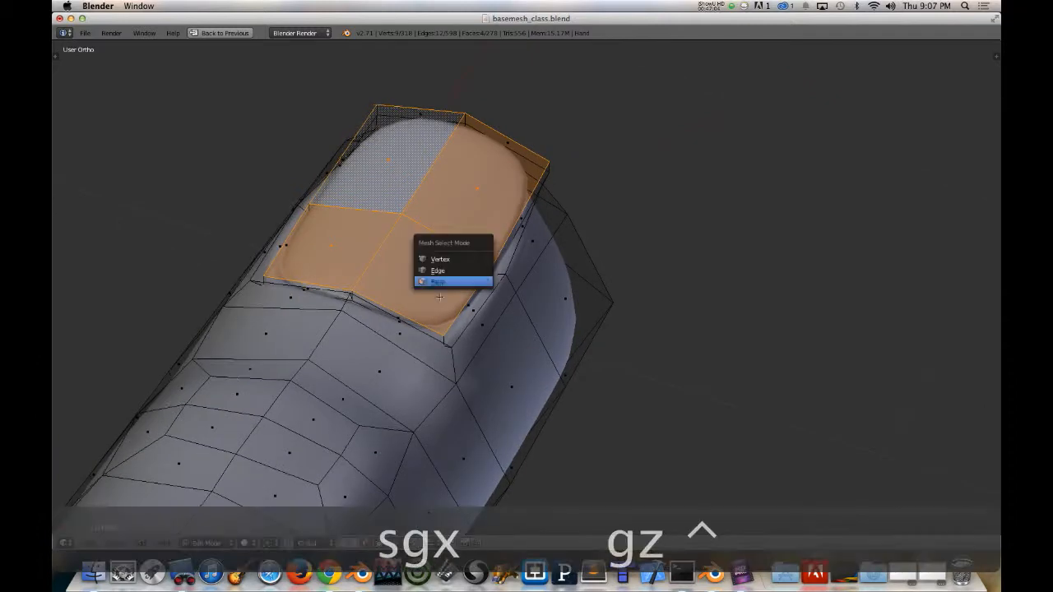
key(ctrl+Tab)
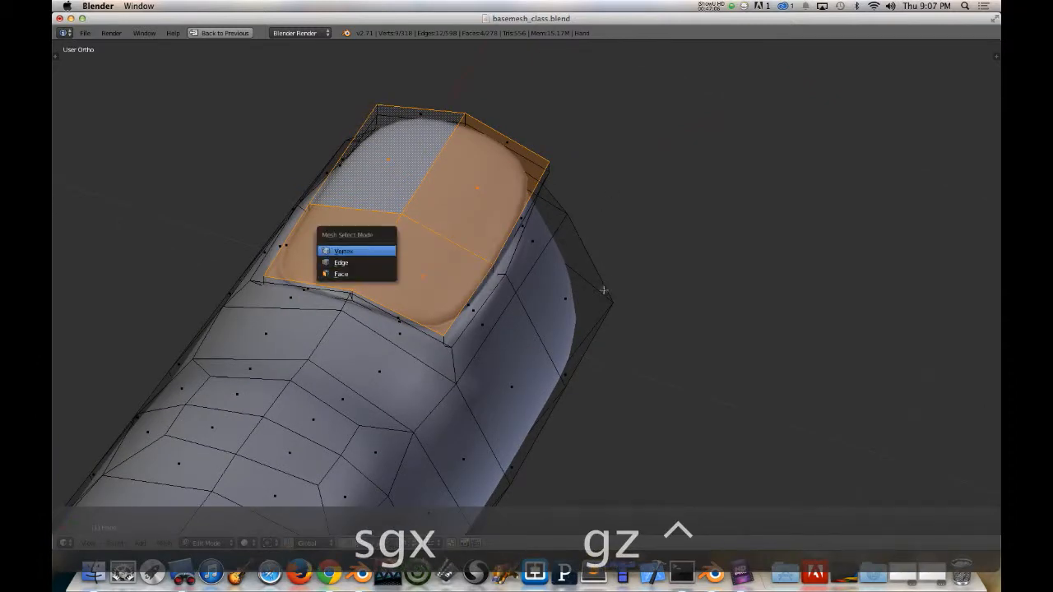
middle_drag(372, 251, 447, 303)
scroll(447, 302, up, 2)
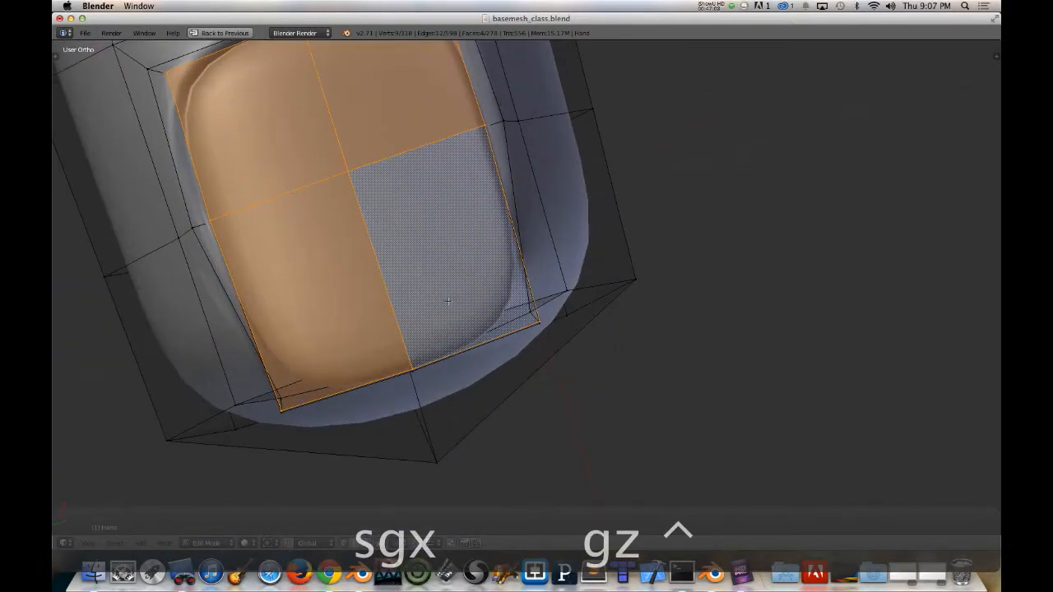
middle_drag(352, 134, 355, 307)
Step: Compare the nail and fingertip outline with the hand reference photo from above in wireframe
key(z)
key(z)
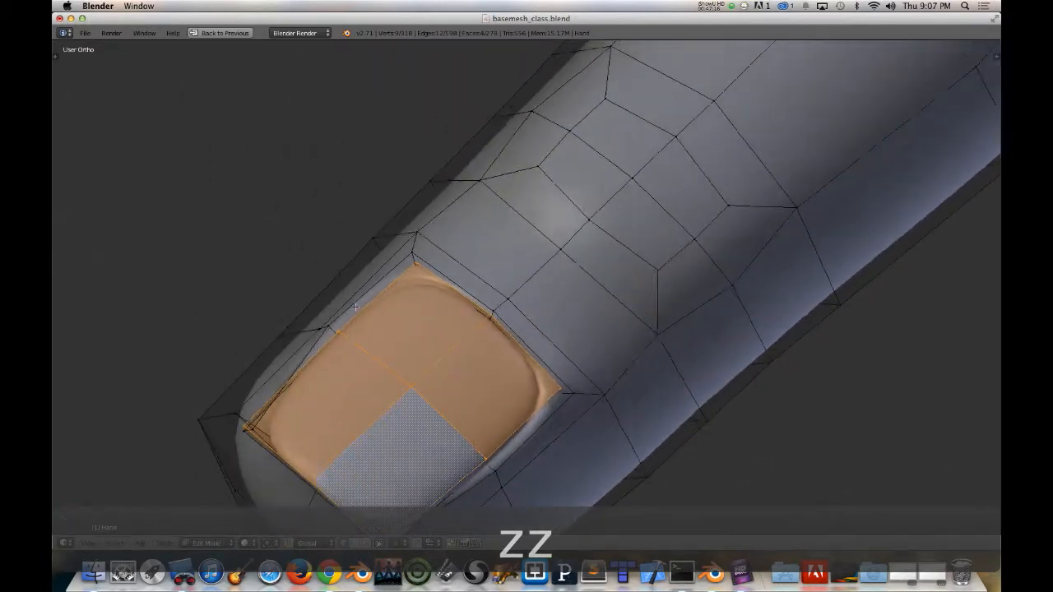
key(KP_7)
key(z)
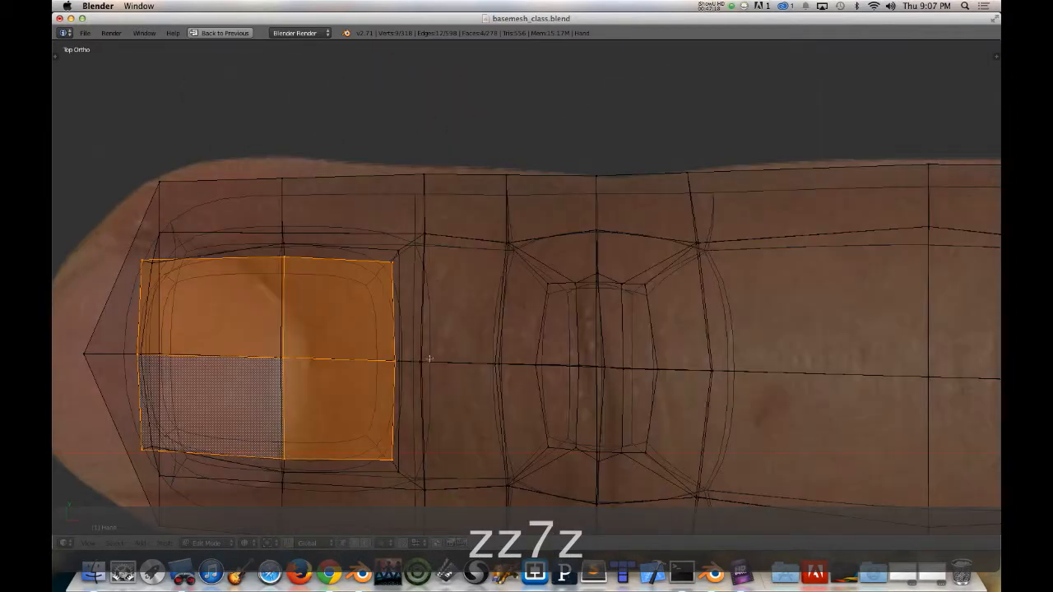
scroll(429, 359, down, 8)
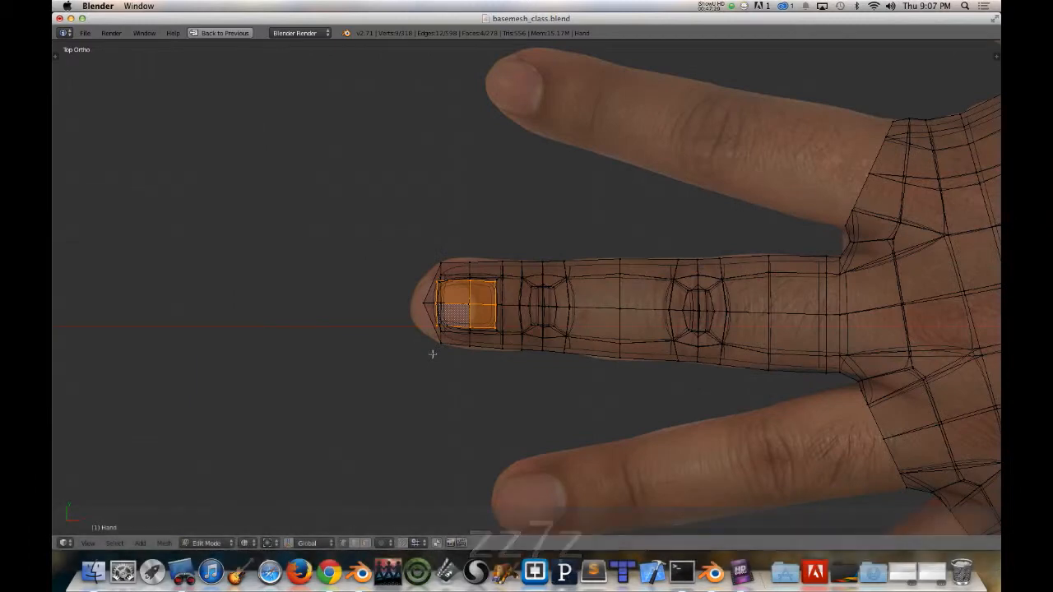
scroll(433, 353, up, 6)
key(z)
middle_drag(434, 355, 444, 362)
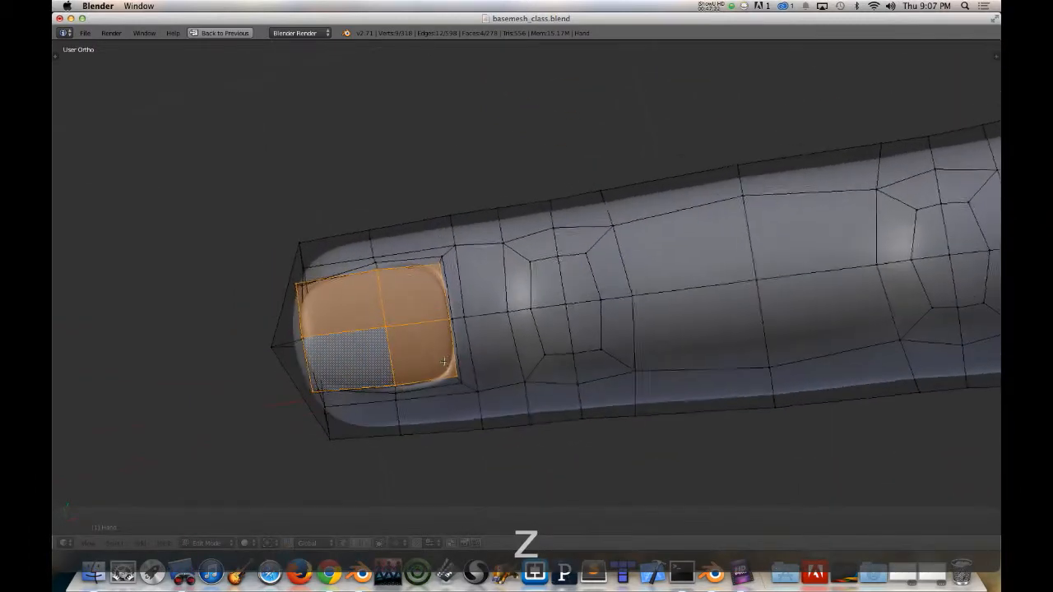
scroll(444, 362, down, 2)
Step: Select the nail's corner vertices at the cuticle end and move them along X toward the fingertip to round the cuticle
key(z)
scroll(436, 280, up, 6)
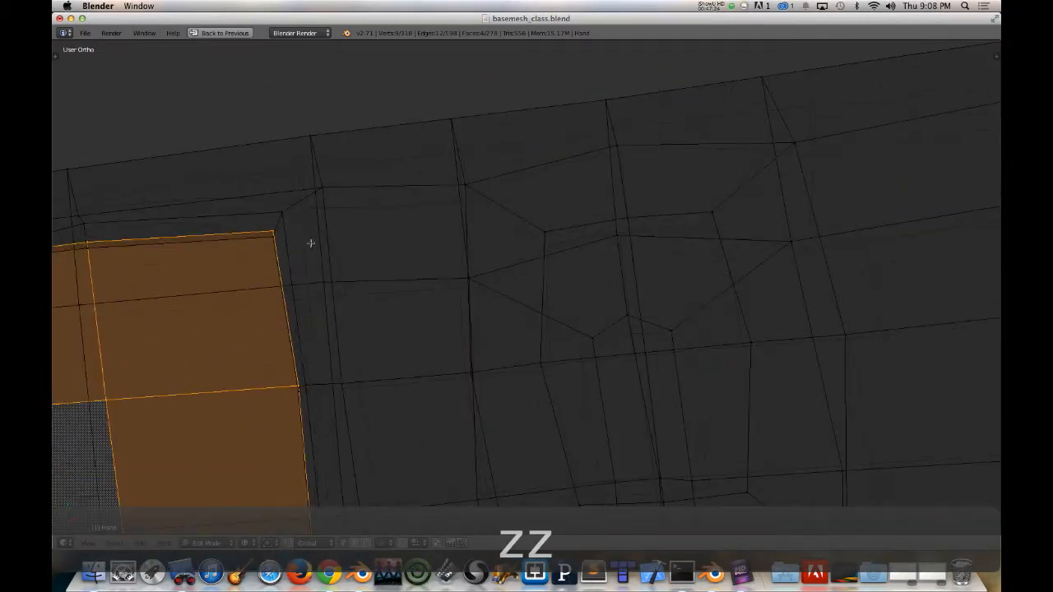
right_click(274, 233)
mouse_move(286, 251)
middle_down()
mouse_move(496, 145)
mouse_move(540, 361)
mouse_move(774, 324)
middle_up()
scroll(566, 367, down, 5)
key(z)
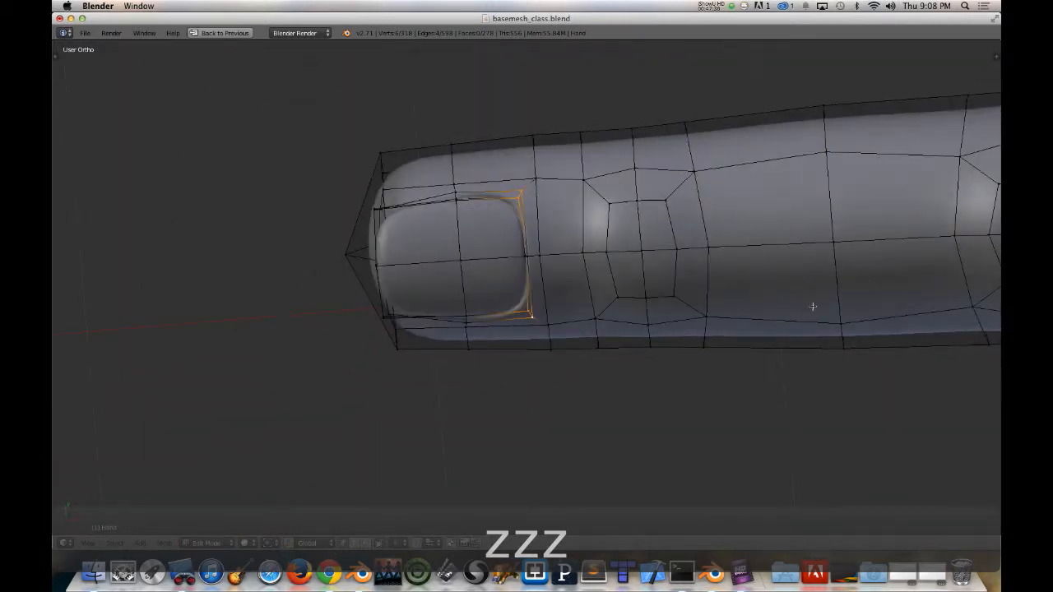
key(g)
key(x)
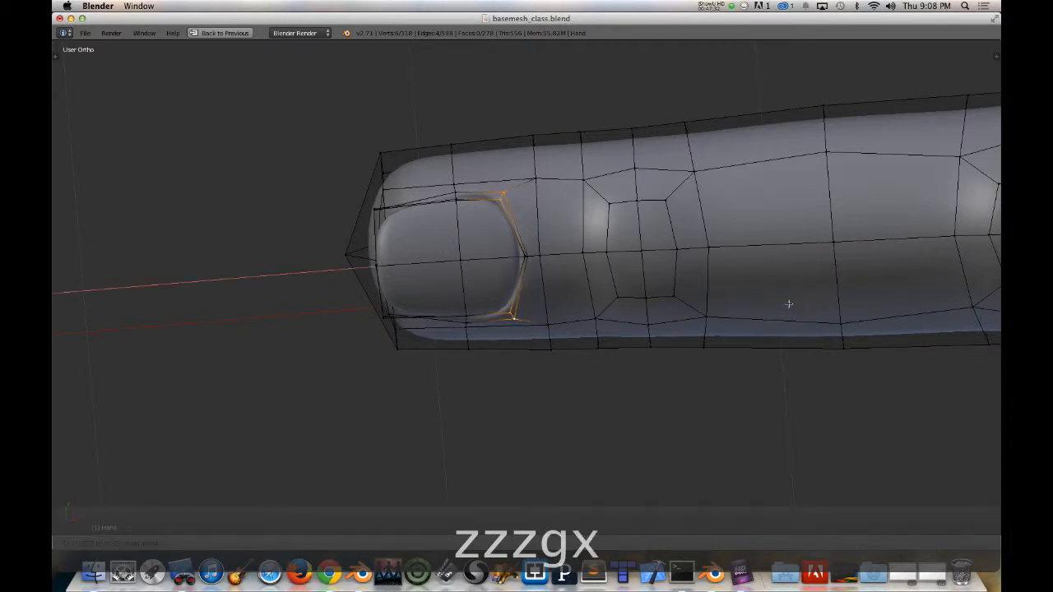
click(787, 304)
Step: Leave Edit Mode and examine the smoothed nail and finger from above against the hand photo
key(Tab)
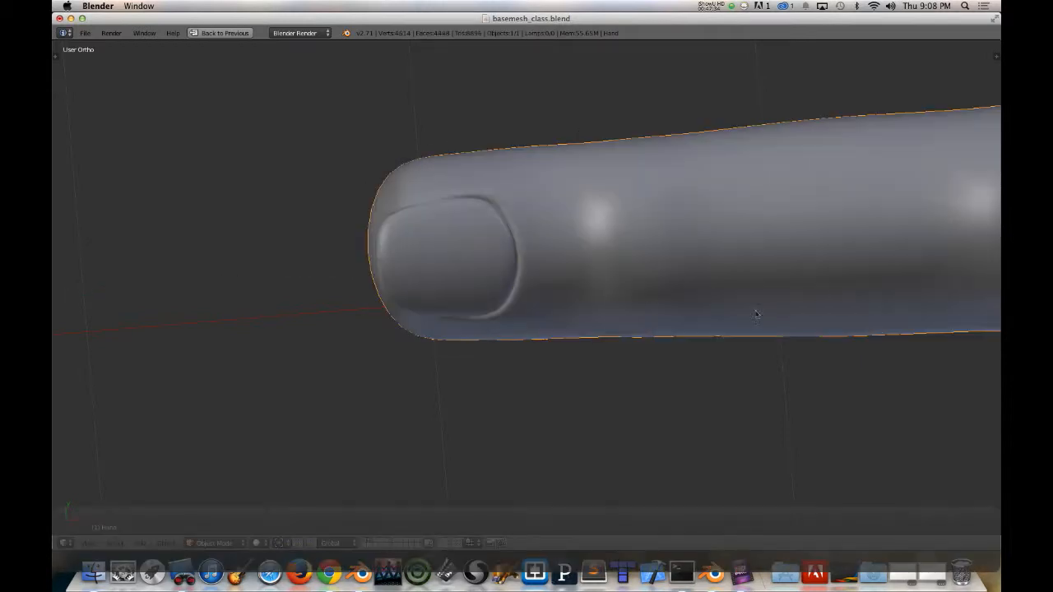
scroll(593, 321, up, 2)
scroll(592, 324, down, 5)
middle_drag(602, 348, 599, 349)
key(KP_7)
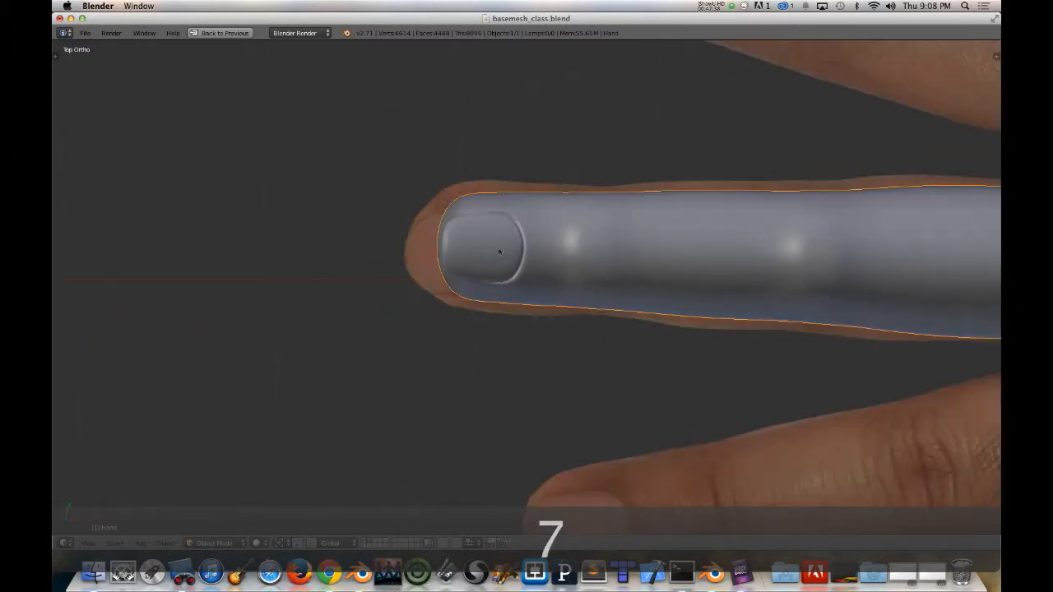
Step: In Edit Mode, select the whole nail with its surrounding top faces, leaving the fingertip's underside faces out of the selection
key(Tab)
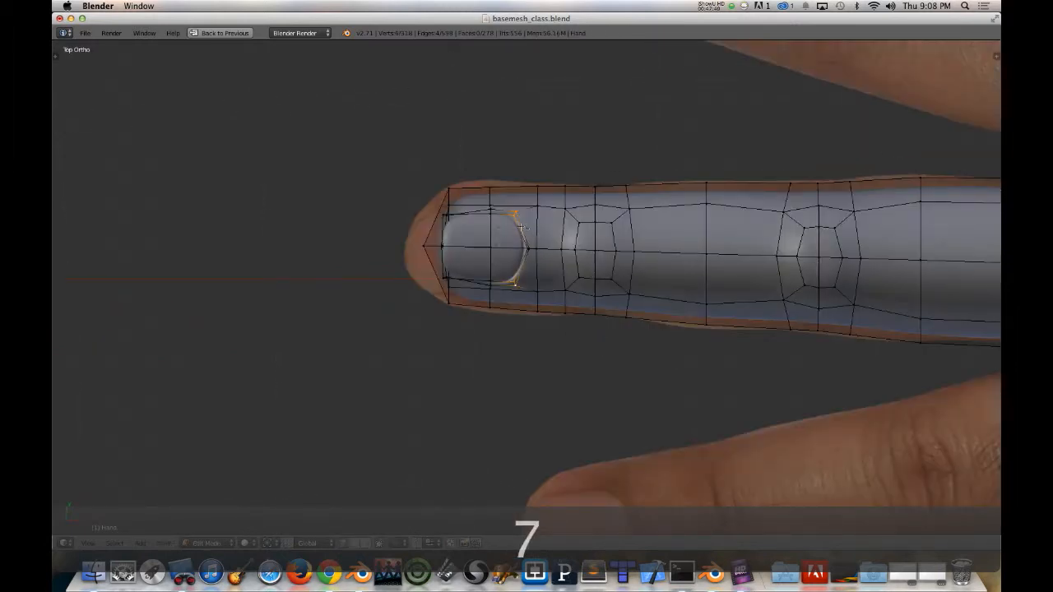
key(z)
key(z)
key(z)
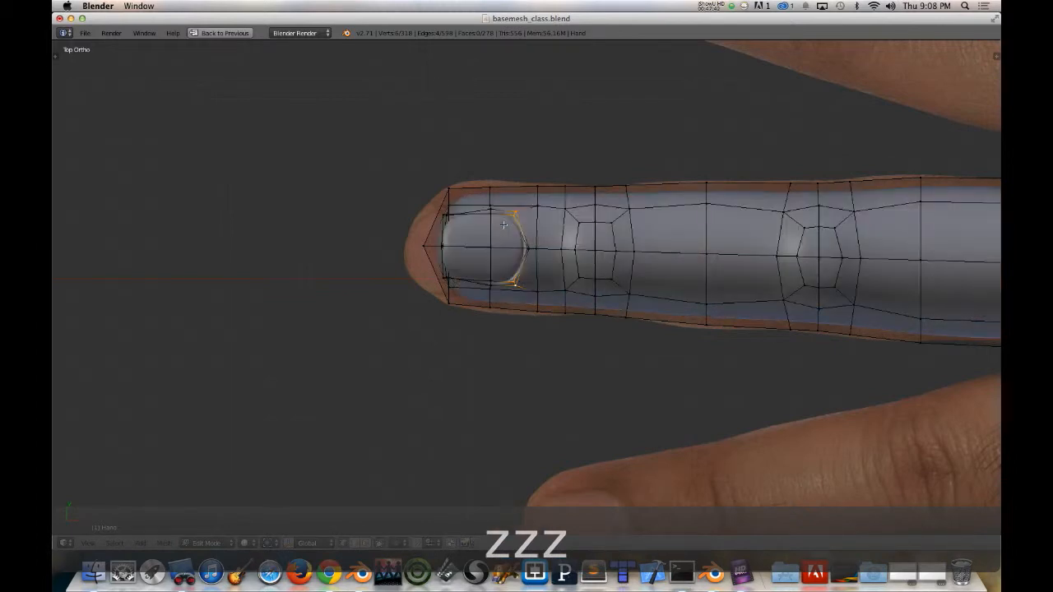
key(z)
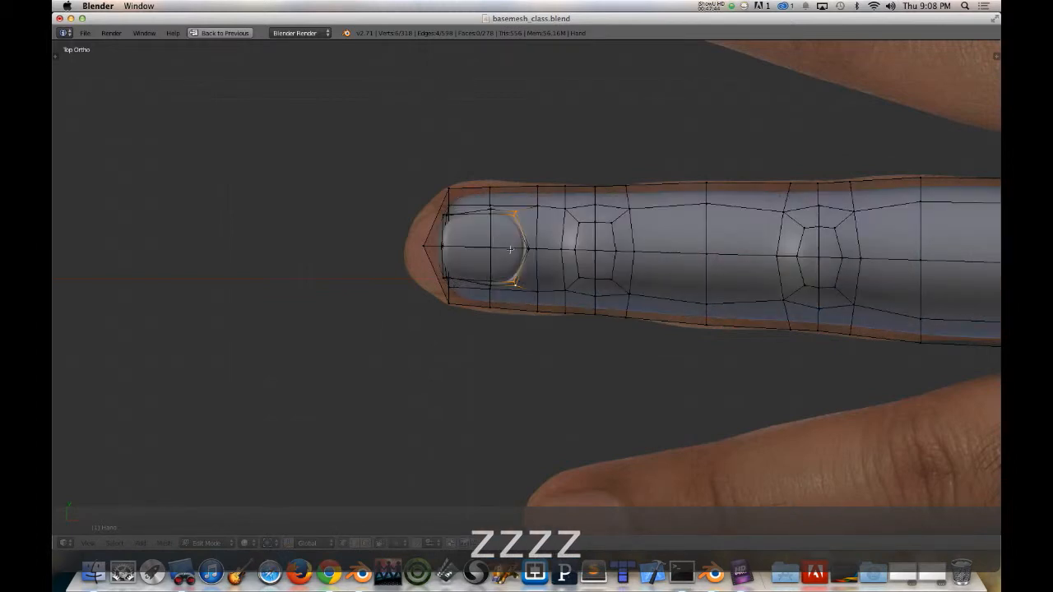
key(z)
key(b)
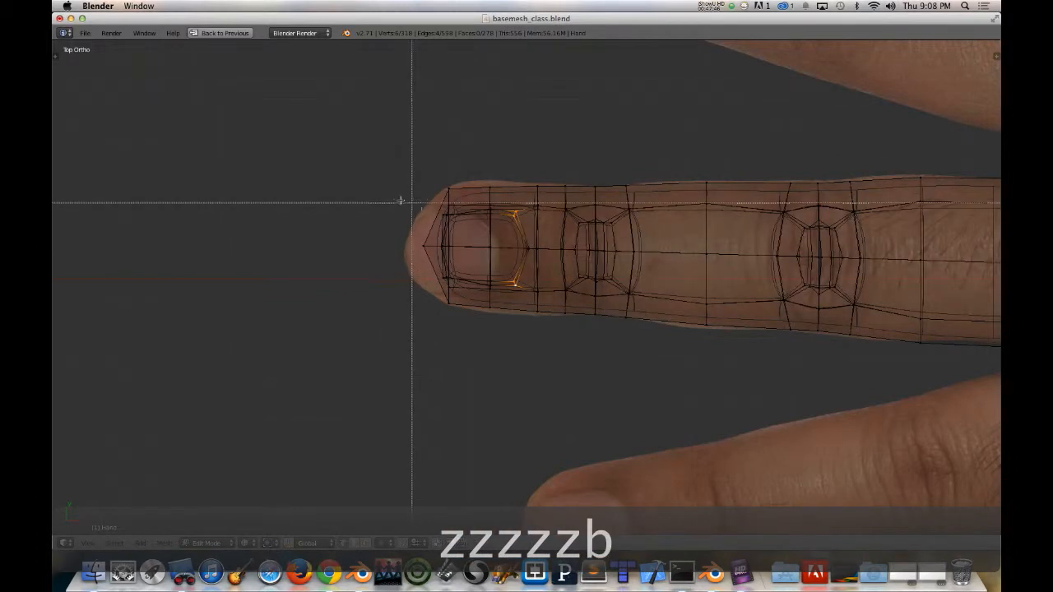
drag(399, 197, 558, 300)
mouse_move(500, 321)
middle_down()
mouse_move(507, 188)
mouse_move(522, 163)
middle_up()
key(z)
shift+right_click(491, 321)
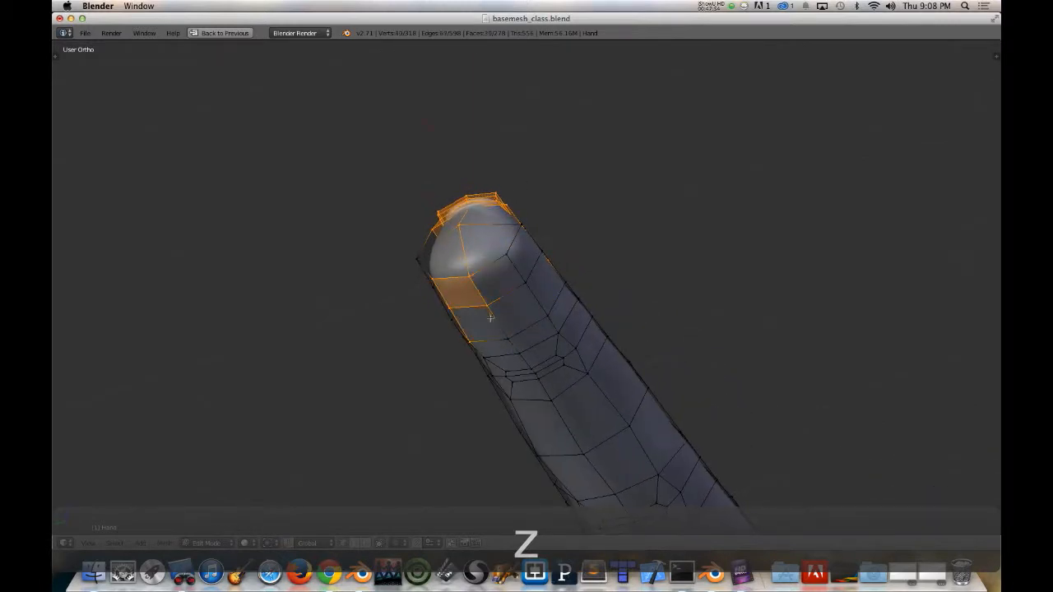
shift+right_click(457, 292)
Step: Widen the selected nail area by scaling it along Y to about 1.21
middle_drag(447, 296, 644, 295)
key(s)
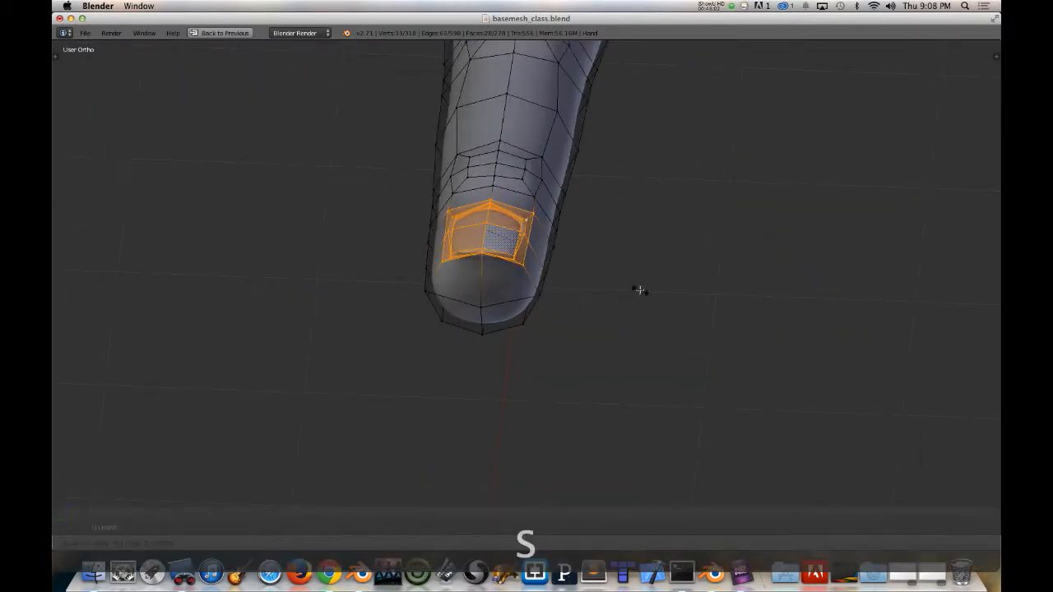
key(y)
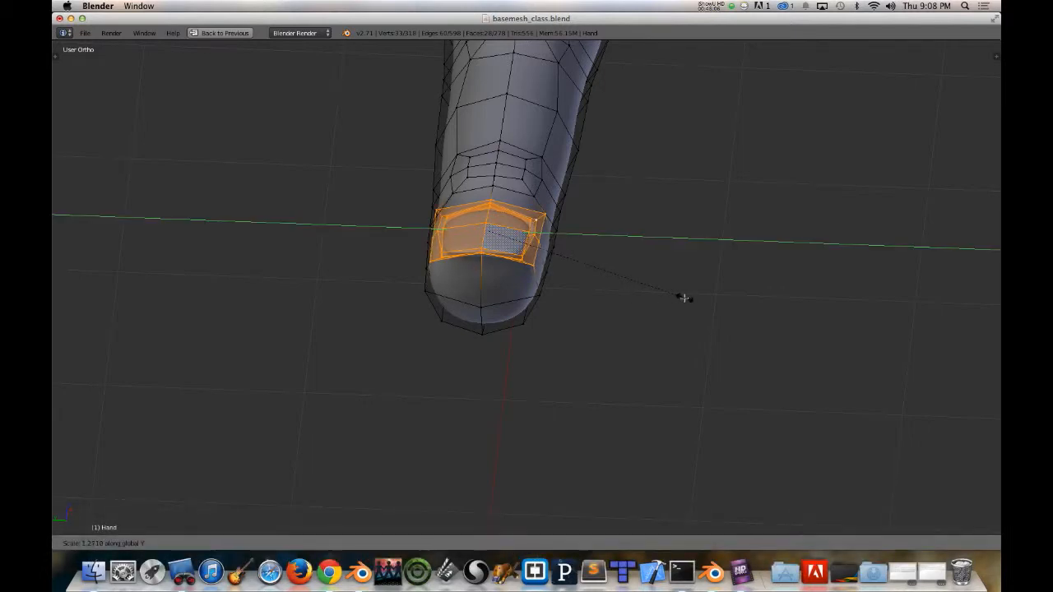
click(683, 298)
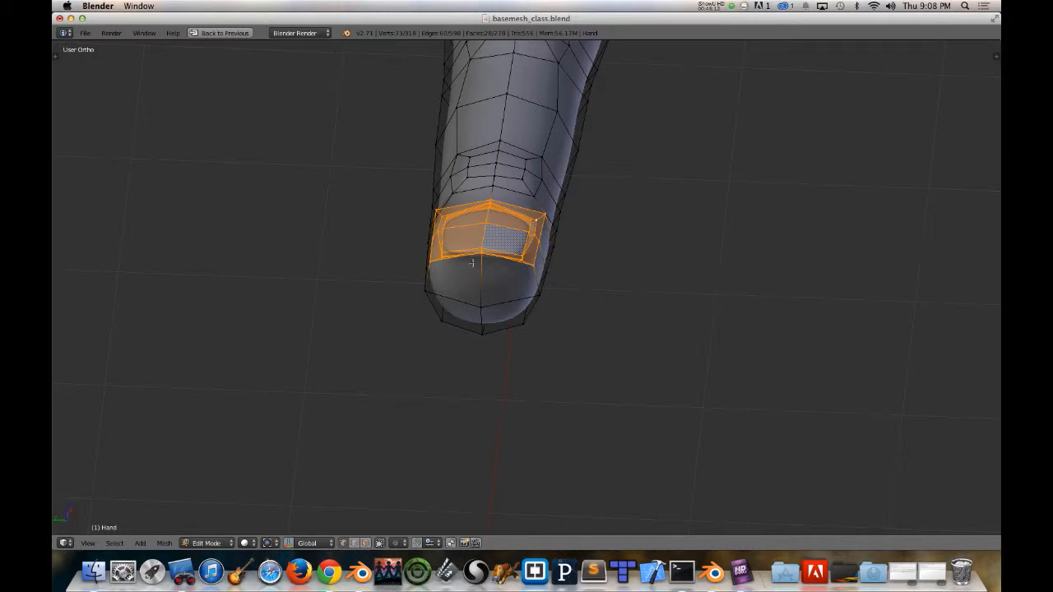
Step: Check the widened nail on the smoothed finger outside Edit Mode, and scale the nail area slightly narrower along Y
middle_drag(471, 262, 590, 241)
key(Tab)
middle_drag(444, 289, 502, 312)
middle_drag(474, 327, 755, 324)
key(Tab)
key(s)
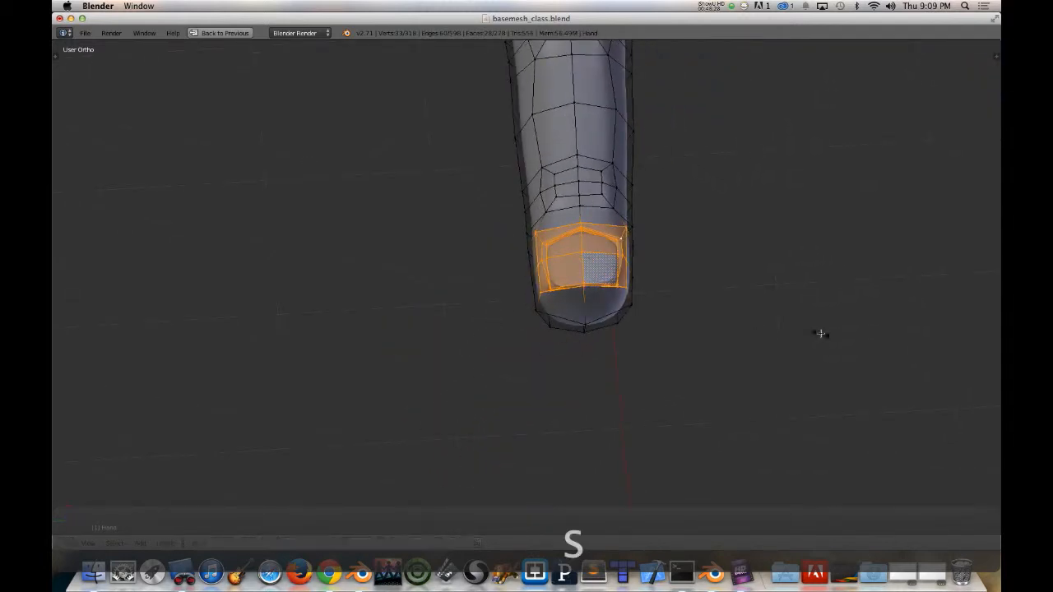
key(y)
click(794, 329)
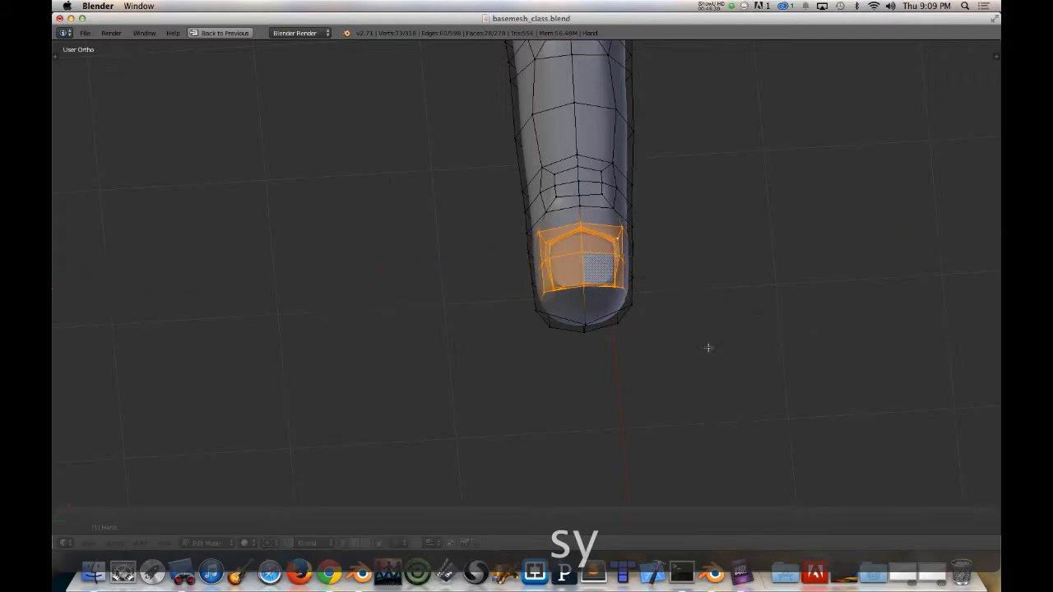
Step: Select the side edges on both sides of the fingertip and scale them slightly inward along Y
middle_drag(705, 348, 557, 313)
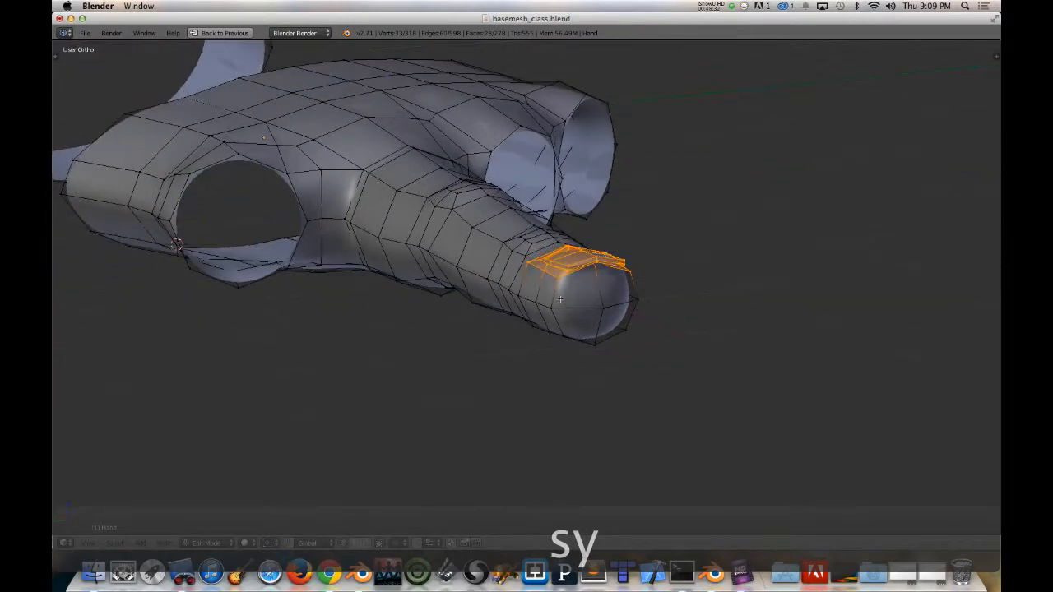
right_click(558, 313)
middle_drag(647, 292, 579, 317)
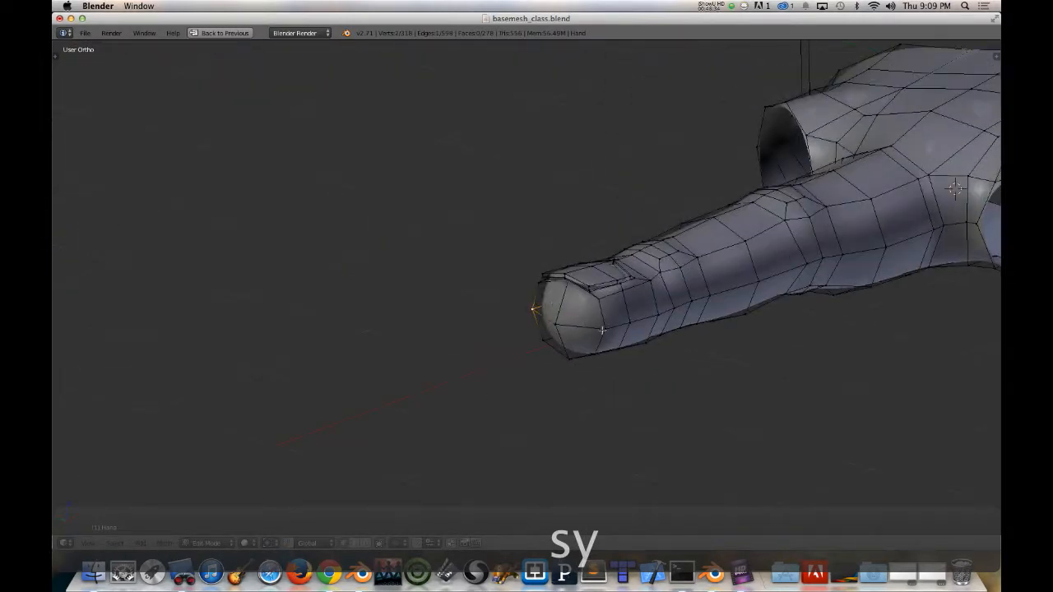
middle_drag(620, 382, 862, 382)
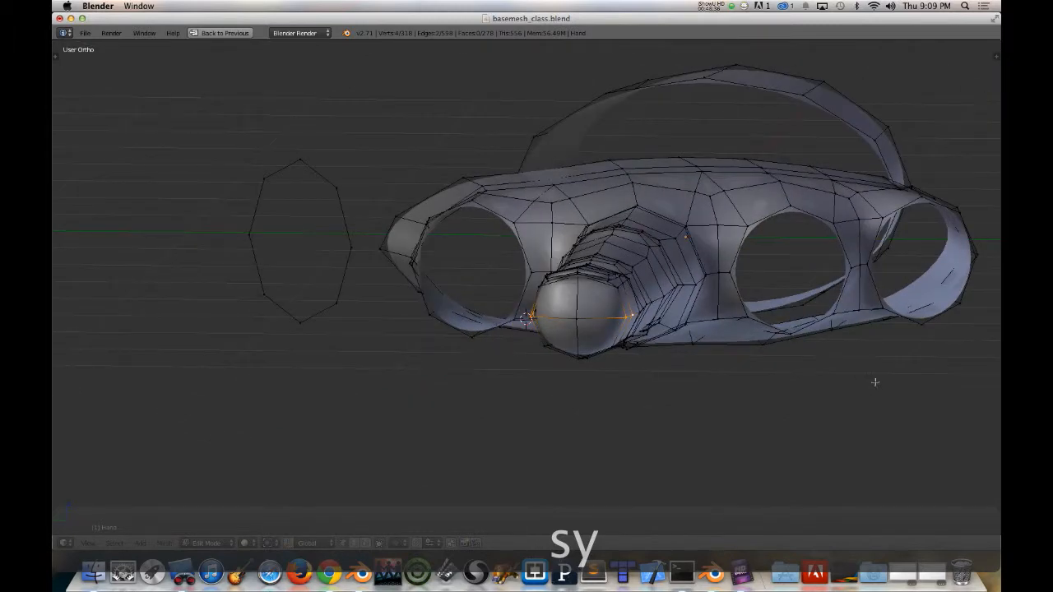
middle_drag(691, 355, 886, 349)
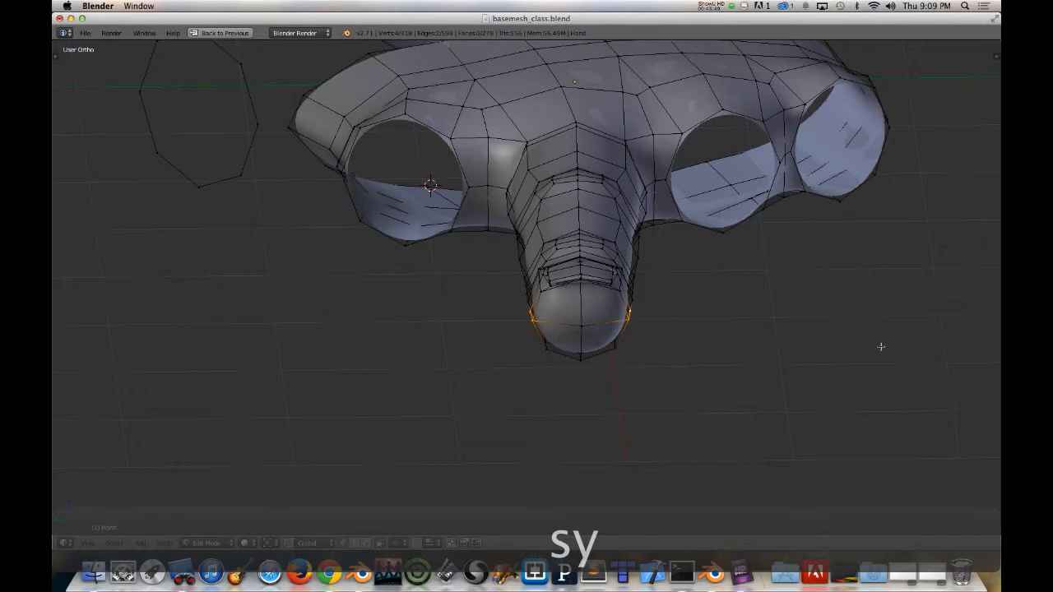
key(s)
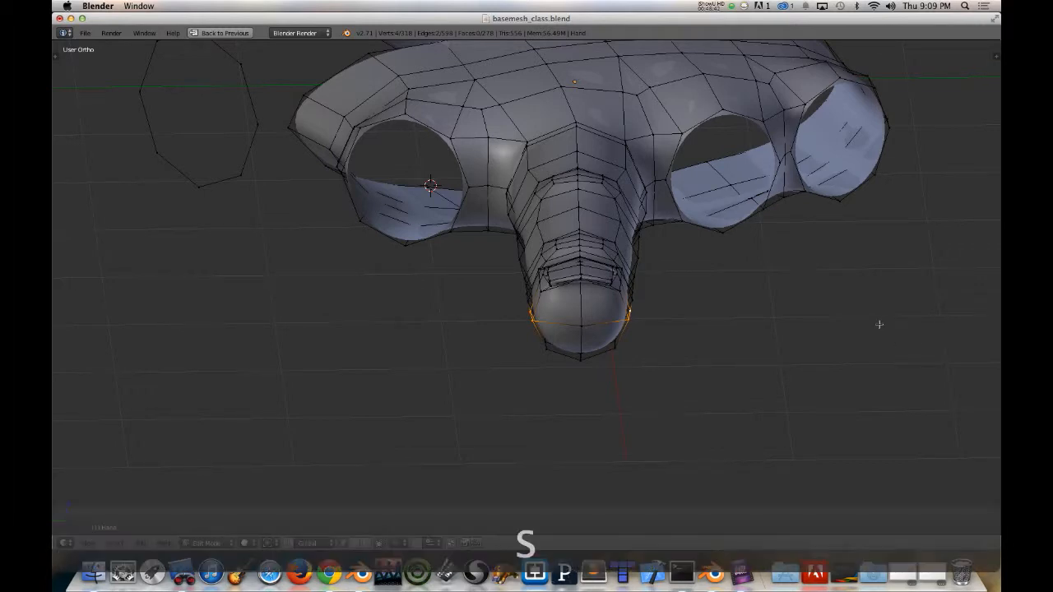
key(y)
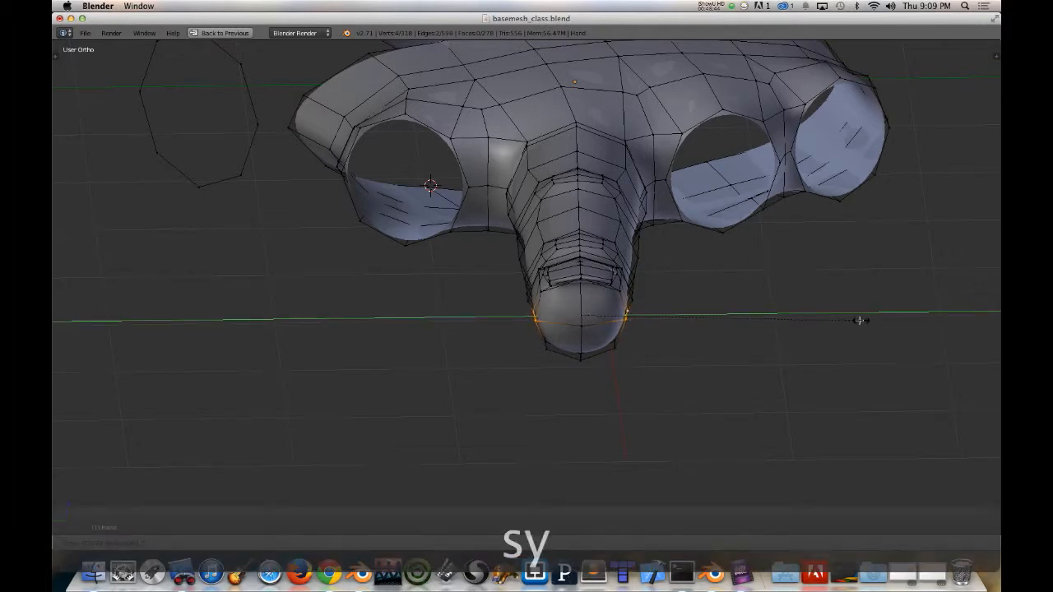
click(857, 319)
Step: Select the two lengthwise edges on either side of the fingertip's underside and scale them closer together along Y
middle_drag(857, 319, 614, 330)
right_click(613, 333)
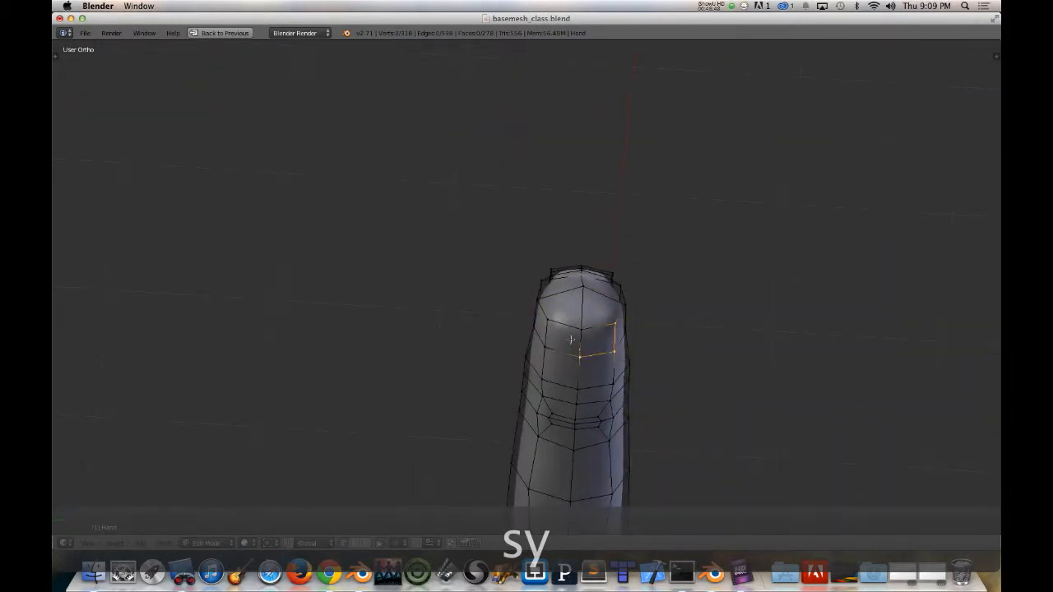
shift+right_click(548, 329)
key(s)
key(y)
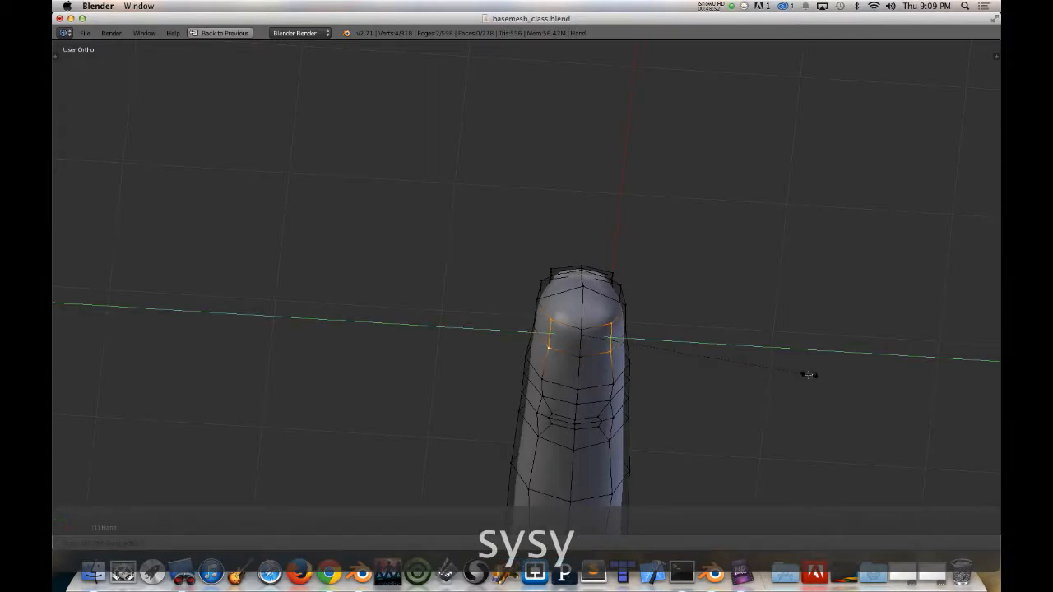
click(808, 374)
Step: Extend the selection to the adjoining vertices of the finger pad and move the pad slightly up along Z
middle_drag(773, 376, 567, 385)
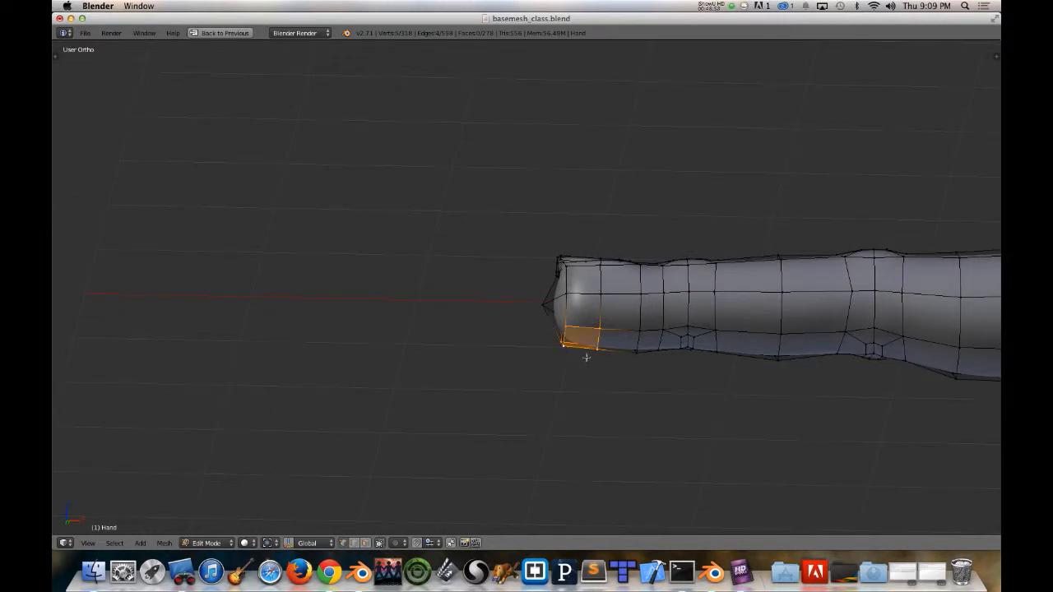
middle_drag(630, 356, 632, 390)
shift+right_click(632, 329)
shift+right_click(633, 387)
middle_drag(697, 370, 689, 429)
key(g)
key(z)
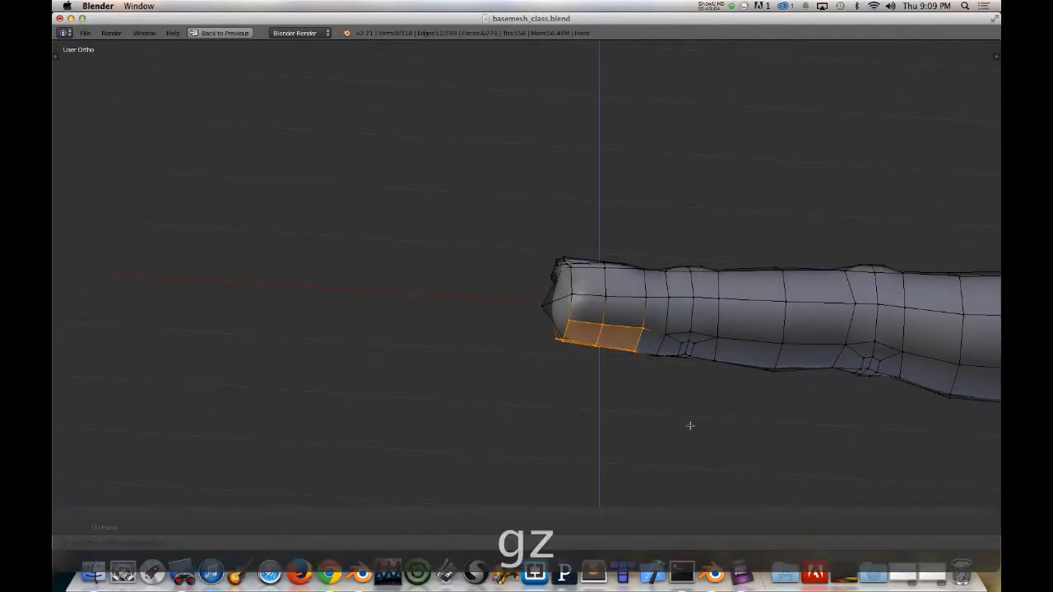
click(690, 422)
Step: Select the front edges of the finger pad under the tip and slide them back toward the joint
middle_drag(651, 369, 646, 397)
middle_drag(558, 346, 609, 392)
right_click(568, 334)
shift+right_click(538, 334)
key(g)
key(g)
click(633, 312)
Step: Slide the second row of pad edges back toward the joint, and readjust the front row to even the spacing
right_click(574, 345)
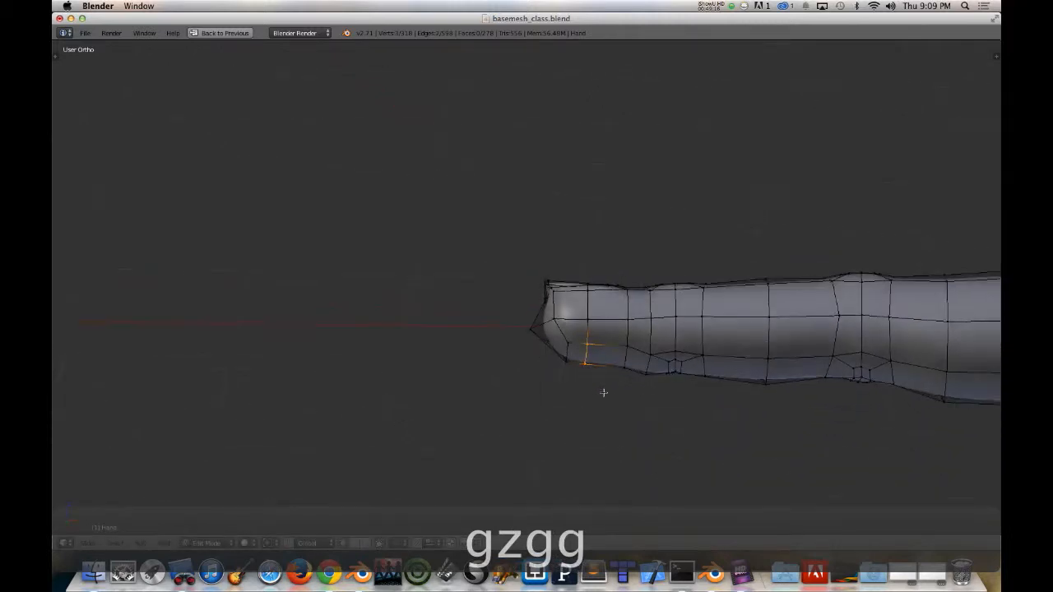
key(g)
key(g)
click(613, 388)
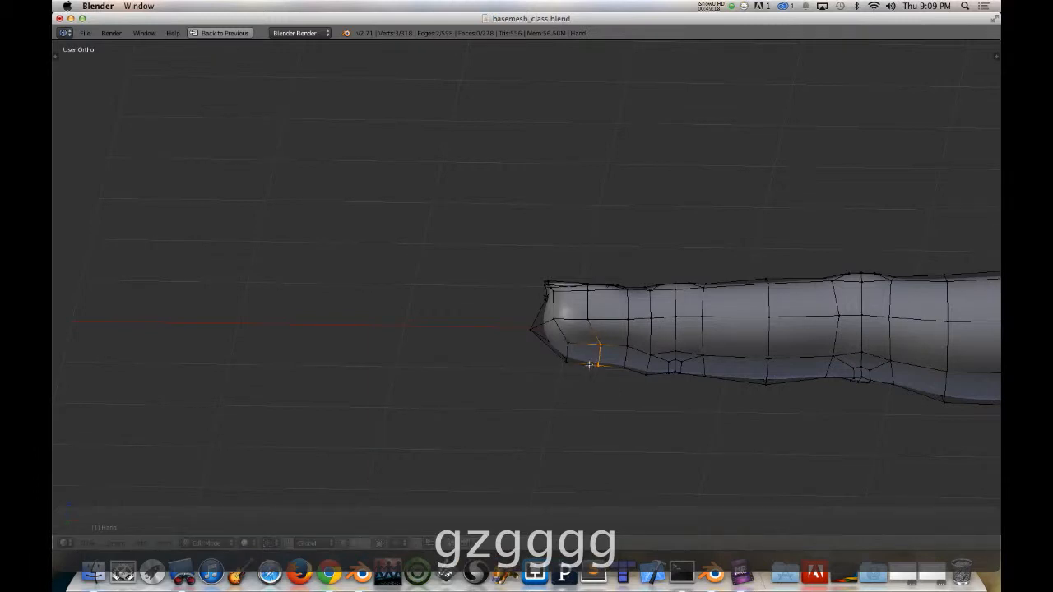
middle_drag(595, 354, 556, 371)
key(g)
key(g)
key(g)
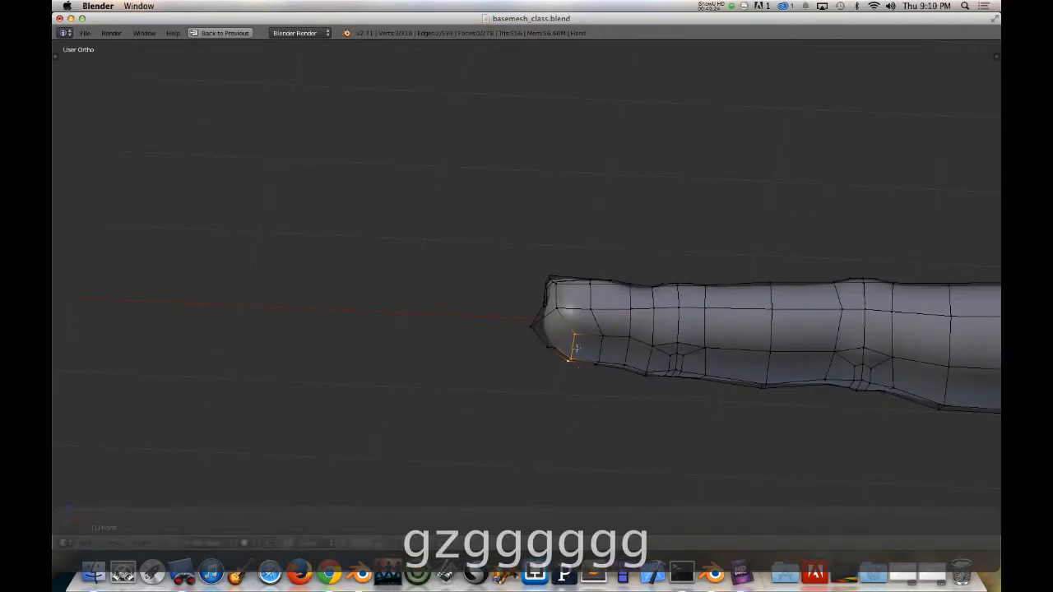
Step: Select the middle row of edges across the fingertip and pull it back slightly along X
right_click(560, 306)
middle_drag(560, 306, 563, 340)
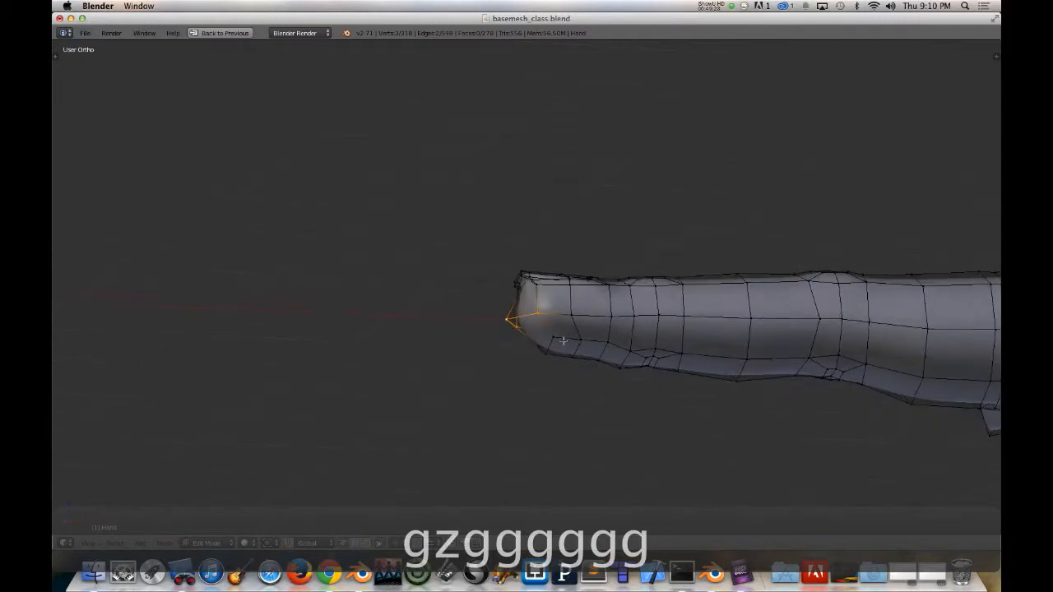
key(g)
key(z)
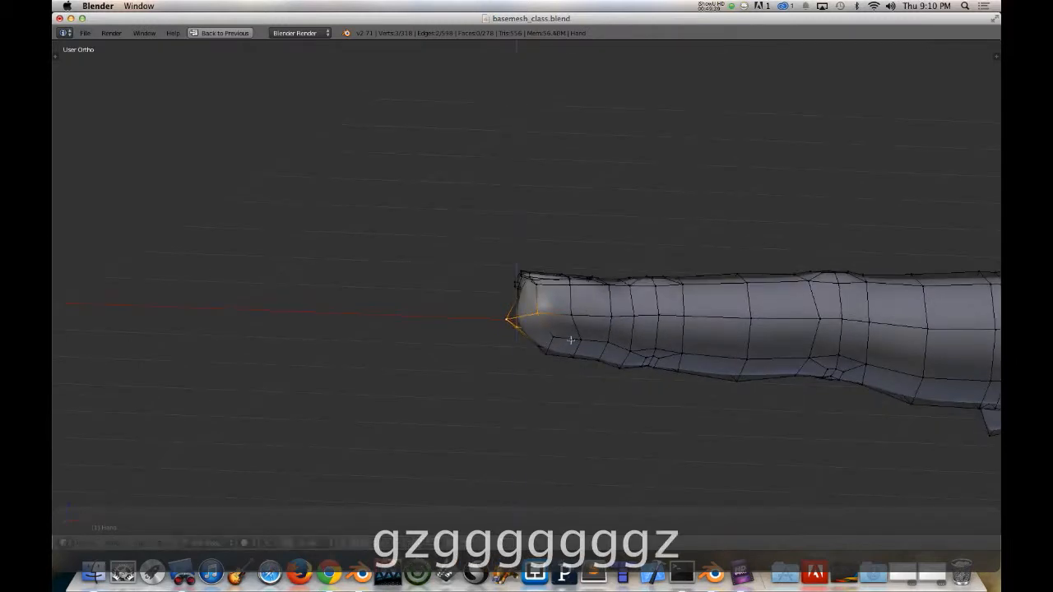
key(g)
key(x)
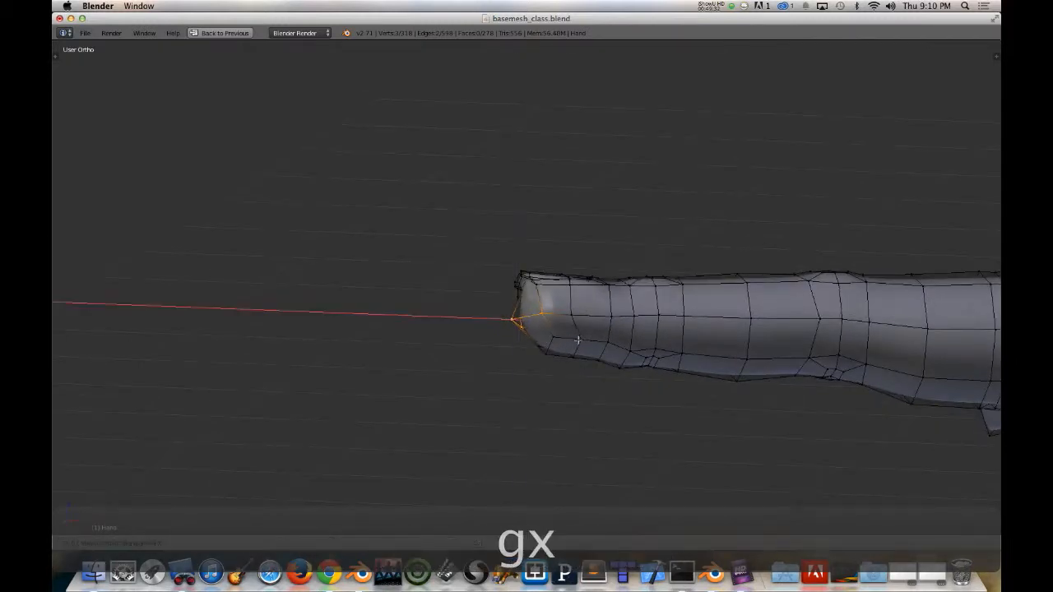
click(578, 339)
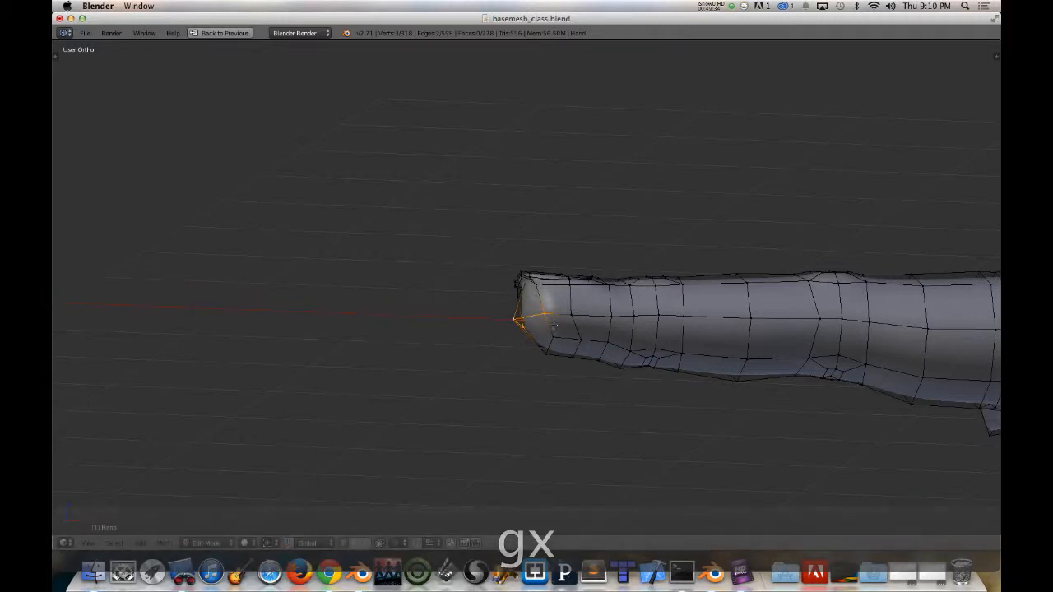
Step: Slide the fingertip's middle edge row up toward the nail, and move it forward to round out the tip
key(g)
key(g)
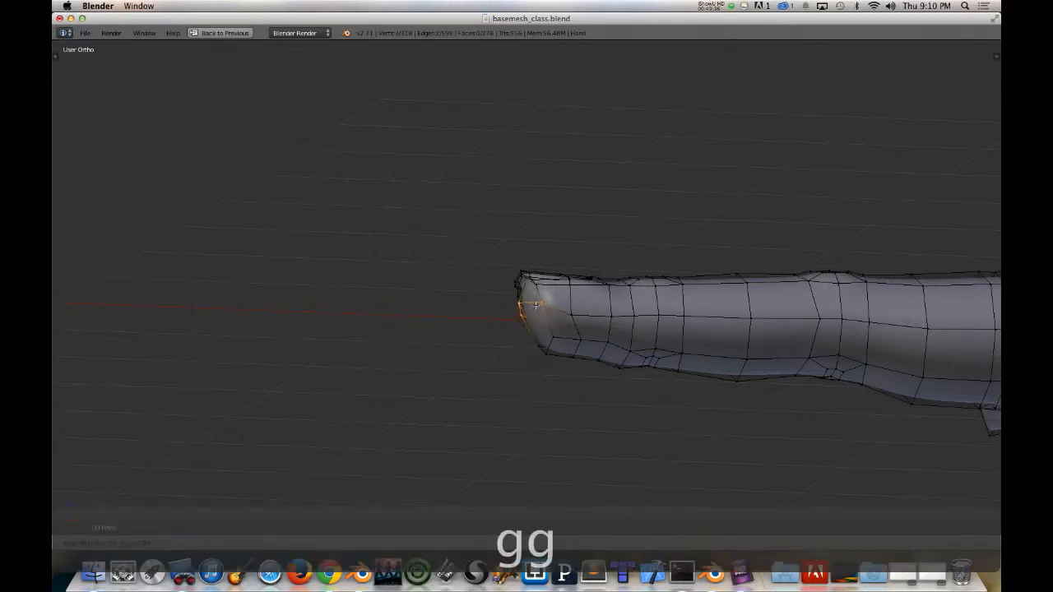
click(536, 305)
middle_drag(535, 305, 551, 324)
key(g)
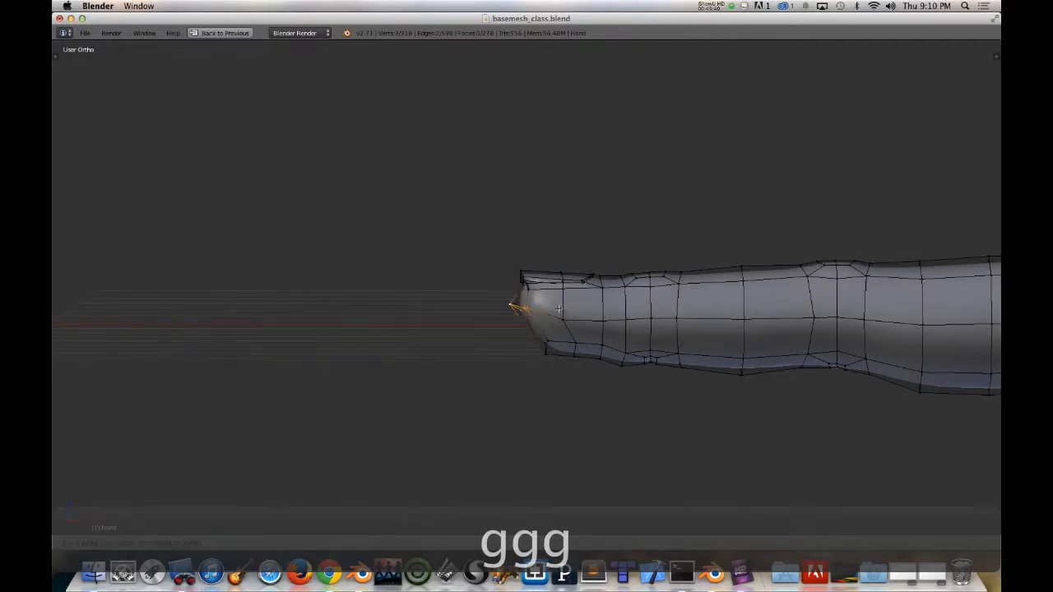
click(556, 309)
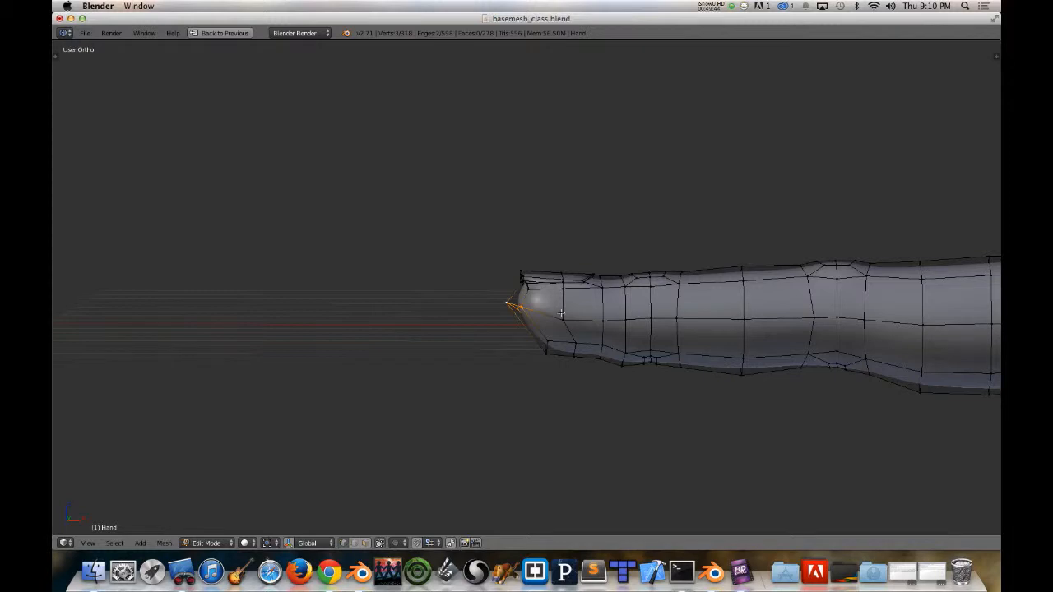
Step: In front view, rotate the fingertip's middle edge row level and lower it slightly
key(r)
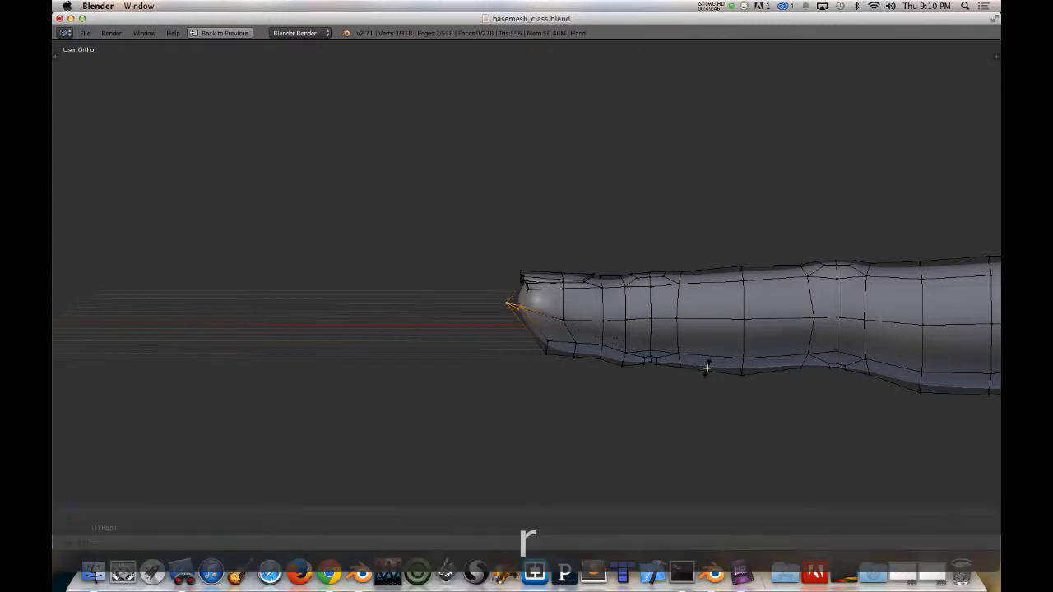
right_click(706, 367)
key(3)
key(1)
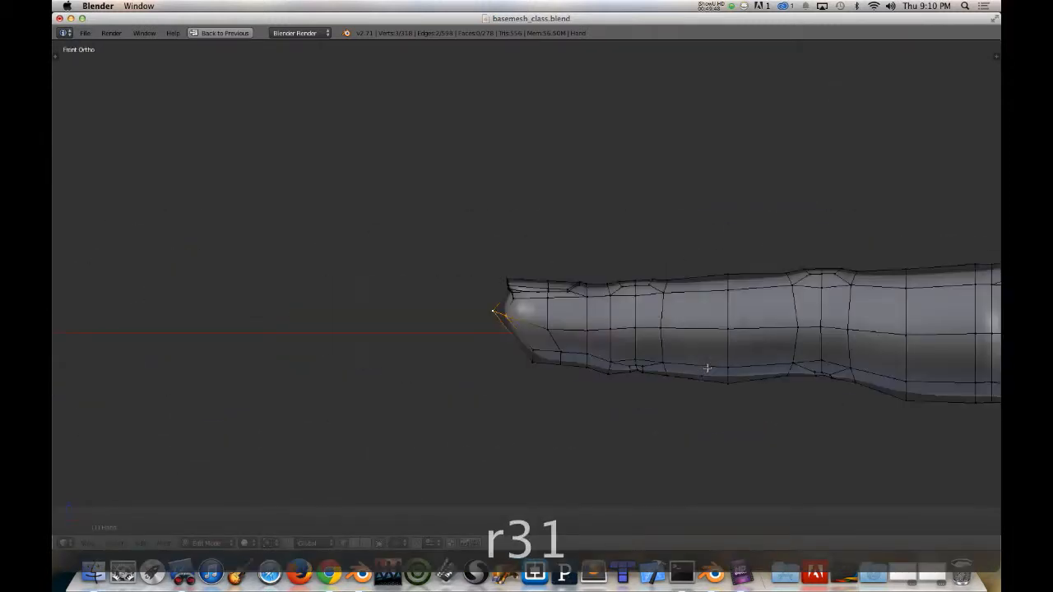
key(r)
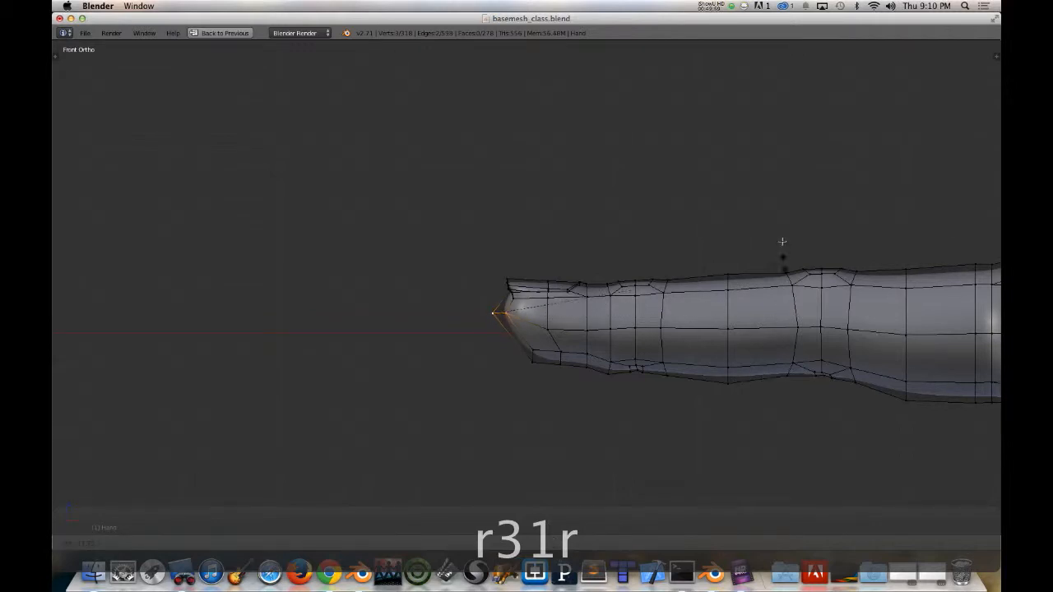
key(g)
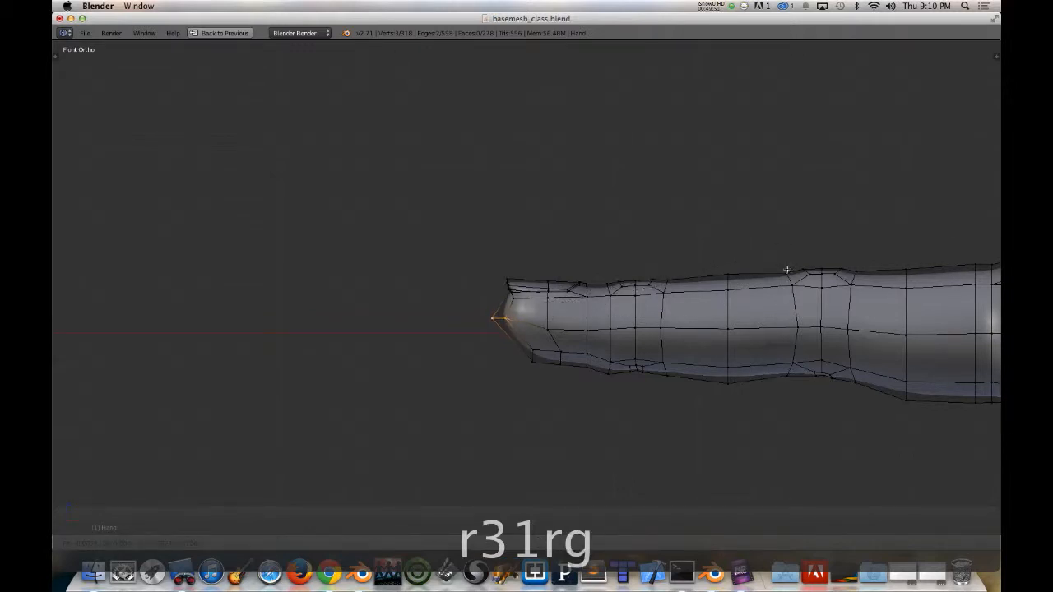
Step: Select the vertices along both sides of the finger just behind the tip and shift them slightly in front view
right_click(549, 332)
key(z)
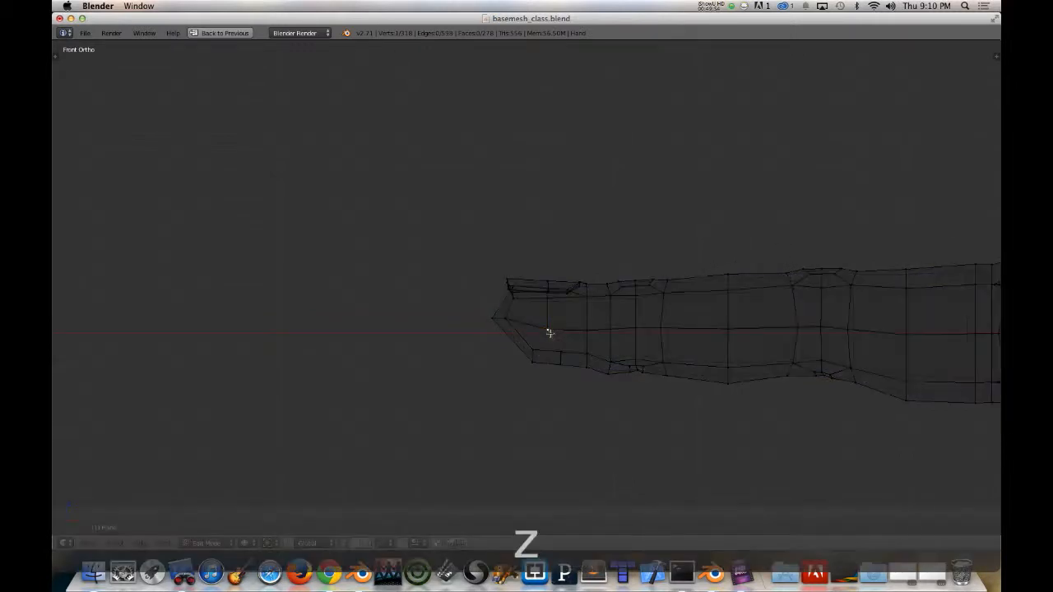
key(z)
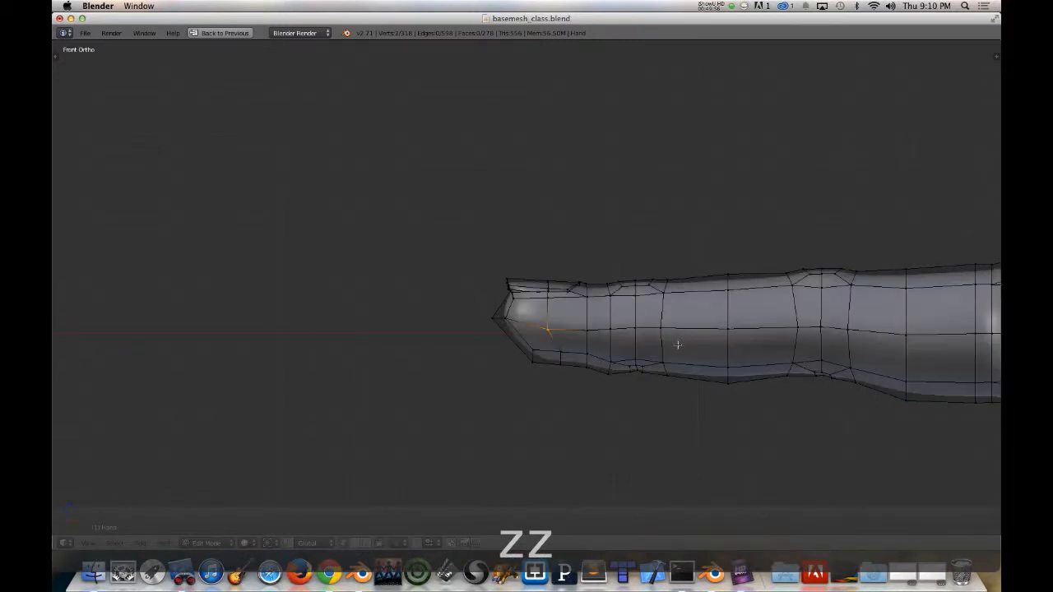
key(g)
click(679, 339)
Step: Inspect the smoothed fingertip and nail in Object Mode from several angles
middle_drag(521, 327, 601, 383)
key(Tab)
scroll(550, 367, up, 2)
scroll(550, 367, down, 3)
scroll(601, 384, up, 2)
key(Tab)
shift+middle_drag(772, 417, 709, 153)
mouse_move(580, 255)
middle_down()
mouse_move(618, 264)
mouse_move(588, 244)
mouse_move(593, 251)
middle_up()
key(Tab)
scroll(594, 251, up, 5)
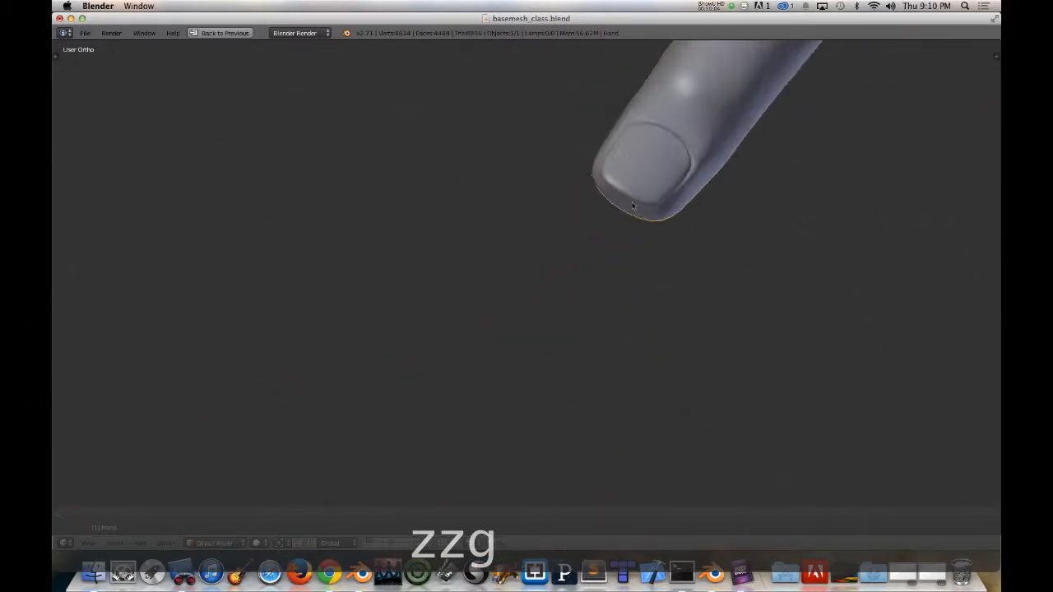
middle_drag(611, 302, 587, 168)
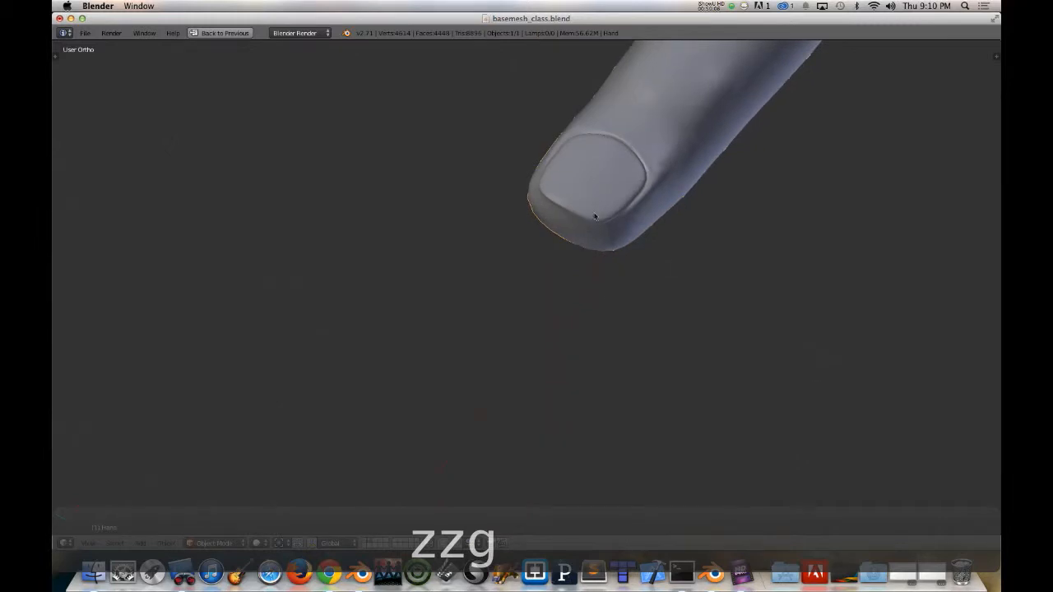
middle_drag(595, 216, 605, 362)
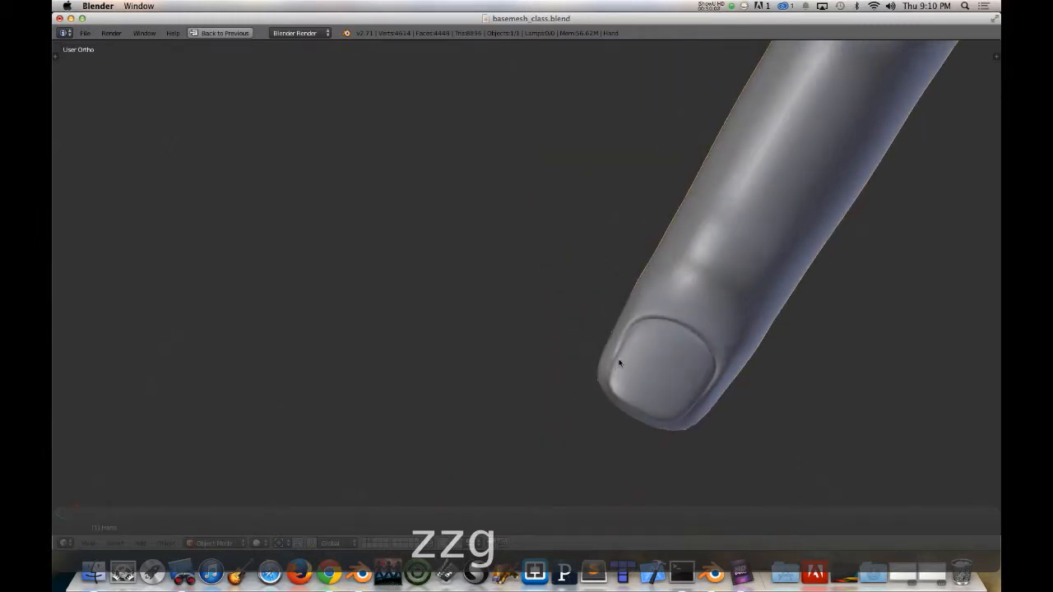
Step: Examine the whole finger and palm mesh in Edit Mode against the hand reference, from above and from the side
scroll(620, 363, down, 6)
shift+middle_drag(658, 157, 540, 247)
key(Tab)
shift+middle_drag(566, 307, 520, 282)
key(7)
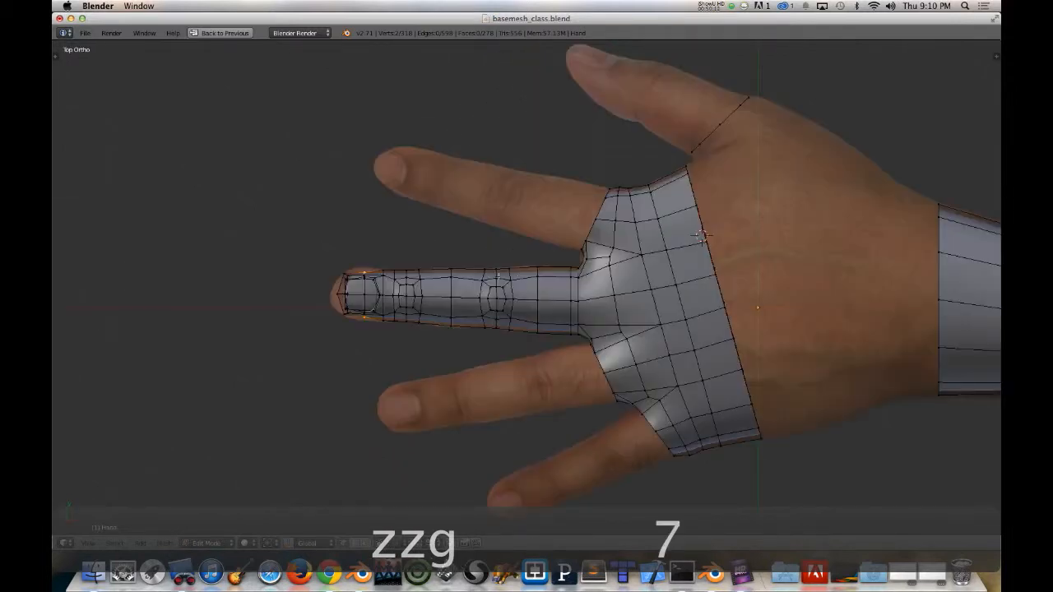
middle_drag(504, 327, 497, 198)
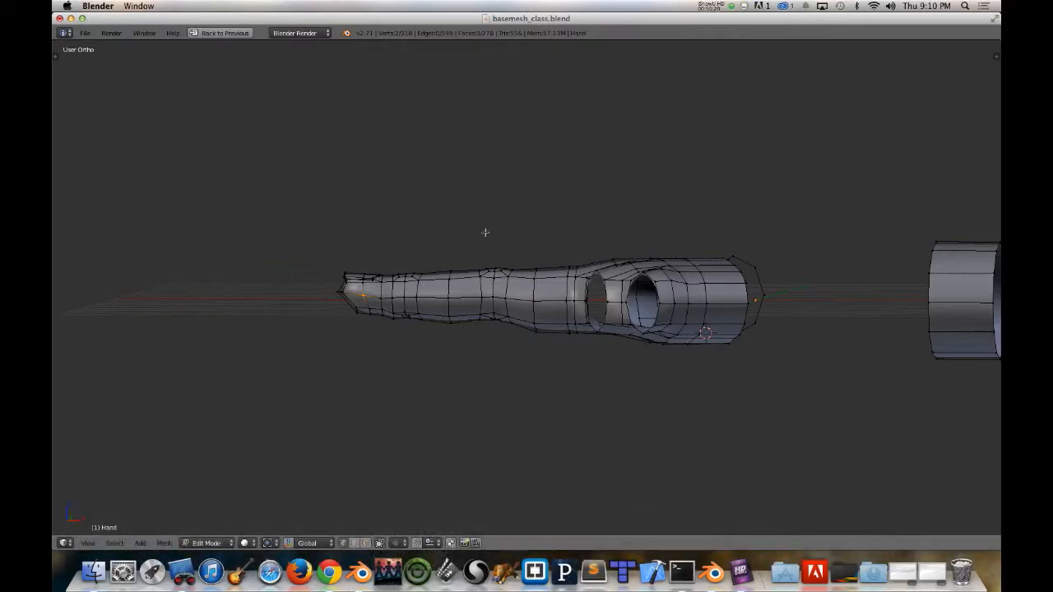
middle_drag(461, 277, 466, 226)
scroll(500, 281, up, 2)
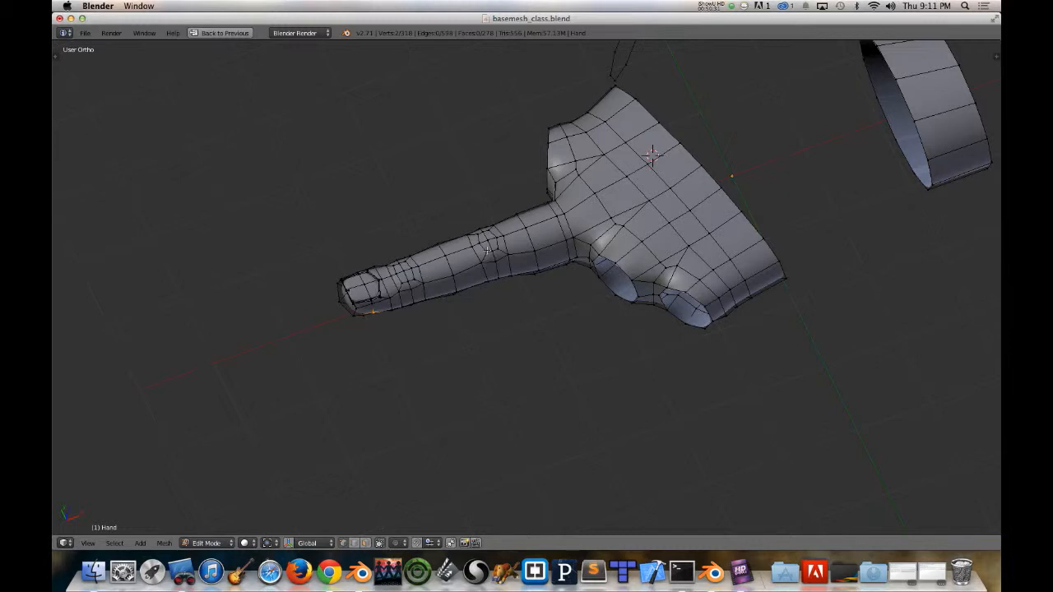
Step: In wireframe top view, select the whole middle finger up to the palm and duplicate it over the ring finger of the reference
key(KP_7)
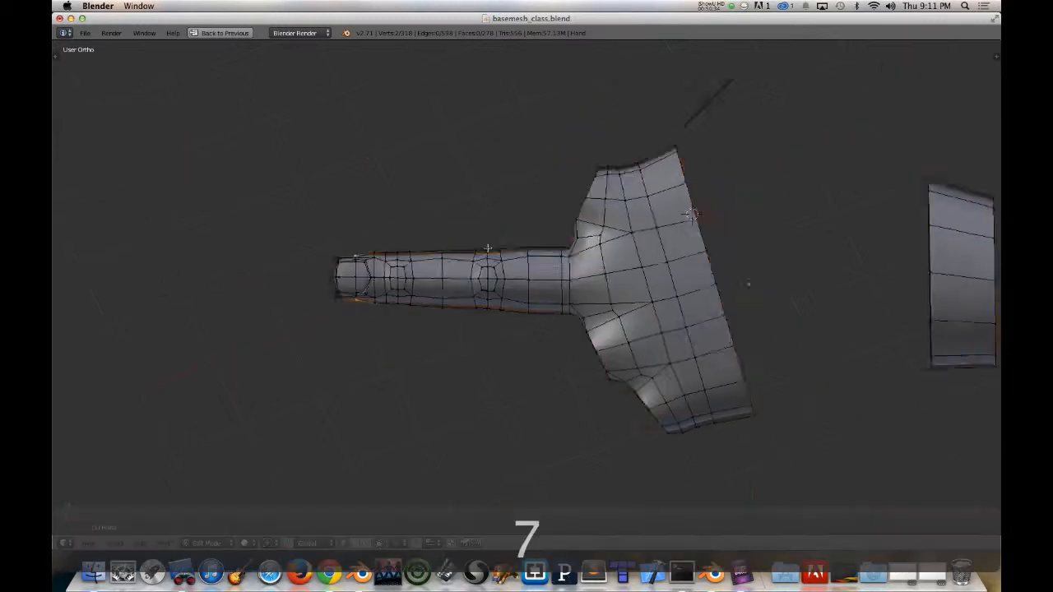
key(z)
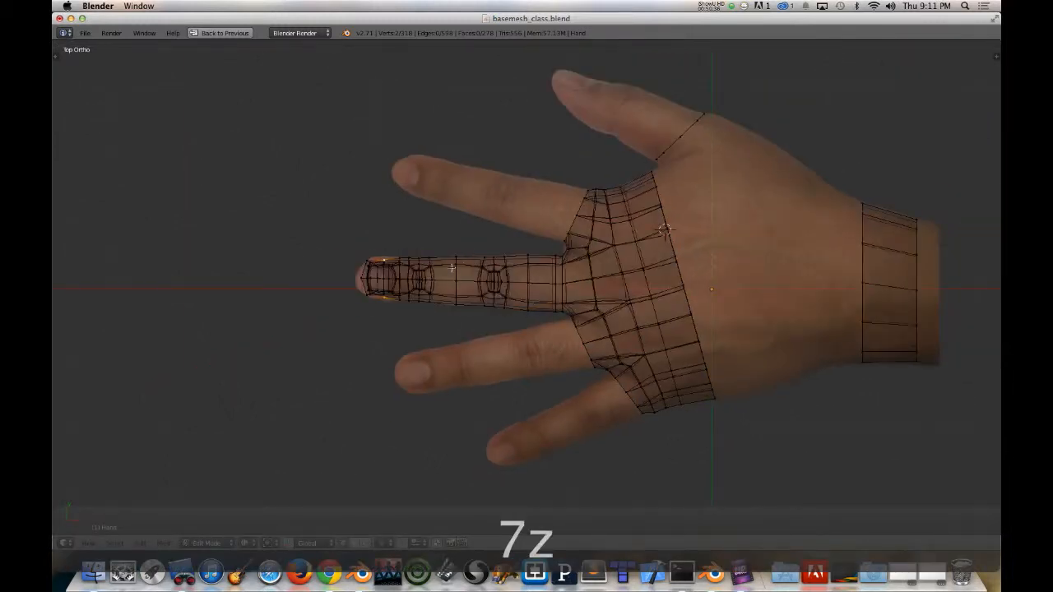
key(a)
key(n)
key(n)
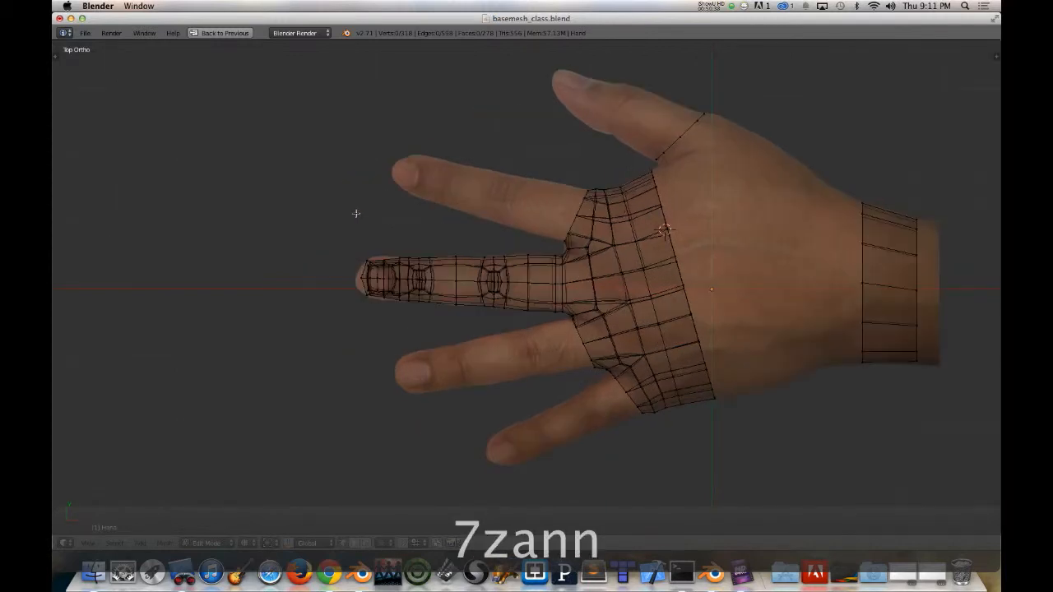
key(b)
drag(321, 188, 558, 382)
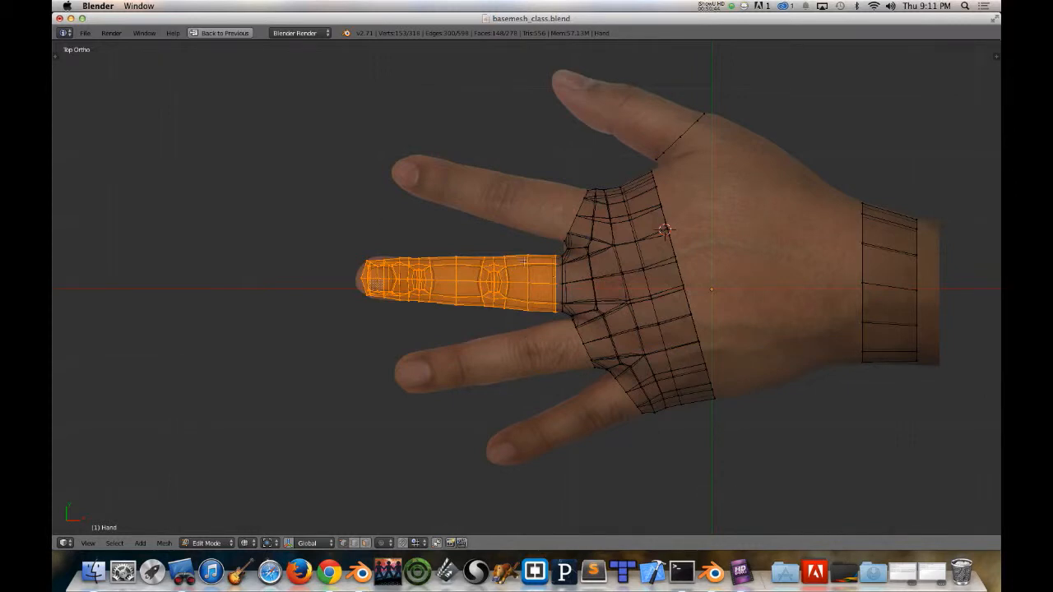
key(shift+d)
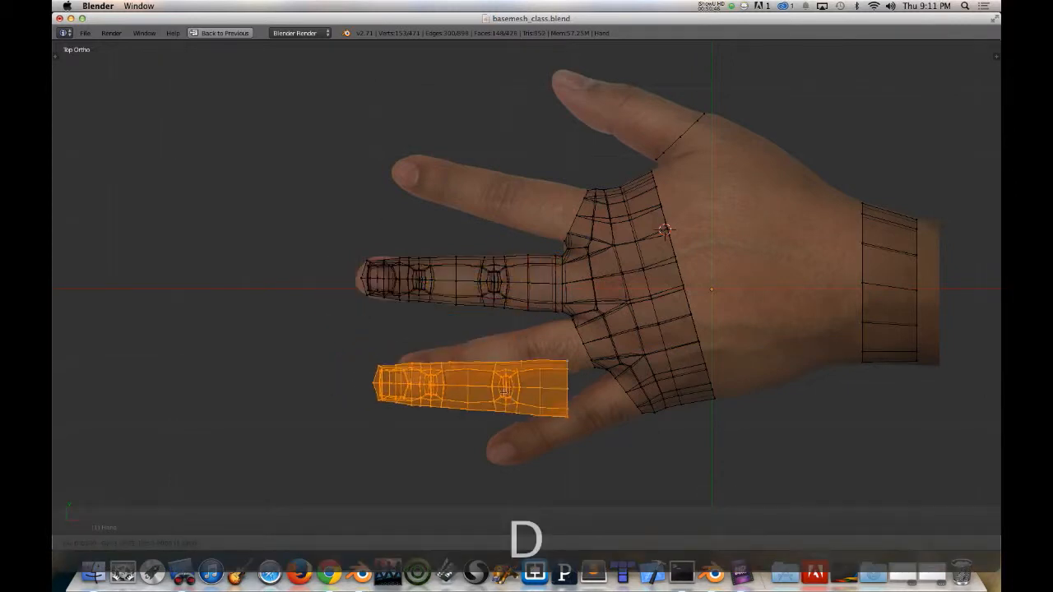
click(474, 385)
Step: Rotate the duplicate to the ring finger's angle, scale it down slightly, and align it with the reference
key(r)
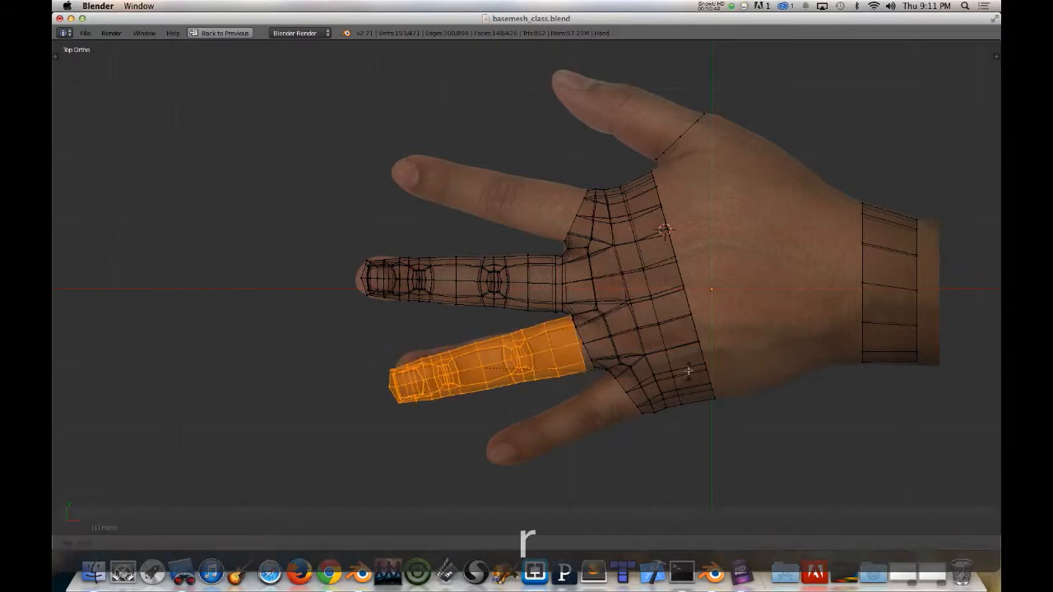
click(744, 403)
key(s)
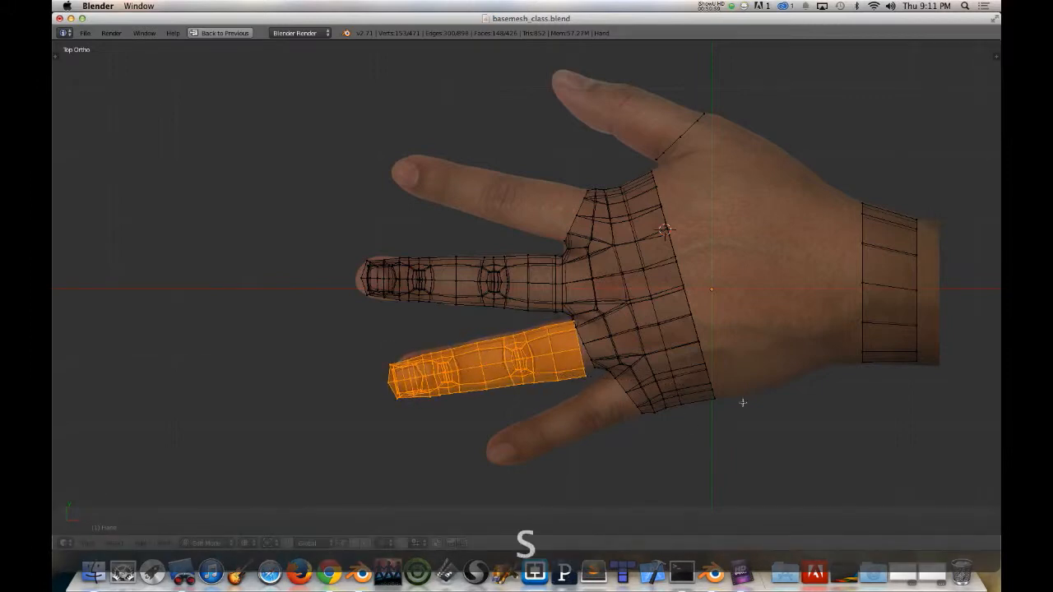
click(728, 393)
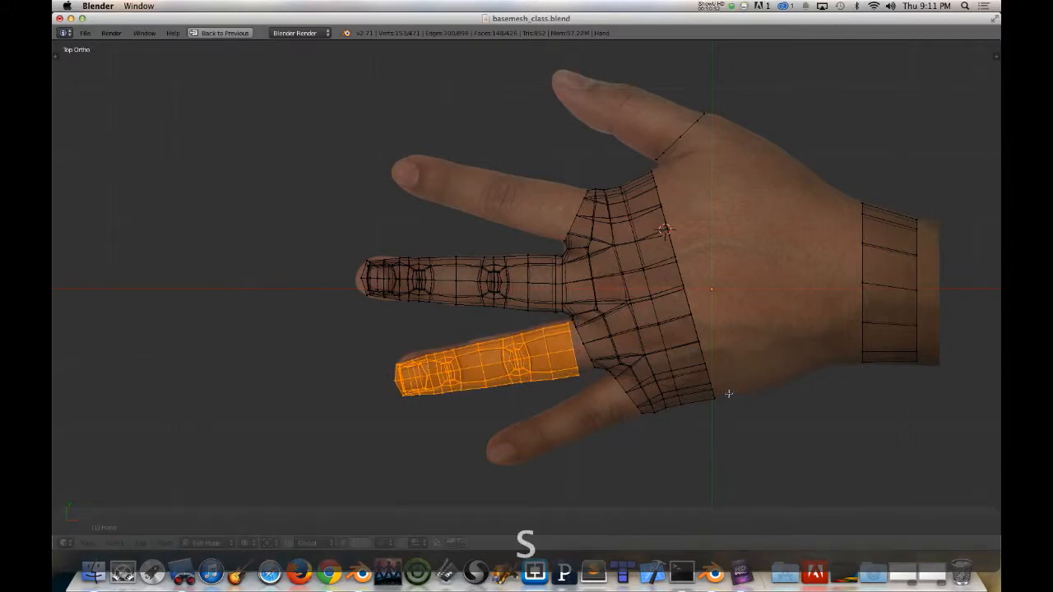
key(g)
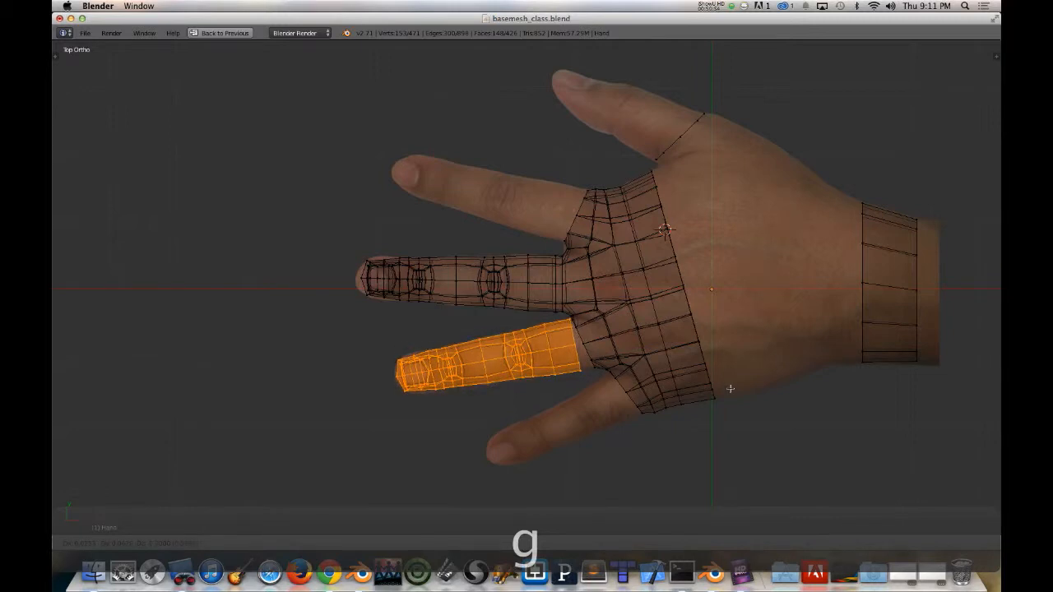
click(730, 388)
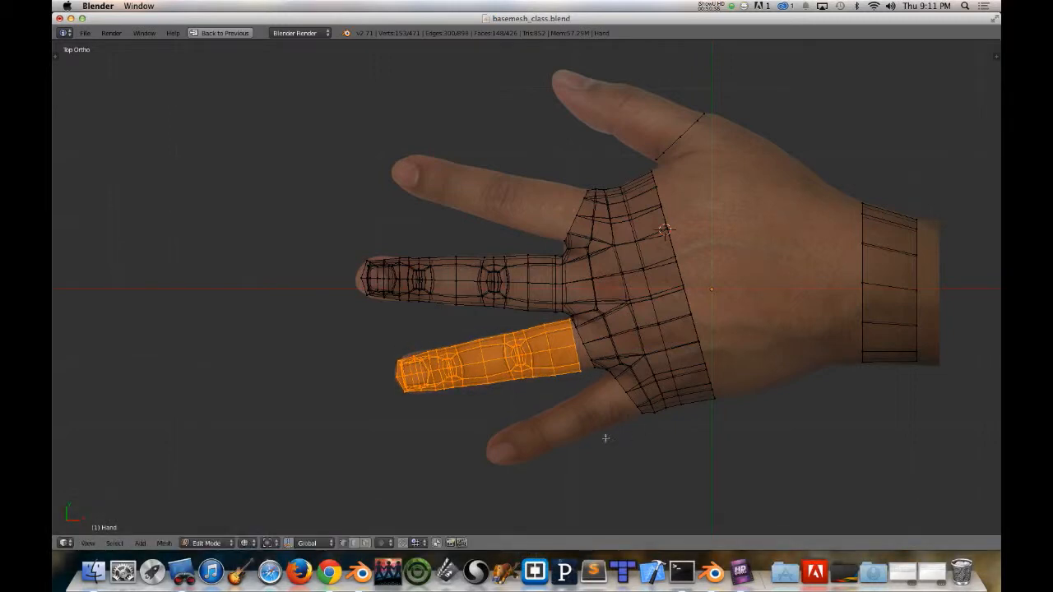
Step: Duplicate the ring finger mesh onto the index finger of the reference, and rotate and move it to match
key(shift+d)
click(598, 263)
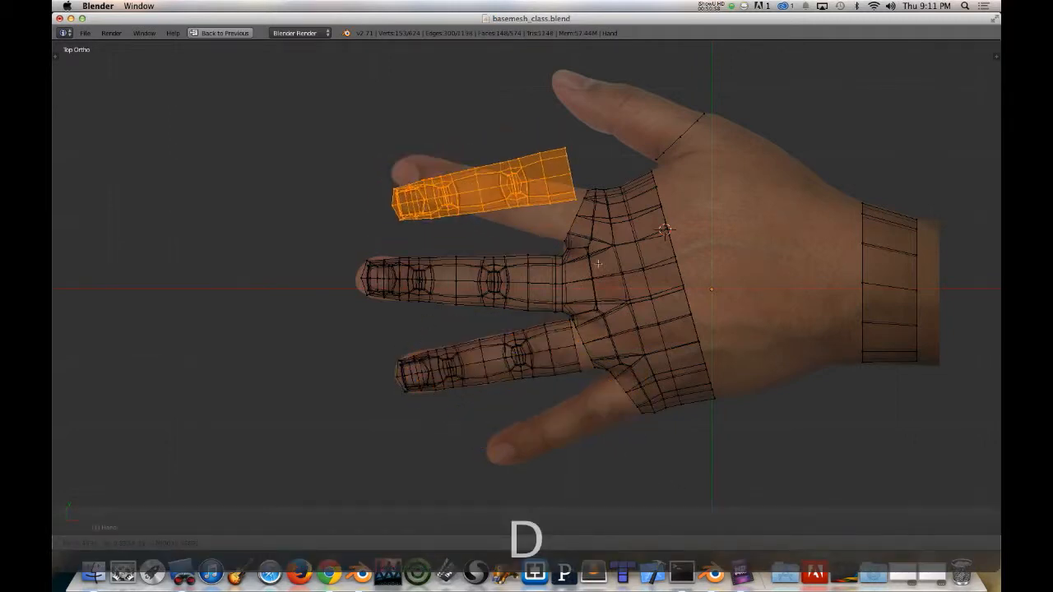
key(r)
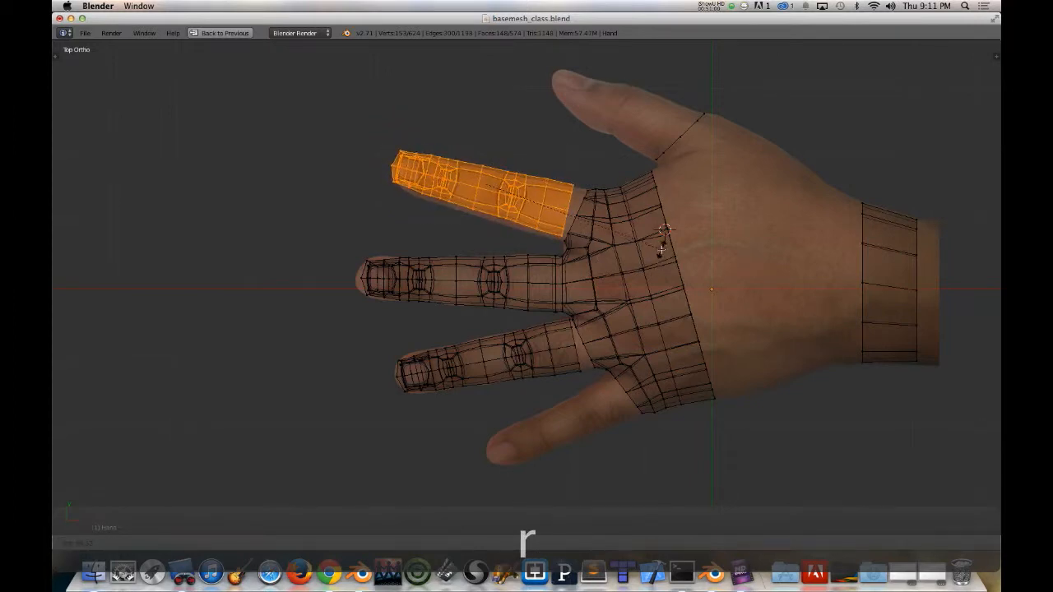
click(662, 249)
key(g)
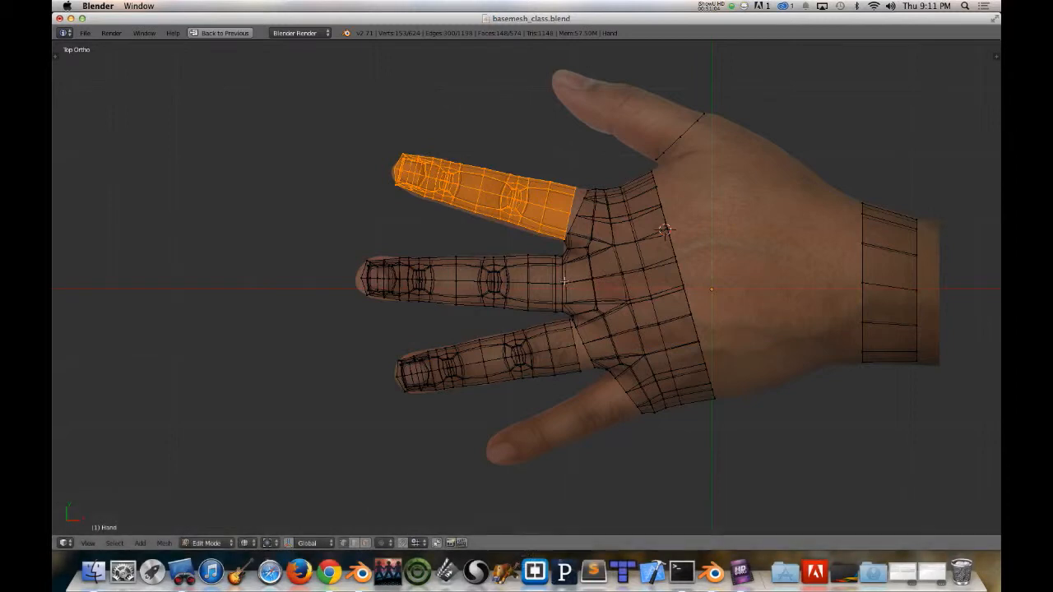
click(666, 257)
Step: Duplicate the index finger mesh onto the little finger of the reference, and rotate, scale down and position it to fit
key(shift+d)
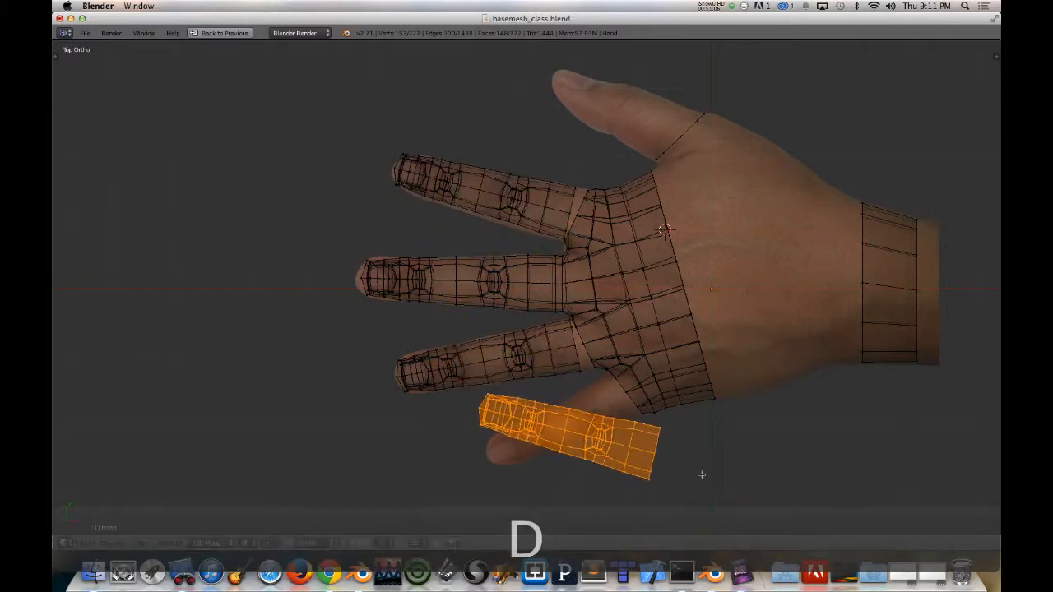
key(r)
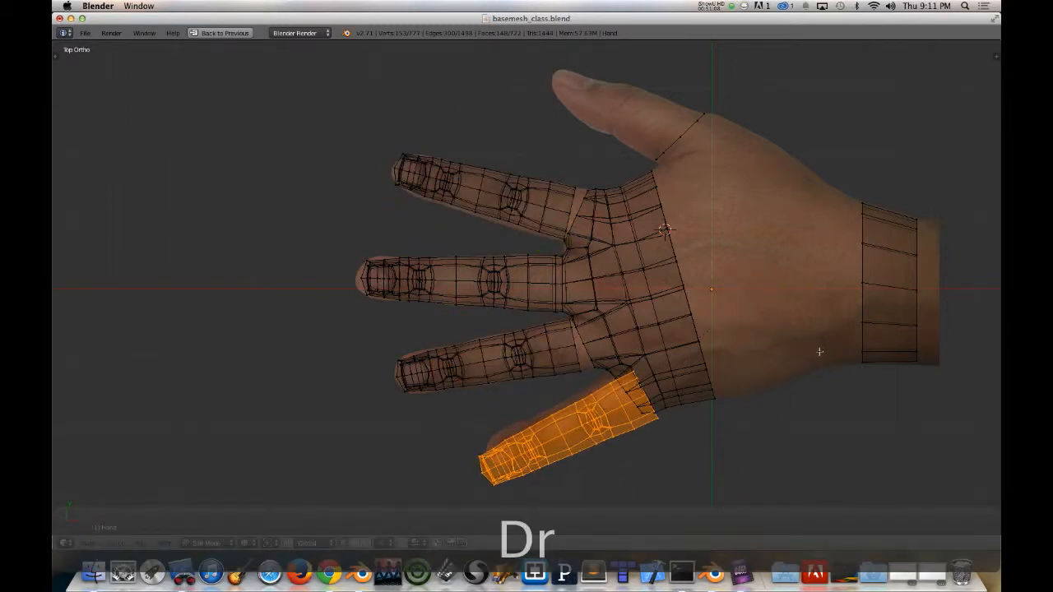
key(s)
key(g)
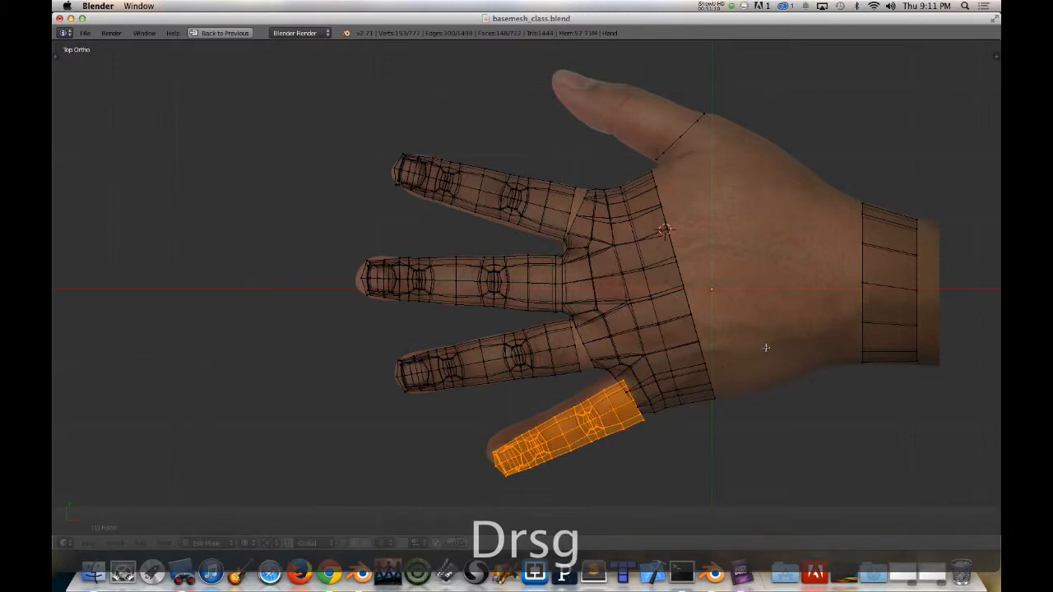
click(573, 448)
key(shift+d)
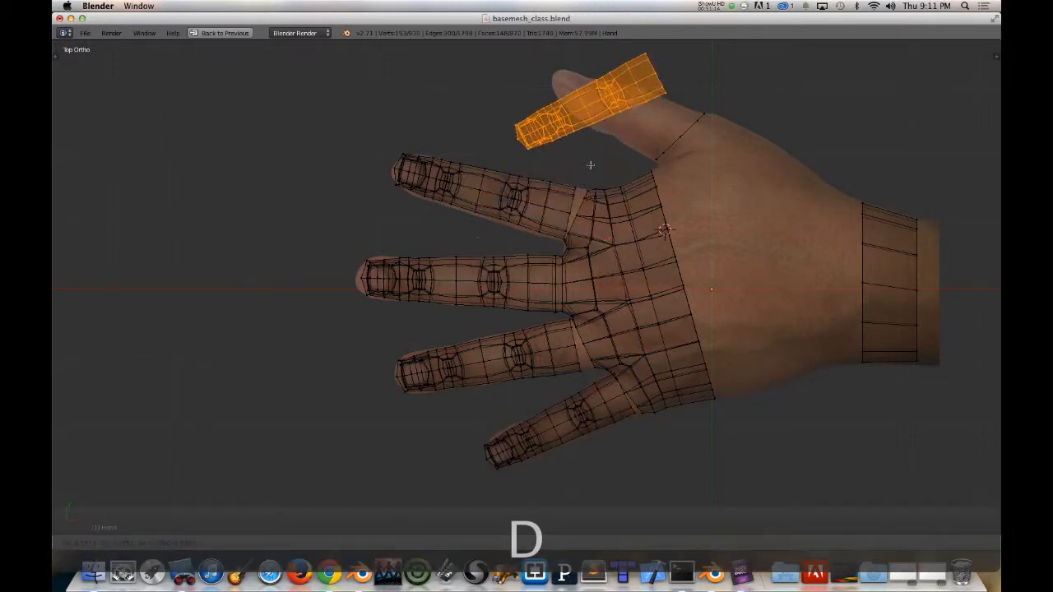
right_click(613, 156)
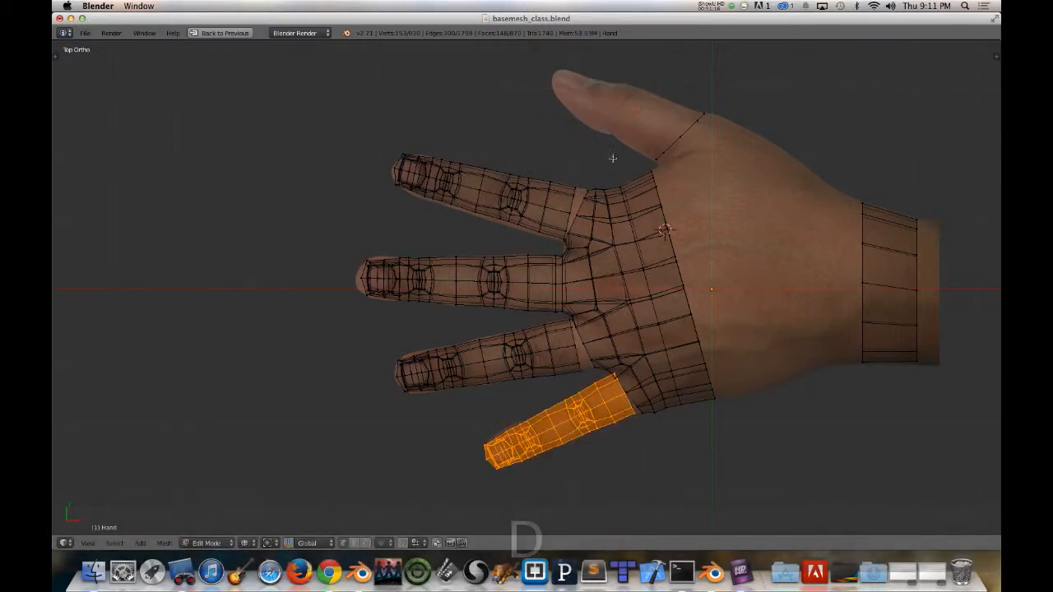
key(super+z)
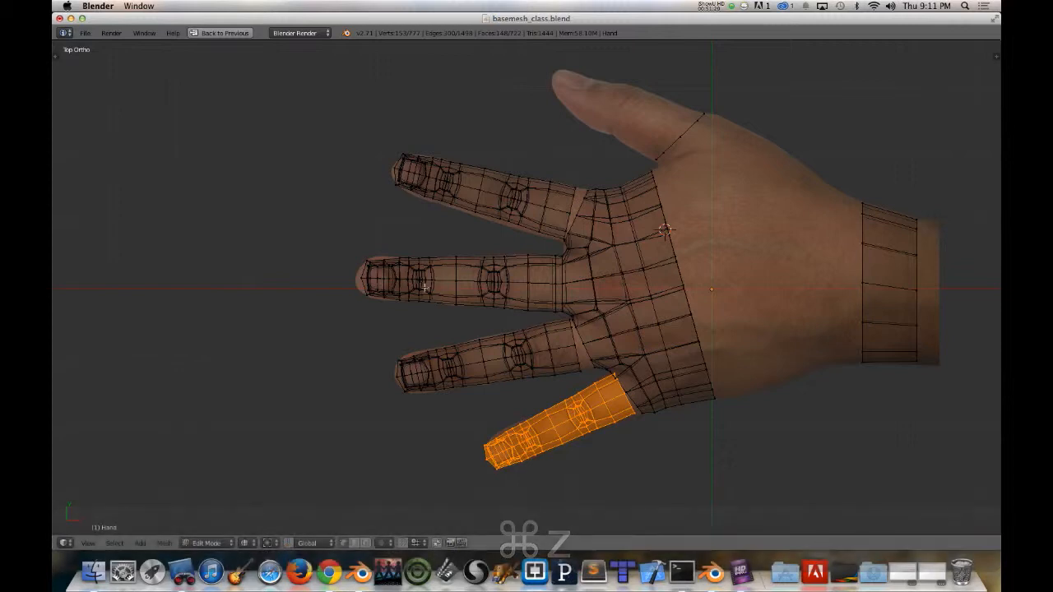
Step: Select only the front half of the middle finger, duplicate it onto the reference thumb, and rotate it to the thumb's angle
key(a)
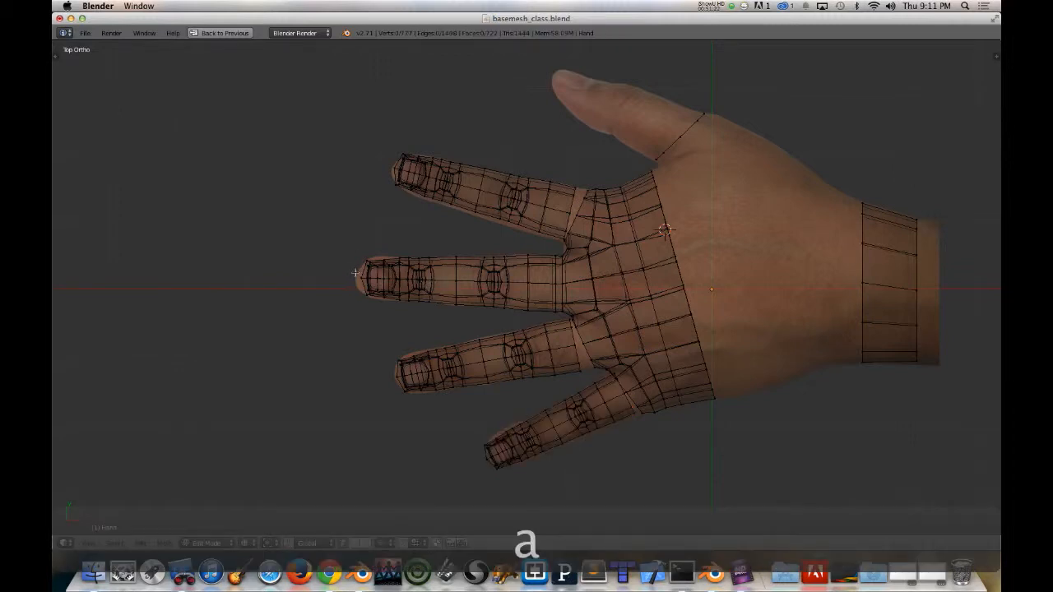
key(b)
drag(330, 230, 473, 322)
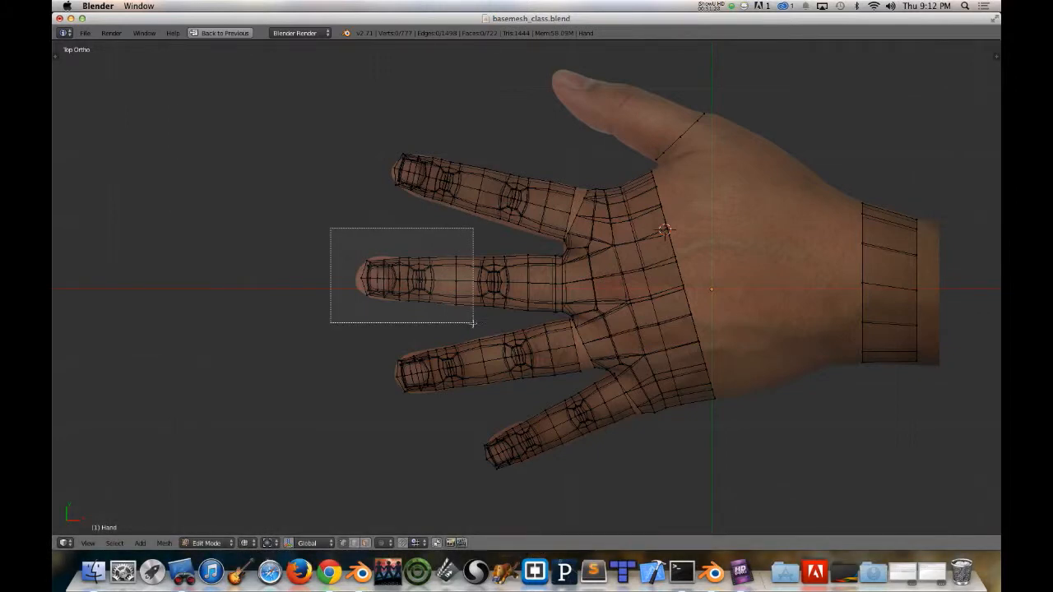
drag(473, 323, 473, 327)
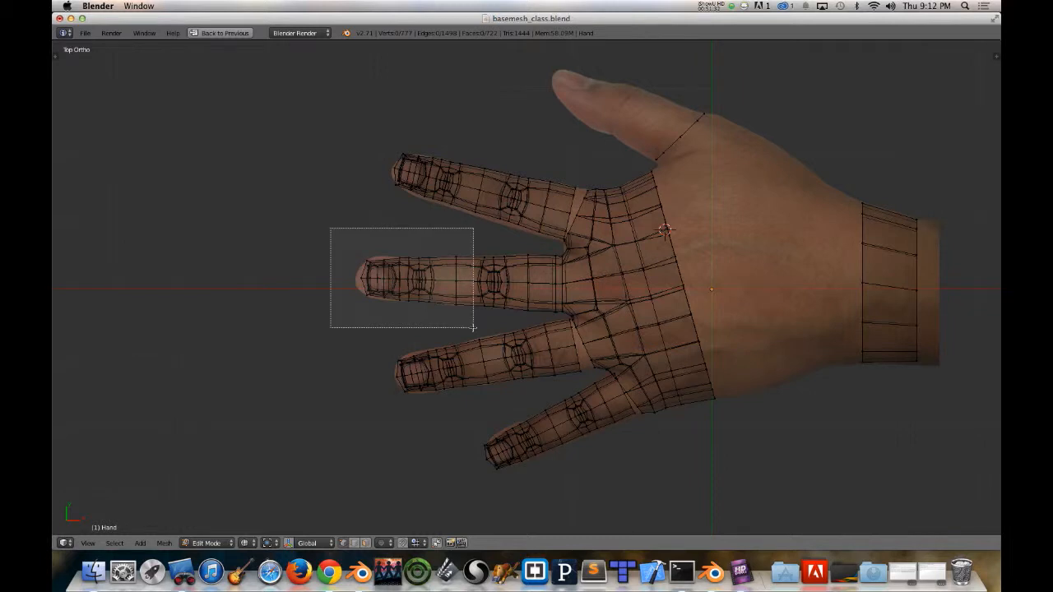
drag(473, 327, 473, 327)
key(shift+d)
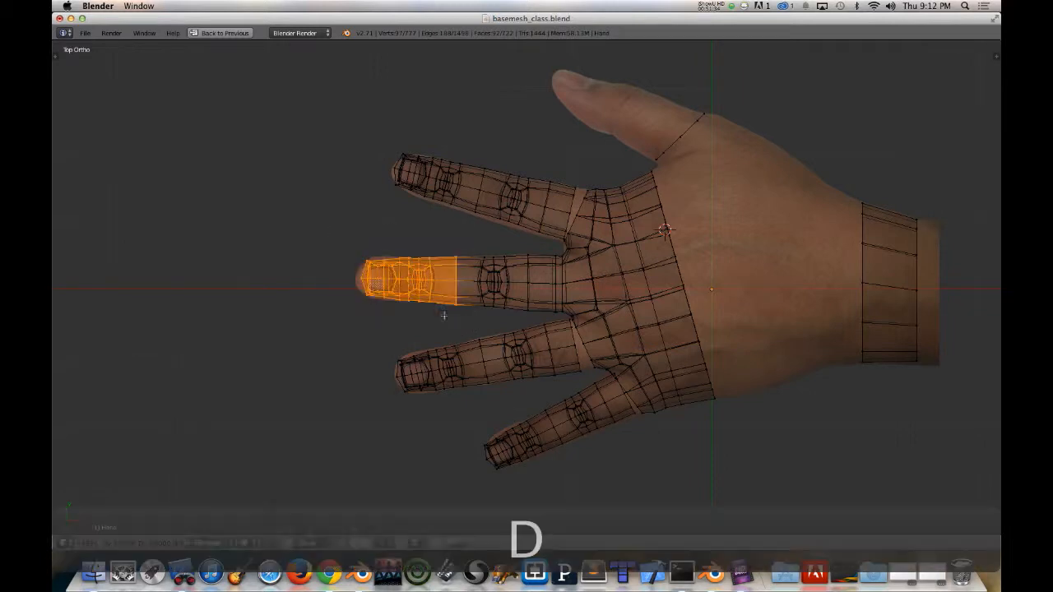
key(r)
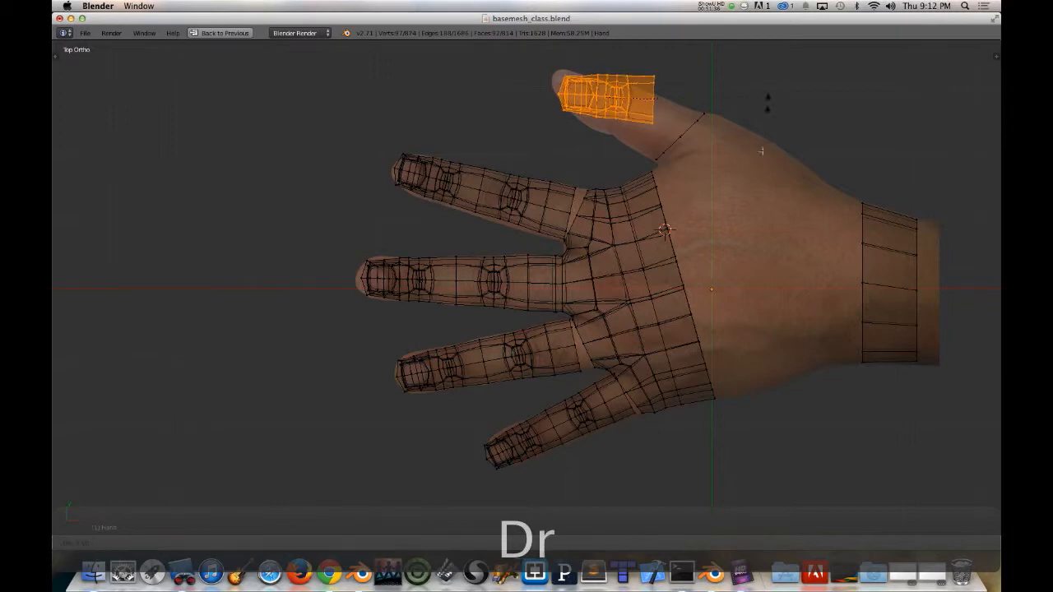
key(x)
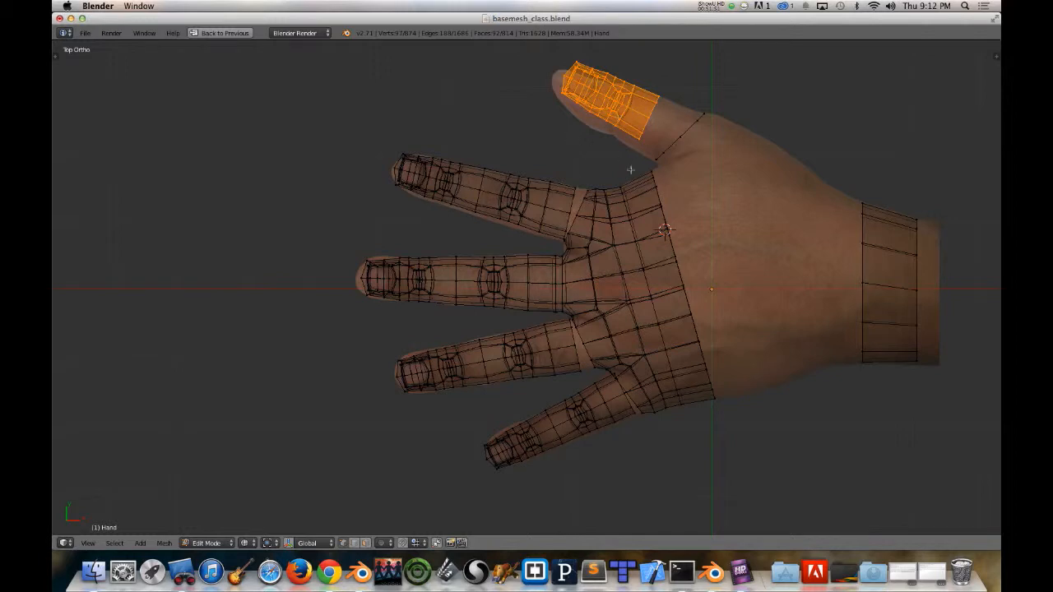
Step: Rotate the duplicated thumb section around its length to match the natural roll of a thumb
middle_drag(596, 158, 566, 261)
scroll(566, 262, up, 4)
mouse_move(639, 315)
middle_down()
mouse_move(645, 306)
mouse_move(652, 322)
mouse_move(646, 306)
middle_up()
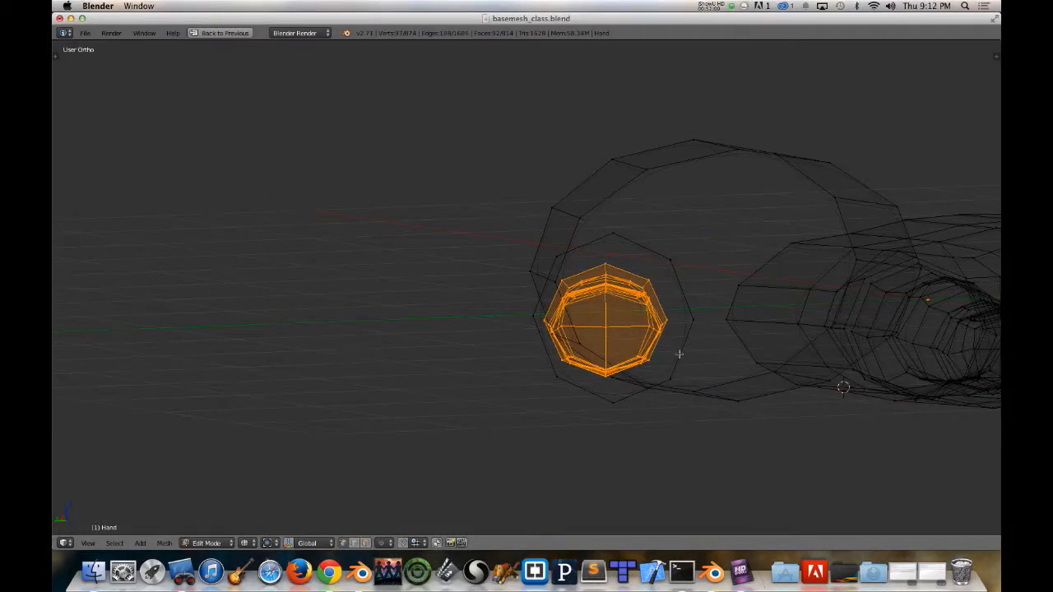
key(r)
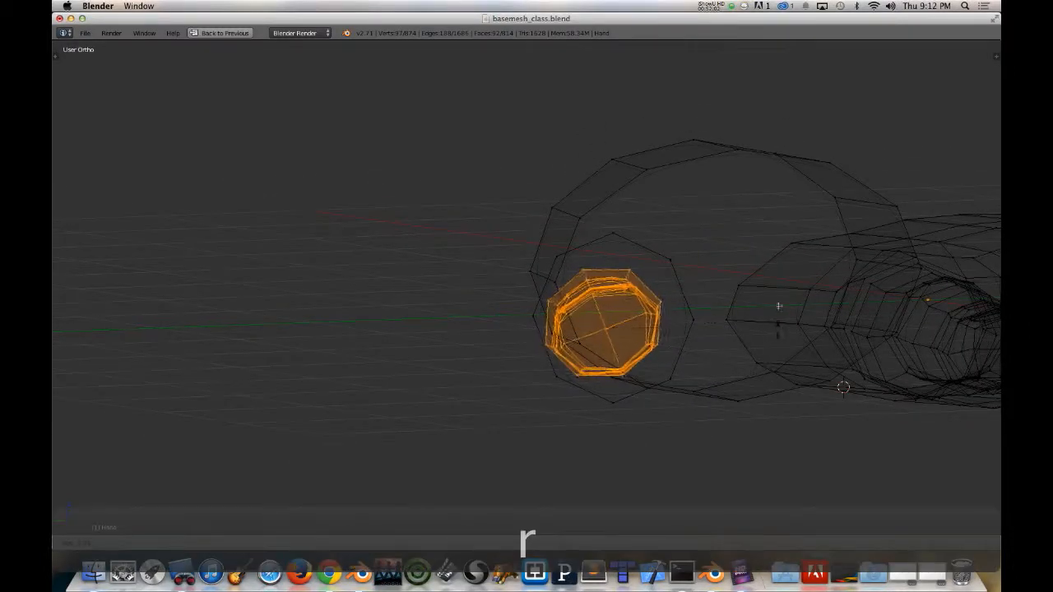
click(774, 279)
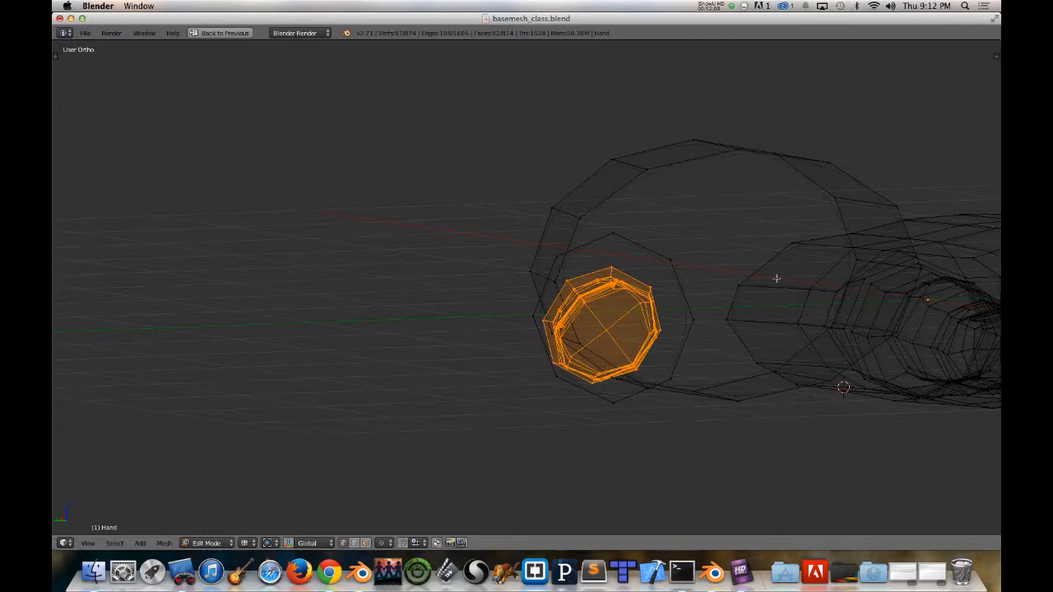
Step: Scale up the thumb section in solid top view and move it to fill the reference thumb
key(z)
mouse_move(672, 360)
middle_down()
mouse_move(653, 411)
mouse_move(601, 430)
mouse_move(556, 421)
mouse_move(557, 437)
middle_up()
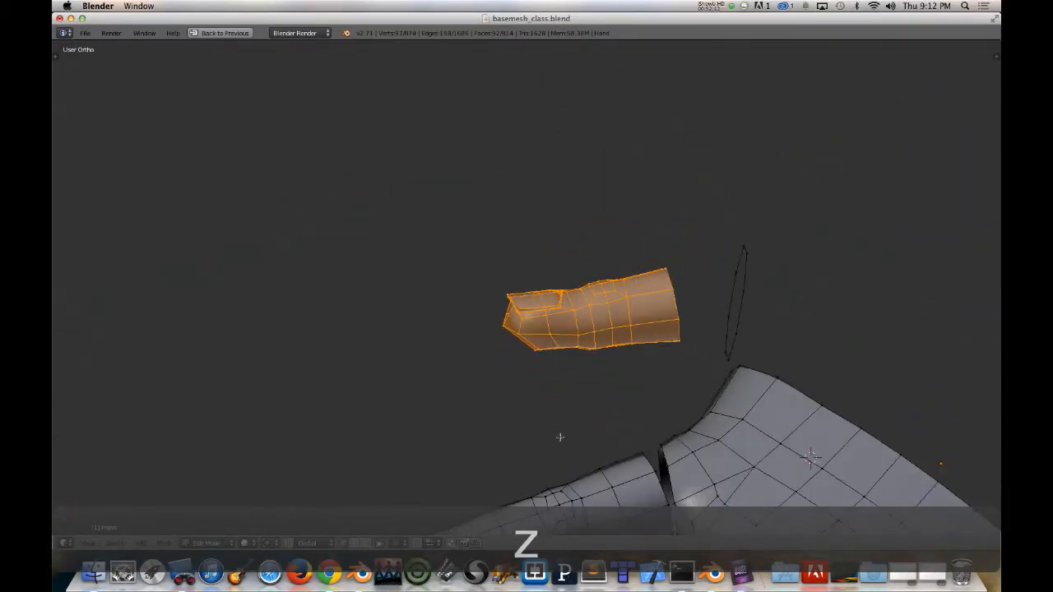
key(KP_7)
shift+middle_drag(544, 264, 536, 146)
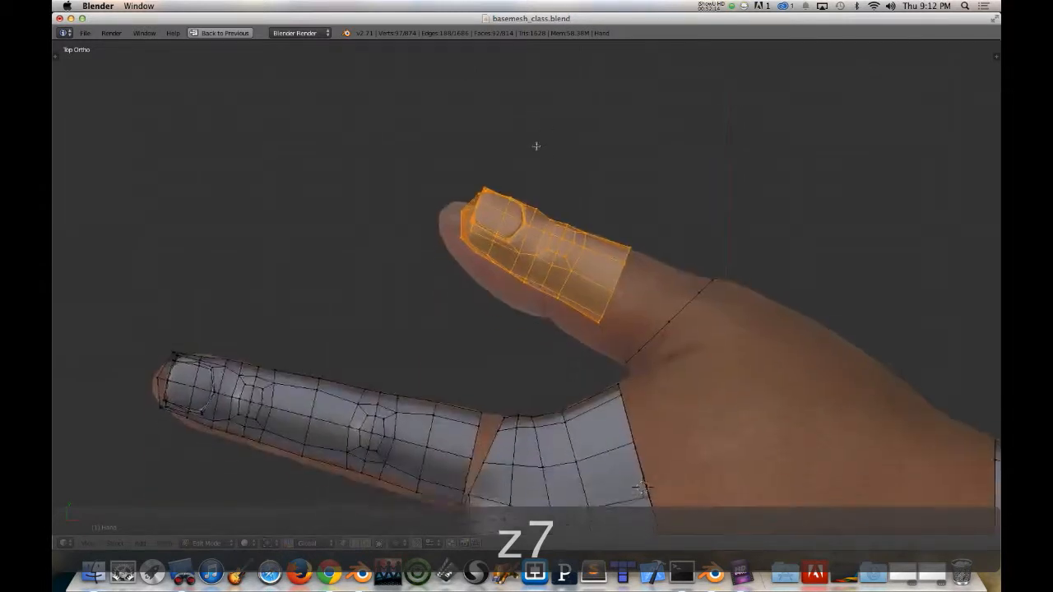
scroll(535, 146, up, 4)
scroll(537, 148, down, 4)
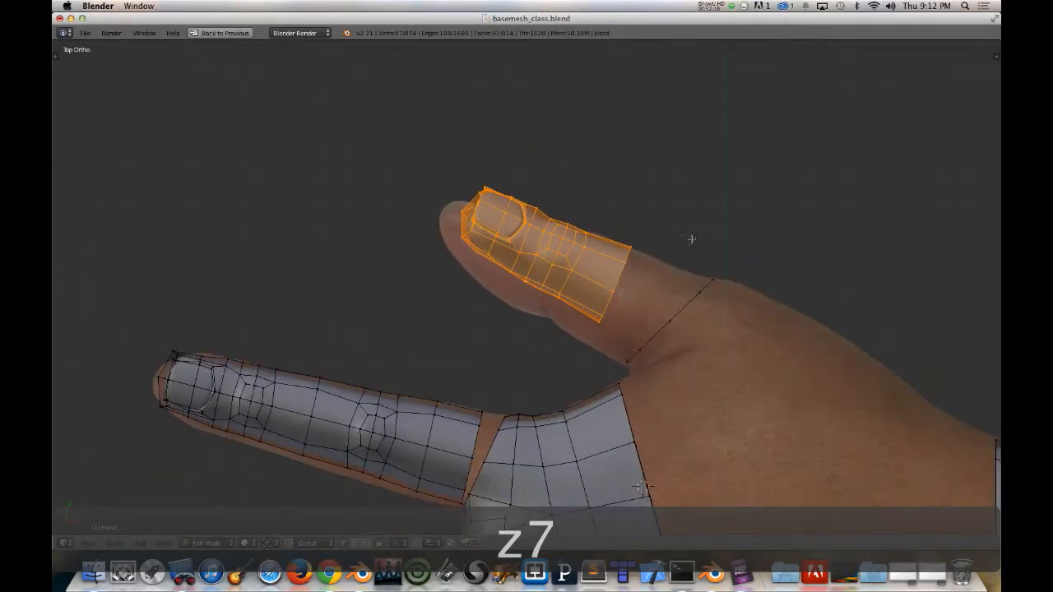
key(s)
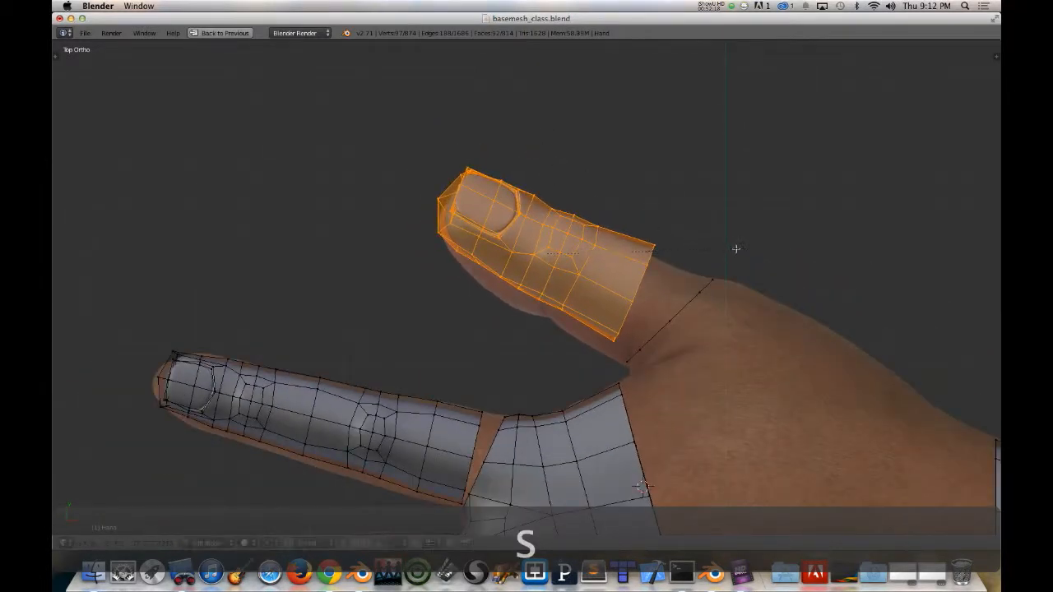
click(736, 248)
key(g)
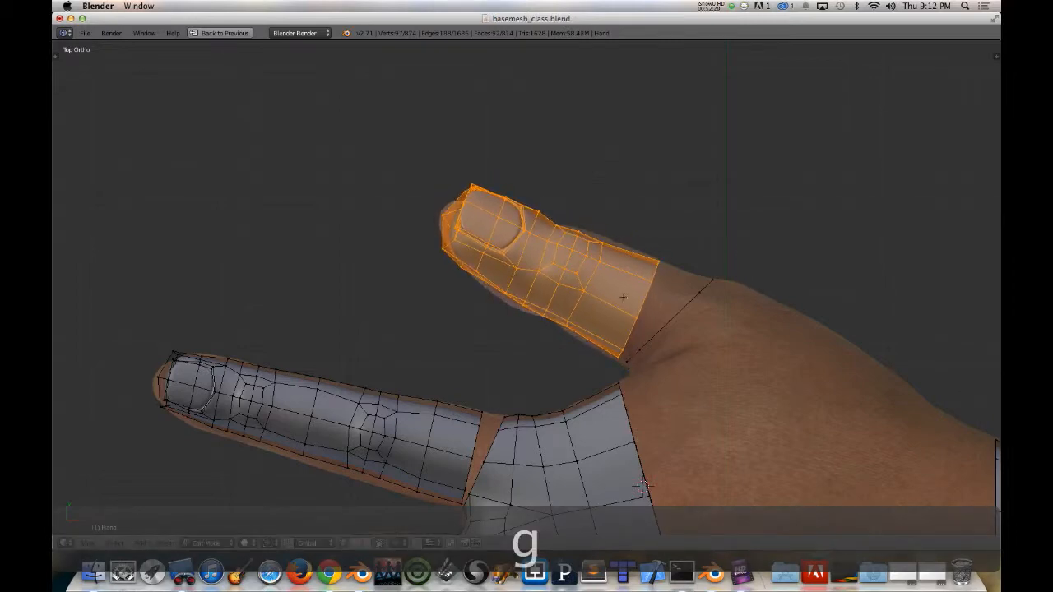
Step: Select the open edge loops of the ring finger's base and its palm opening, and bridge them
middle_drag(498, 357, 509, 222)
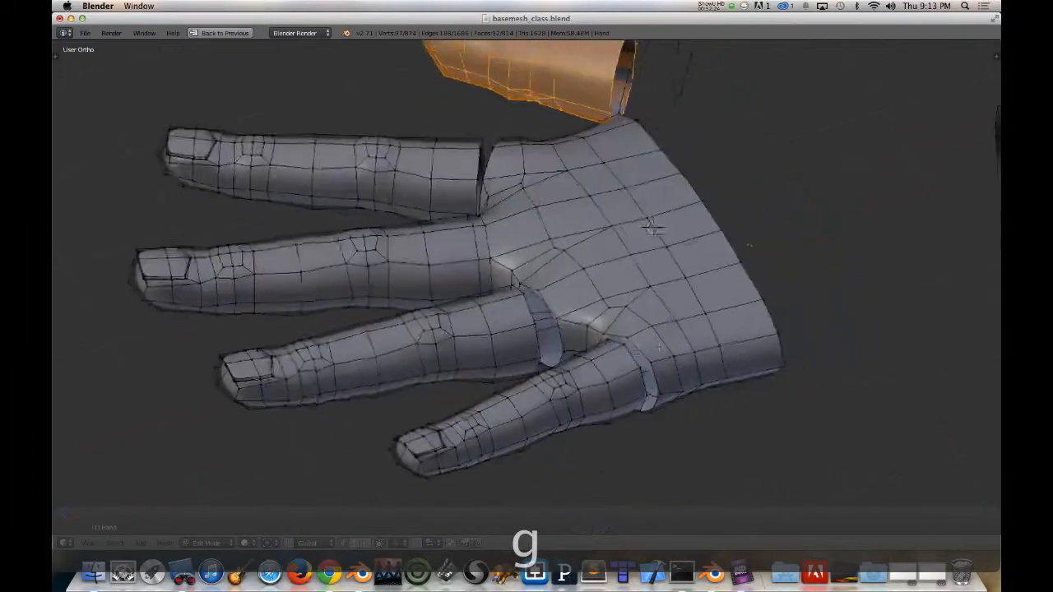
scroll(649, 228, up, 10)
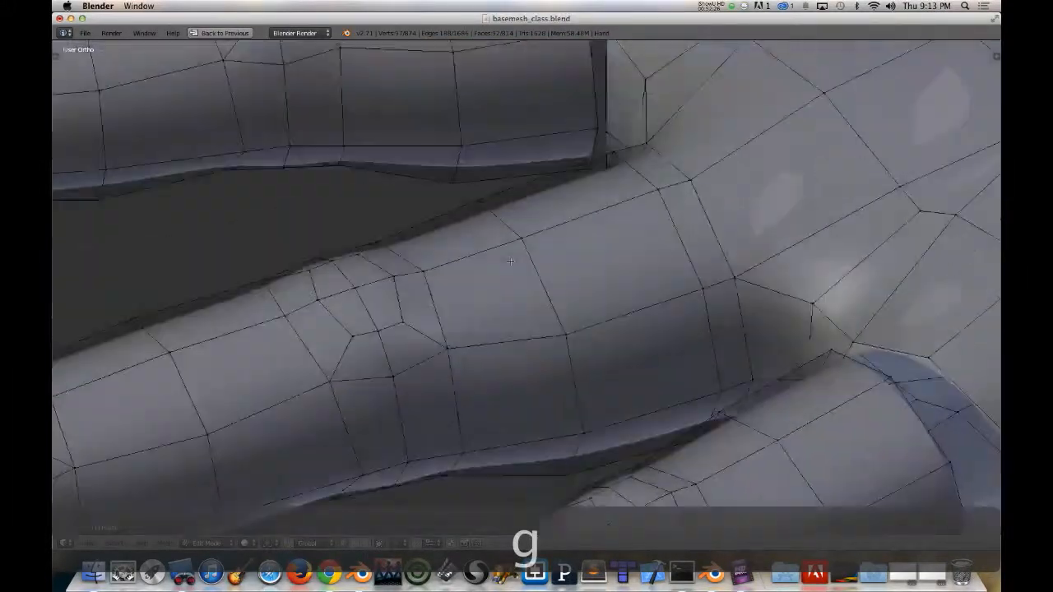
middle_drag(510, 261, 530, 195)
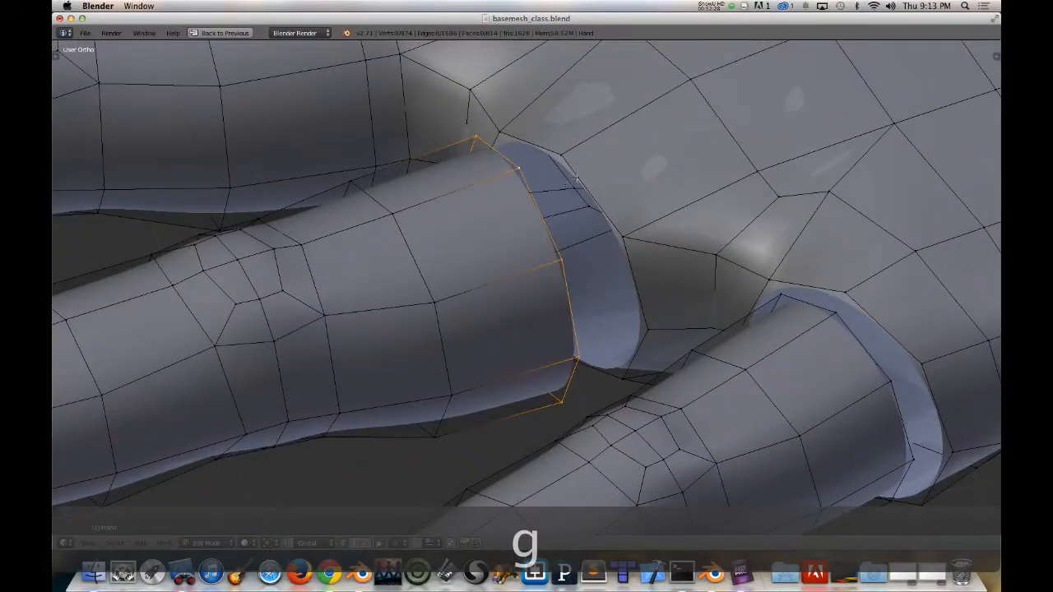
middle_drag(441, 253, 538, 46)
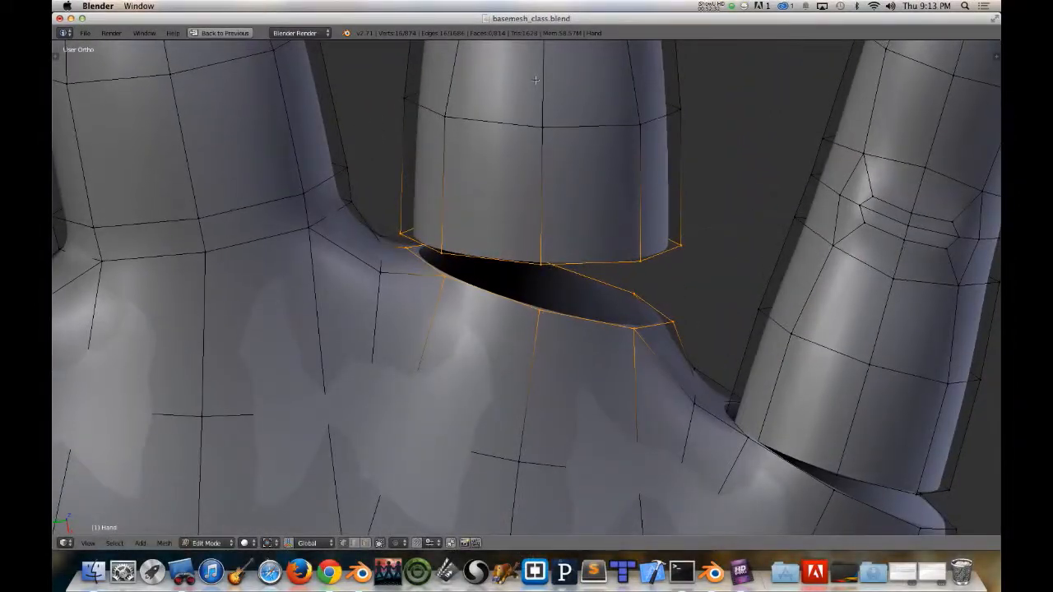
scroll(600, 289, down, 5)
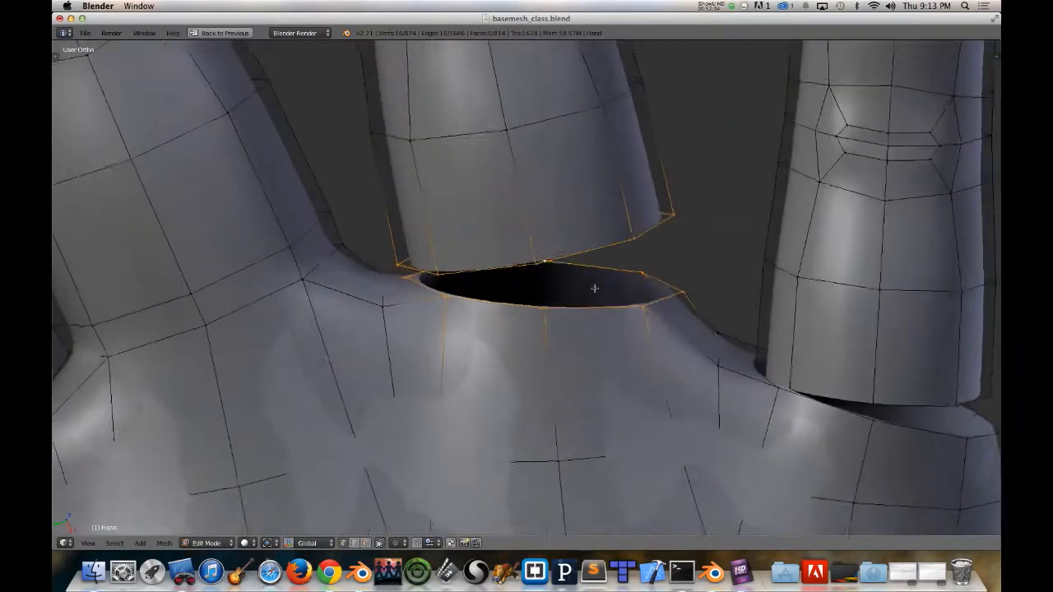
key(w)
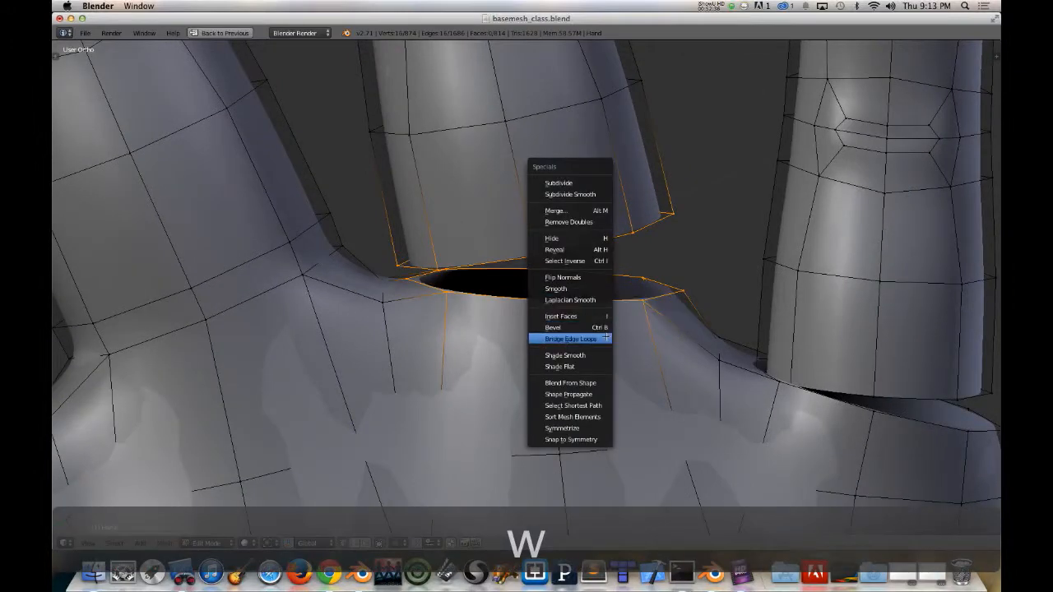
click(606, 338)
shift+scroll(579, 309, down, 1)
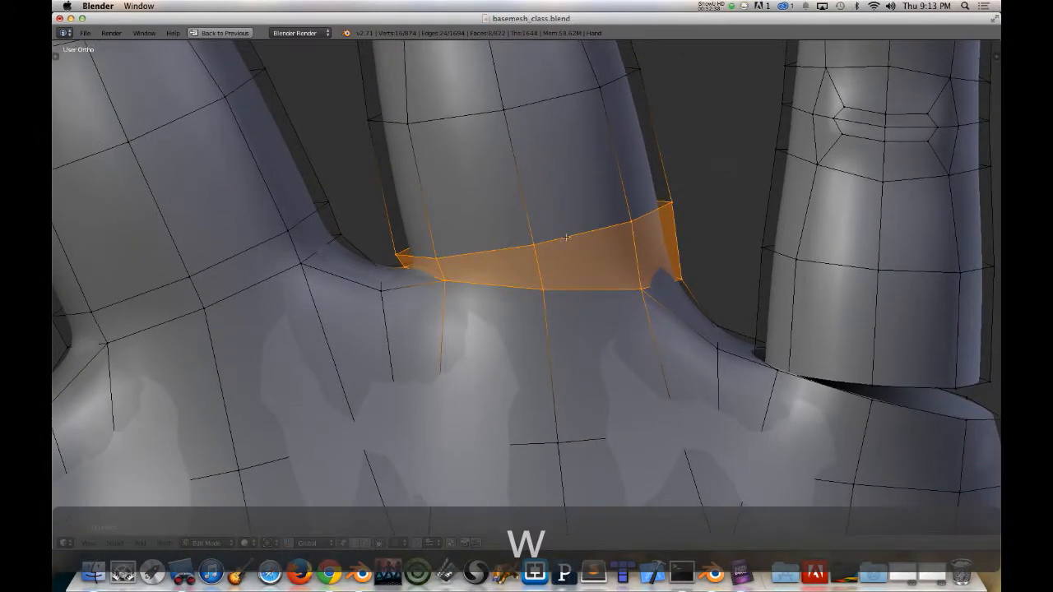
Step: Edge-slide the loop at the ring finger's base so it follows the angle of the palm
scroll(488, 310, down, 4)
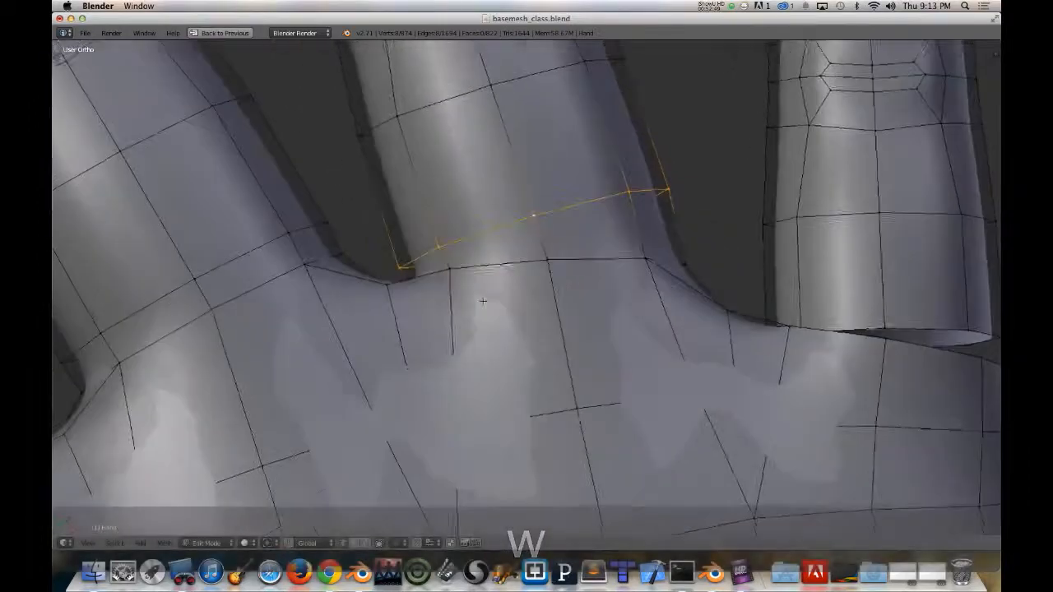
scroll(487, 309, down, 3)
scroll(485, 310, up, 3)
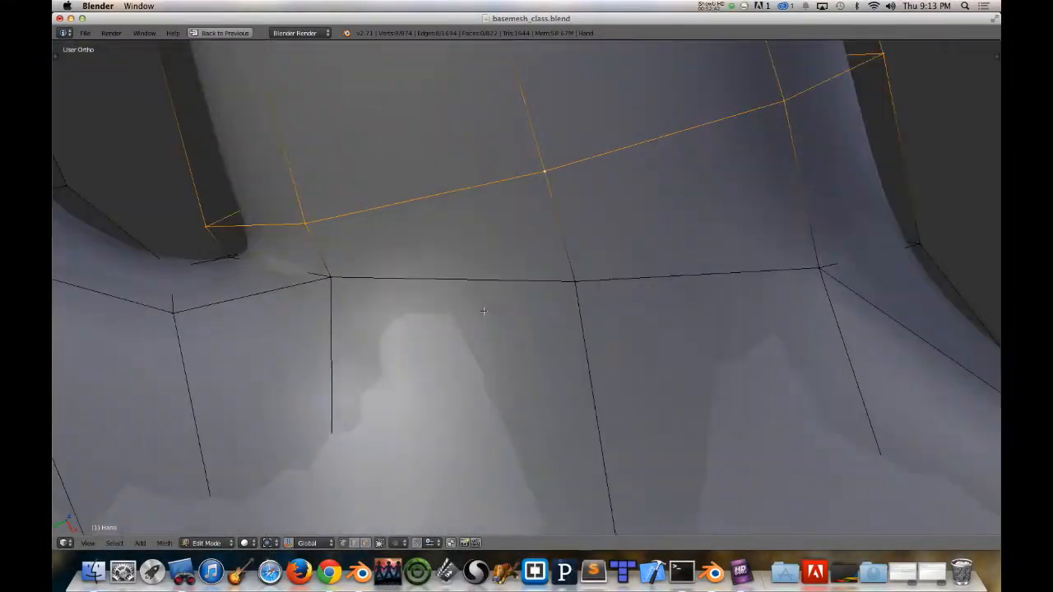
scroll(483, 311, down, 5)
scroll(483, 311, down, 4)
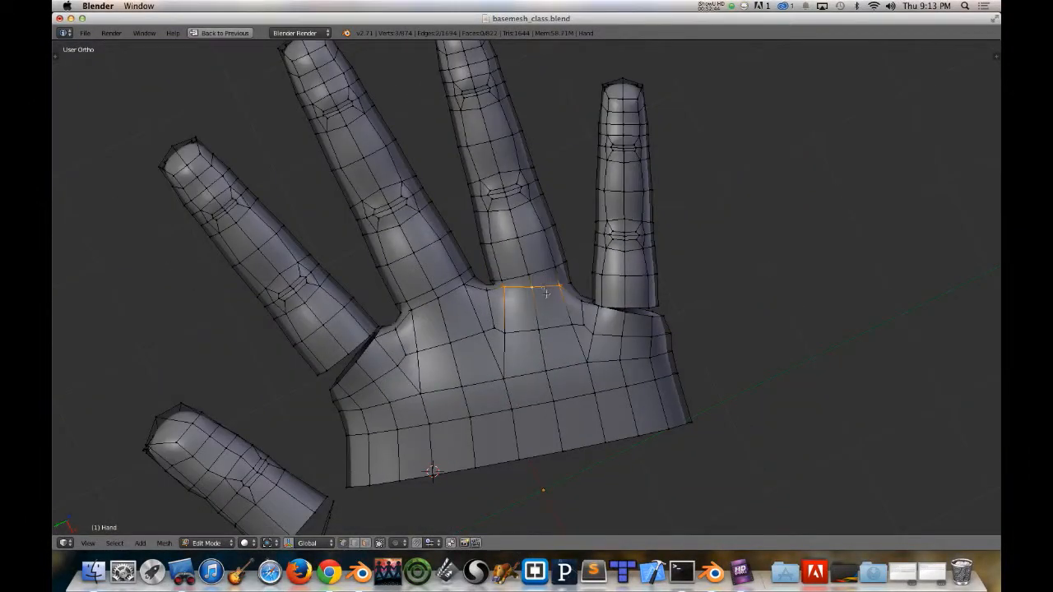
middle_drag(546, 294, 532, 318)
middle_drag(552, 244, 526, 290)
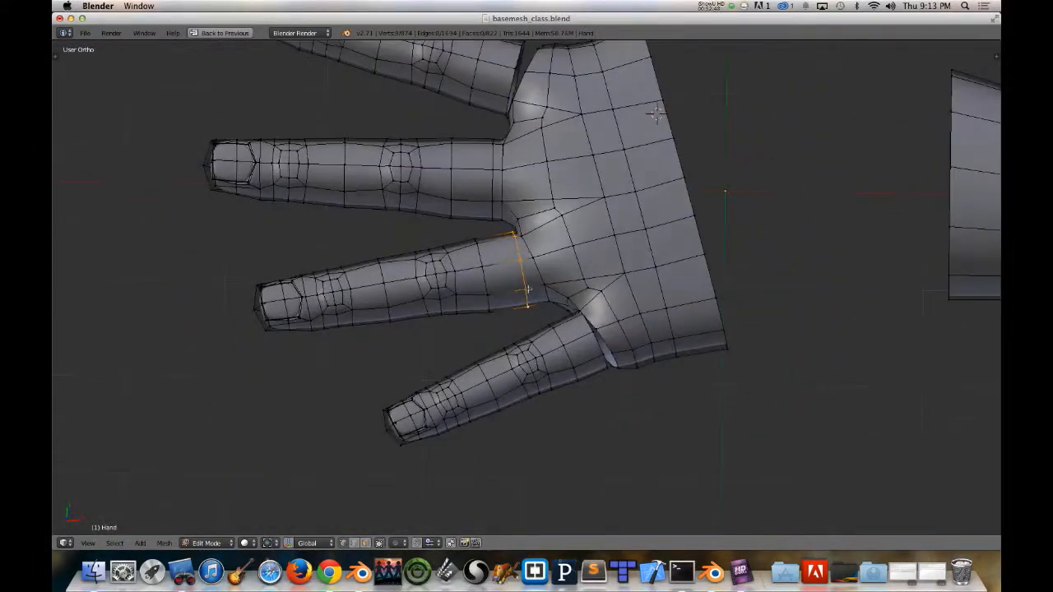
key(g)
key(g)
key(g)
key(g)
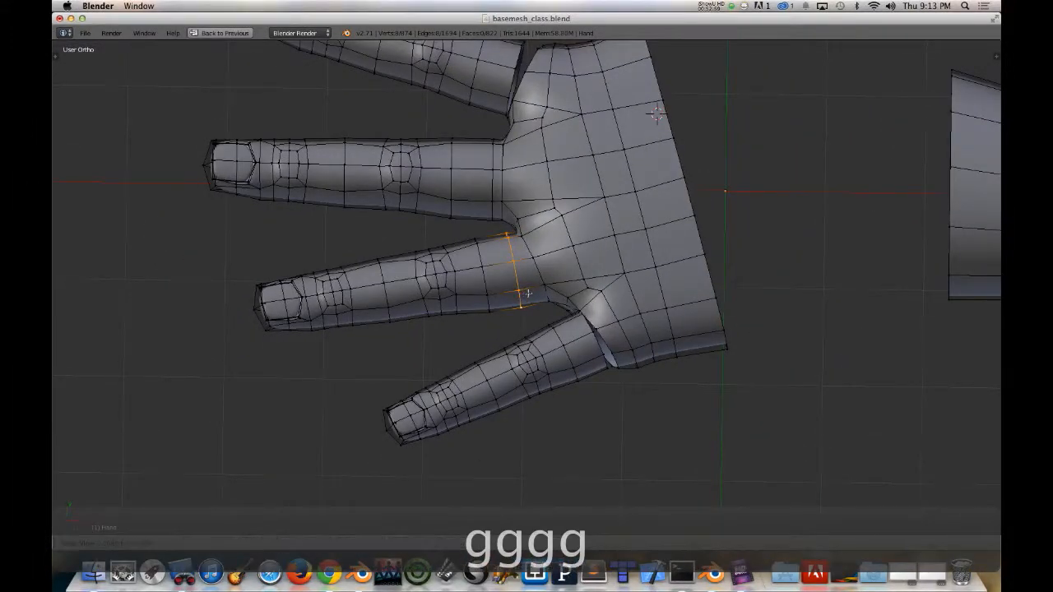
click(539, 294)
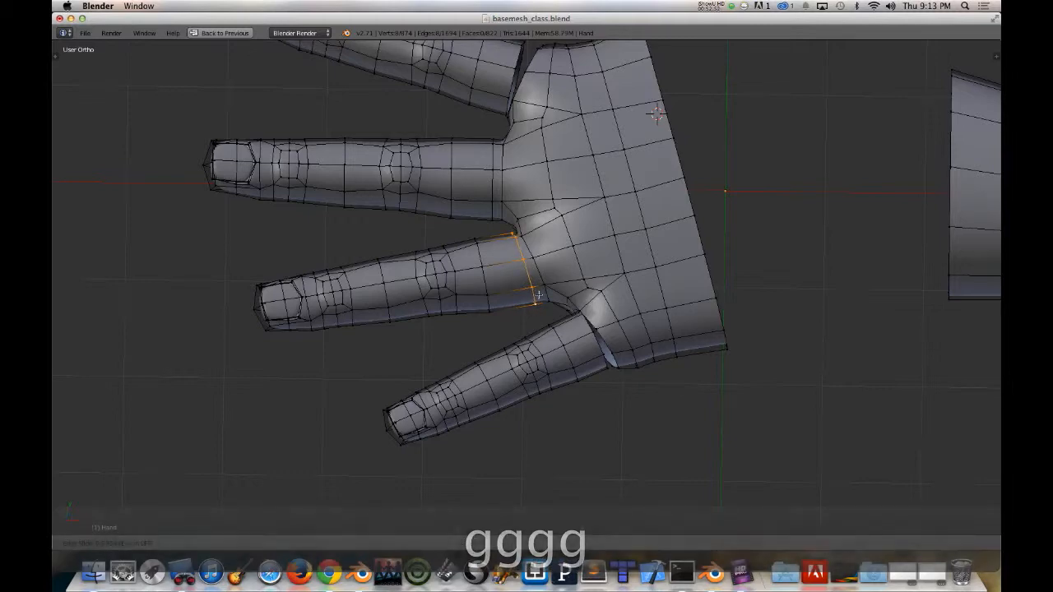
Step: Select the open edge loops of the little finger's base and its palm opening, and bridge them
middle_drag(536, 288, 558, 327)
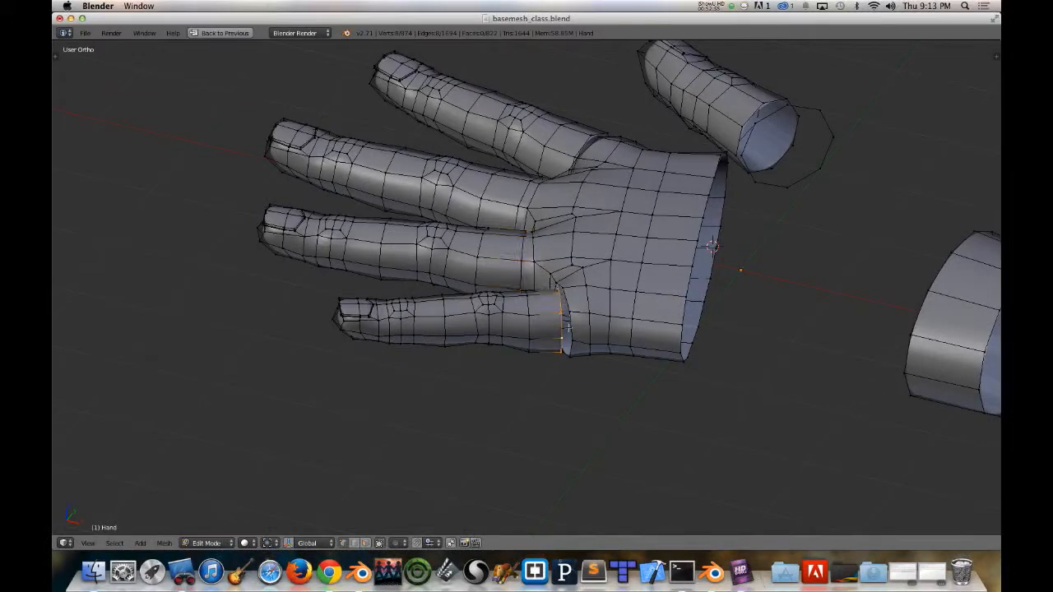
key(super+z)
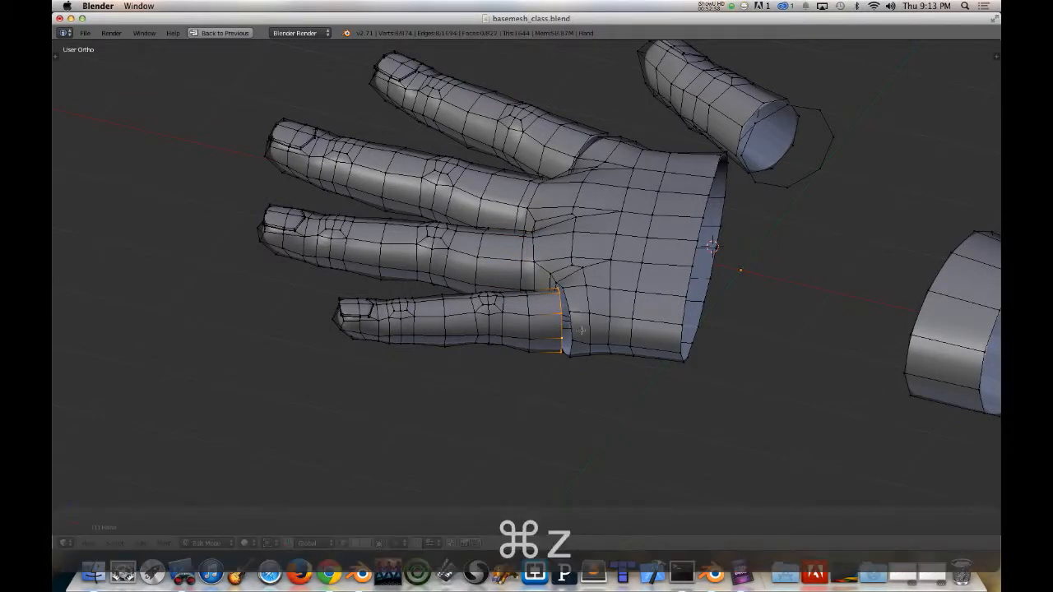
scroll(574, 331, up, 8)
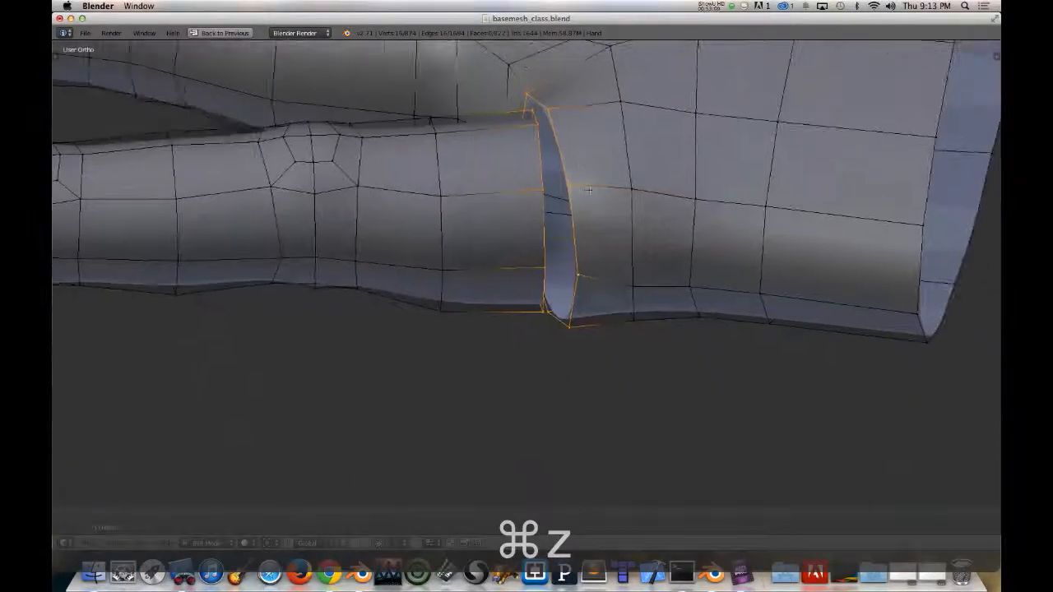
scroll(634, 191, down, 5)
key(w)
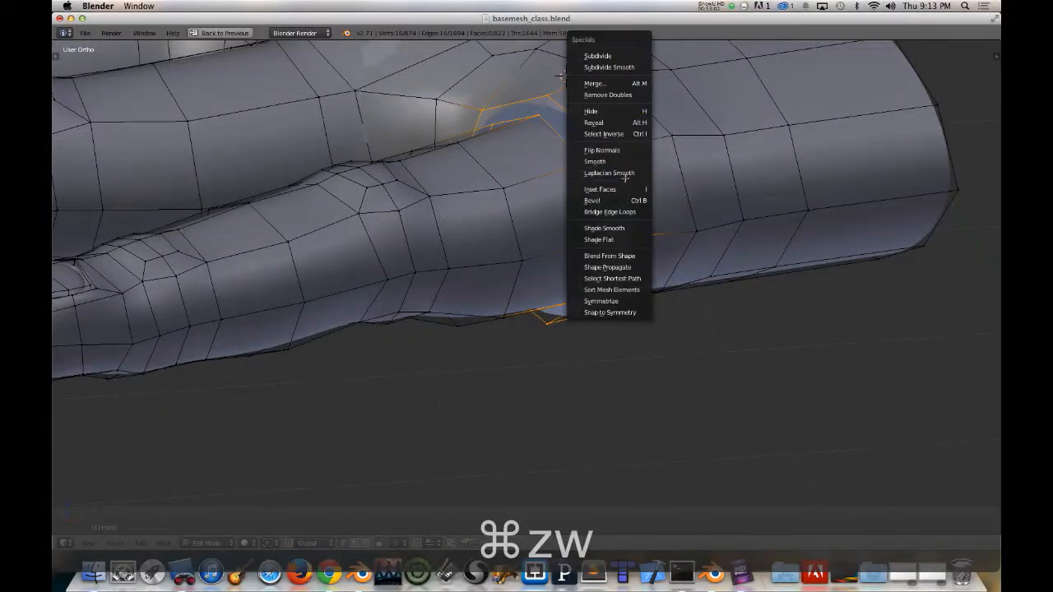
click(632, 210)
Step: Select the edge loop at the little finger's base and edge-slide it slightly along the finger
middle_drag(591, 229, 545, 215)
alt+right_click(565, 219)
key(g)
key(g)
key(g)
key(g)
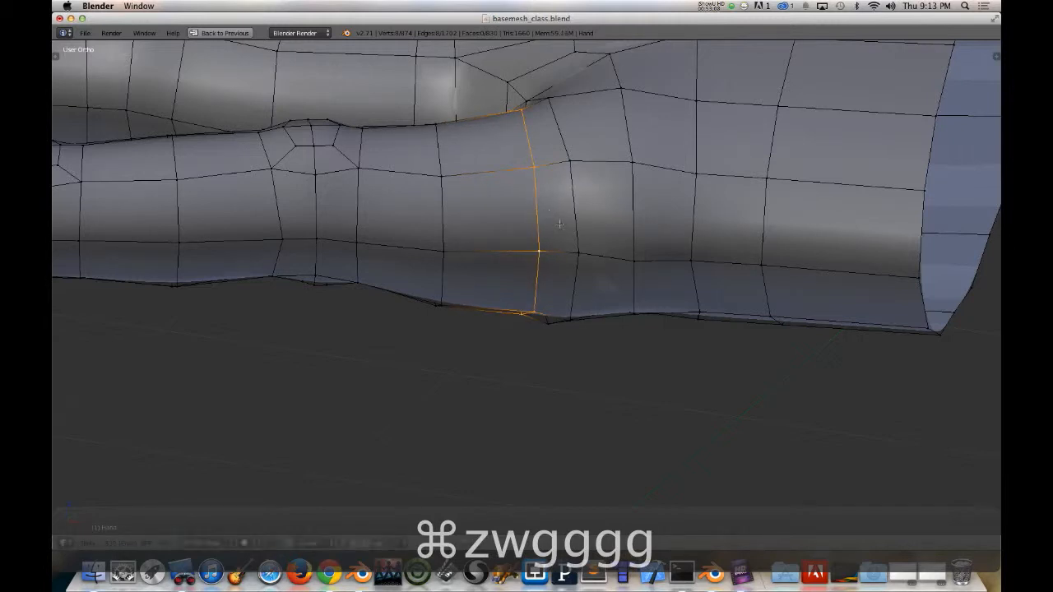
click(559, 223)
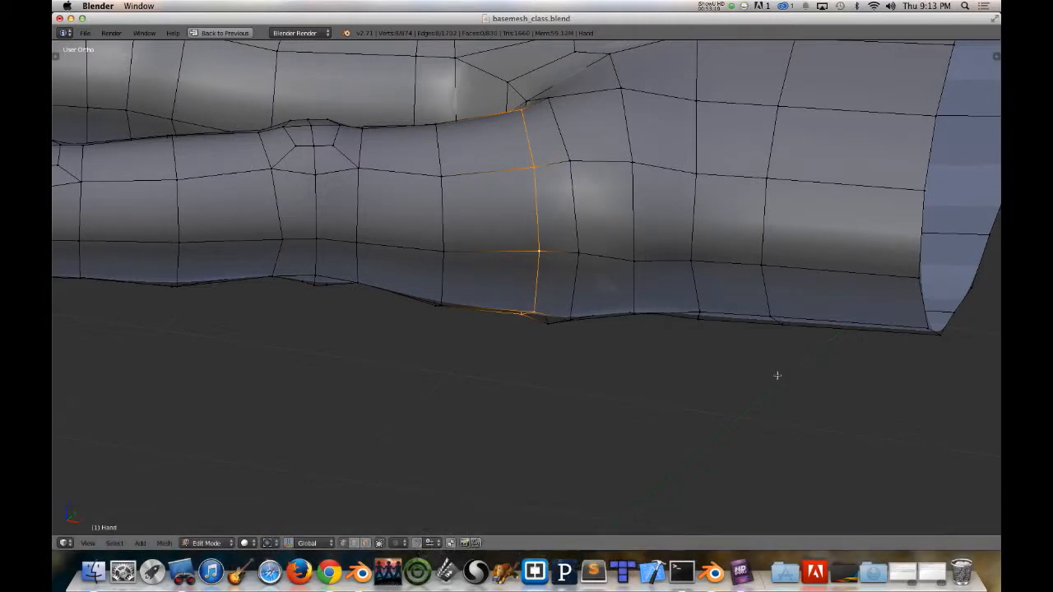
Step: Scale the little finger's base loop down slightly and adjust its height to smooth the joint
key(s)
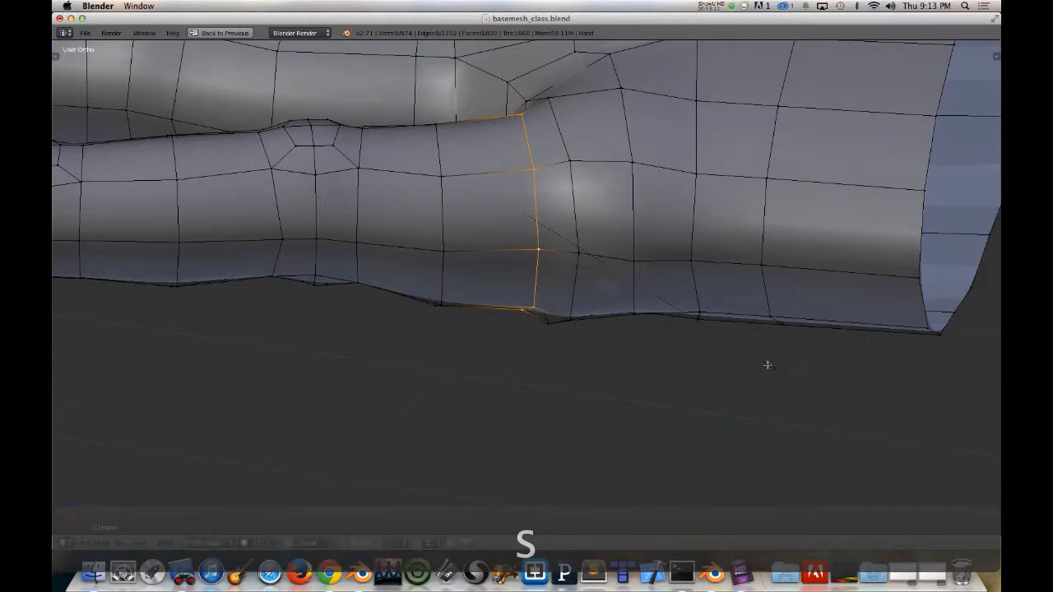
middle_drag(525, 360, 463, 236)
scroll(530, 324, up, 4)
scroll(530, 325, down, 8)
shift+middle_drag(460, 195, 471, 366)
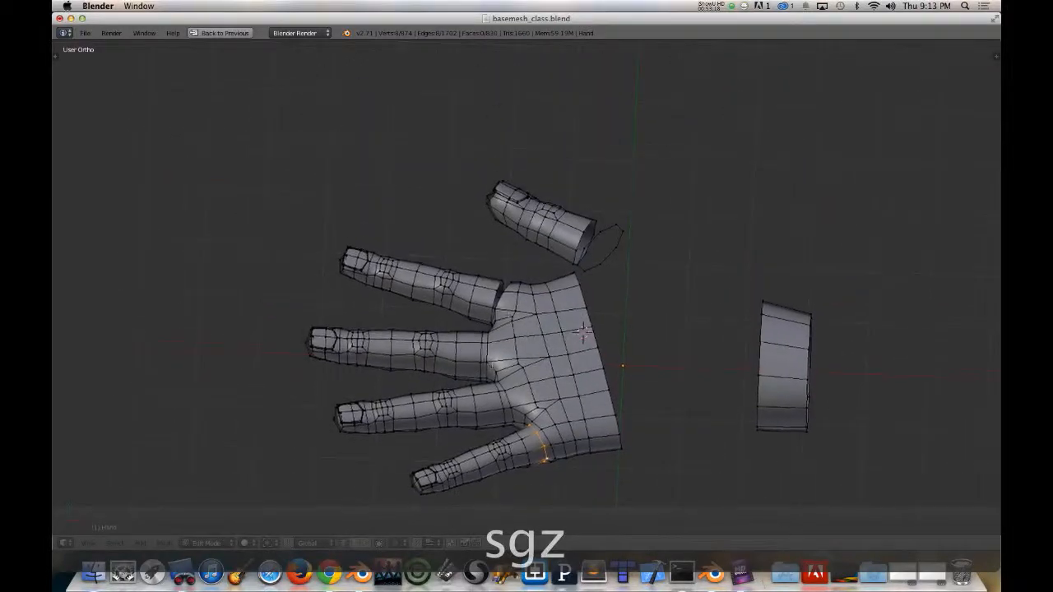
Step: Select the open edge loops of the index finger's base and its palm opening, and bridge them
scroll(498, 268, up, 6)
middle_drag(436, 327, 514, 337)
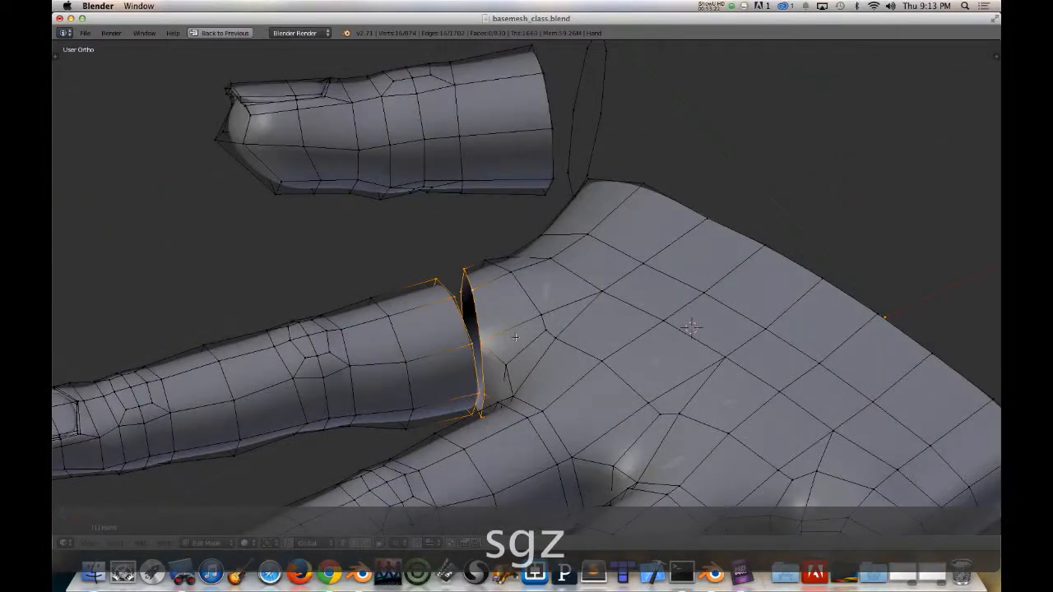
key(w)
click(504, 337)
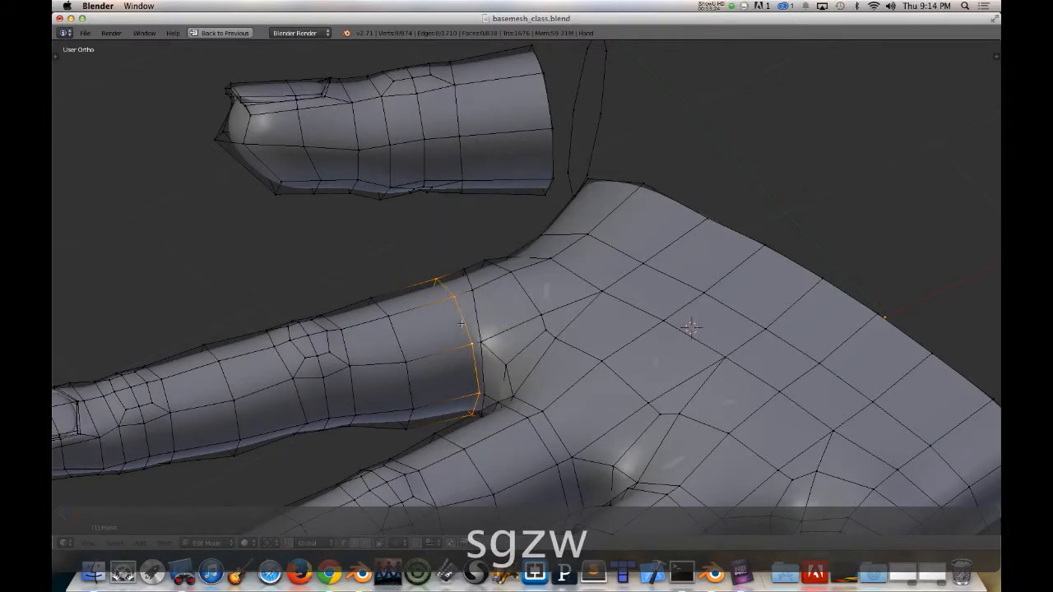
Step: Edge-slide the loop at the index finger's base slightly toward the fingertip
key(g)
key(g)
key(g)
key(g)
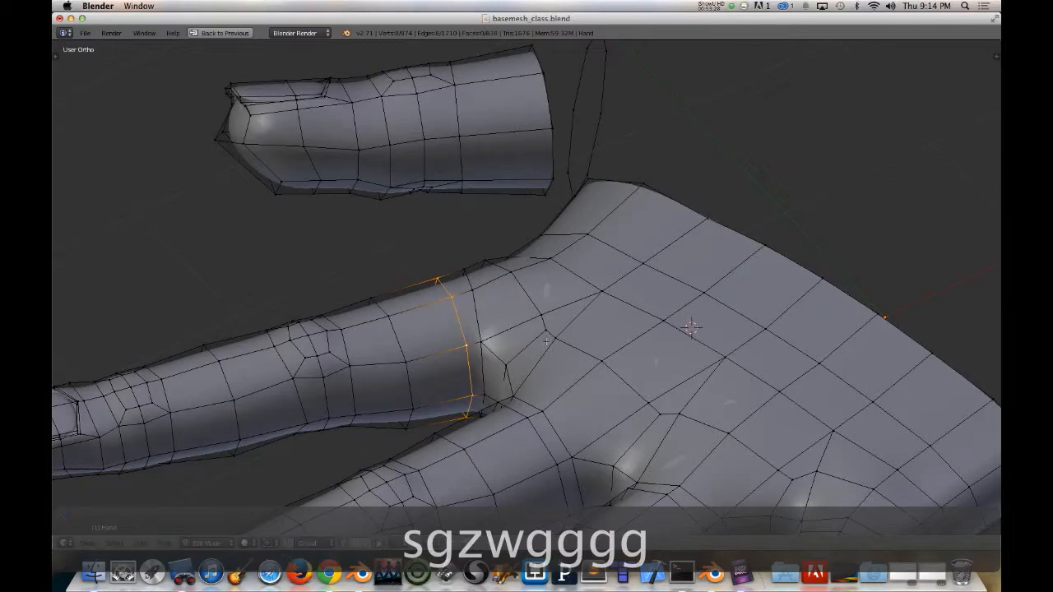
Step: Select the thumb section's open base loop and the separate thumb-base ring, and bridge them
middle_drag(546, 339, 575, 448)
alt+right_click(151, 164)
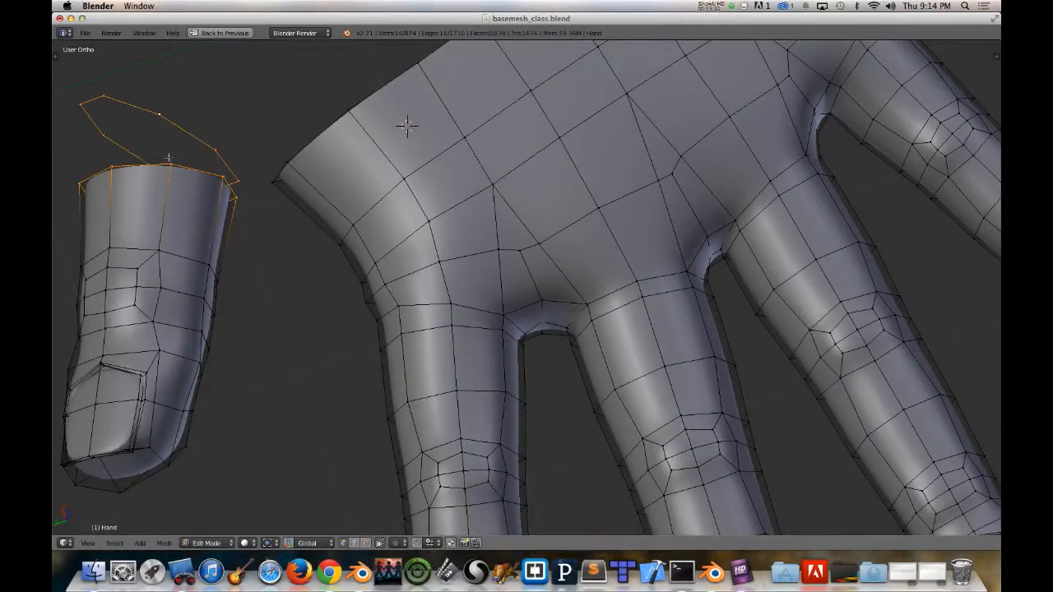
middle_drag(407, 125, 217, 171)
key(w)
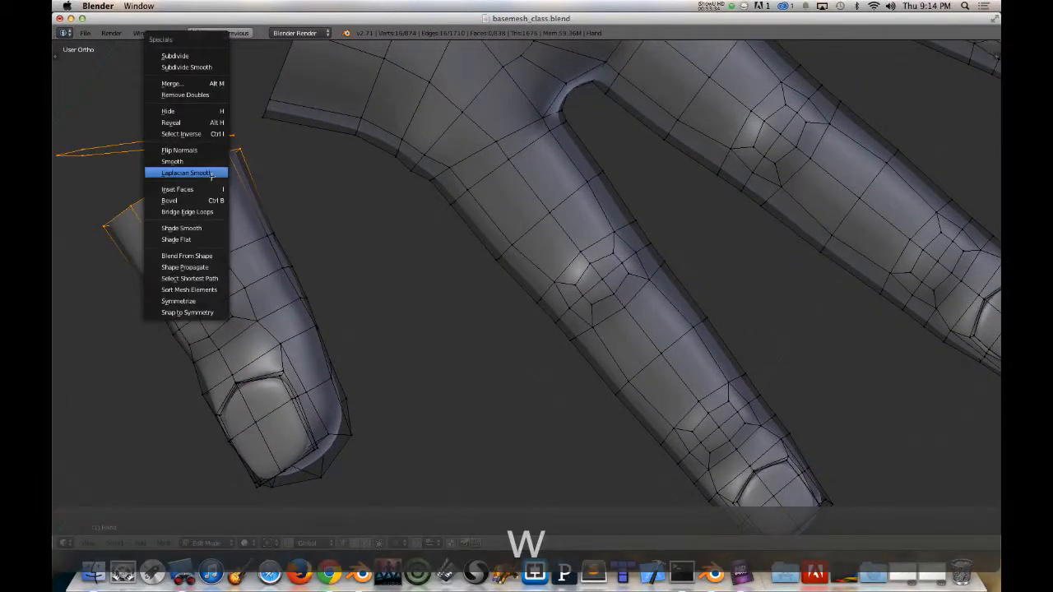
click(206, 212)
Step: Select the edge loop where the thumb section meets the new faces and edge-slide it along the thumb
middle_drag(206, 212, 183, 151)
alt+right_click(185, 153)
middle_drag(246, 163, 446, 276)
key(g)
key(g)
key(g)
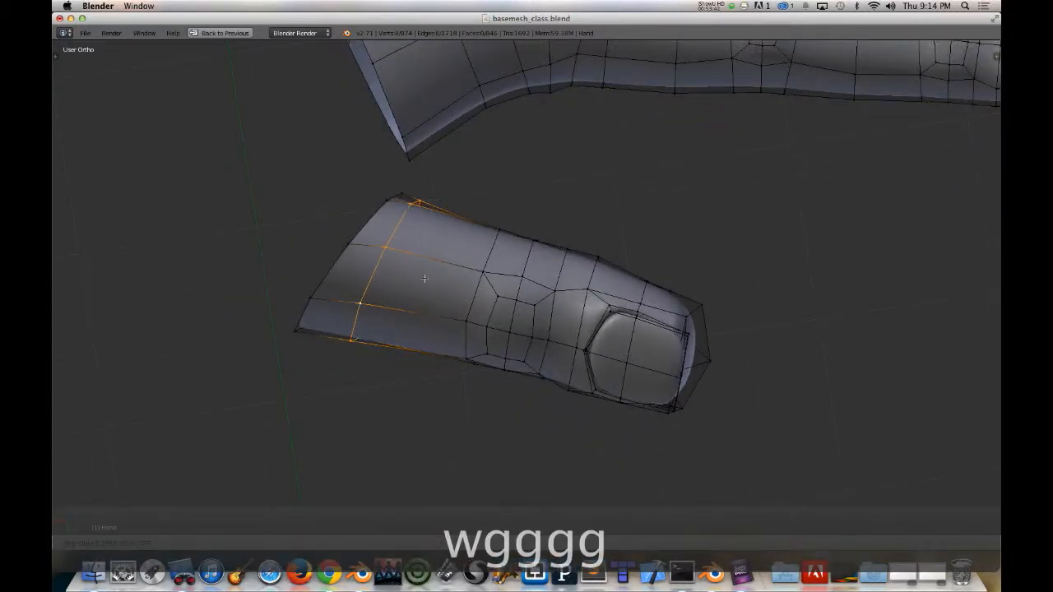
Step: Leave mesh editing and examine the smoothed hand from several angles, including the side
middle_drag(467, 272, 487, 134)
scroll(318, 226, up, 4)
scroll(320, 227, down, 4)
scroll(320, 226, down, 5)
mouse_move(414, 268)
middle_down()
mouse_move(374, 291)
mouse_move(435, 254)
mouse_move(533, 226)
mouse_move(399, 164)
mouse_move(418, 282)
mouse_move(412, 274)
middle_up()
key(Tab)
scroll(422, 272, up, 3)
scroll(424, 271, down, 4)
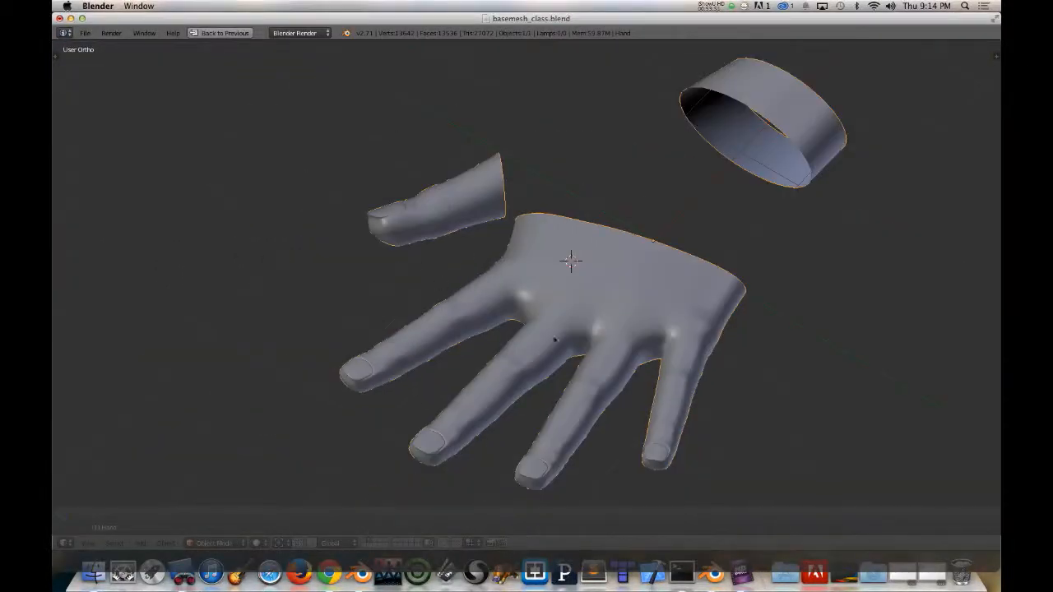
middle_drag(555, 341, 427, 238)
scroll(477, 349, up, 5)
scroll(477, 350, down, 5)
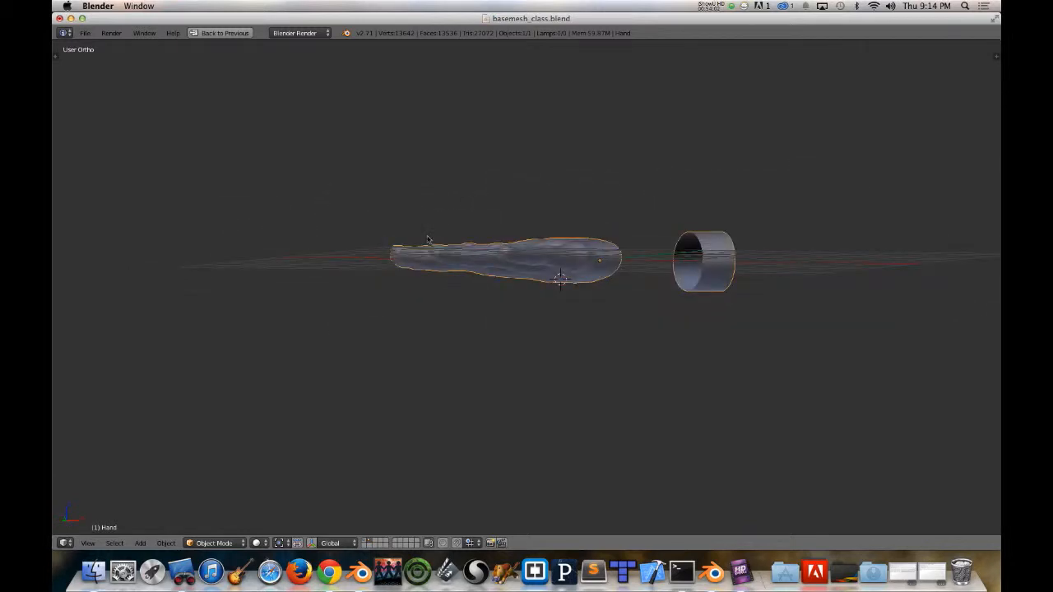